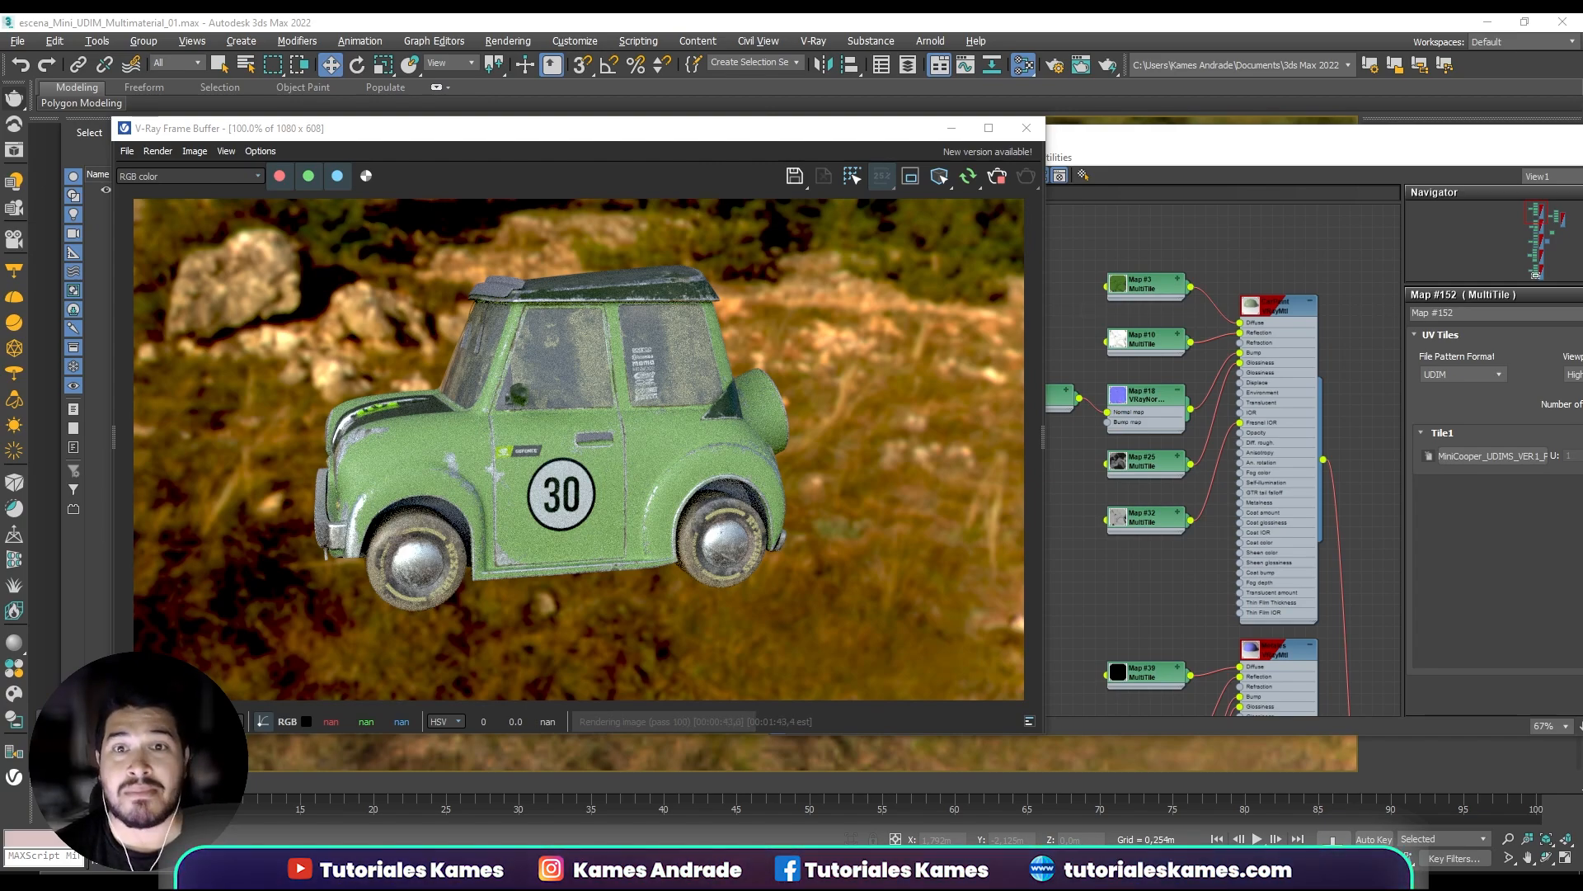
click(1136, 134)
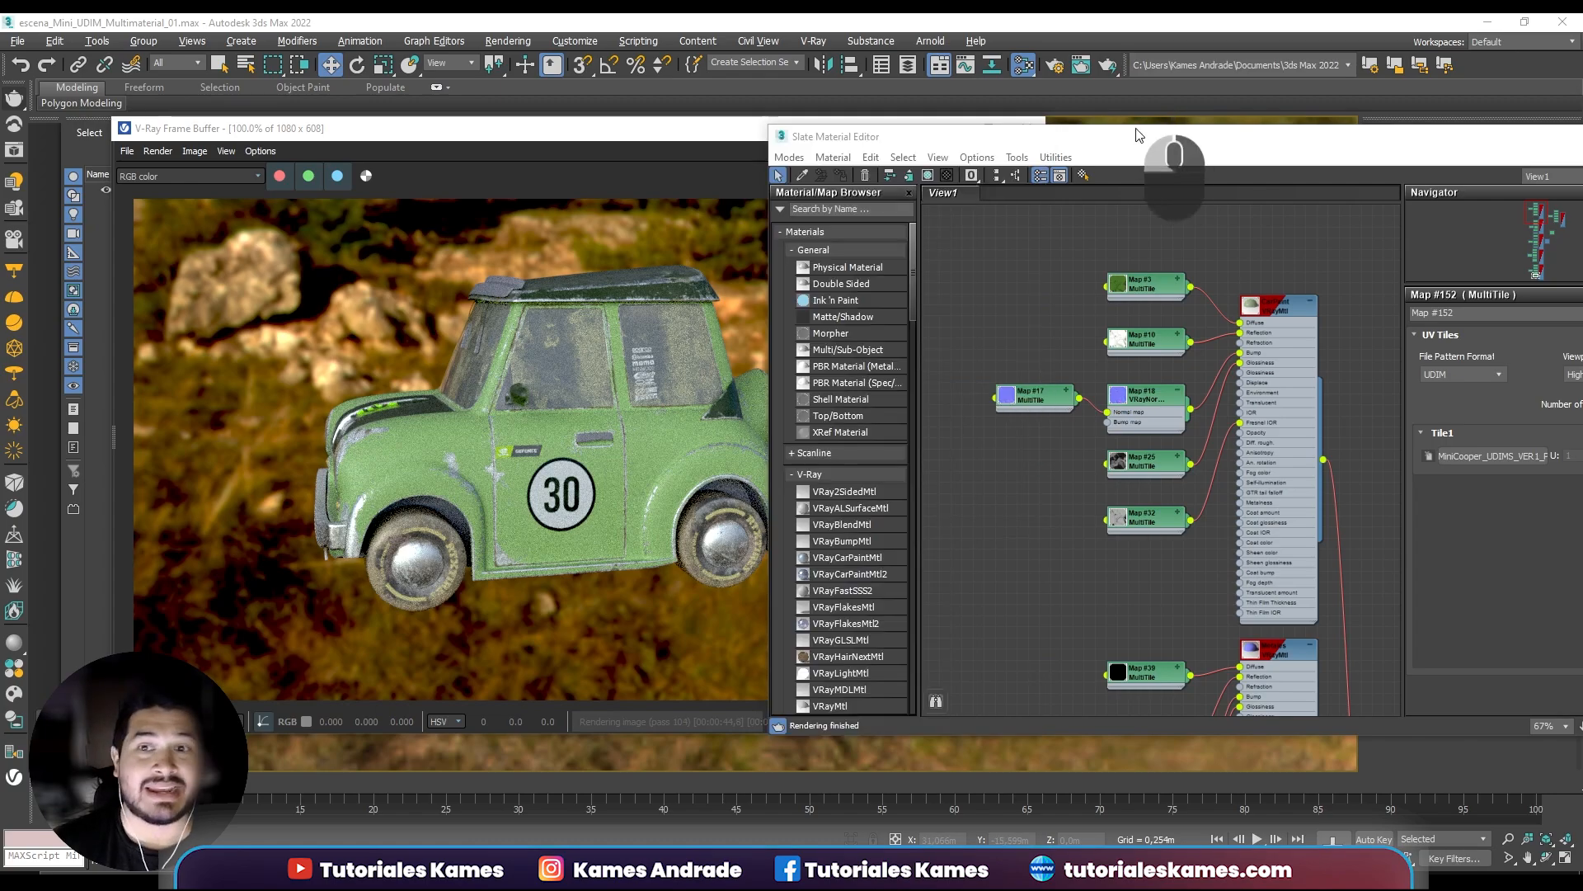
drag(1136, 134, 1004, 175)
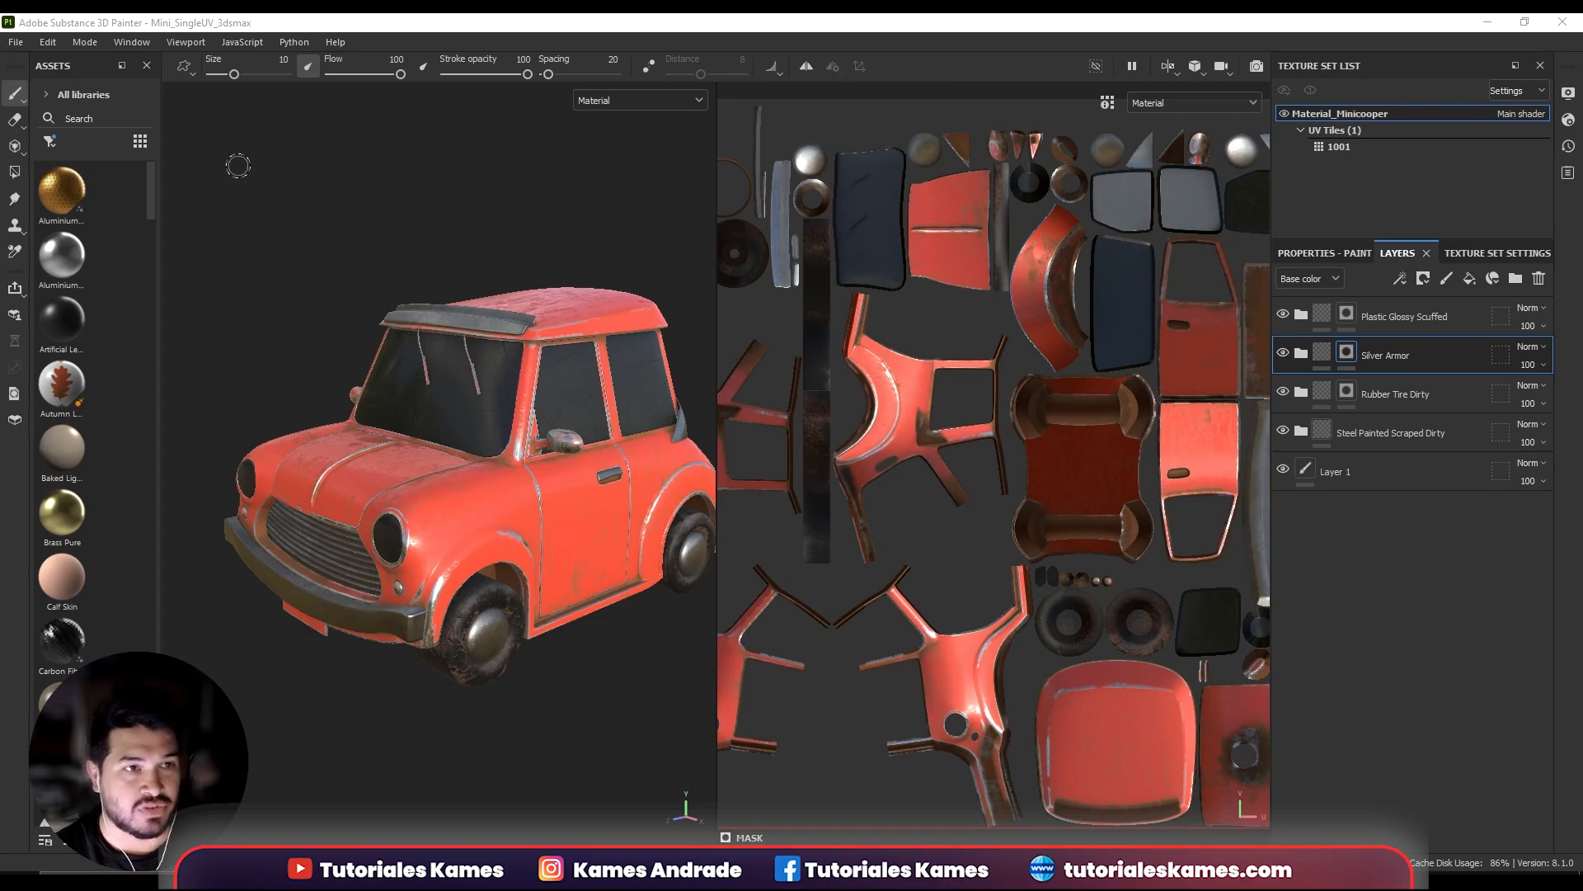
Switch to the Mini_SingleUV_3dsmax project in Substance 3D Painter and open its texture export settings.
scroll(625, 435, down, 1)
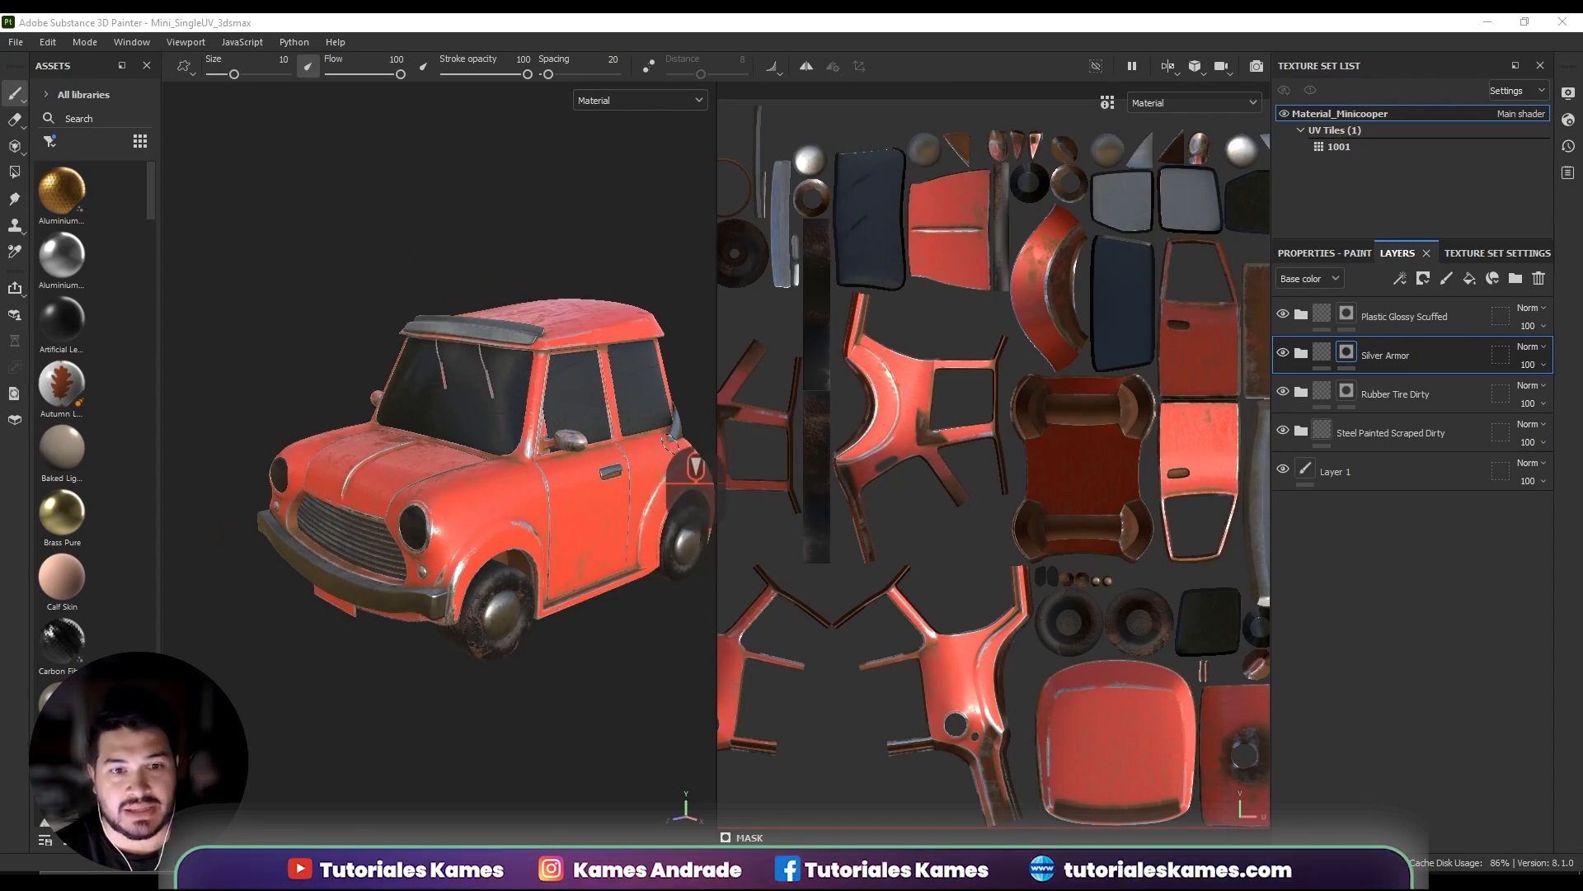
scroll(1008, 430, down, 4)
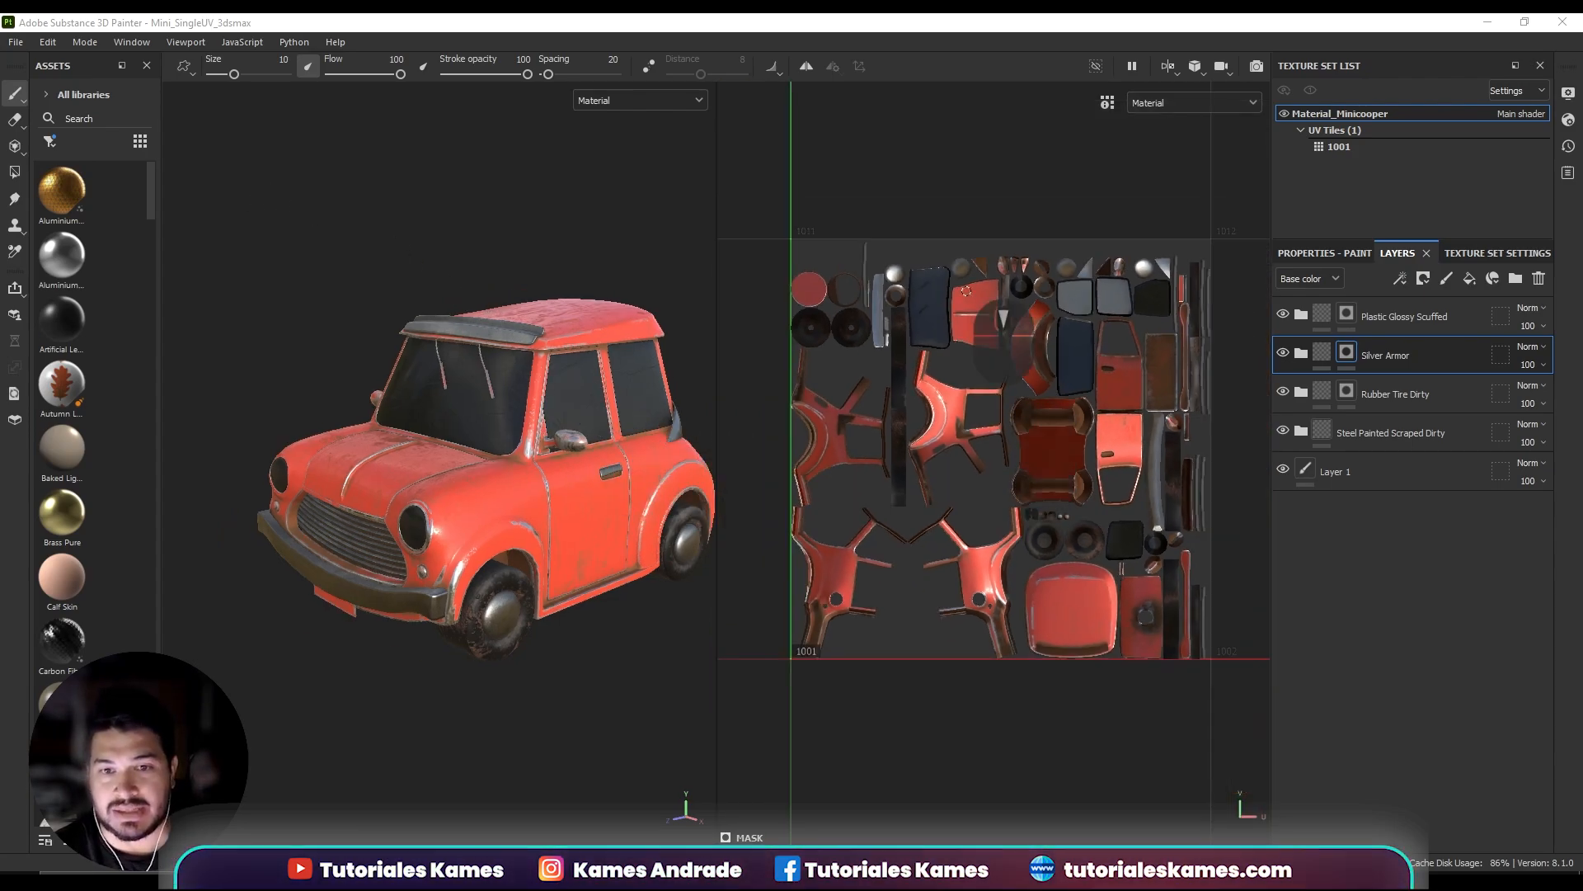
scroll(940, 282, down, 3)
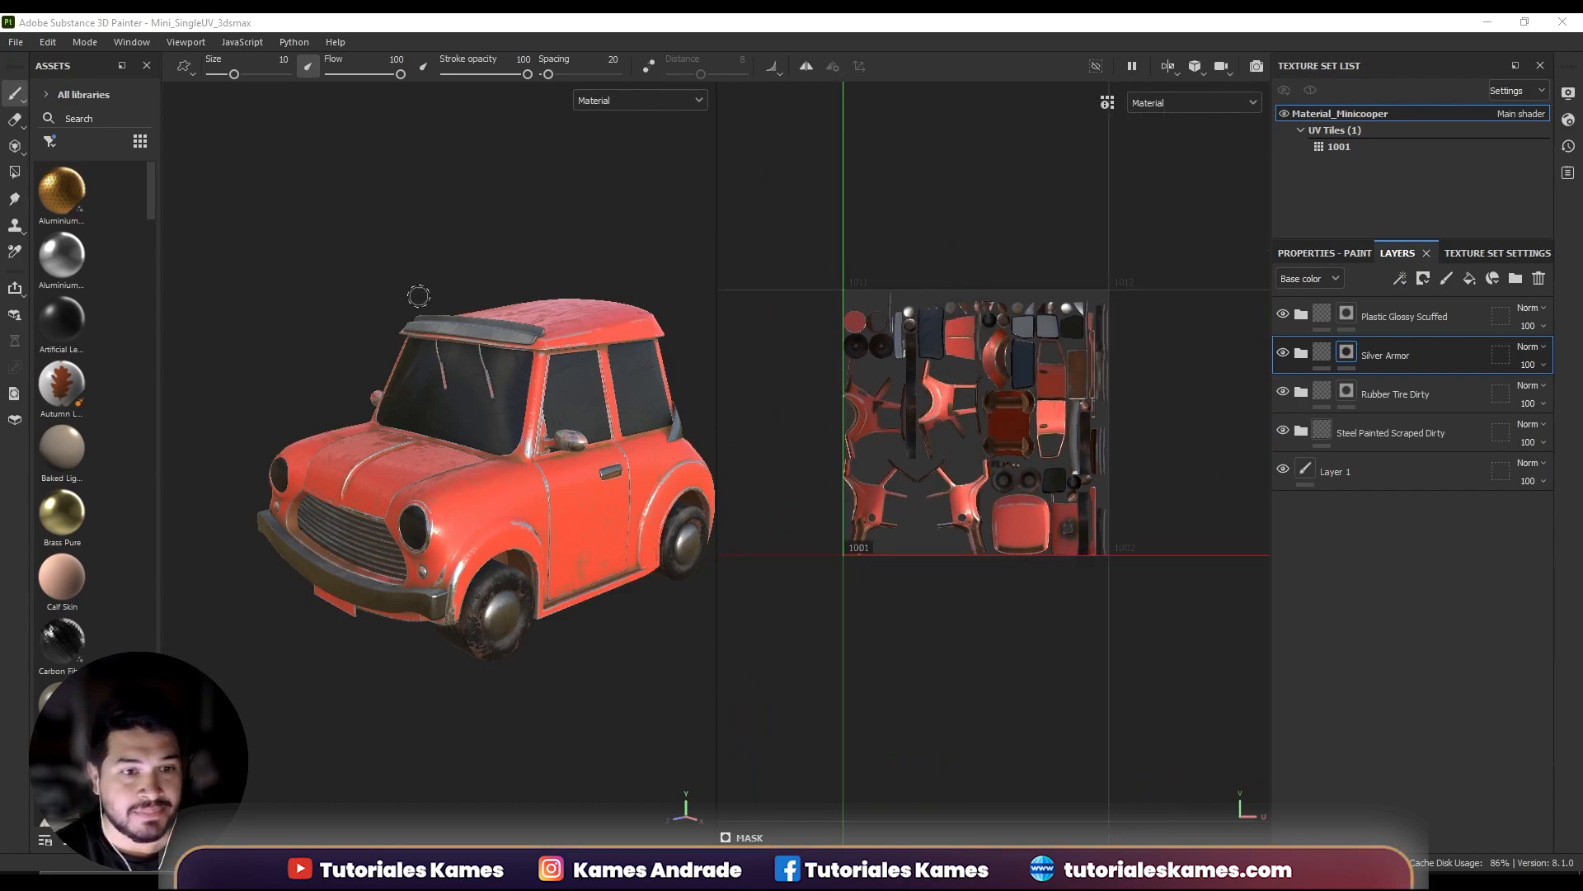
click(16, 45)
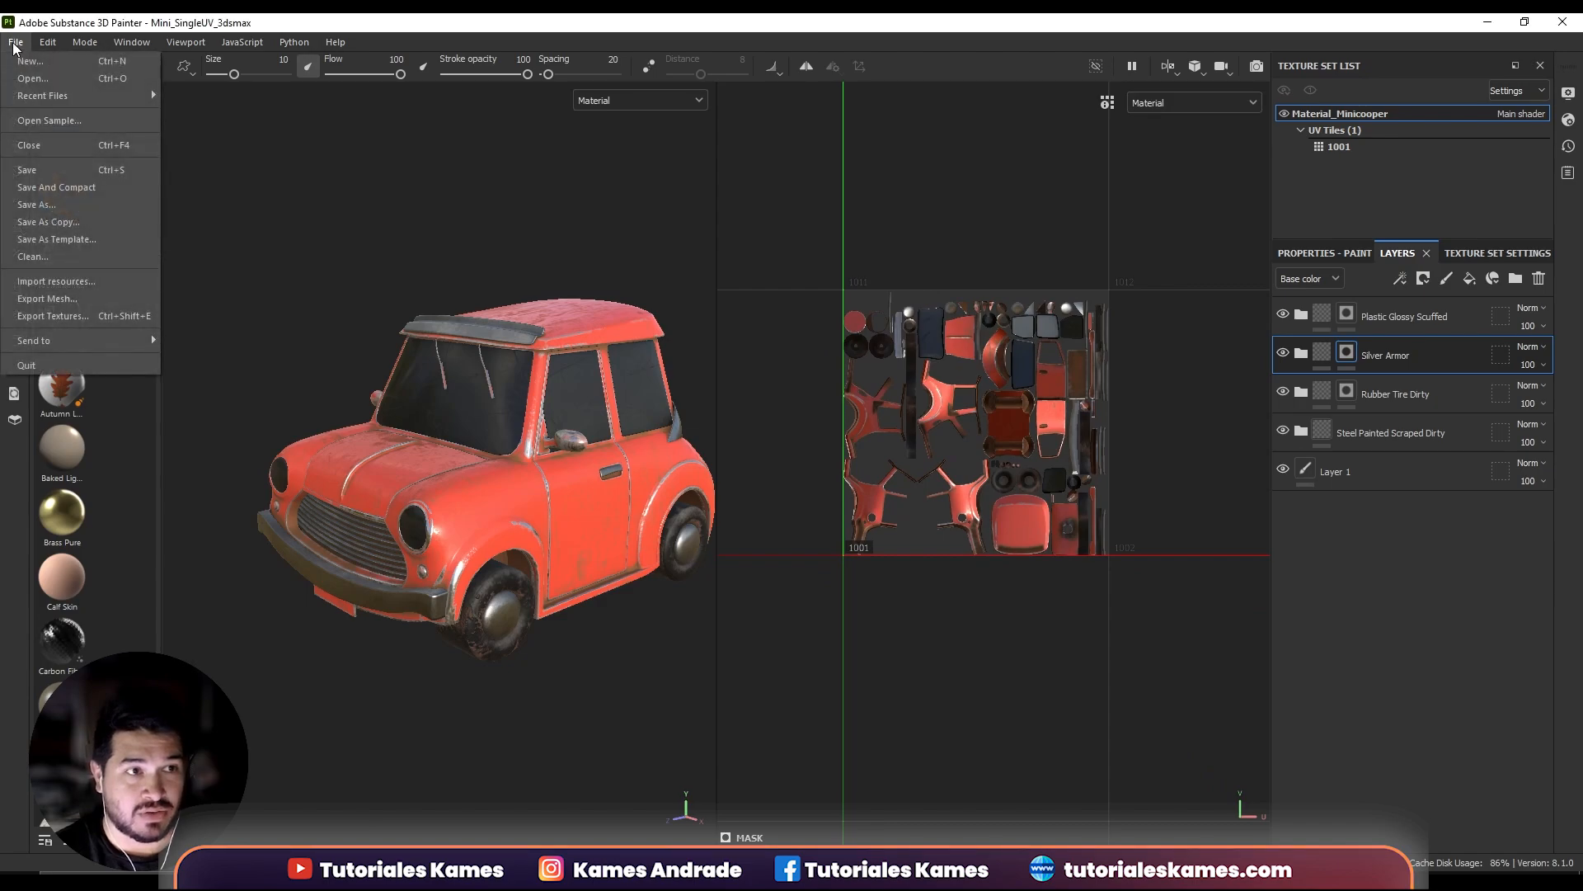
click(68, 317)
drag(667, 144, 597, 120)
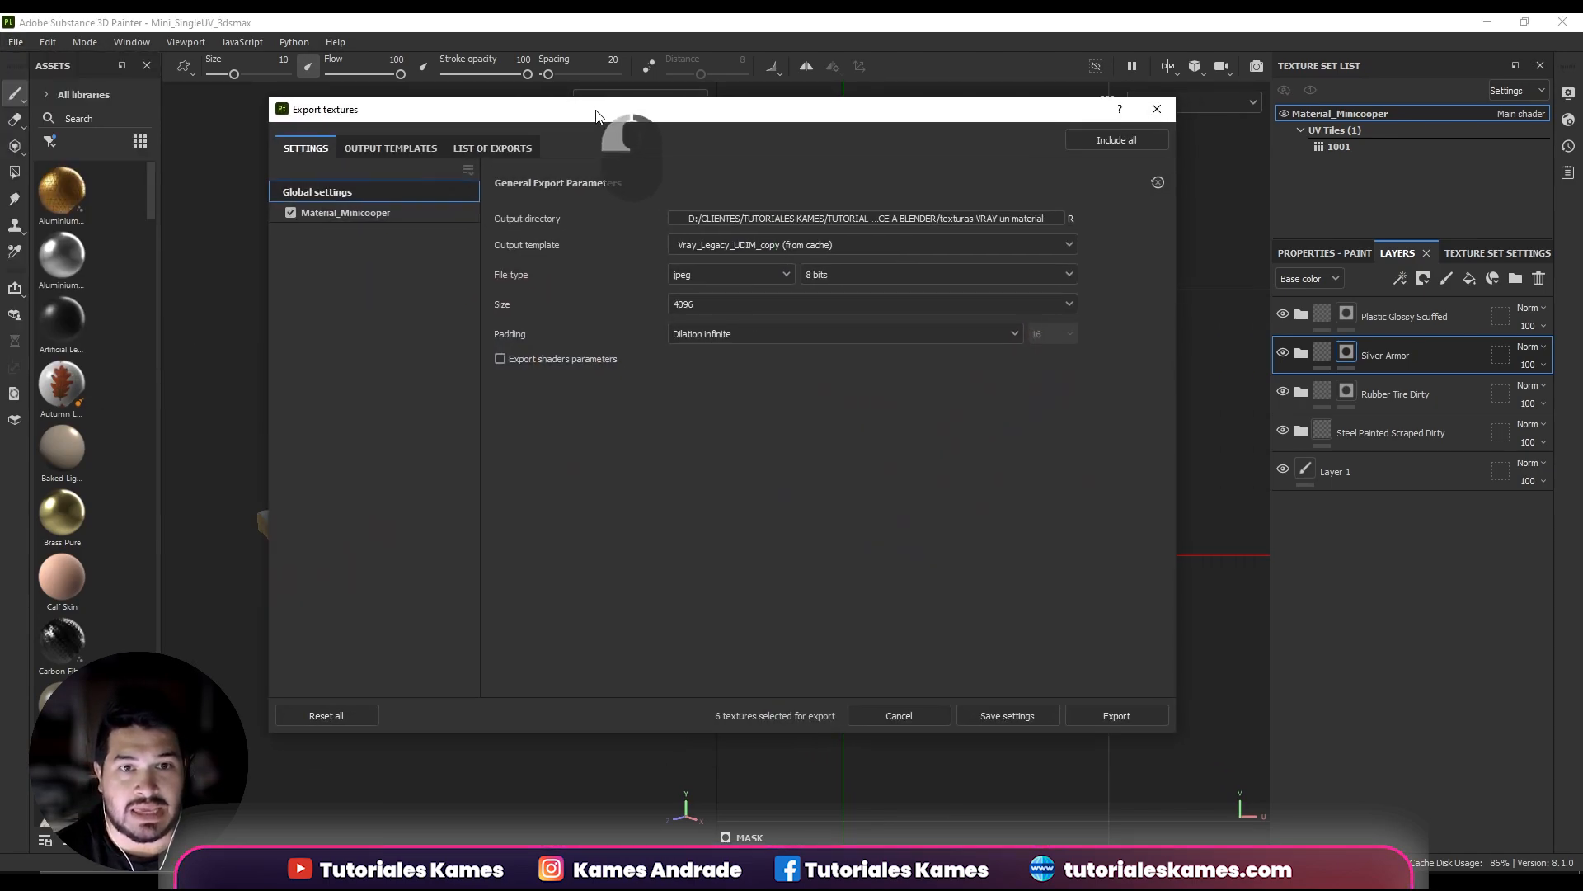
Set the export output directory to the "texturas VRAY un material" folder inside 3DSMAX/TEXTURAS.
click(1016, 218)
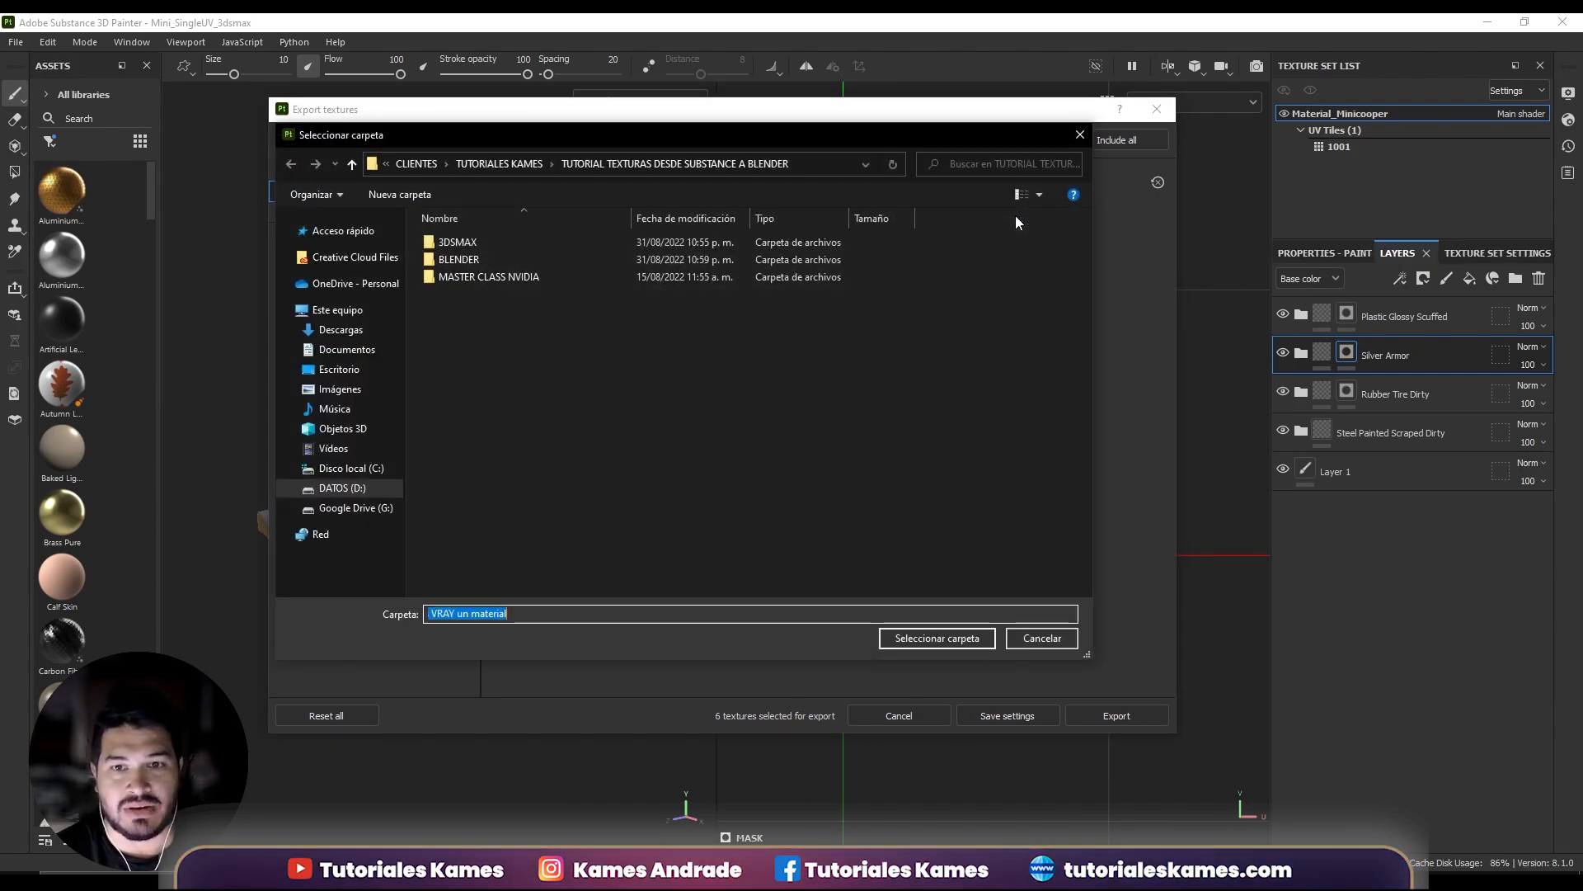
double_click(466, 245)
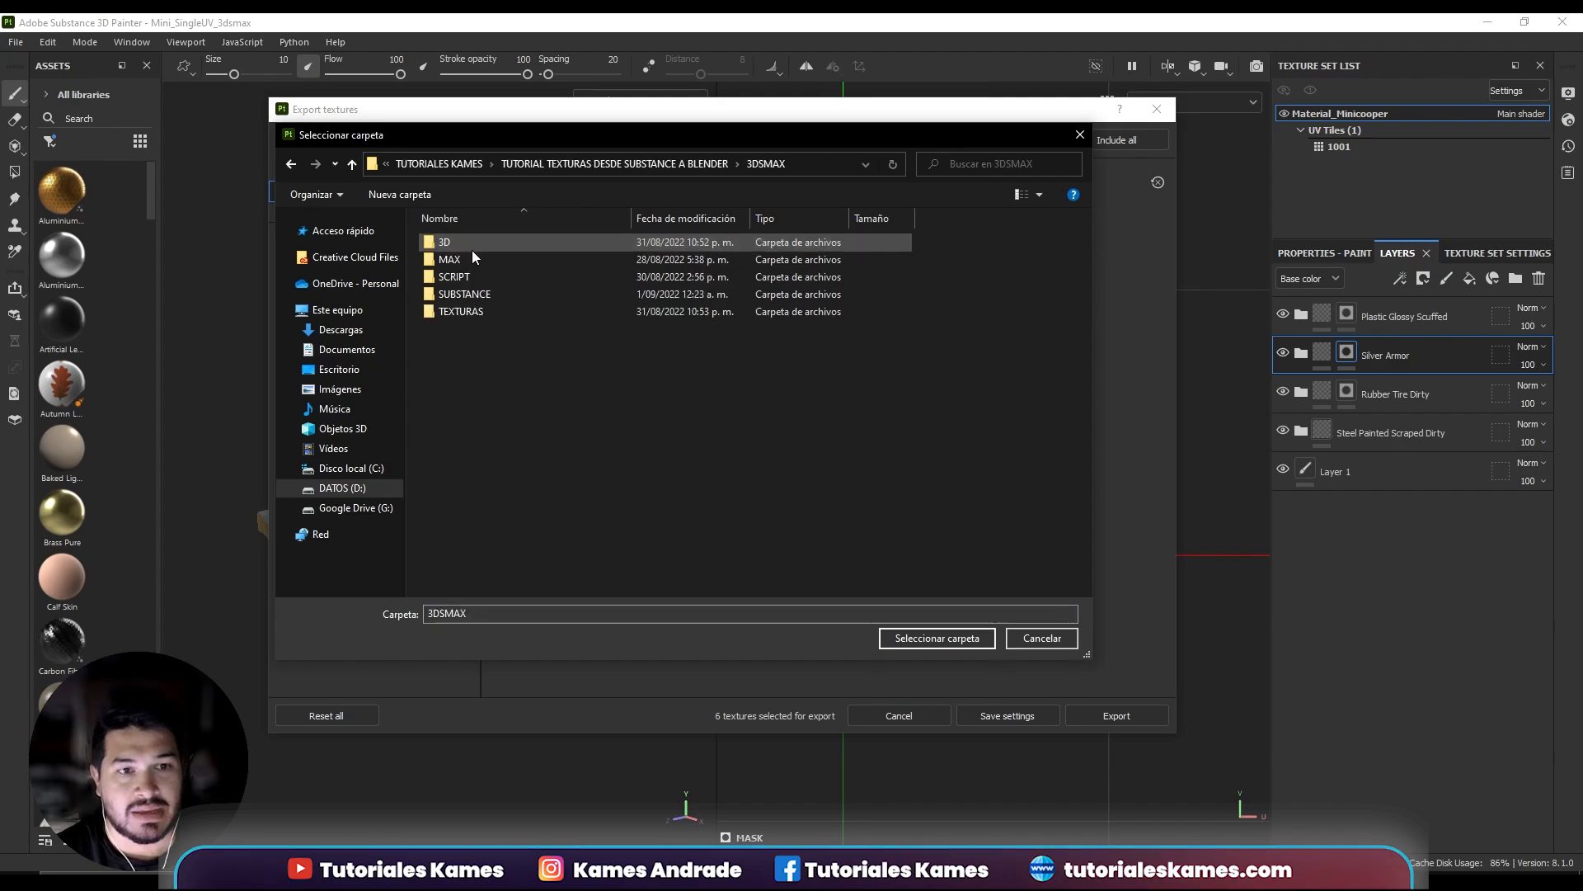
click(480, 315)
double_click(481, 314)
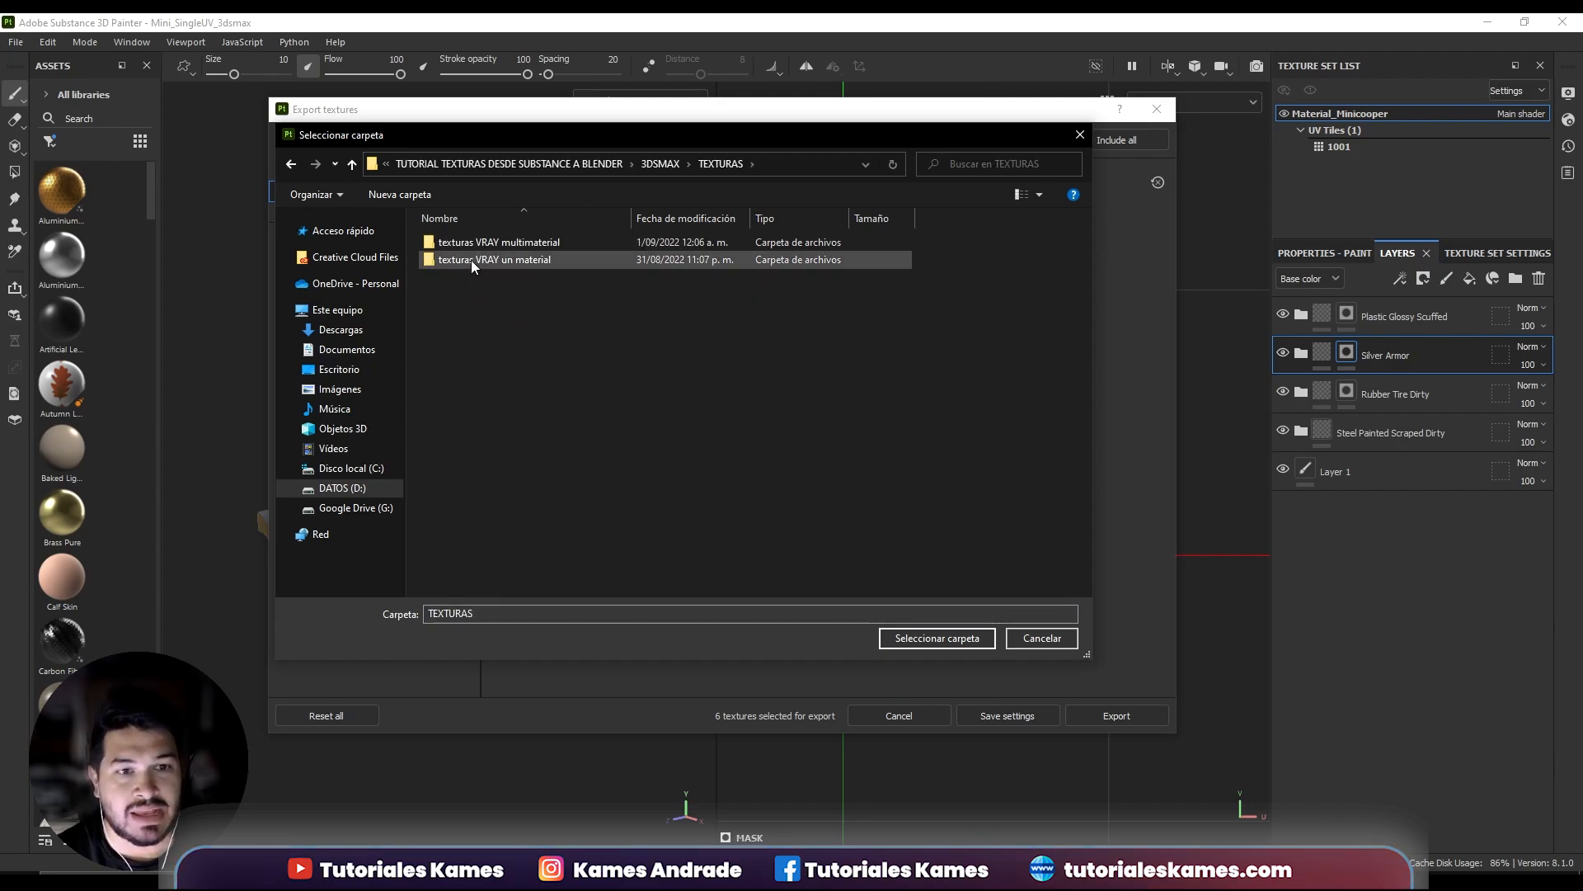
click(495, 261)
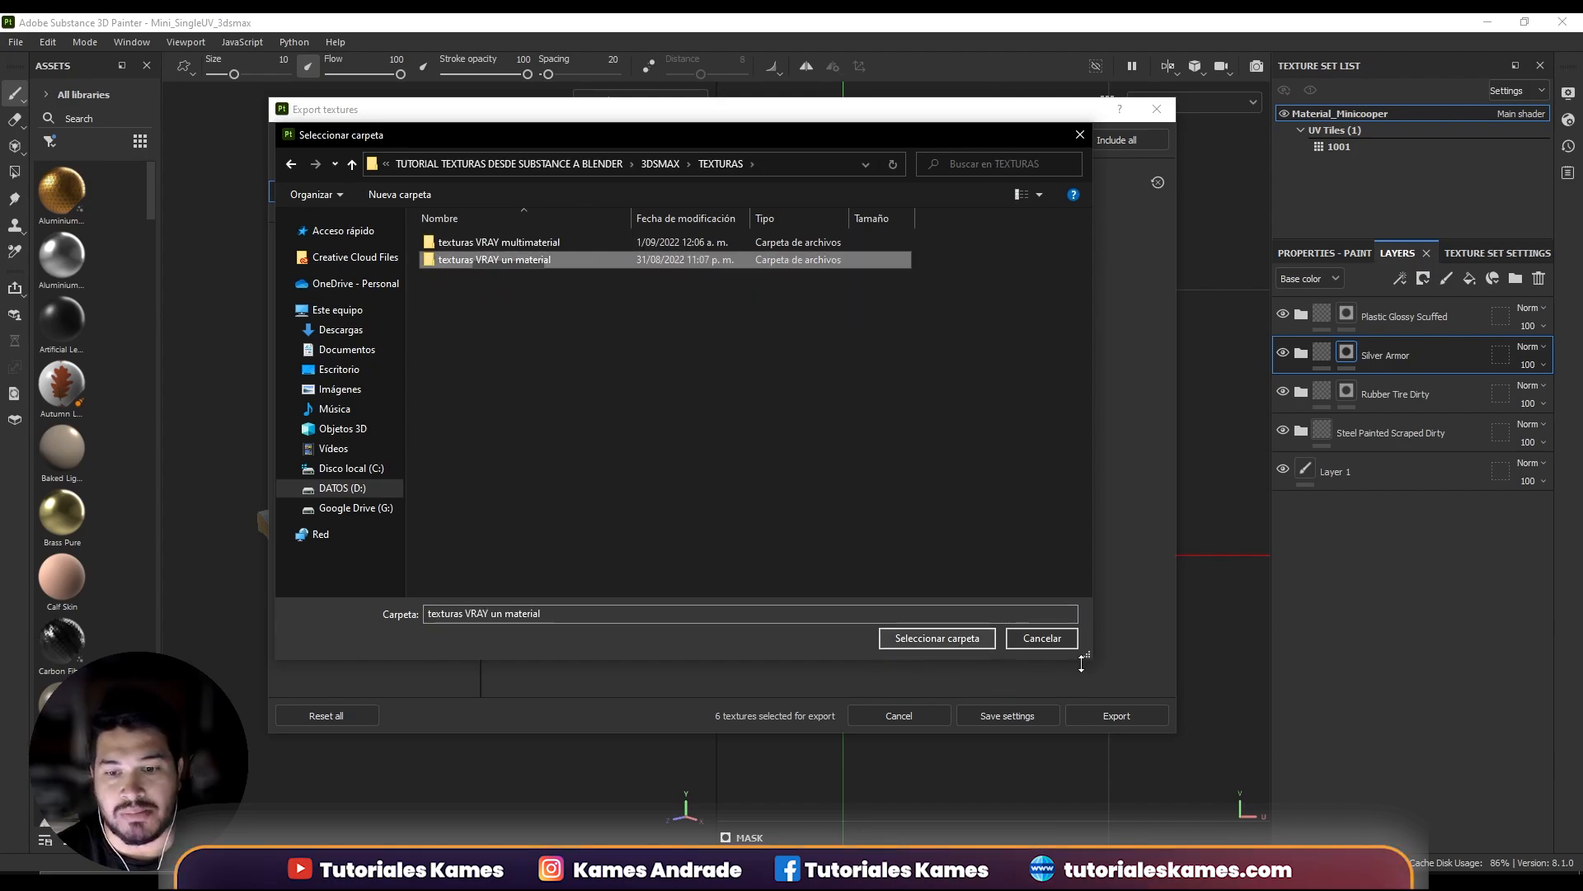
click(978, 642)
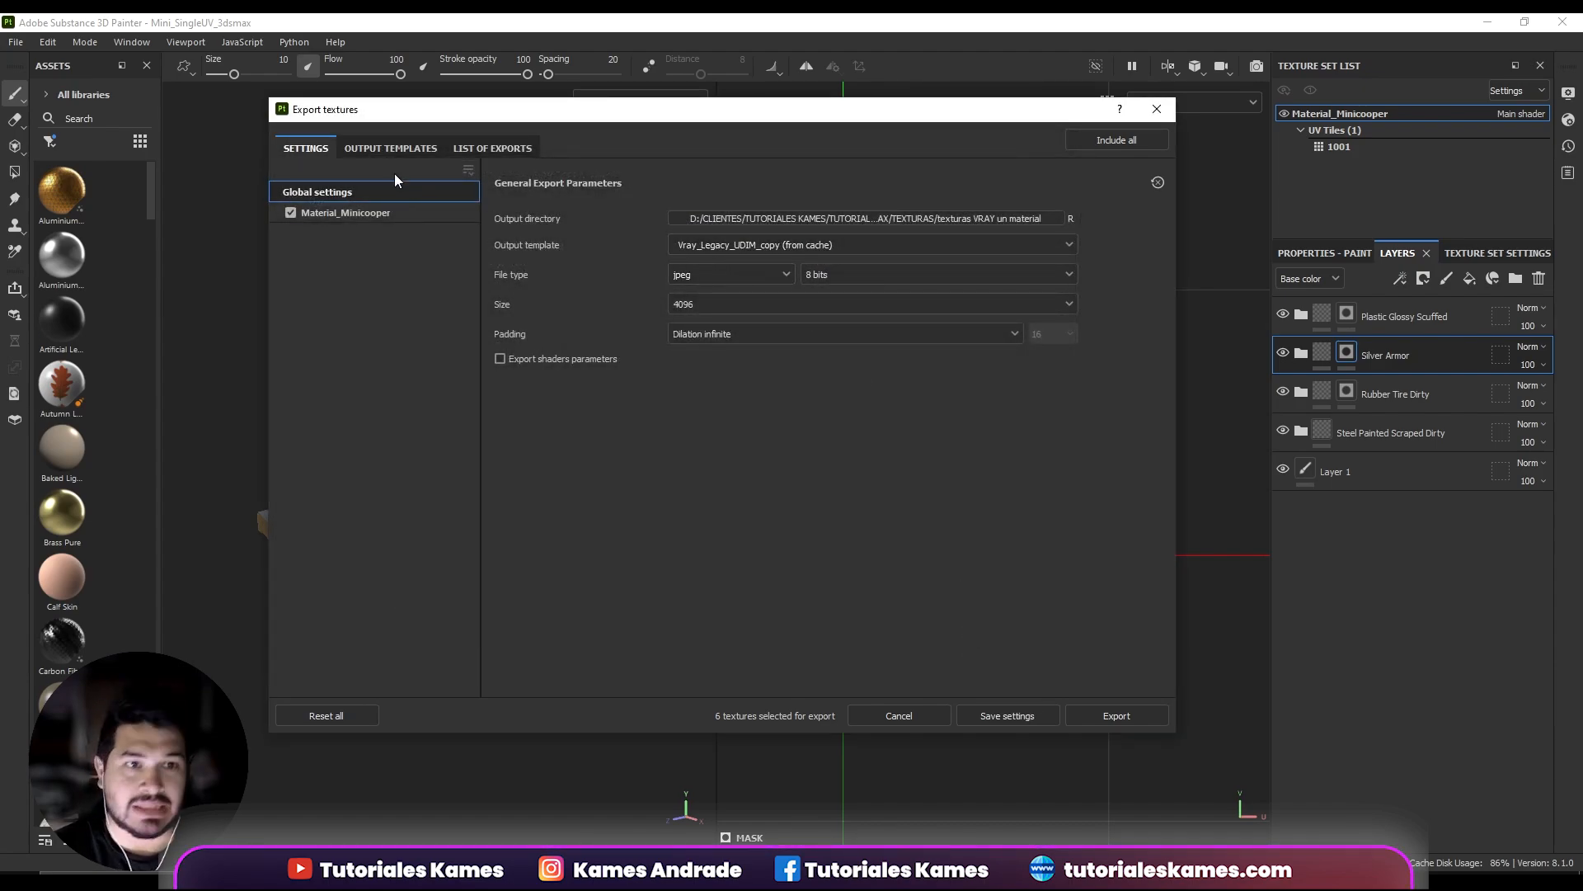
Examine the output maps of the export presets Vray Next (Metallic Roughness), Vray Next UDIM Legacy, VRAY_OK and Vray_UDIM_OK.
click(381, 150)
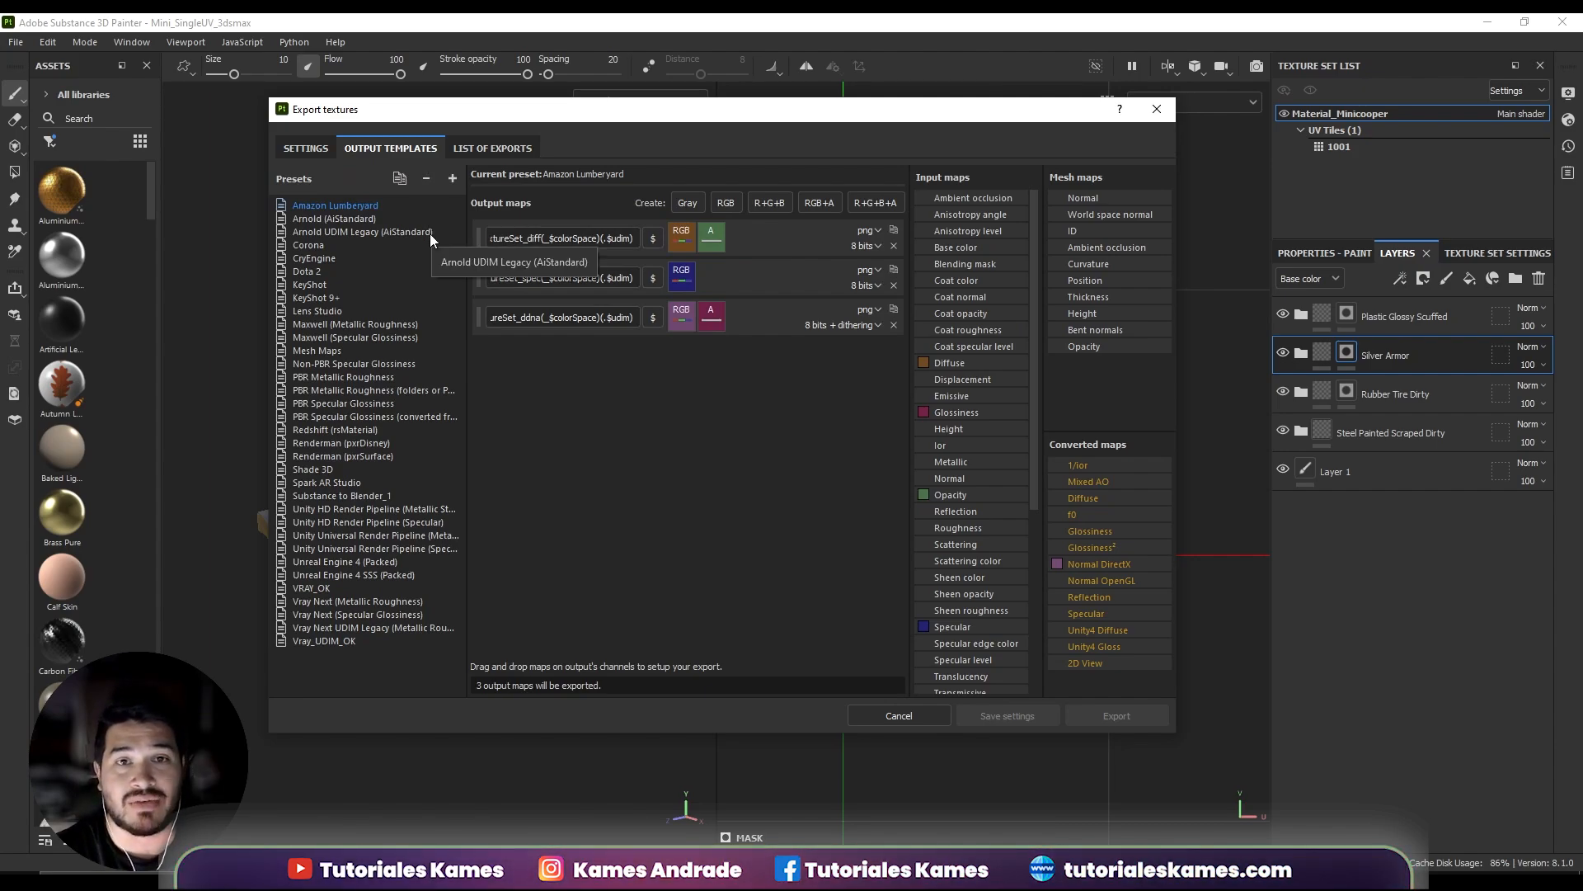
click(320, 600)
click(329, 631)
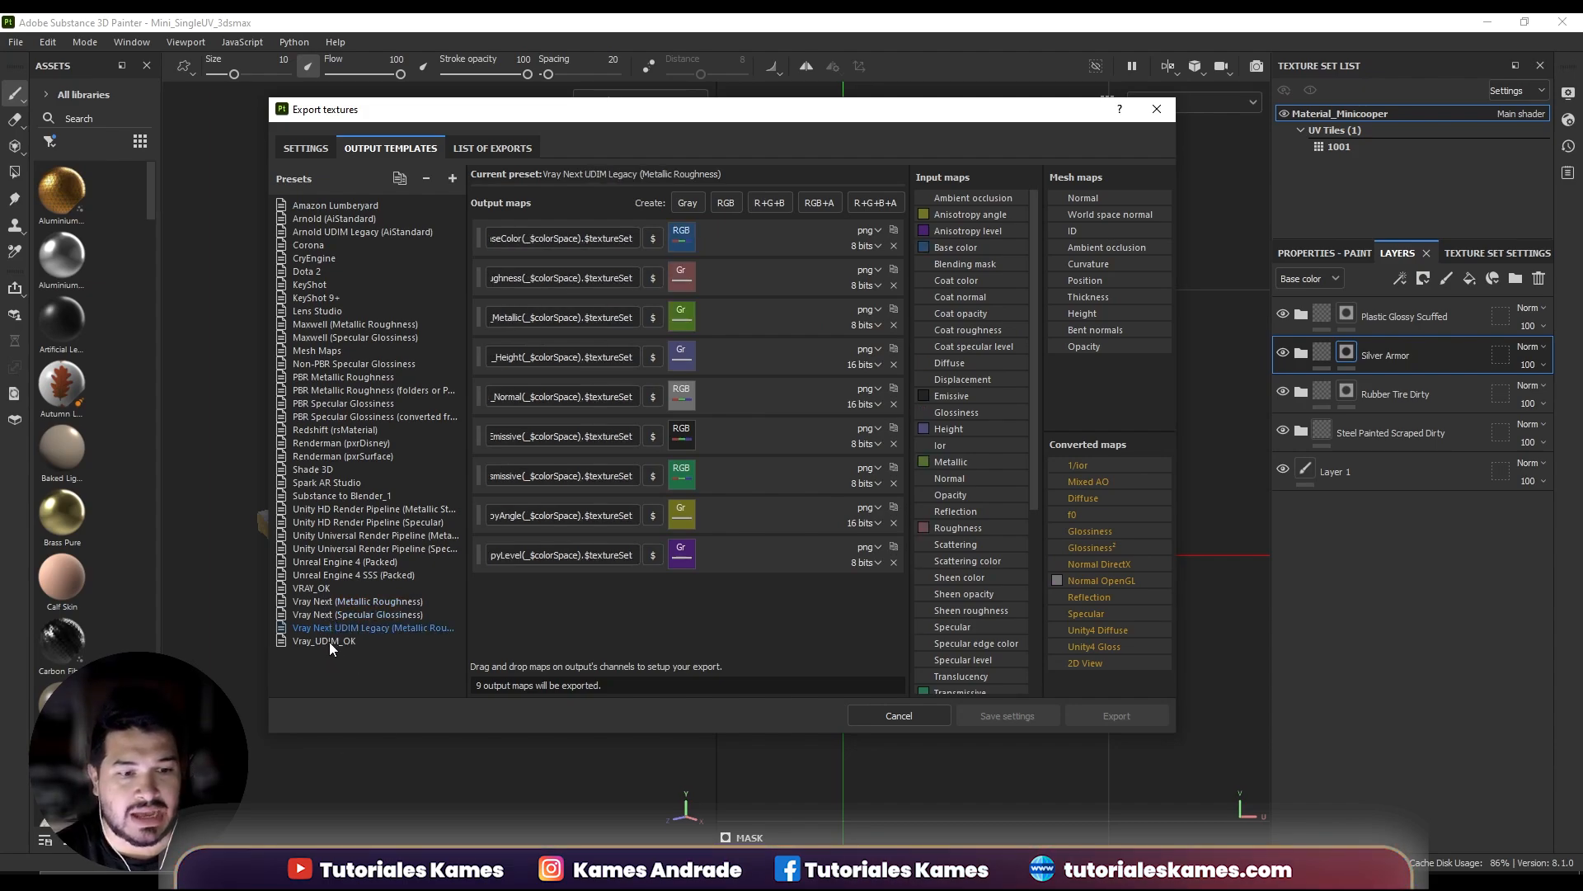
click(329, 640)
click(323, 587)
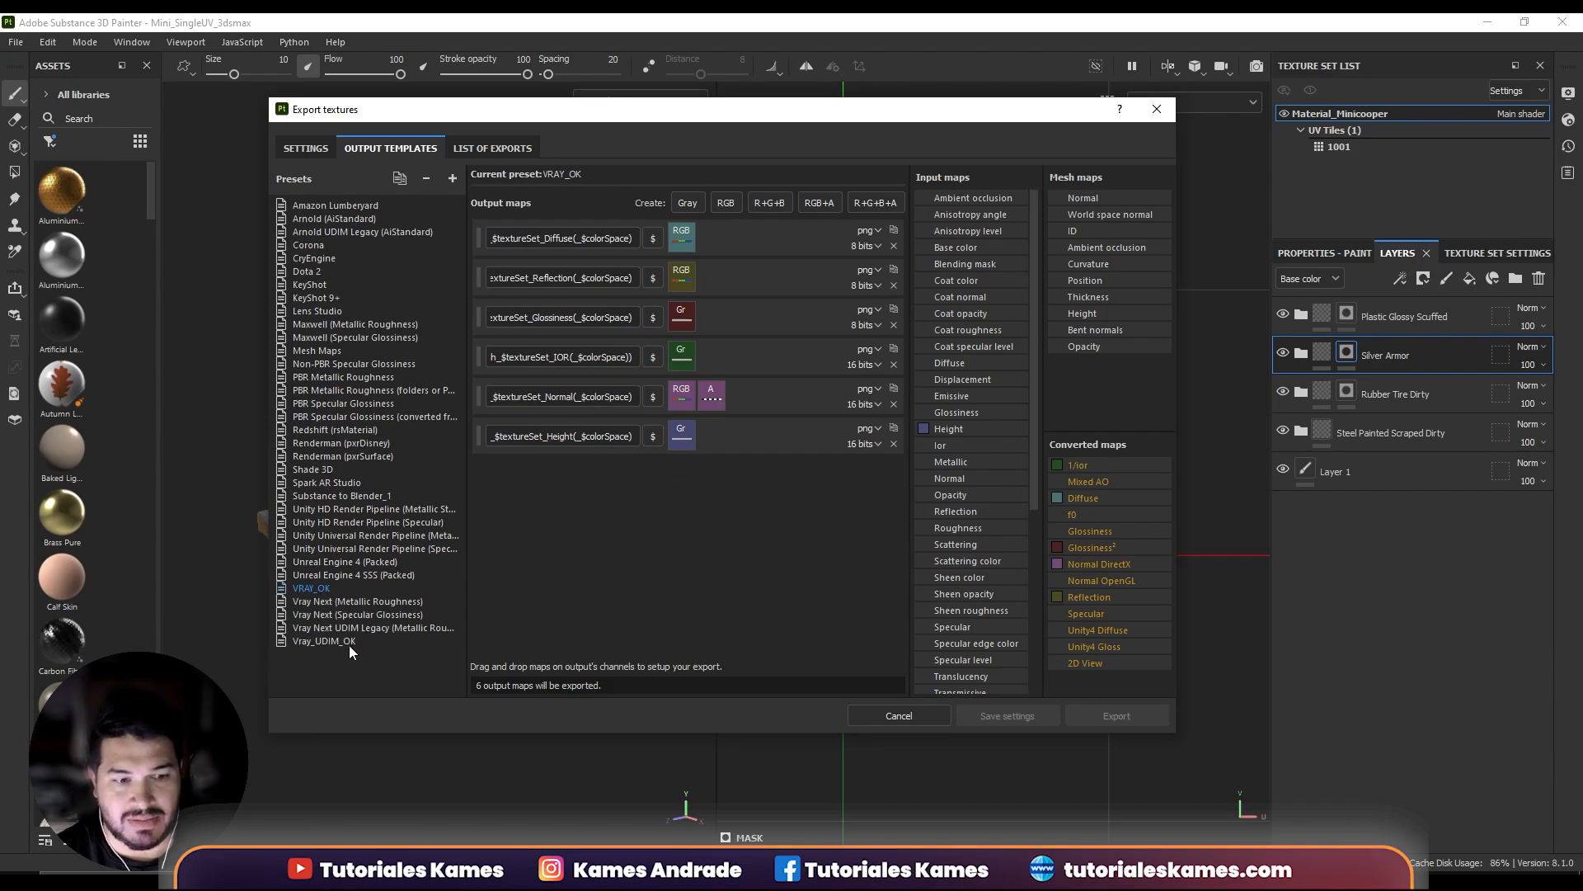
click(340, 643)
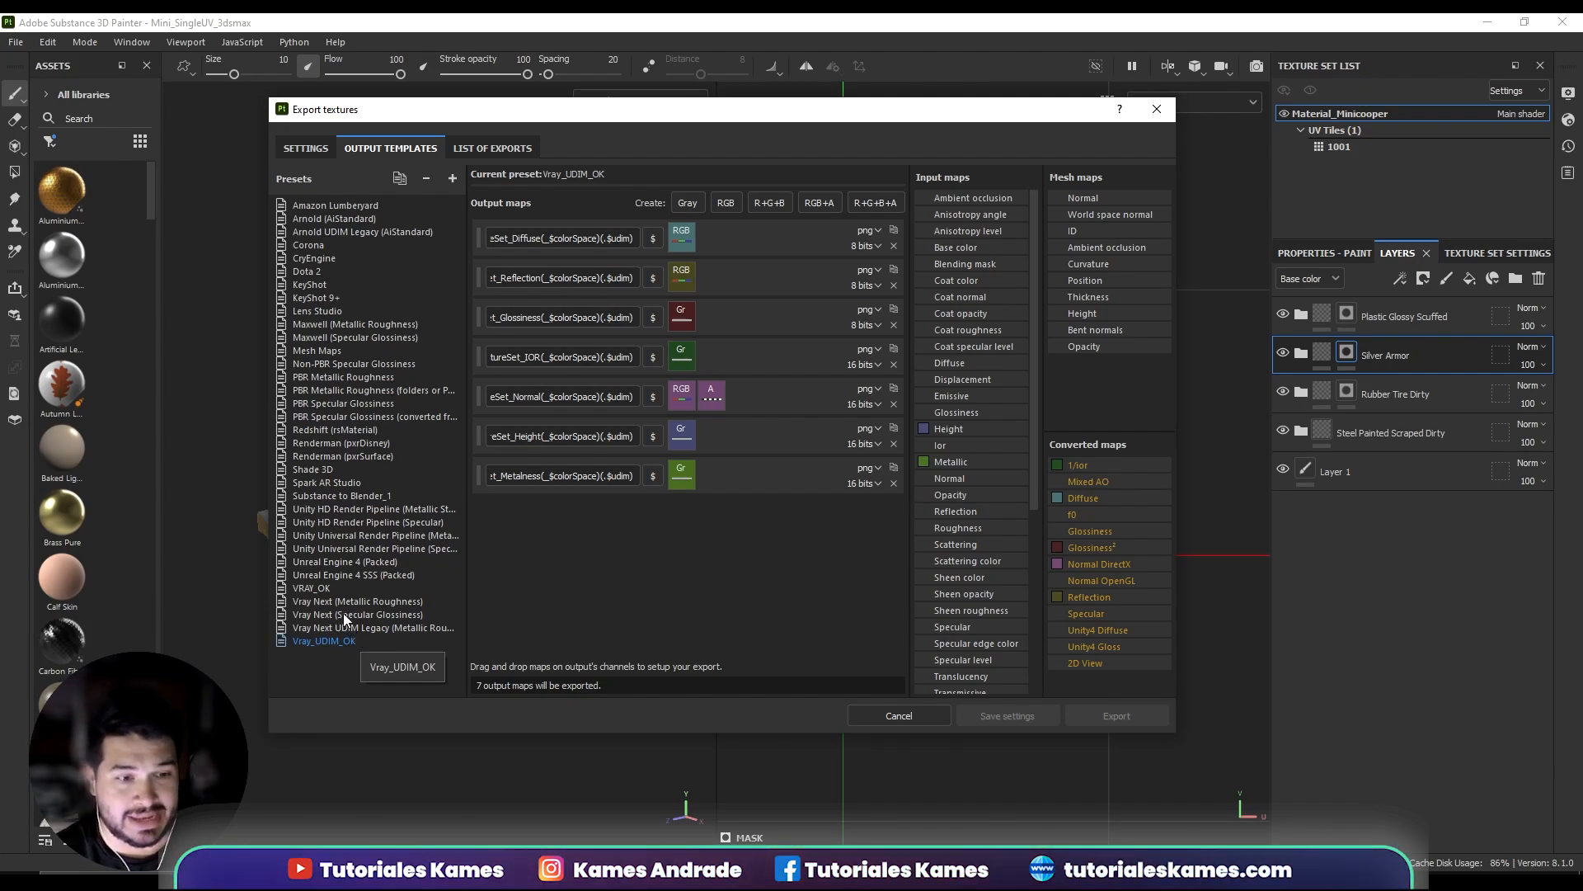
Duplicate the Corona export preset and rename the copy vRAY_TUTORIAL.
click(308, 244)
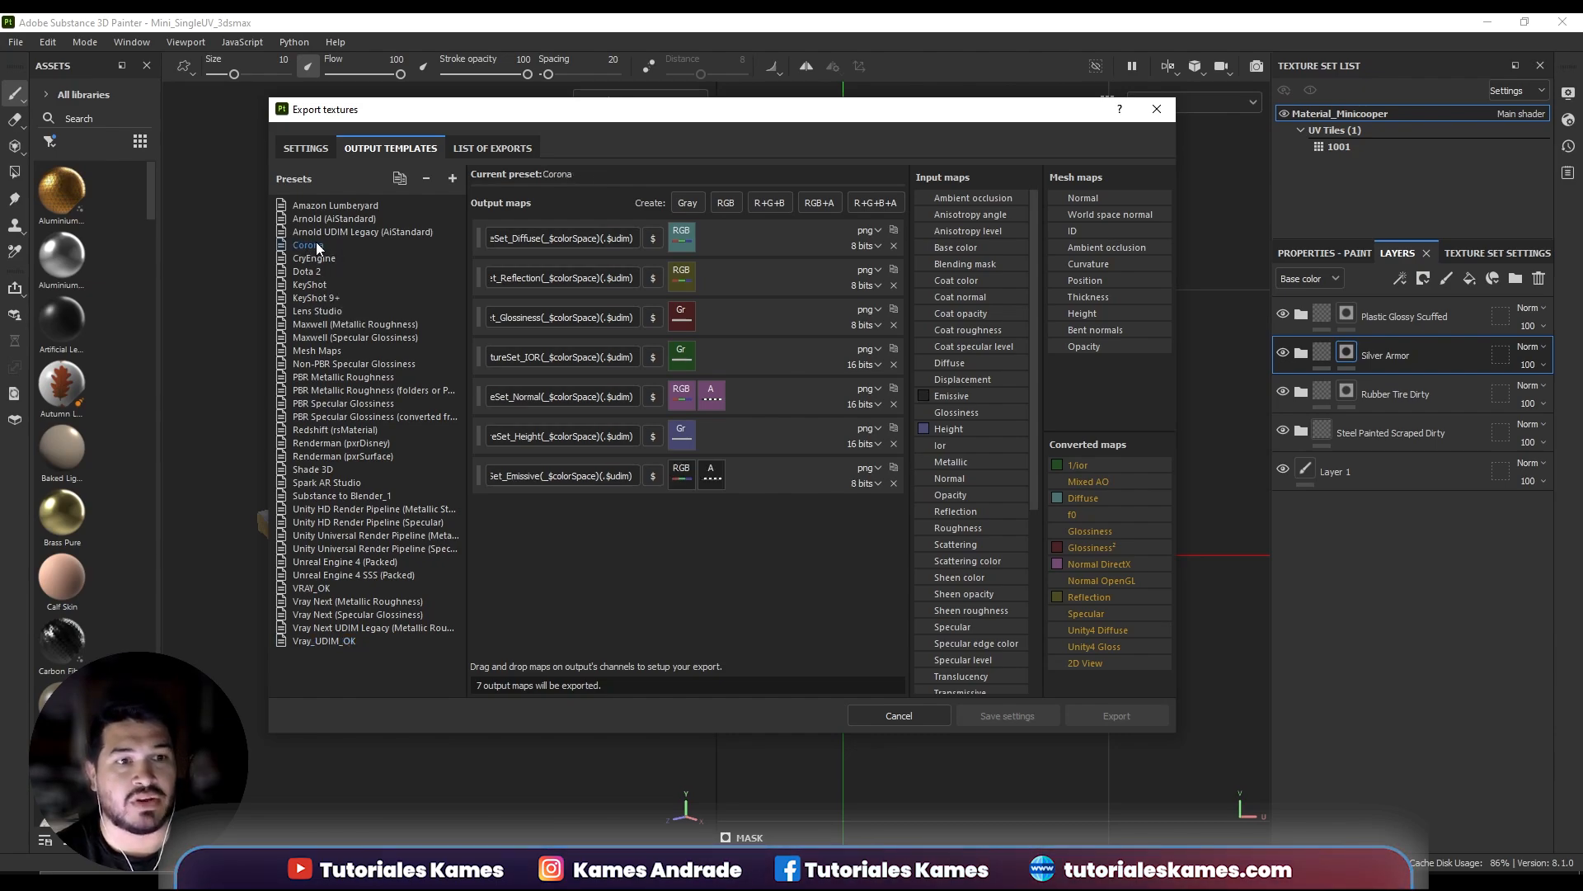
right_click(315, 244)
click(350, 265)
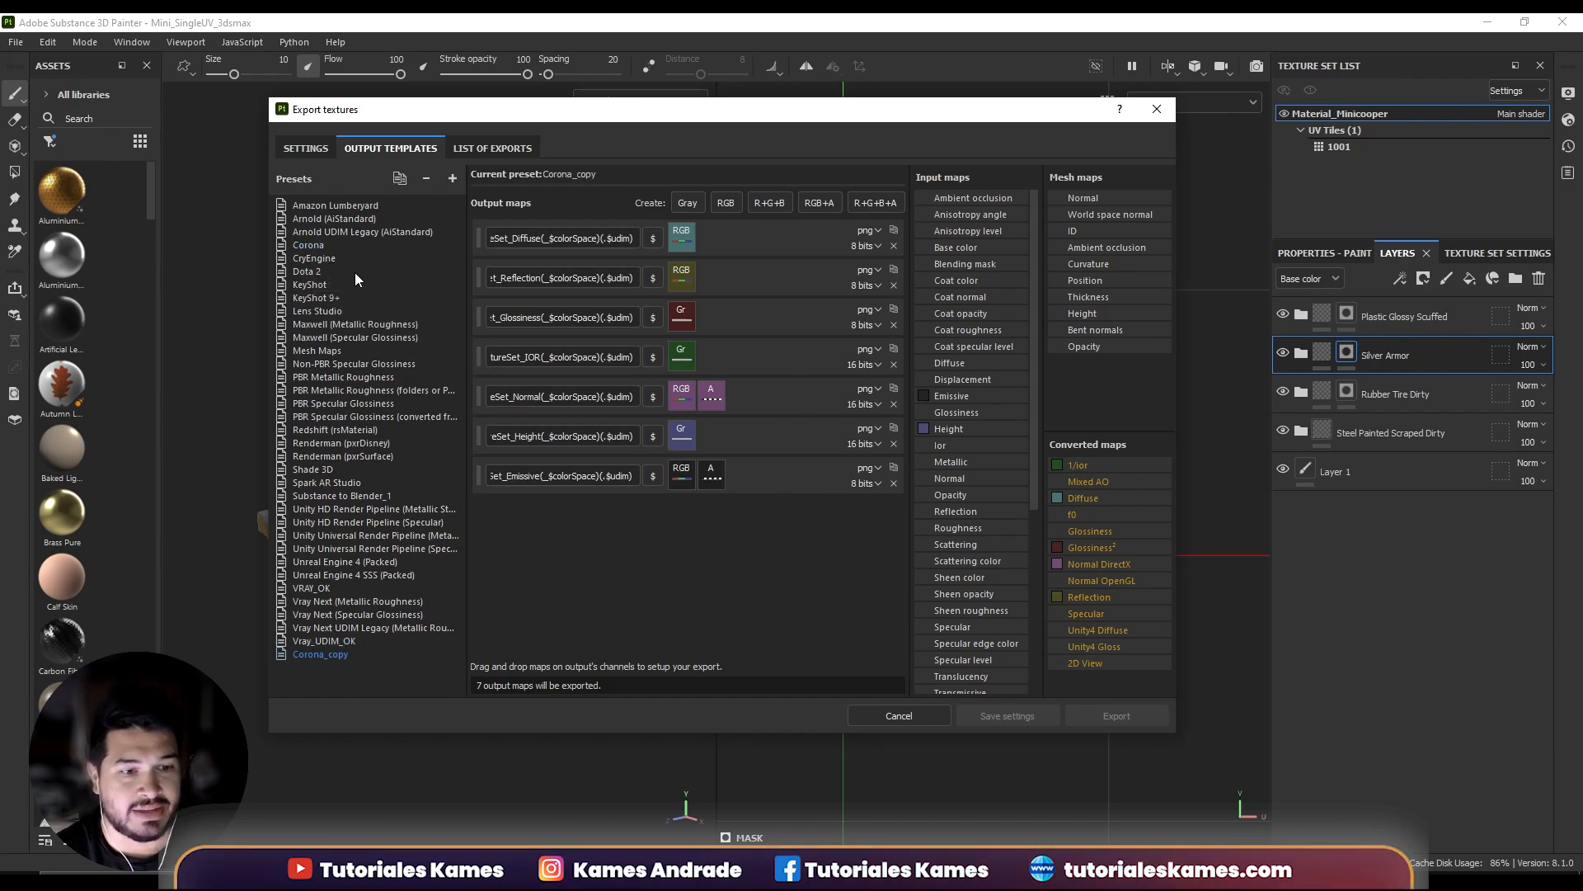
double_click(340, 654)
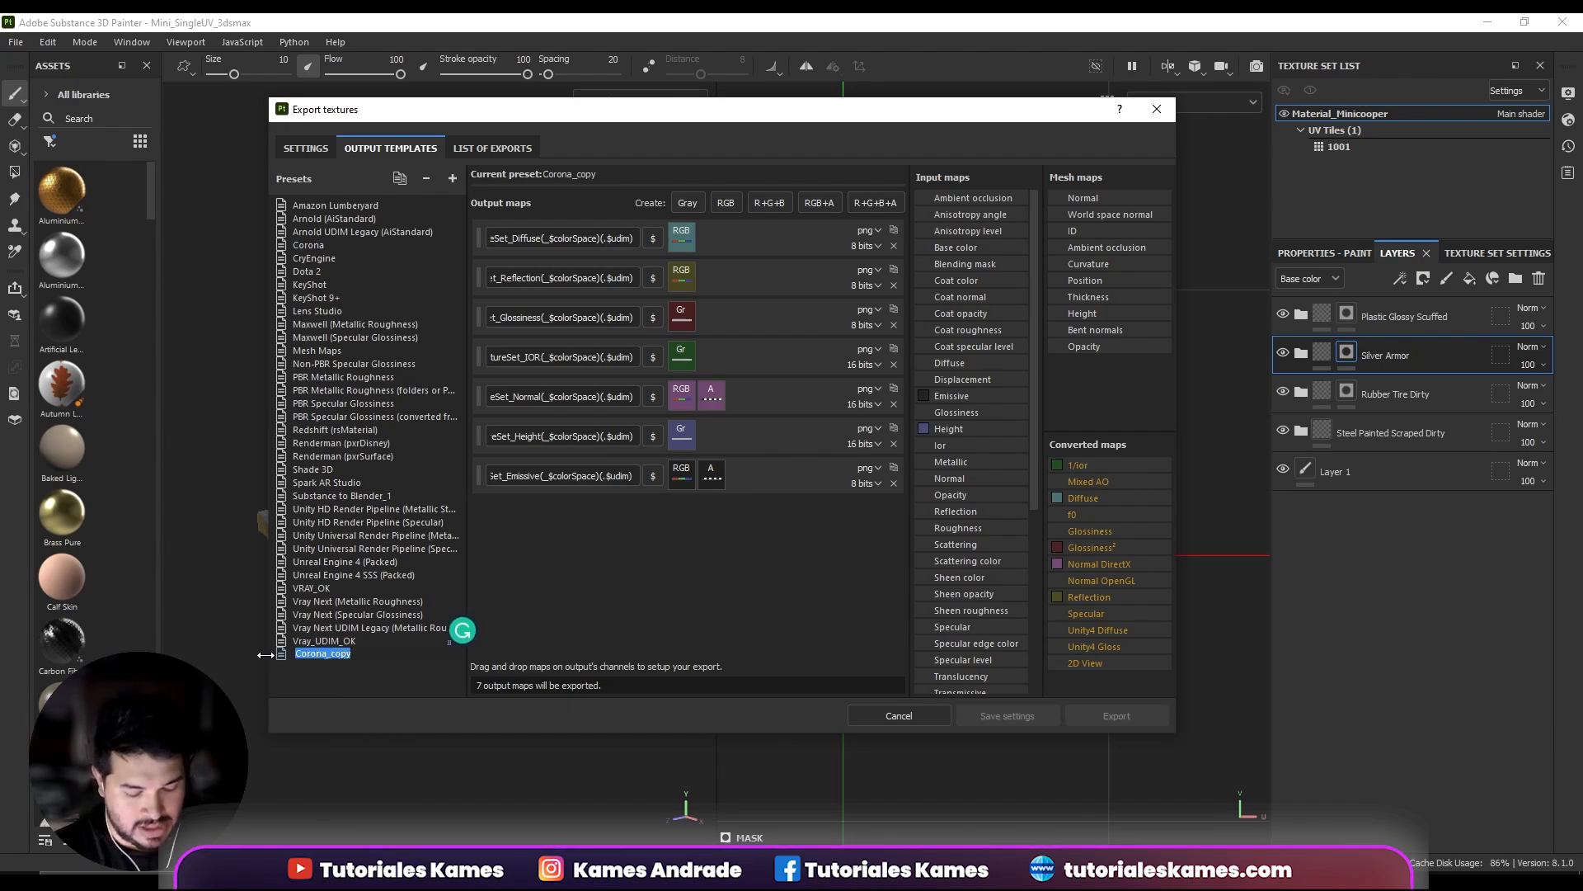
text(vRA)
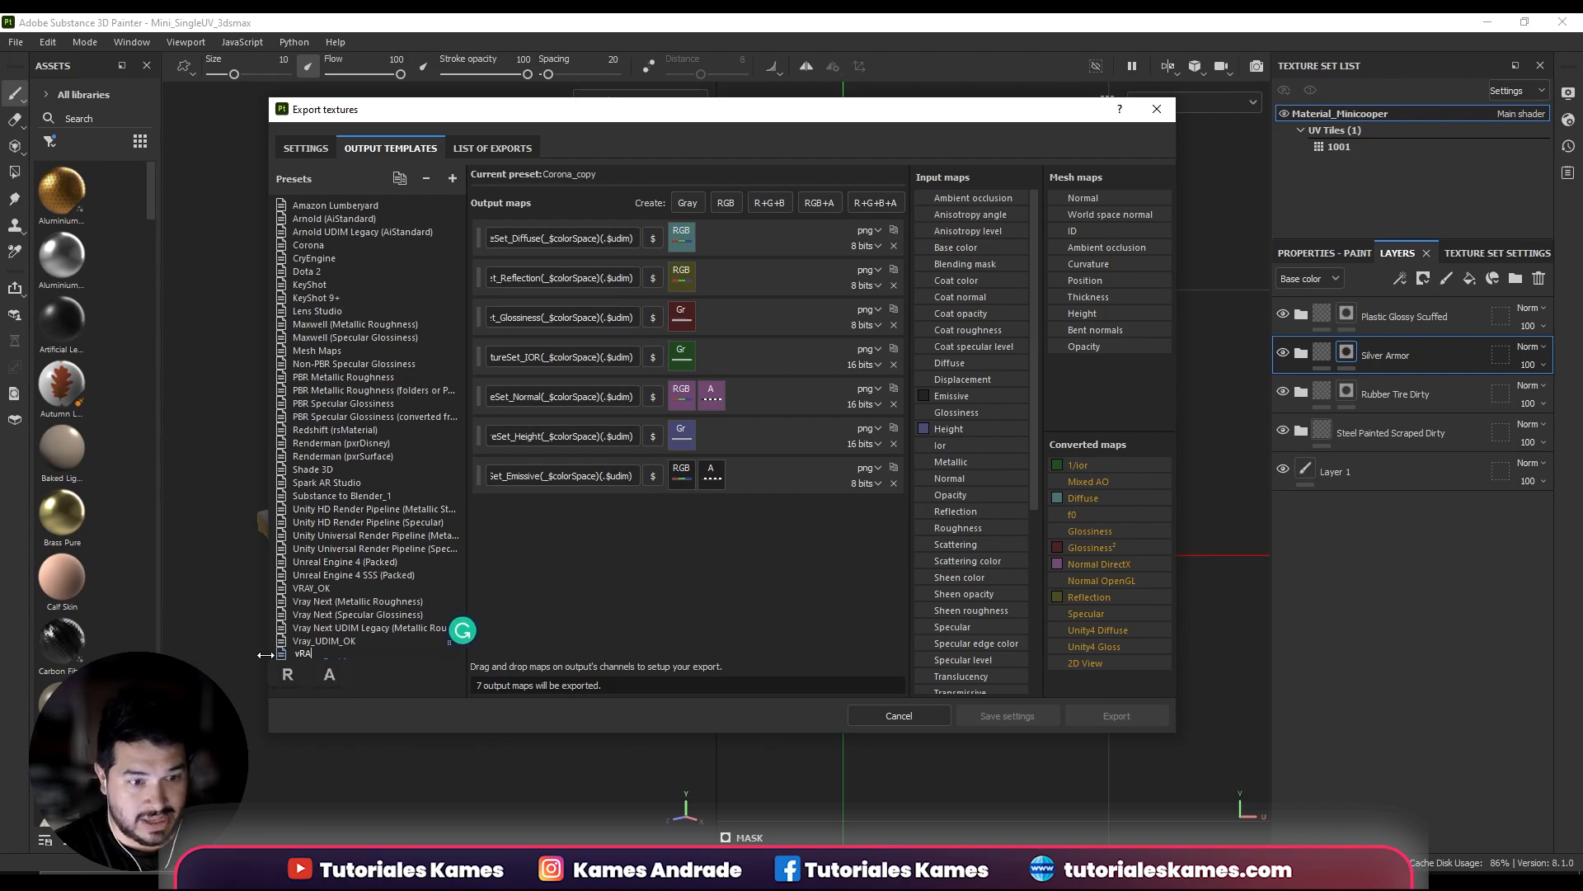
text(Y_T)
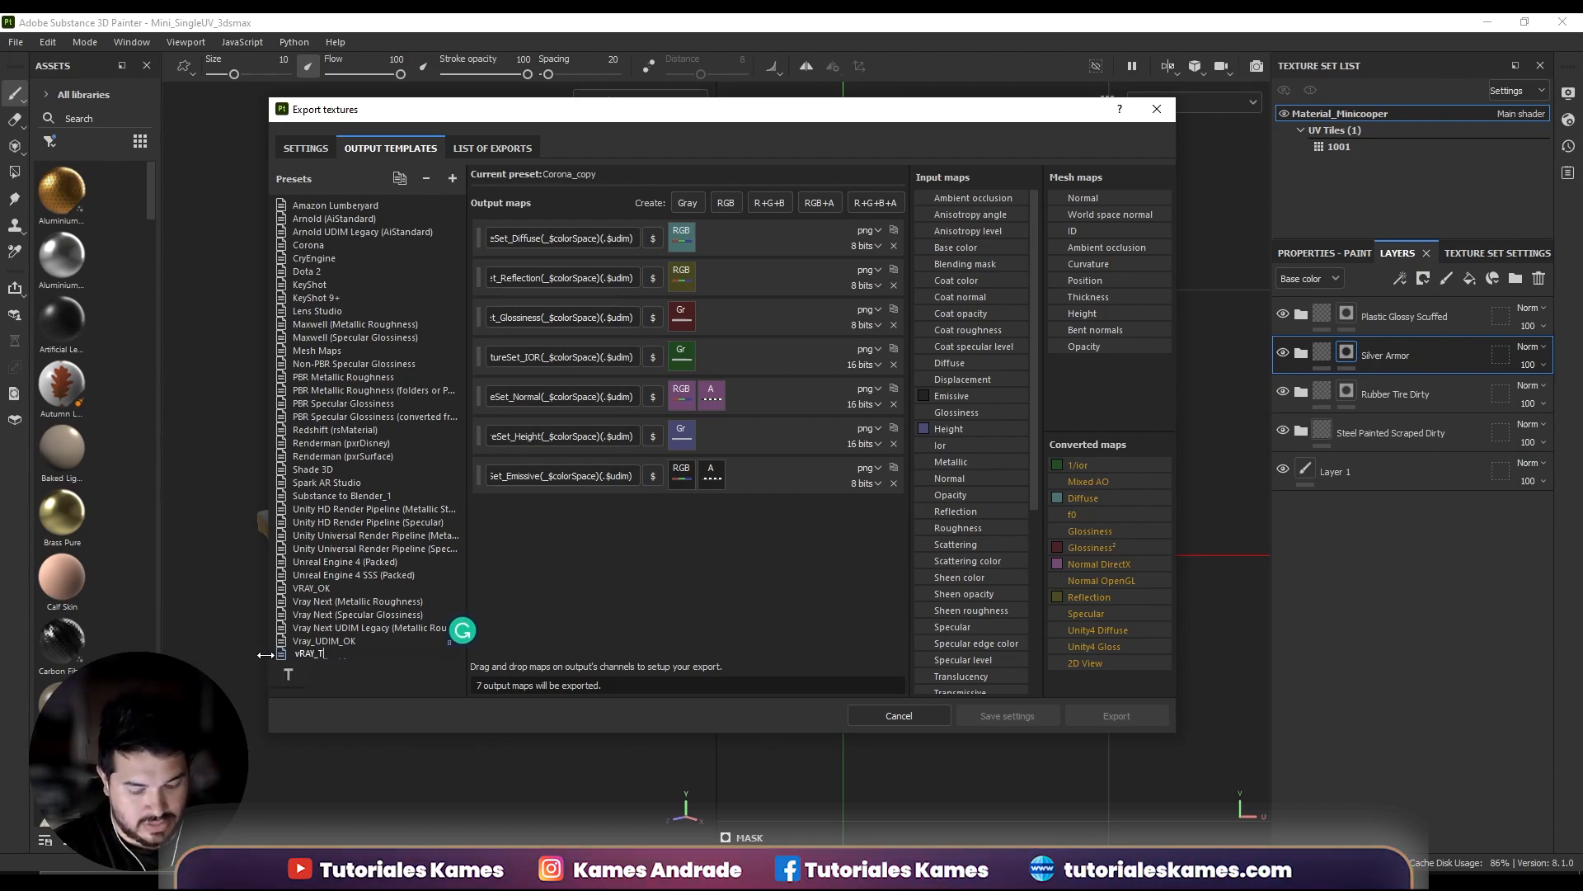
text(UTORIAL)
key(Return)
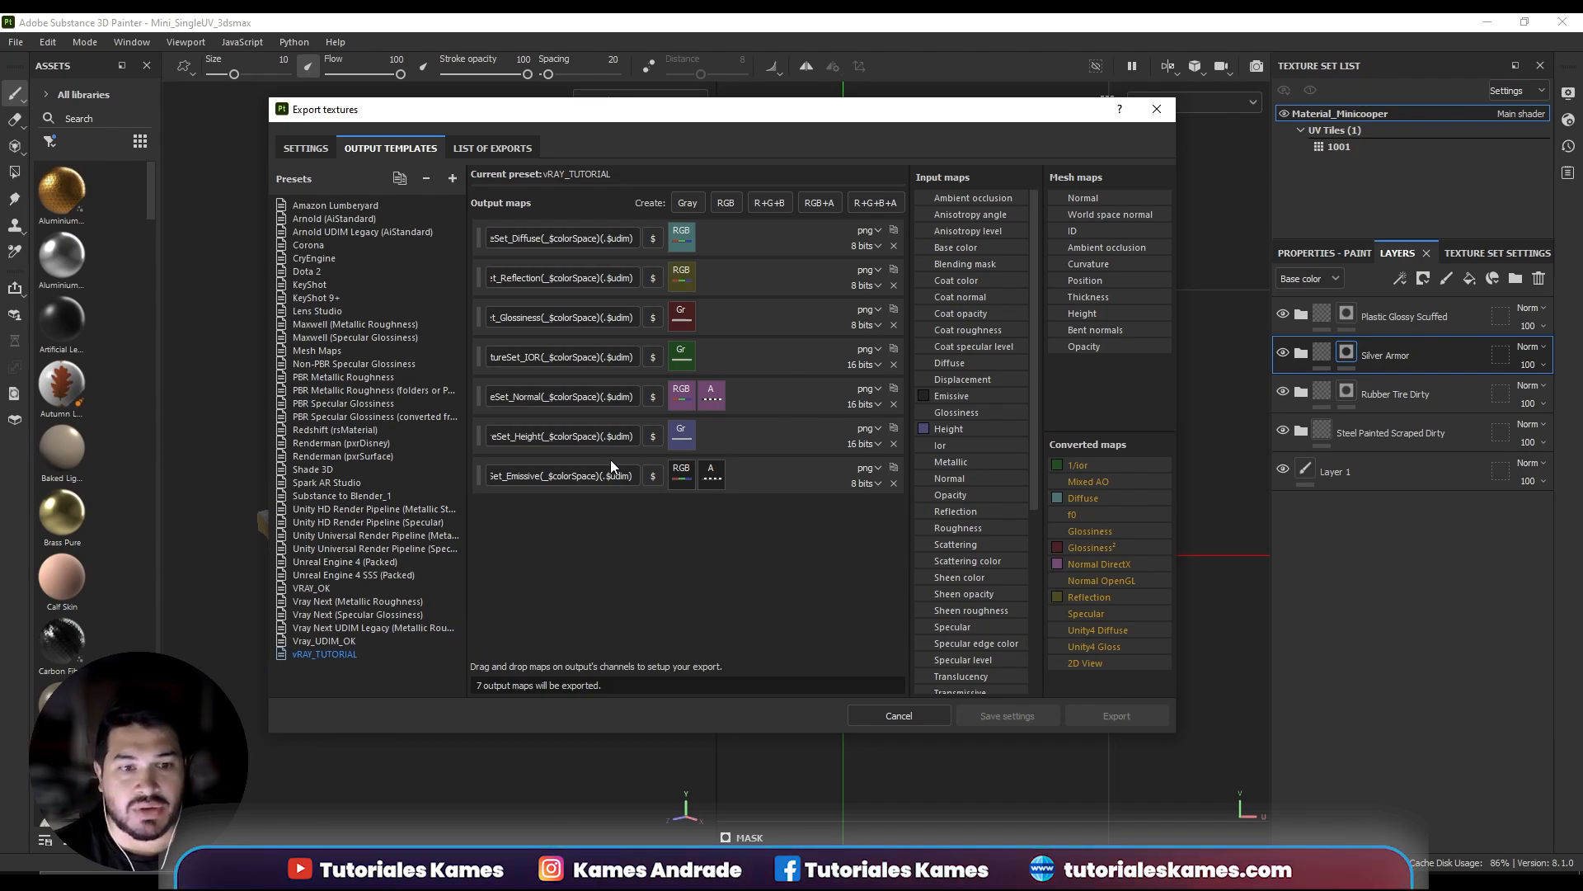
Remove the Emissive output map from the vRAY_TUTORIAL preset.
mouse_move(612, 476)
mouse_down()
mouse_move(540, 496)
mouse_move(593, 500)
mouse_up()
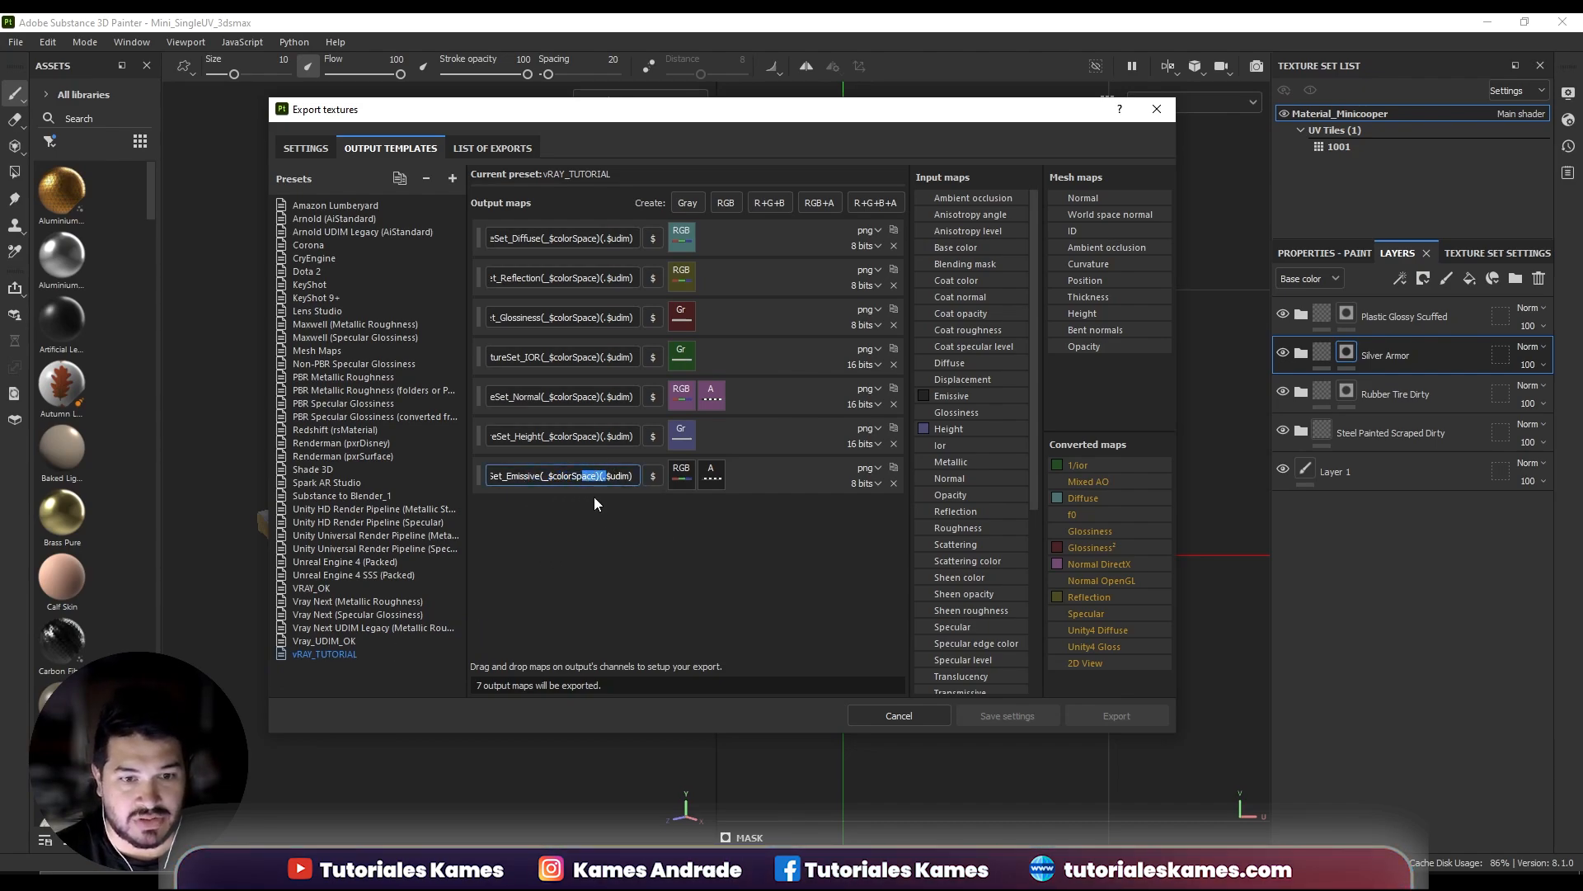
click(611, 543)
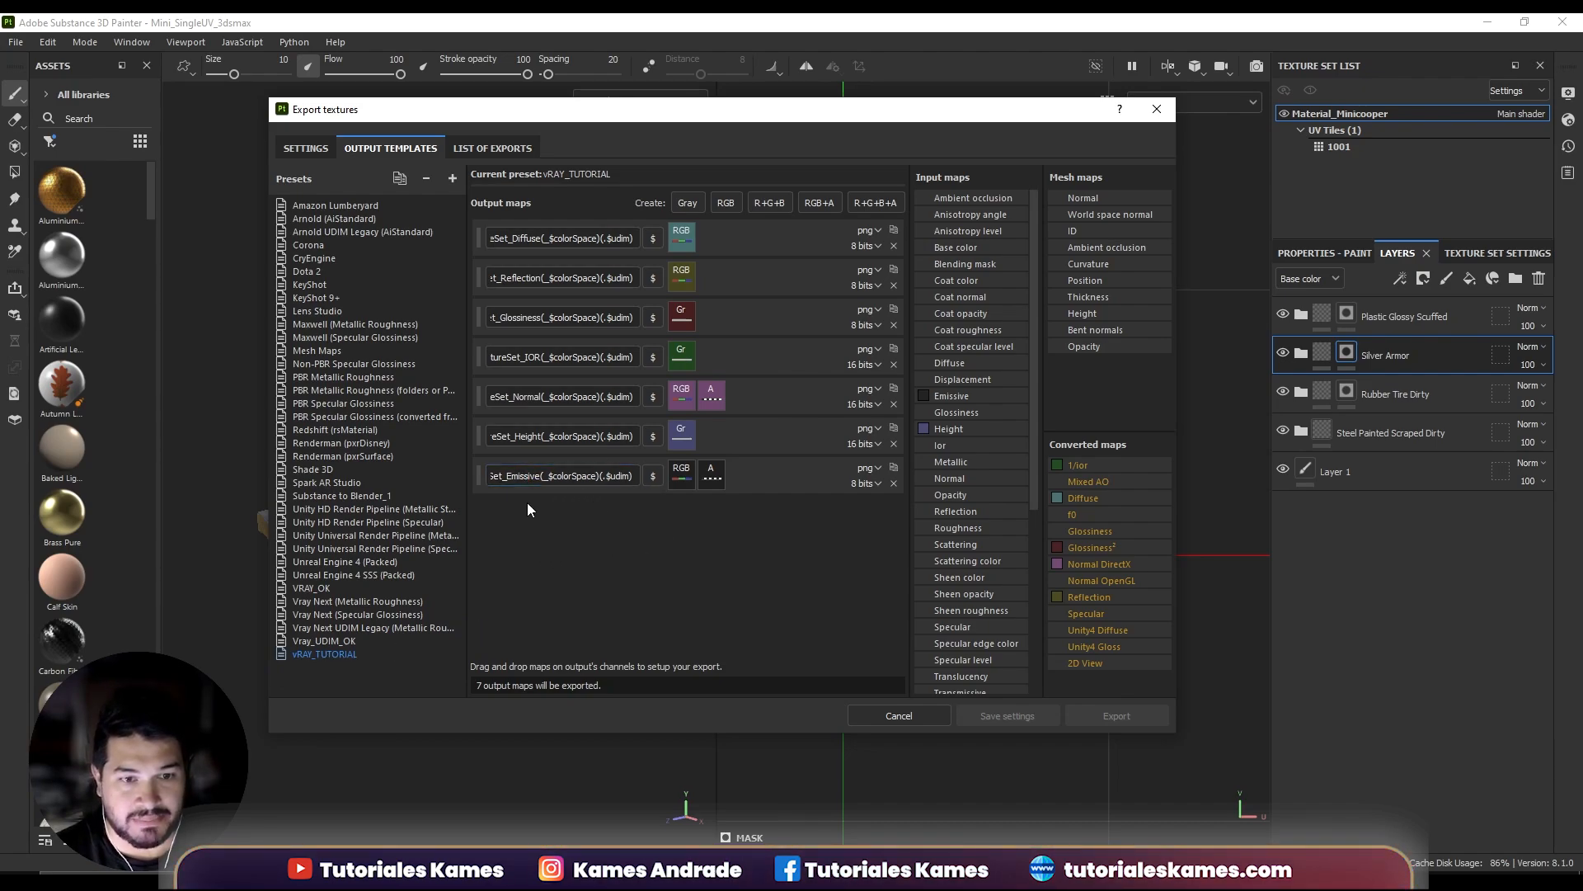
click(893, 483)
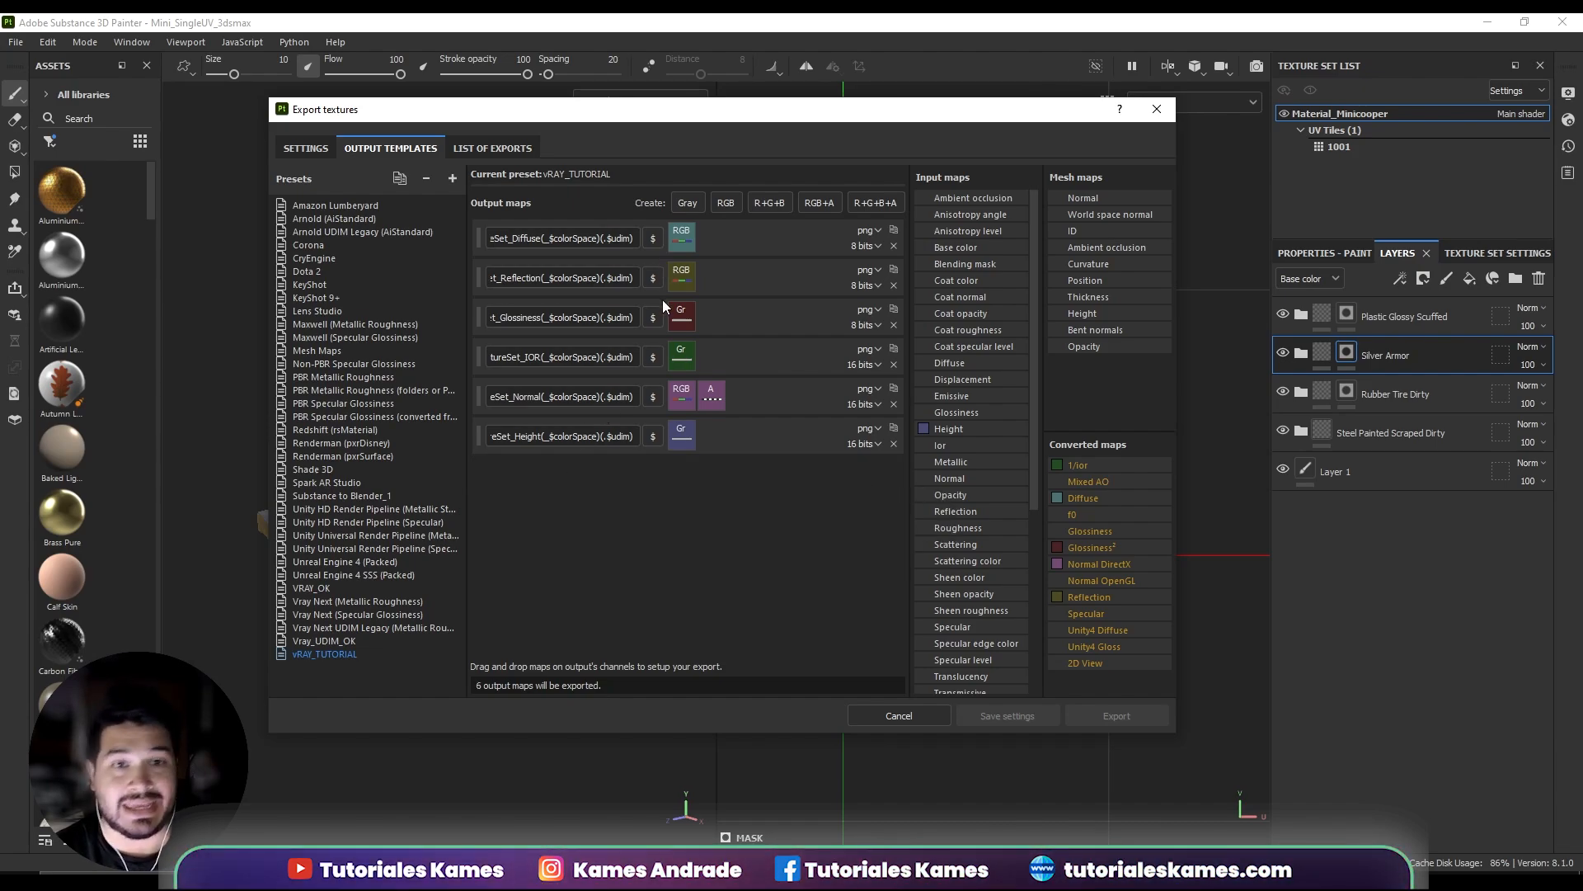
Delete the (.$udim) suffix from the Diffuse, Reflection, Glossiness, IOR, Normal and Height output map names.
drag(635, 238, 602, 240)
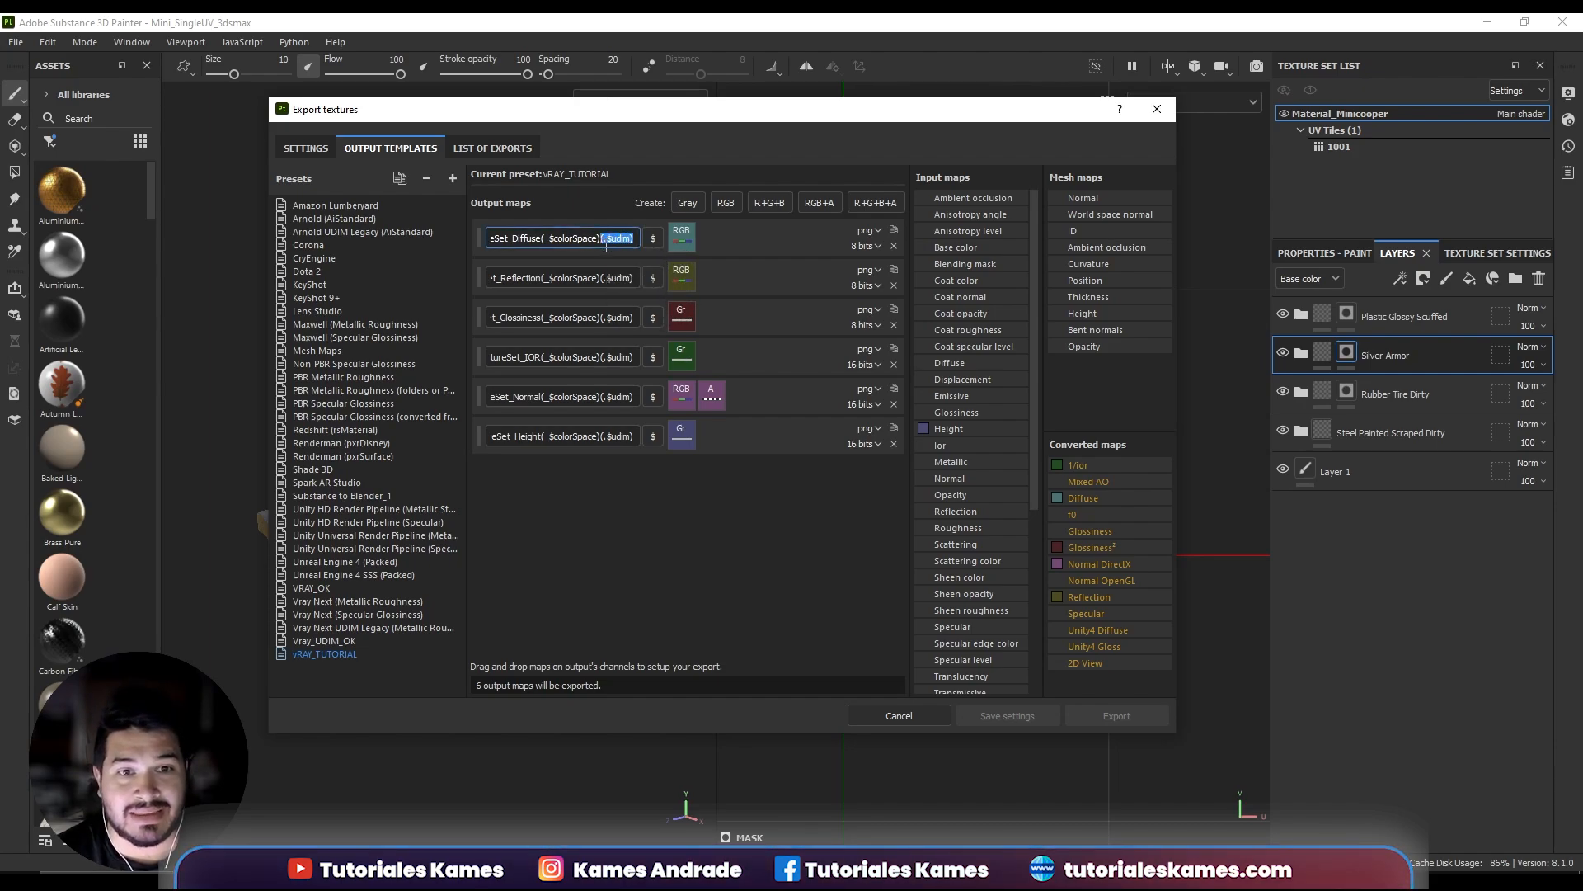
key(BackSpace)
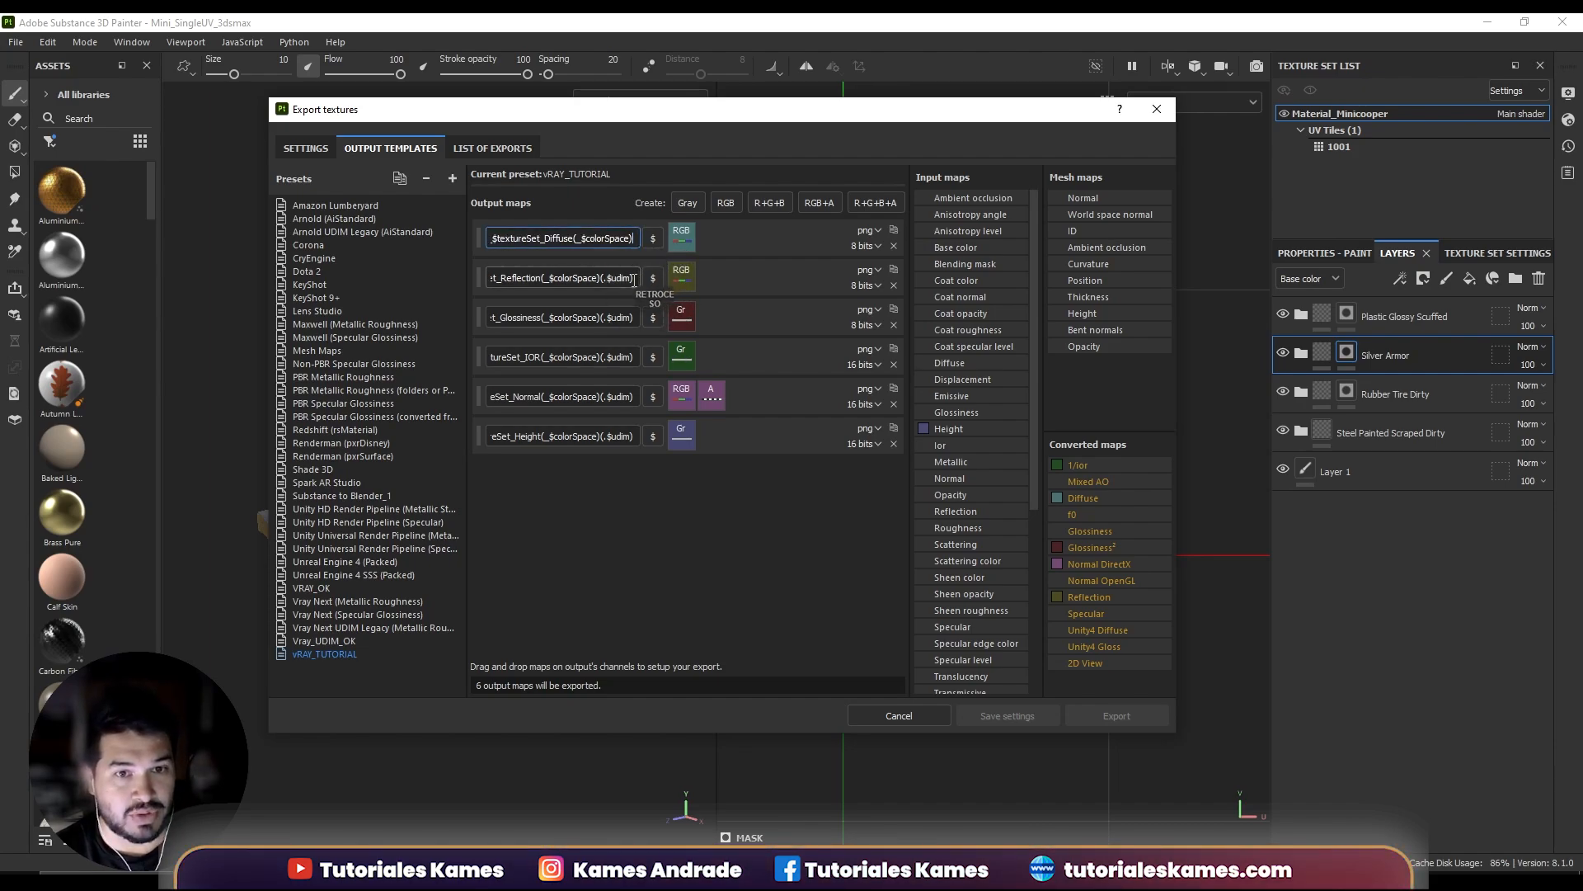
drag(634, 278, 602, 436)
key(BackSpace)
key(BackSpace)
key(BackSpace)
key(BackSpace)
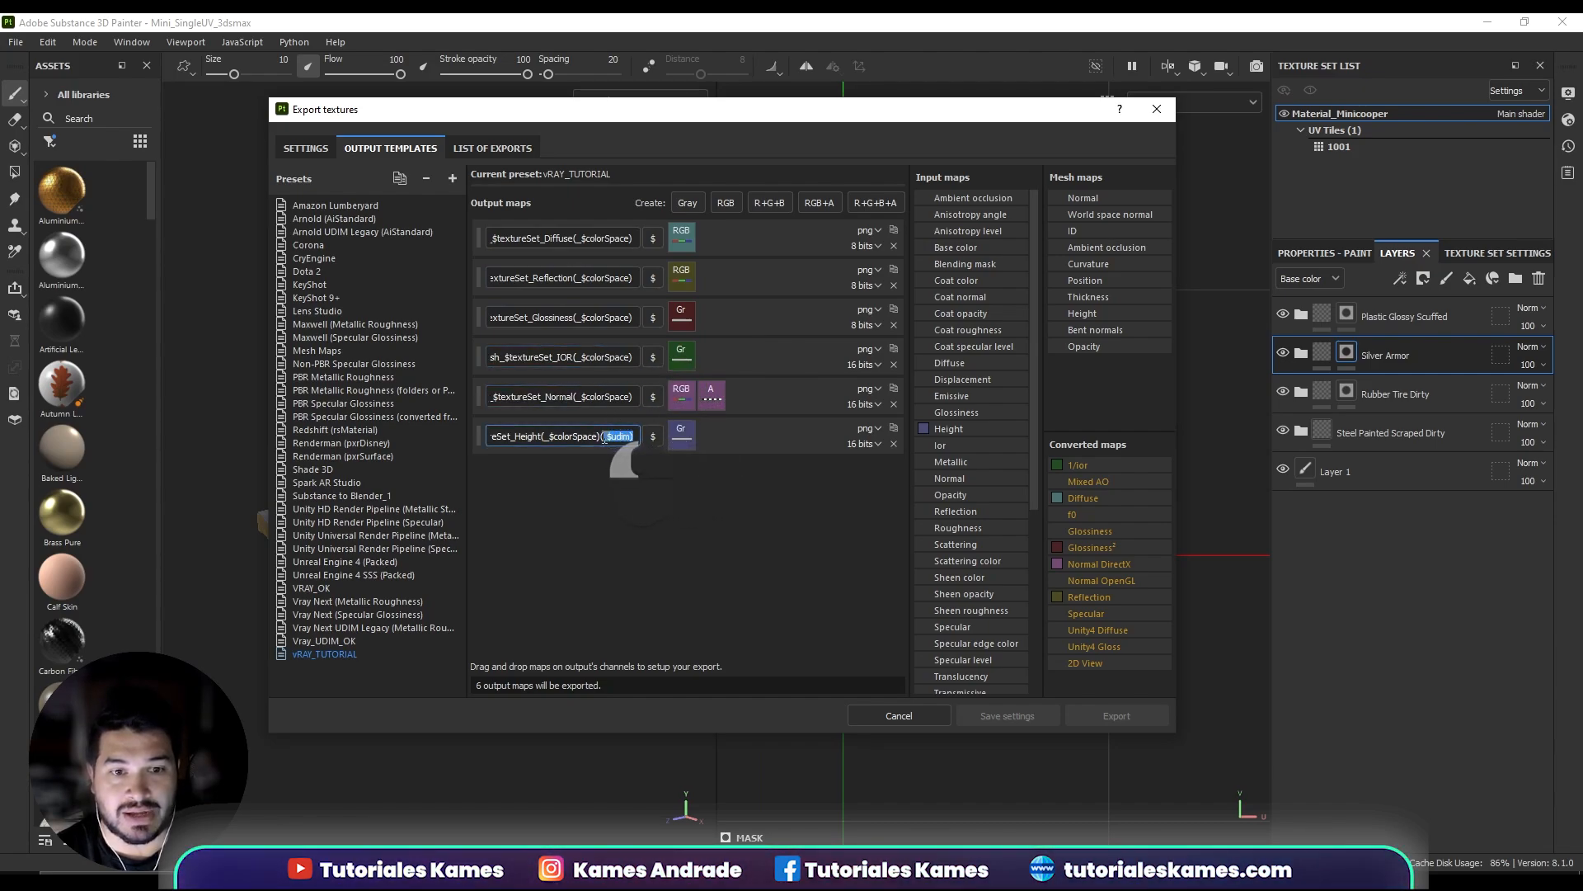
key(BackSpace)
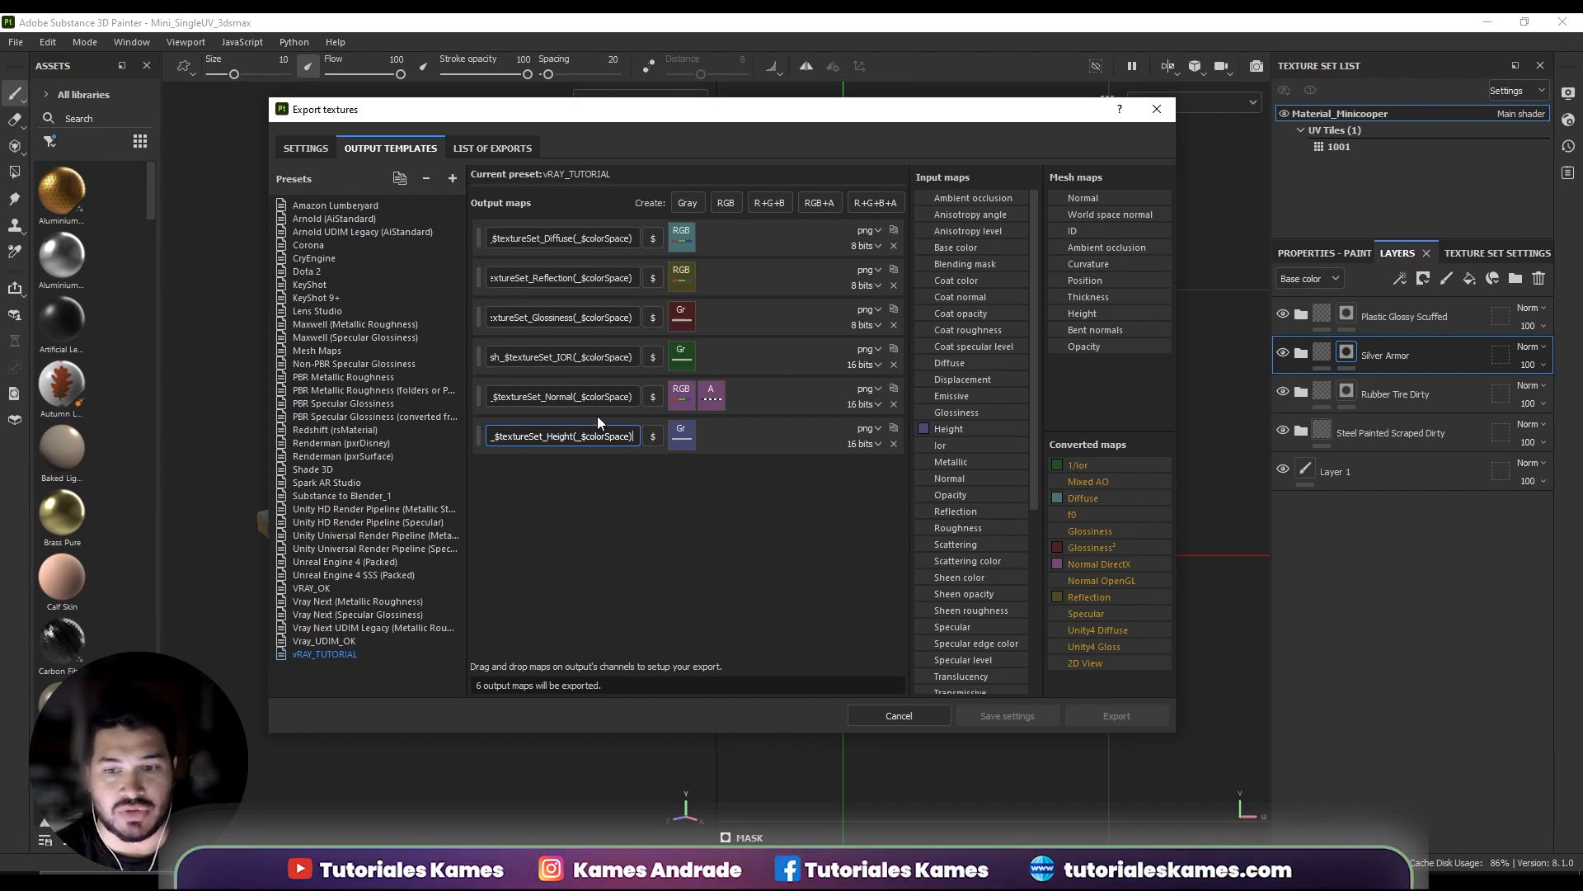
Choose vRAY_TUTORIAL as the output template in the general export parameters.
click(305, 148)
click(763, 245)
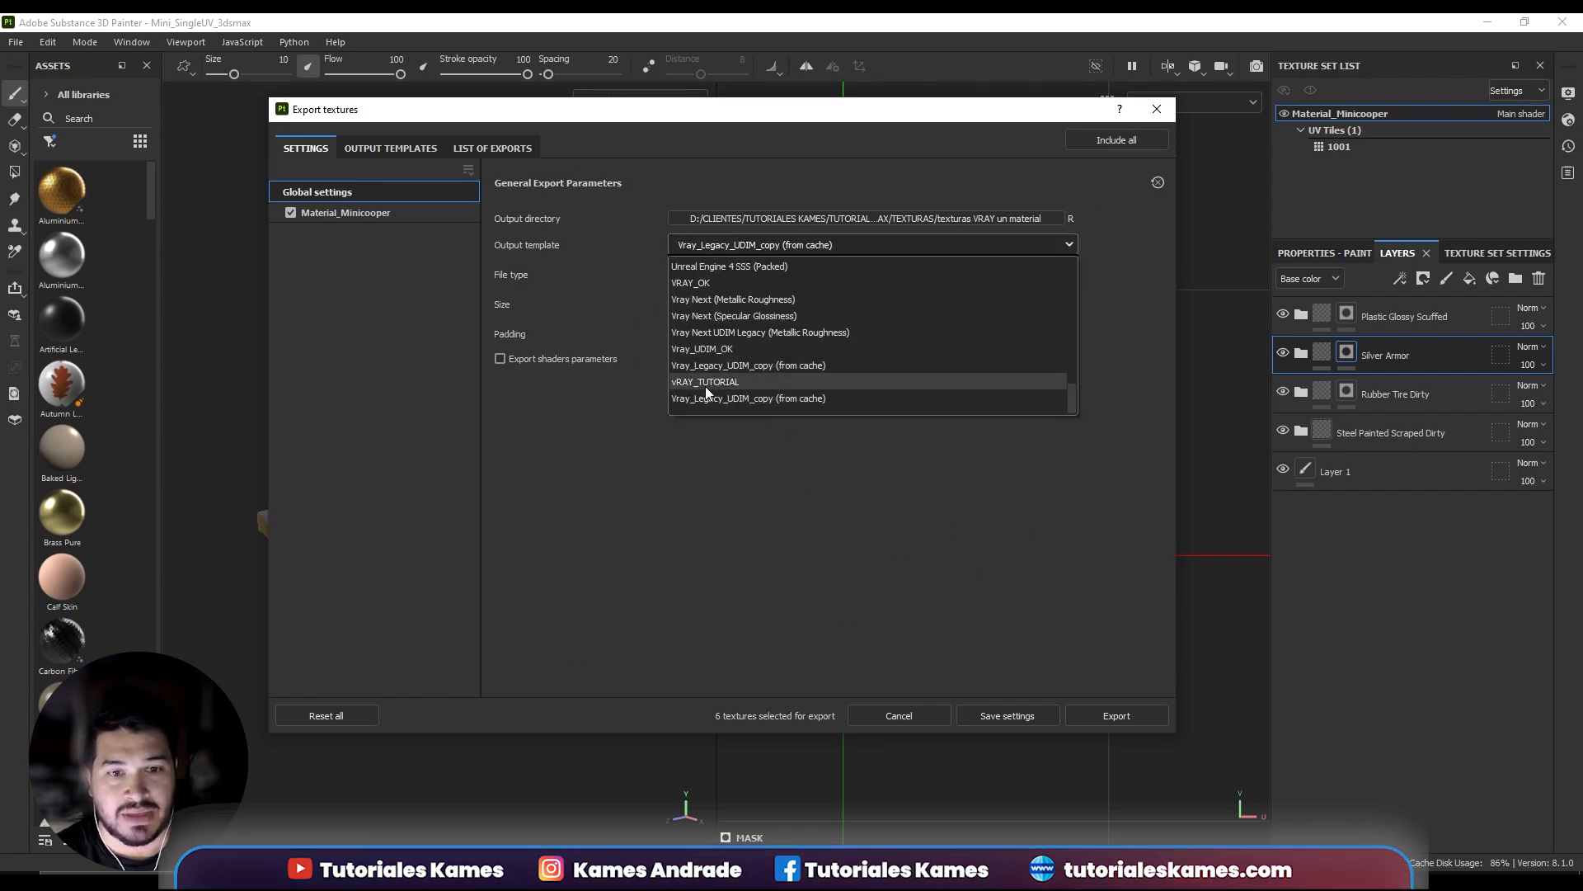
click(708, 382)
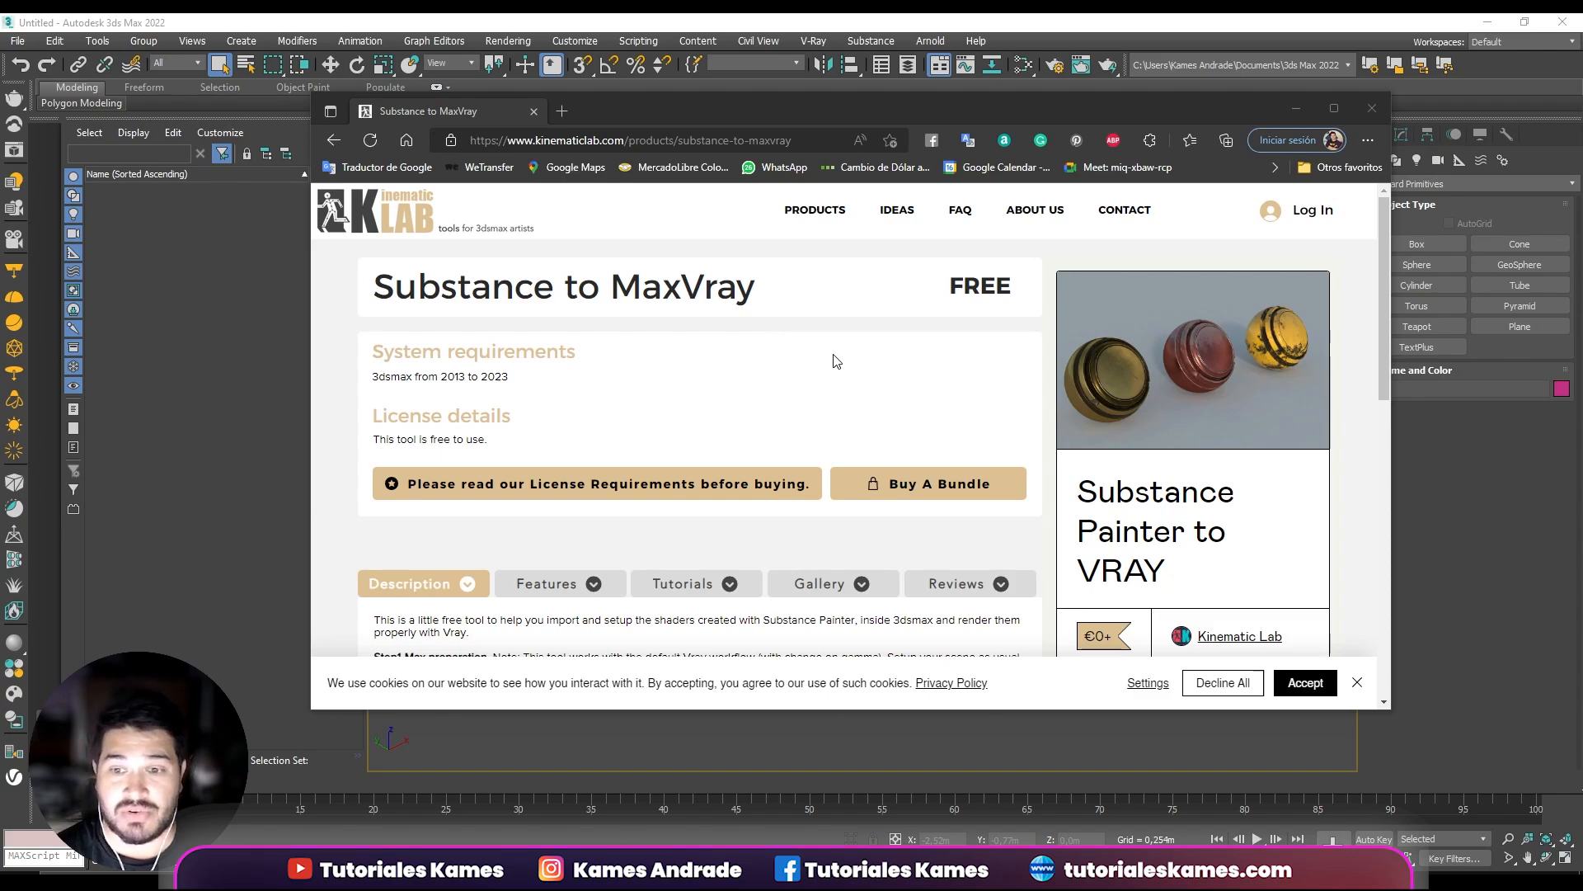
Examine the Substance to MaxVray product page on the Kinematic Lab site, including its description and name-a-fair-price purchase section.
scroll(891, 322, down, 4)
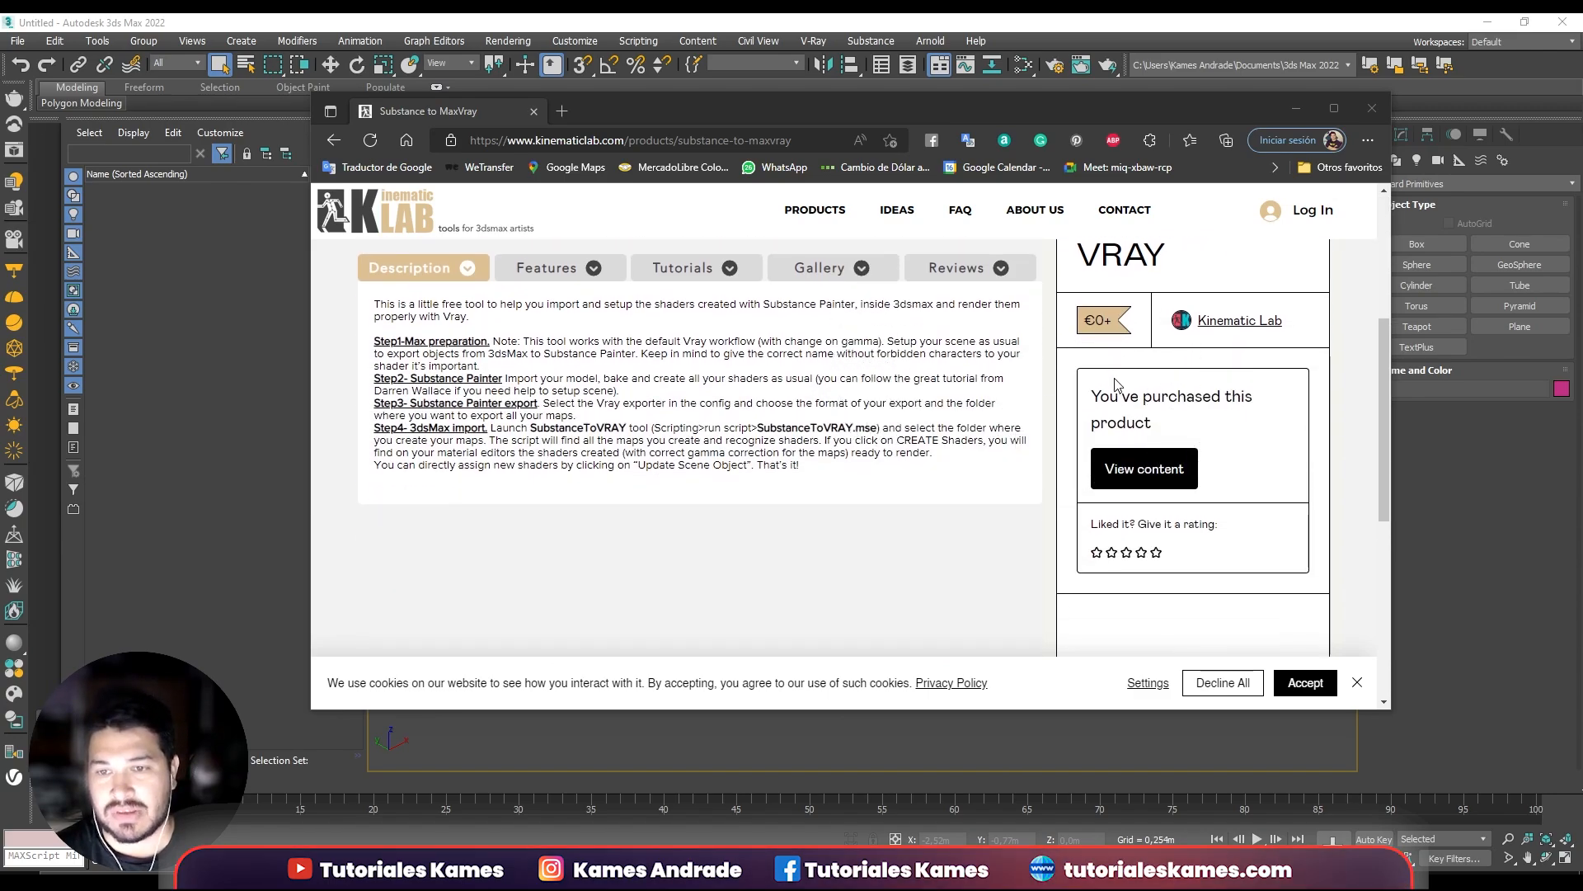
scroll(1158, 462, down, 2)
click(1149, 588)
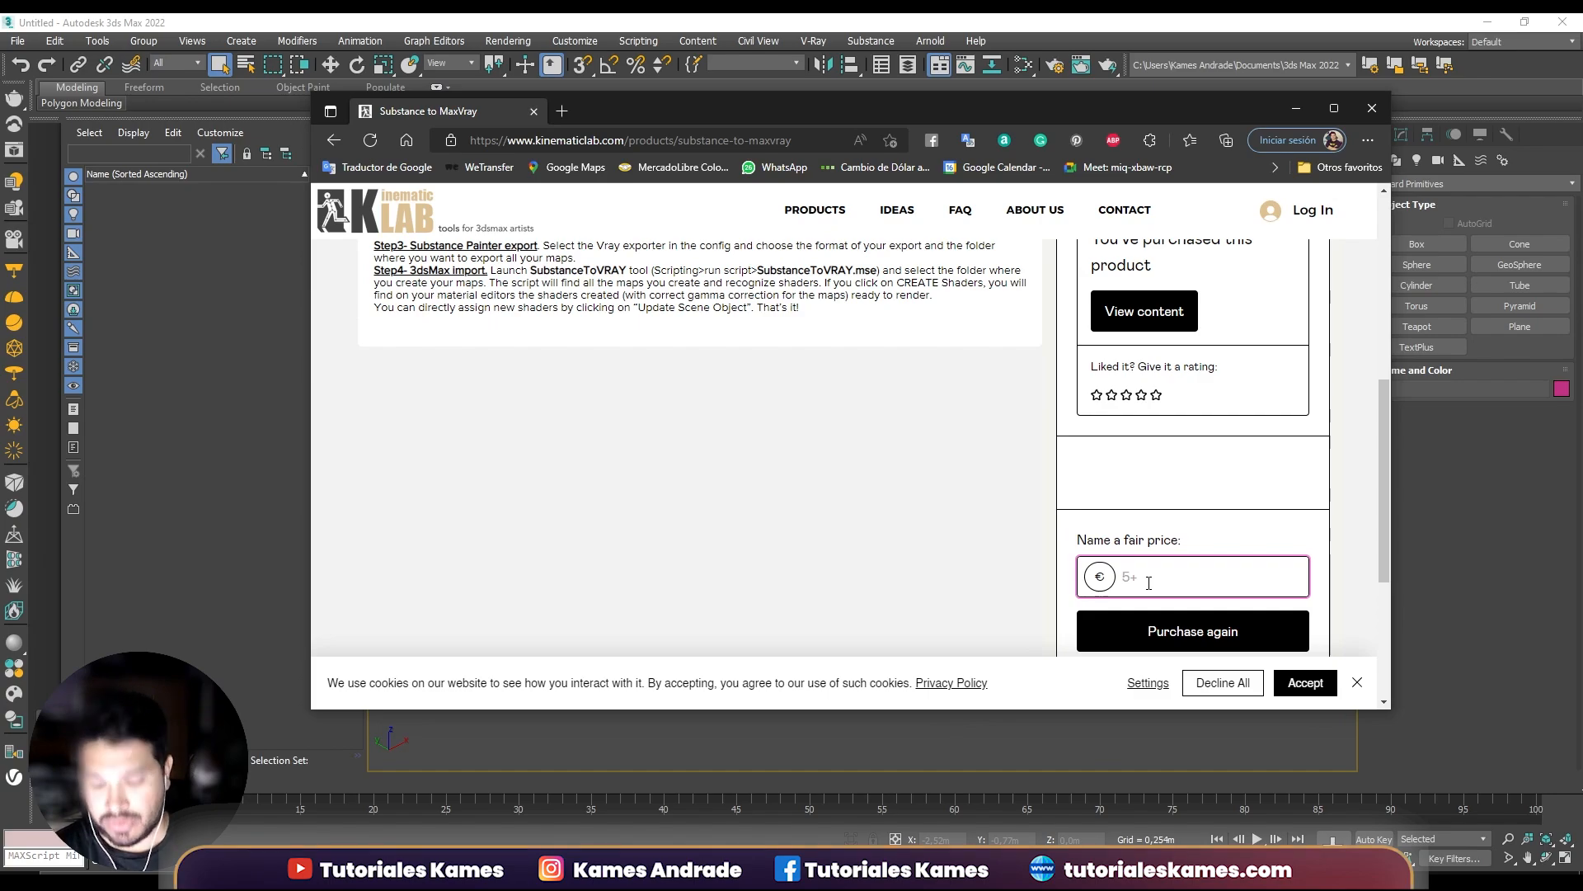
click(1177, 629)
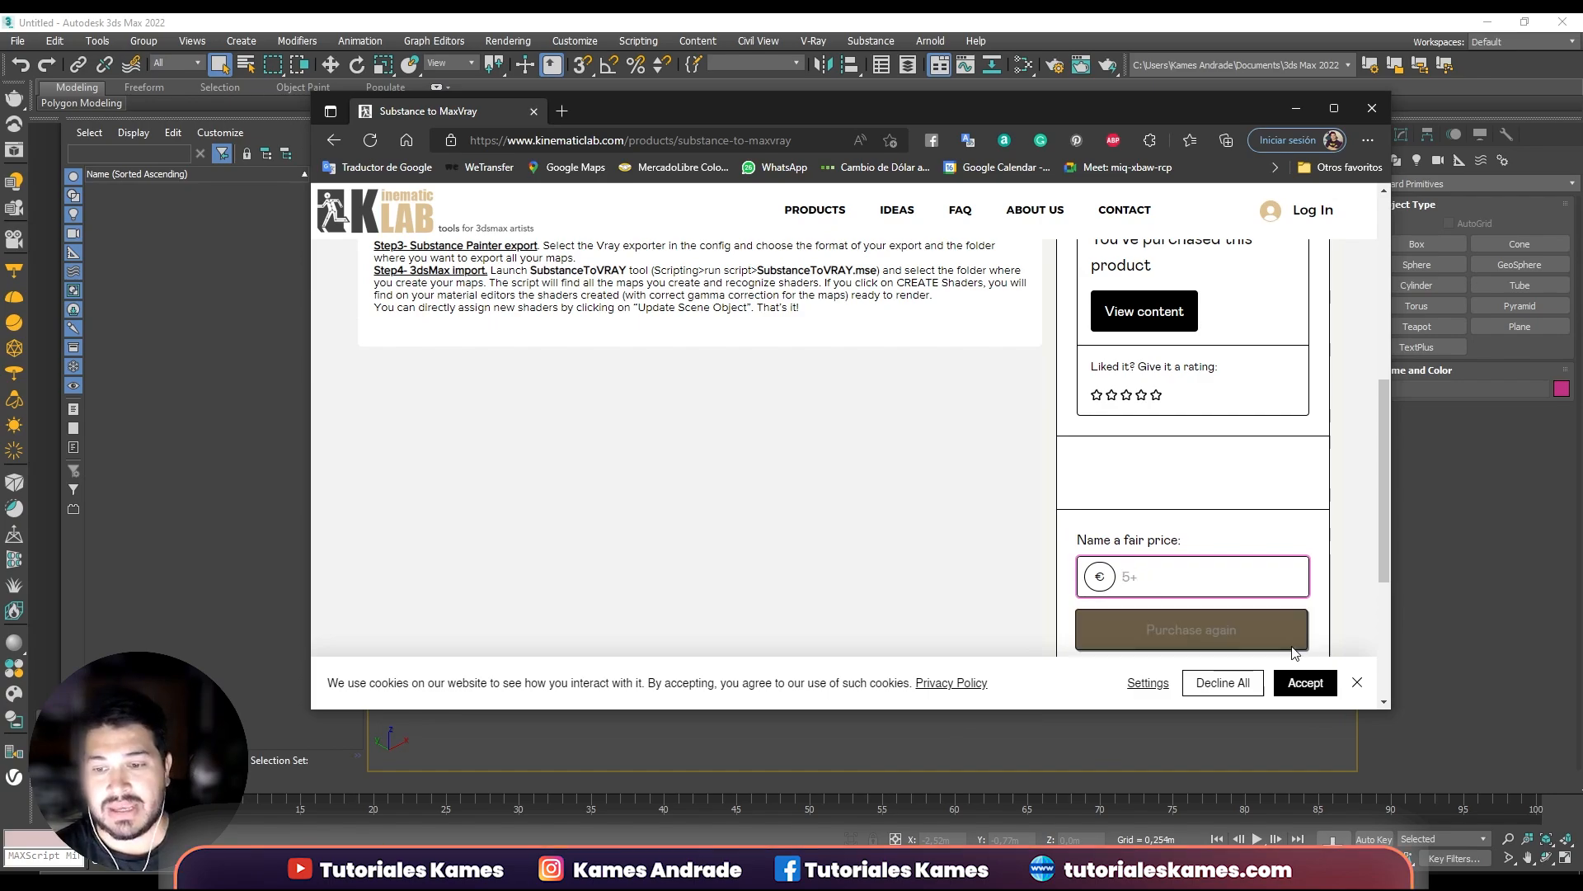
scroll(726, 445, up, 6)
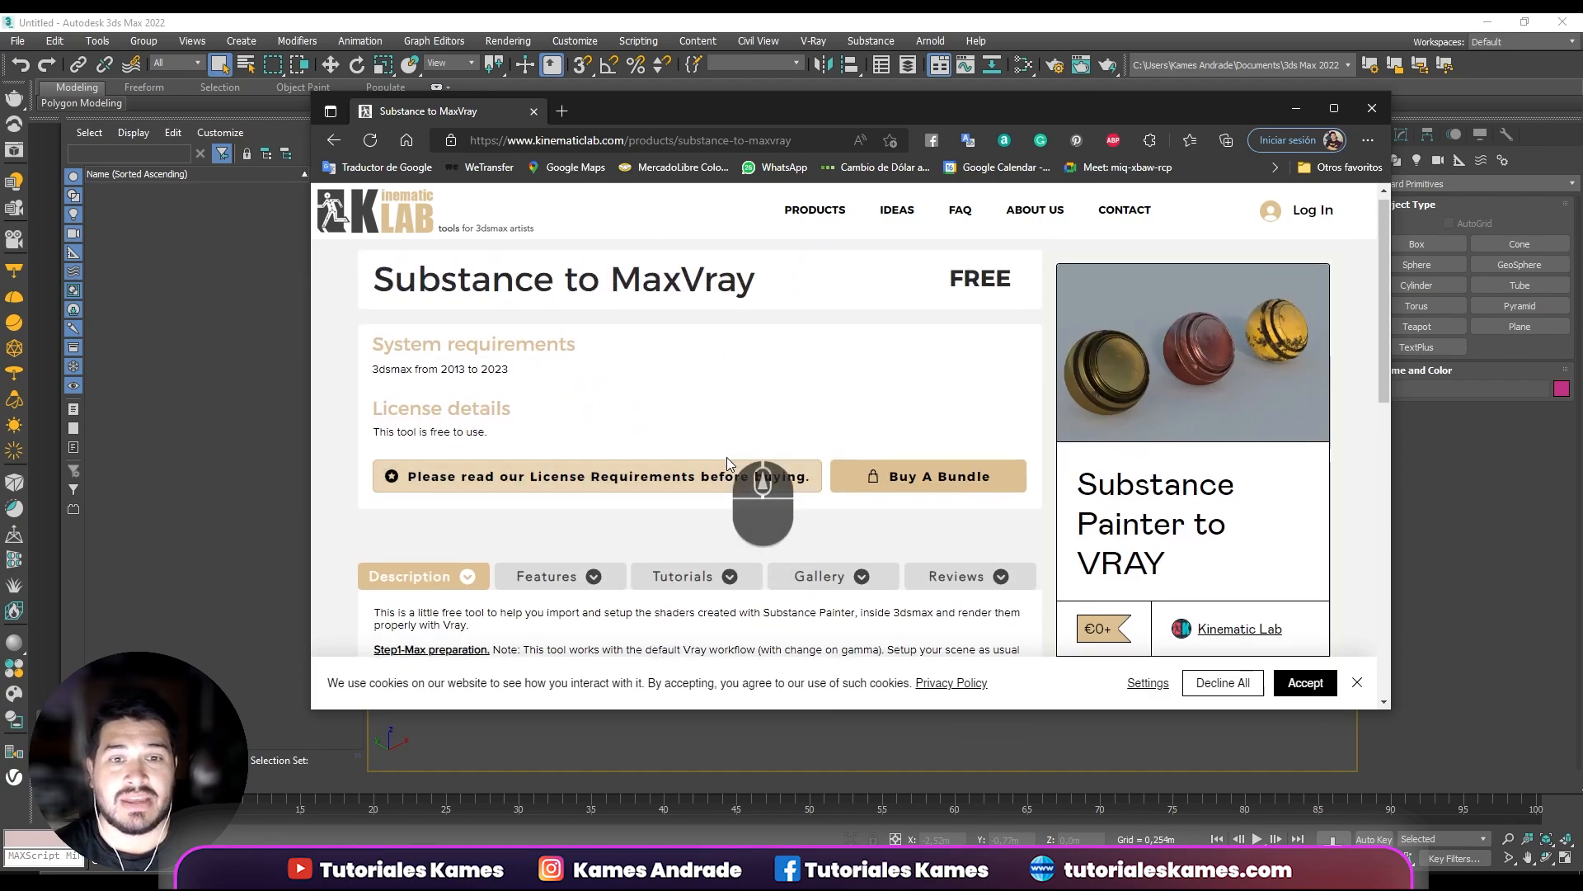
Review the tool's step-by-step usage notes in the Description section of the product page, and return to 3ds Max.
scroll(805, 500, down, 2)
scroll(804, 500, down, 3)
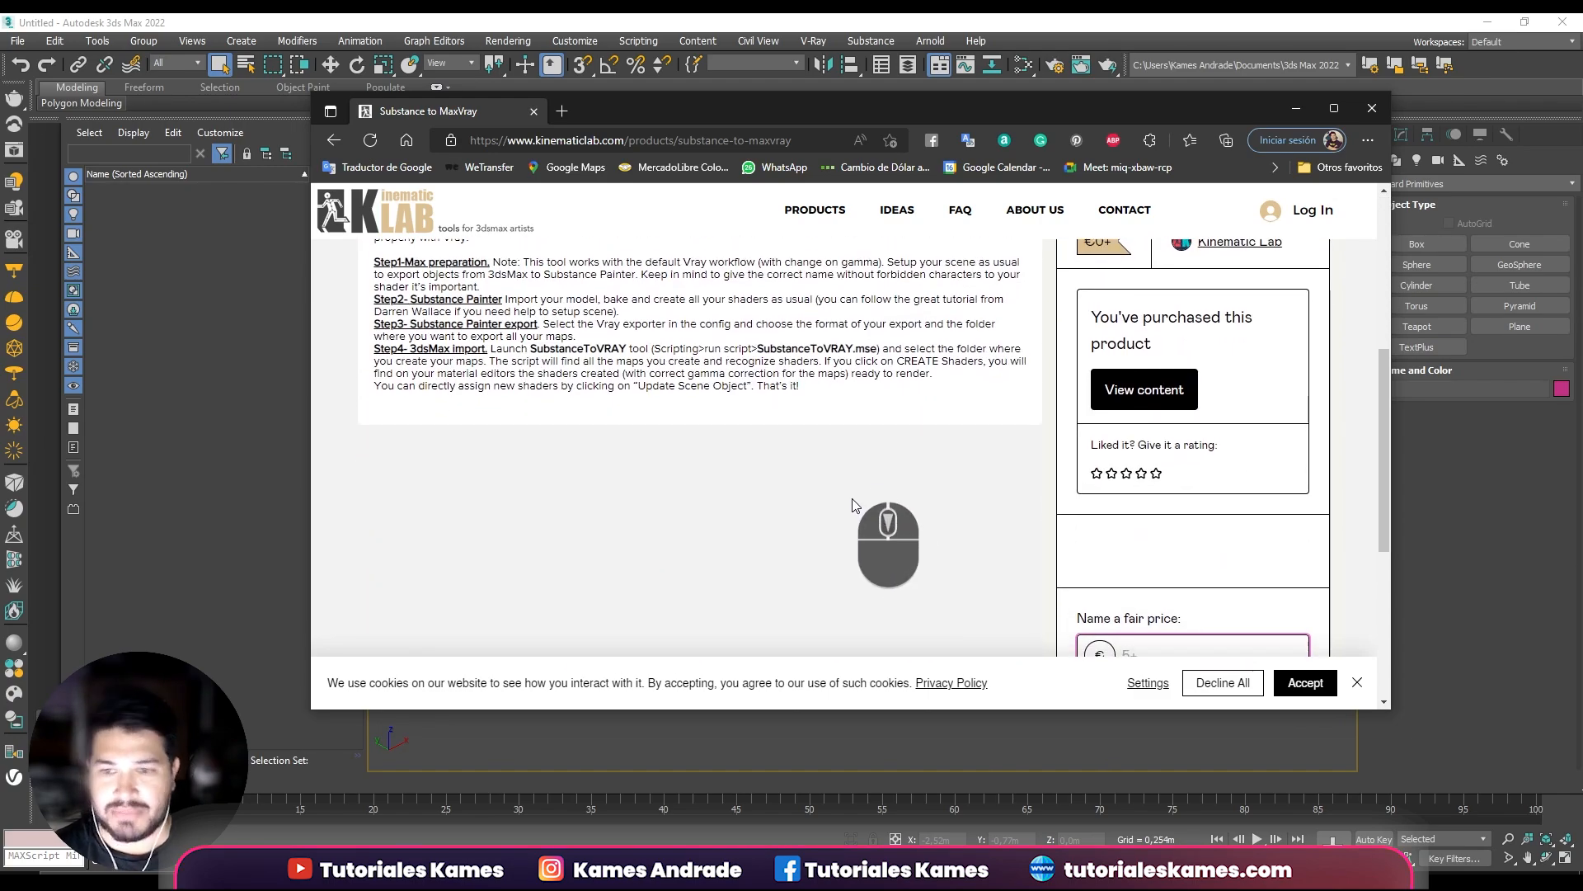
scroll(870, 524, up, 4)
scroll(784, 417, up, 1)
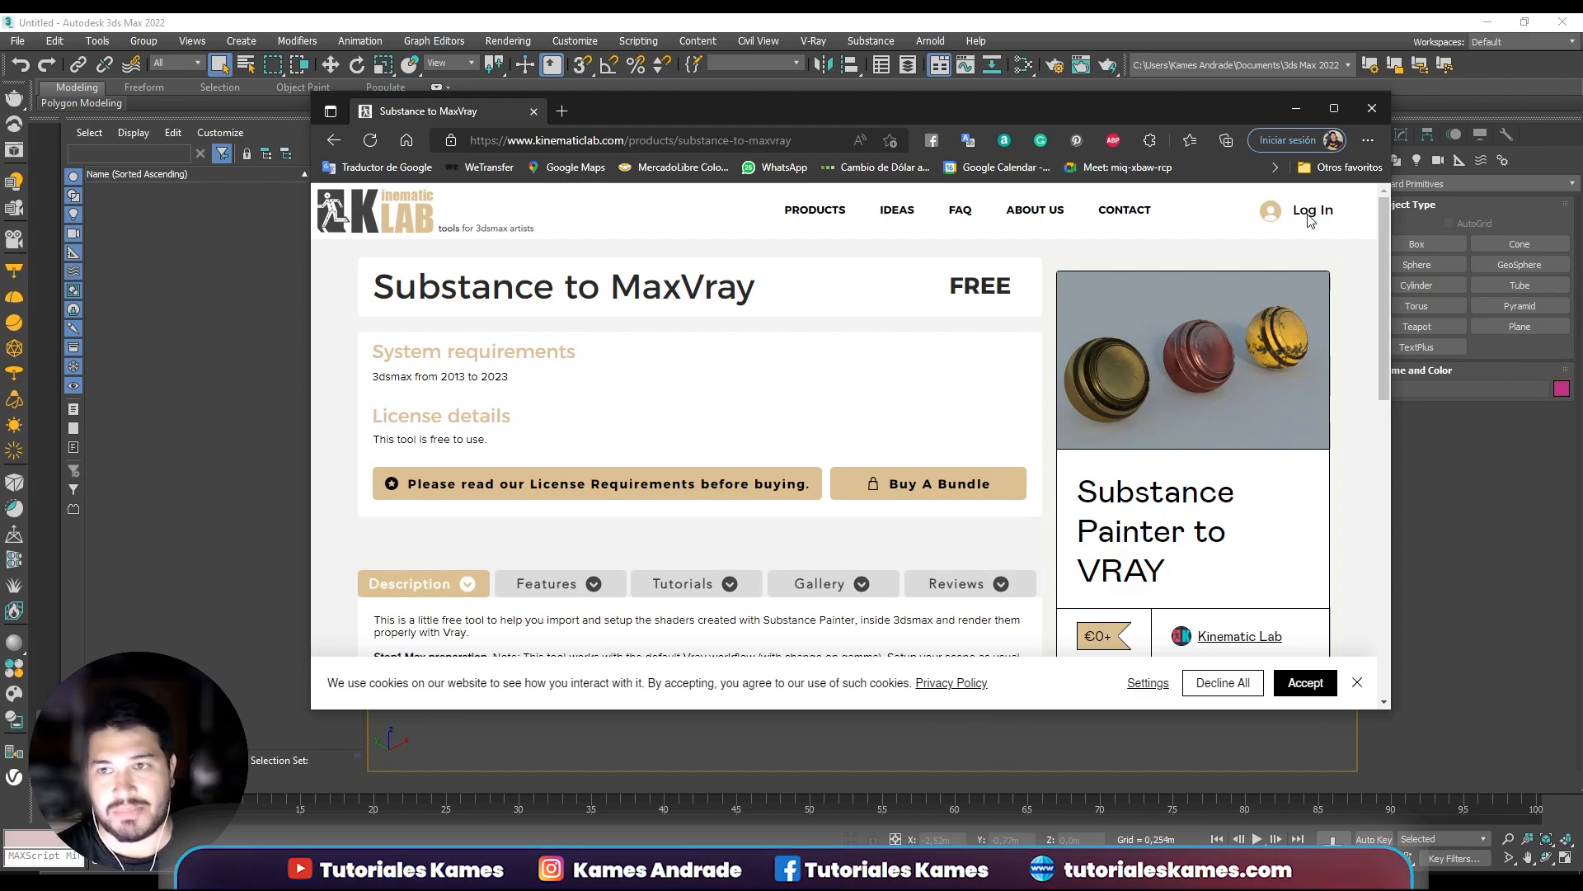
click(1294, 109)
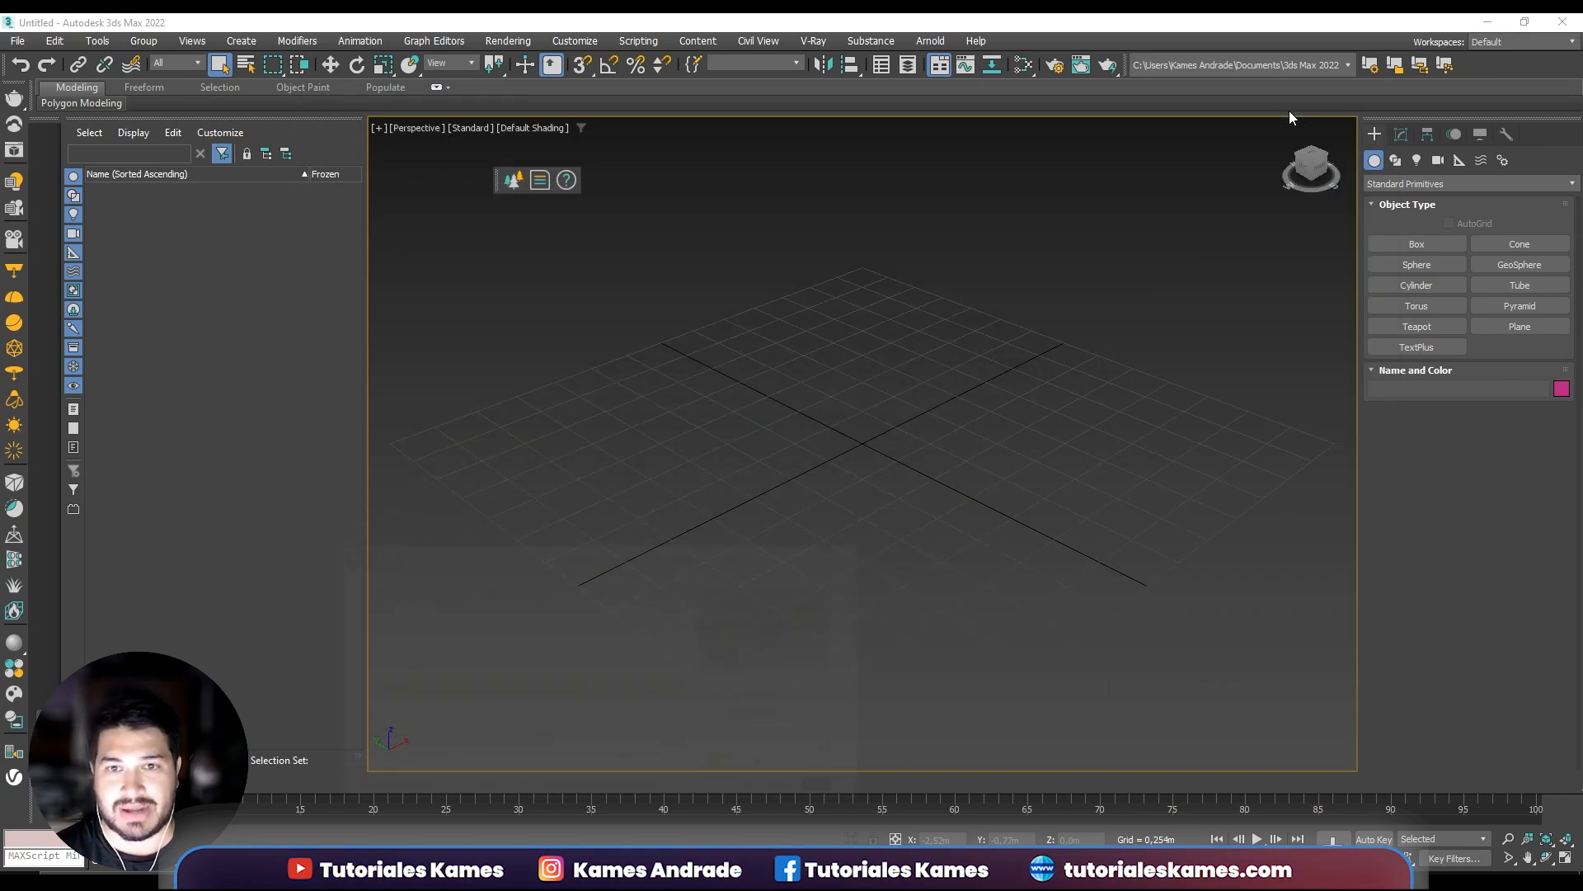
Merge Mini_UV_1material.obj from the 3D folder into the empty scene, using an object scale of 10.
click(17, 43)
mouse_move(83, 272)
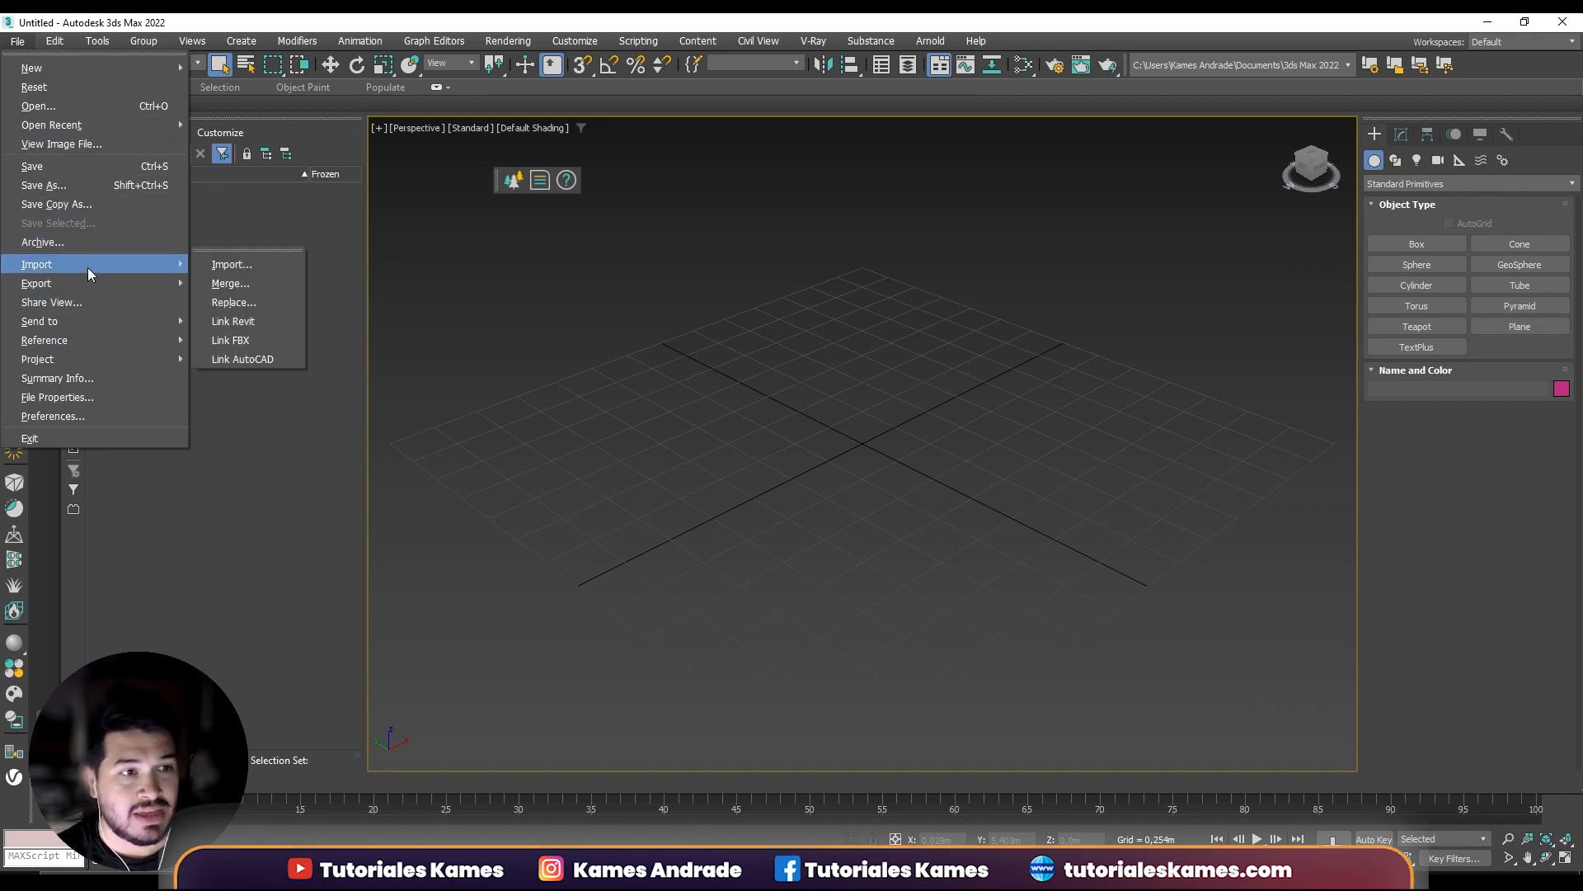
click(282, 281)
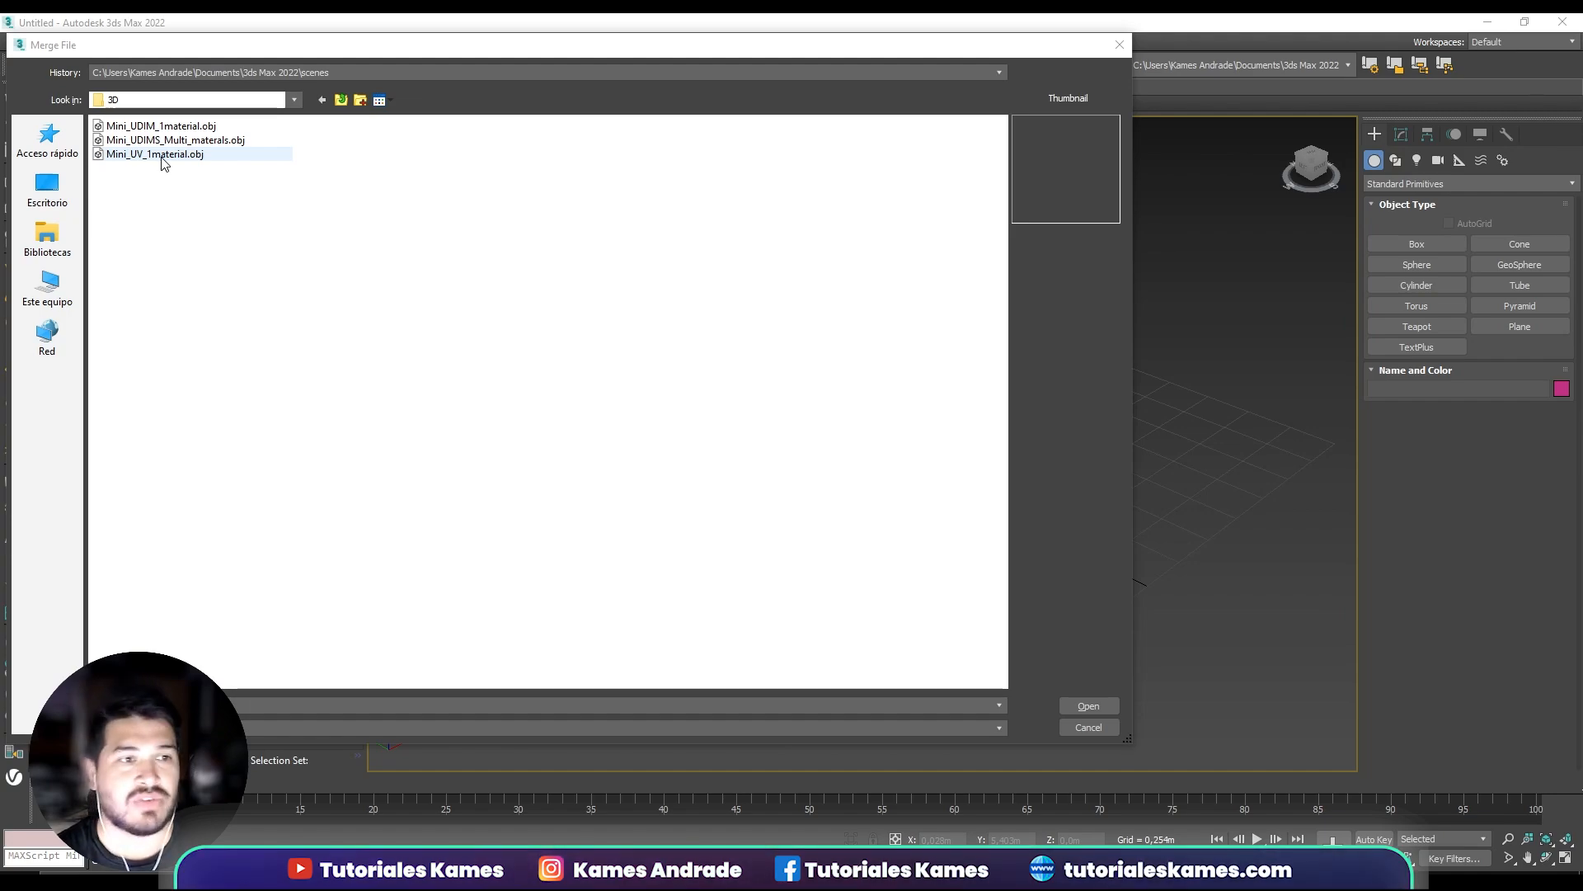
click(176, 156)
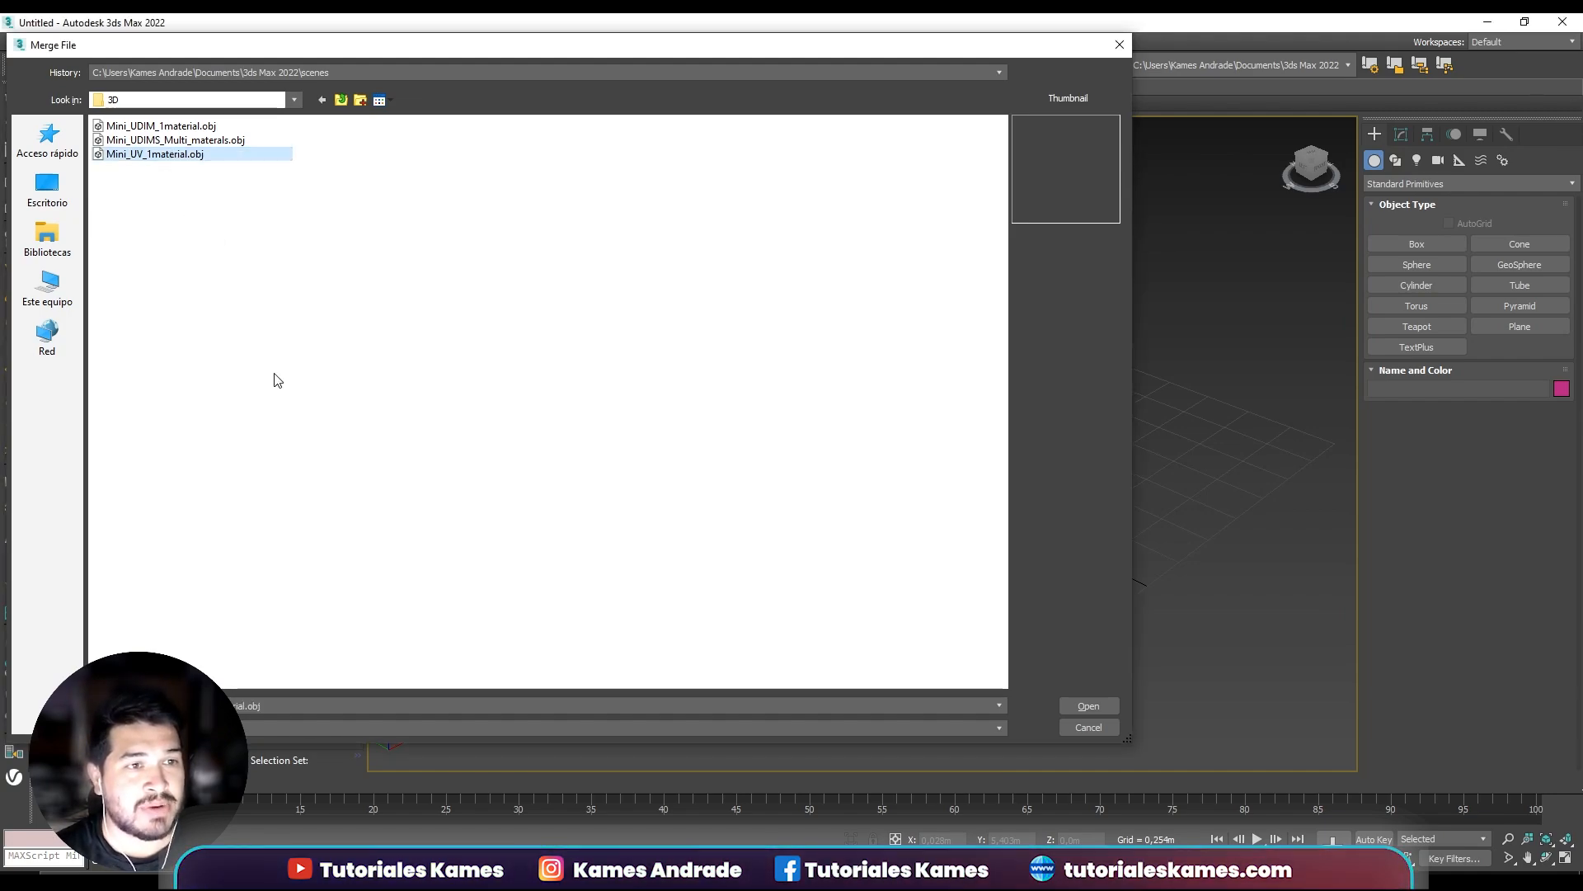
click(1085, 707)
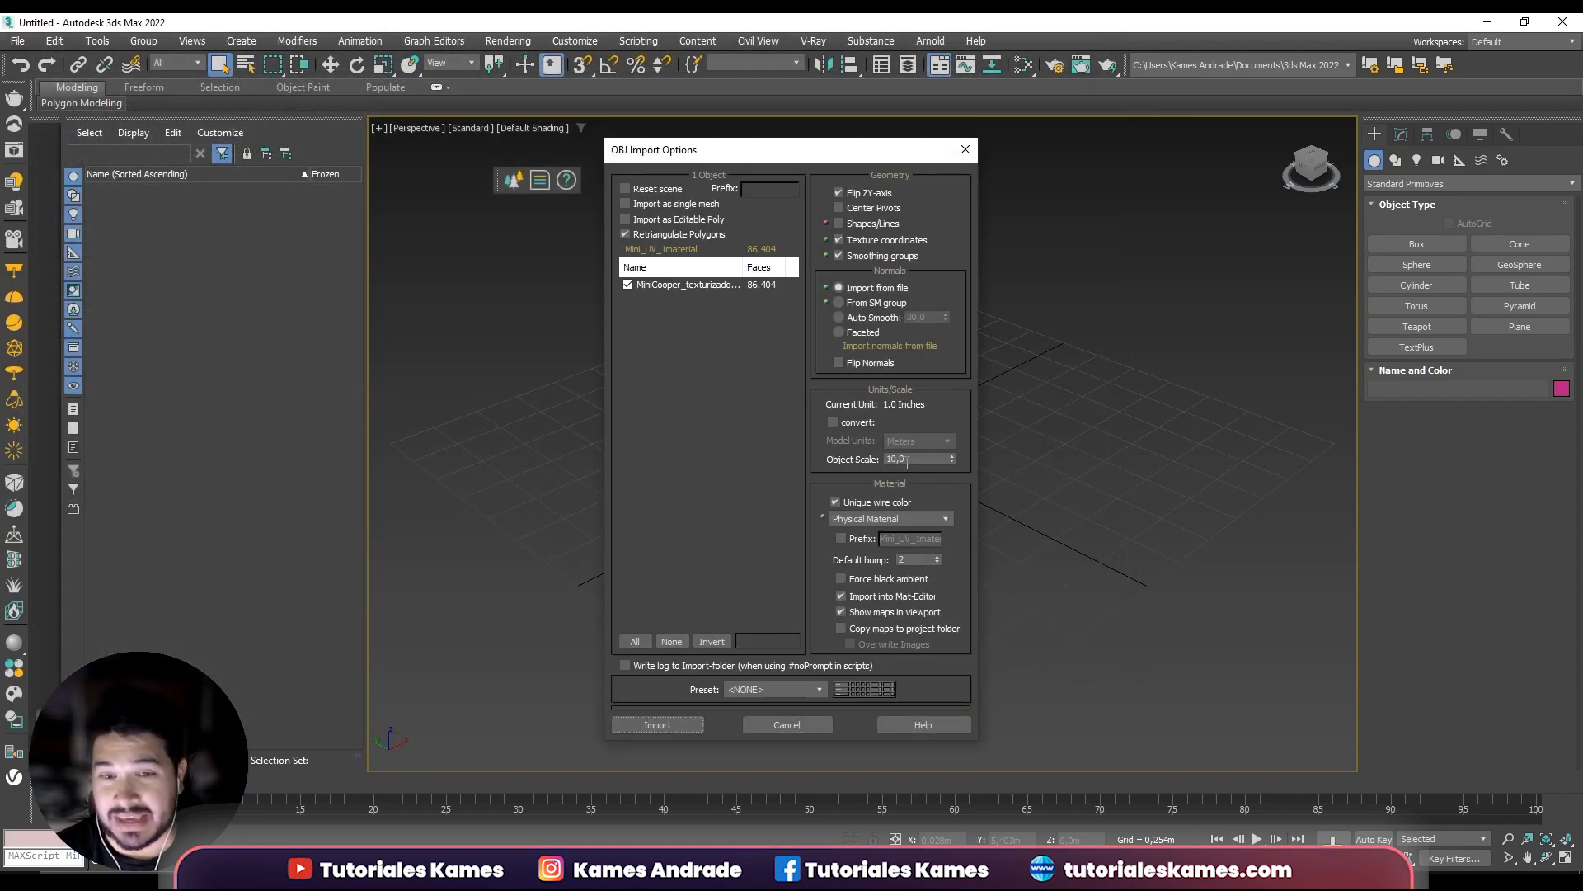
click(909, 459)
double_click(907, 462)
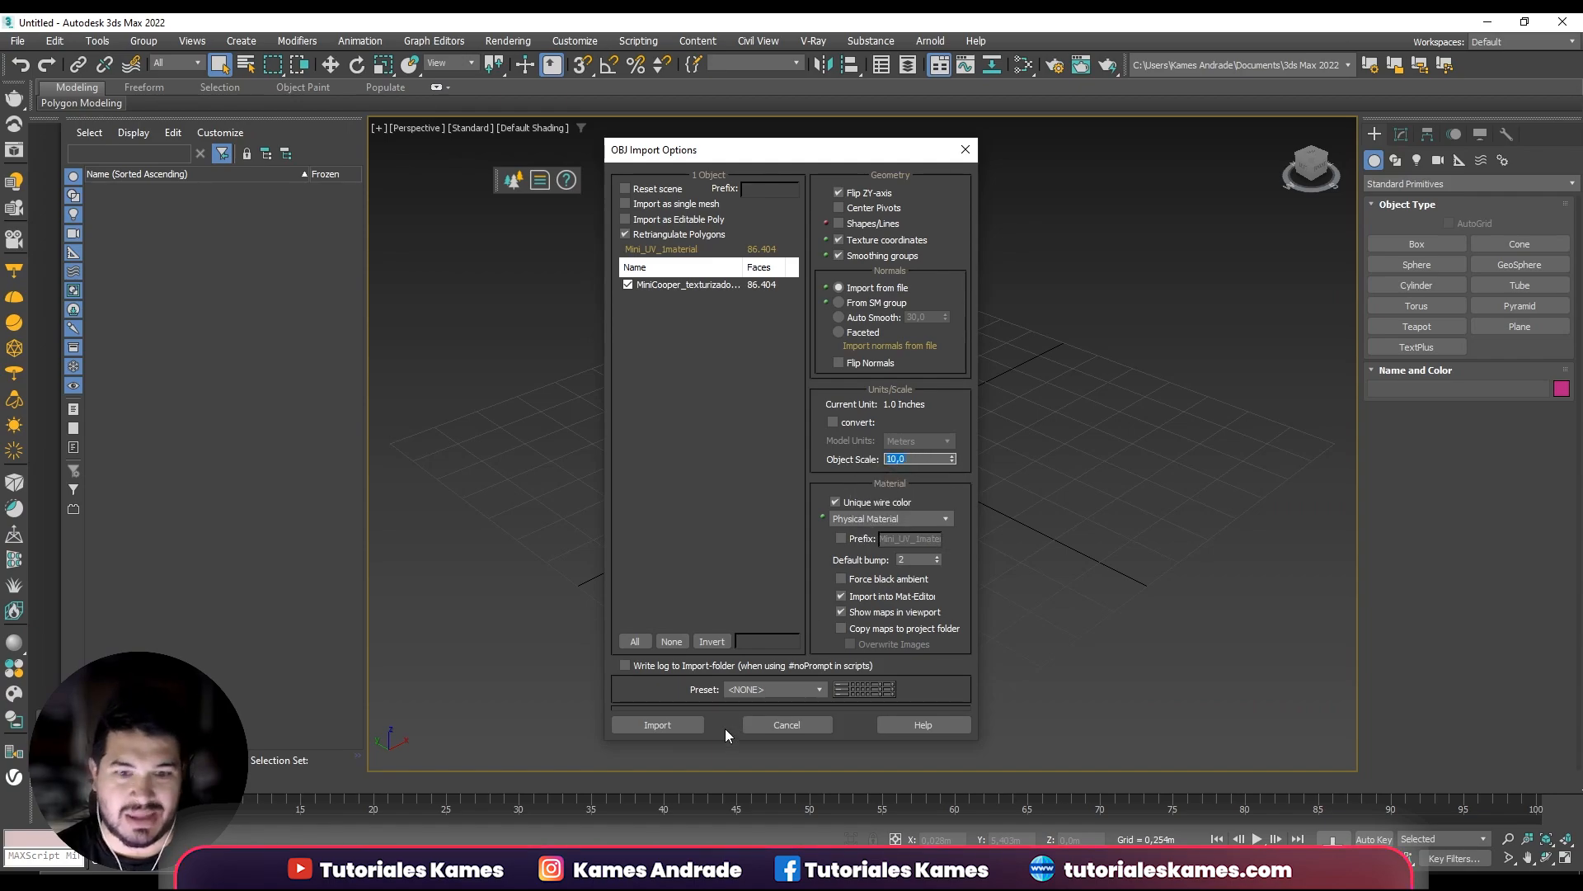
click(683, 725)
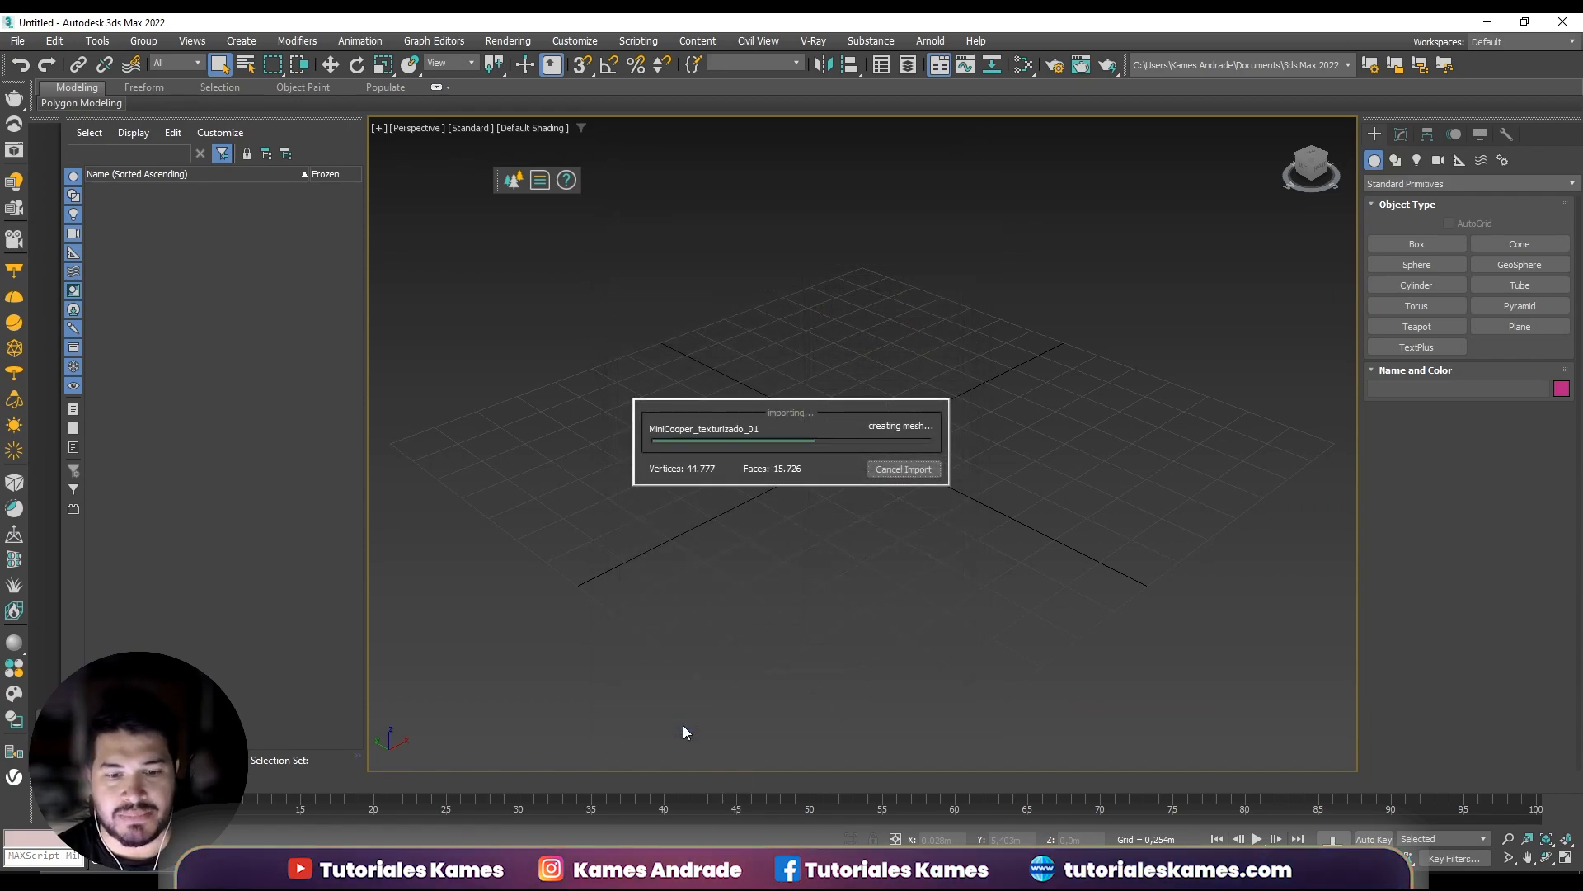
click(956, 513)
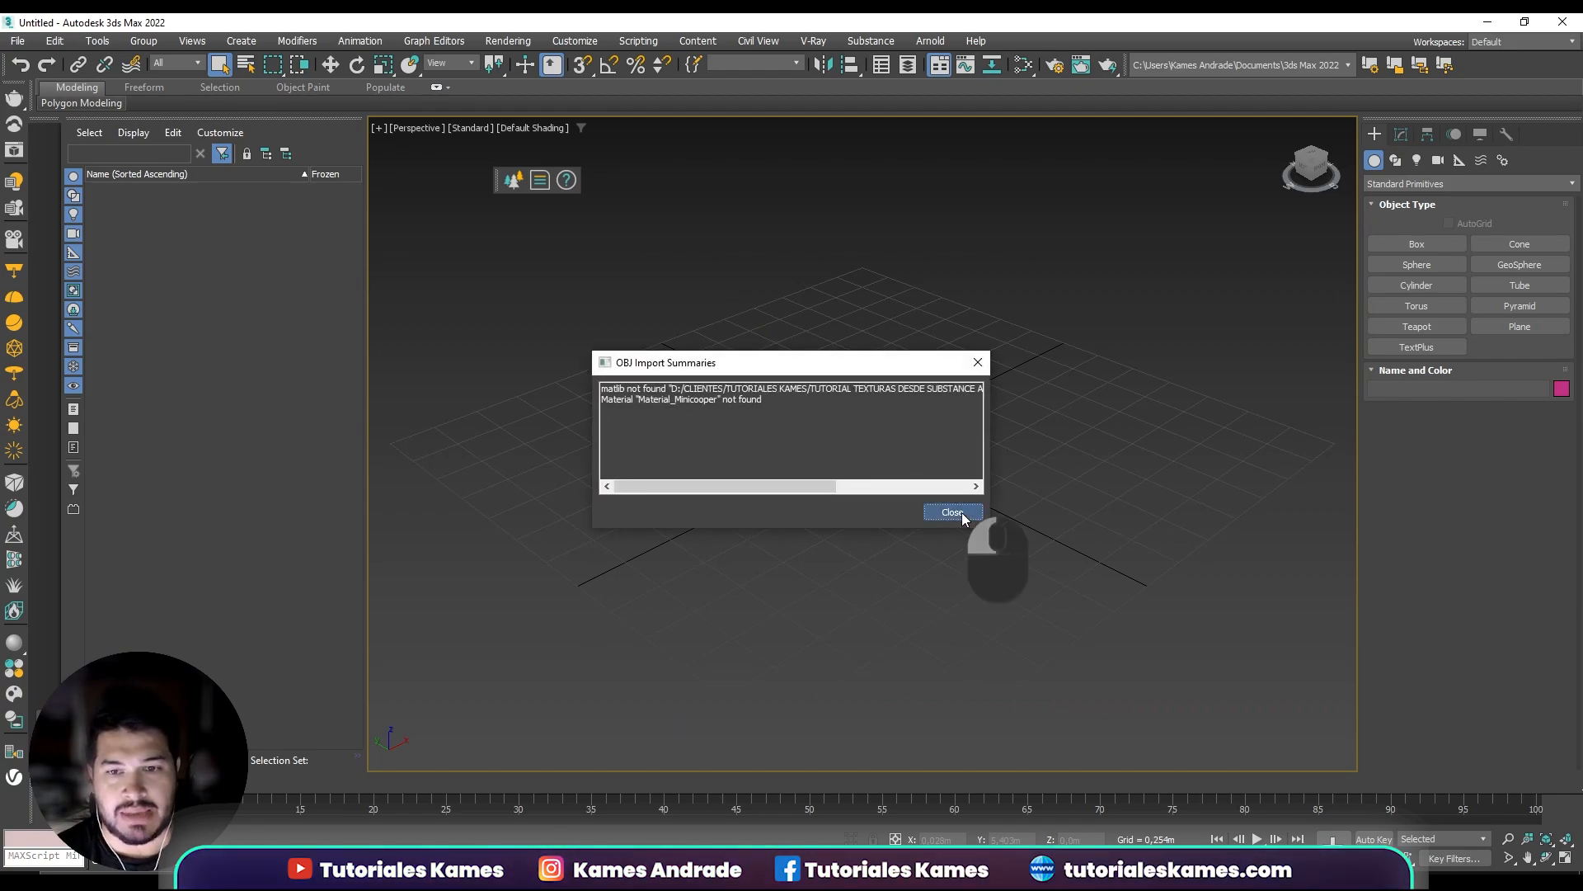
alt+middle_drag(1155, 478, 993, 464)
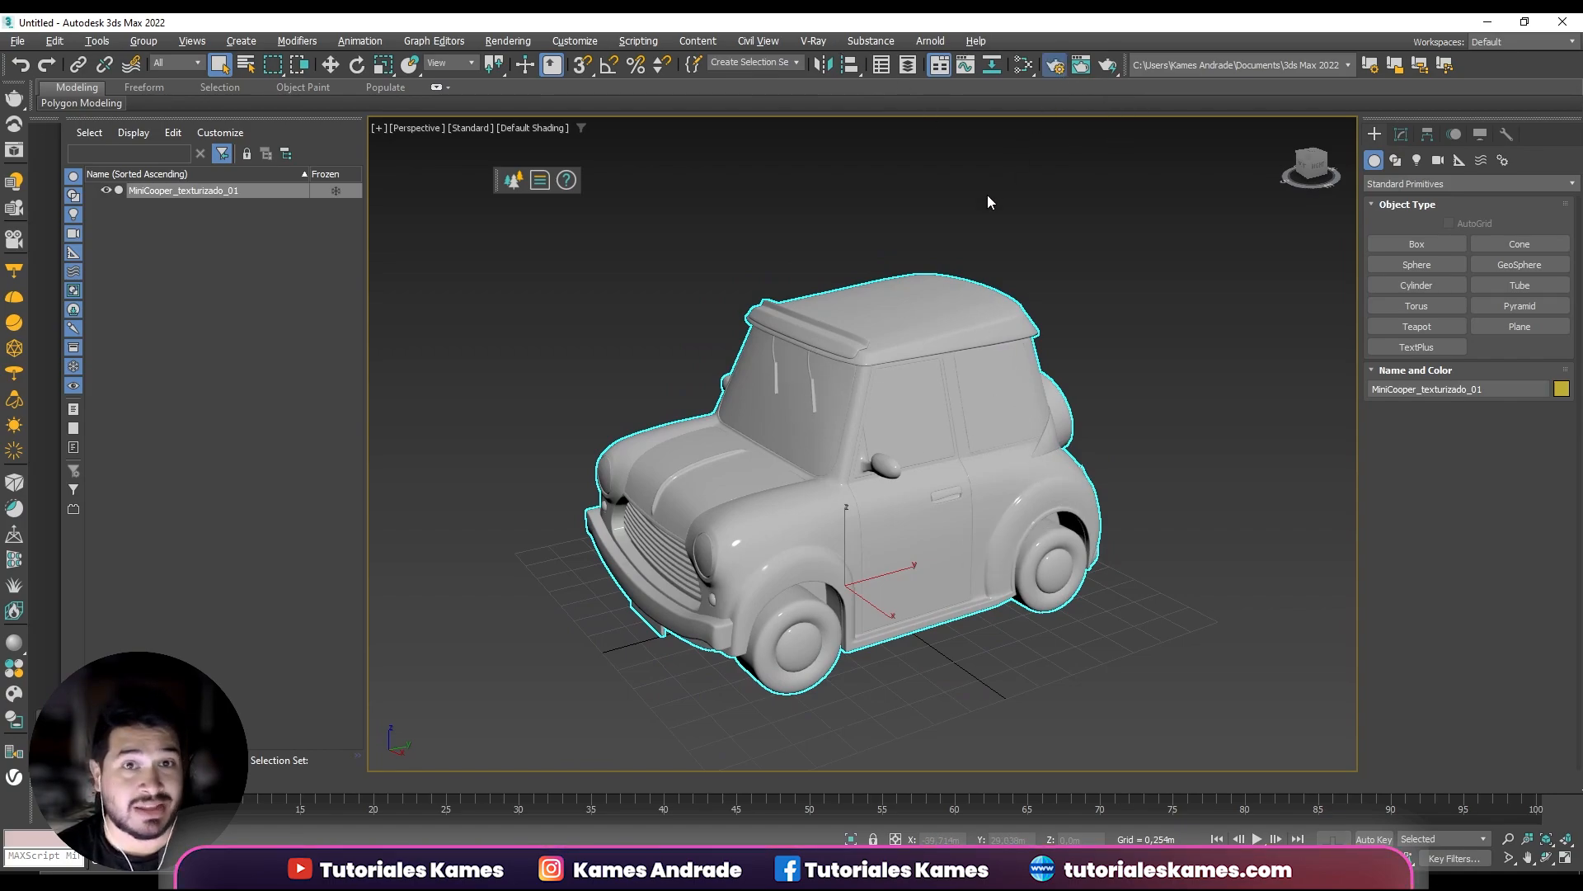
Set the scene's renderer to V-Ray 6 and close the render settings.
click(596, 189)
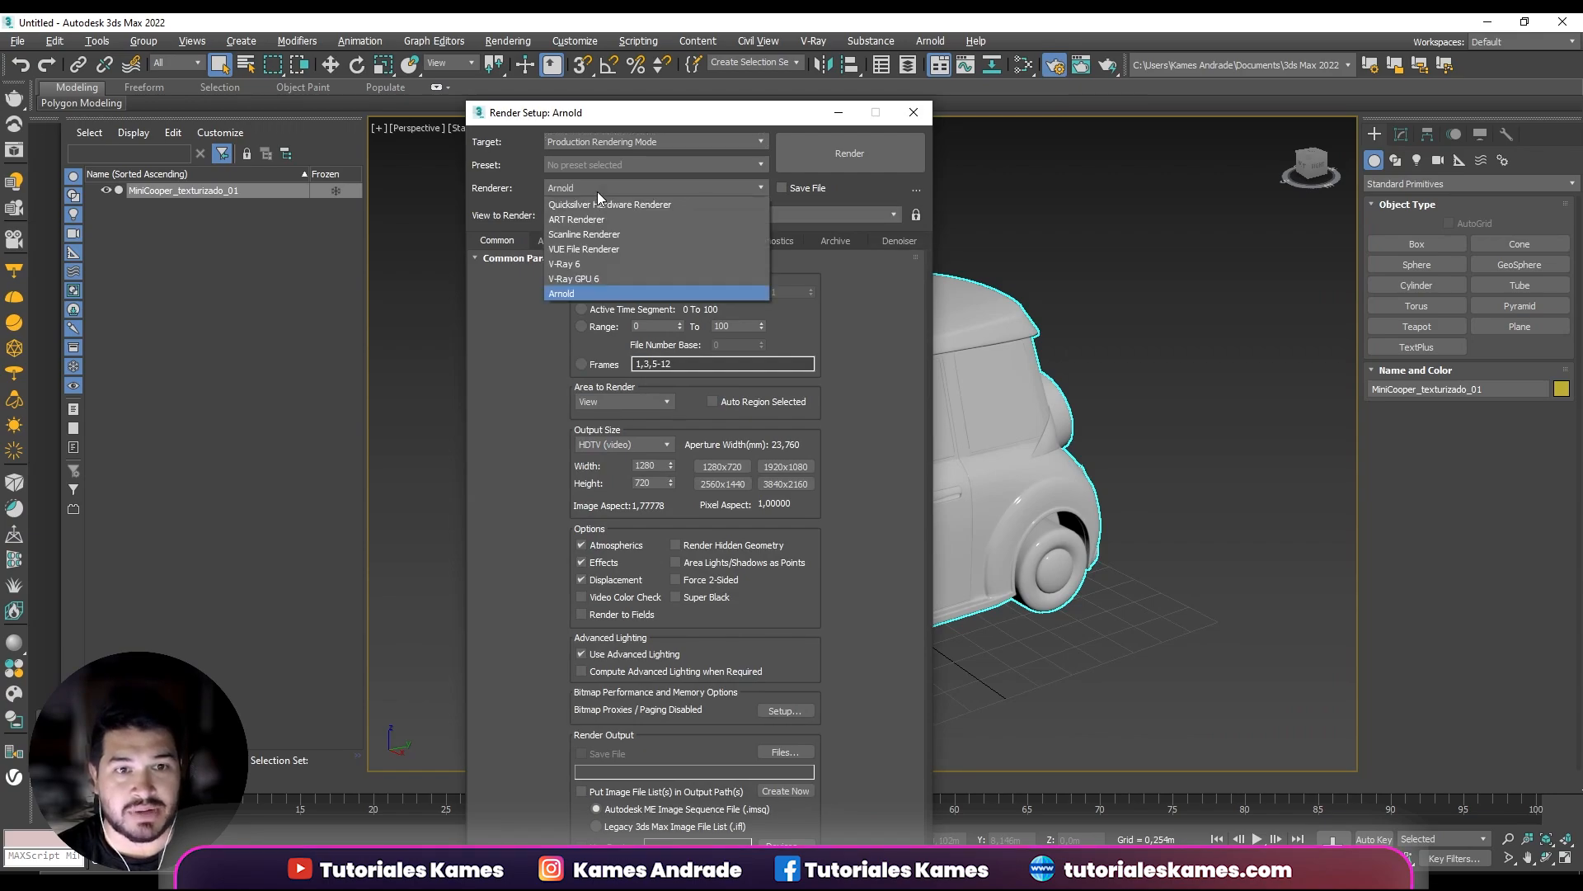
click(565, 266)
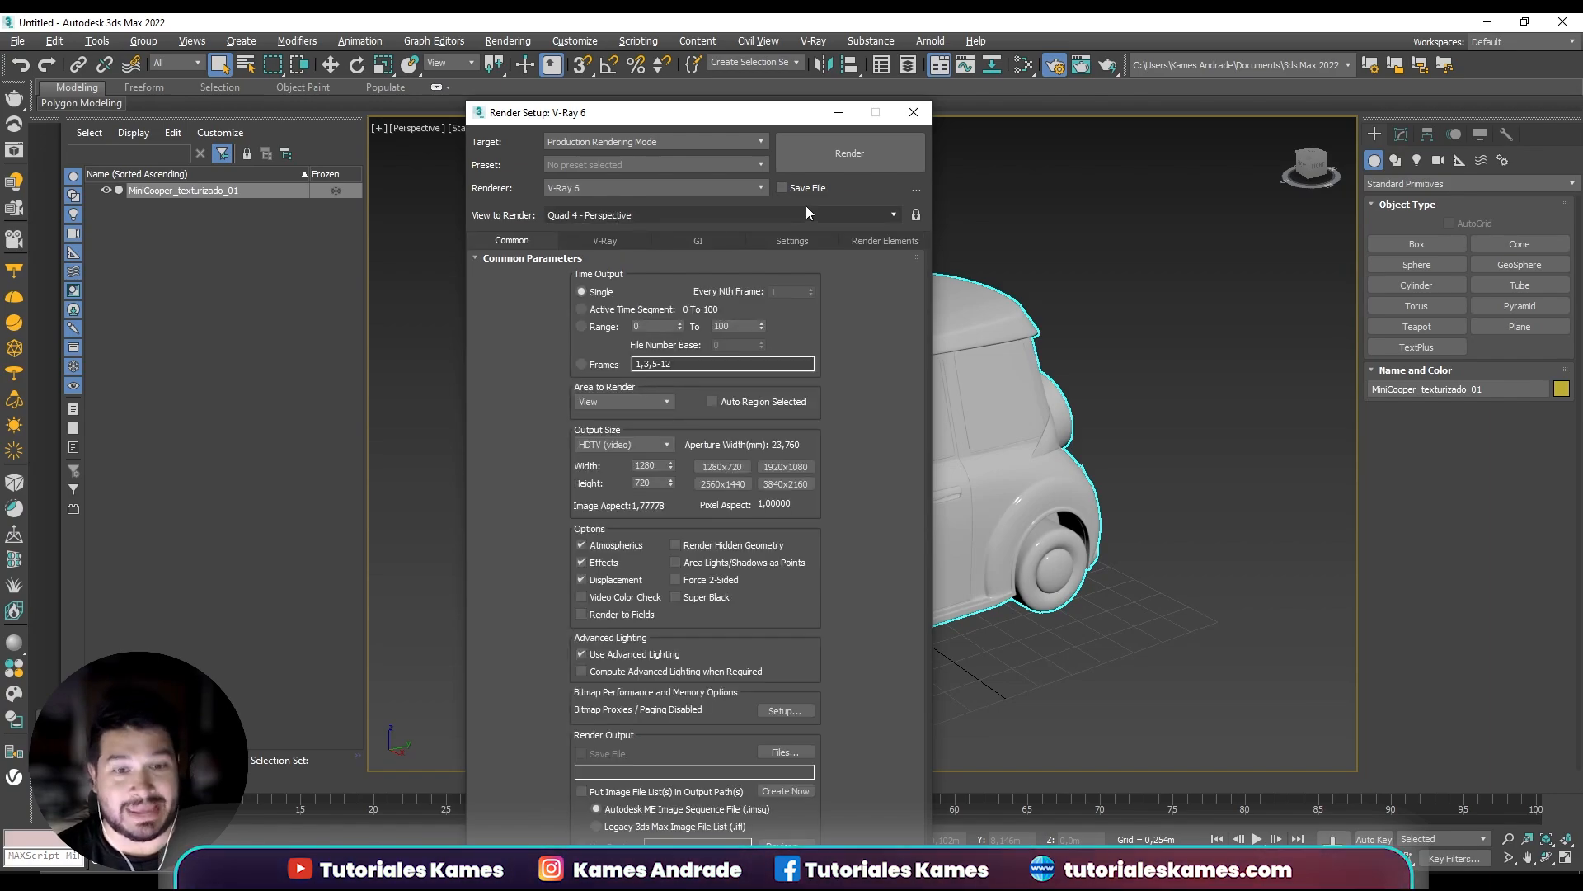
click(913, 112)
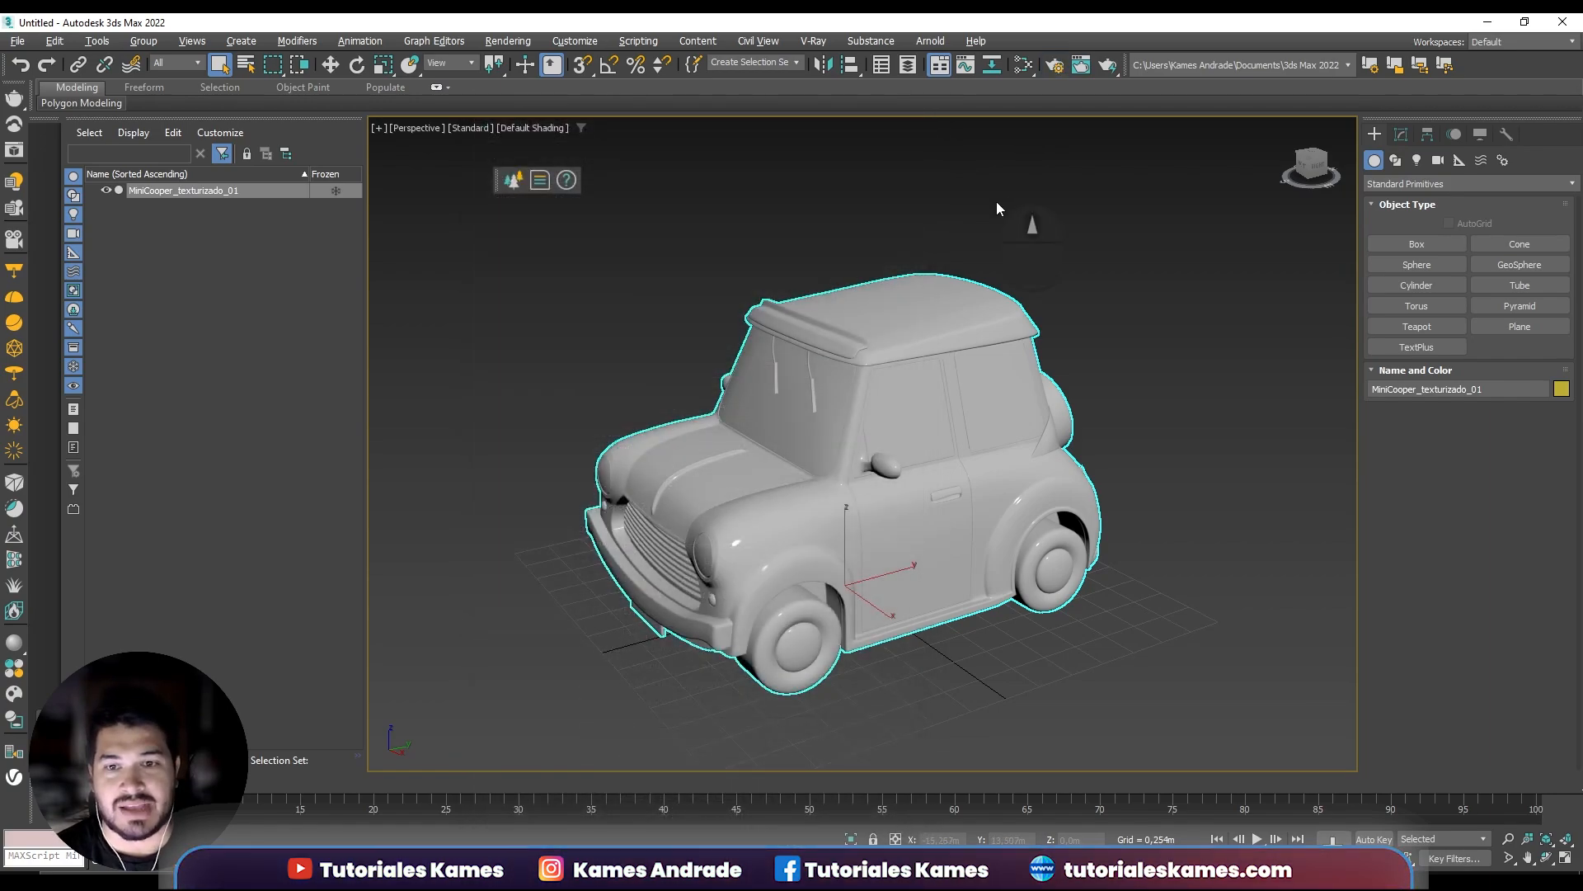
Open the Slate Material Editor and resize and place it beside the Mini model.
scroll(996, 202, up, 4)
middle_drag(996, 201, 1152, 116)
scroll(1070, 310, down, 7)
scroll(1071, 310, up, 3)
middle_drag(939, 246, 1019, 217)
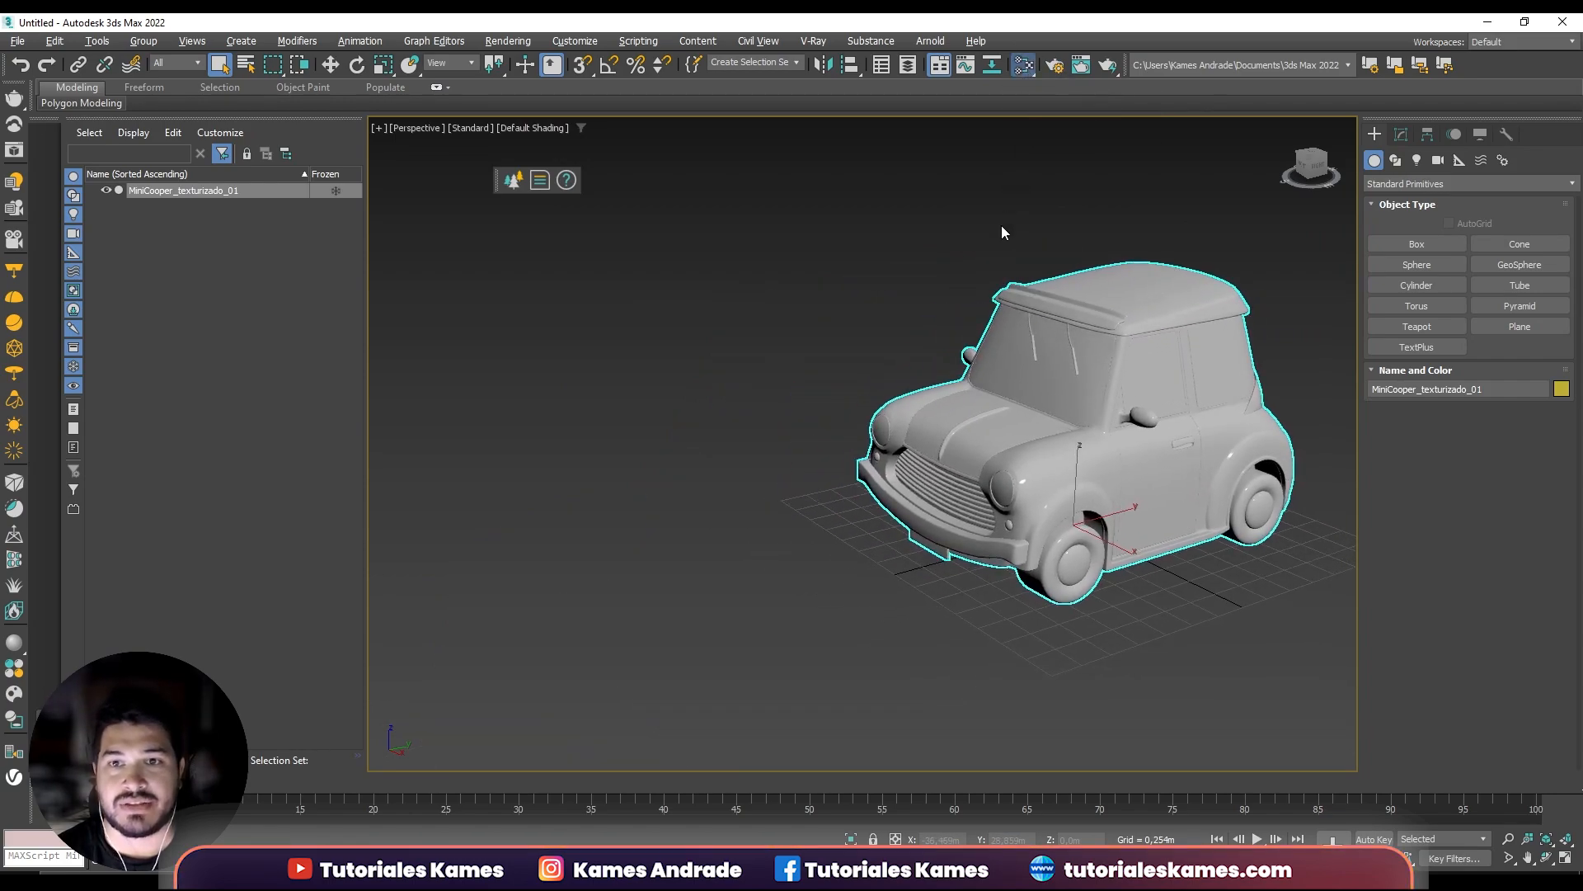
key(m)
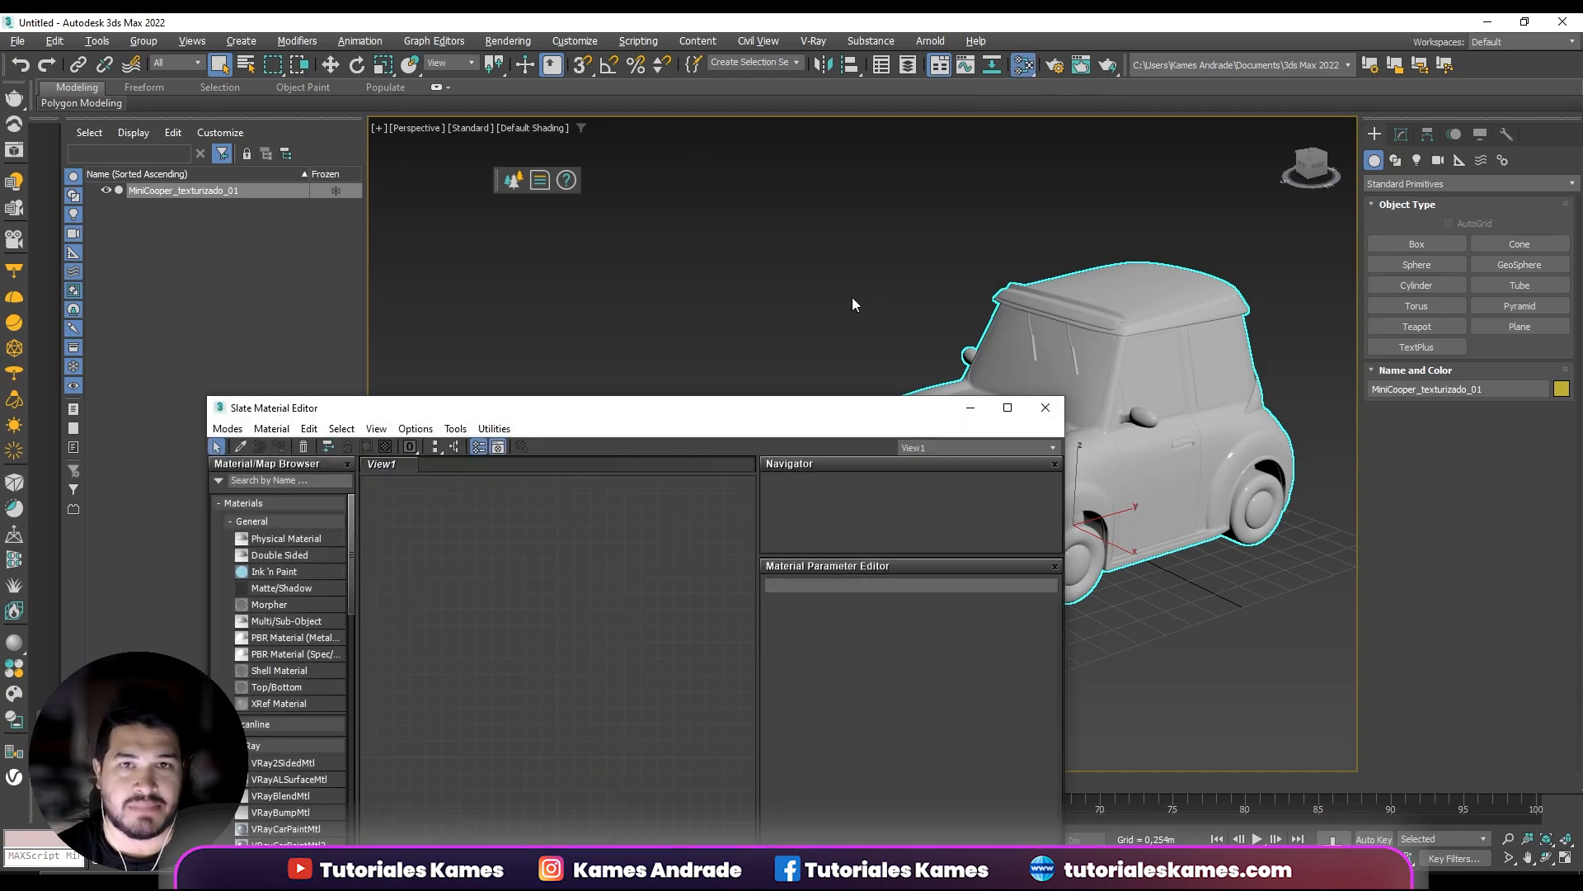
drag(674, 413, 594, 130)
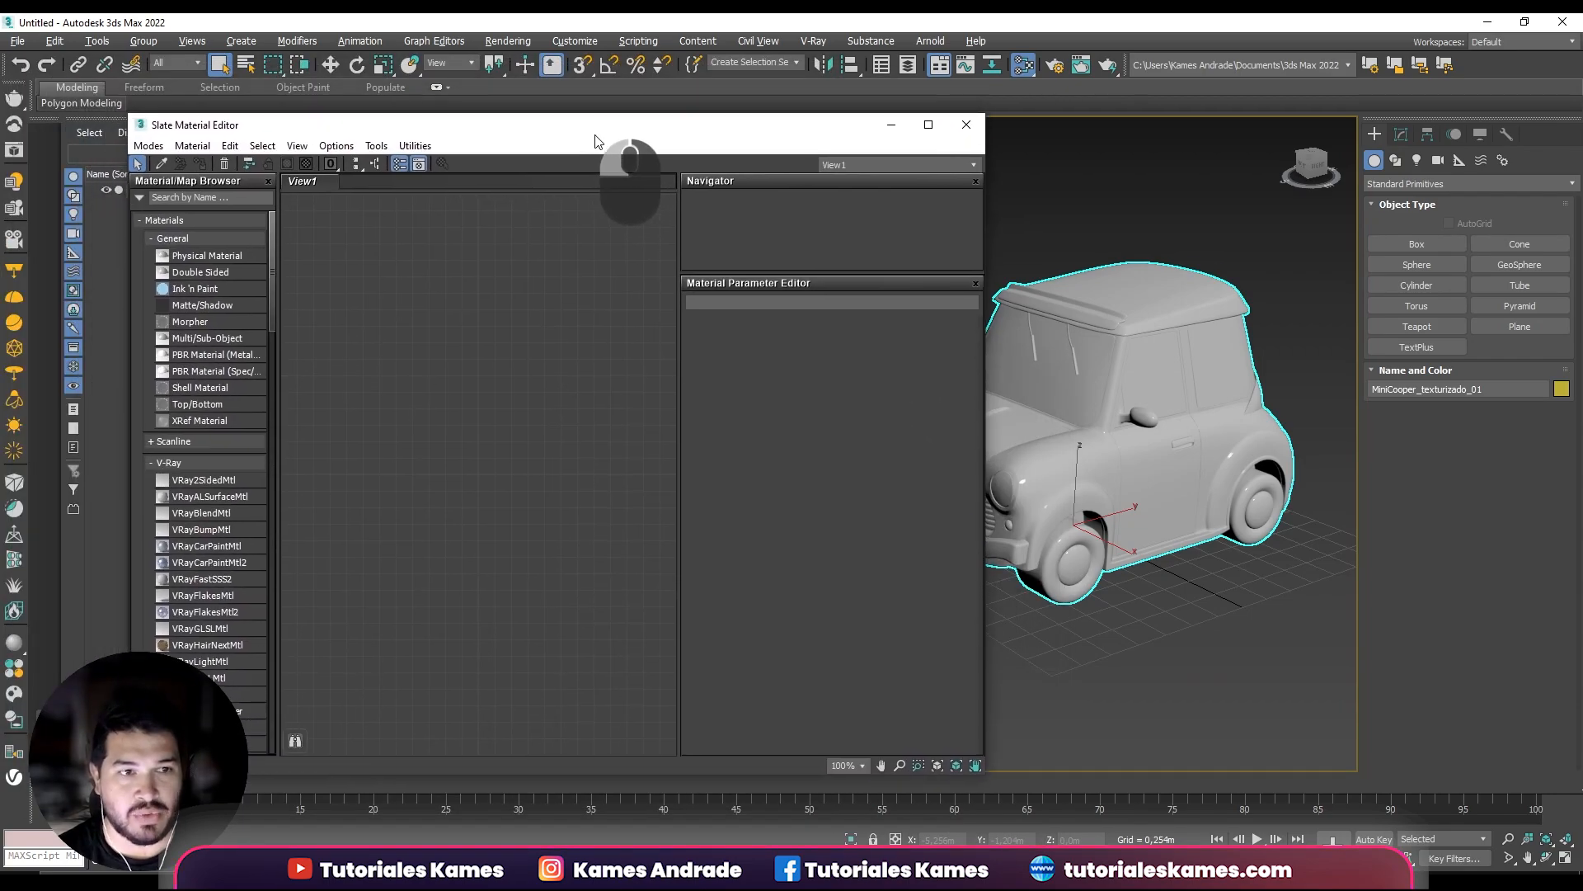
drag(122, 116, 246, 167)
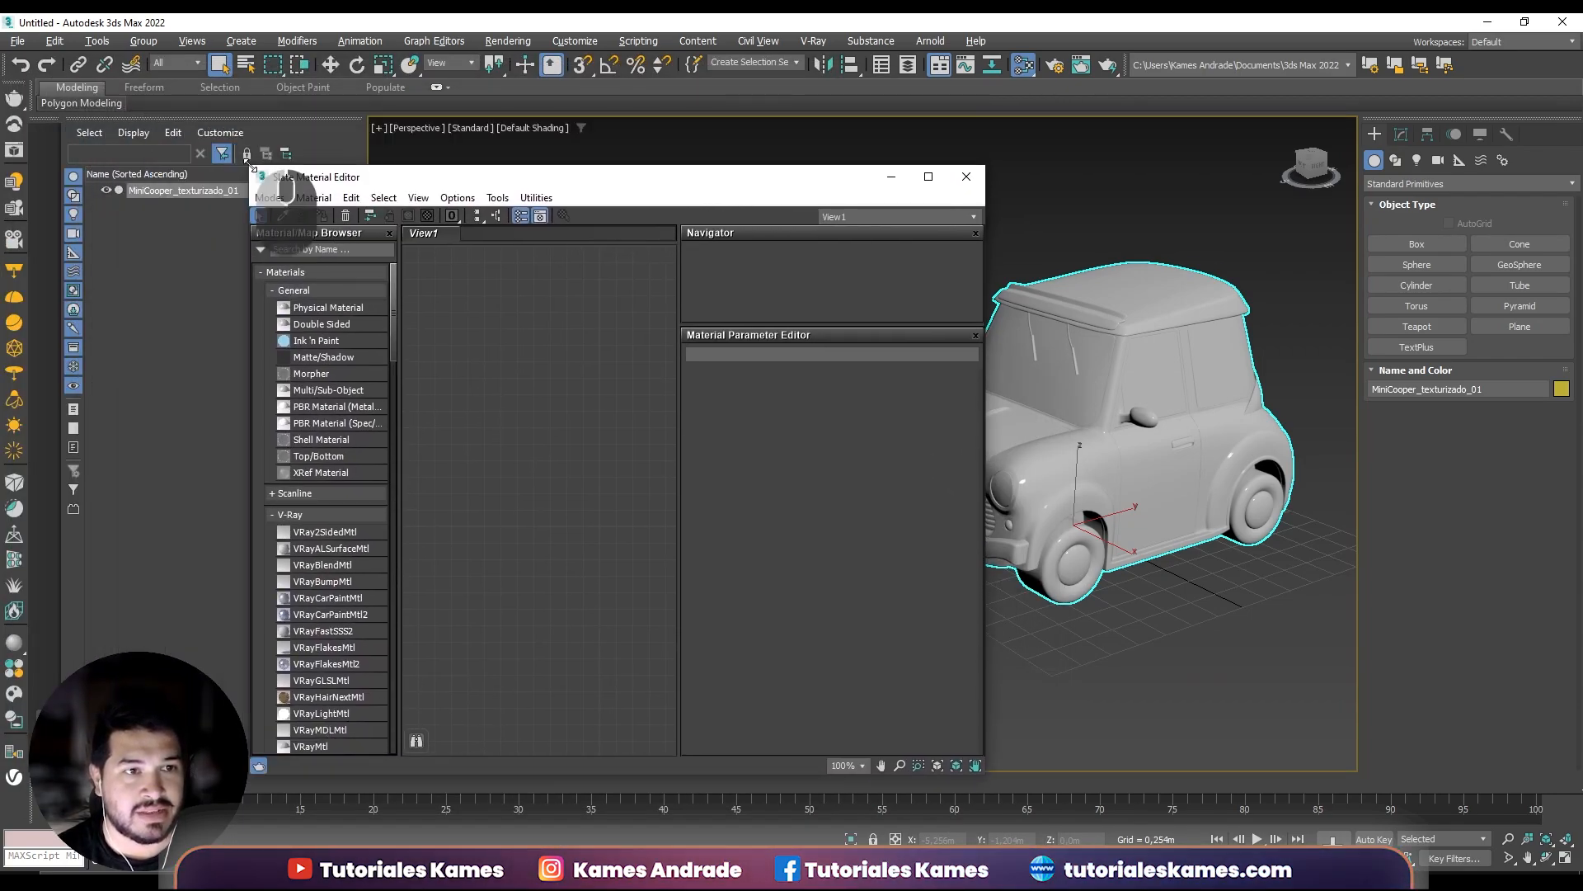
scroll(507, 330, up, 2)
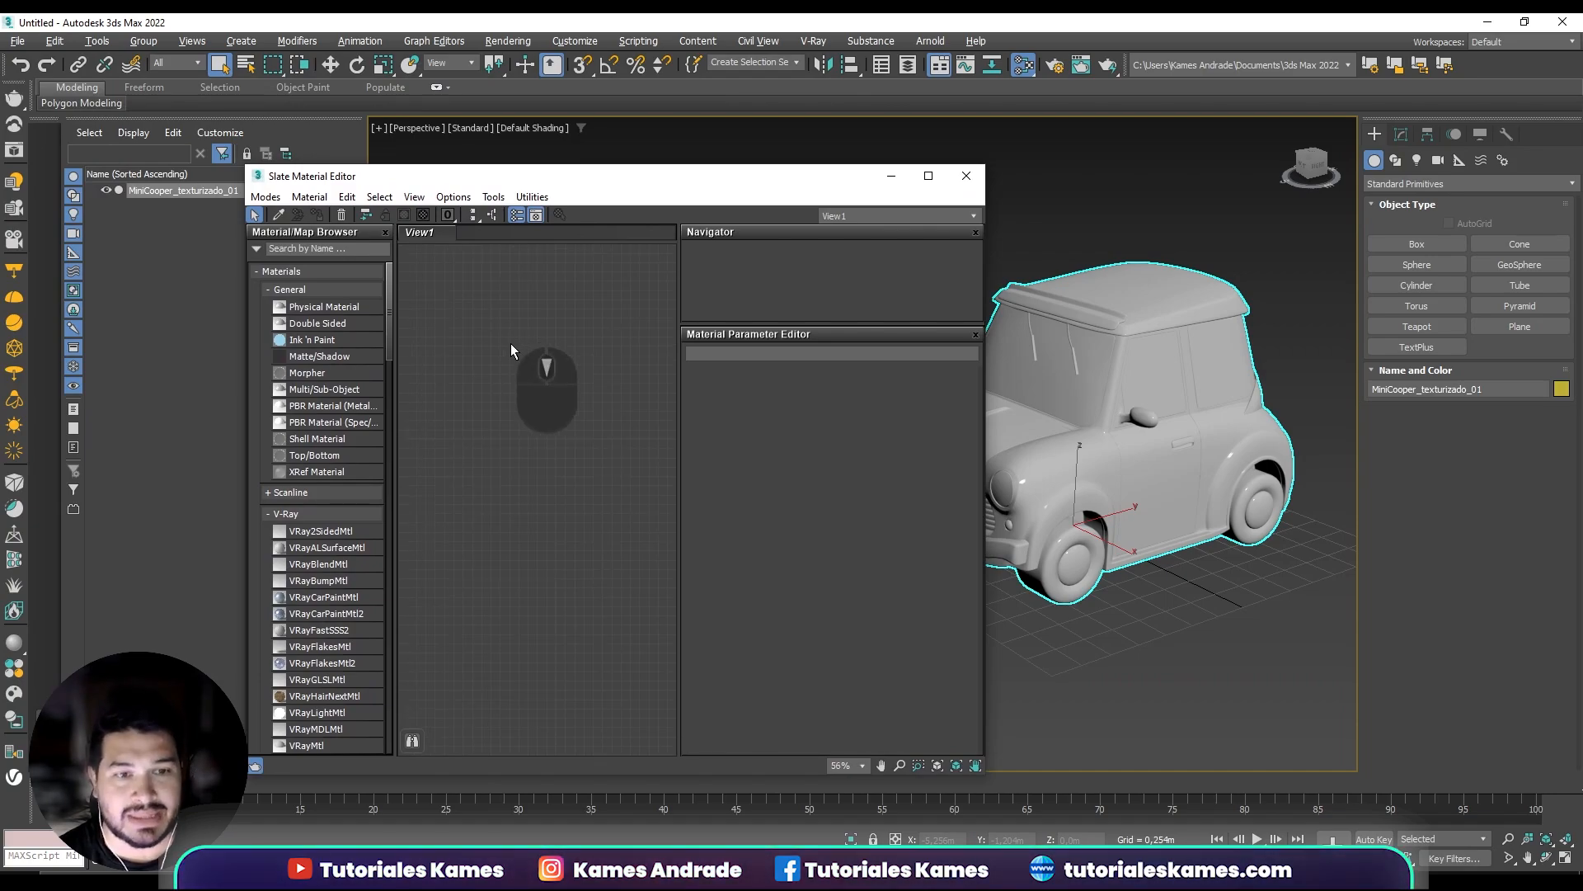
scroll(528, 424, down, 2)
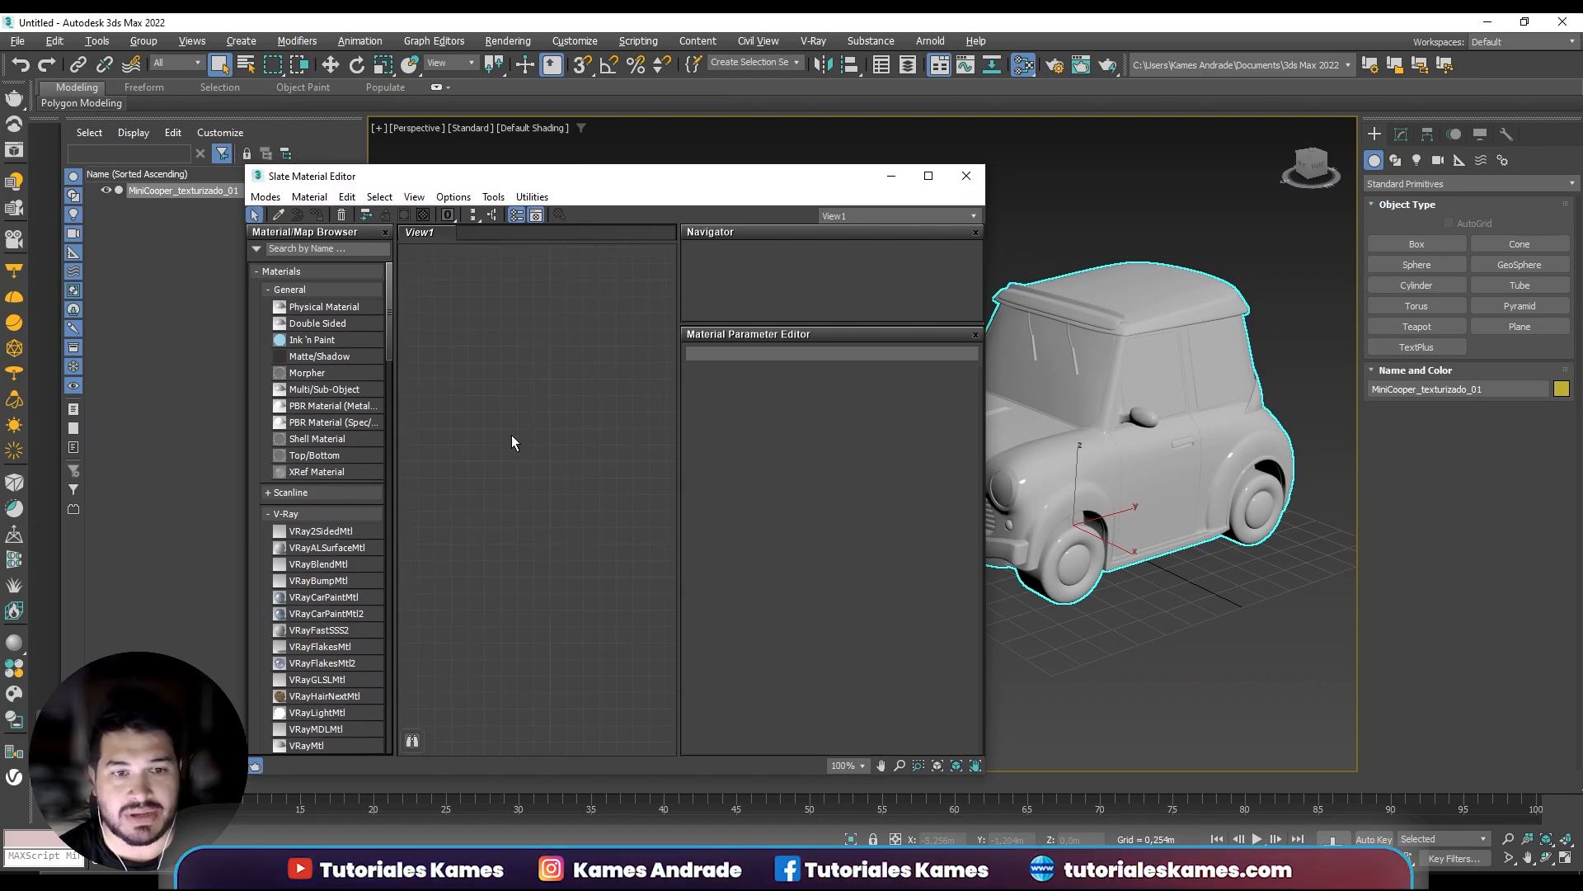
drag(724, 183, 683, 153)
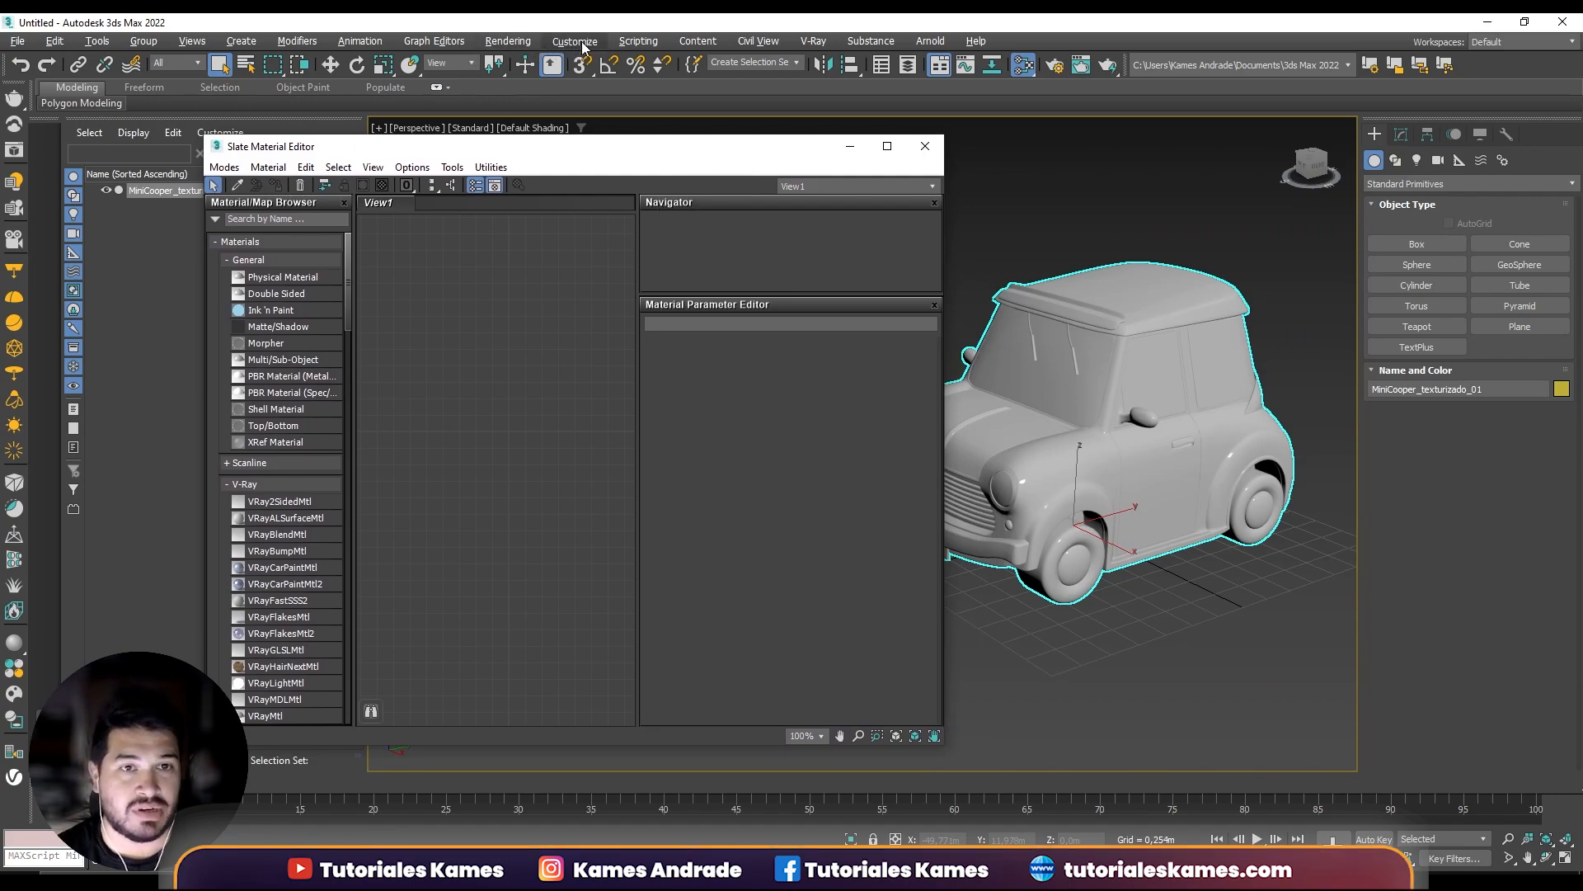
Run the SubstancePainterToVRAY.mse script from the SCRIPT folder and place its window beside the material editor.
click(648, 42)
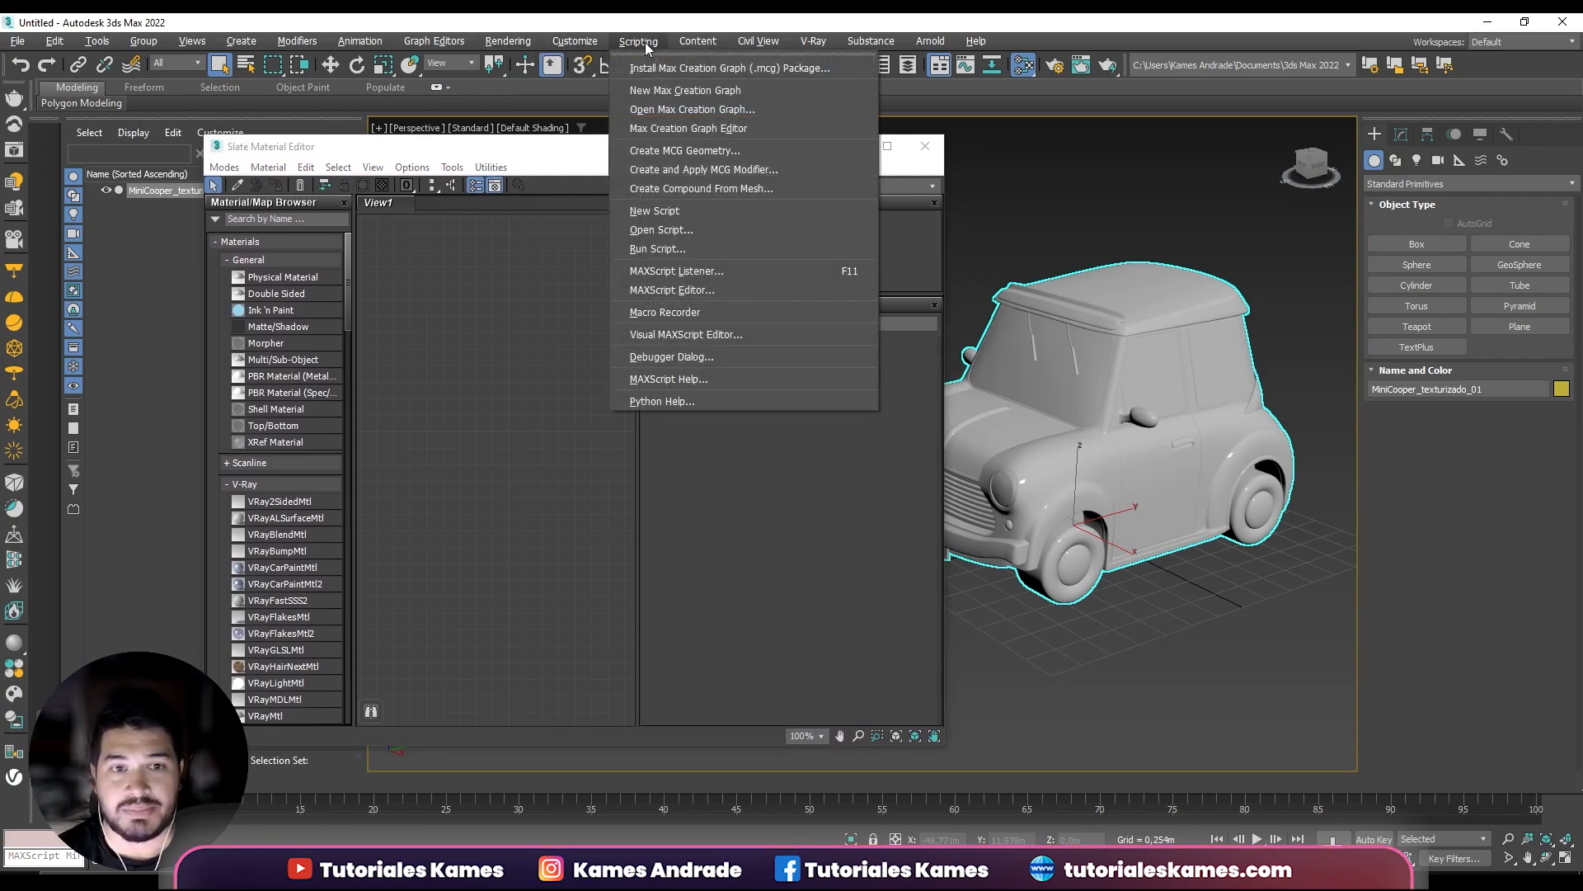
click(660, 253)
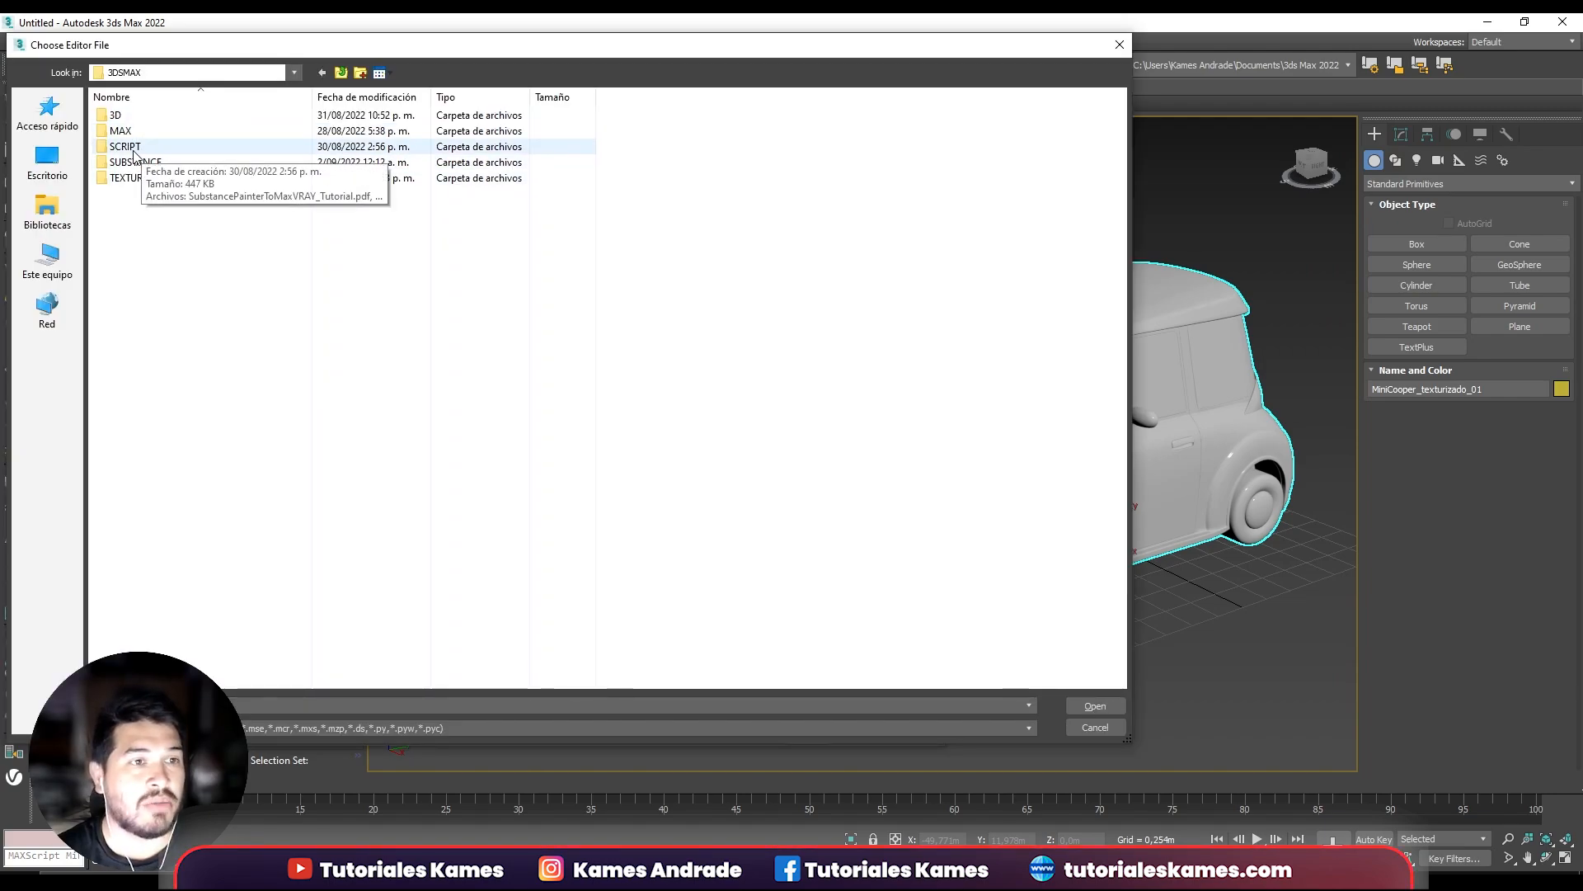
double_click(135, 150)
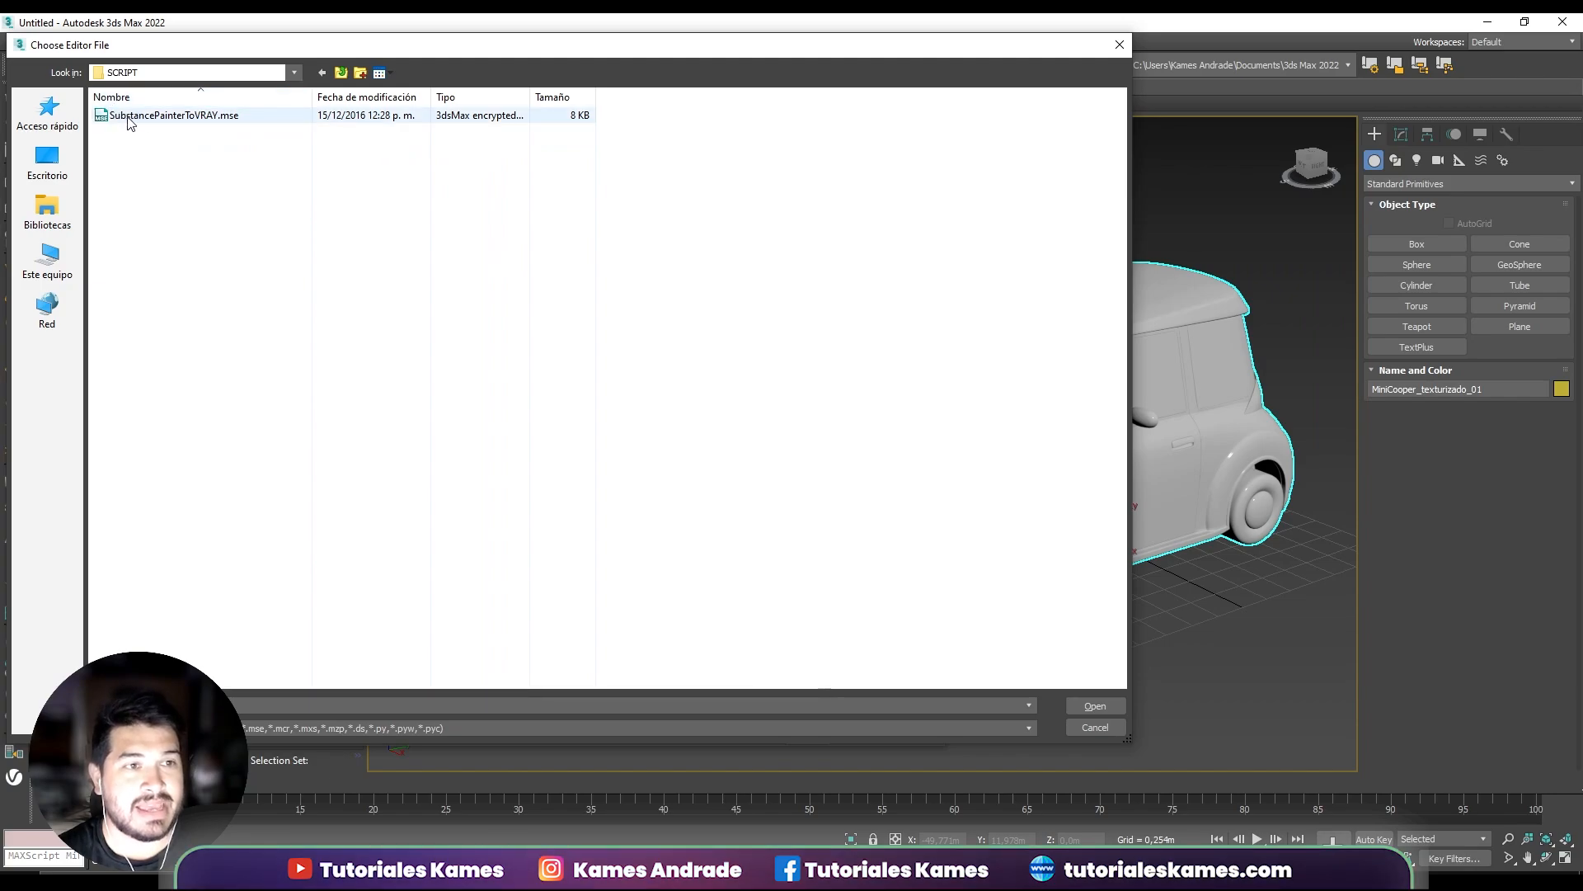
click(132, 116)
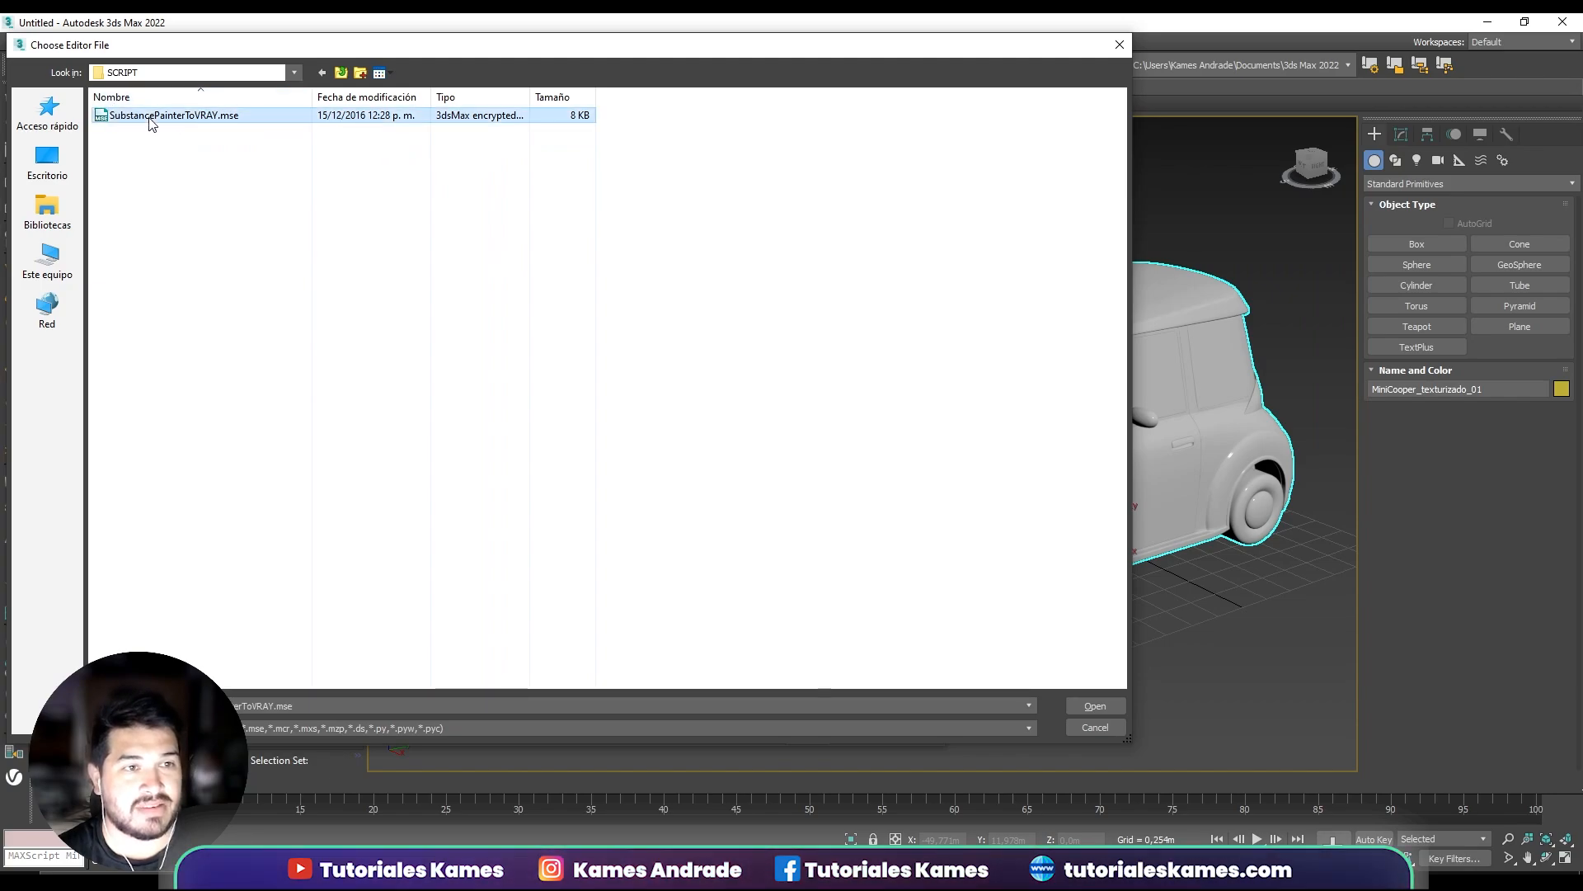
click(1087, 705)
mouse_move(734, 213)
mouse_down()
mouse_move(895, 219)
mouse_move(962, 260)
mouse_move(1047, 163)
mouse_up()
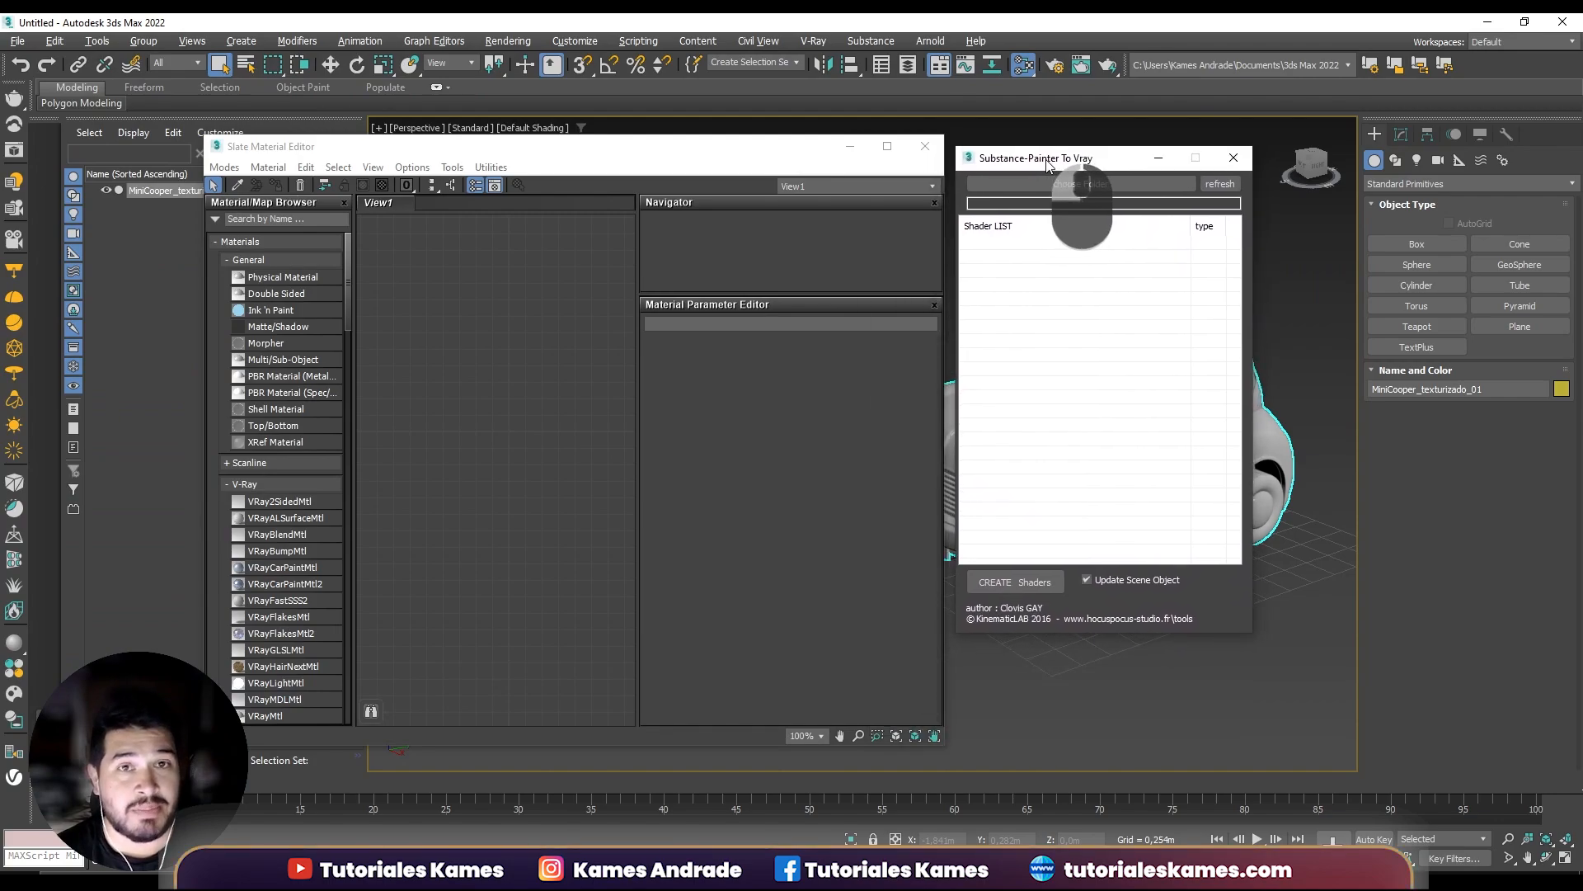
Load the "texturas VRAY un material" maps folder into the script and create the shaders with Update Scene Object enabled.
click(1083, 185)
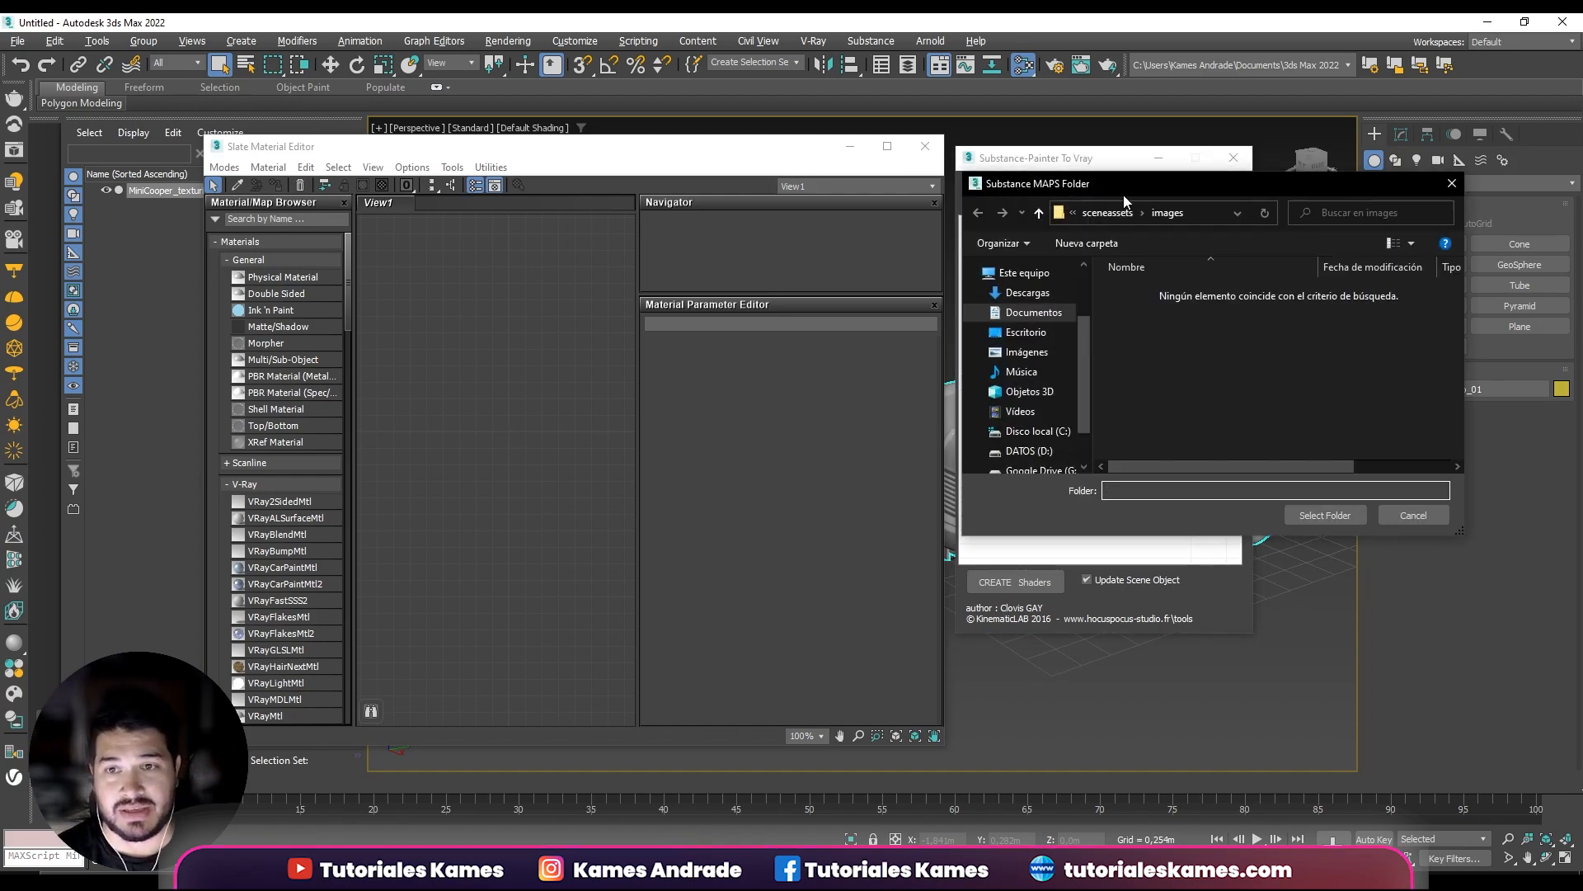
drag(1123, 191, 790, 165)
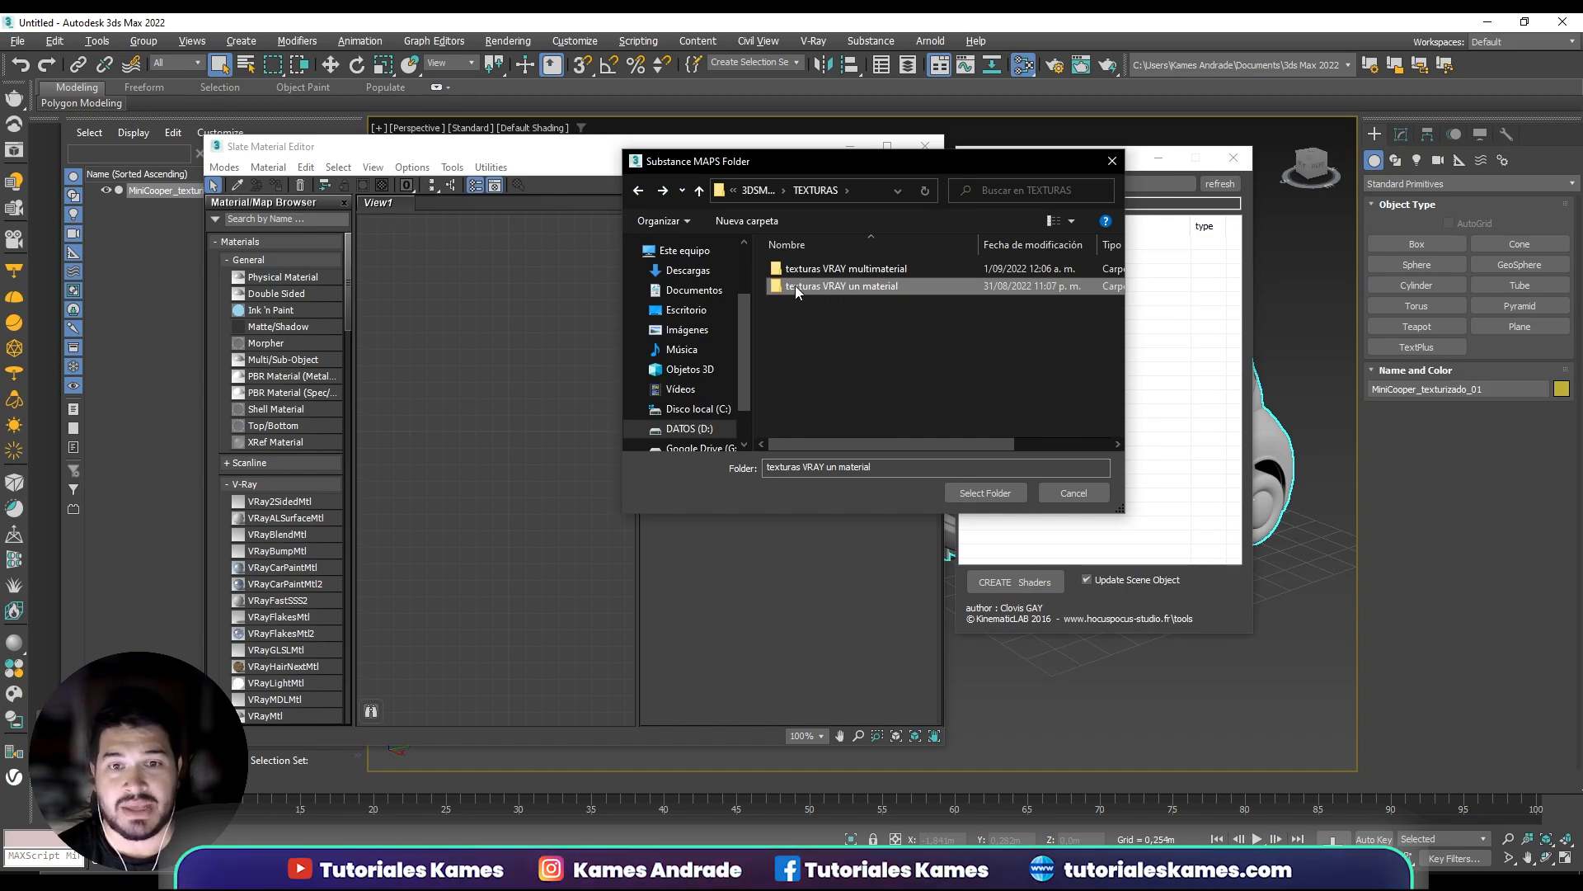
click(1004, 499)
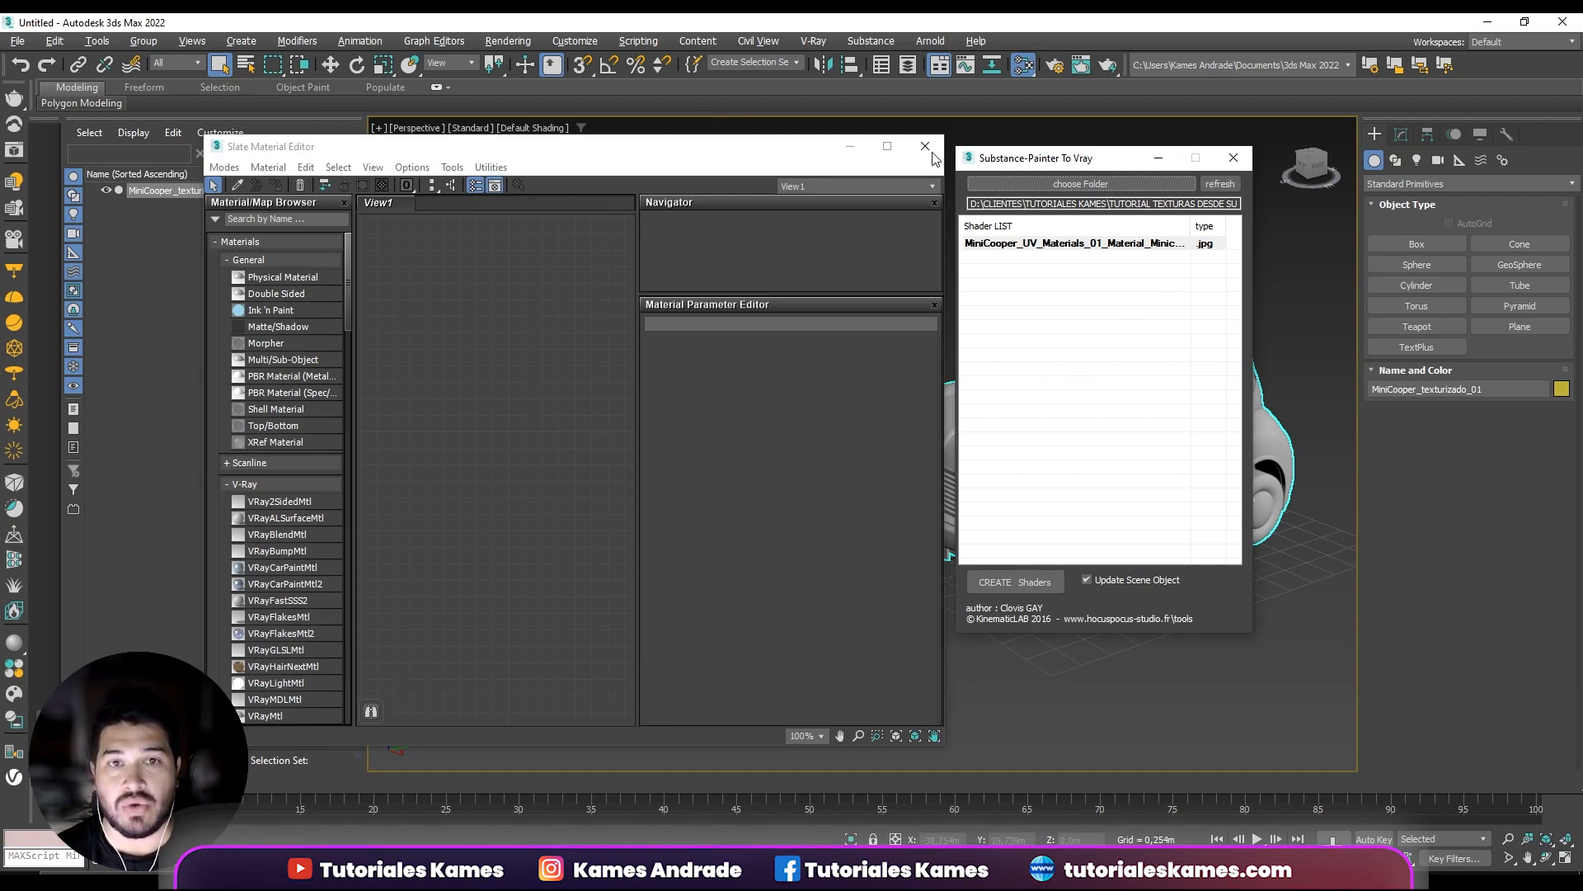
click(1012, 582)
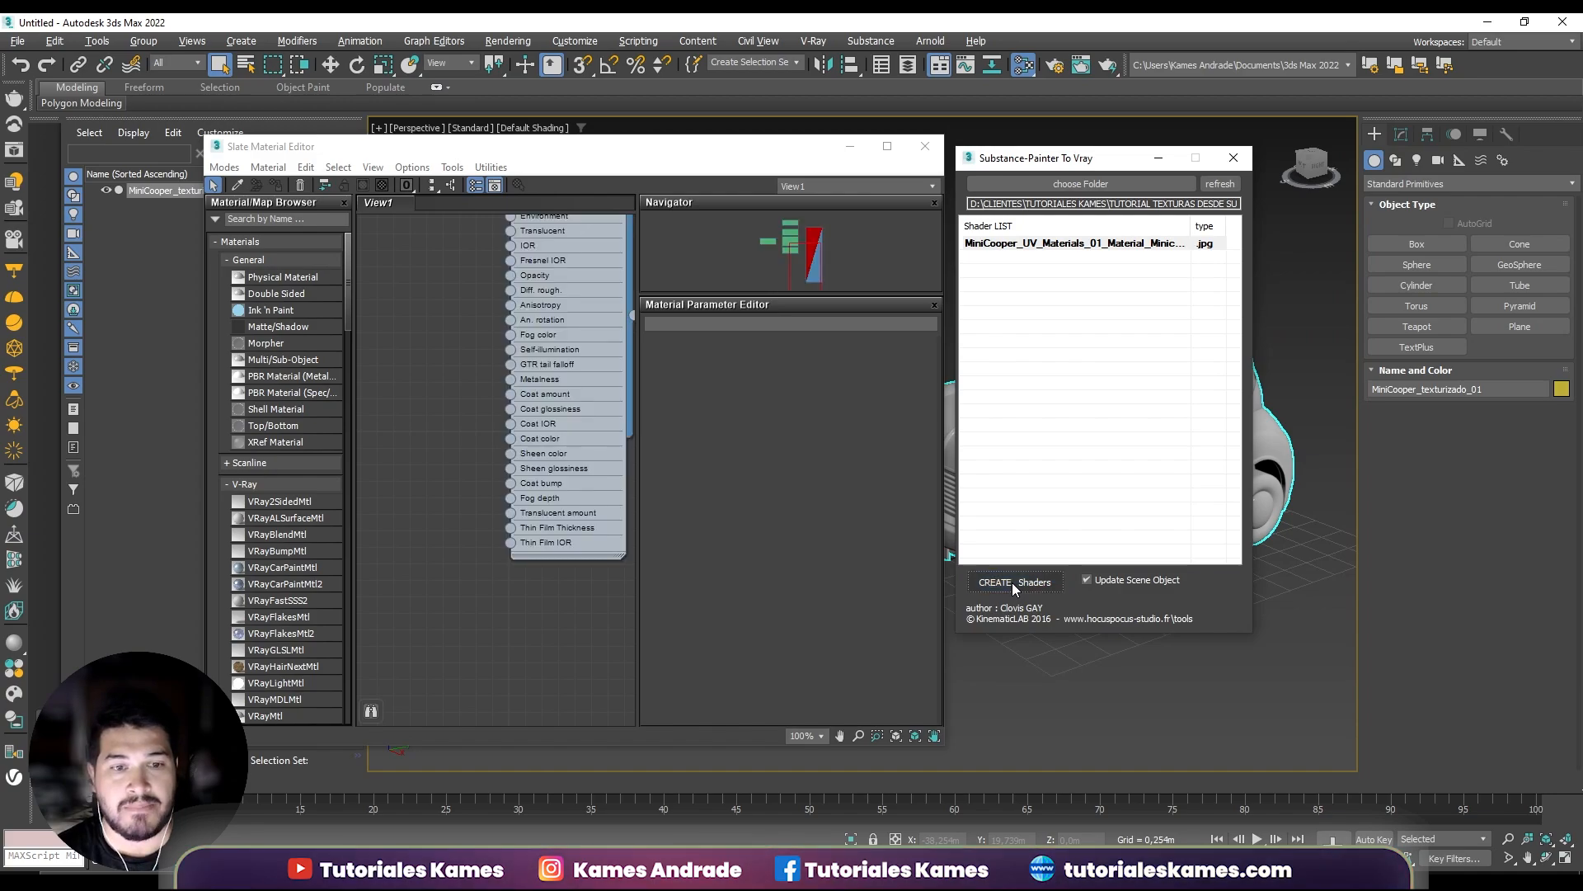
Examine the generated VRayMtl node graph and how its bitmap and normal maps are connected.
scroll(448, 347, down, 4)
middle_drag(437, 359, 482, 493)
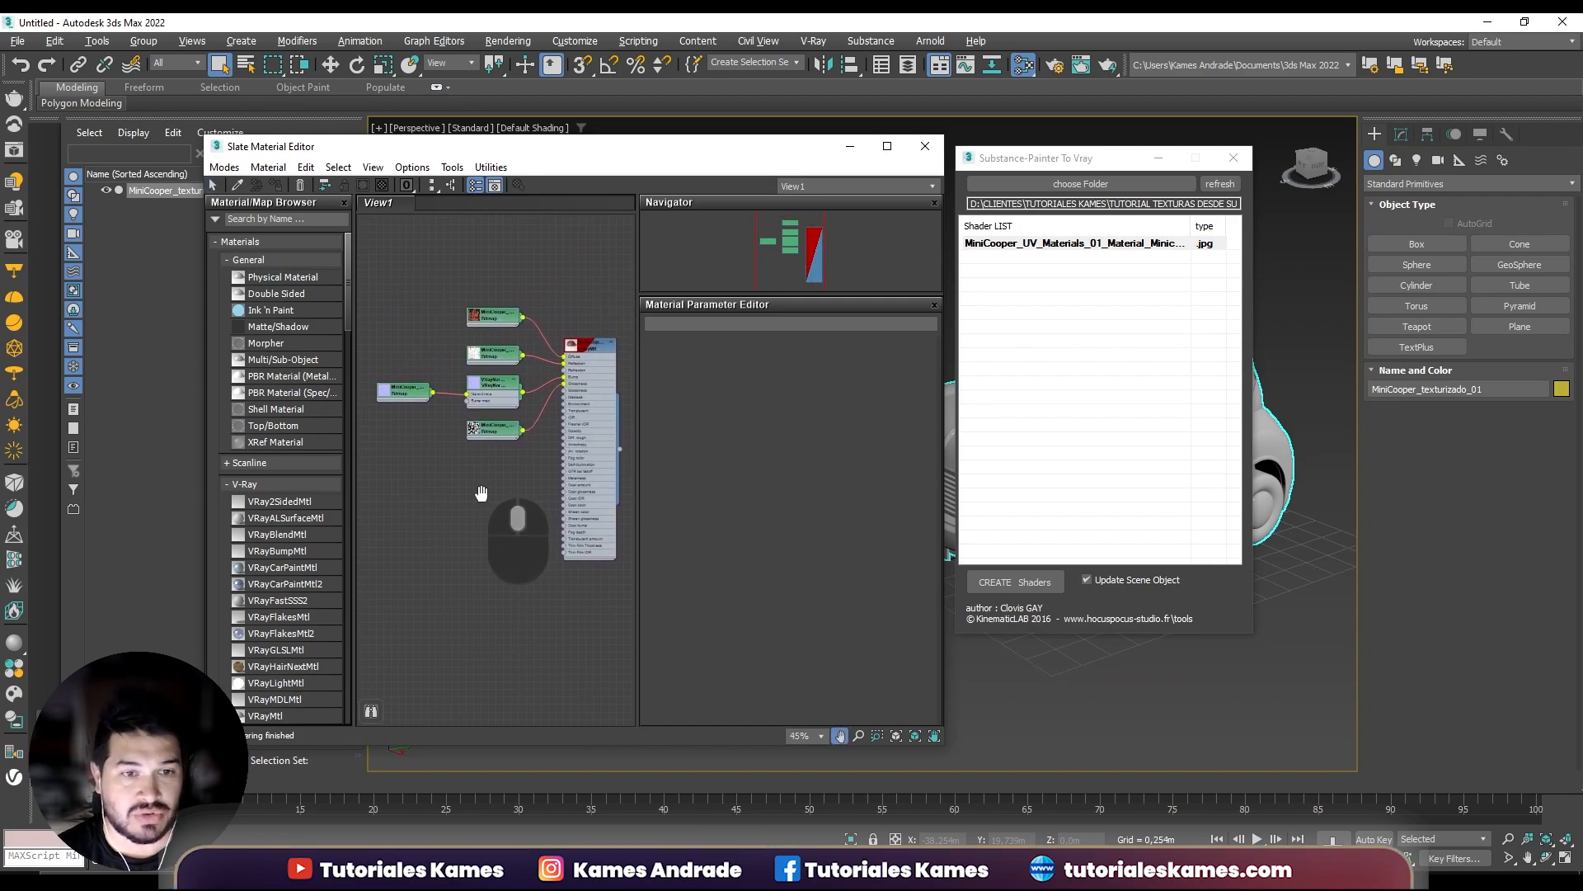
scroll(481, 470, up, 1)
scroll(495, 475, down, 1)
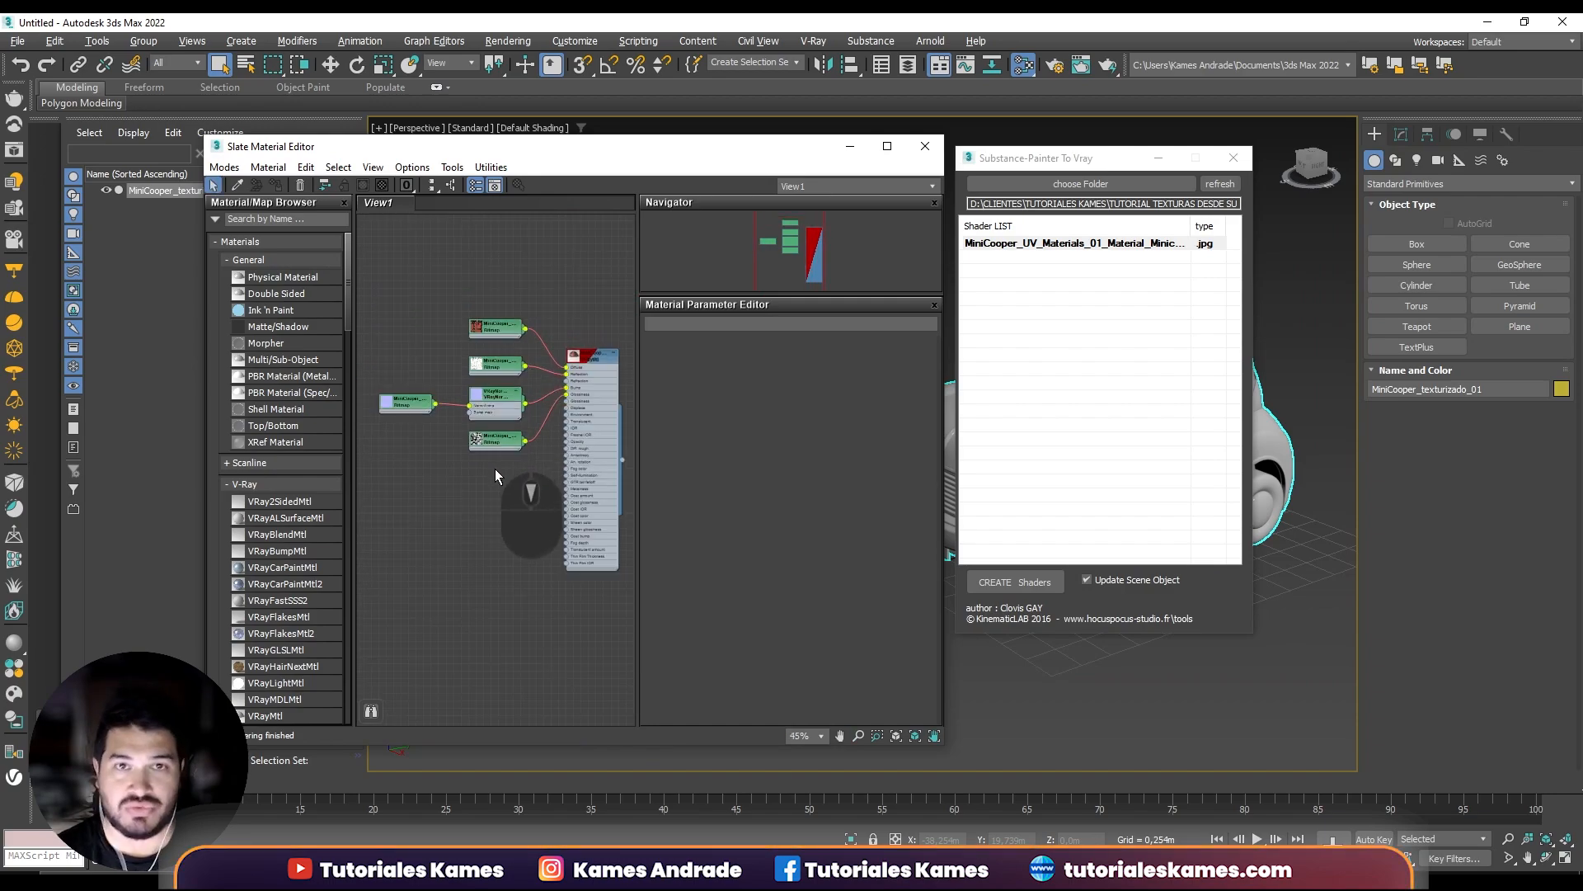
scroll(505, 330, up, 5)
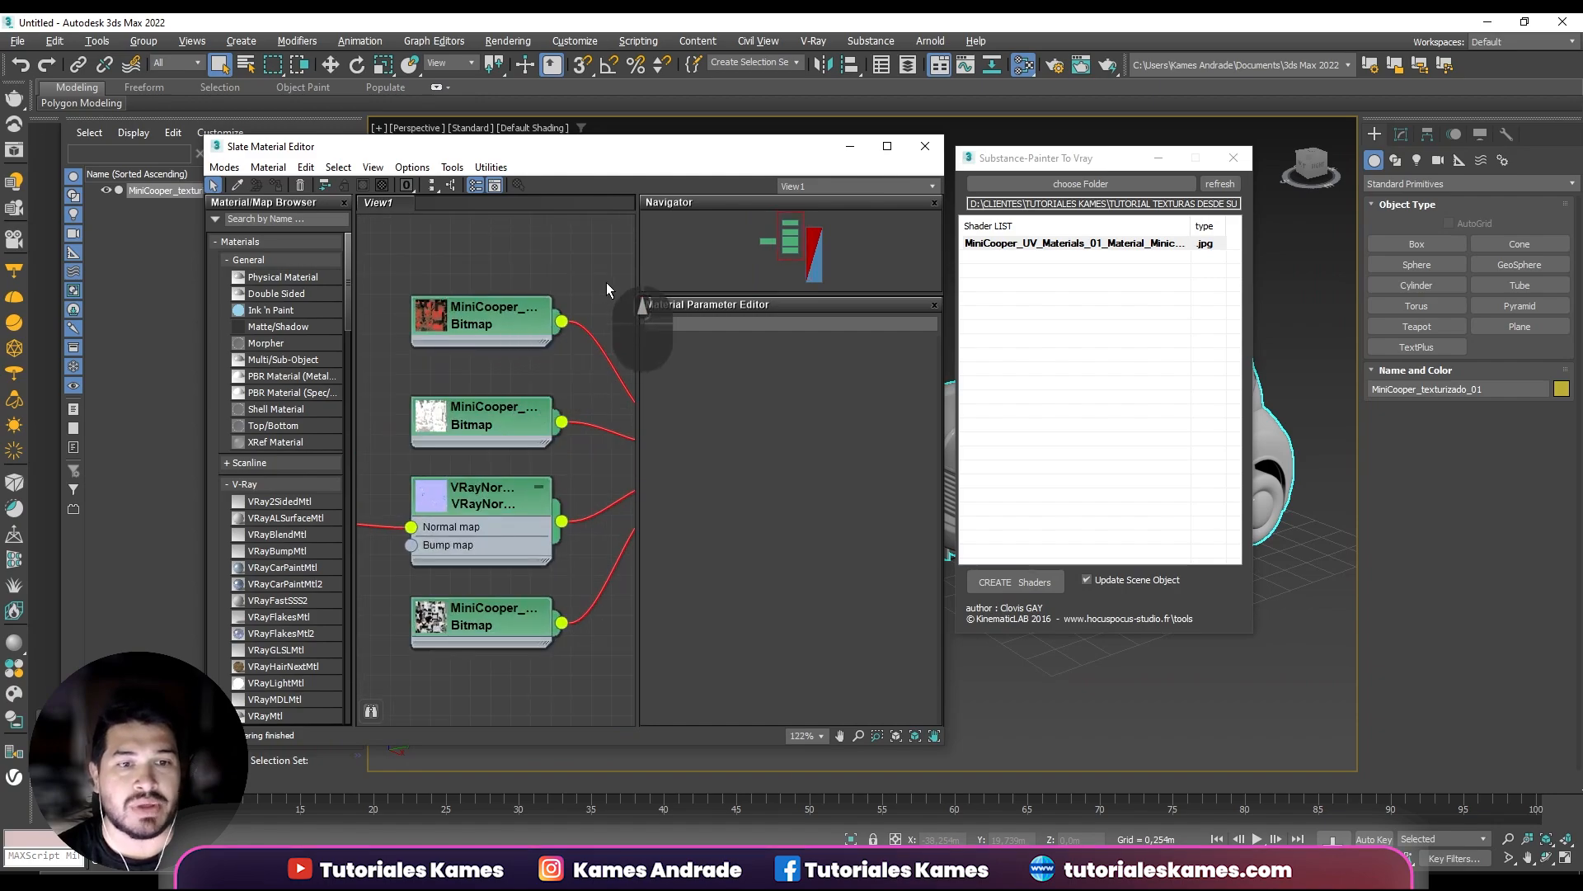
scroll(507, 239, down, 3)
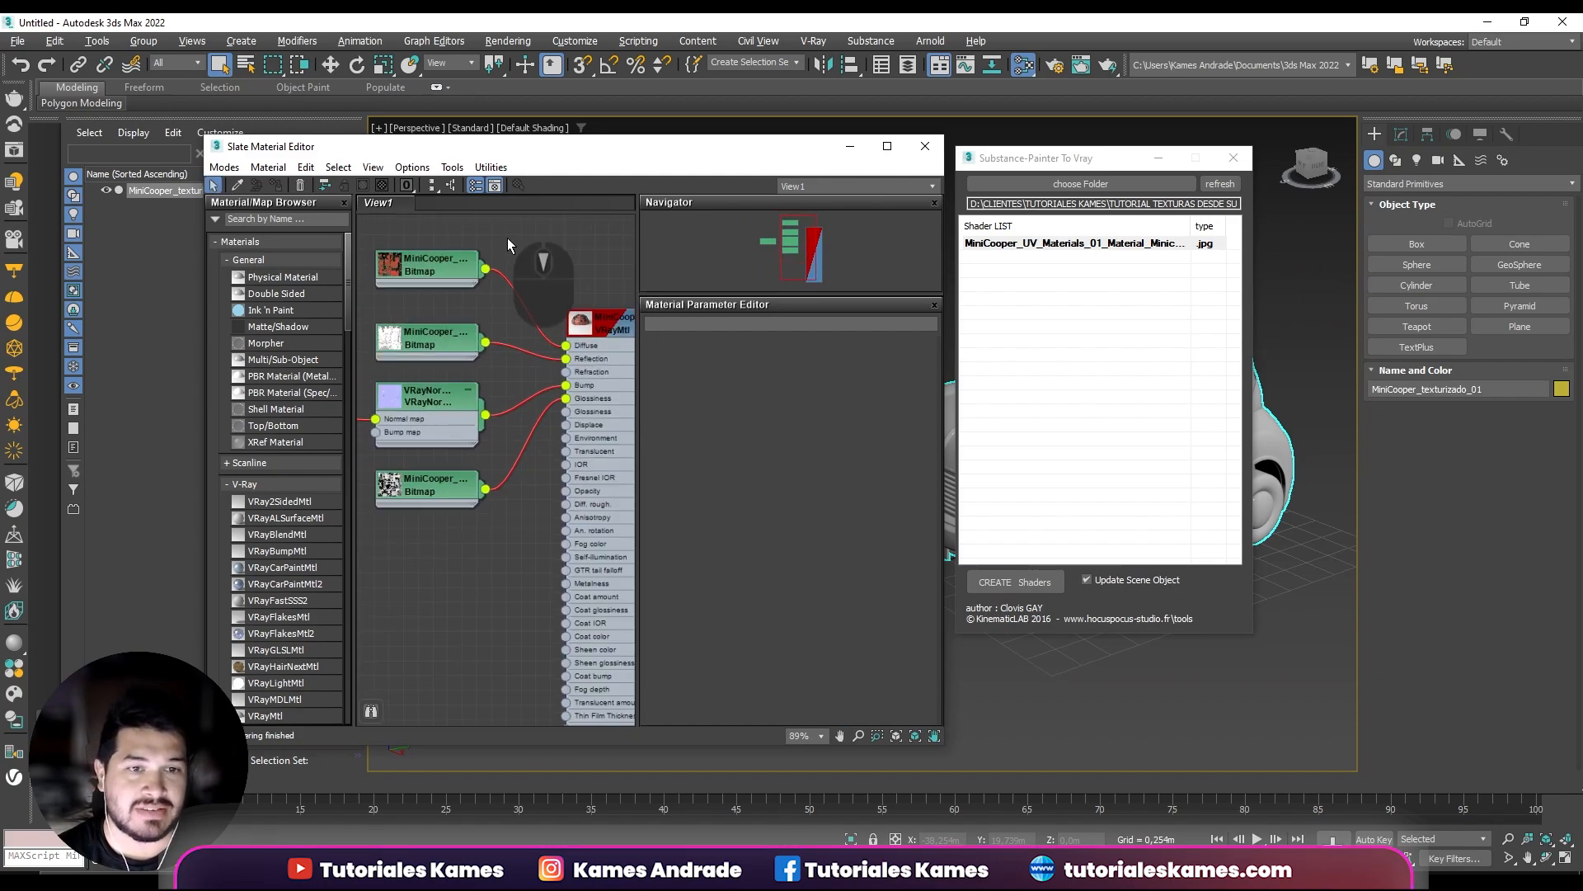
middle_drag(507, 238, 531, 278)
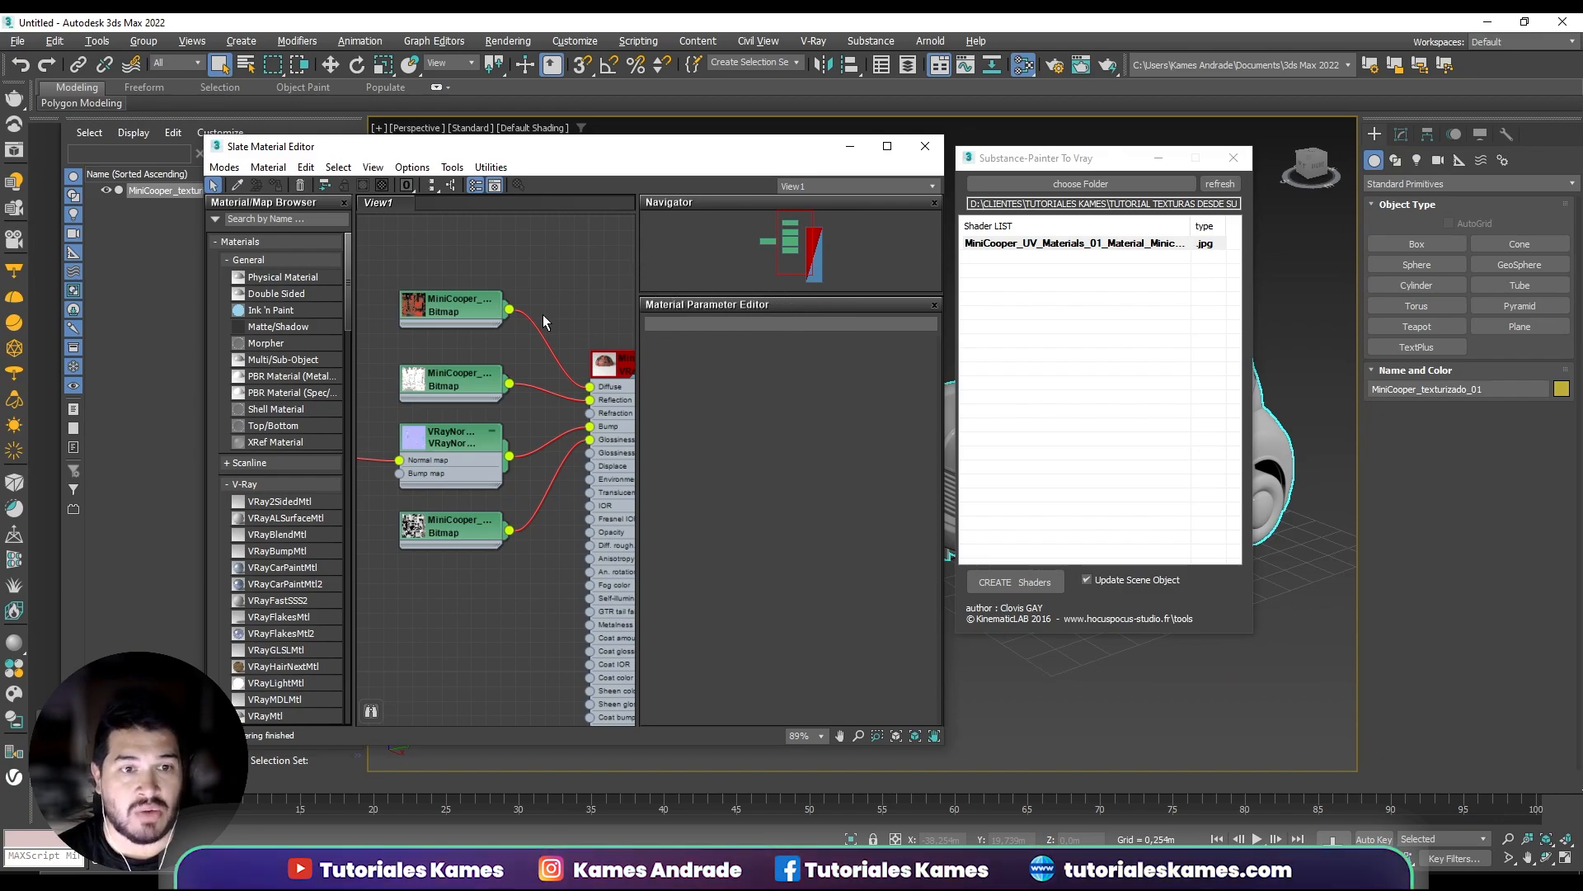
Bring the MiniCooper IOR map from the "texturas VRAY un material" folder into the material graph as a bitmap node.
scroll(542, 314, down, 2)
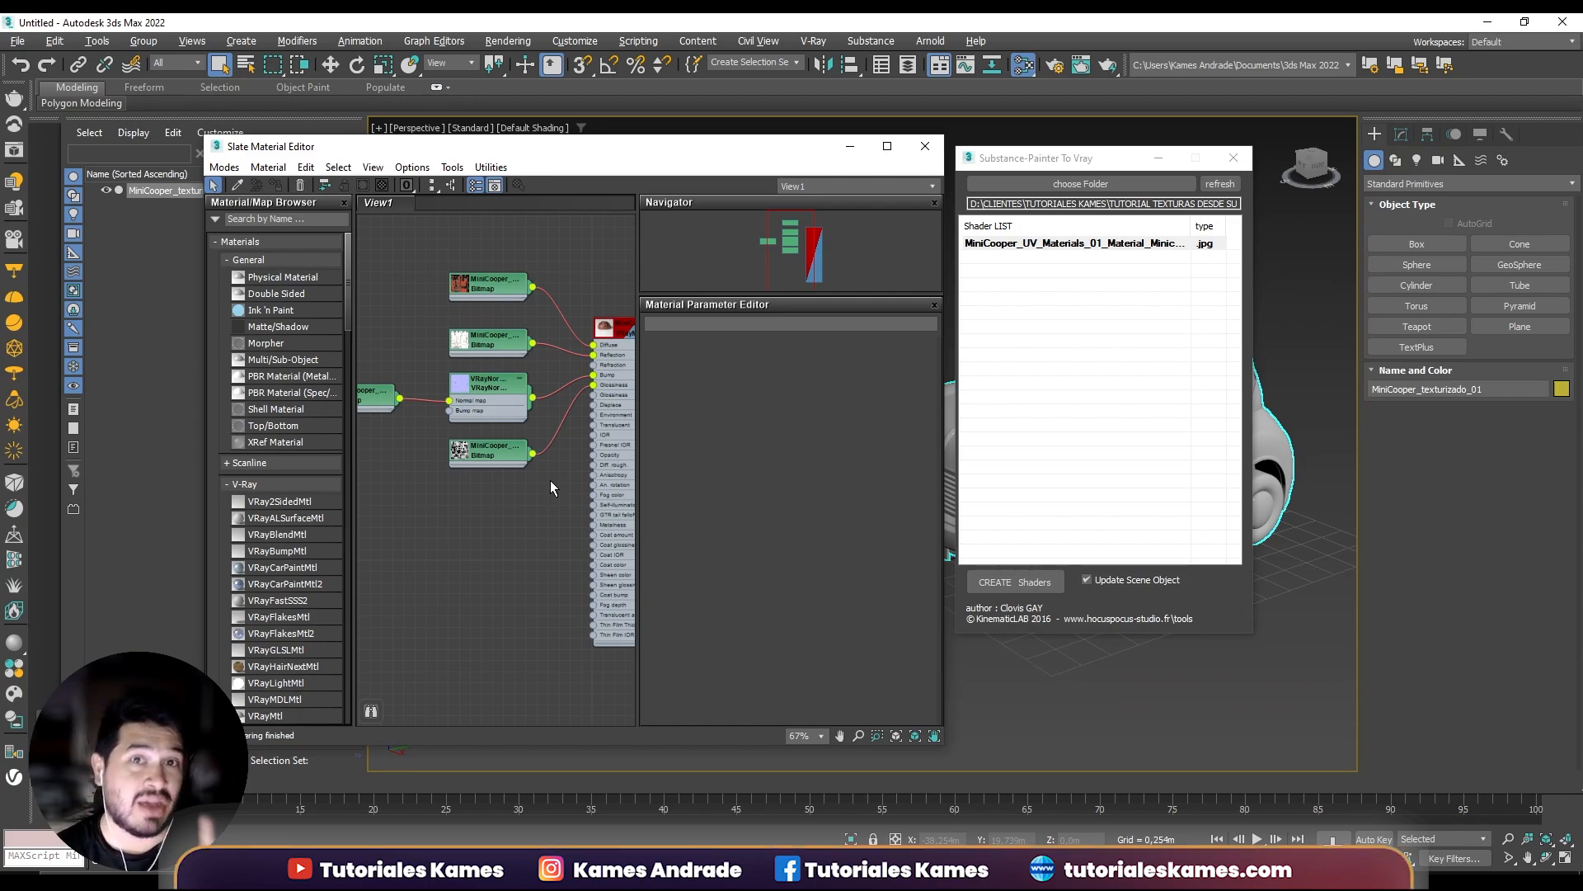
middle_drag(542, 512, 512, 523)
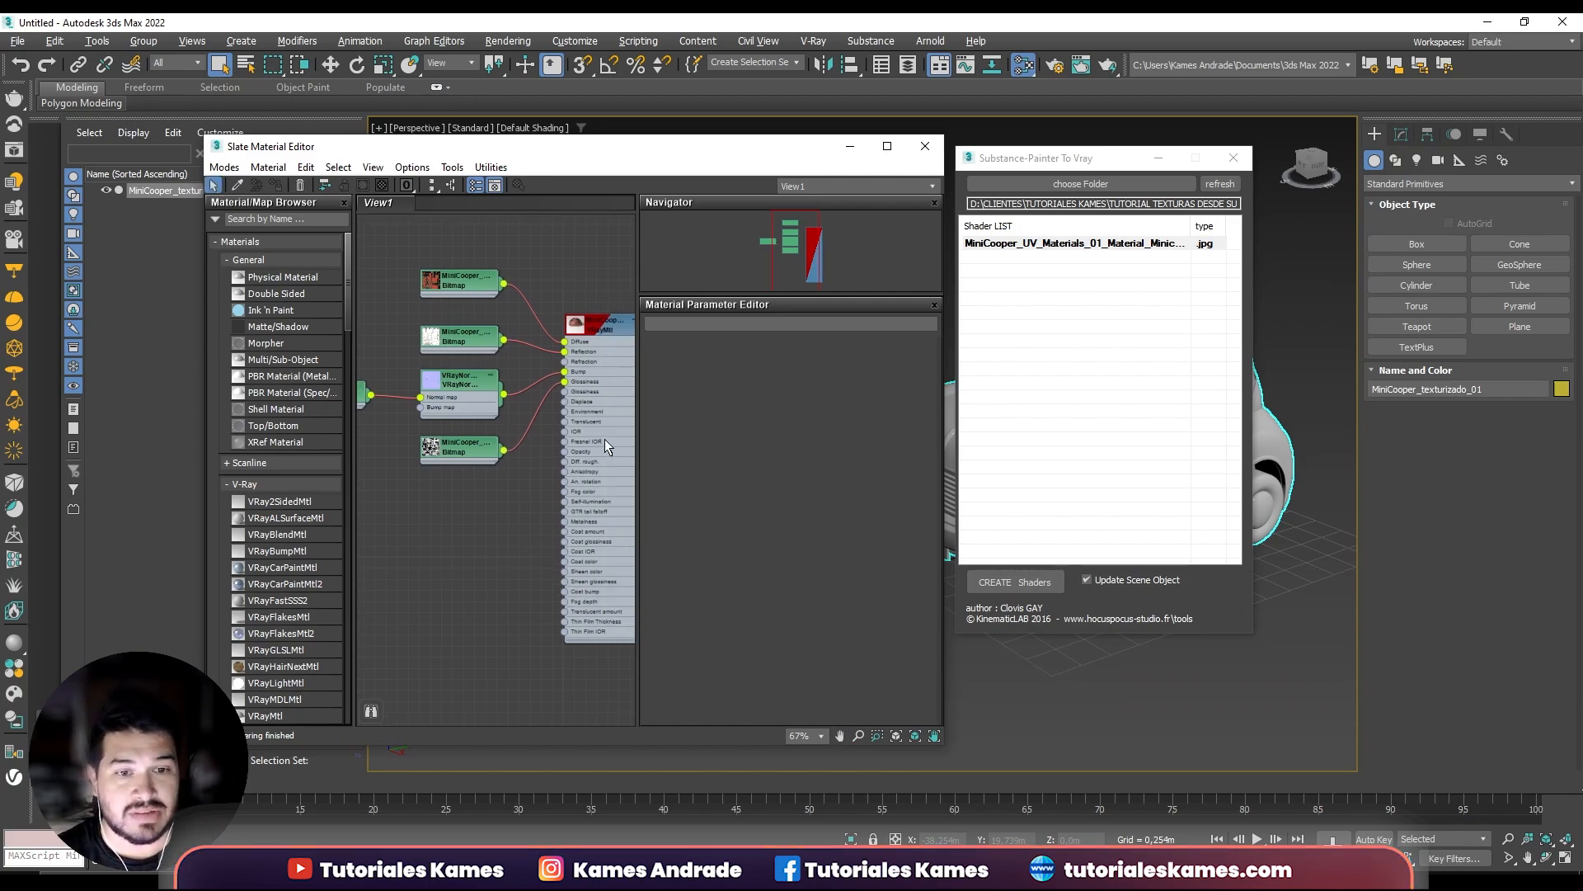
scroll(571, 444, up, 3)
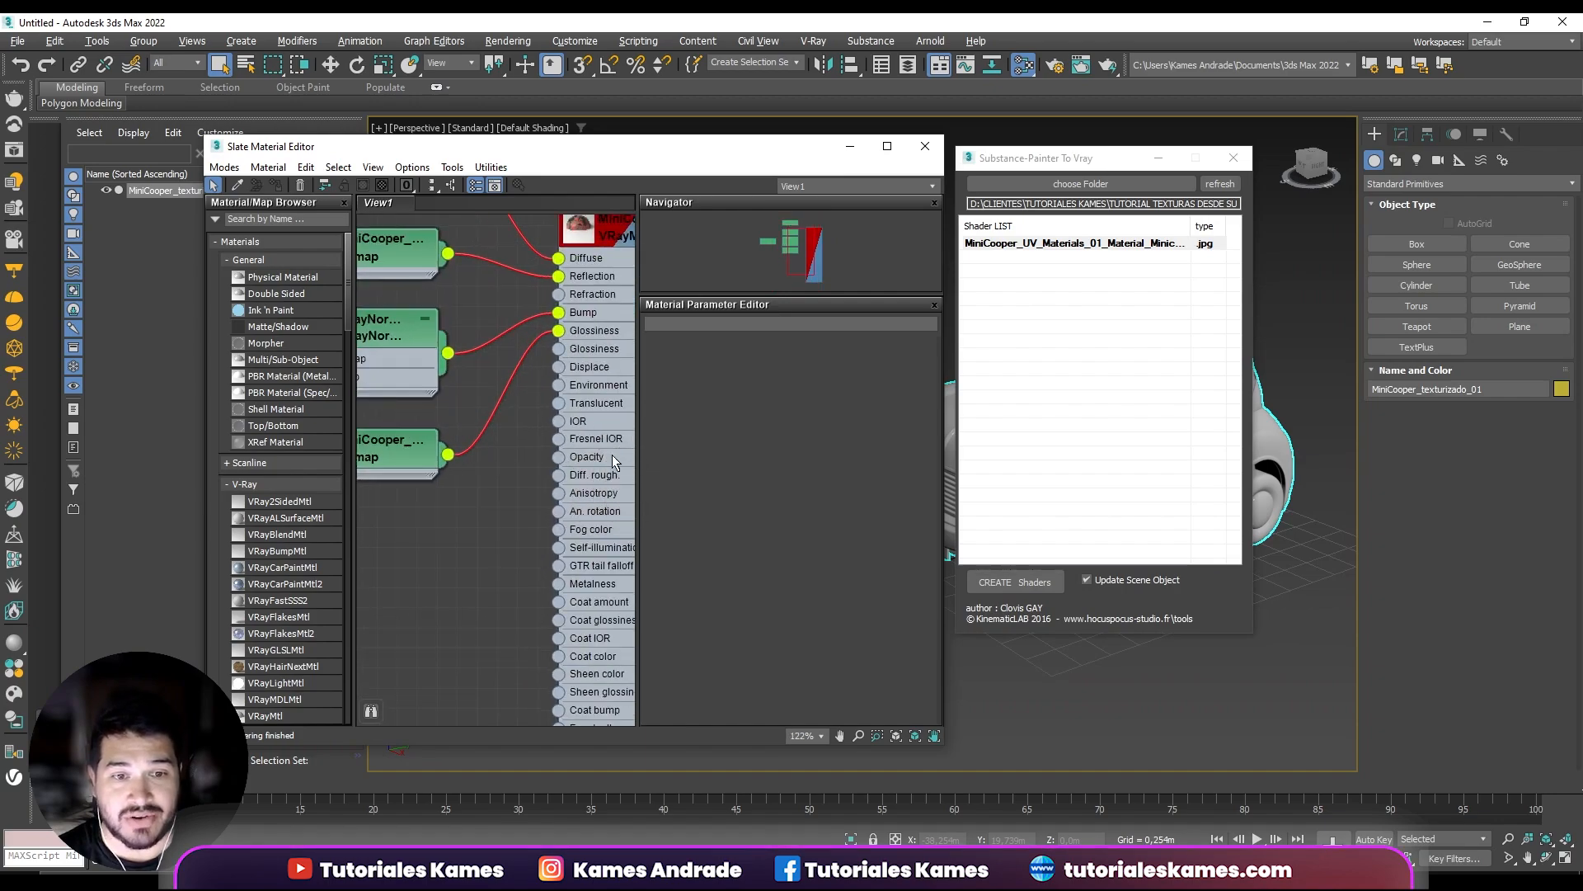
scroll(536, 487, down, 3)
middle_drag(444, 548, 475, 496)
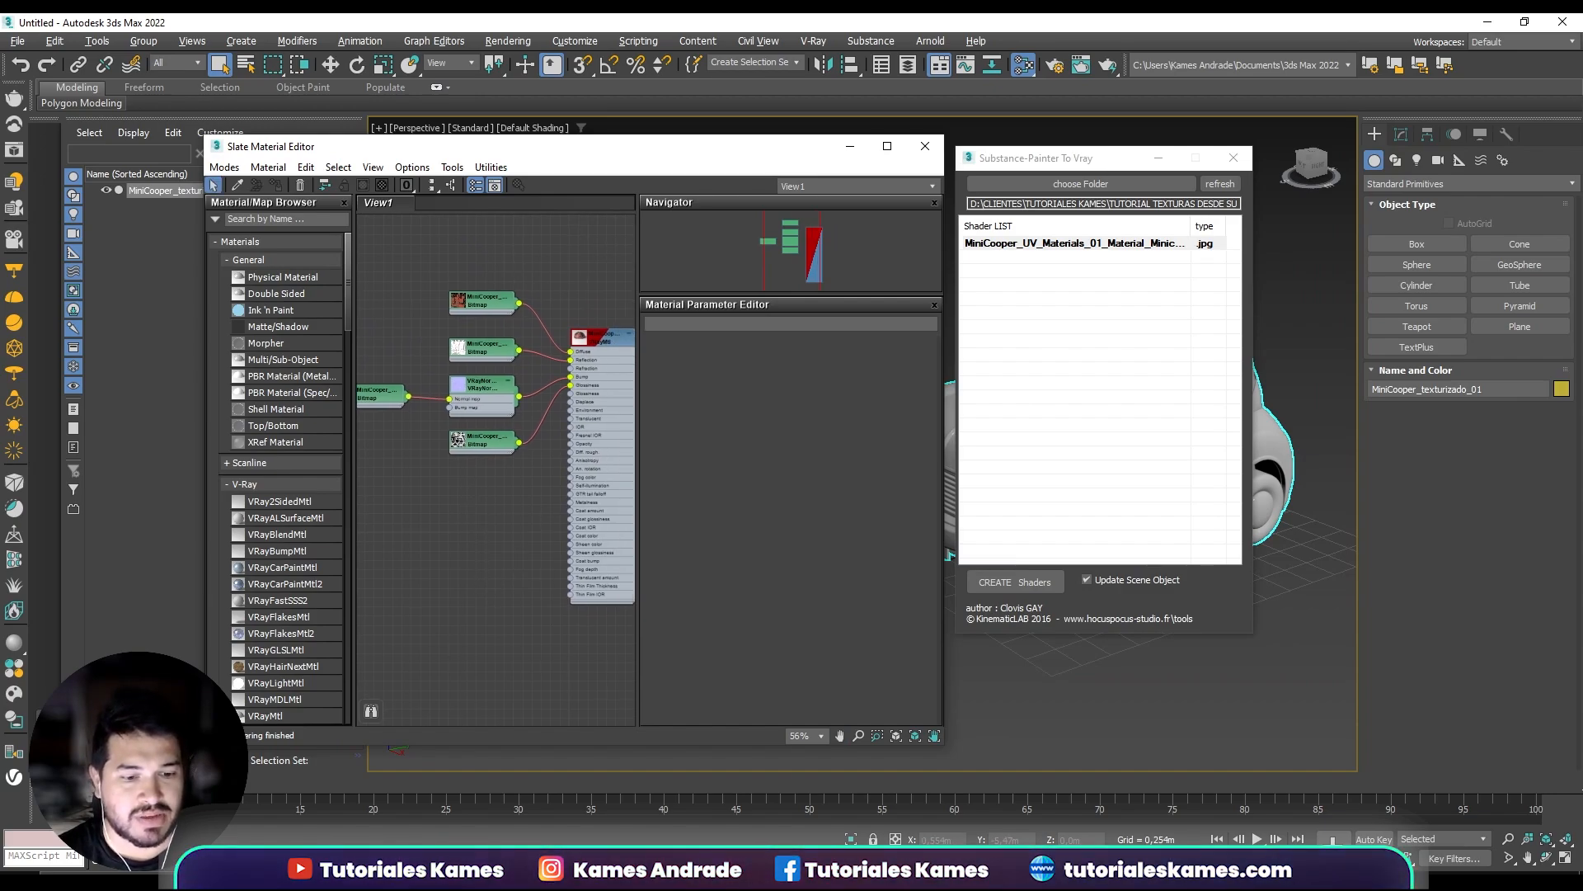
key(alt+Tab)
drag(608, 190, 798, 173)
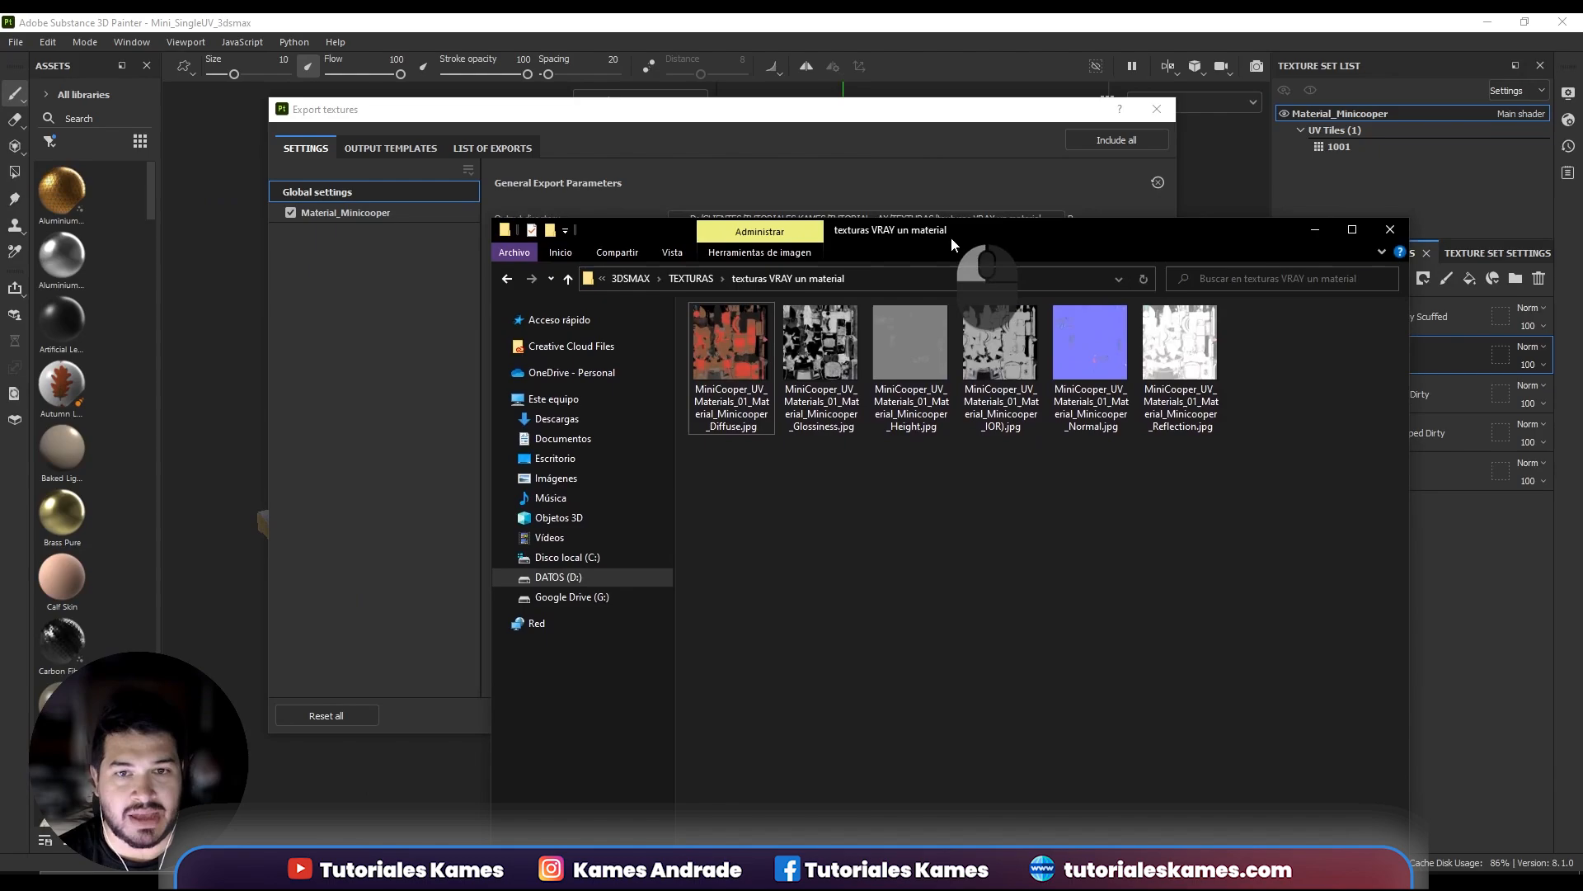
mouse_move(952, 236)
mouse_down()
mouse_move(848, 280)
mouse_move(755, 151)
mouse_up()
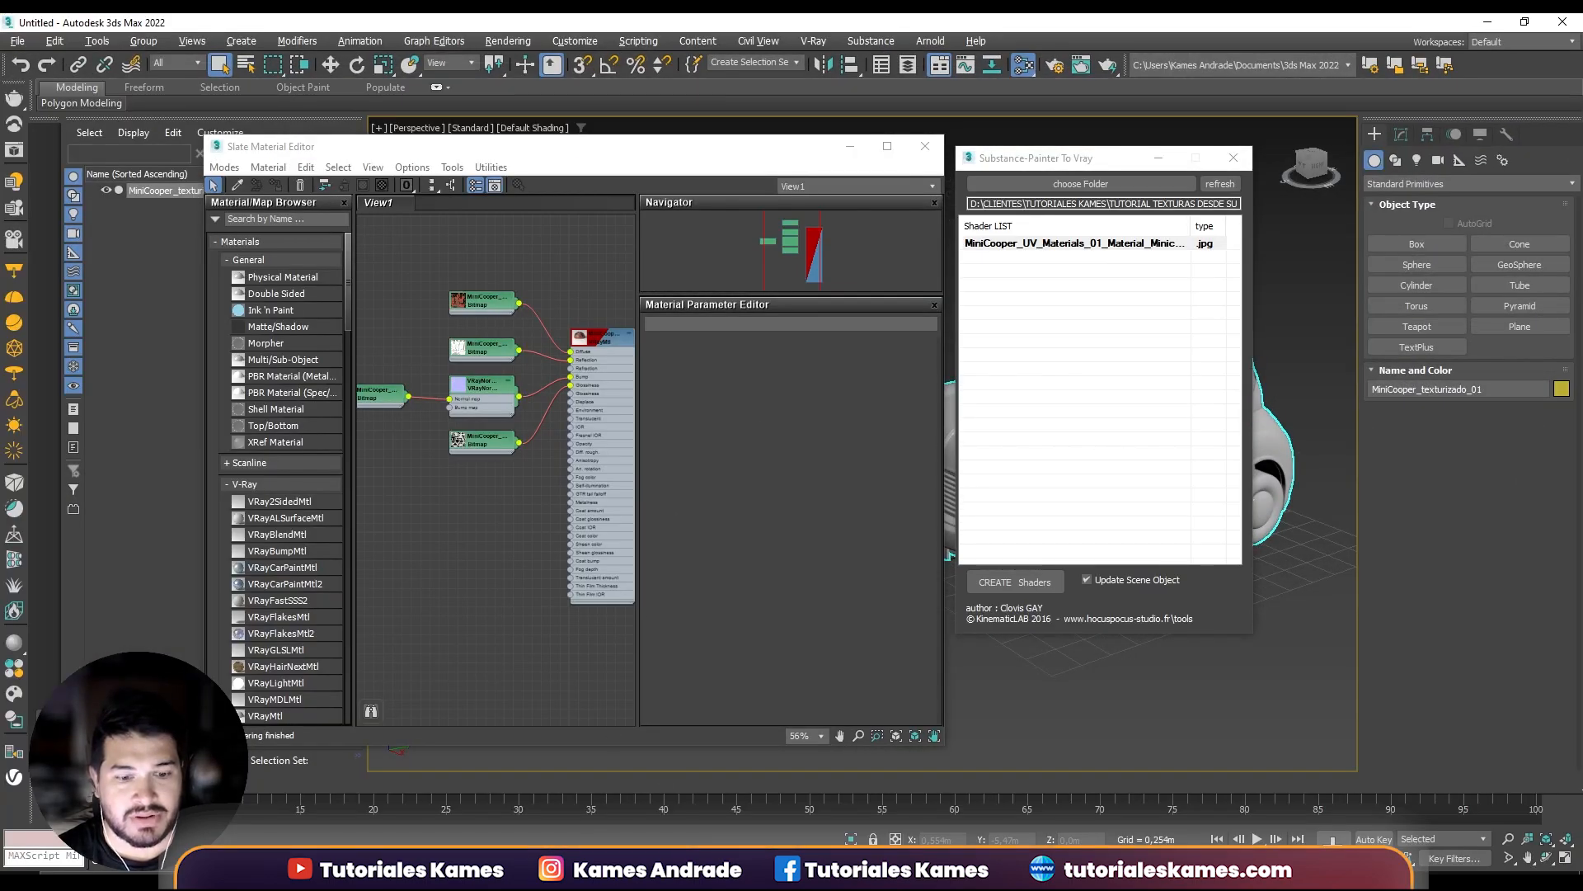
key(alt+Tab)
drag(883, 149, 1112, 175)
drag(1035, 297, 450, 505)
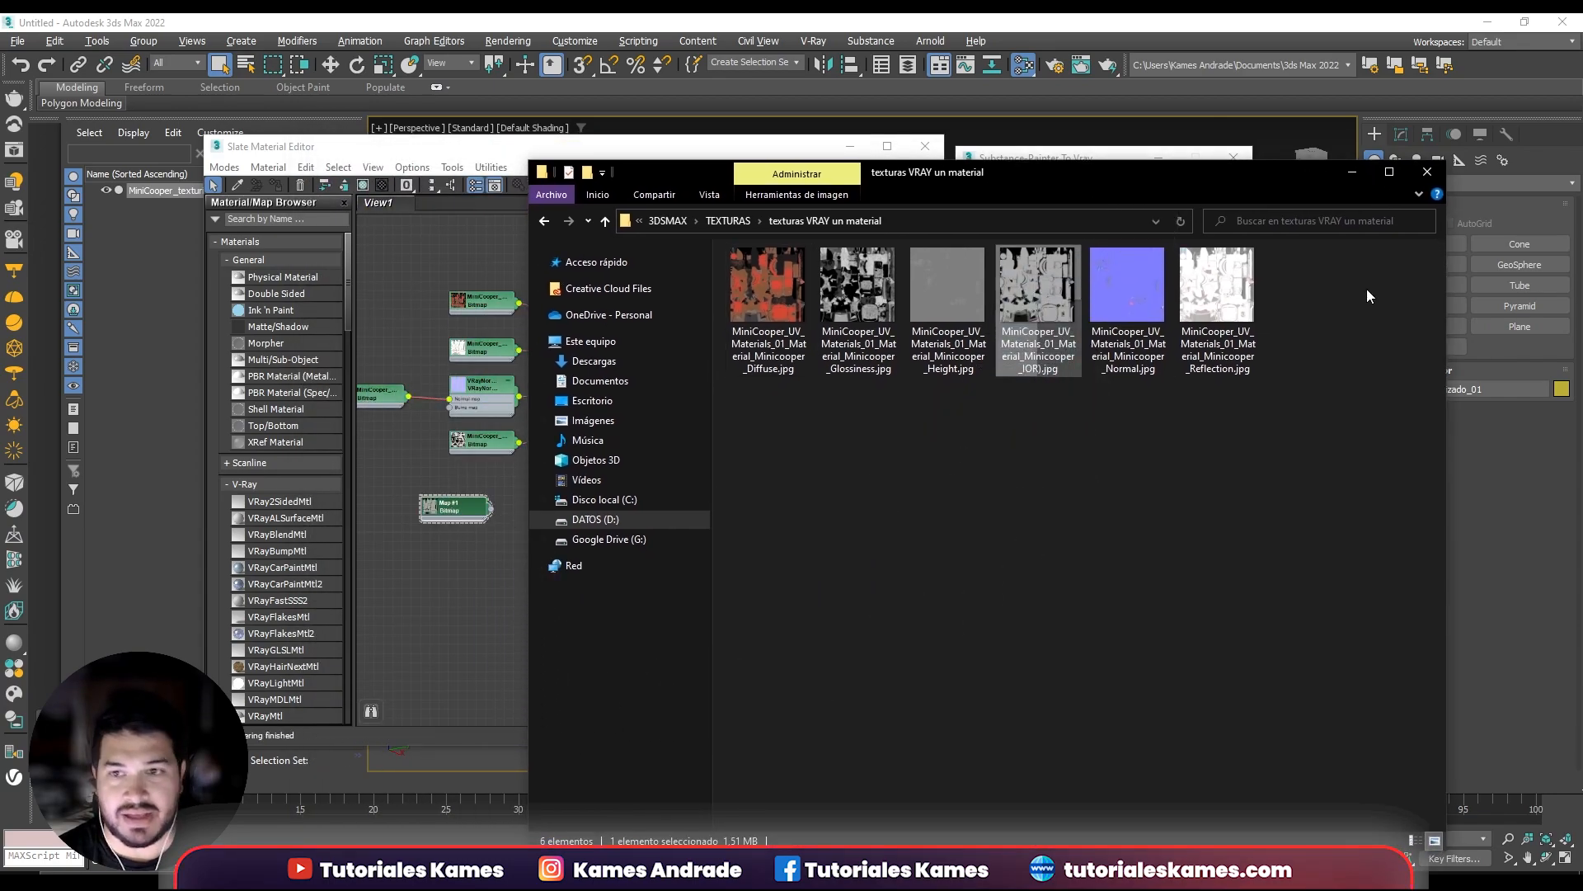
Connect the IOR bitmap to the VRayMtl's Fresnel IOR input, align its node under the other maps, and close the Substance-Painter To Vray script.
click(1351, 172)
drag(463, 507, 569, 434)
drag(483, 499, 490, 491)
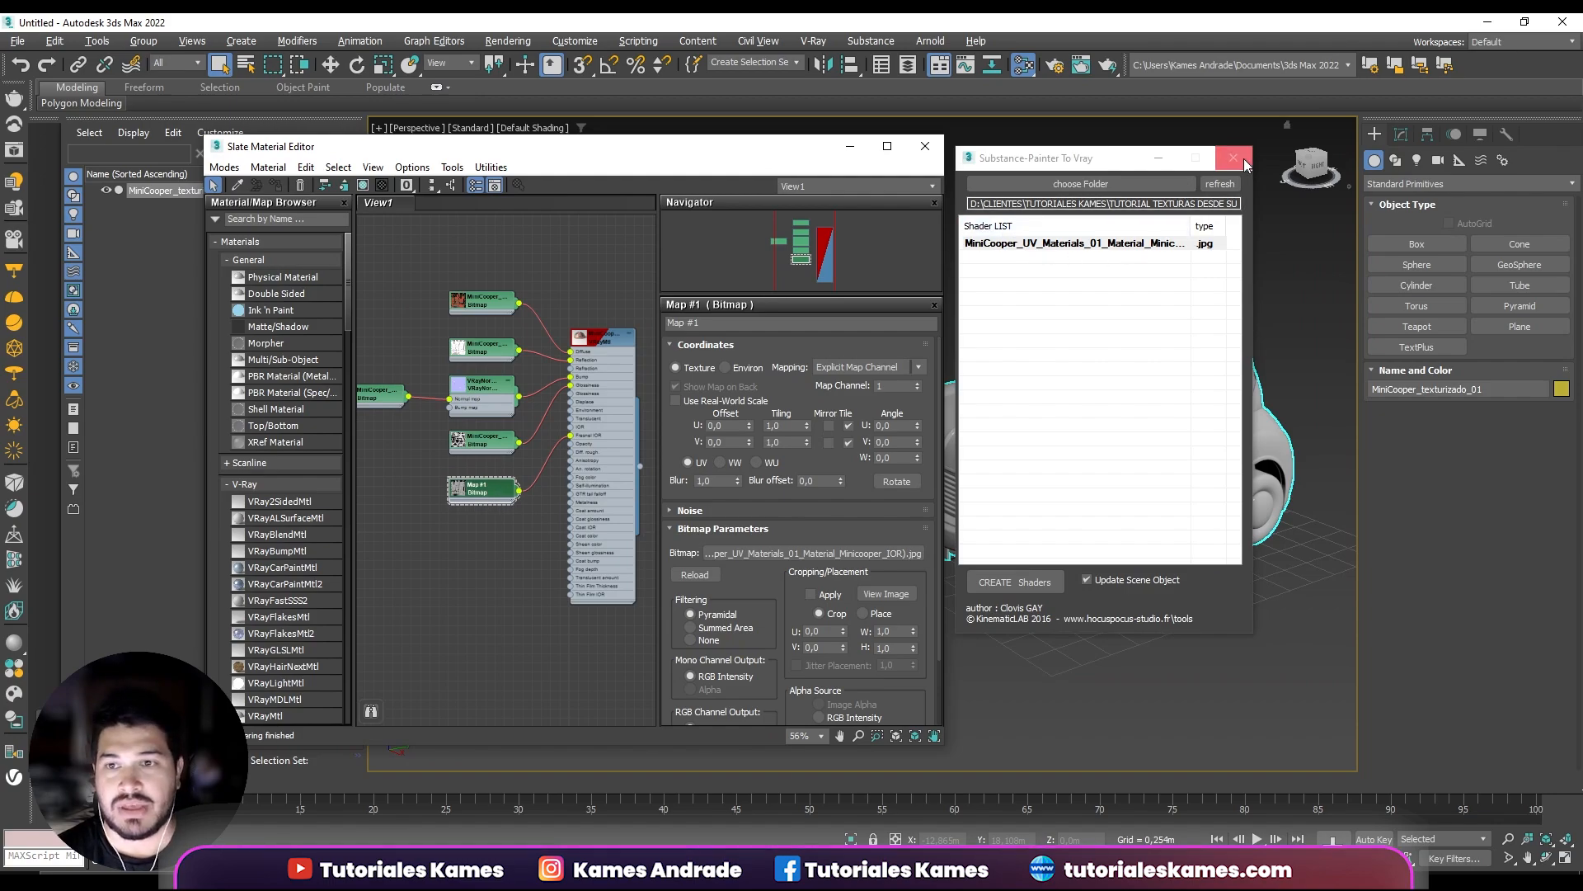
click(1235, 159)
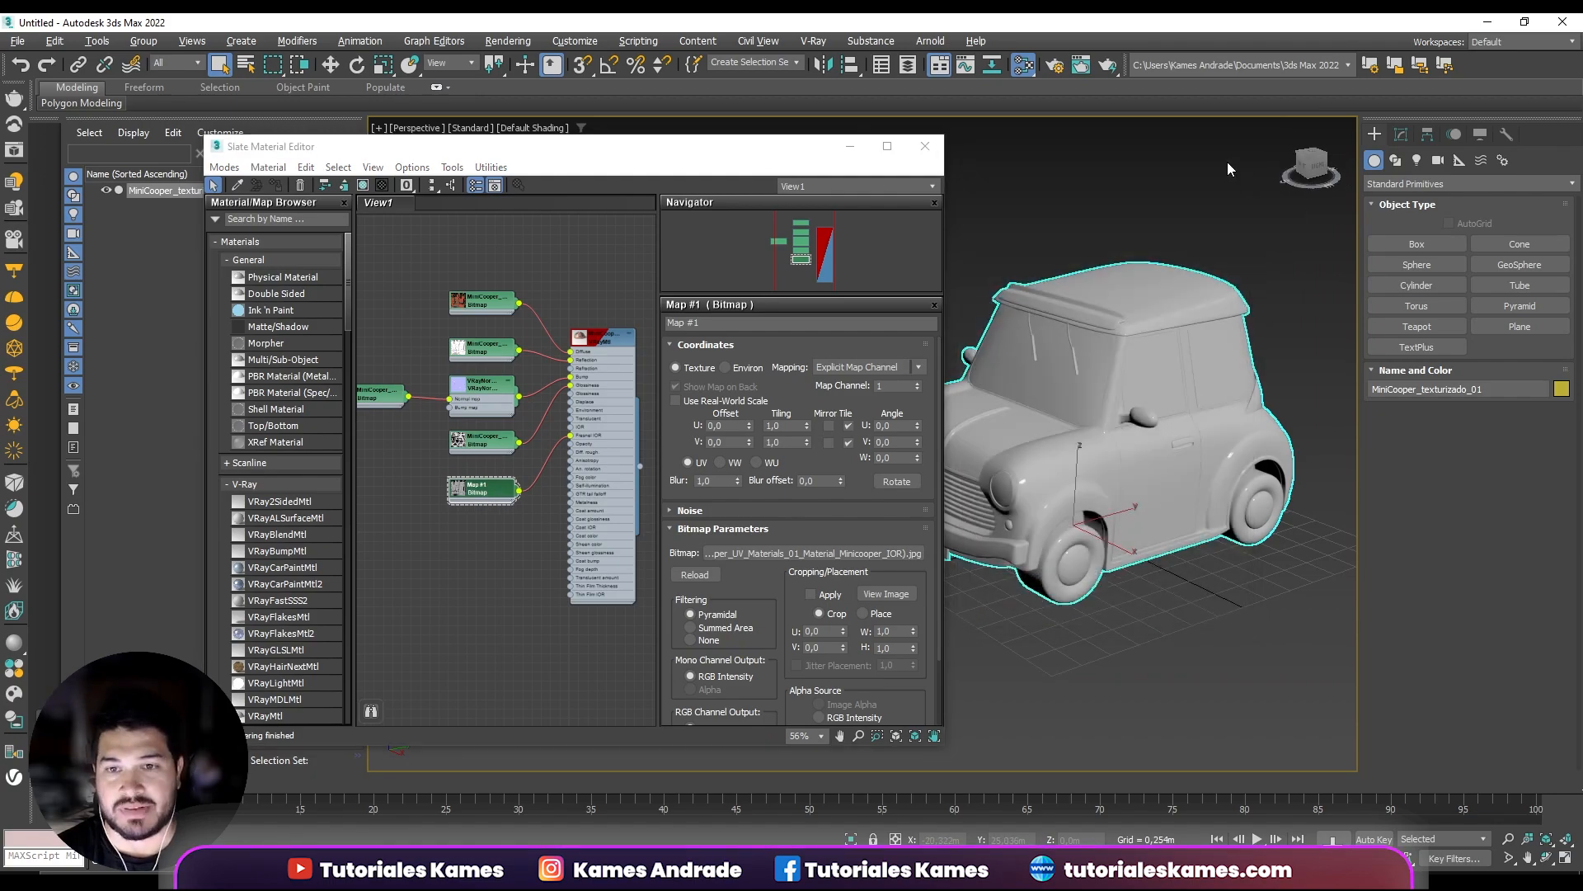
Assign the MiniCooper VRayMtl material to the car model and move the material editor aside to uncover the car.
double_click(600, 338)
scroll(612, 348, up, 6)
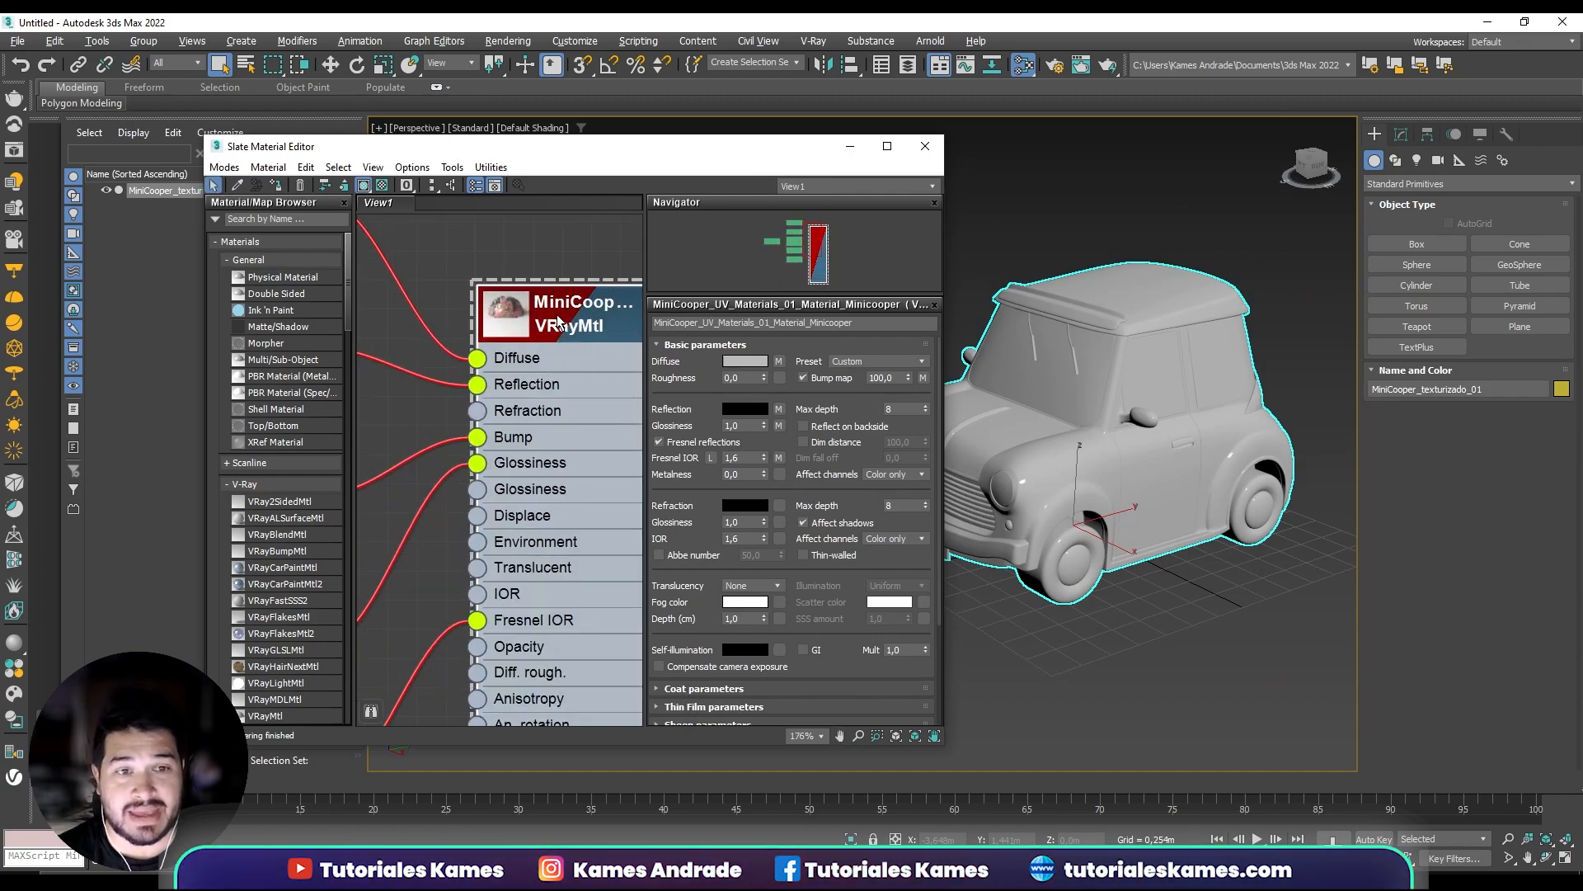
scroll(536, 330, down, 3)
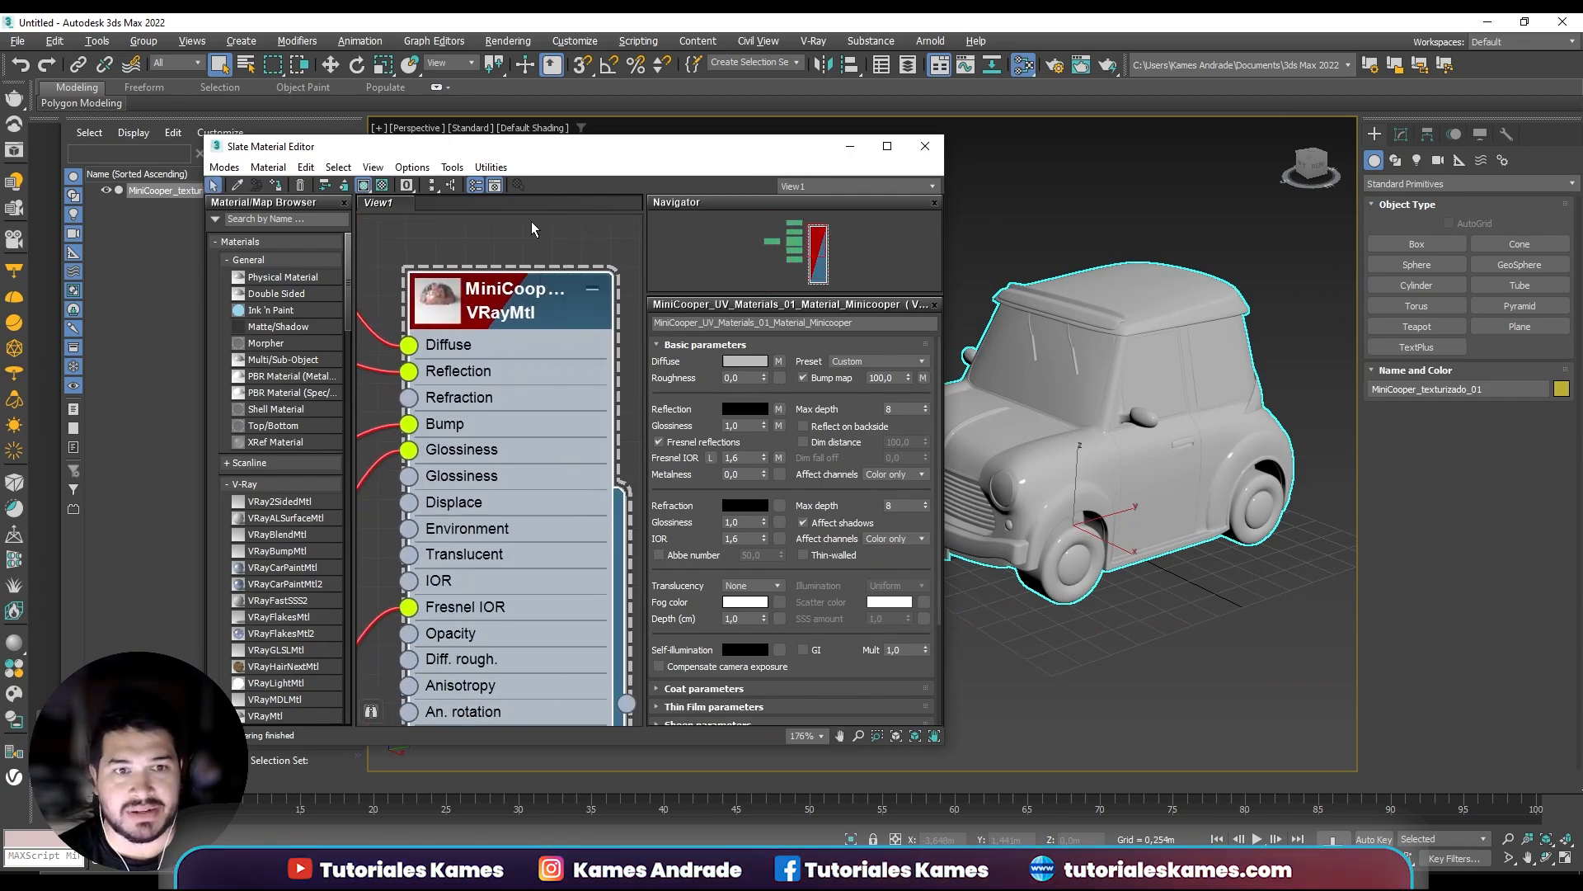
scroll(564, 409, down, 3)
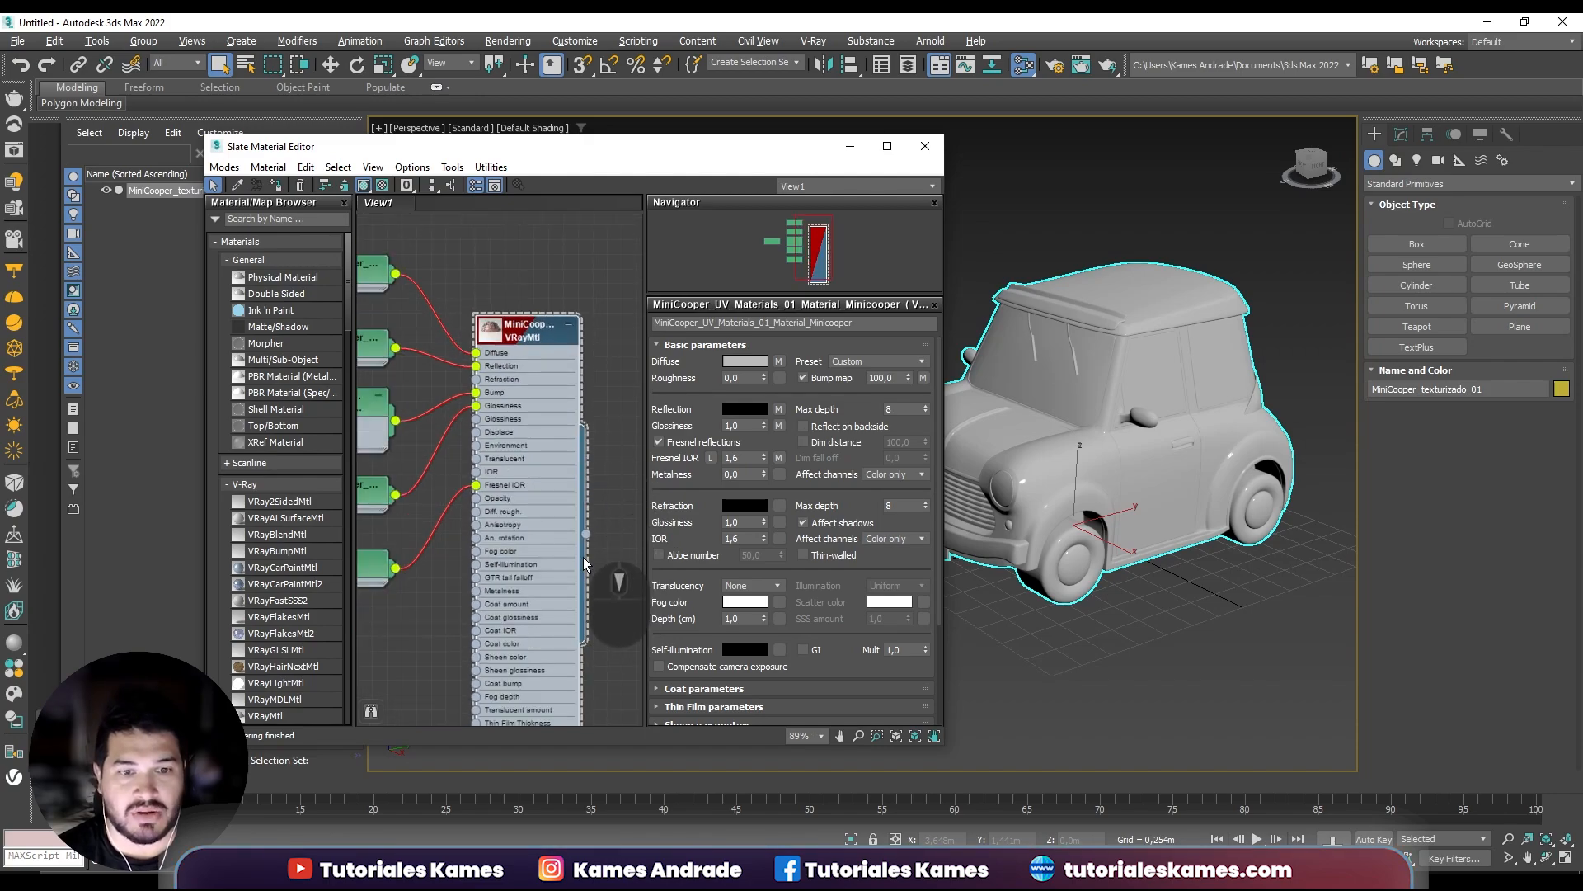
drag(759, 573, 1065, 405)
drag(808, 161, 657, 161)
middle_drag(1130, 472, 1021, 453)
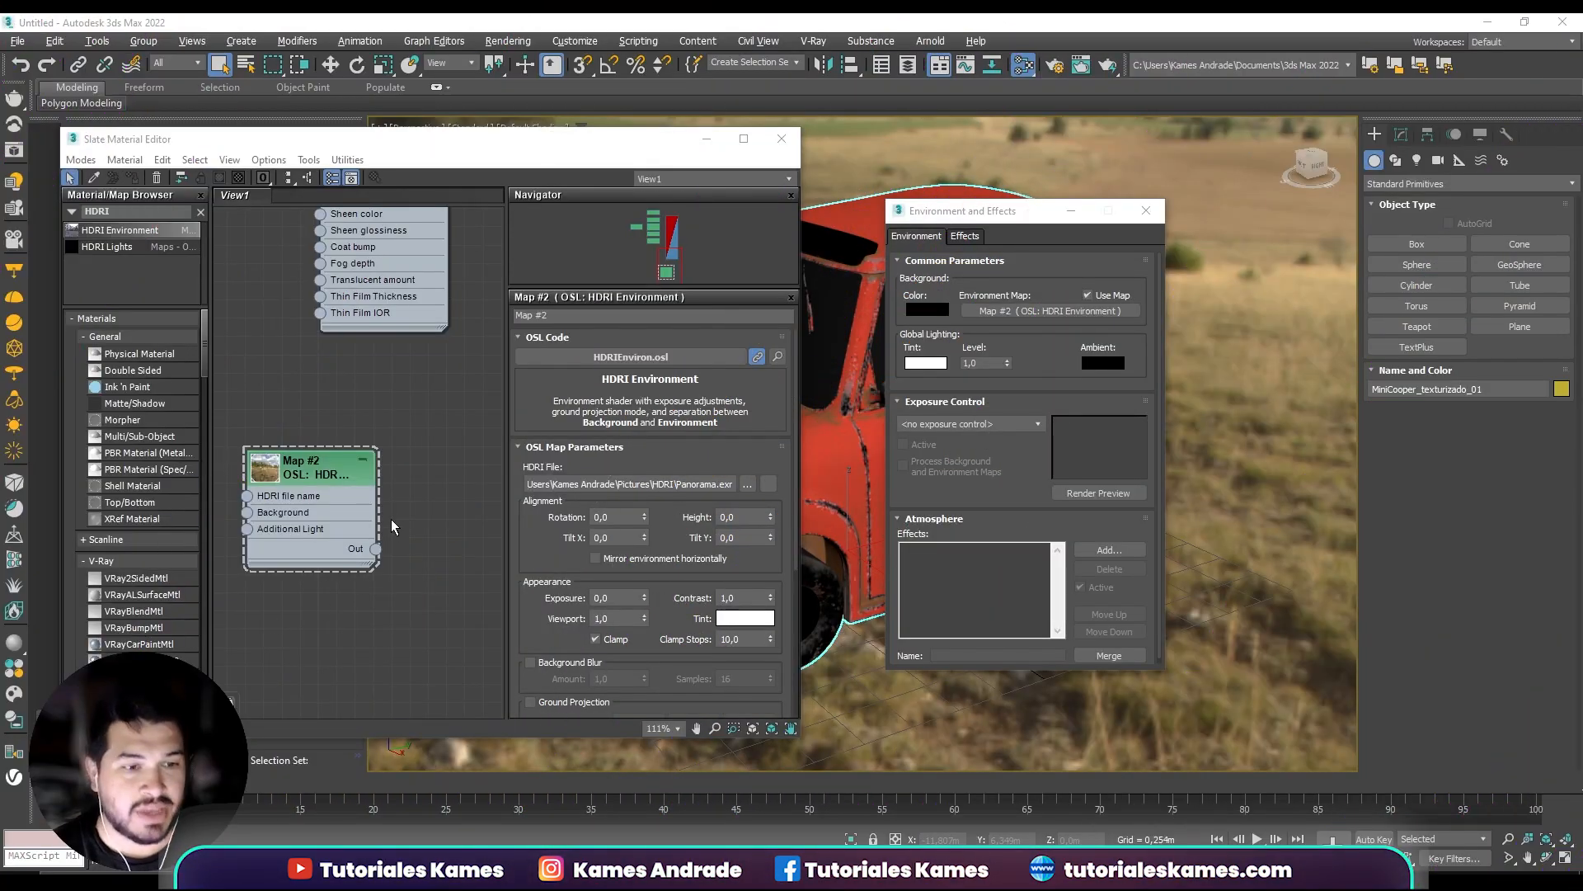
Check the HDRI Environment node against the scene's environment map, close Environment and Effects, and minimize the Slate Material Editor.
click(306, 469)
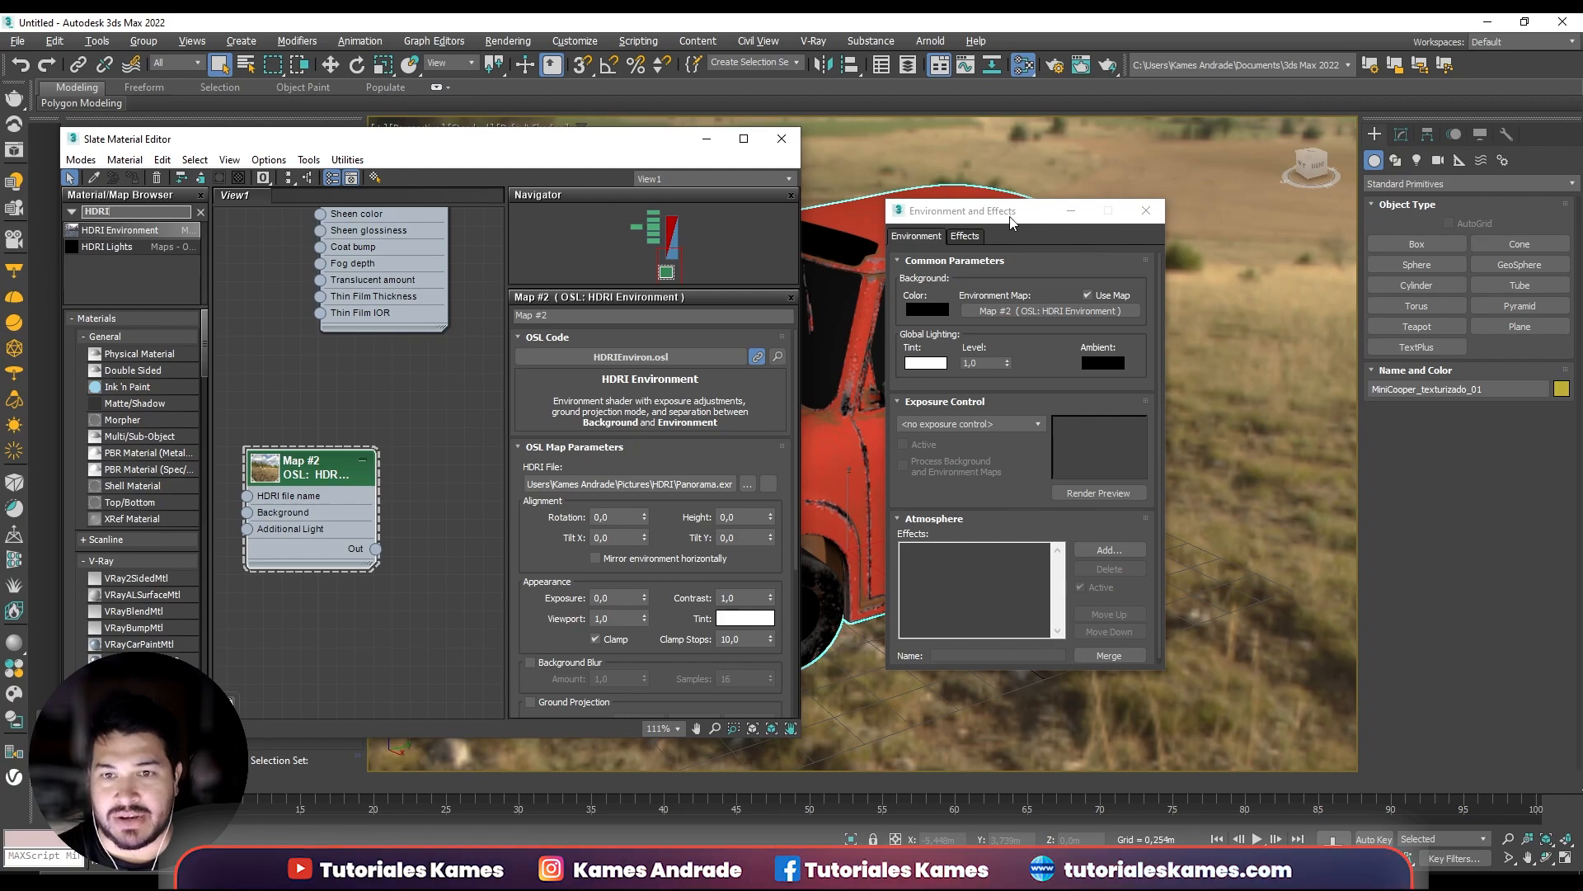
drag(998, 208, 948, 178)
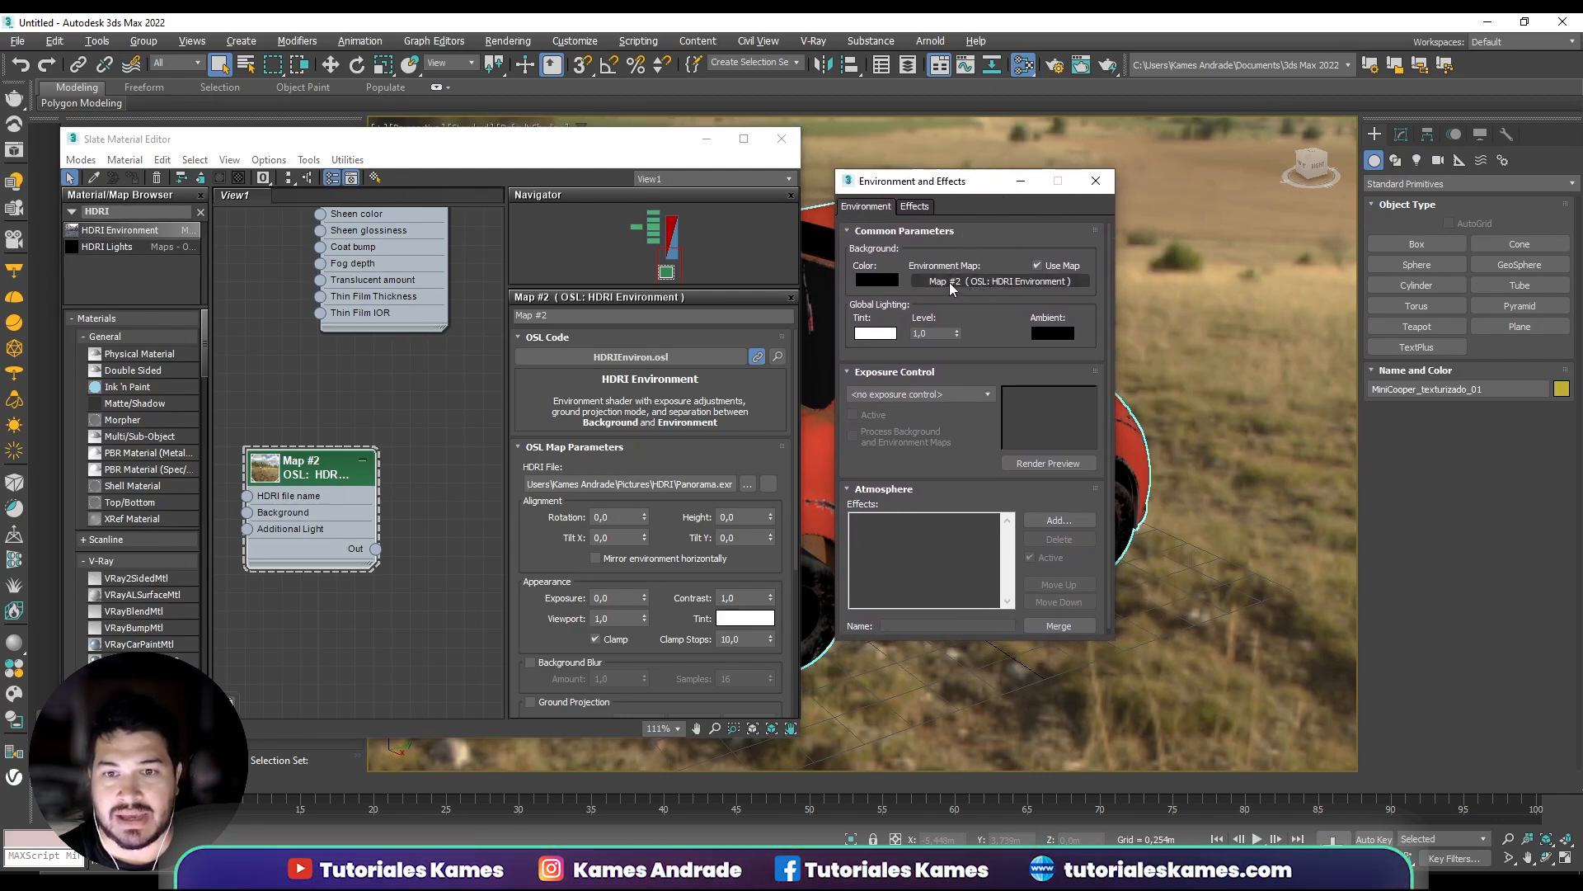
drag(375, 549, 432, 509)
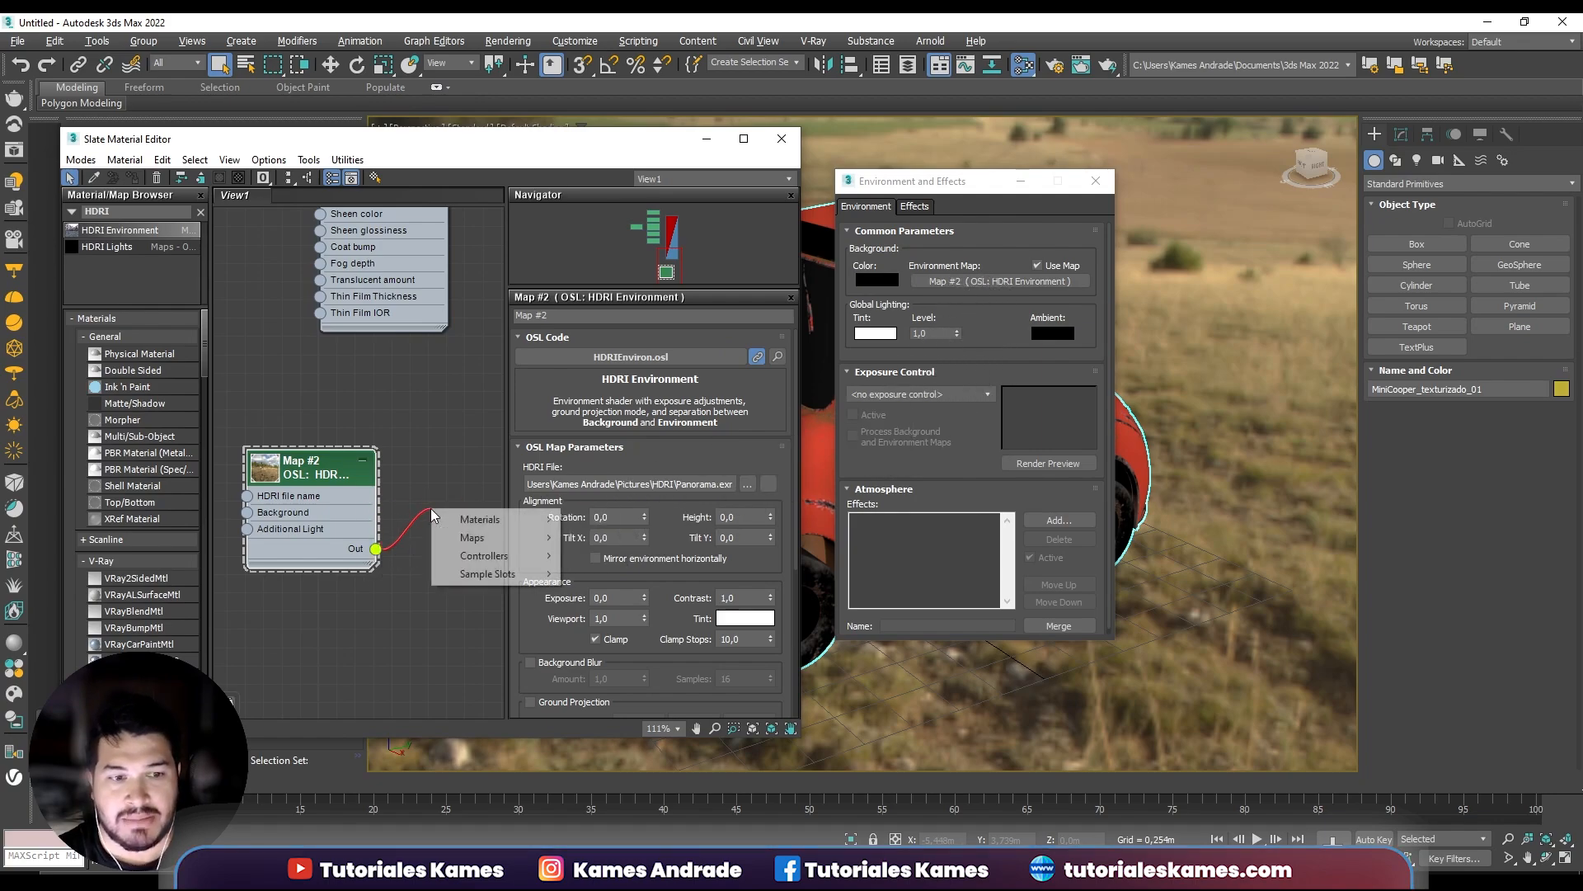
key(Escape)
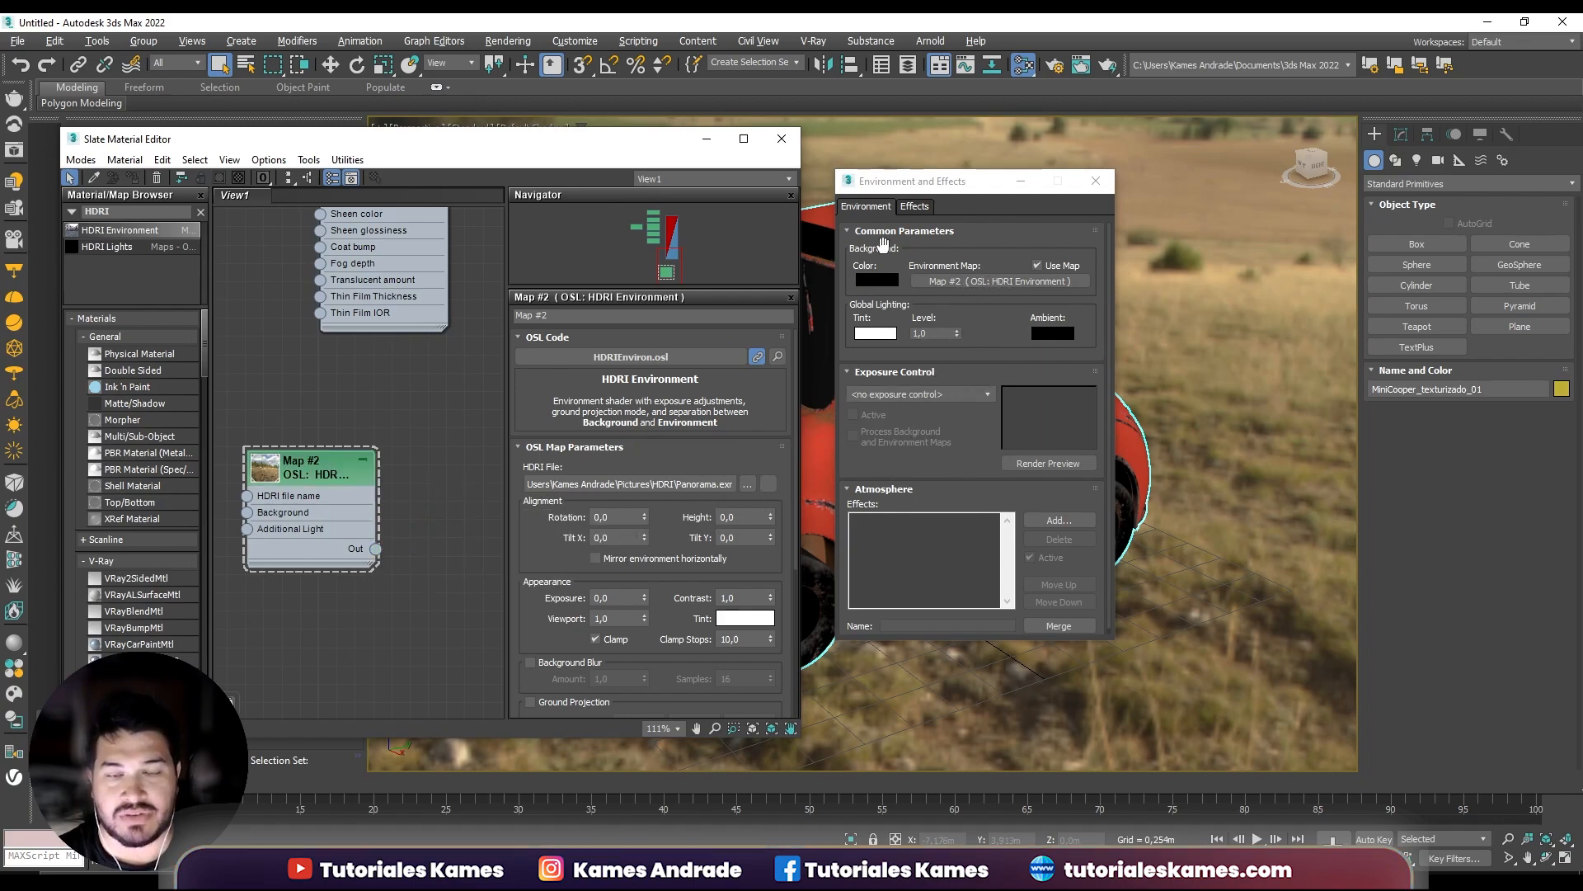
click(1096, 182)
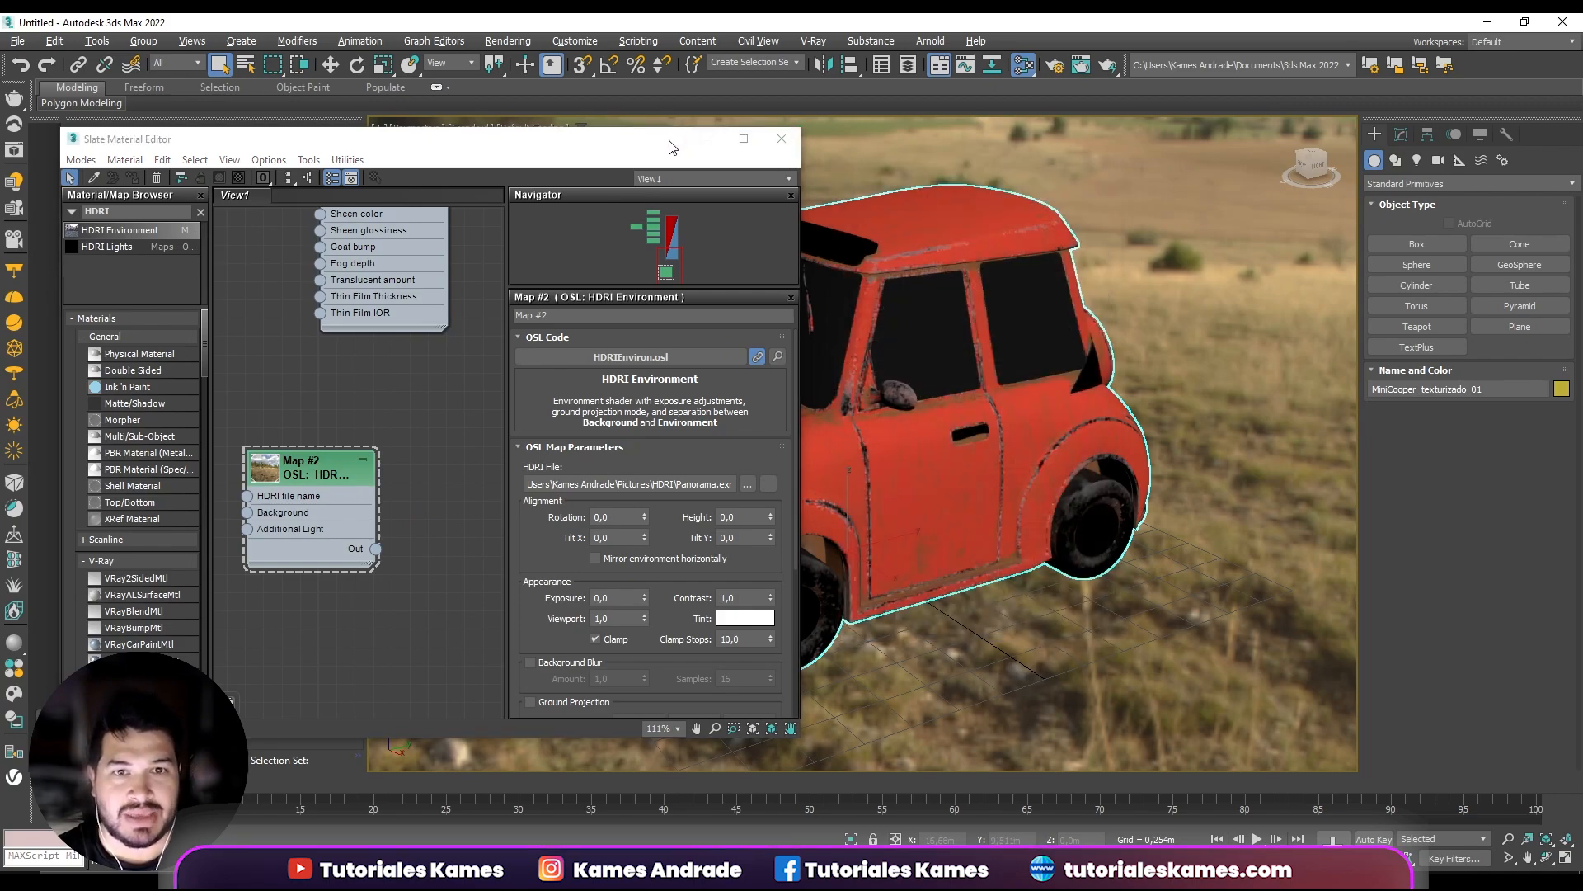
click(707, 151)
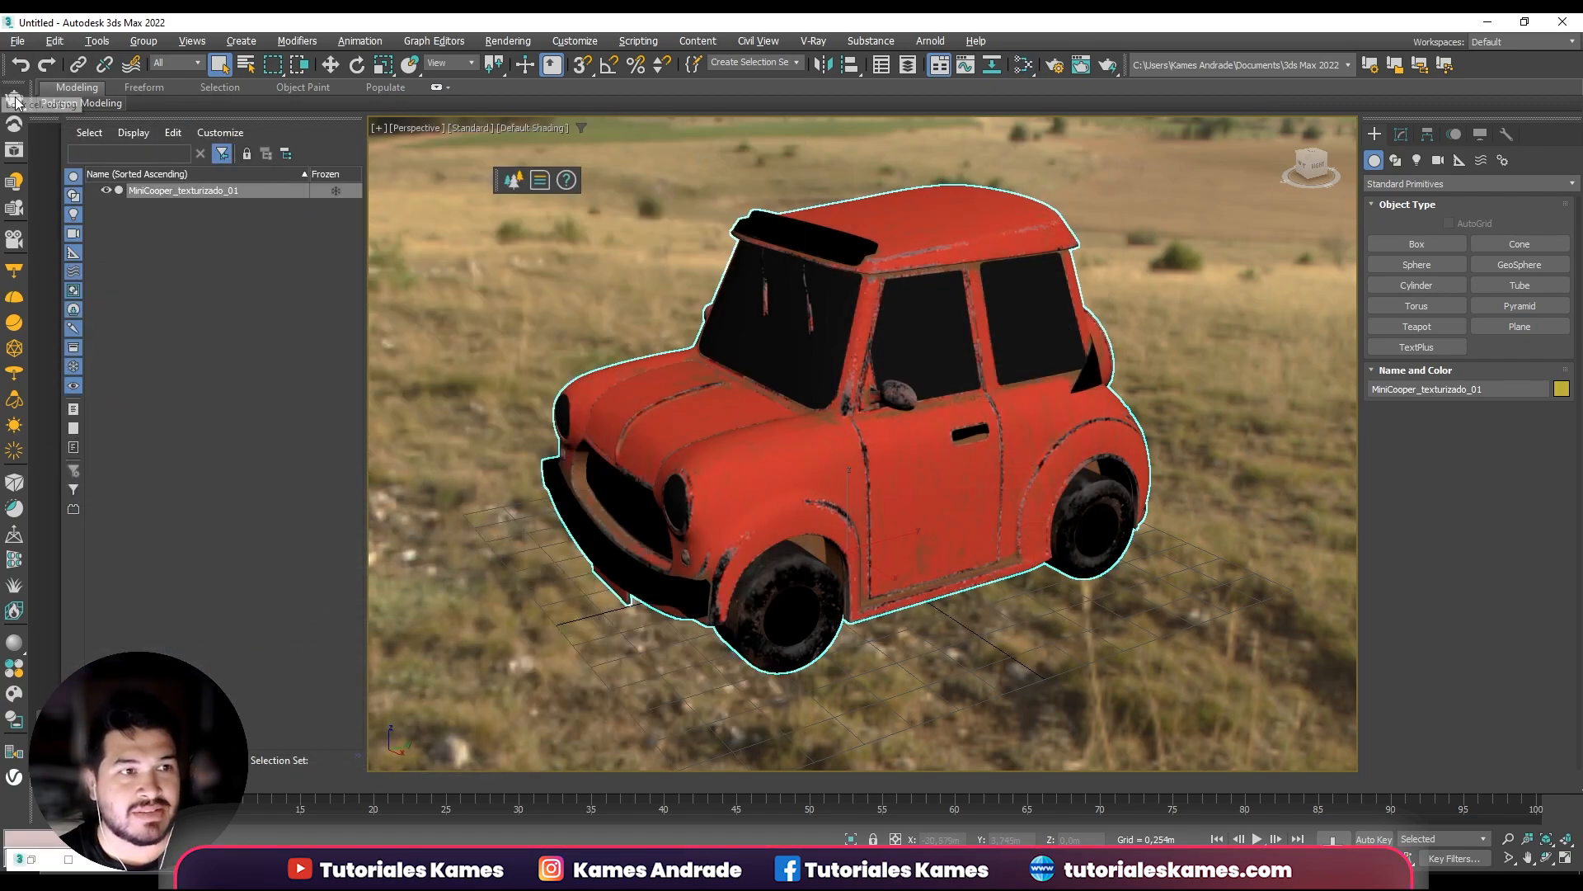
Render the Mini with V-Ray, start interactive rendering, and hide the frame buffer's layers and history areas.
key(shift+q)
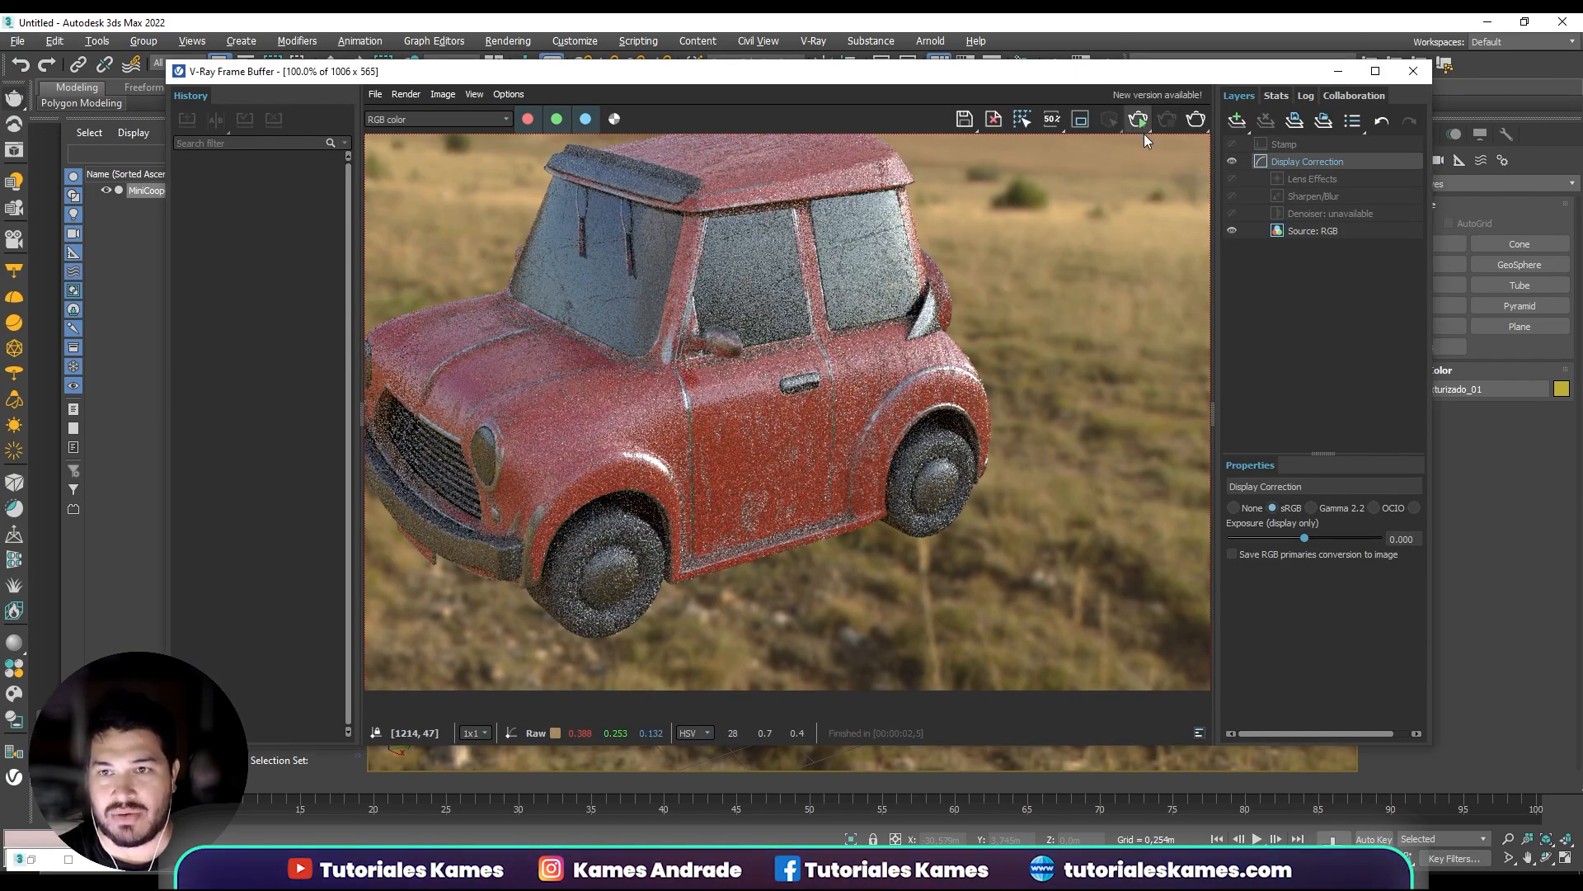
click(1142, 123)
drag(1431, 298, 1130, 306)
drag(912, 423, 1127, 451)
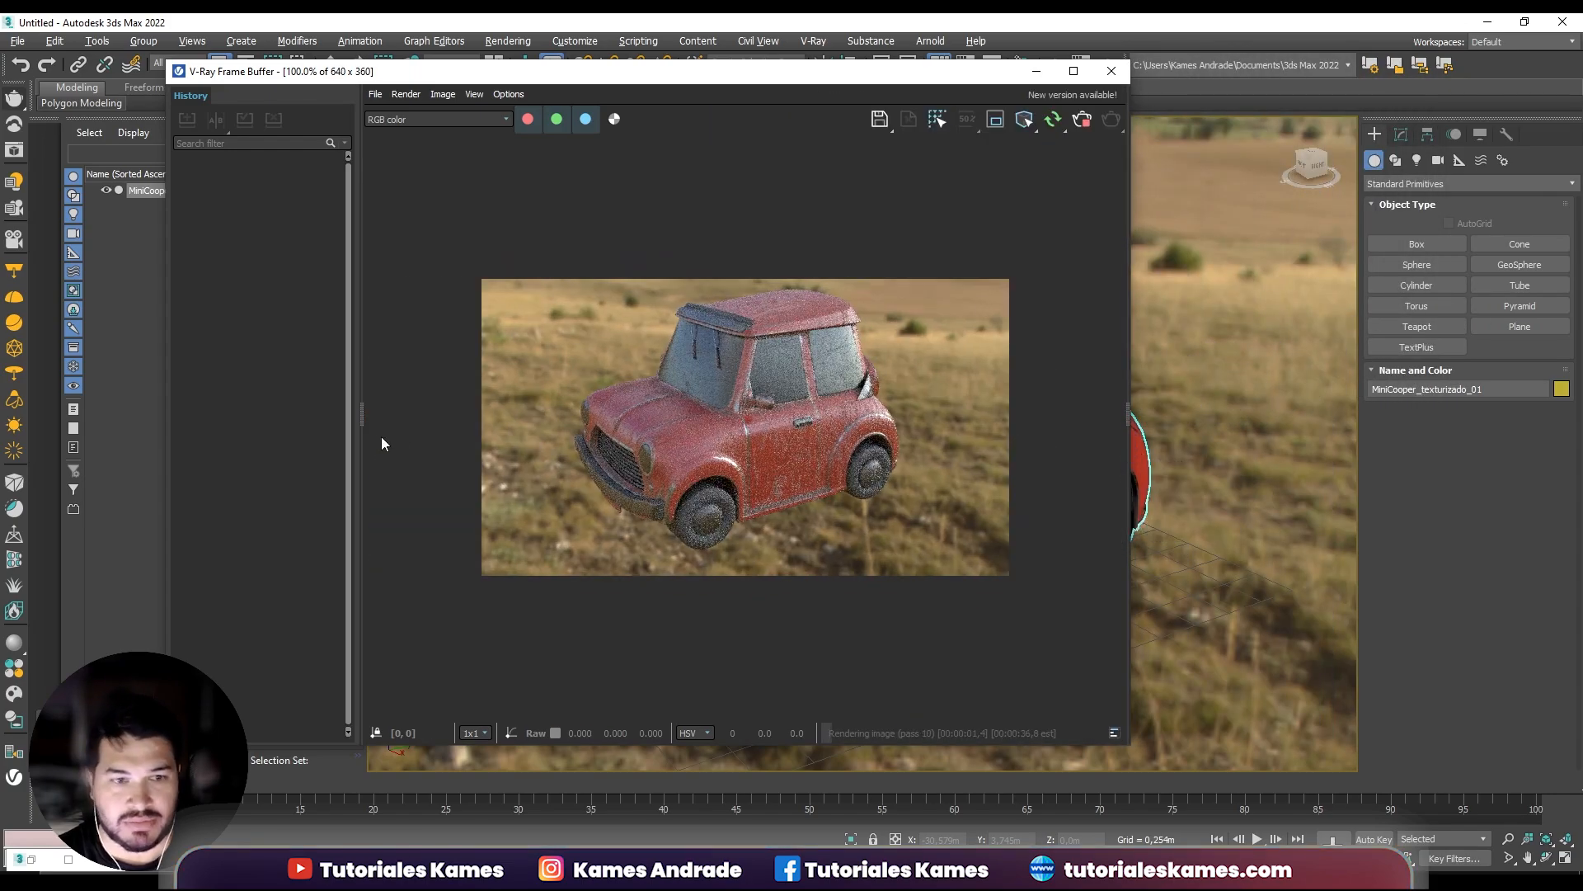
drag(362, 416, 175, 420)
scroll(638, 413, up, 2)
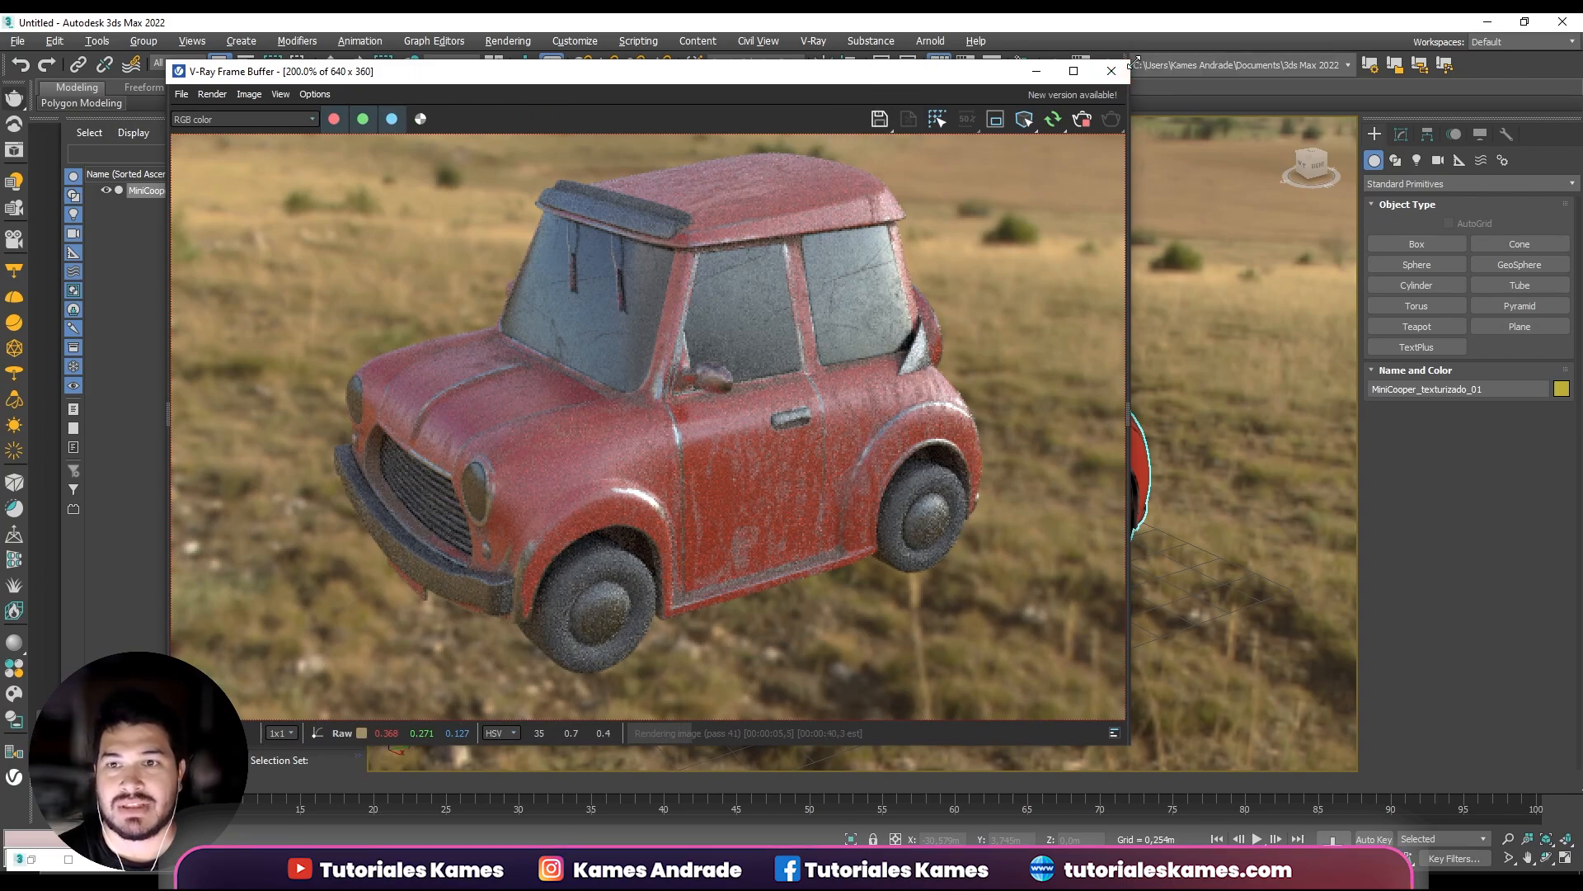
Shrink the V-Ray Frame Buffer beside the viewport and reframe the car closer to check the textures in the interactive render.
drag(1128, 62, 806, 129)
scroll(602, 363, down, 4)
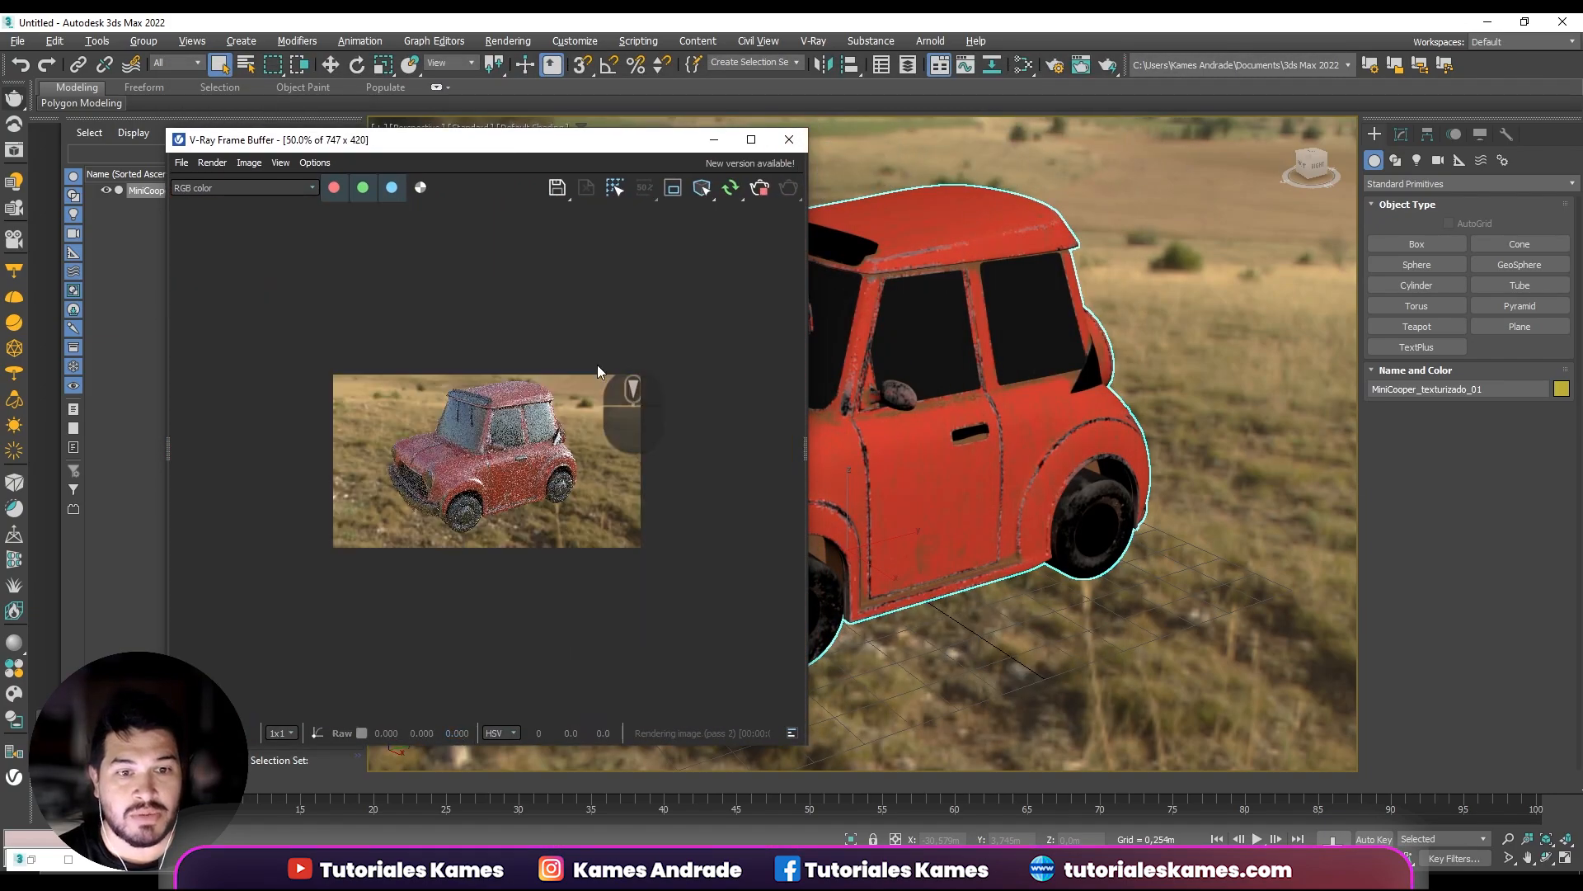
scroll(824, 459, up, 2)
scroll(632, 454, up, 4)
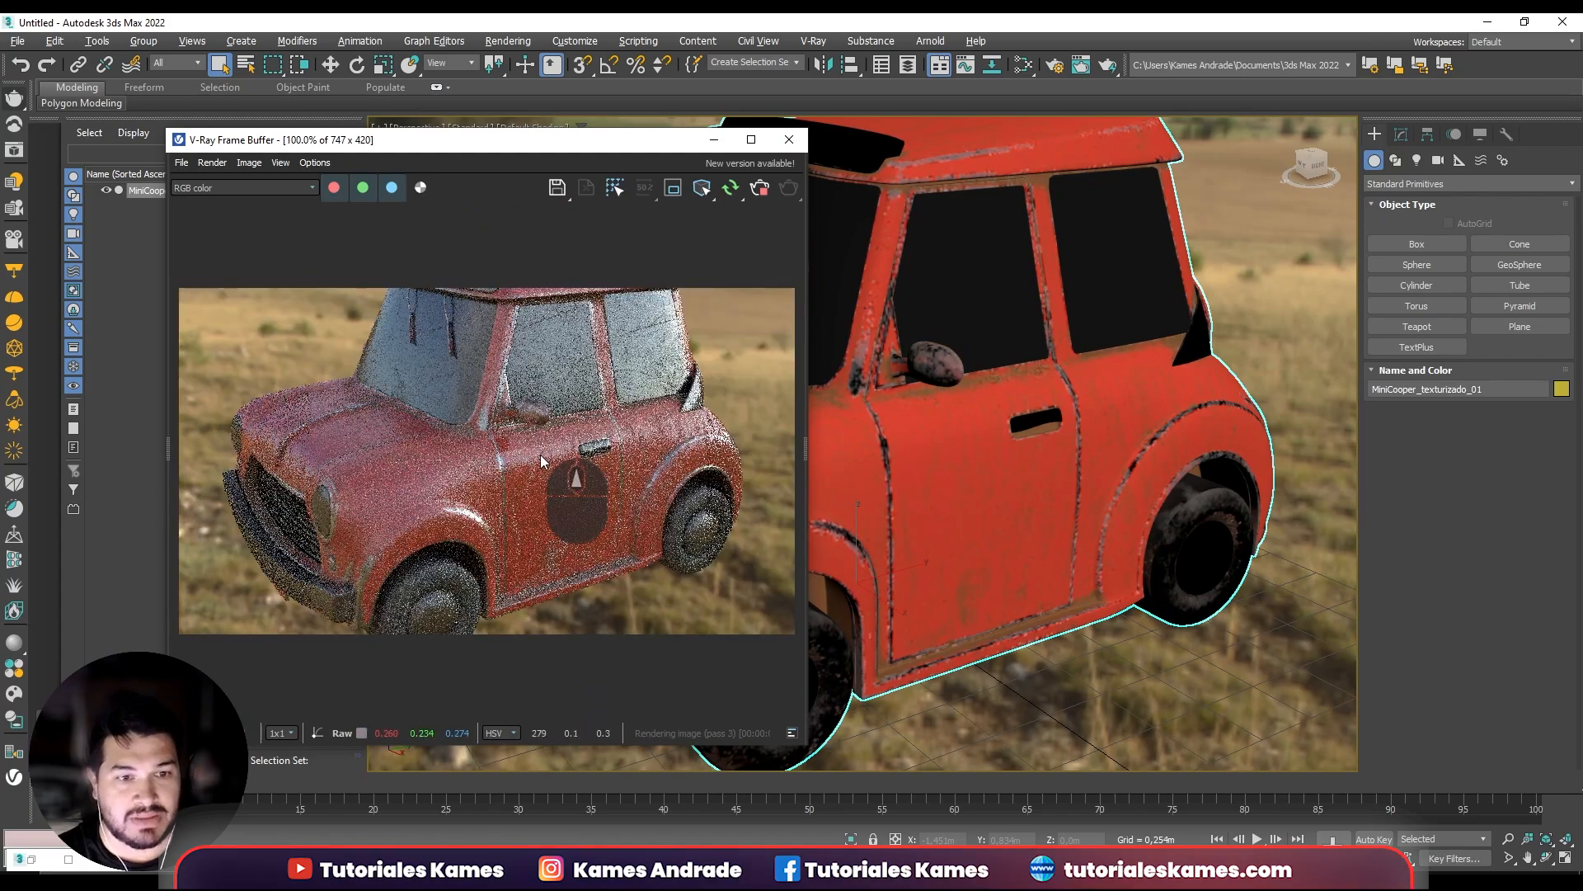
scroll(541, 454, down, 2)
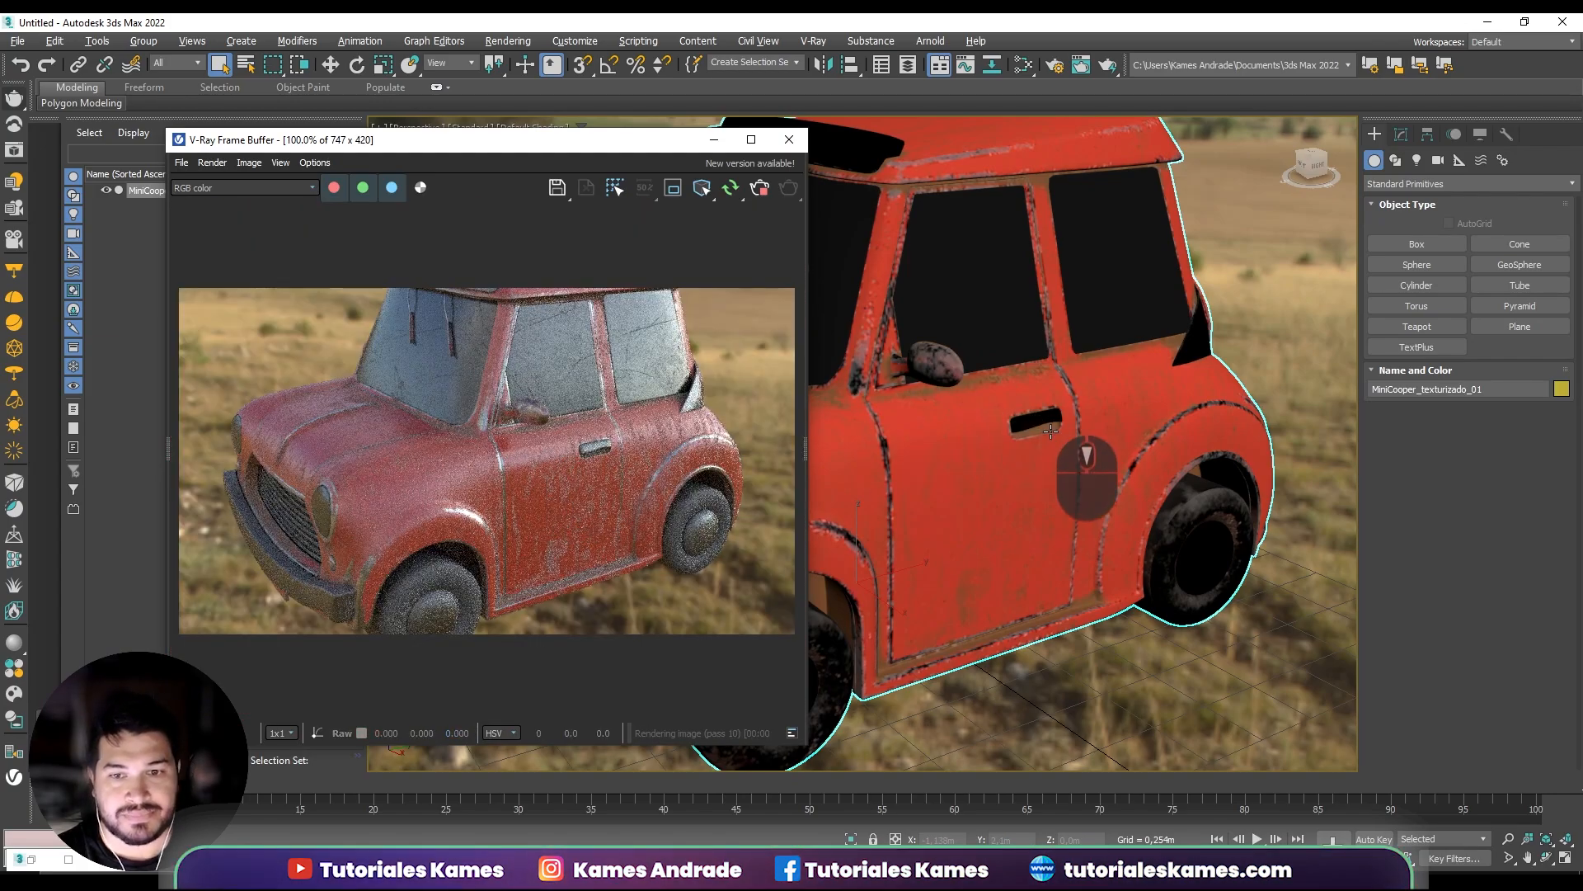
alt+middle_drag(1049, 435, 1083, 467)
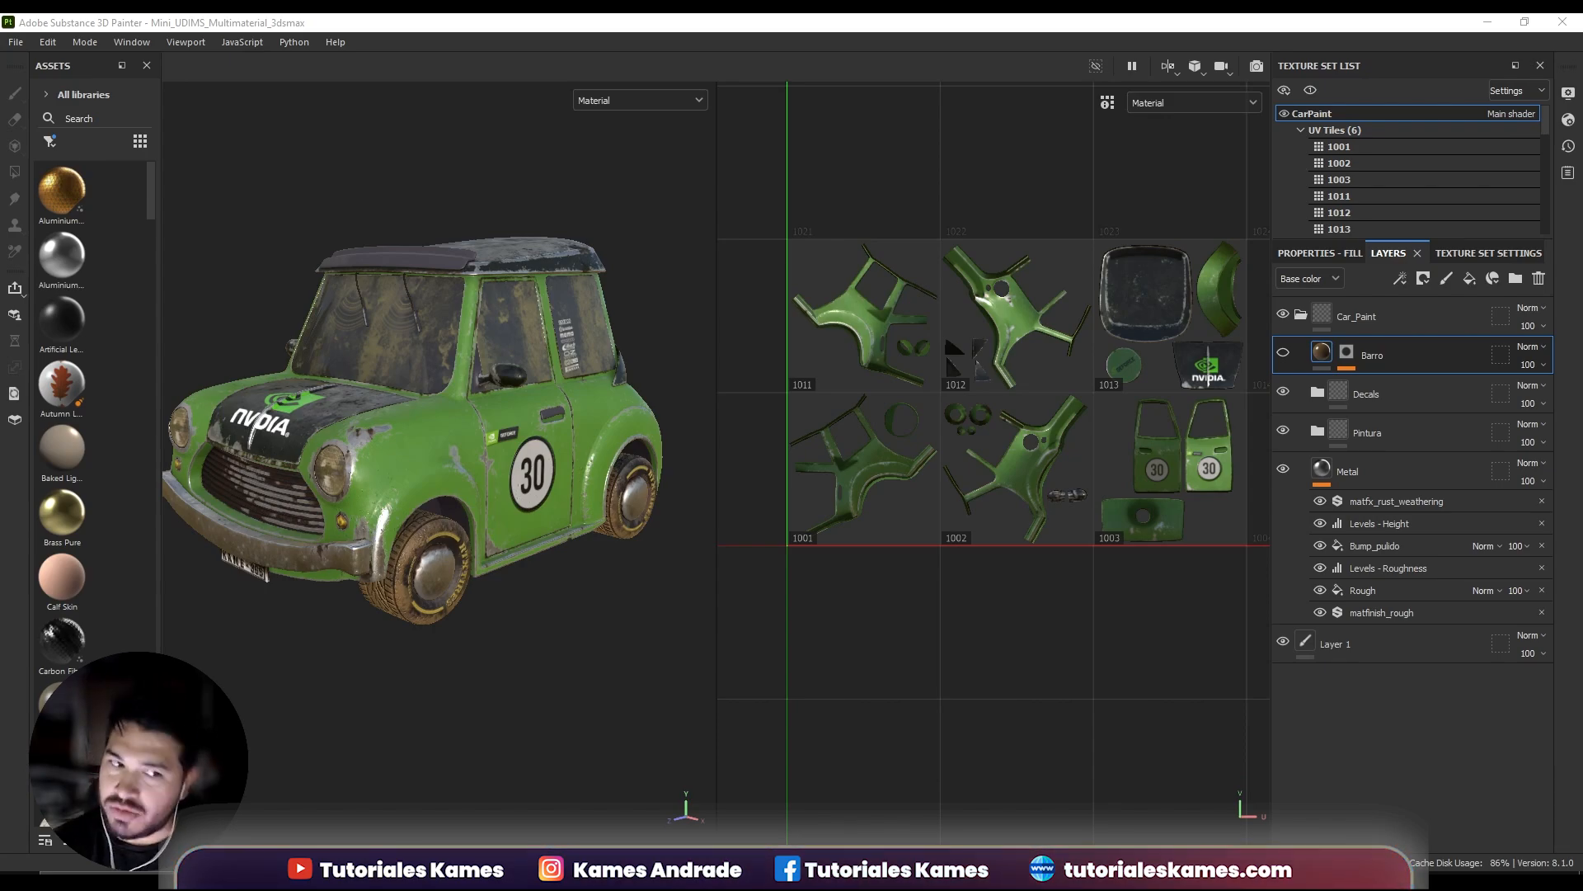
In the Substance 3D Painter project Mini_UDIMS_Multimaterial_3dsmax, collapse the texture sets' UV tile lists and toggle CarPaint's visibility off and on.
scroll(230, 531, up, 6)
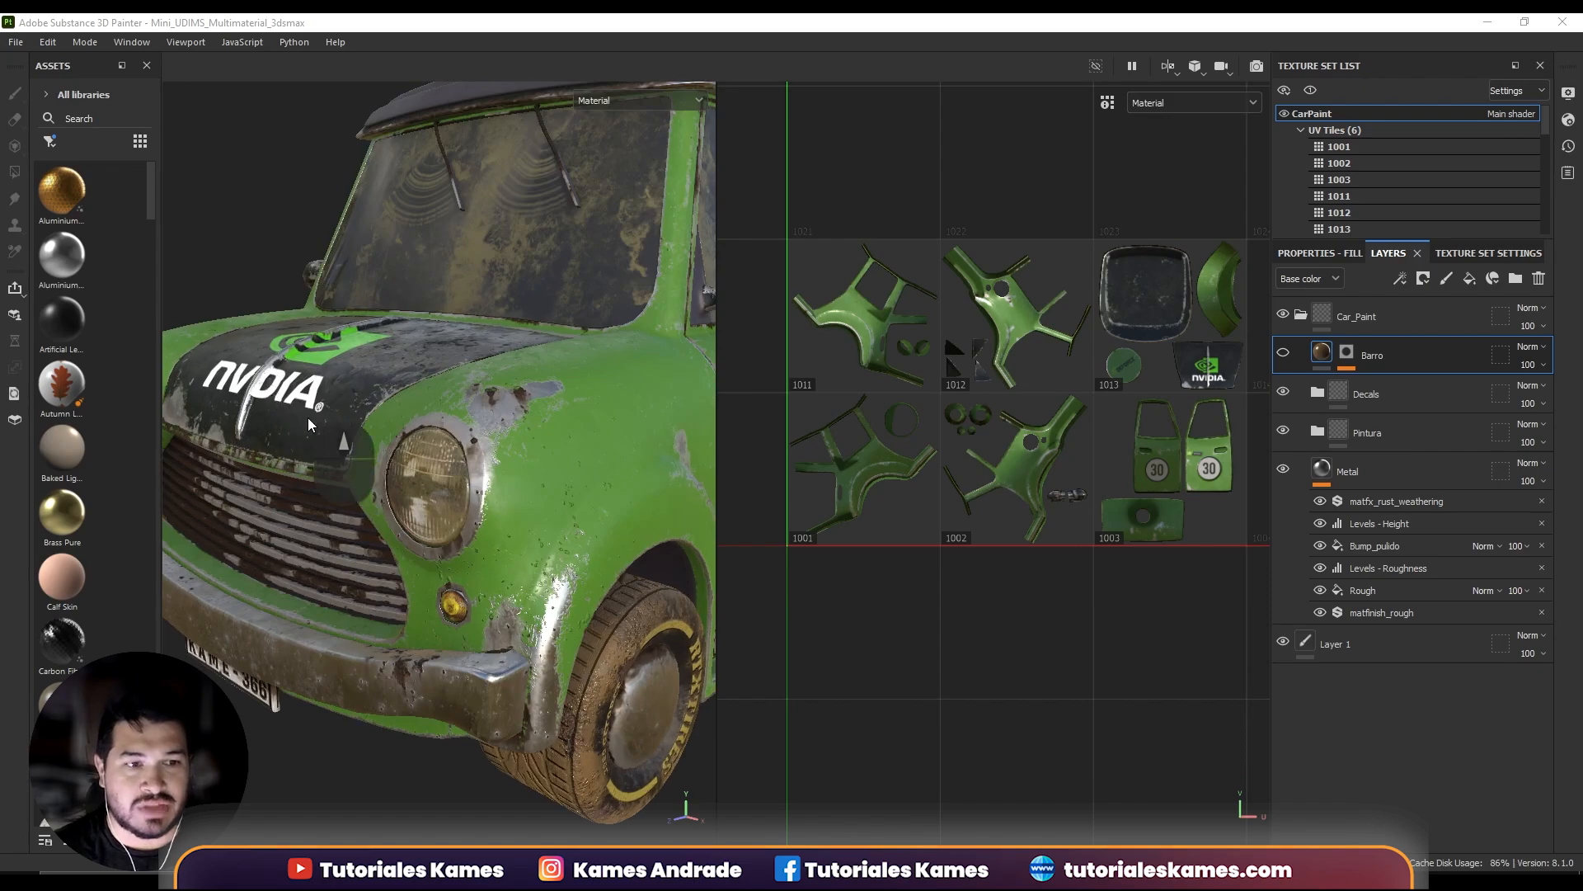
scroll(308, 426, down, 5)
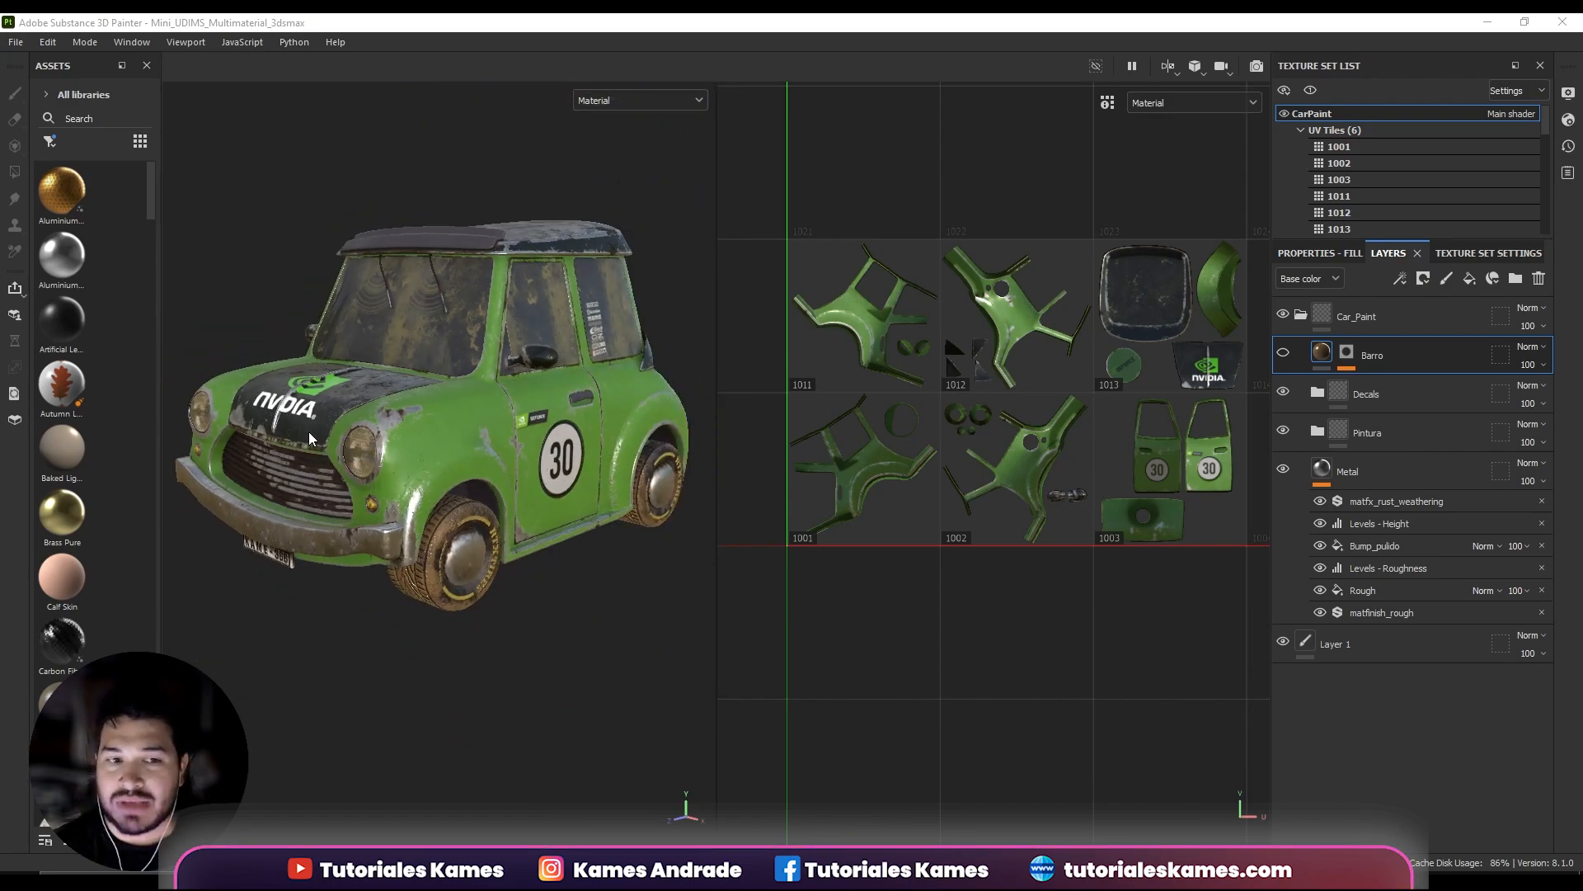
click(1302, 131)
click(1301, 162)
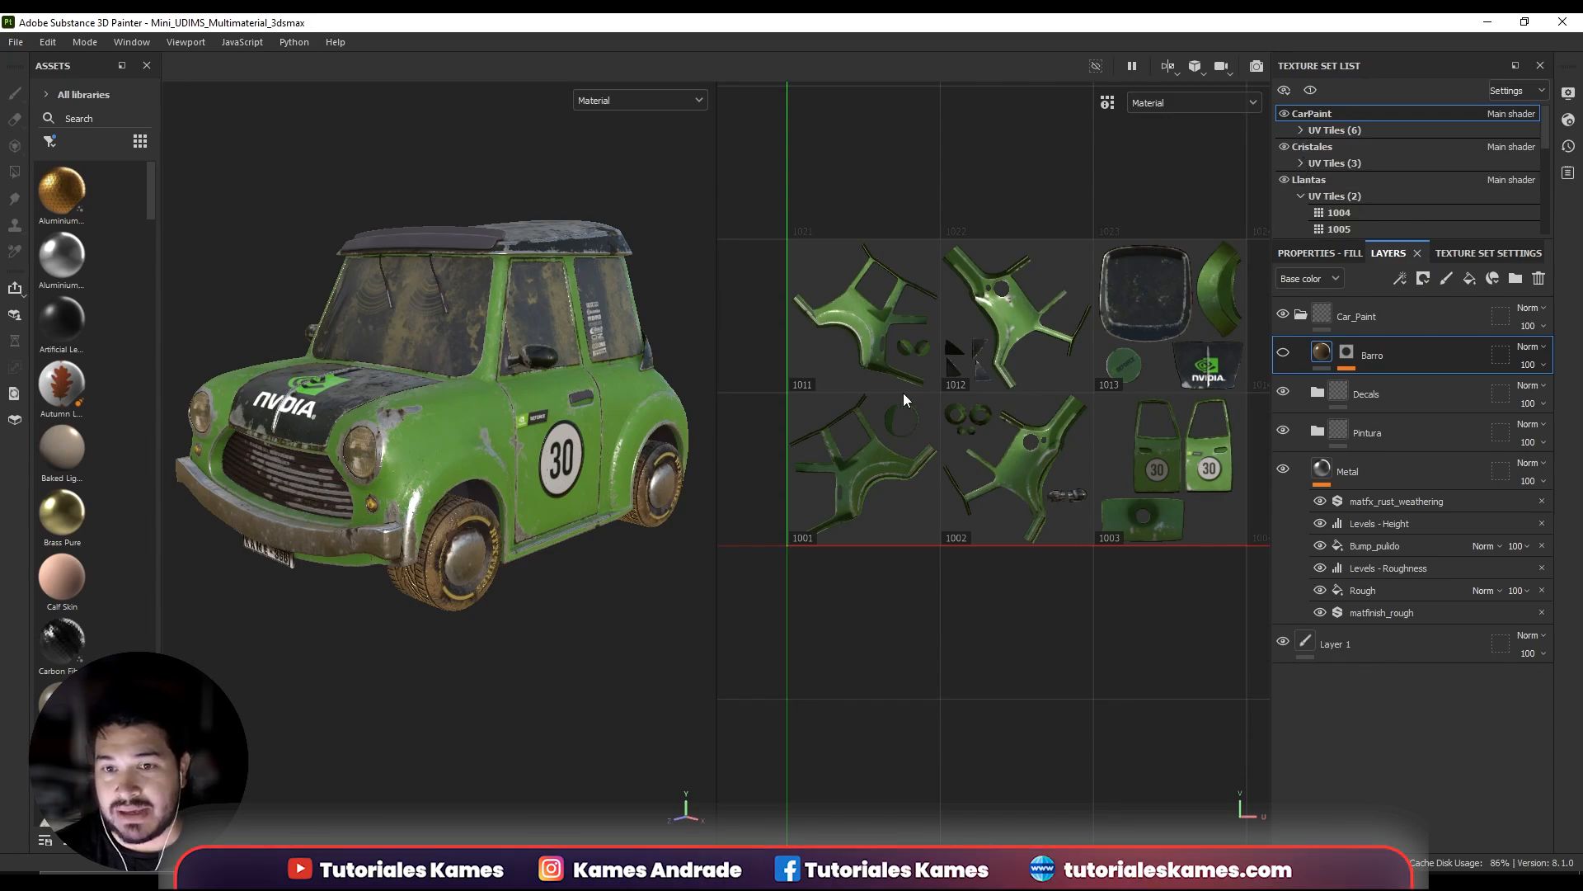
scroll(874, 382, down, 2)
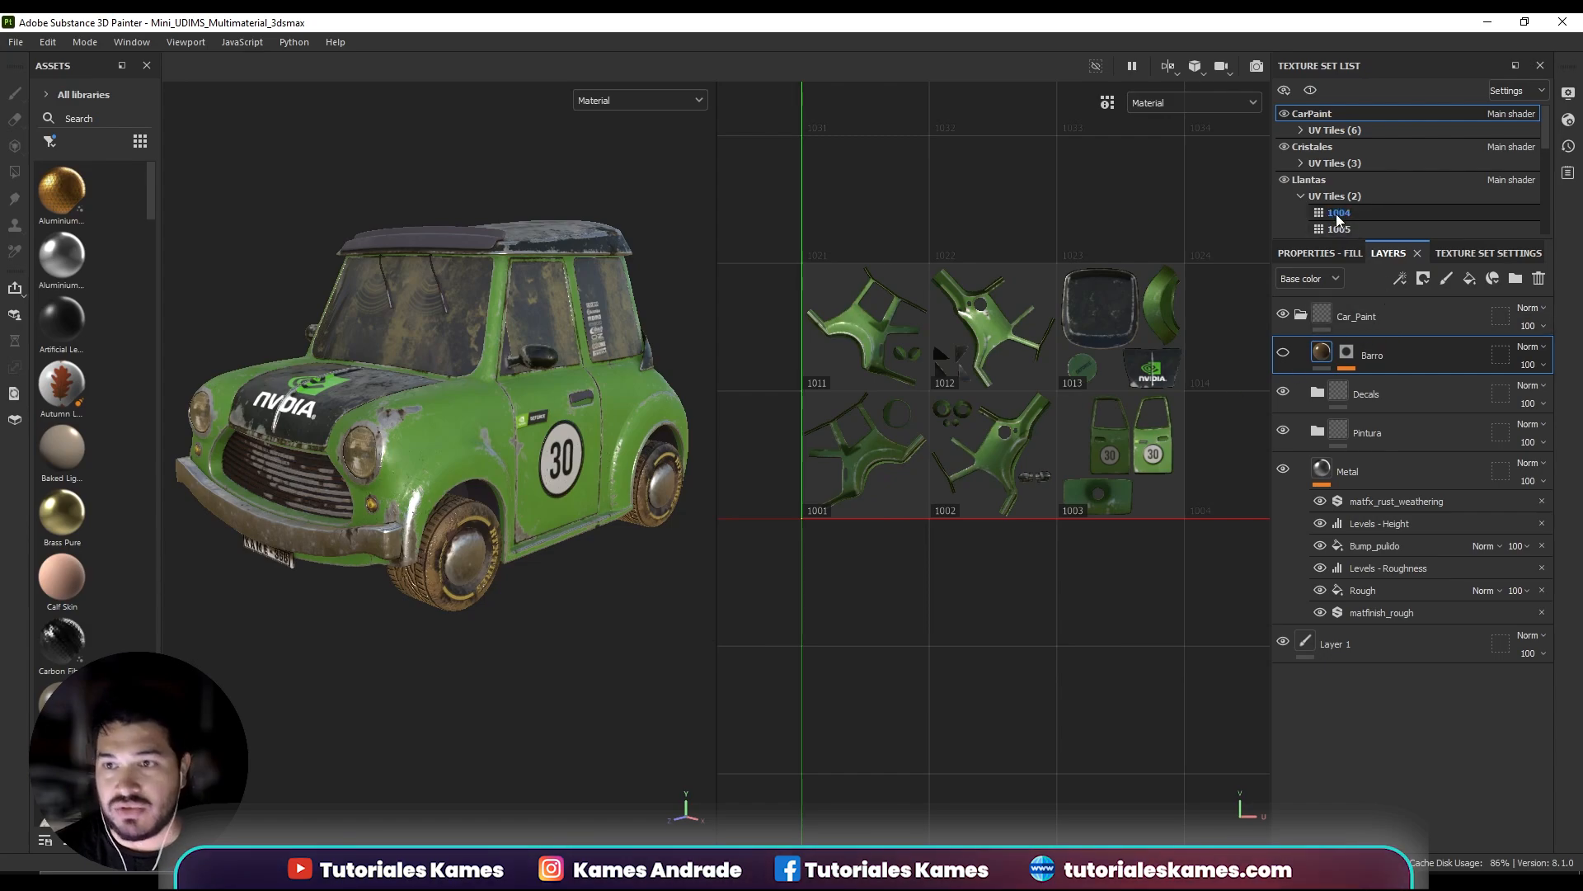
click(1301, 195)
scroll(1306, 224, down, 2)
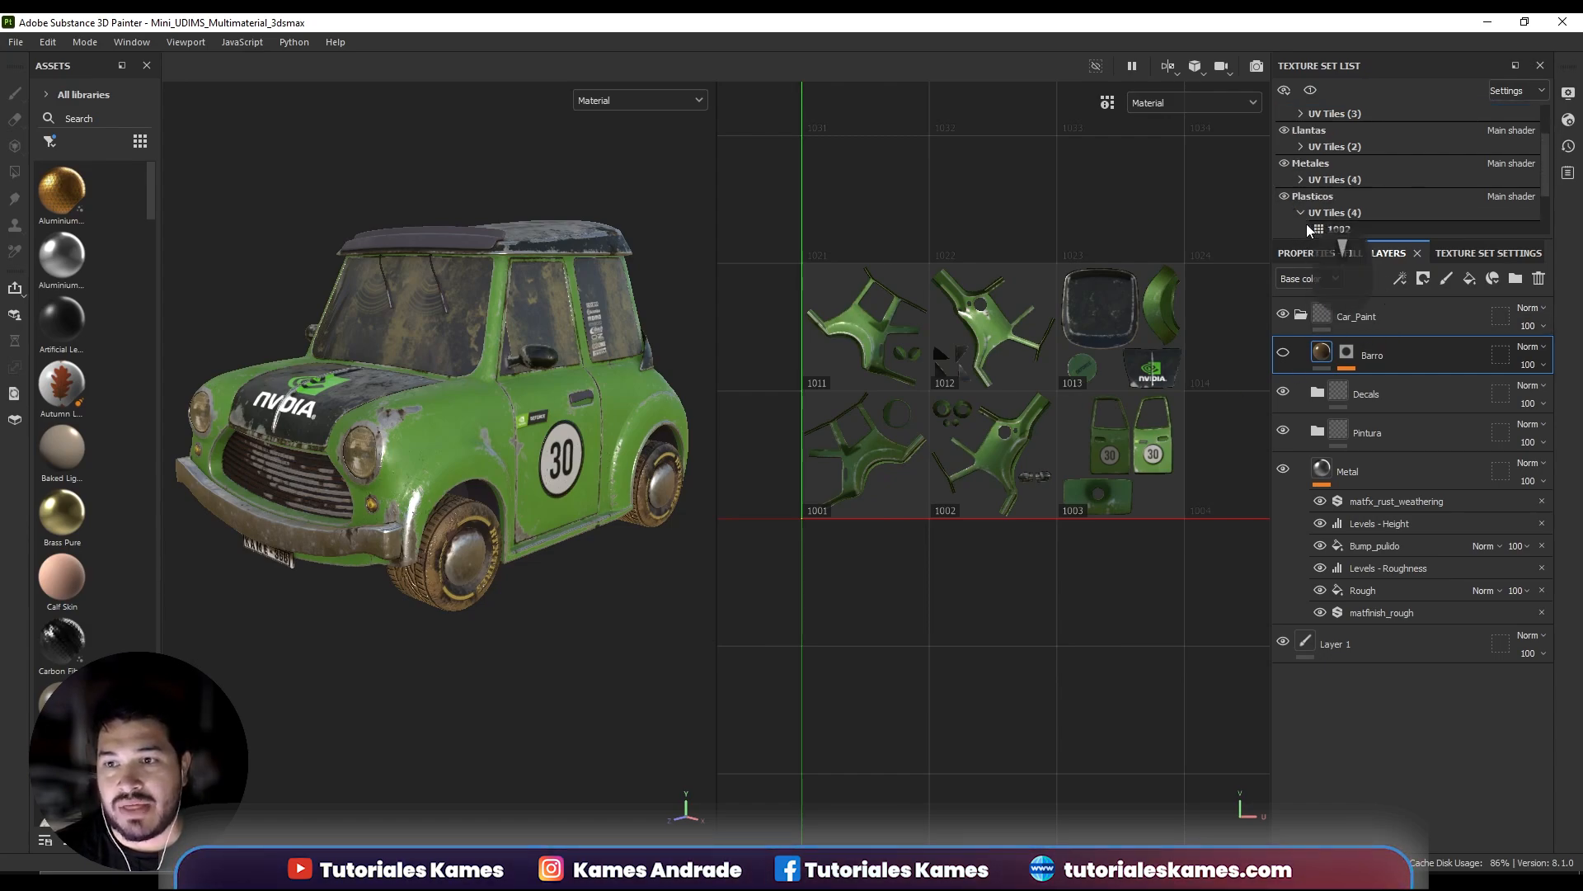
click(1301, 146)
scroll(1298, 157, up, 3)
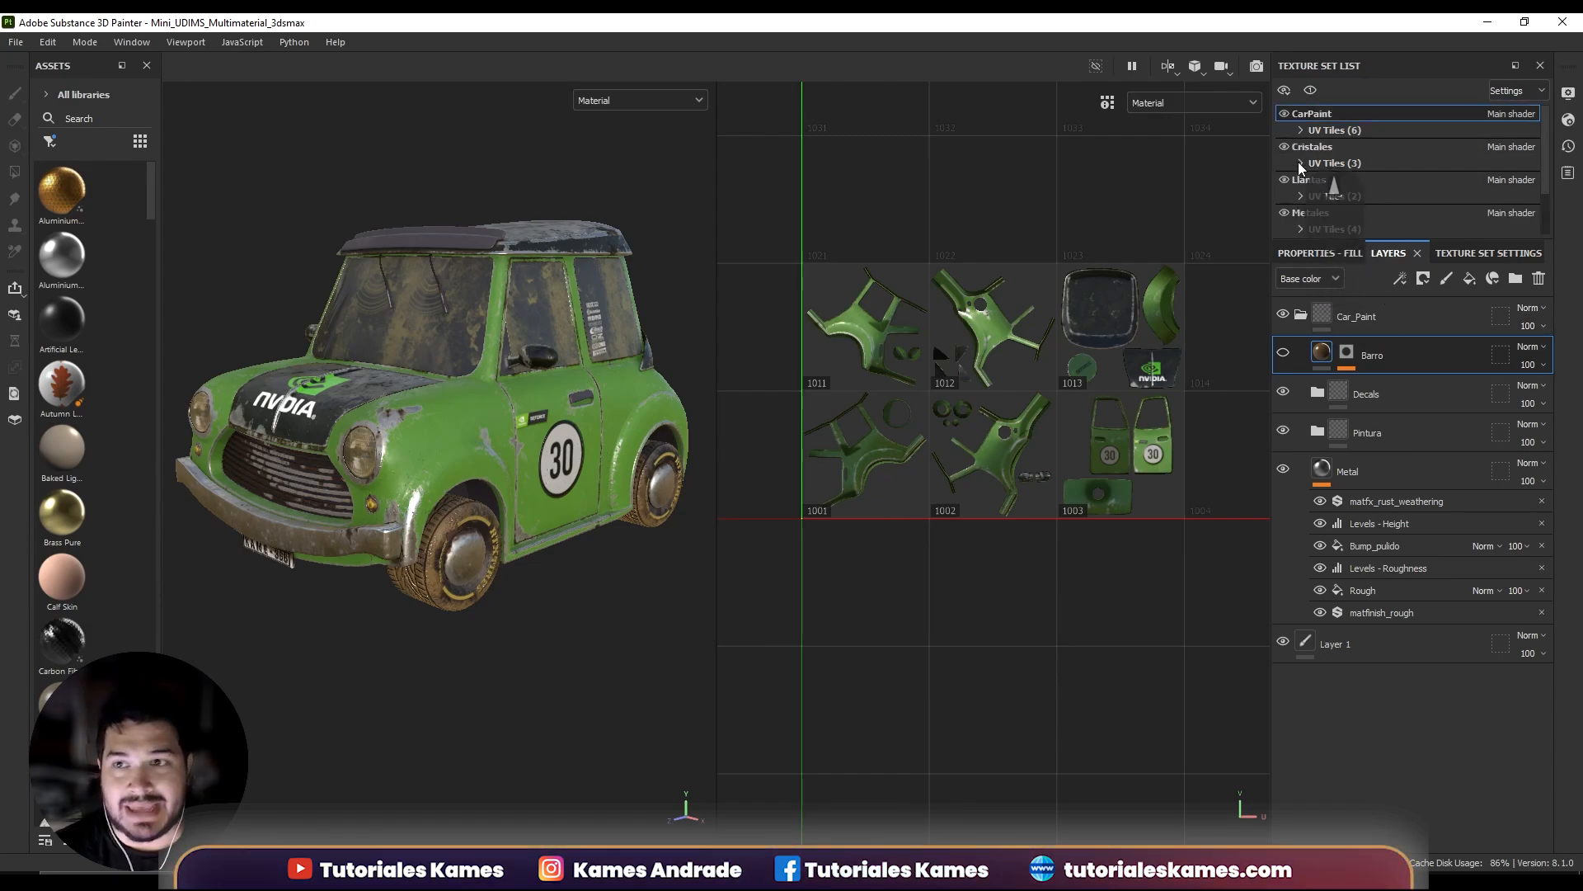
click(1283, 113)
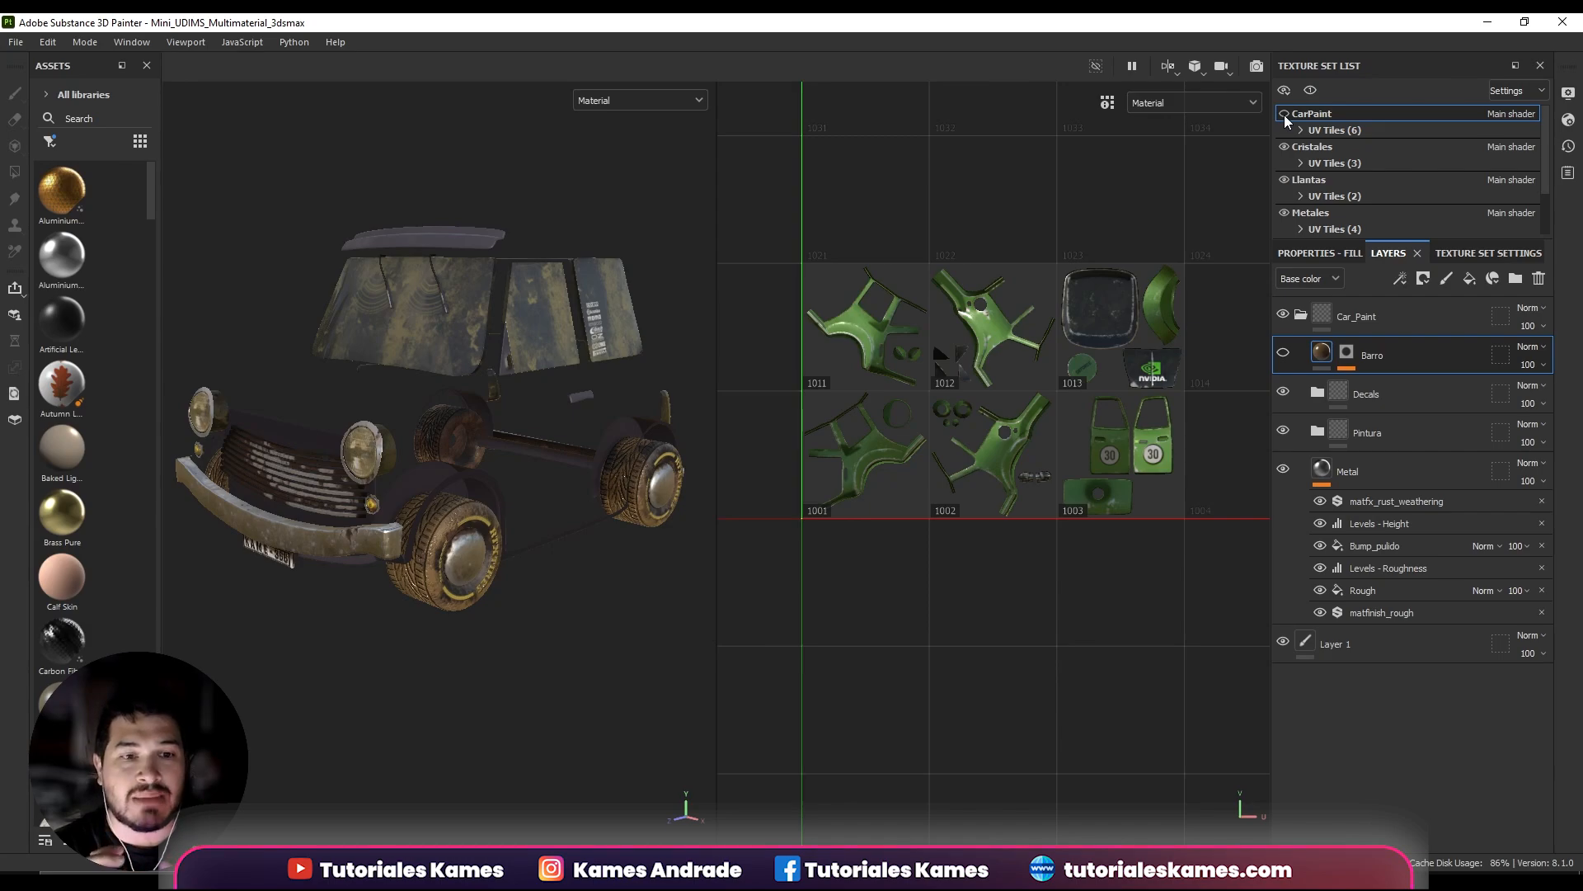
click(1284, 114)
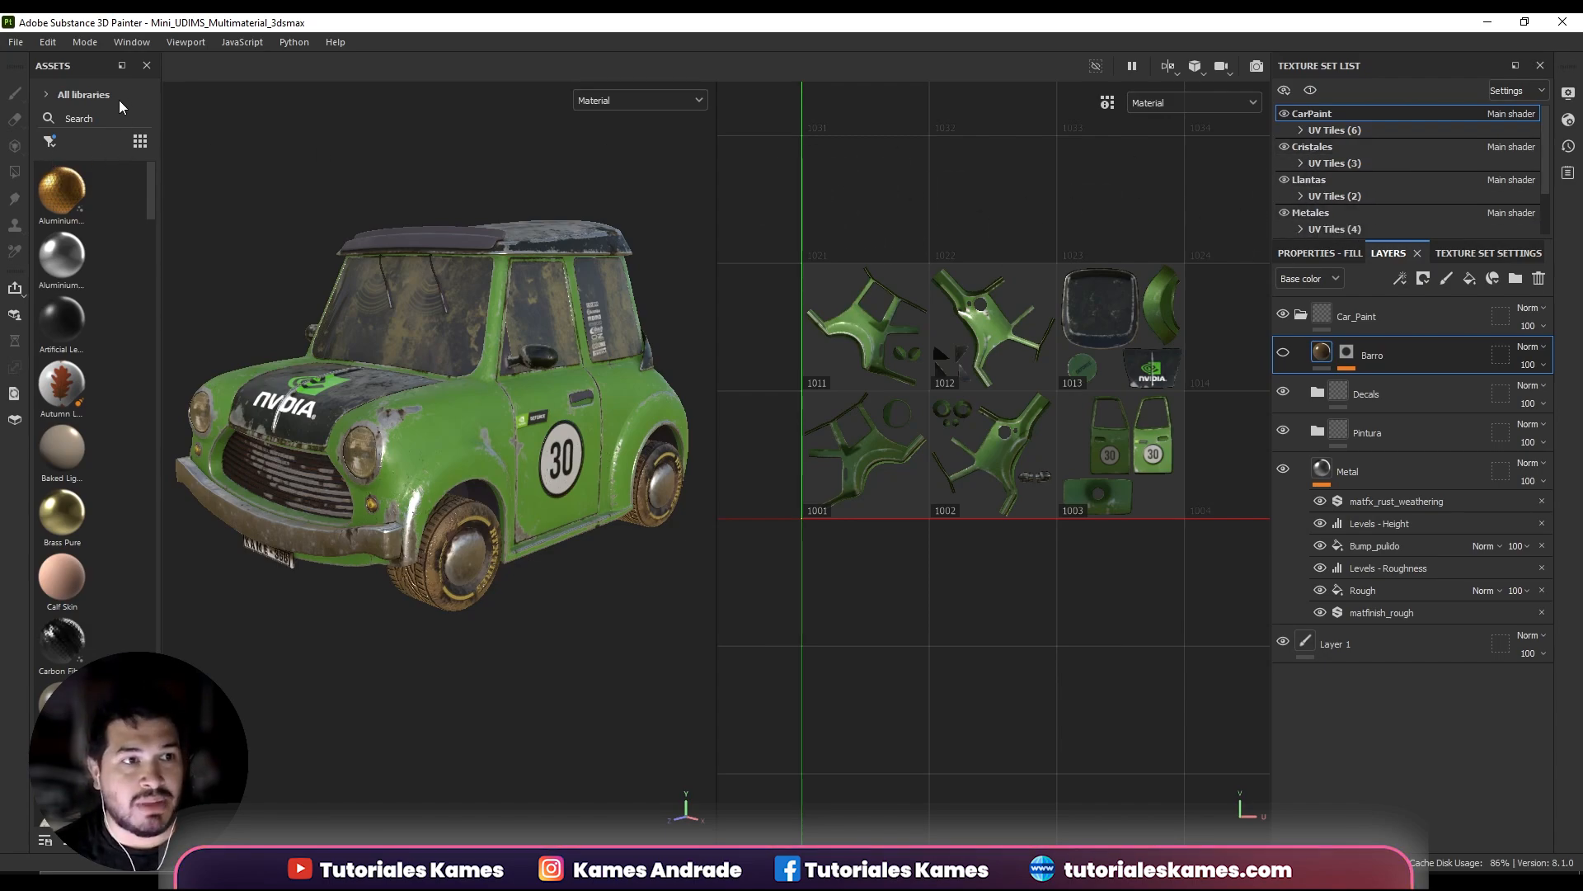
Start a texture export and set its output directory to the folder texturas VRAY multimaterial inside 3DSMAX/TEXTURAS.
click(15, 45)
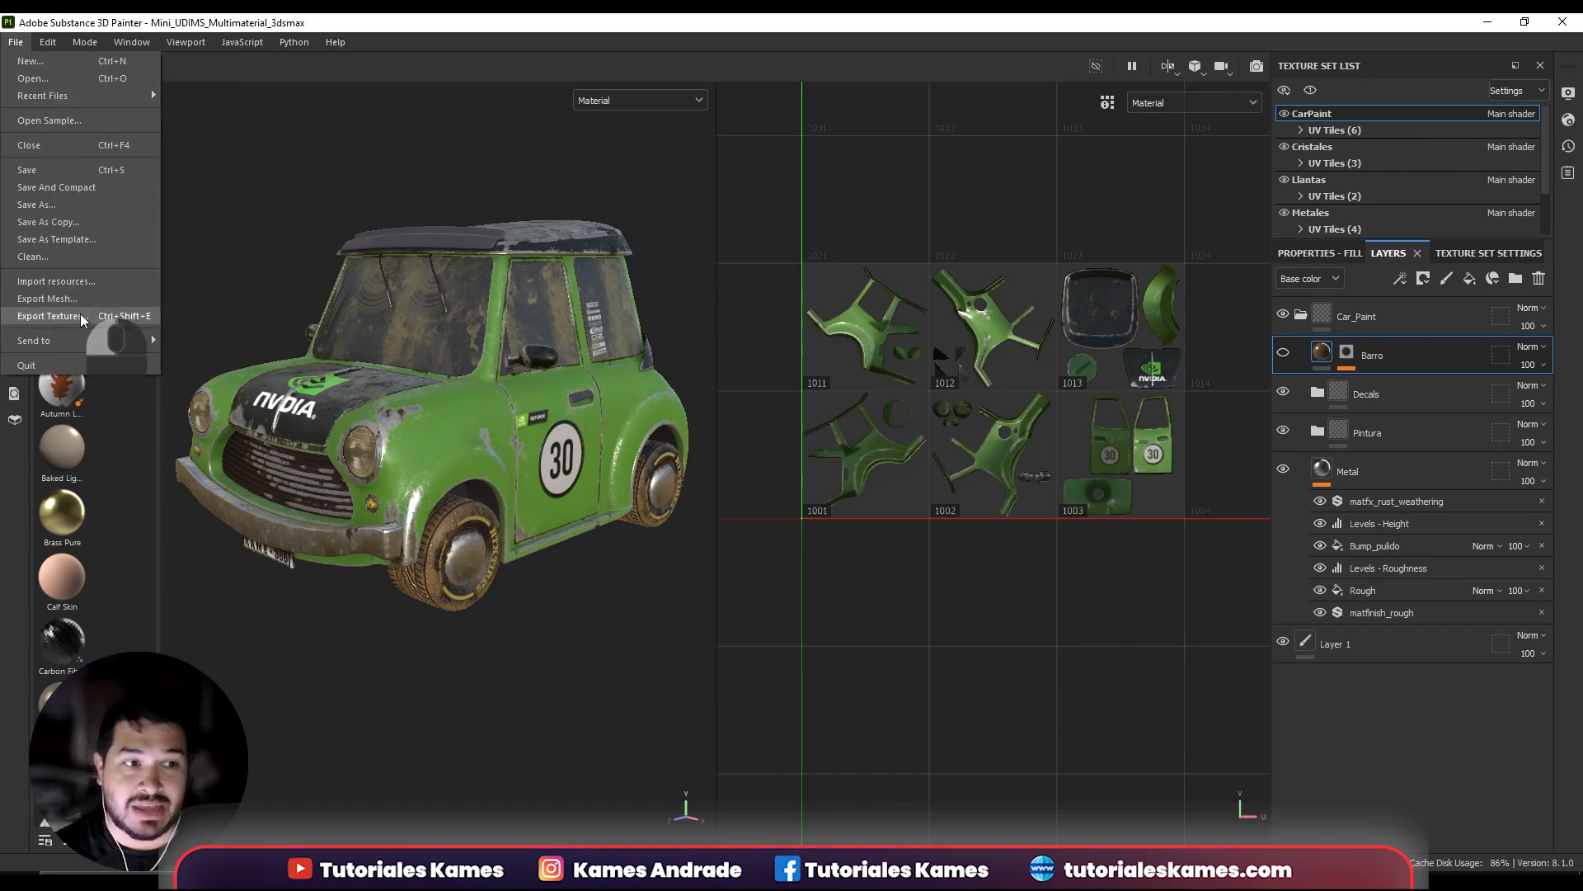
click(49, 316)
drag(607, 138, 653, 128)
click(410, 221)
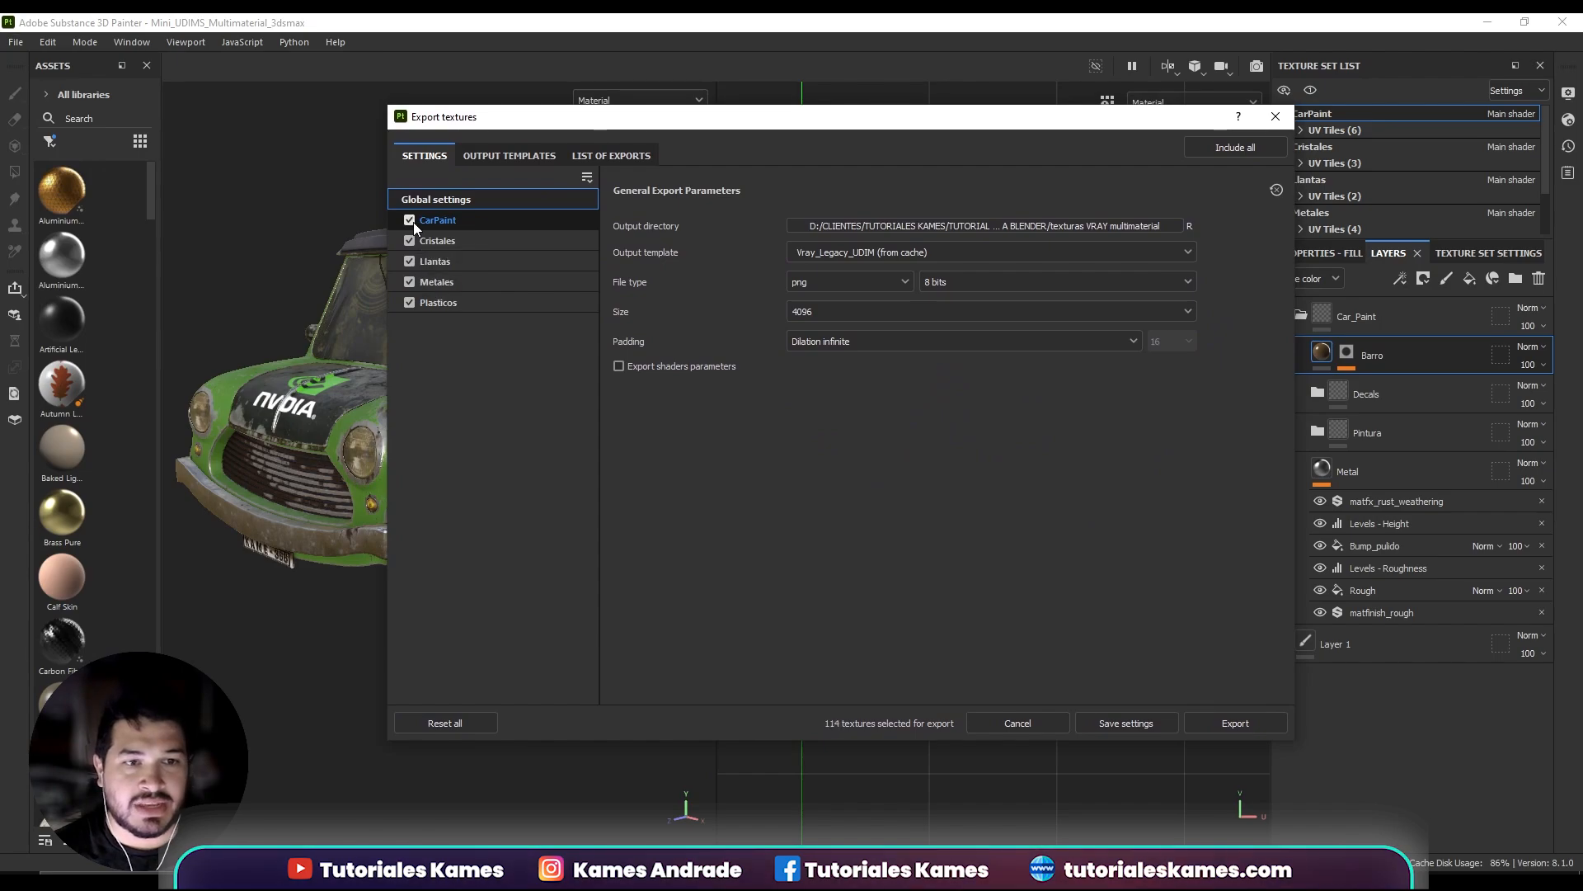
click(1146, 226)
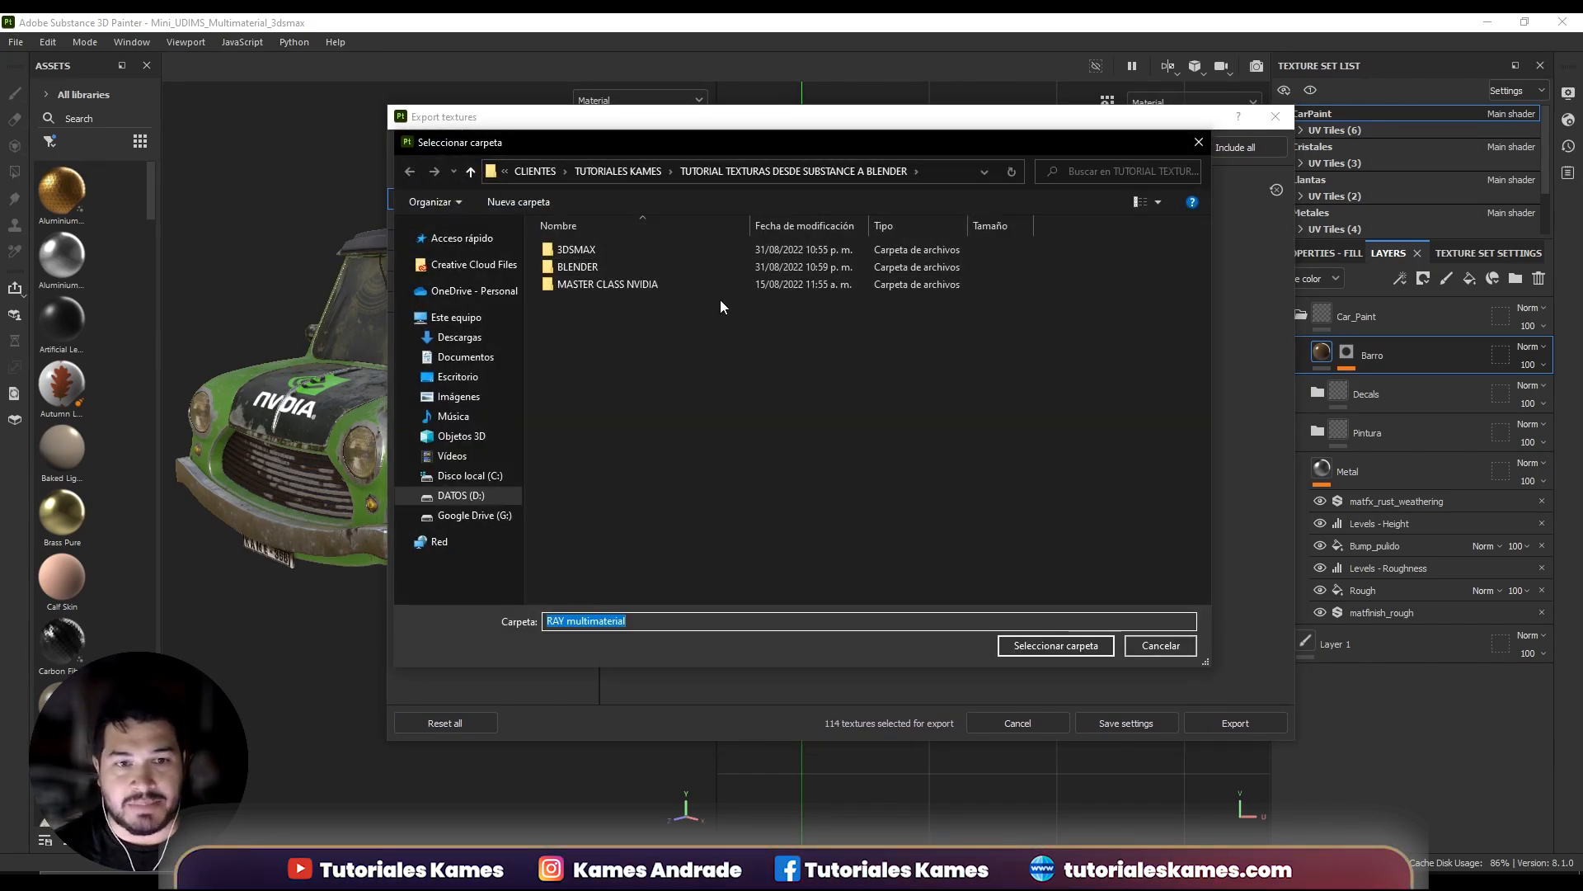
double_click(571, 251)
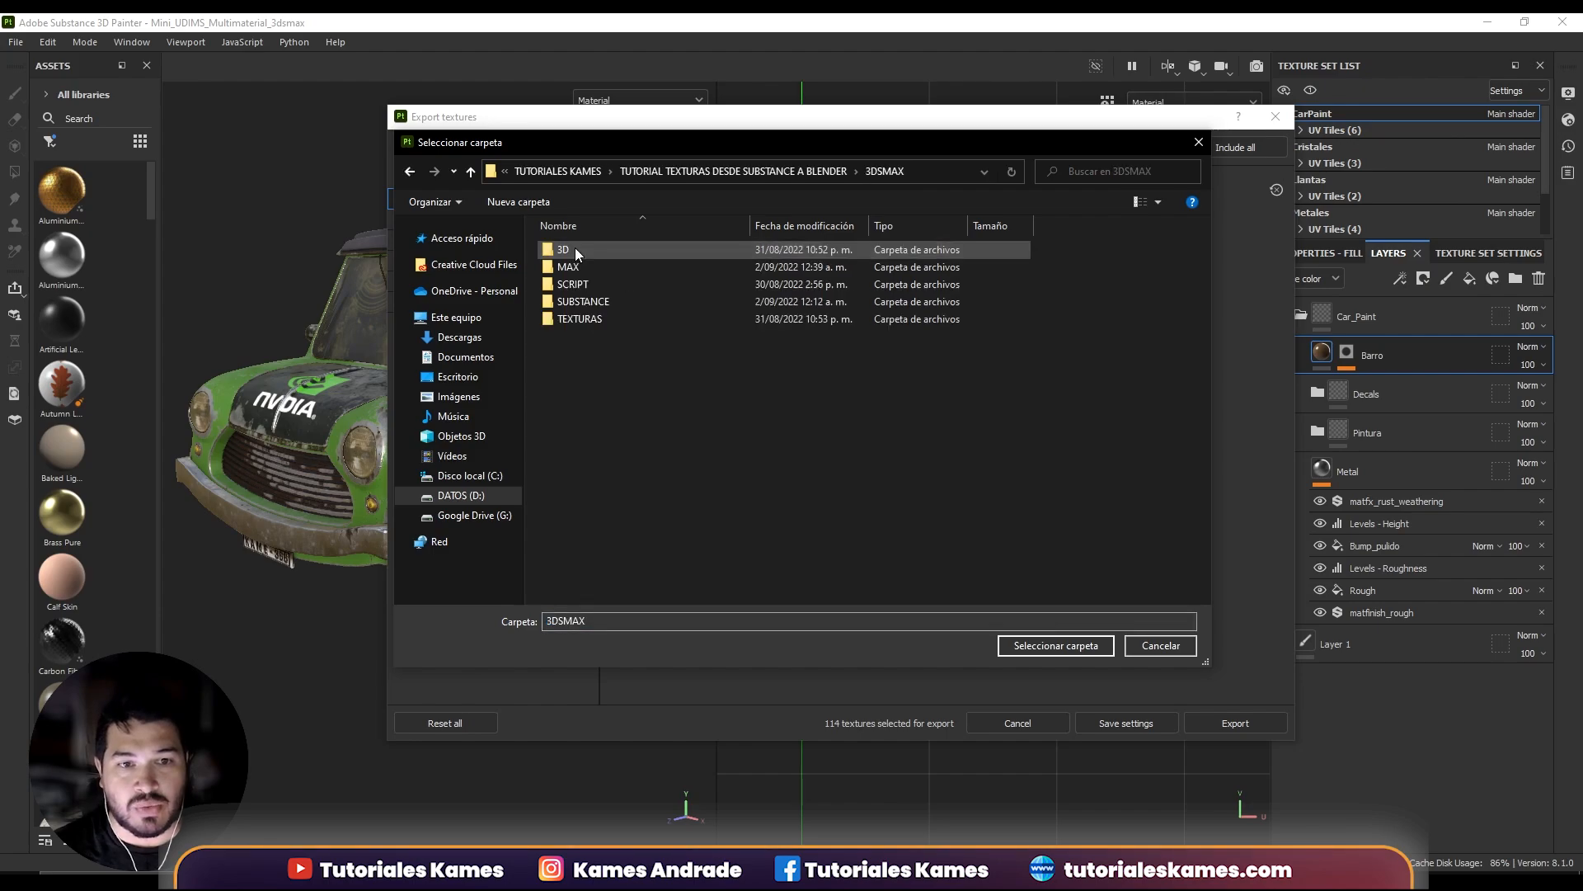
double_click(587, 318)
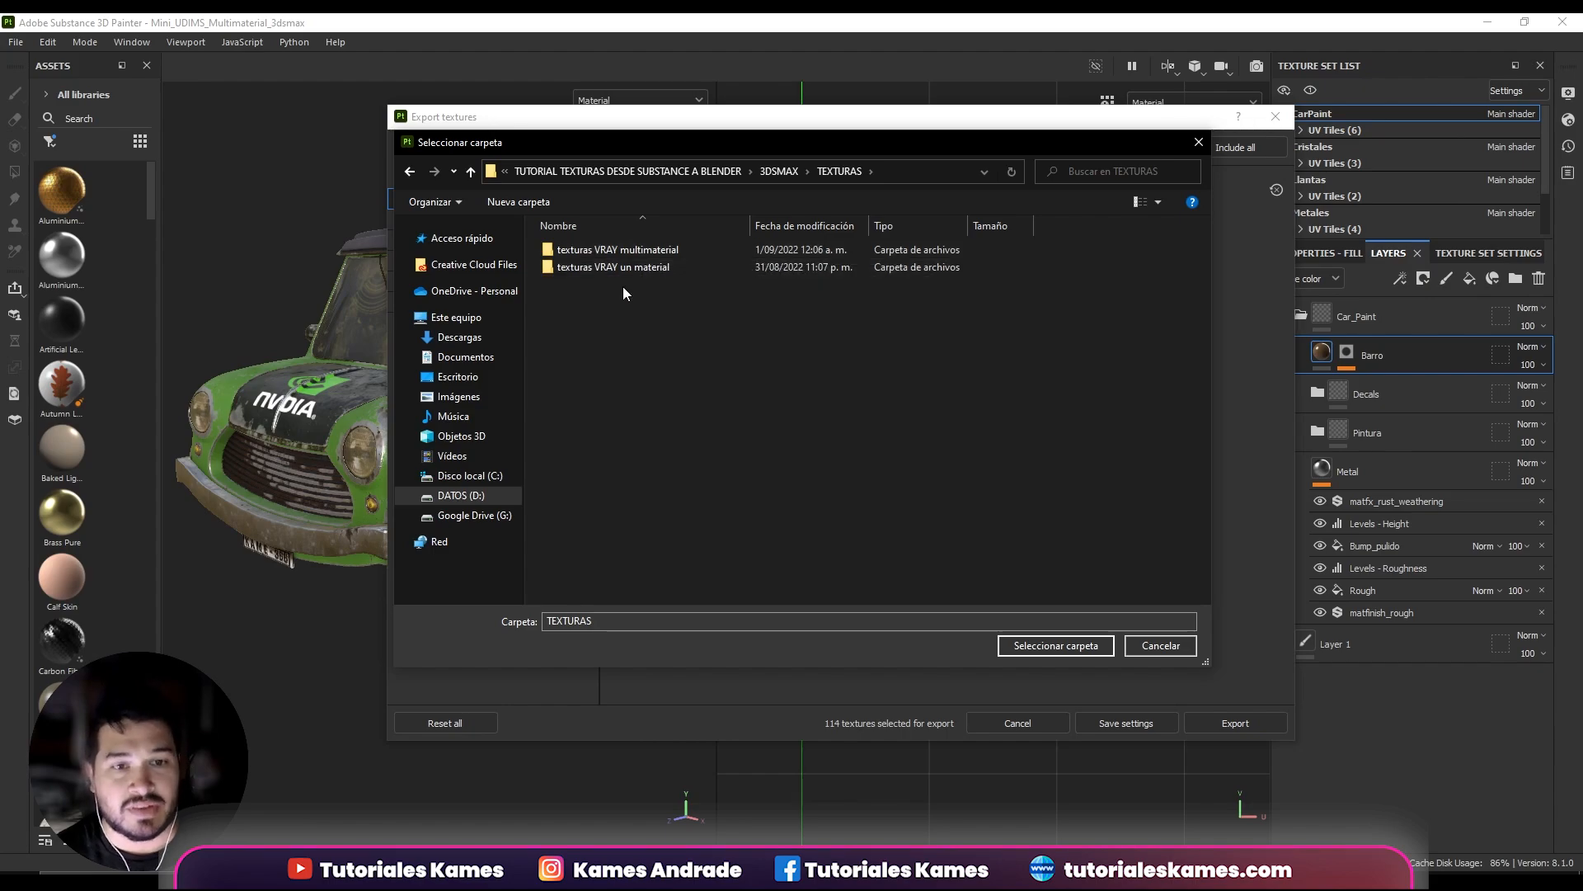
click(587, 251)
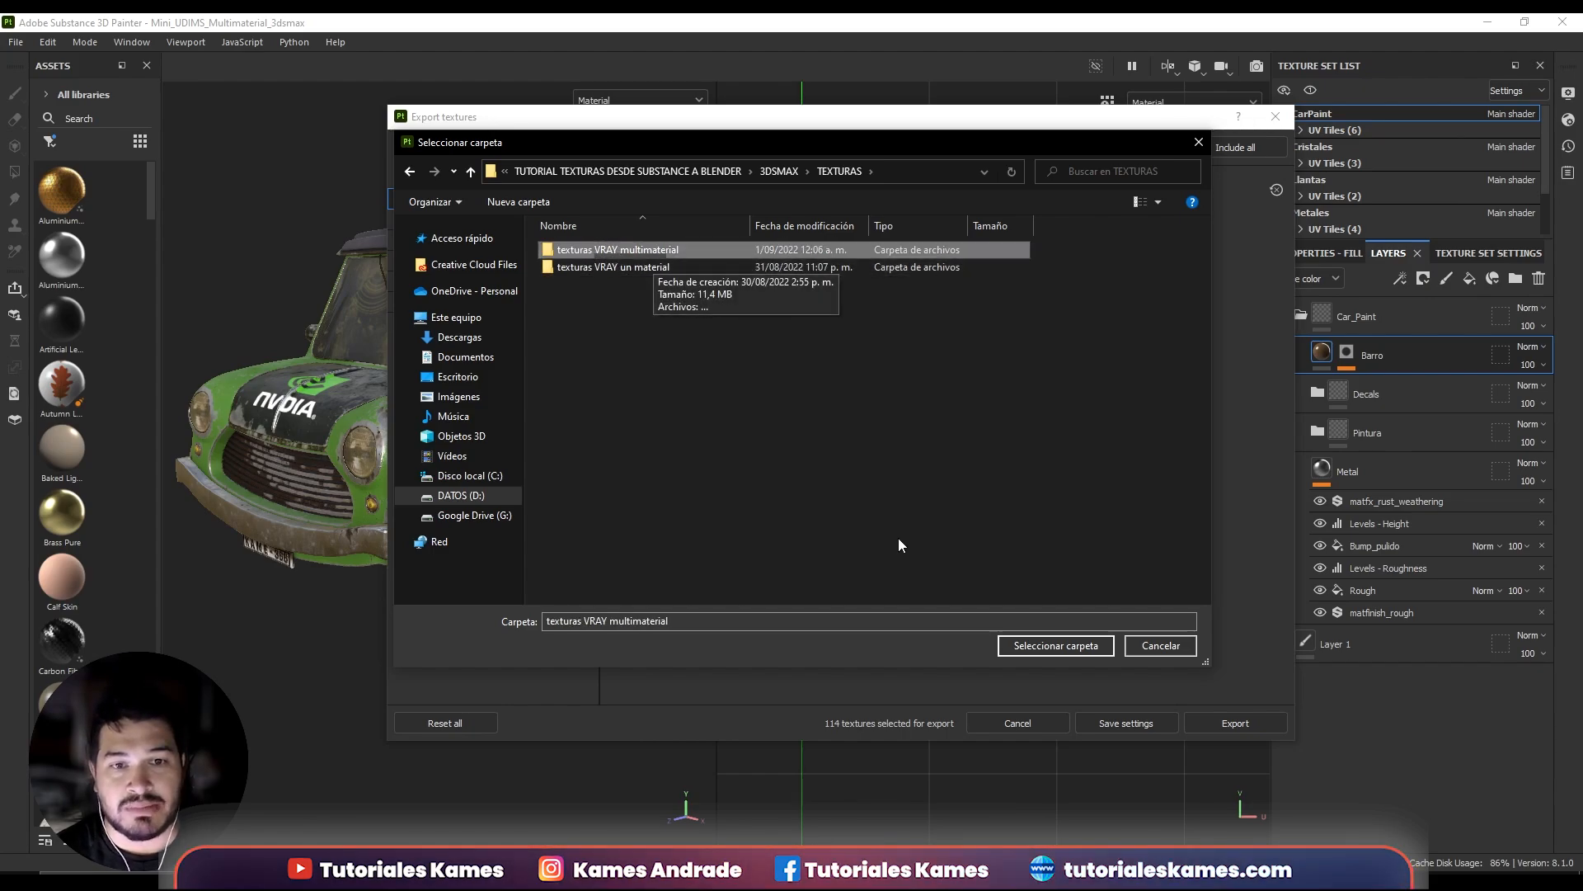
click(1087, 646)
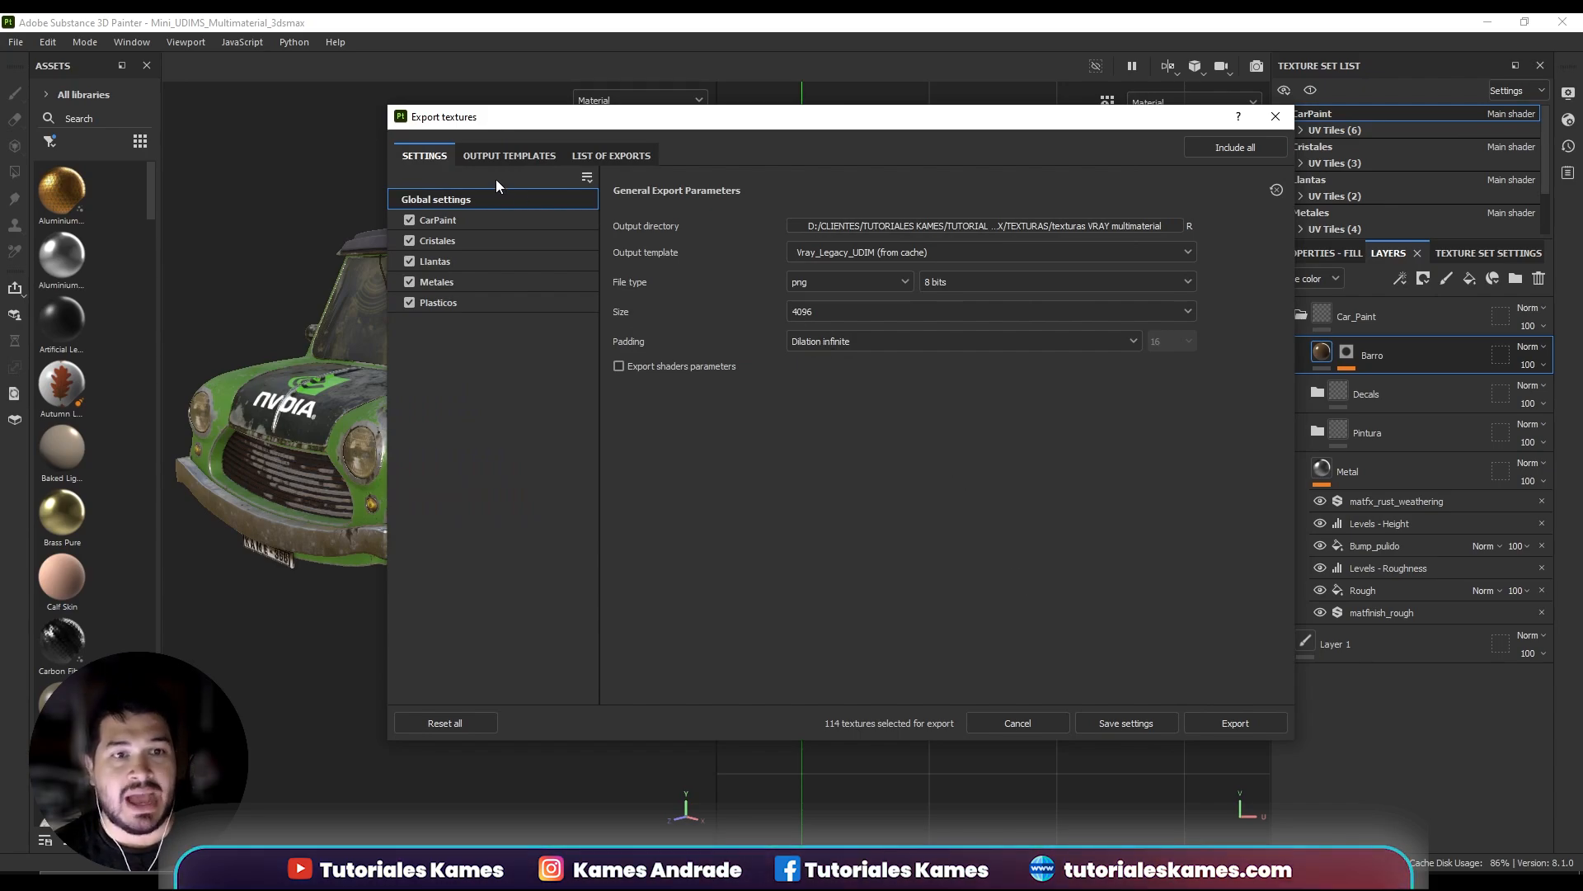
Review the output maps and naming of the Corona preset among the export's output templates.
click(504, 156)
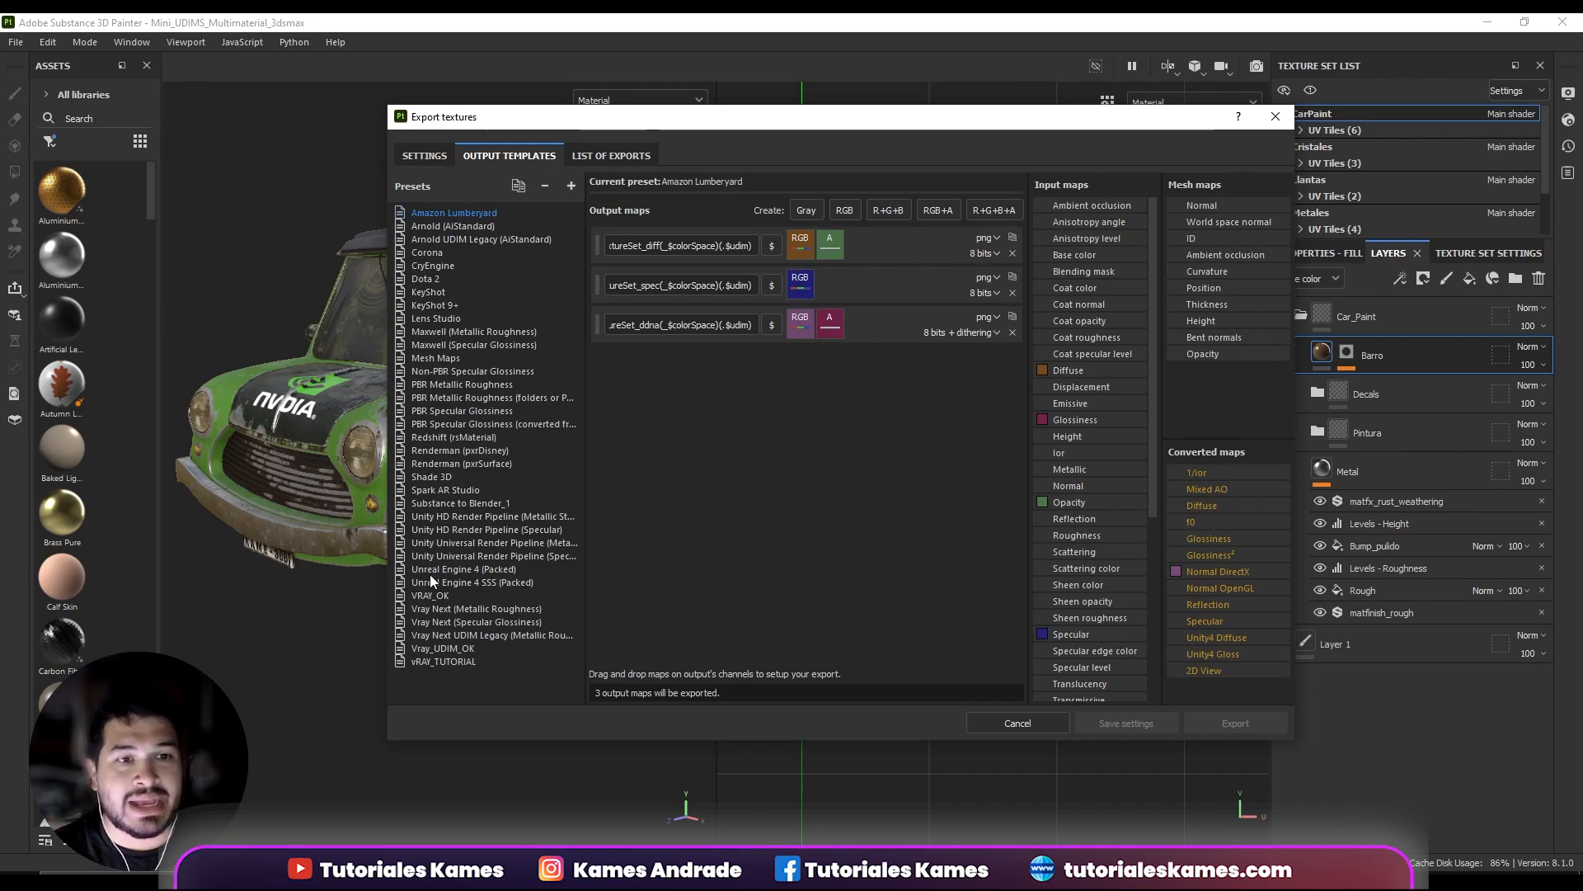
click(426, 253)
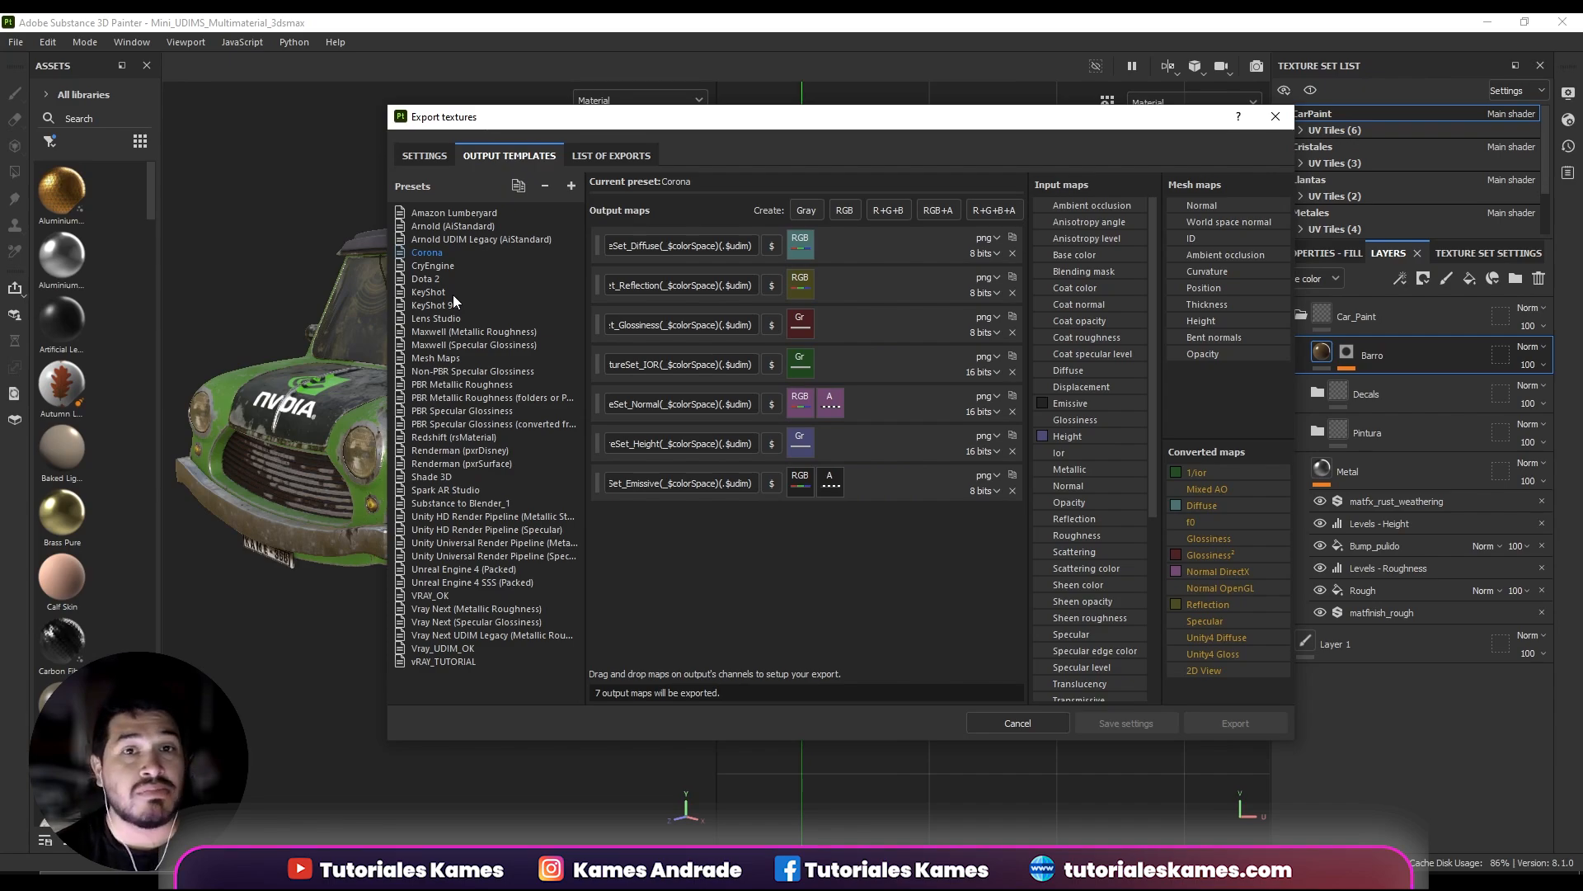
click(726, 367)
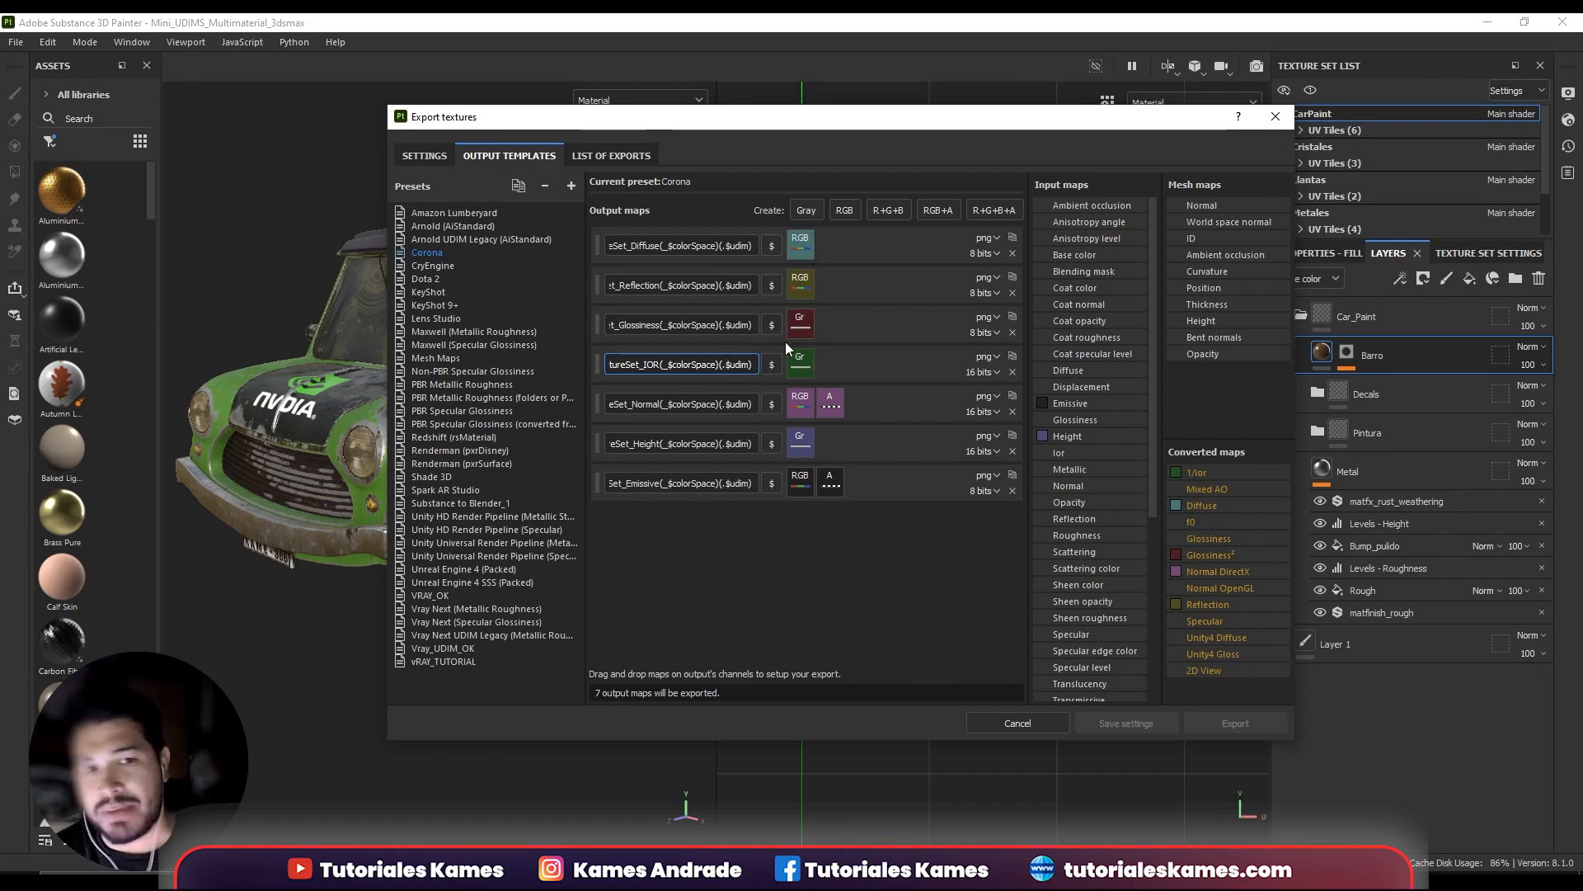
click(477, 355)
click(432, 256)
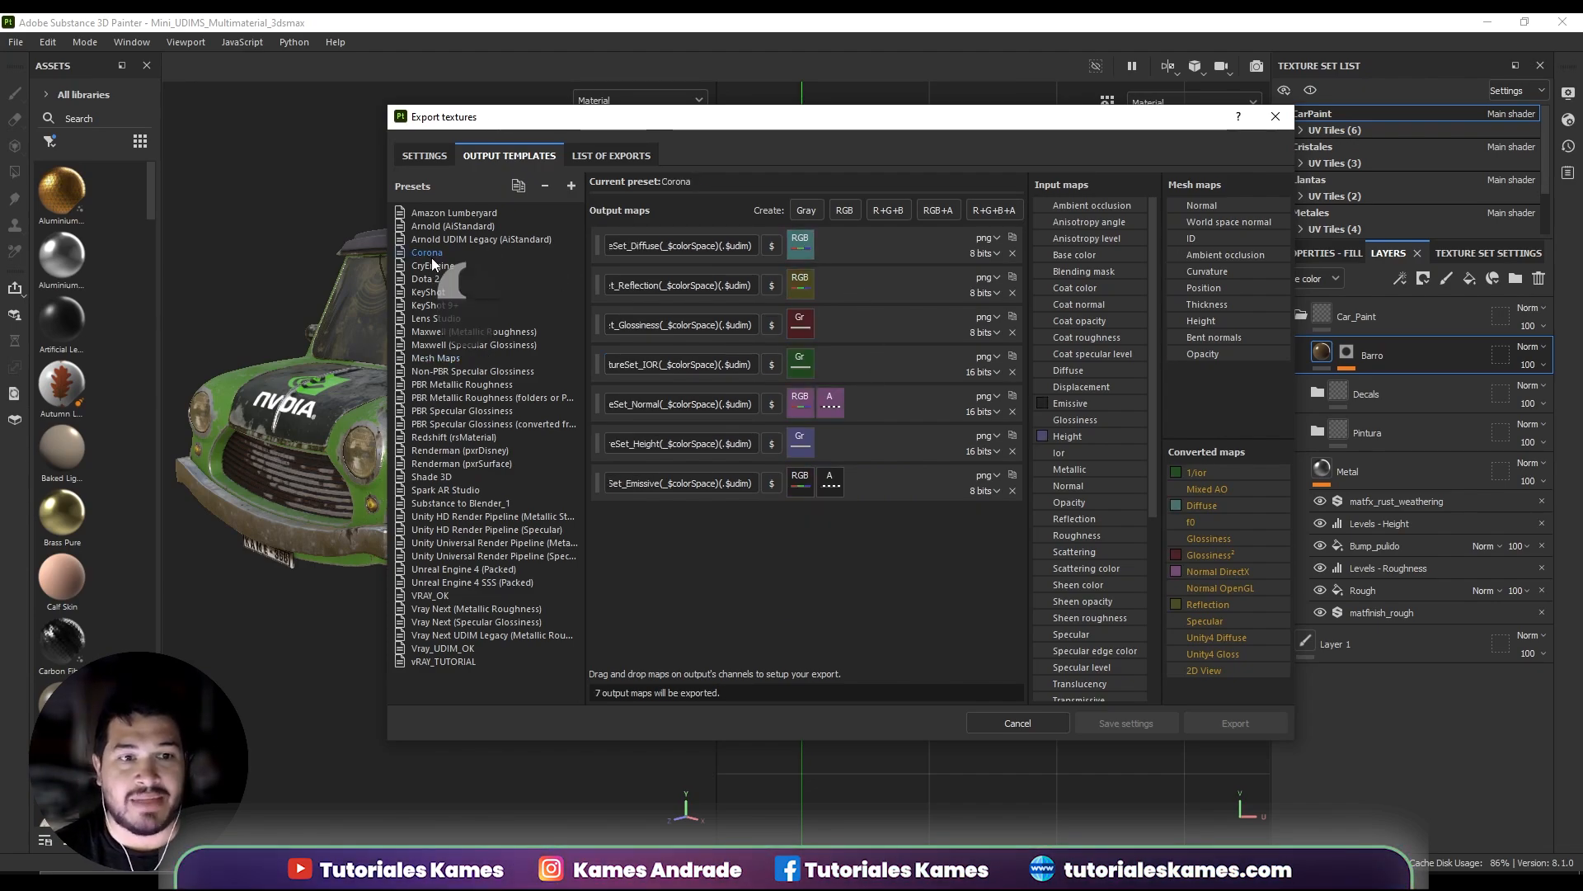
Duplicate the Corona output template and rename the copy vRAY_tutorial_UDIMS.
right_click(438, 259)
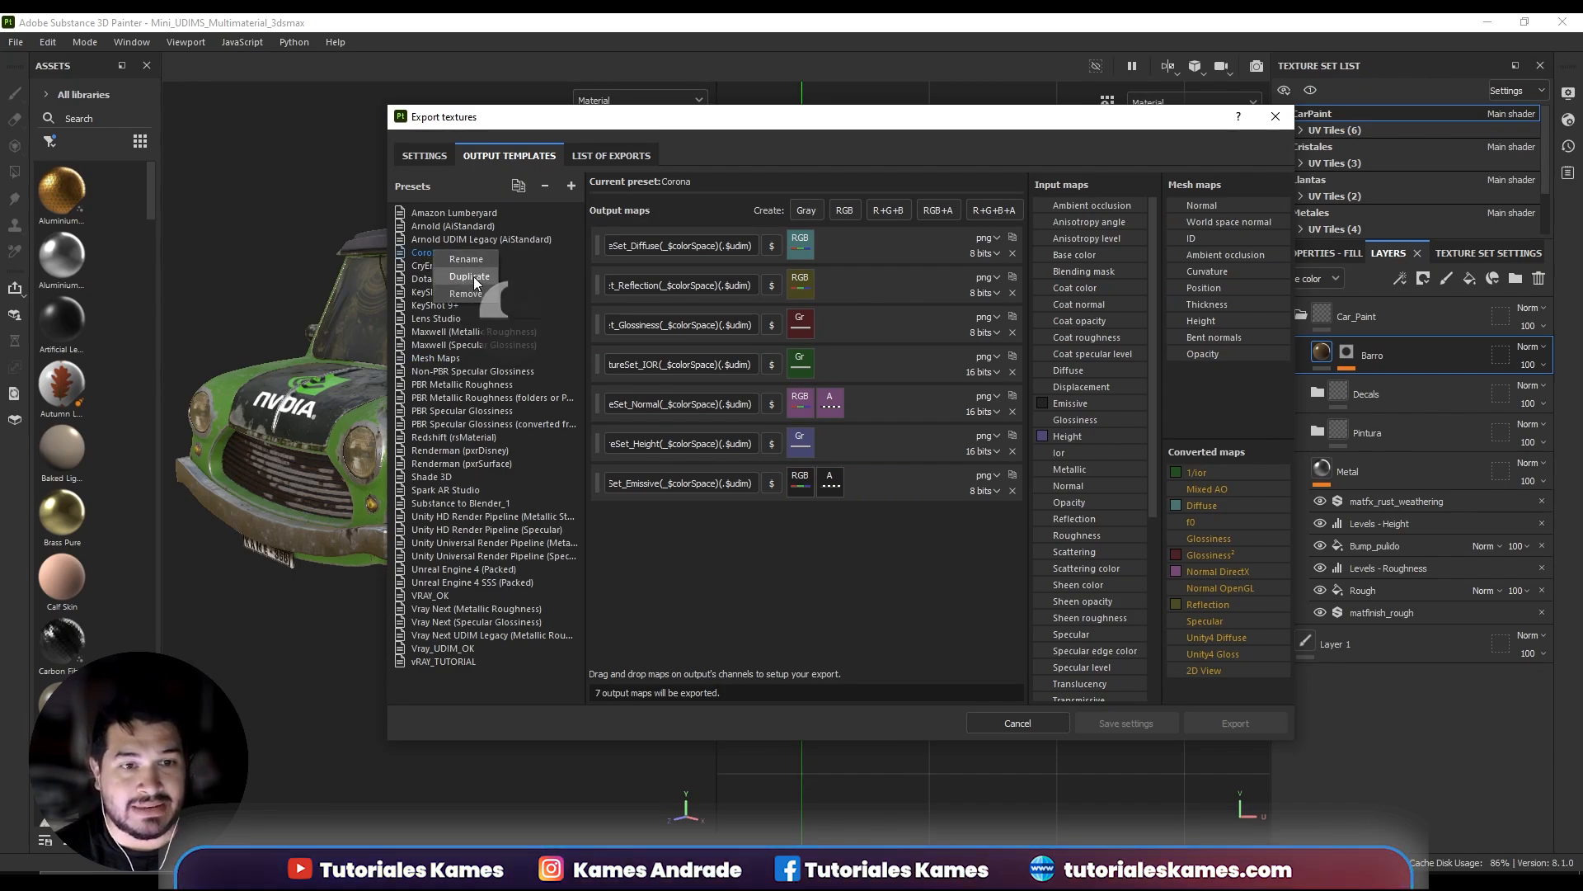
click(473, 278)
double_click(452, 678)
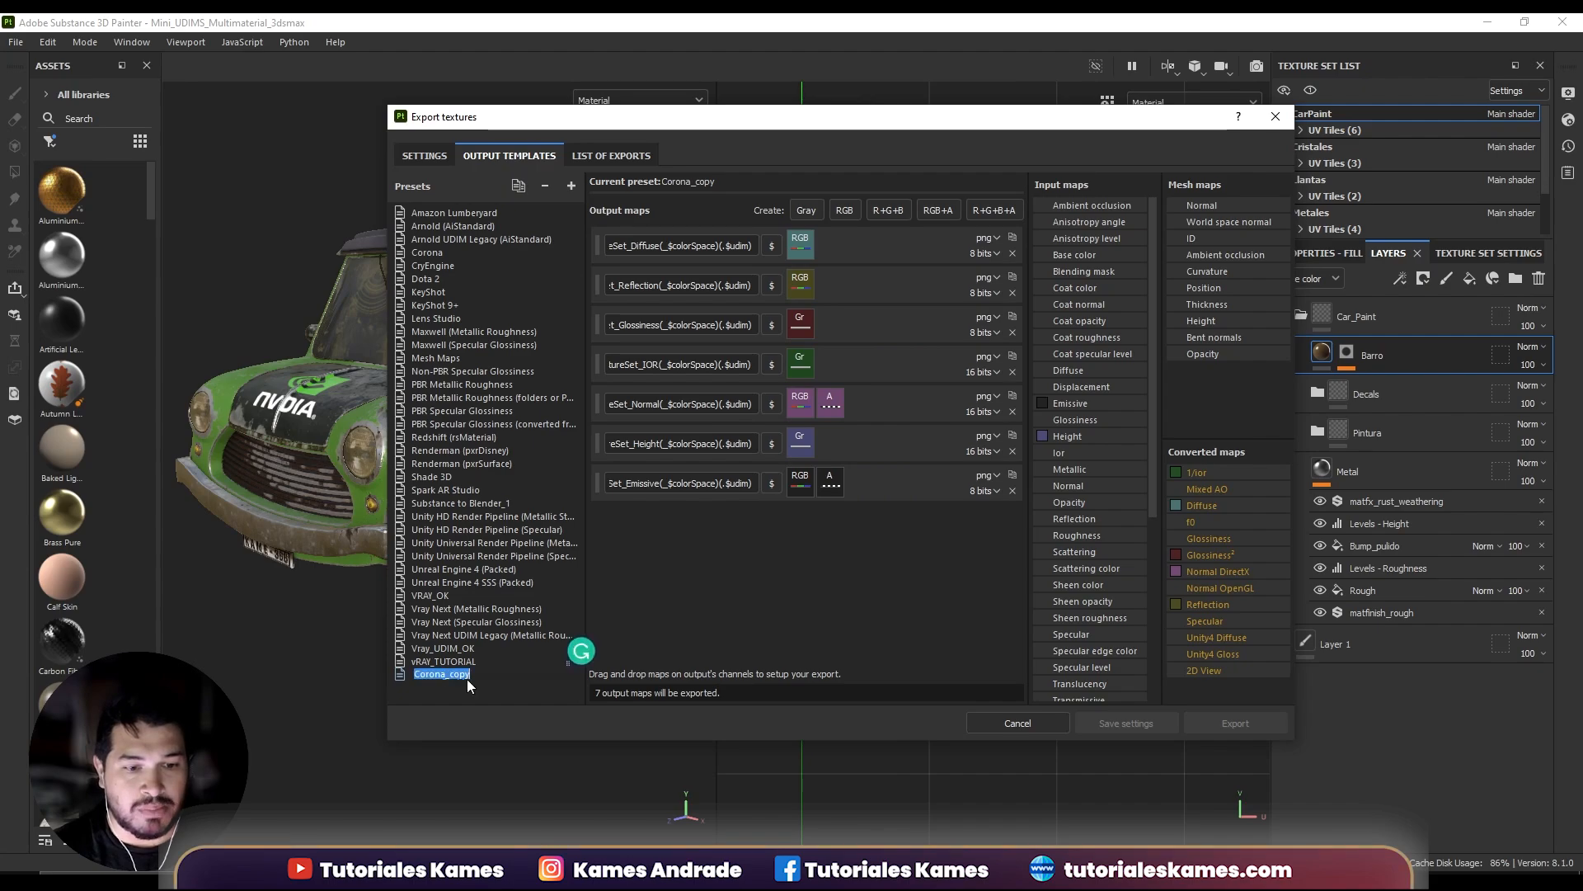
text(v)
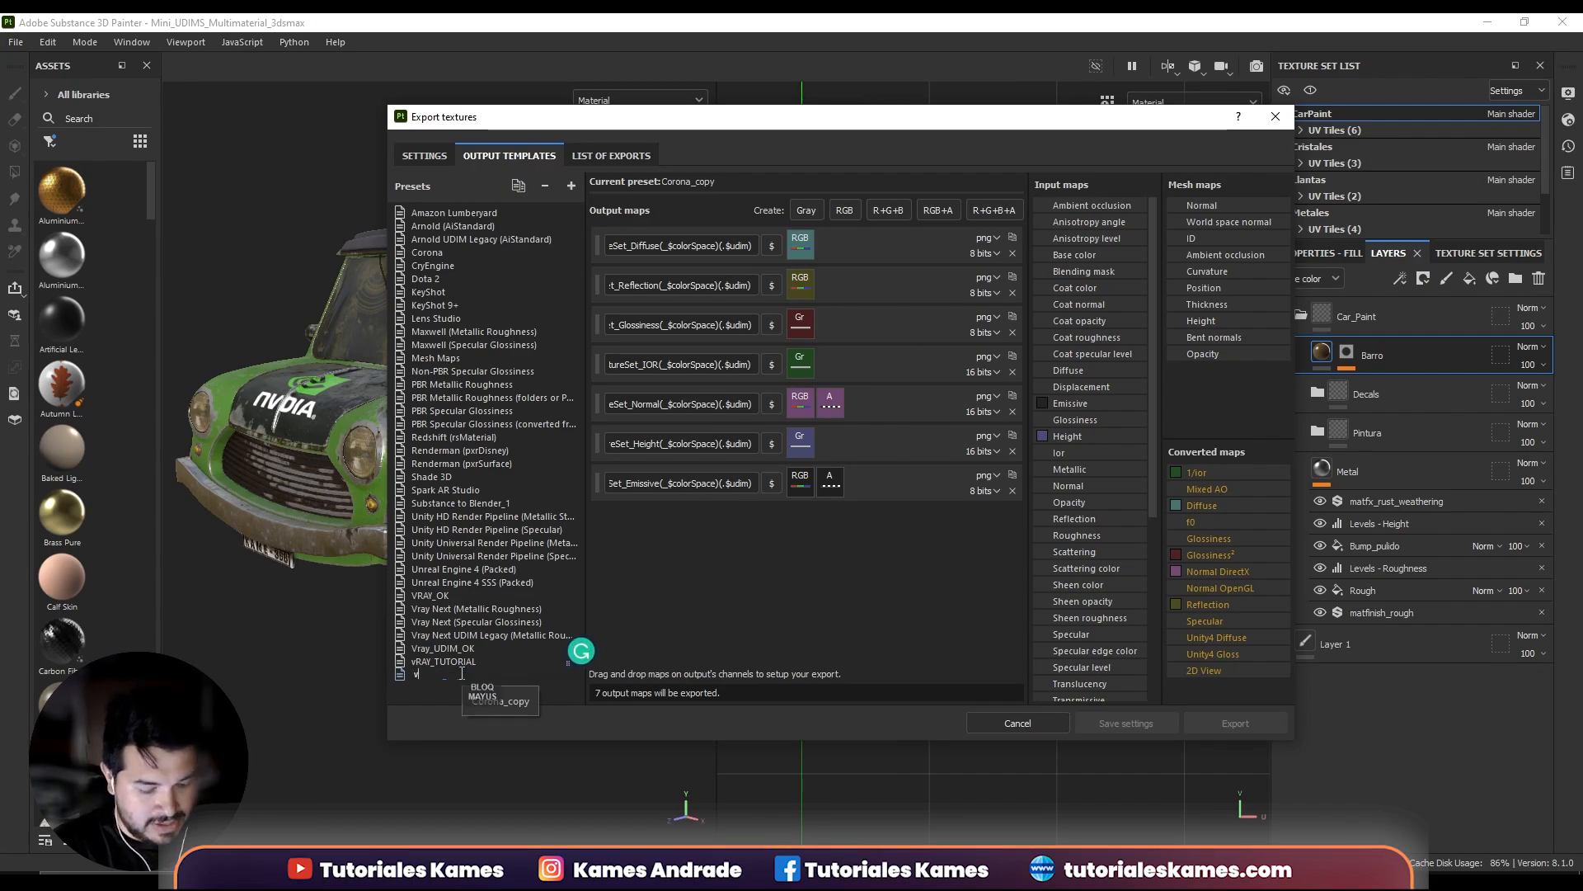
text(RAY_)
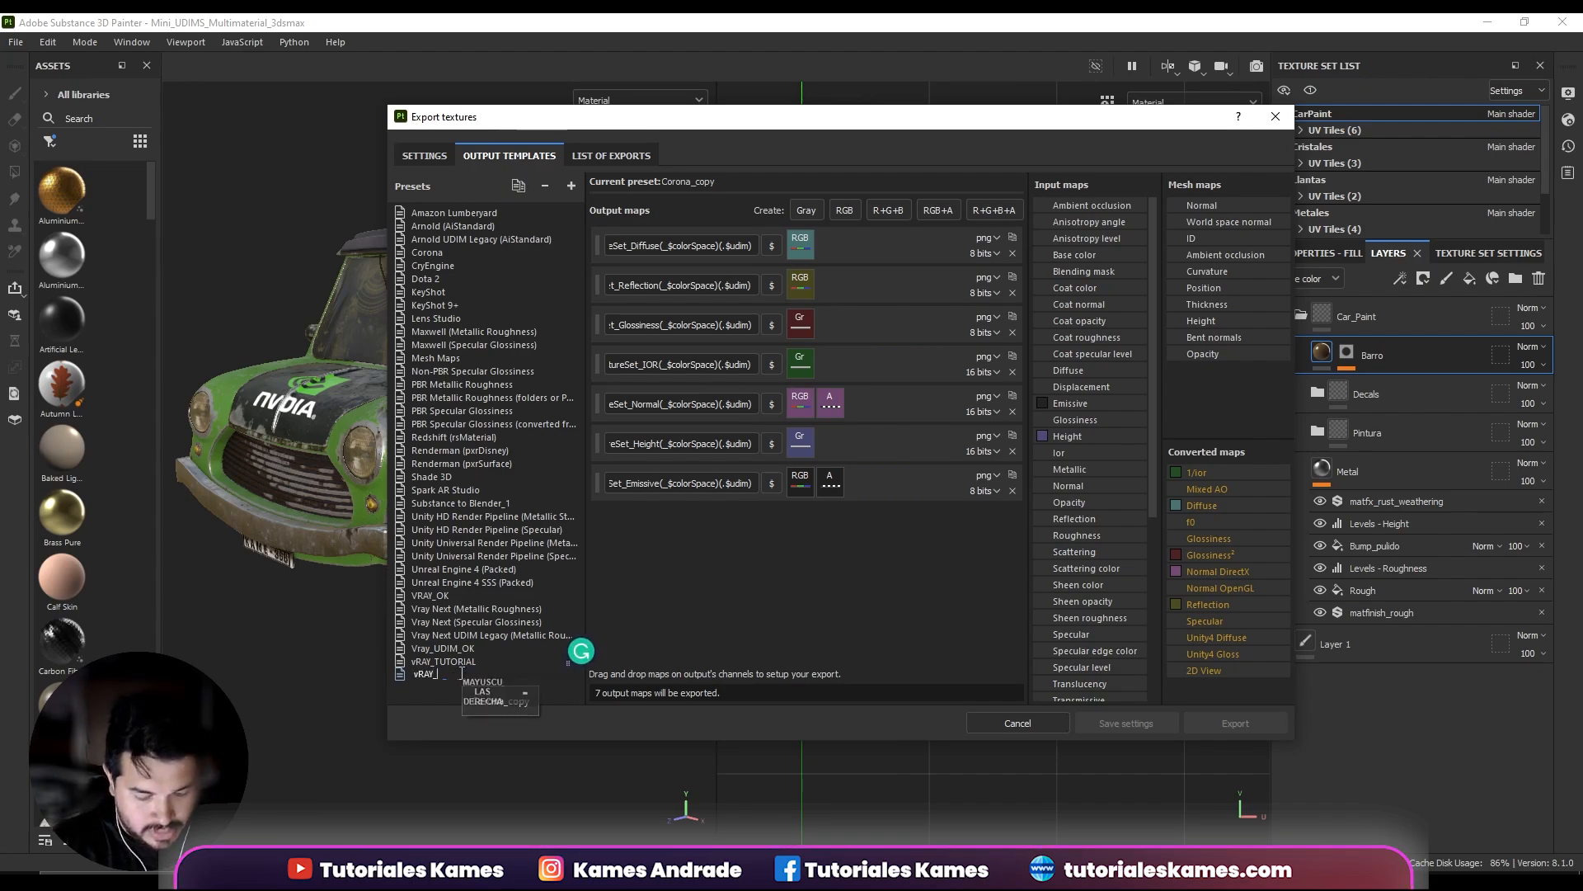
key(Caps_Lock)
text(tutori)
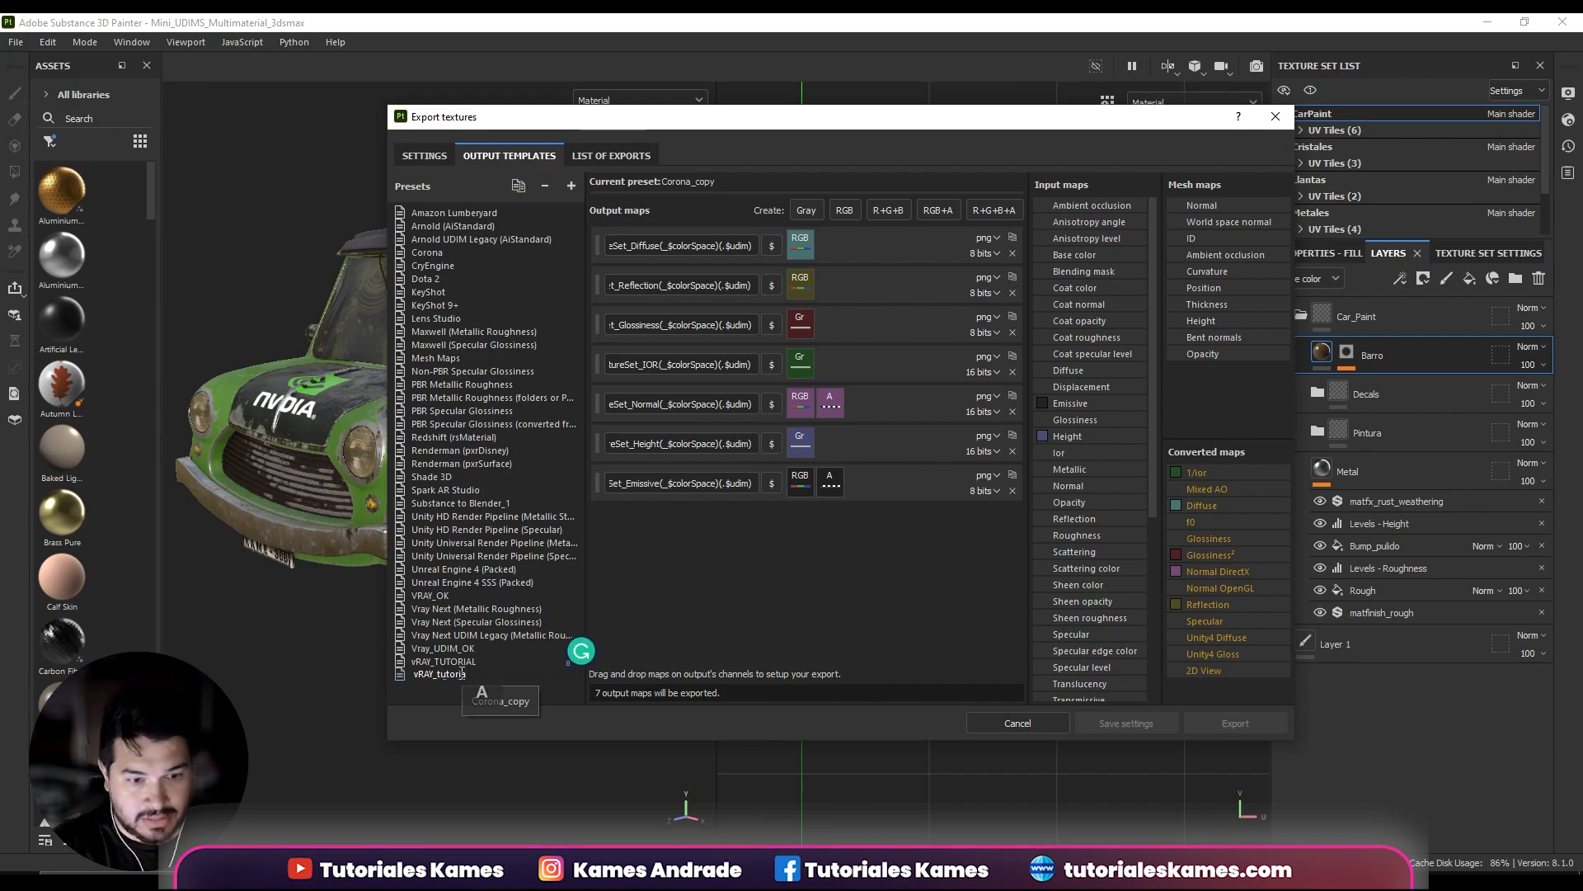
text(al)
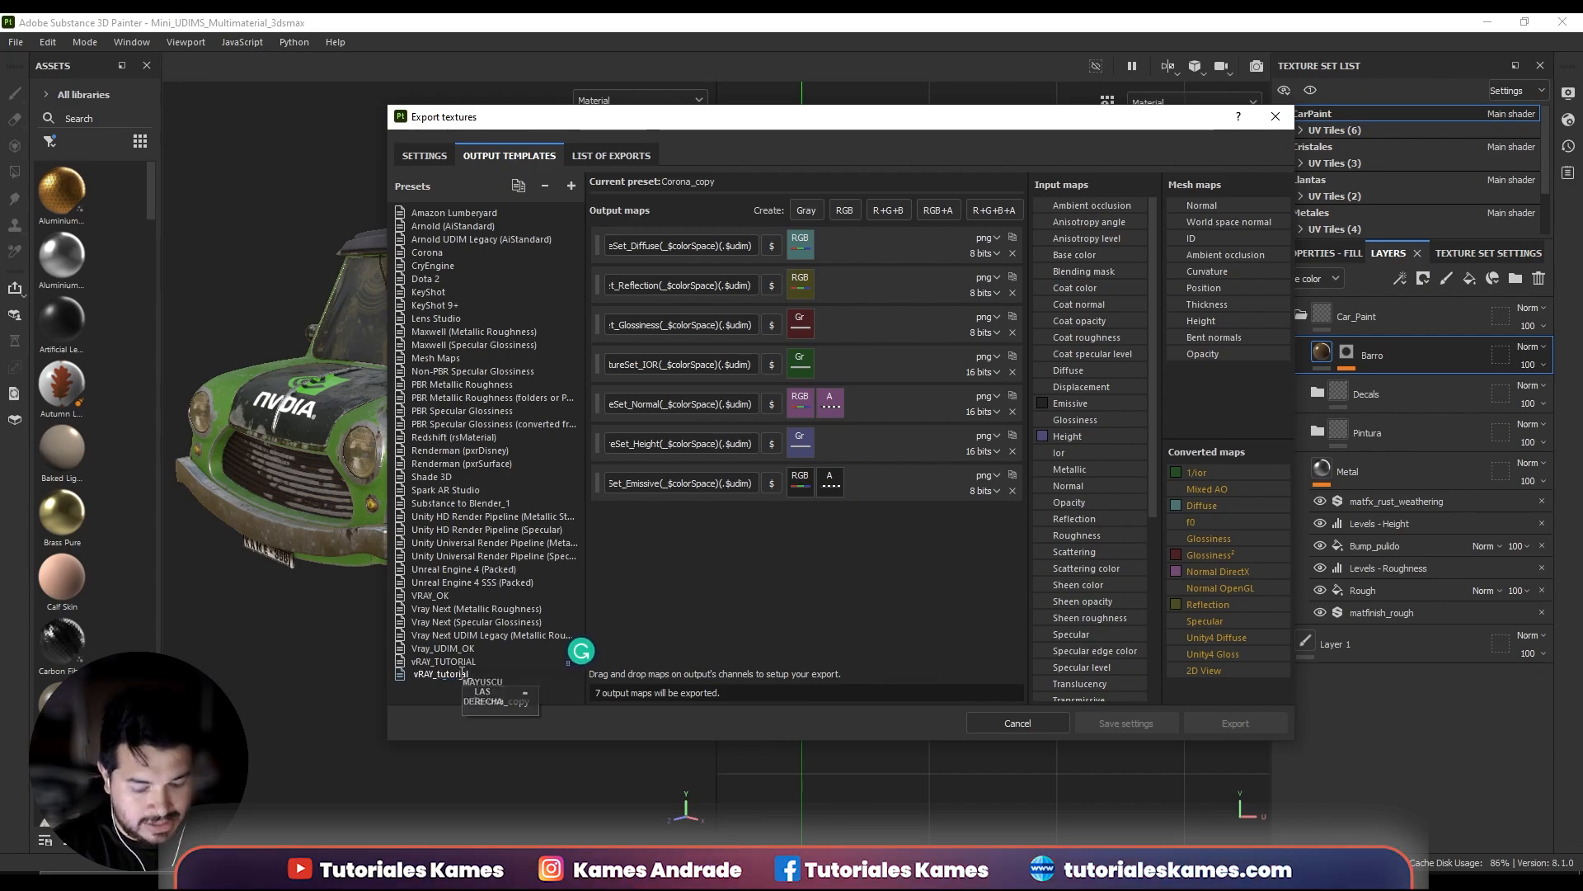
text(_UDIM)
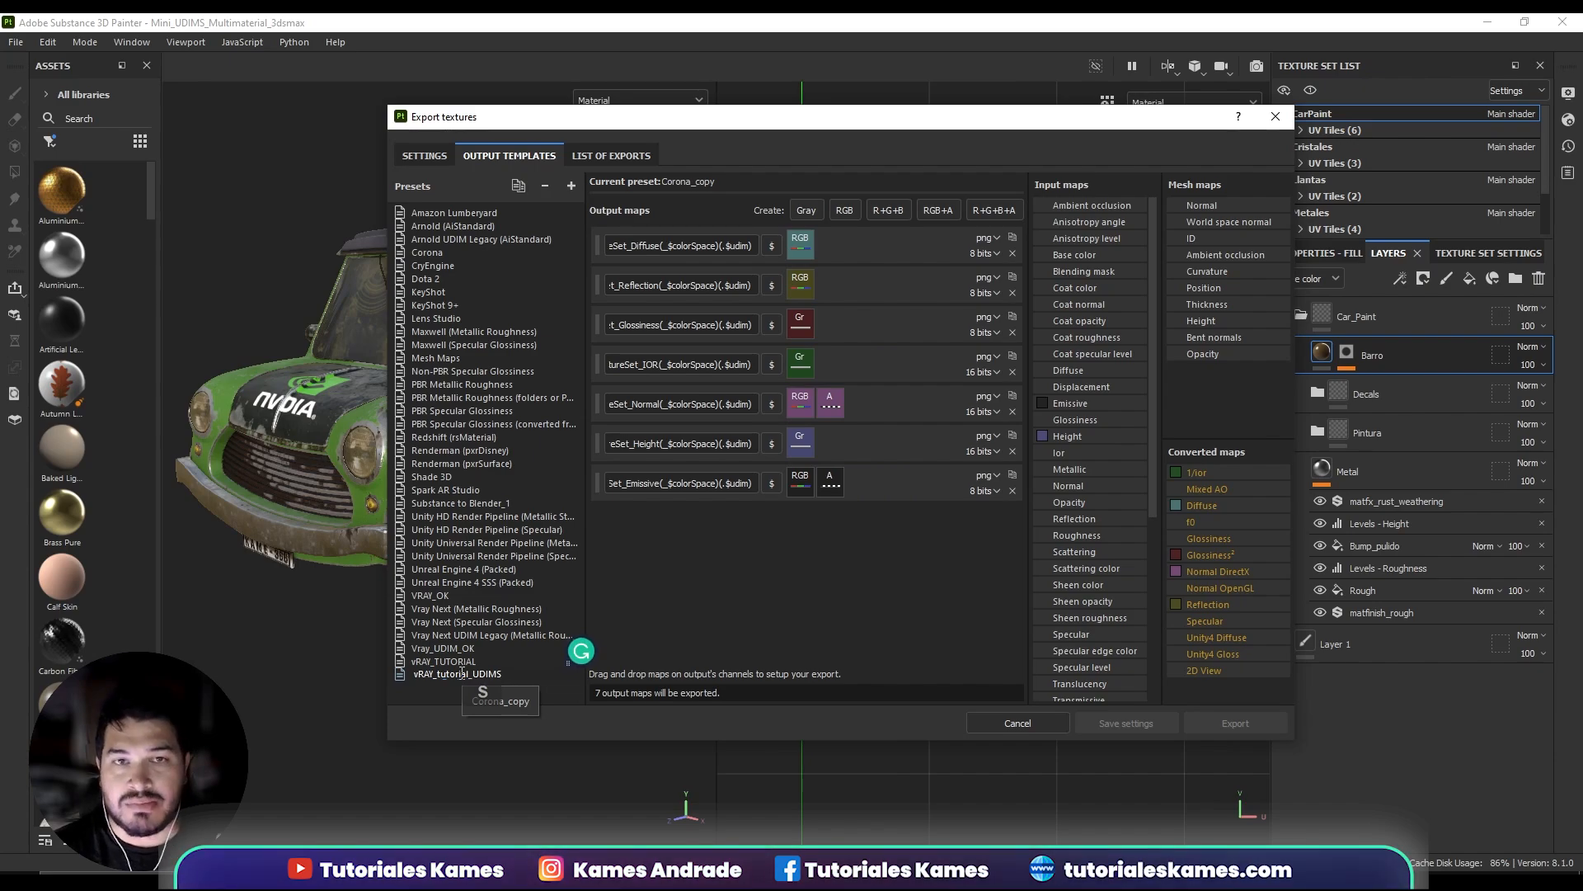
text(S)
key(Return)
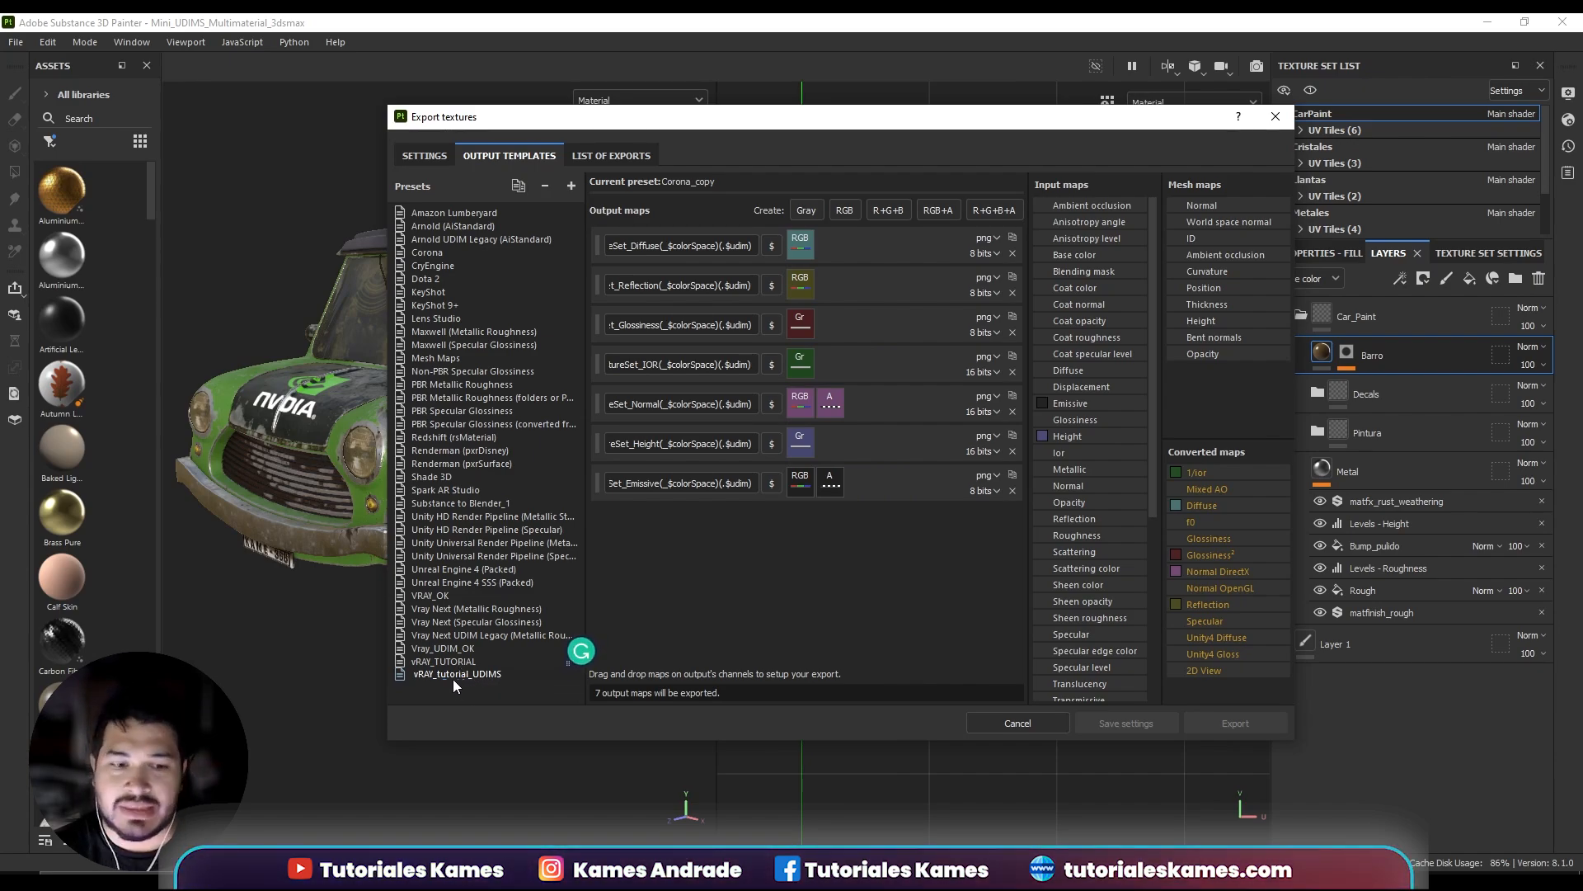
Remove the Emissive output map from the vRAY_tutorial_UDIMS preset.
click(456, 676)
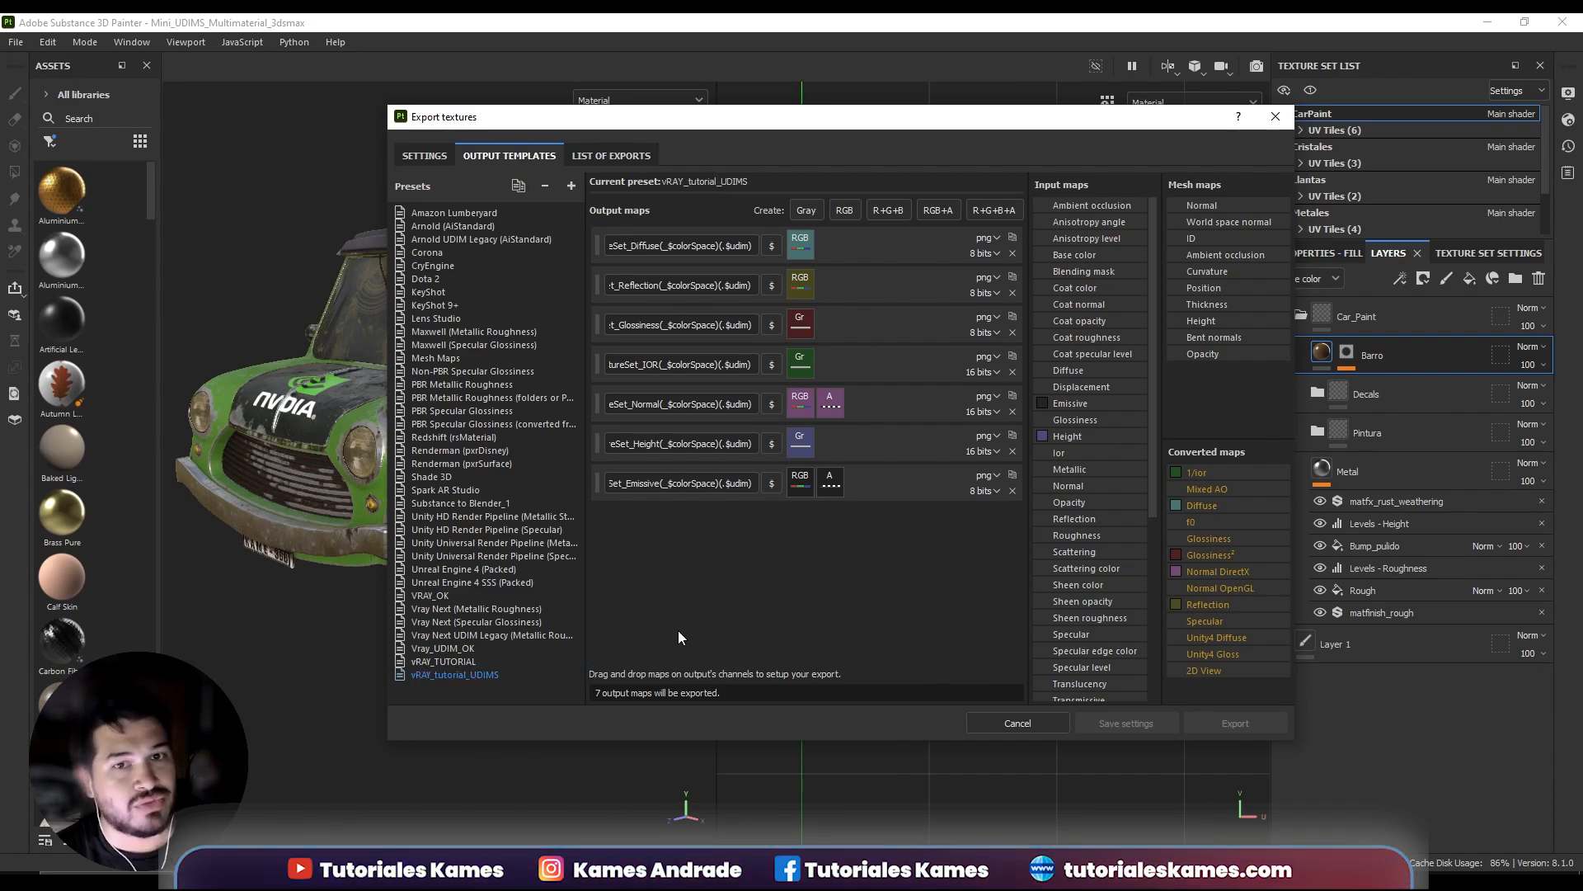
click(698, 482)
click(621, 502)
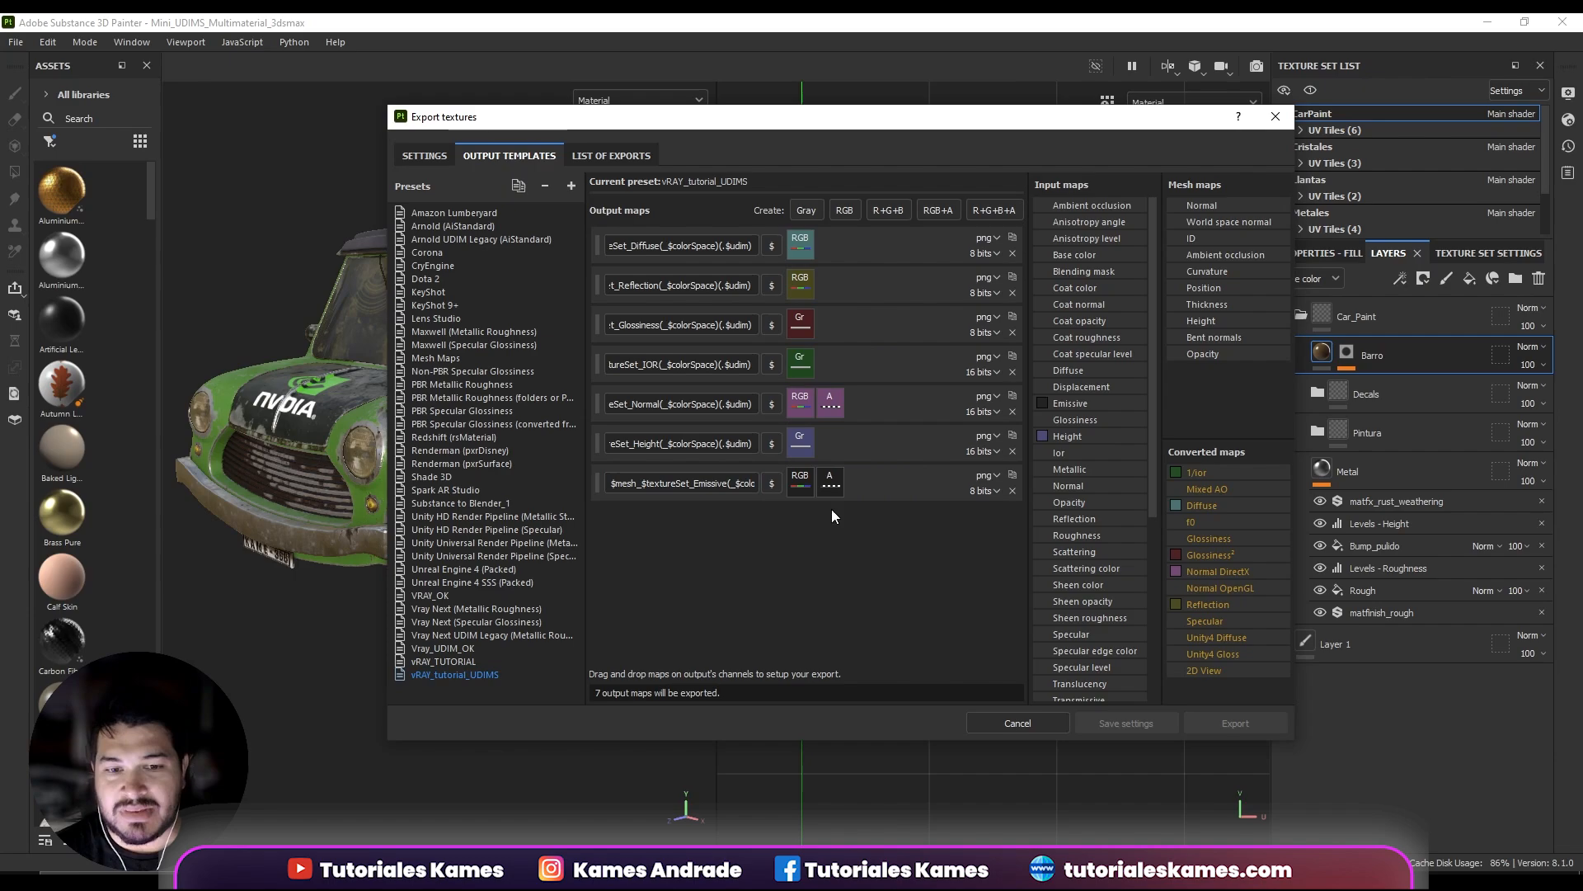
click(1013, 491)
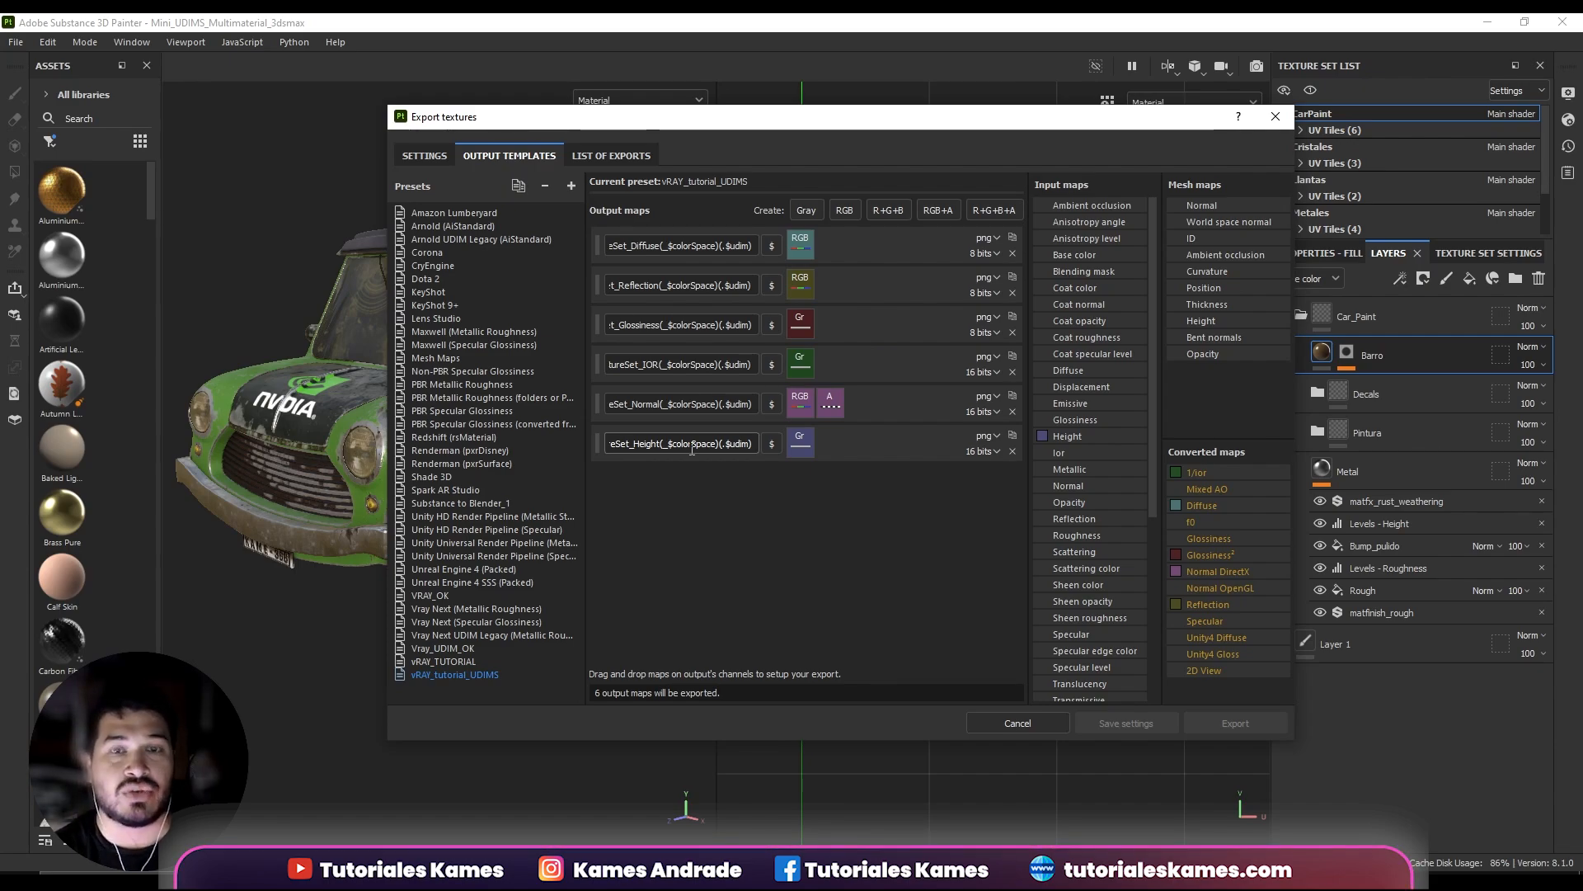
Check the full naming pattern of the Diffuse output map, including its mesh, texture set, colour space and UDIM tokens.
double_click(742, 247)
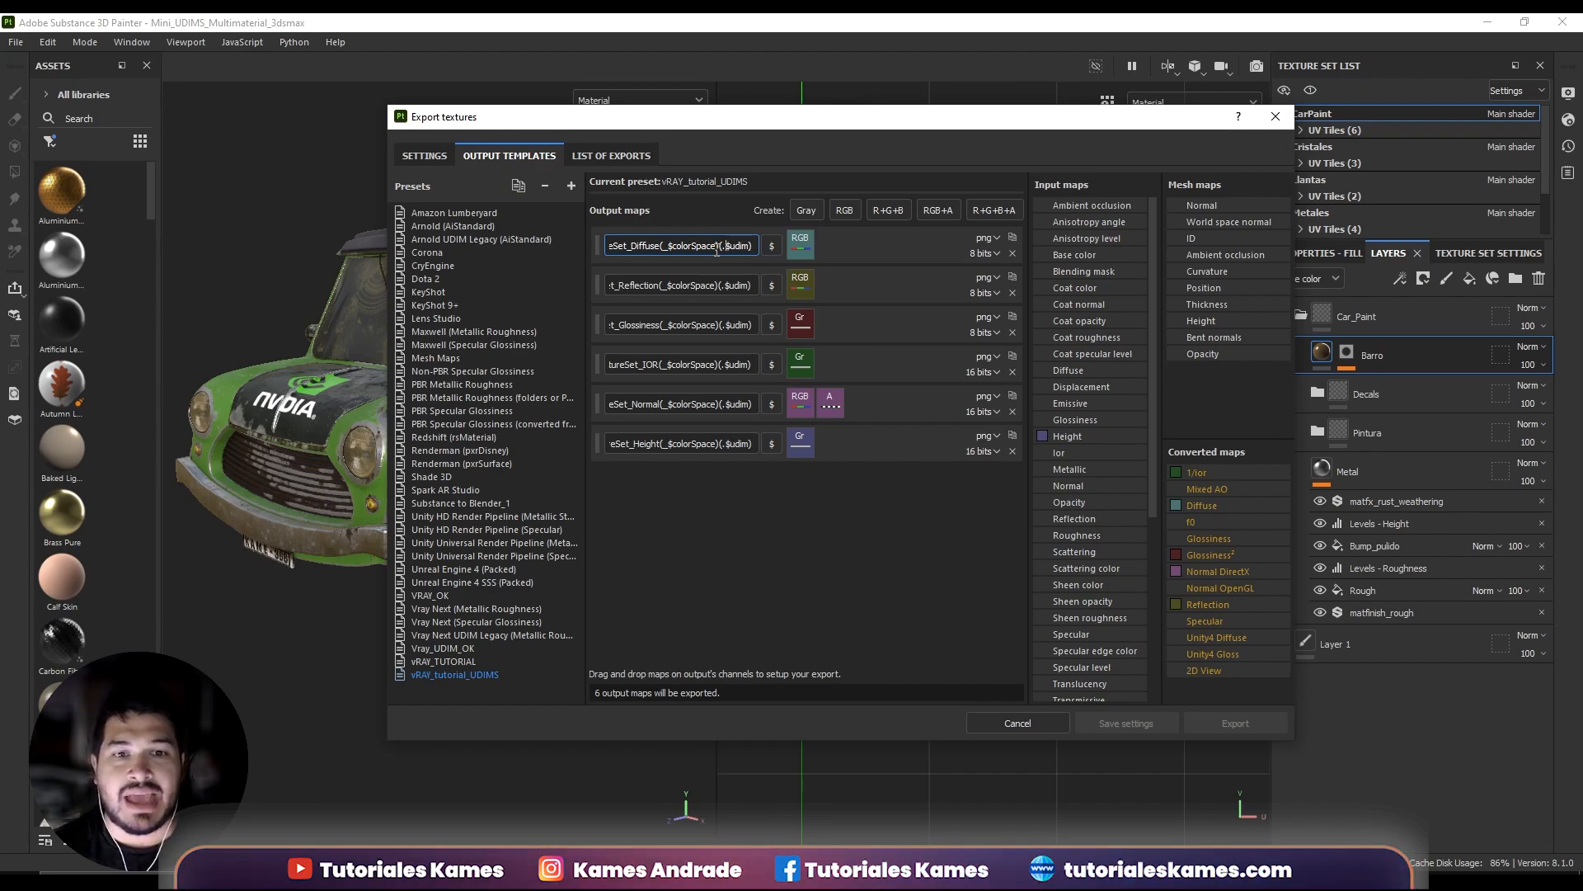
drag(725, 260, 566, 257)
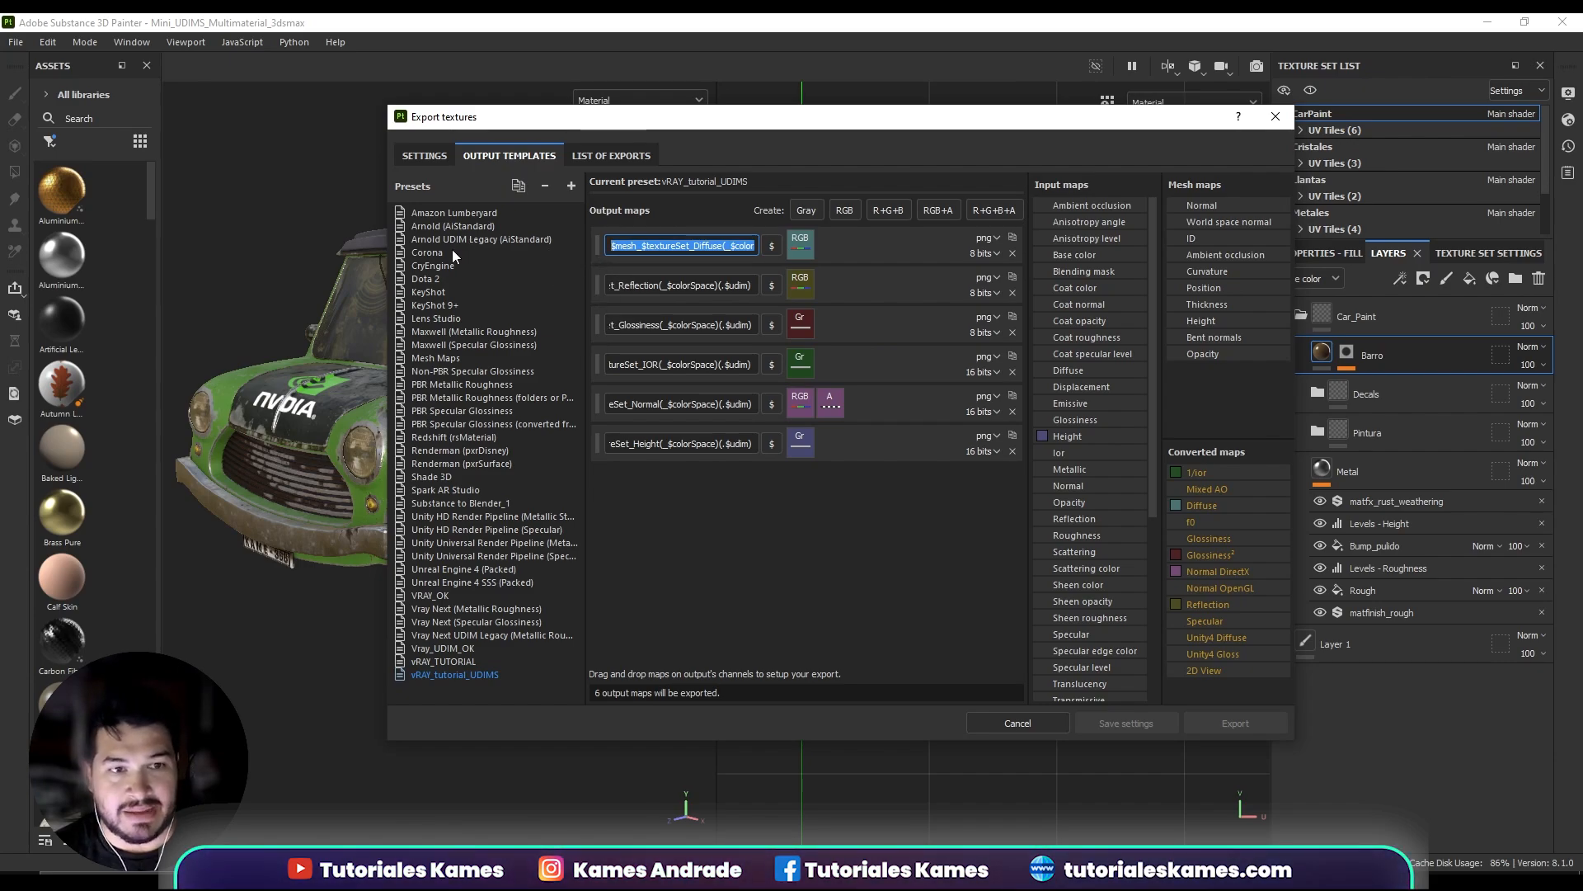
click(632, 244)
drag(628, 245, 780, 254)
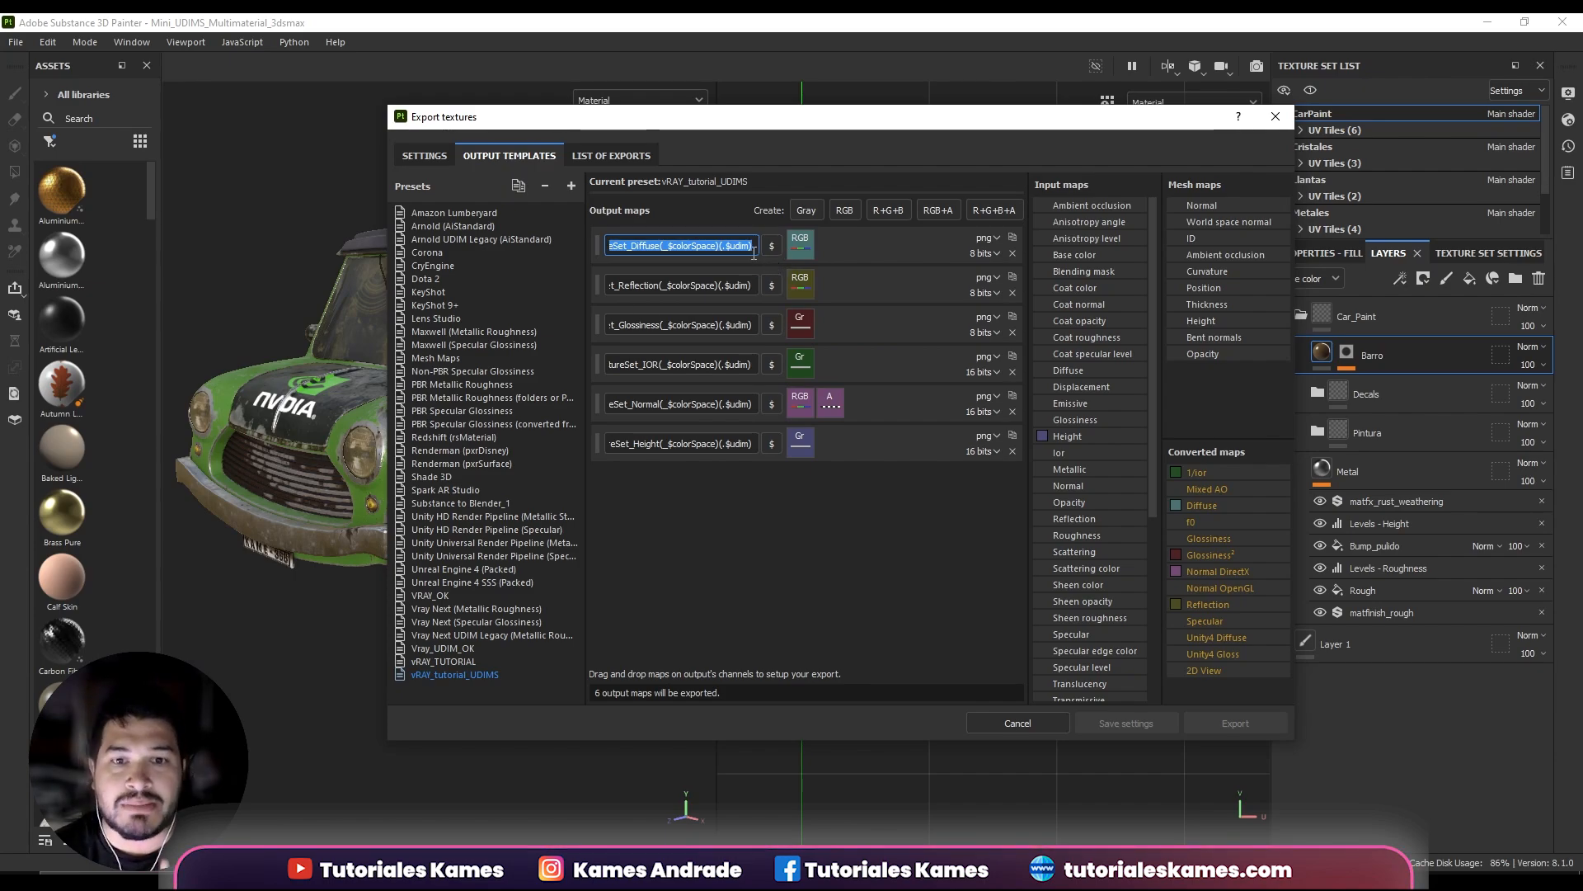
click(755, 251)
drag(755, 247, 551, 234)
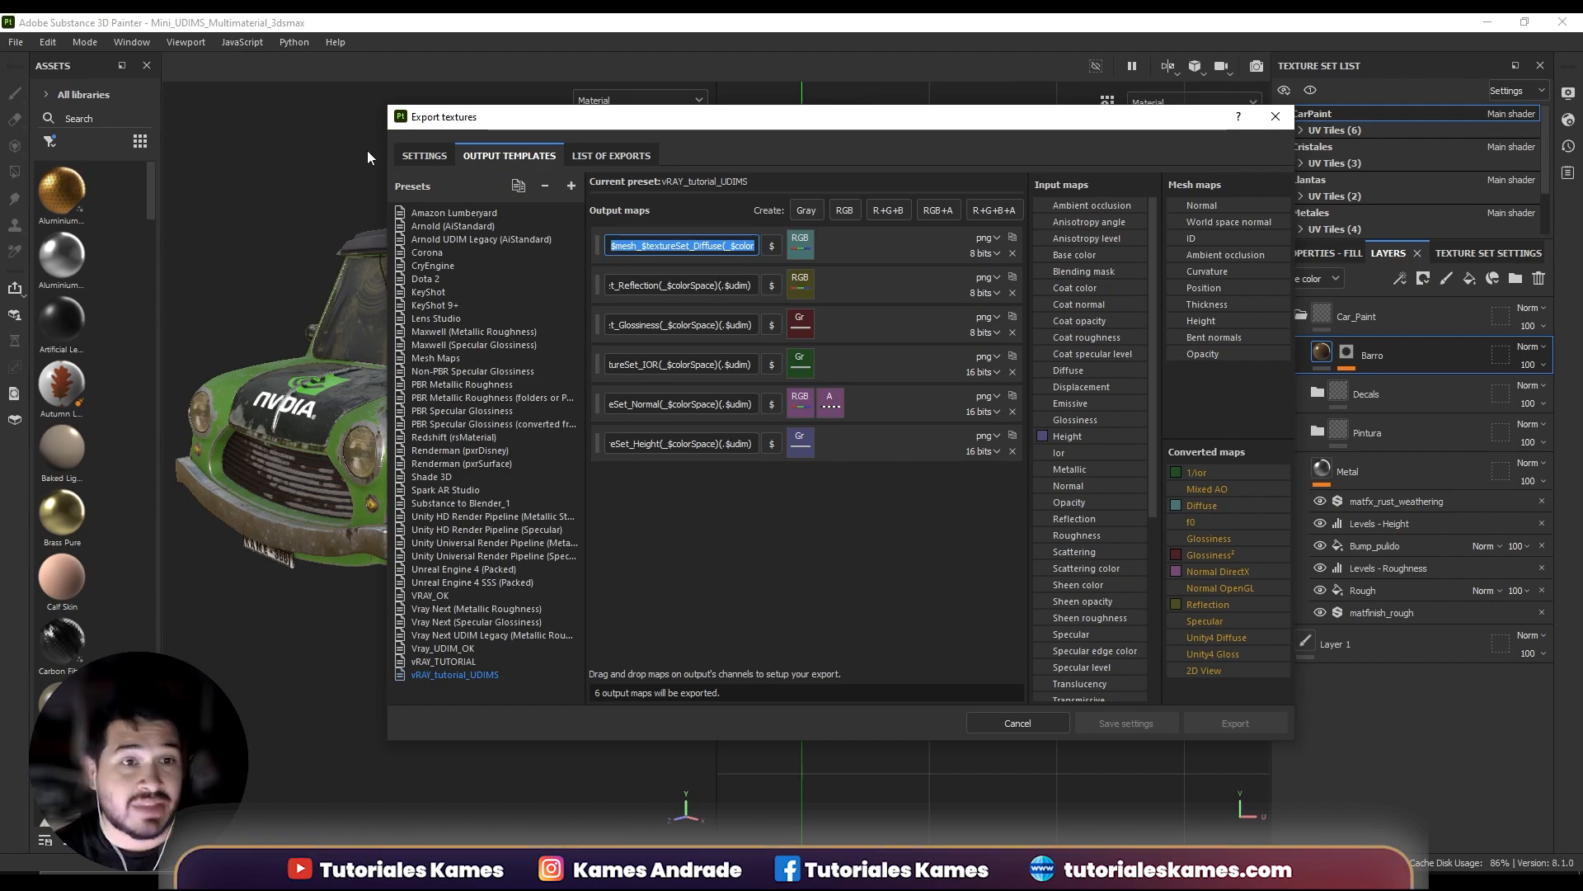
Set the export's output template to vRAY_tutorial_UDIMS and choose the file type for the textures.
click(415, 157)
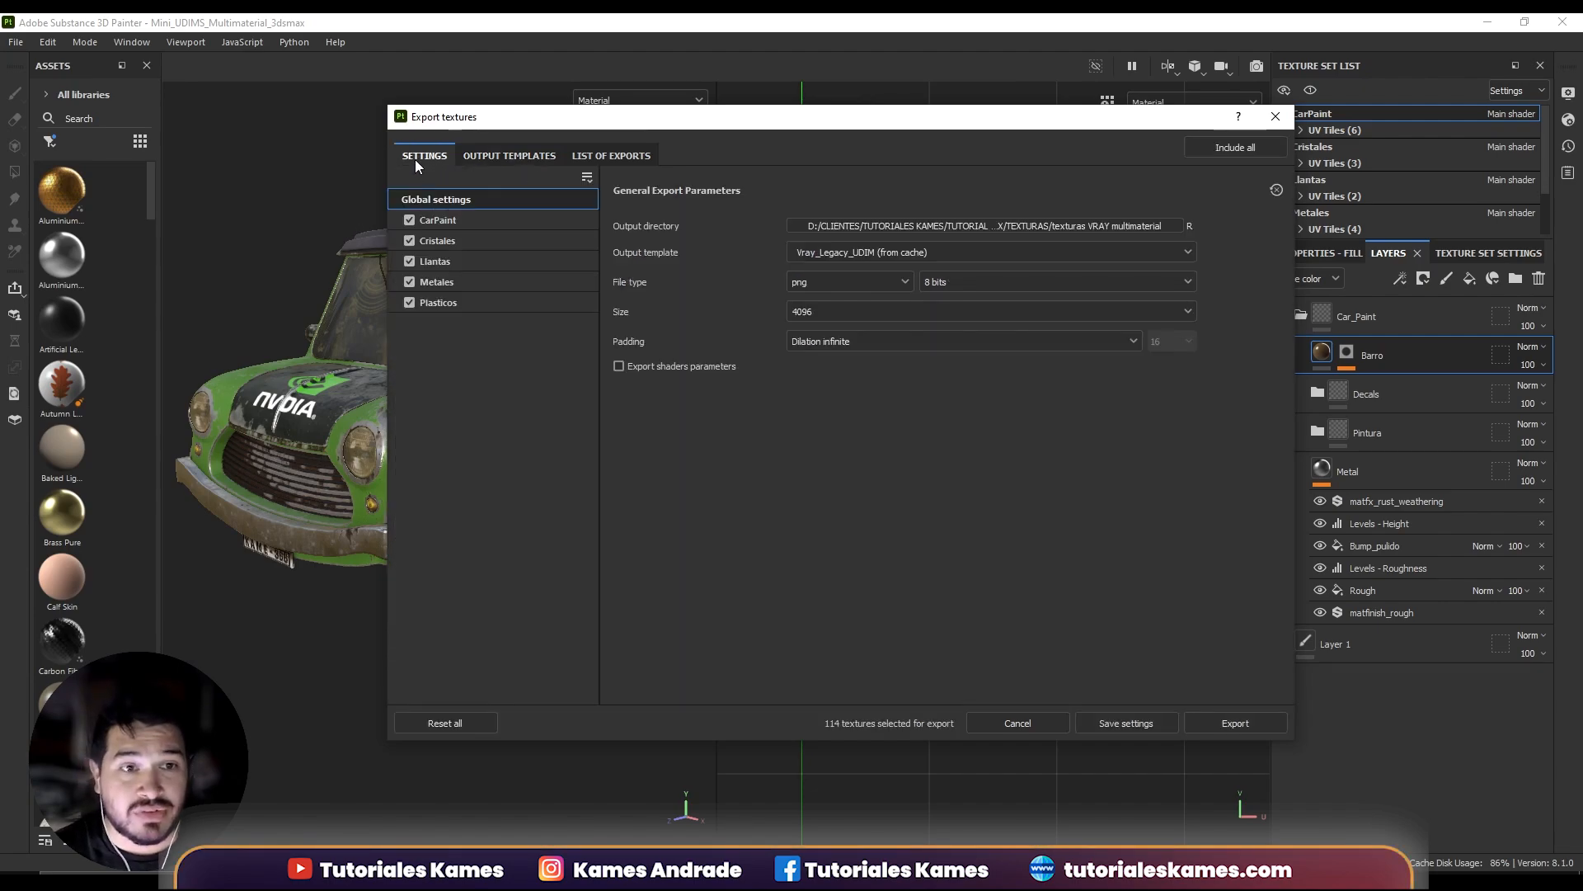
click(892, 253)
scroll(866, 379, down, 3)
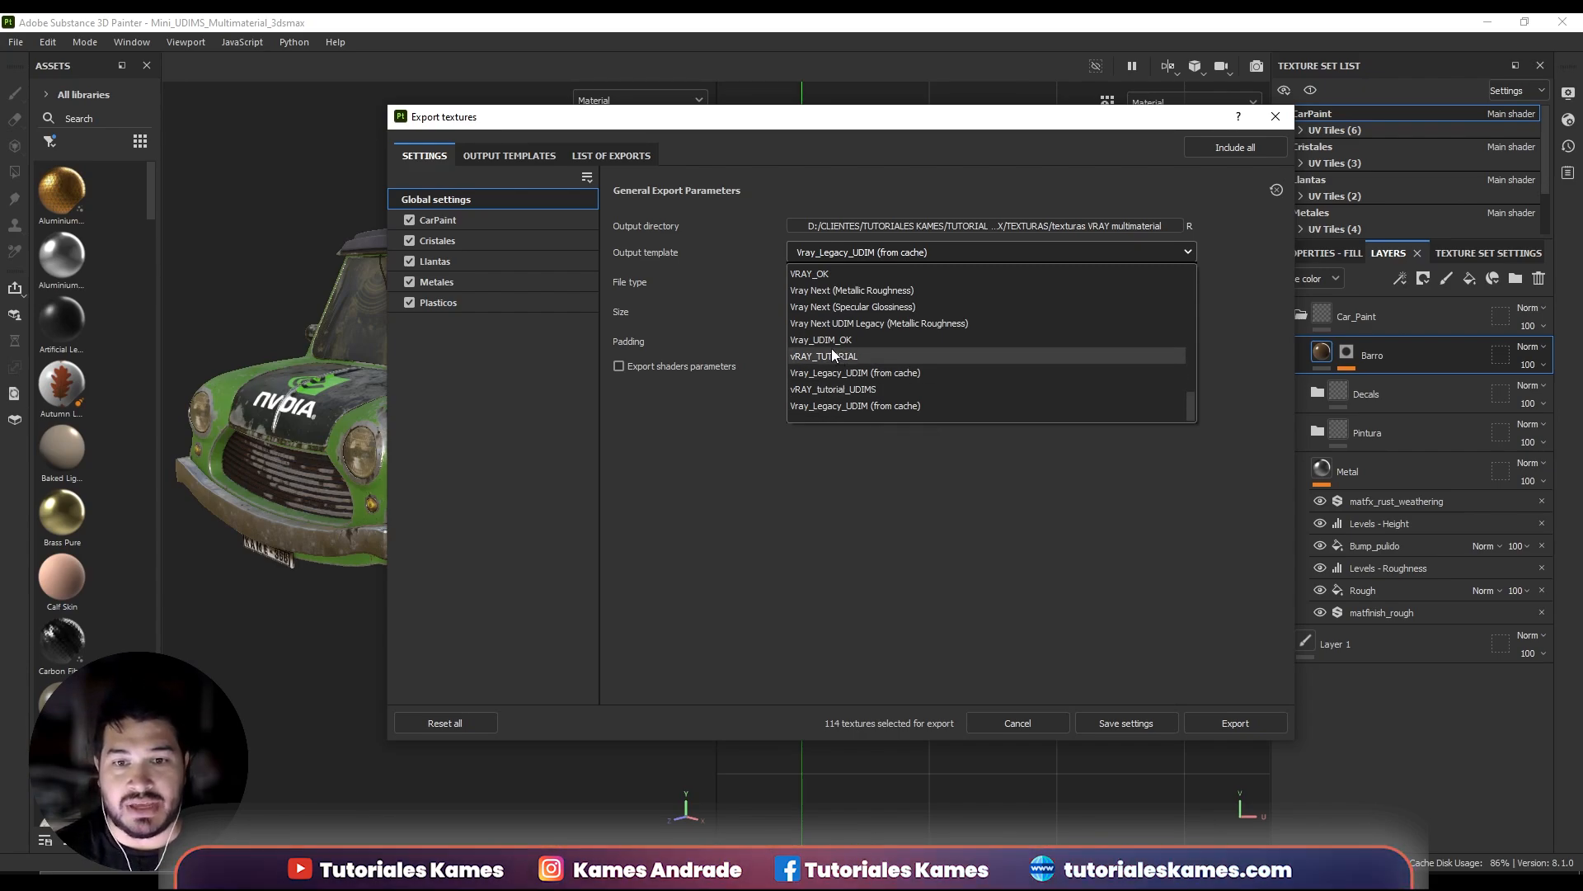
scroll(853, 391, up, 3)
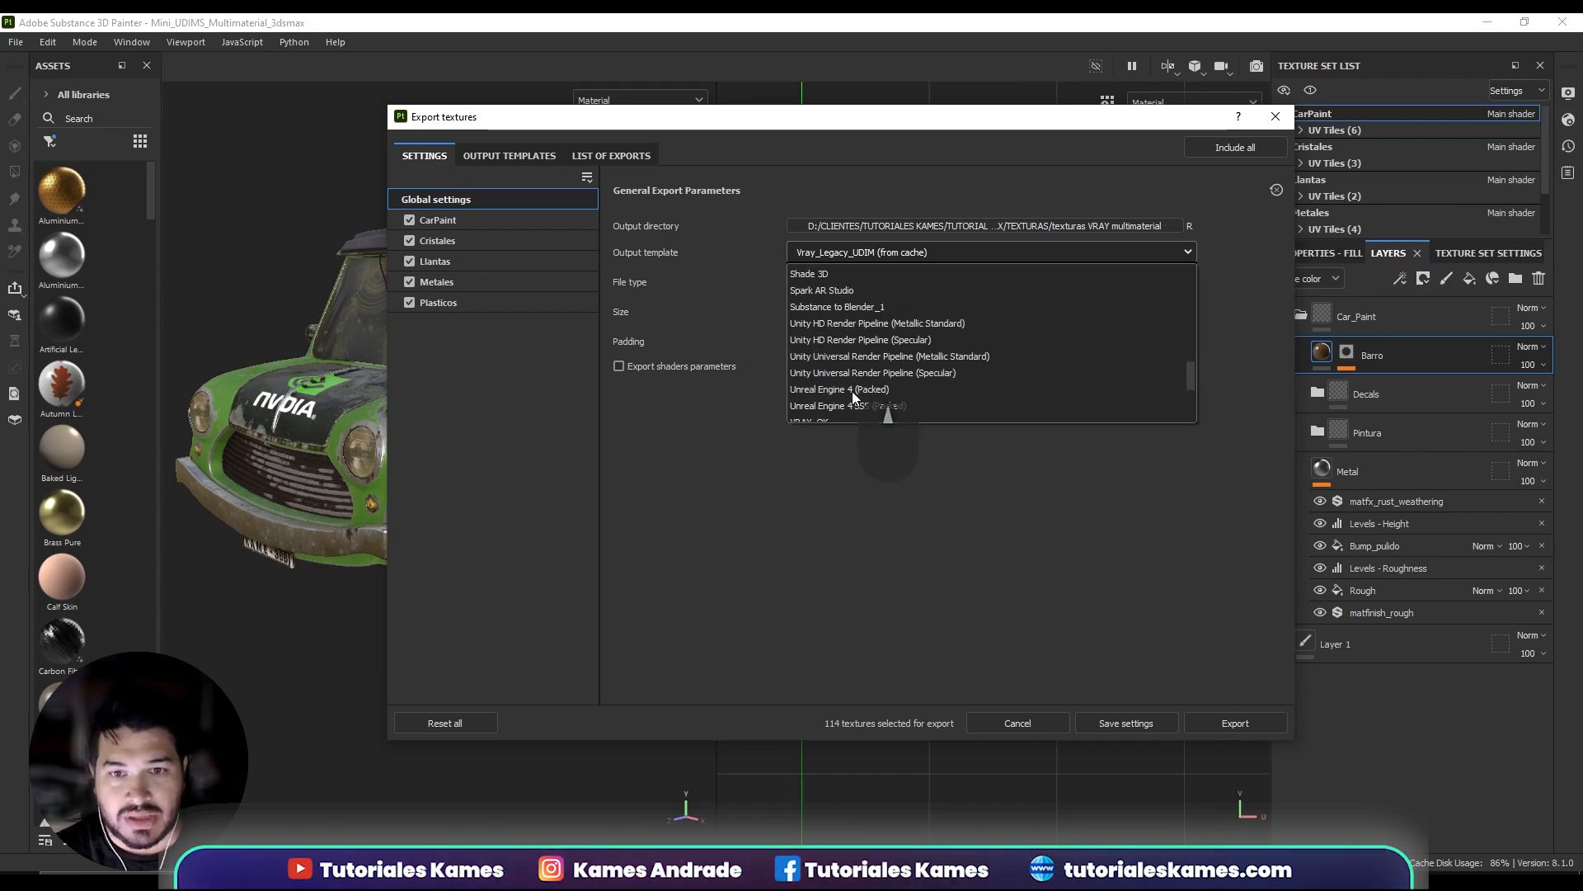
scroll(853, 391, down, 3)
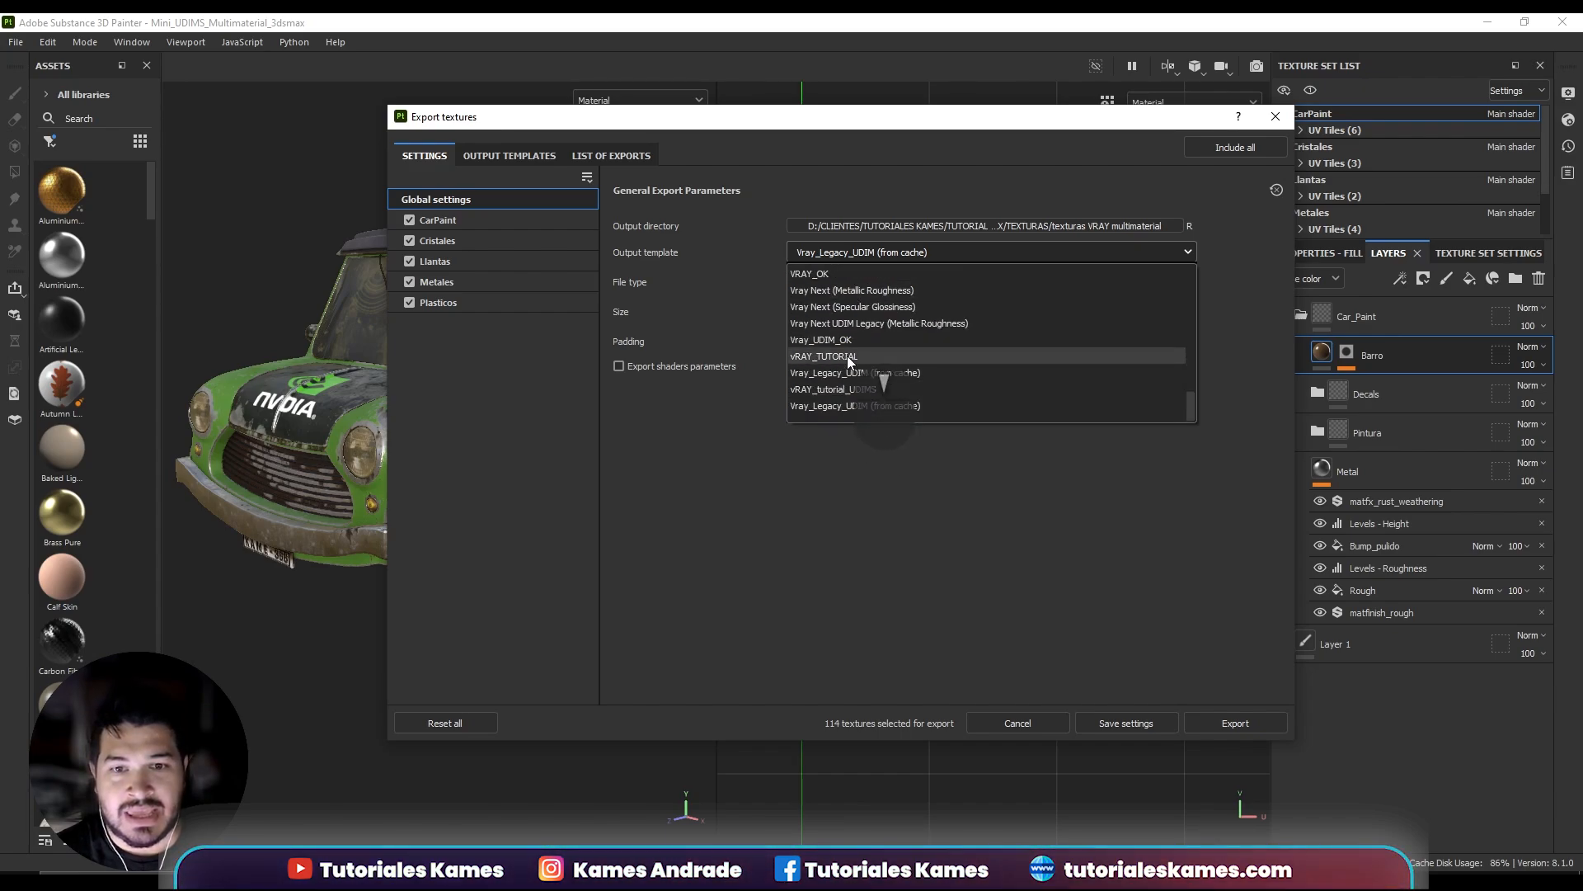
click(819, 390)
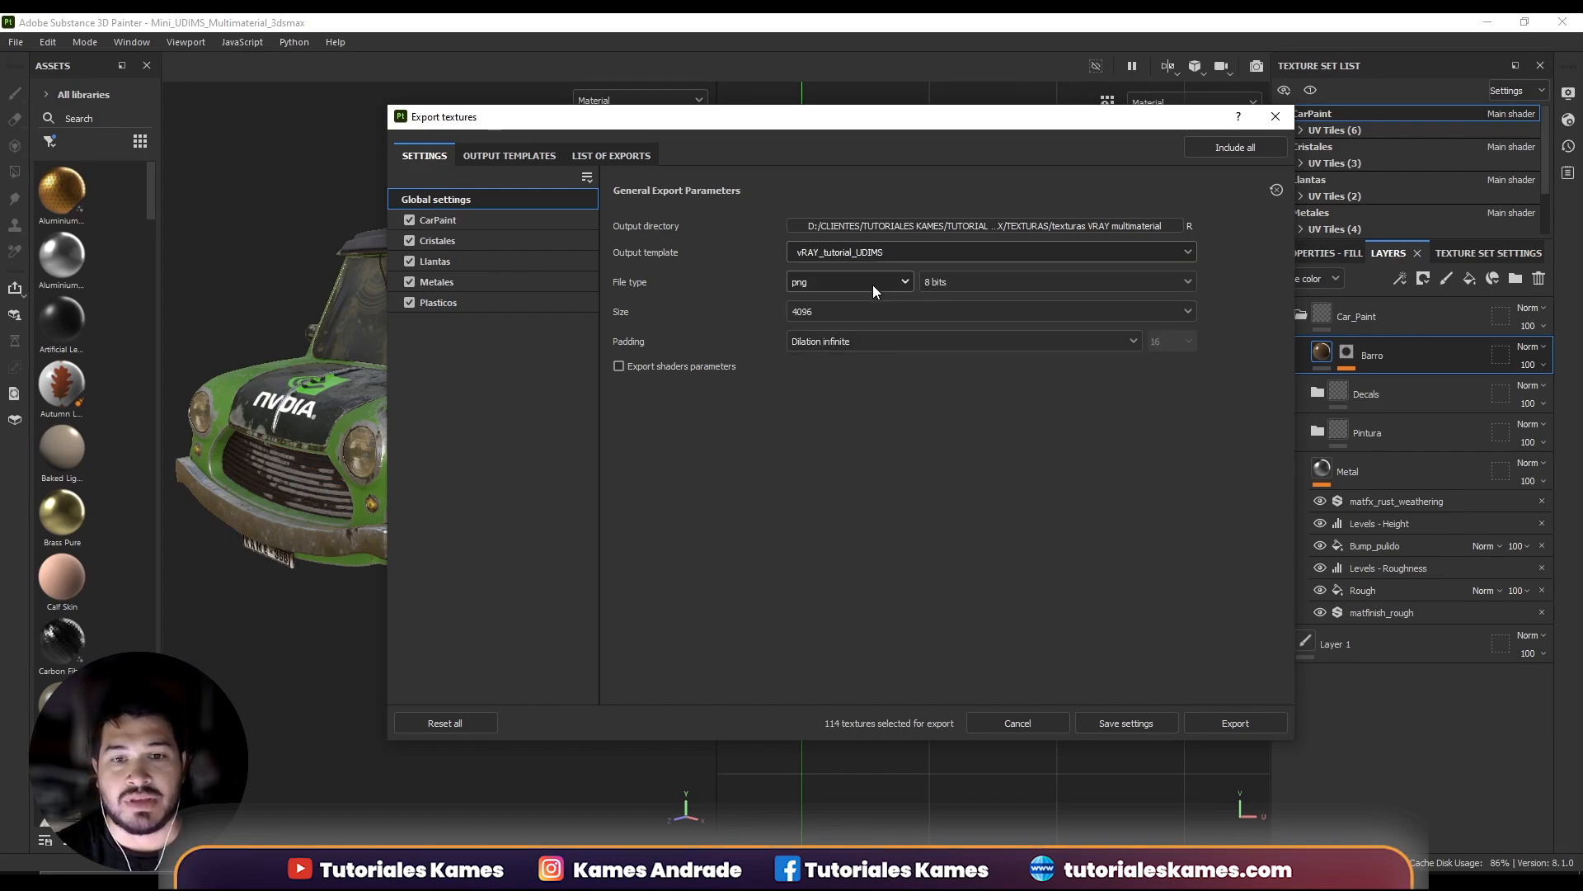
click(870, 285)
click(815, 355)
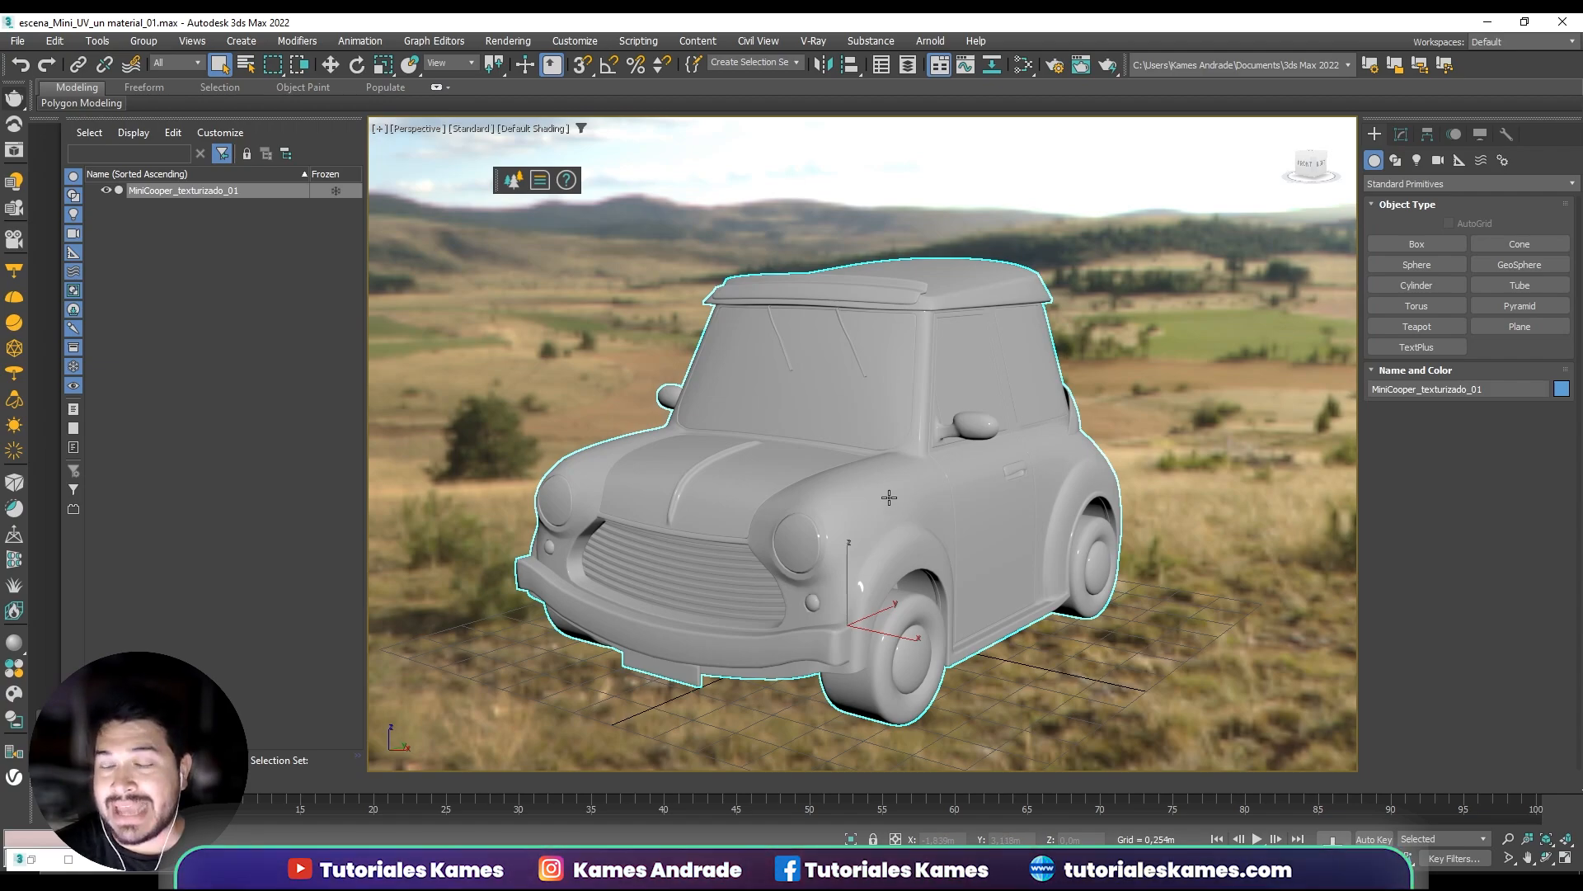
In 3ds Max, add an Unwrap UVW modifier to MiniCooper_texturizado_01 and open its UV editor.
click(1399, 135)
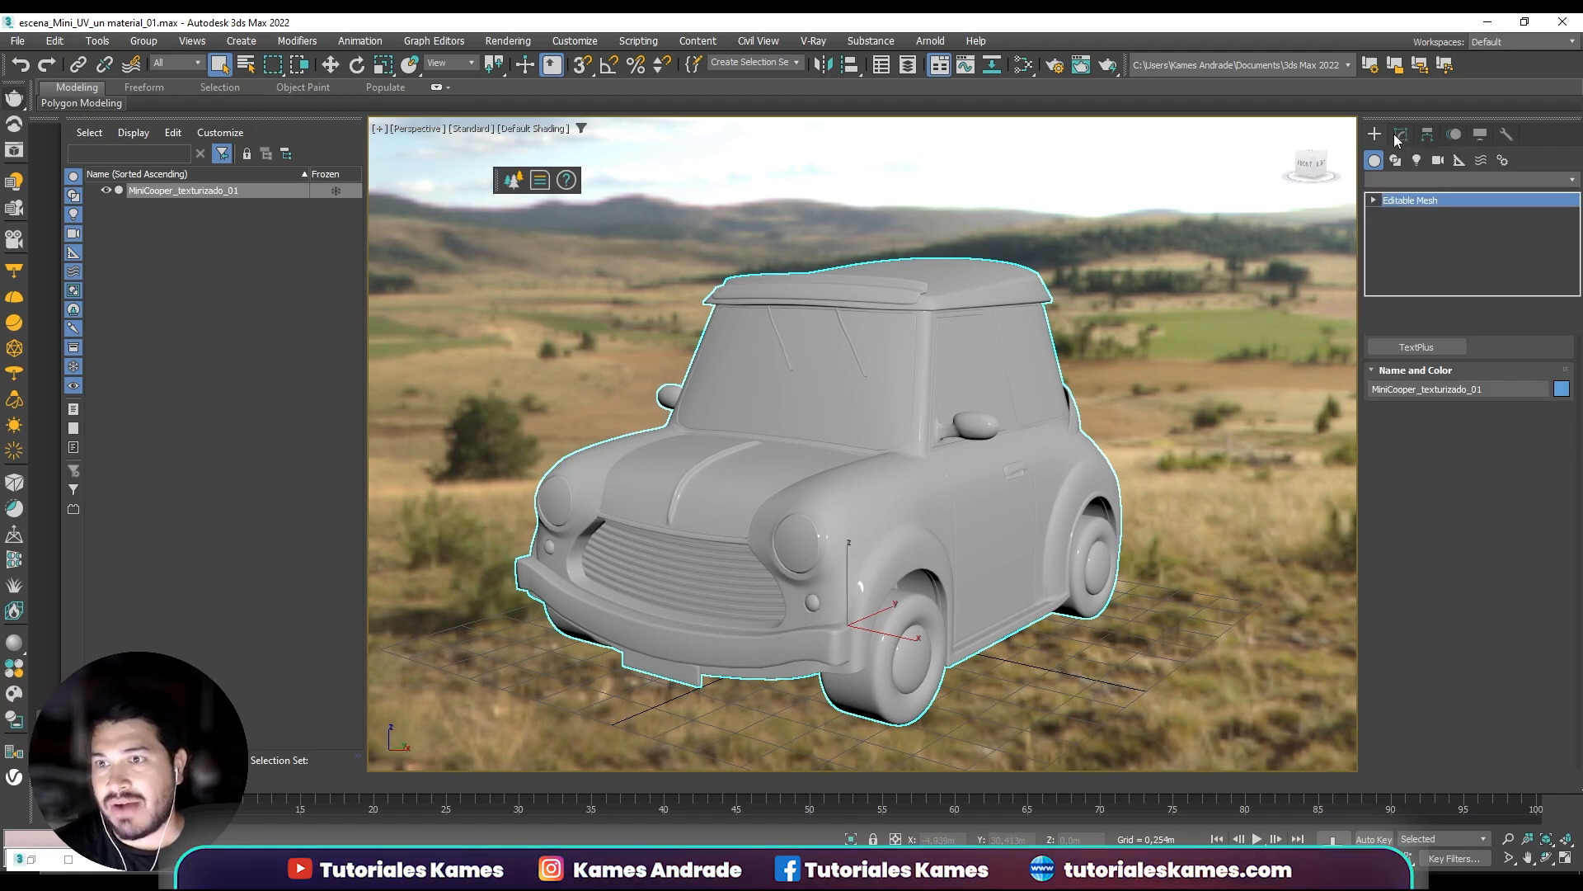
click(1572, 180)
drag(1573, 215, 1572, 705)
click(1422, 604)
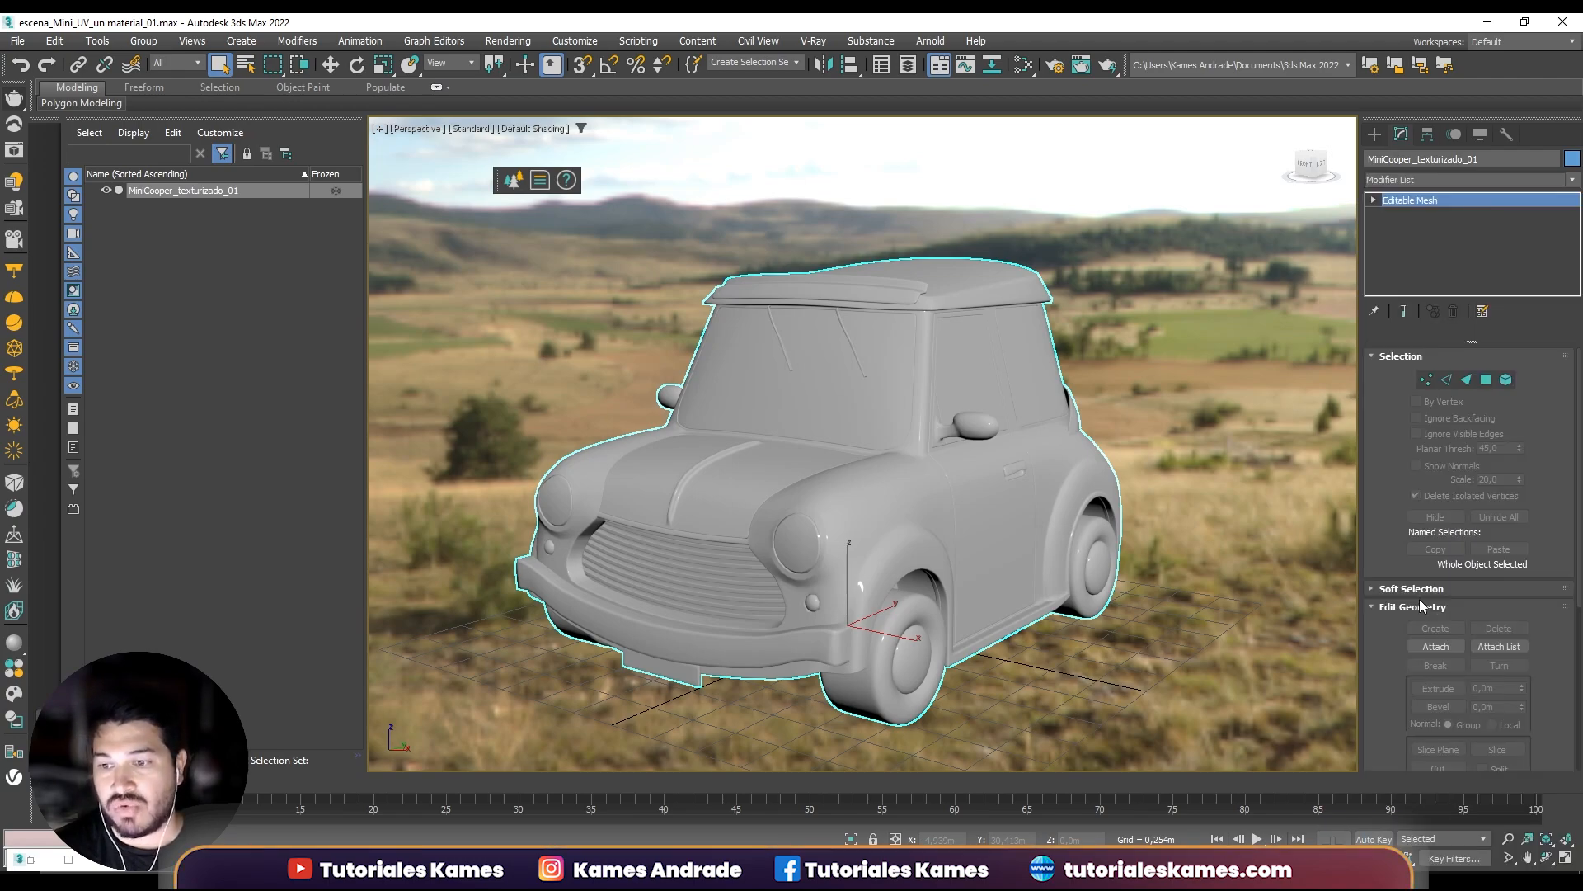
click(1458, 701)
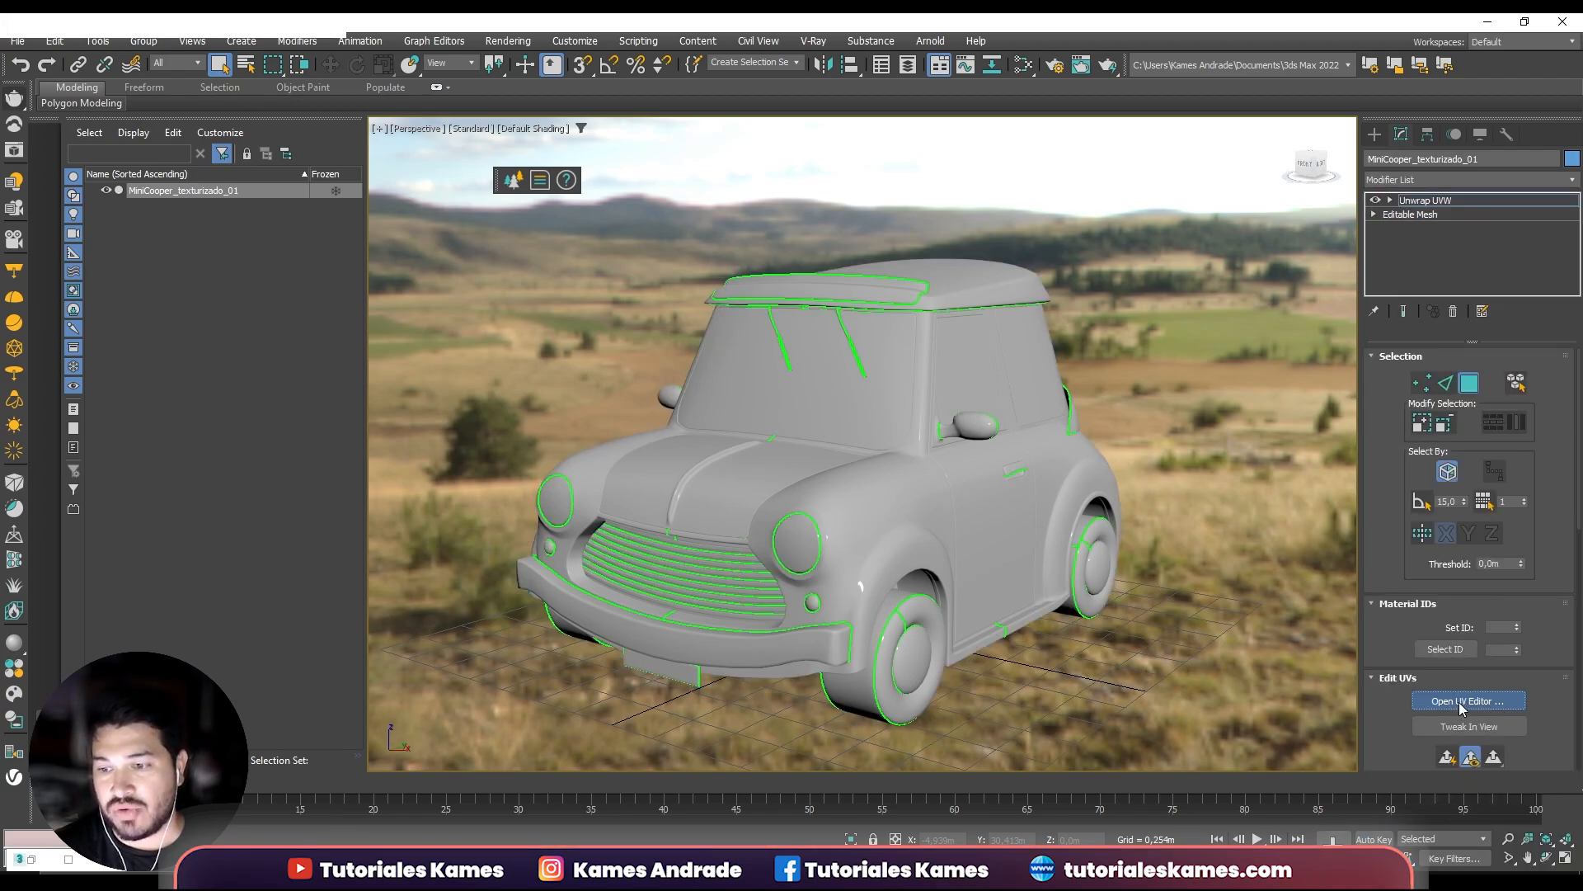
Check the Mini's UDIM tile layout in the UV editor, close the editor and delete the Unwrap UVW modifier.
scroll(342, 384, down, 5)
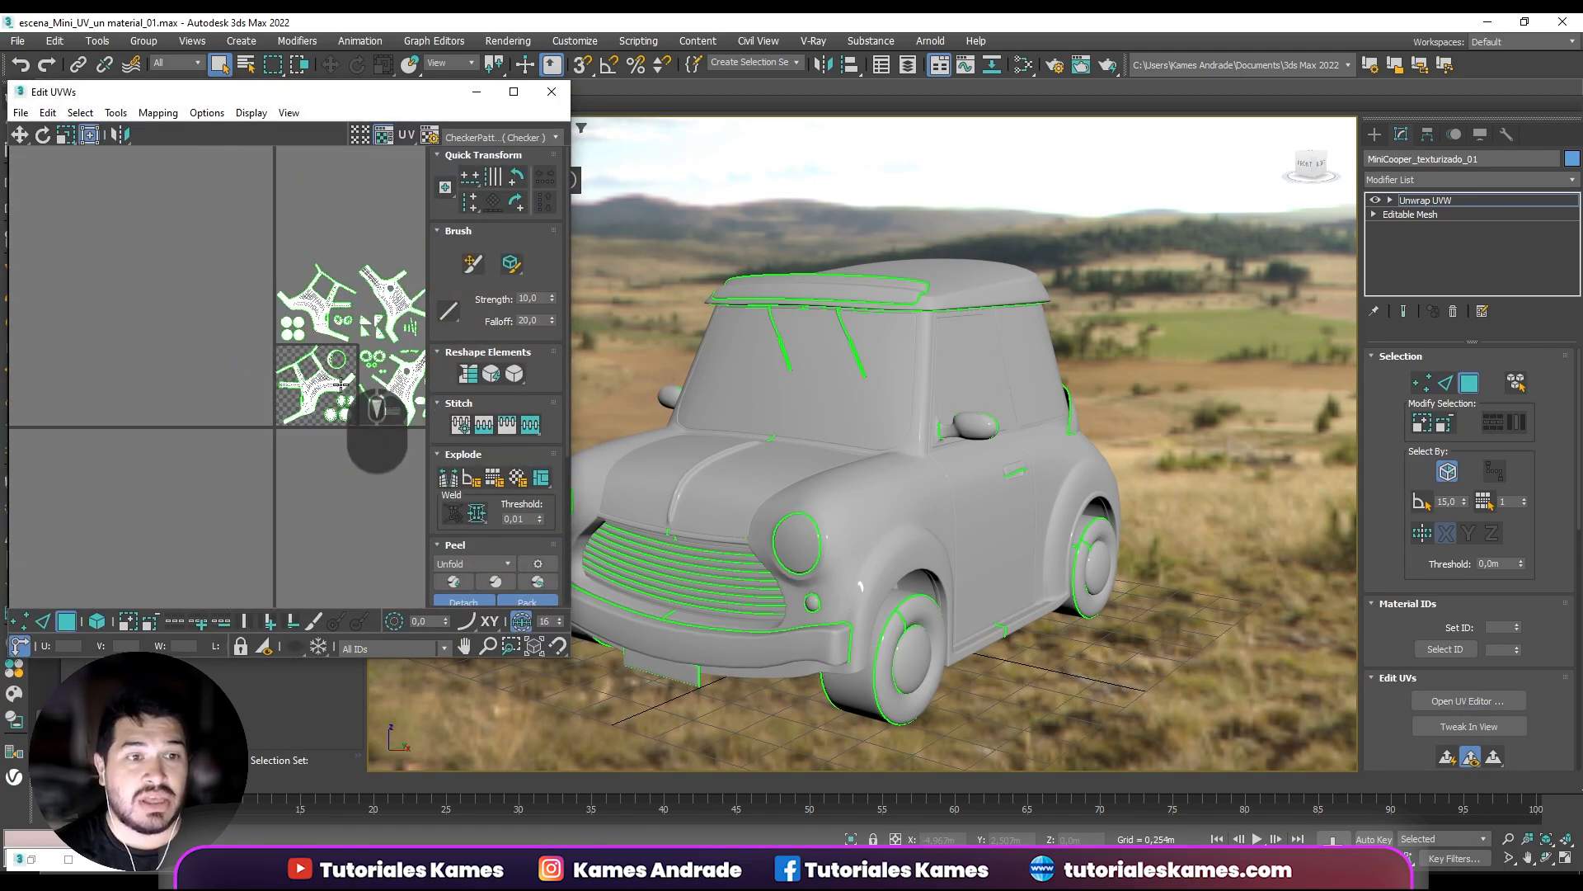
scroll(198, 387, up, 2)
mouse_move(175, 382)
middle_down()
mouse_move(261, 387)
mouse_move(199, 373)
middle_up()
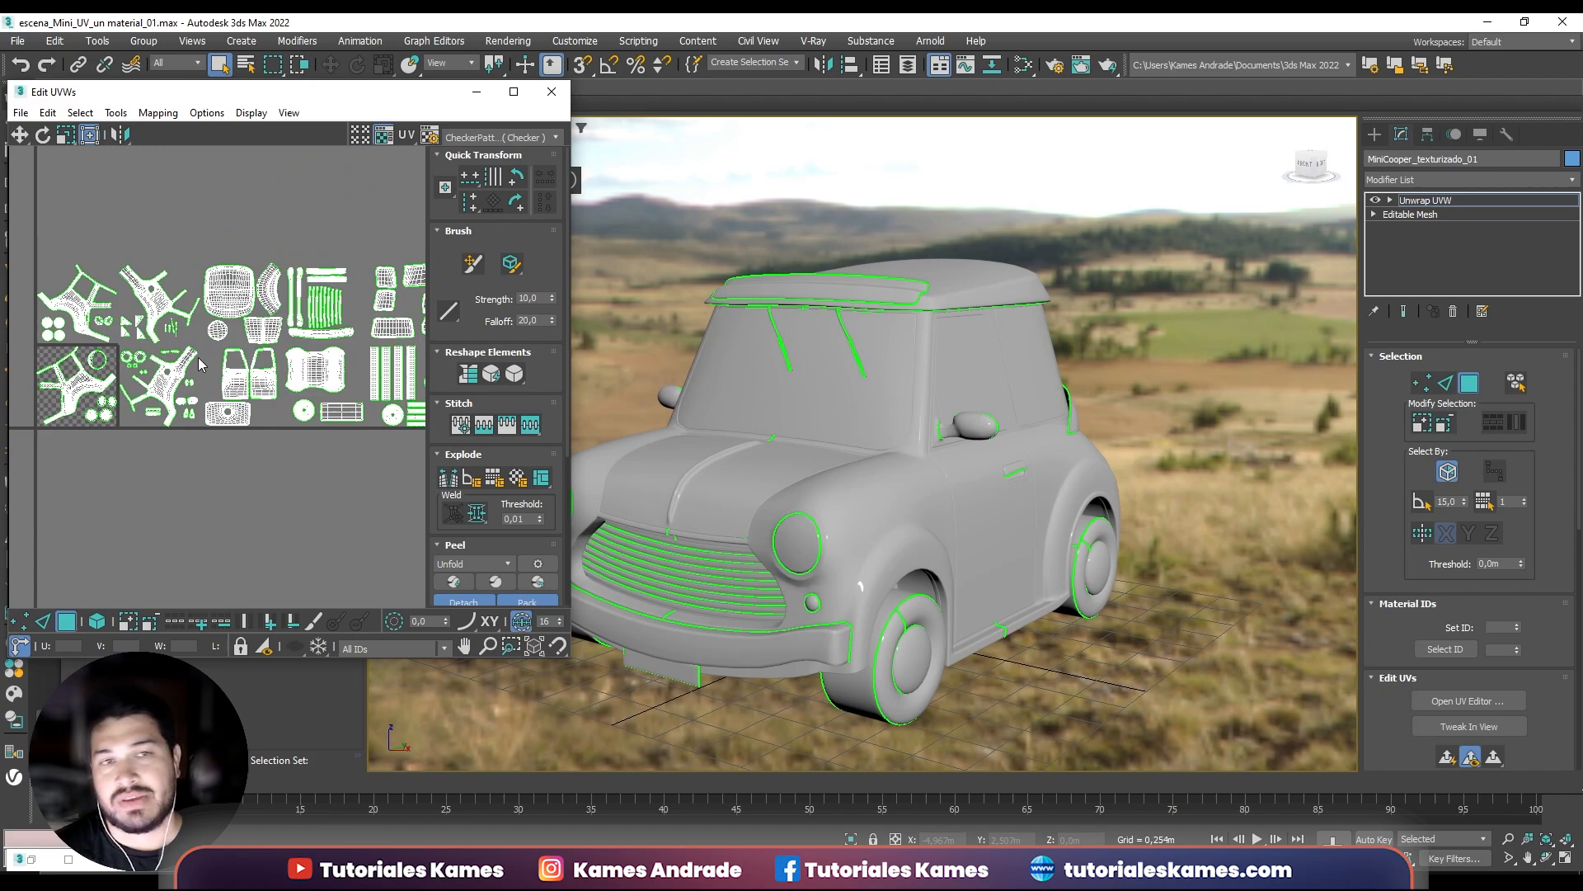
click(552, 91)
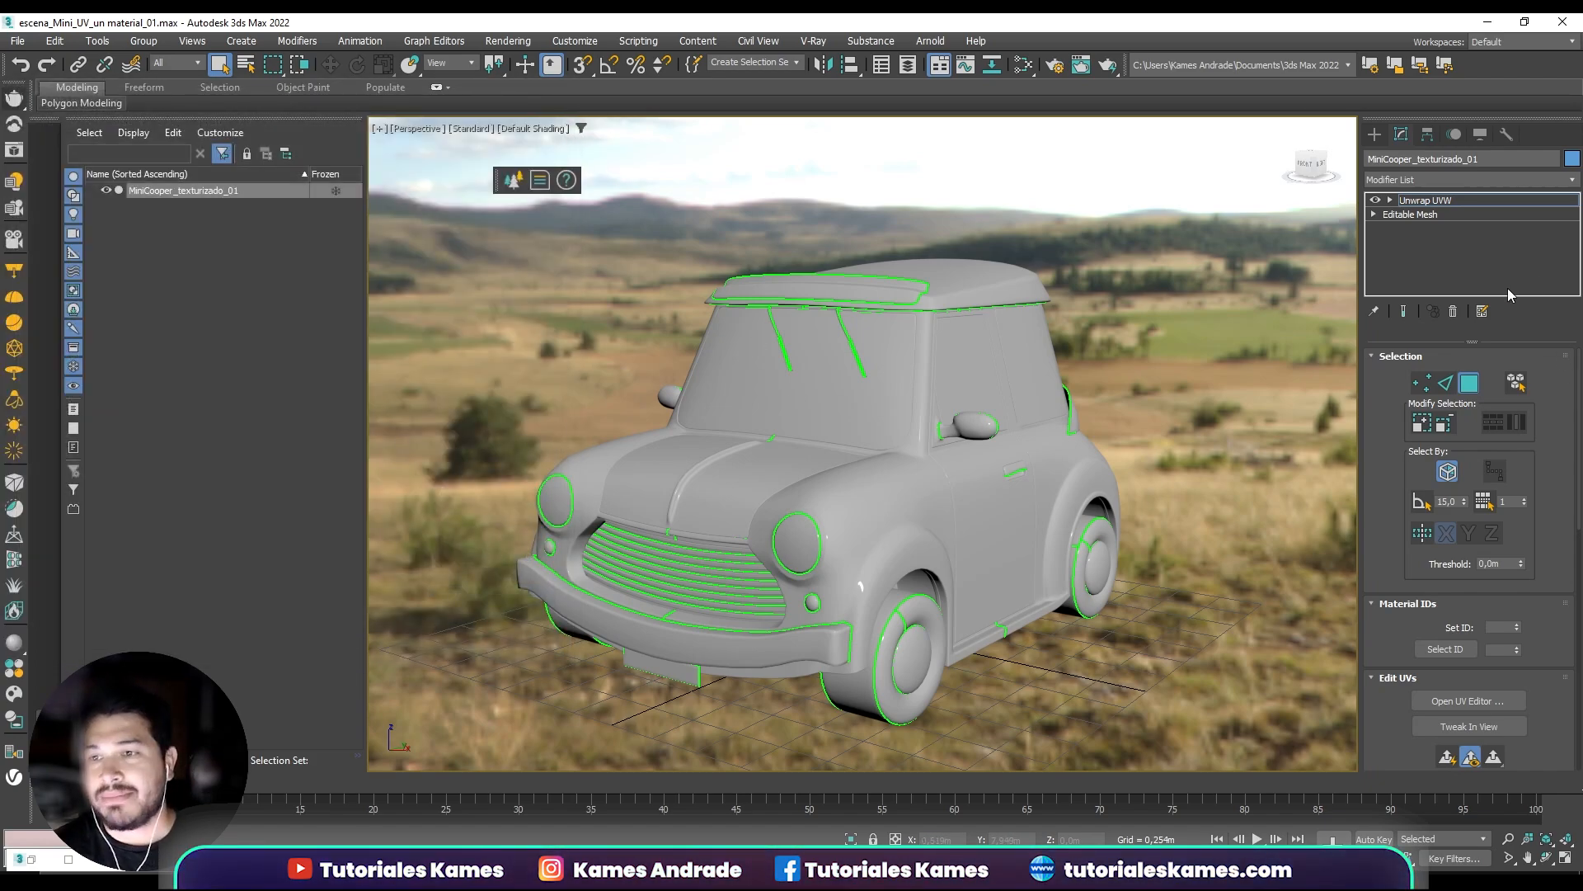
click(1453, 311)
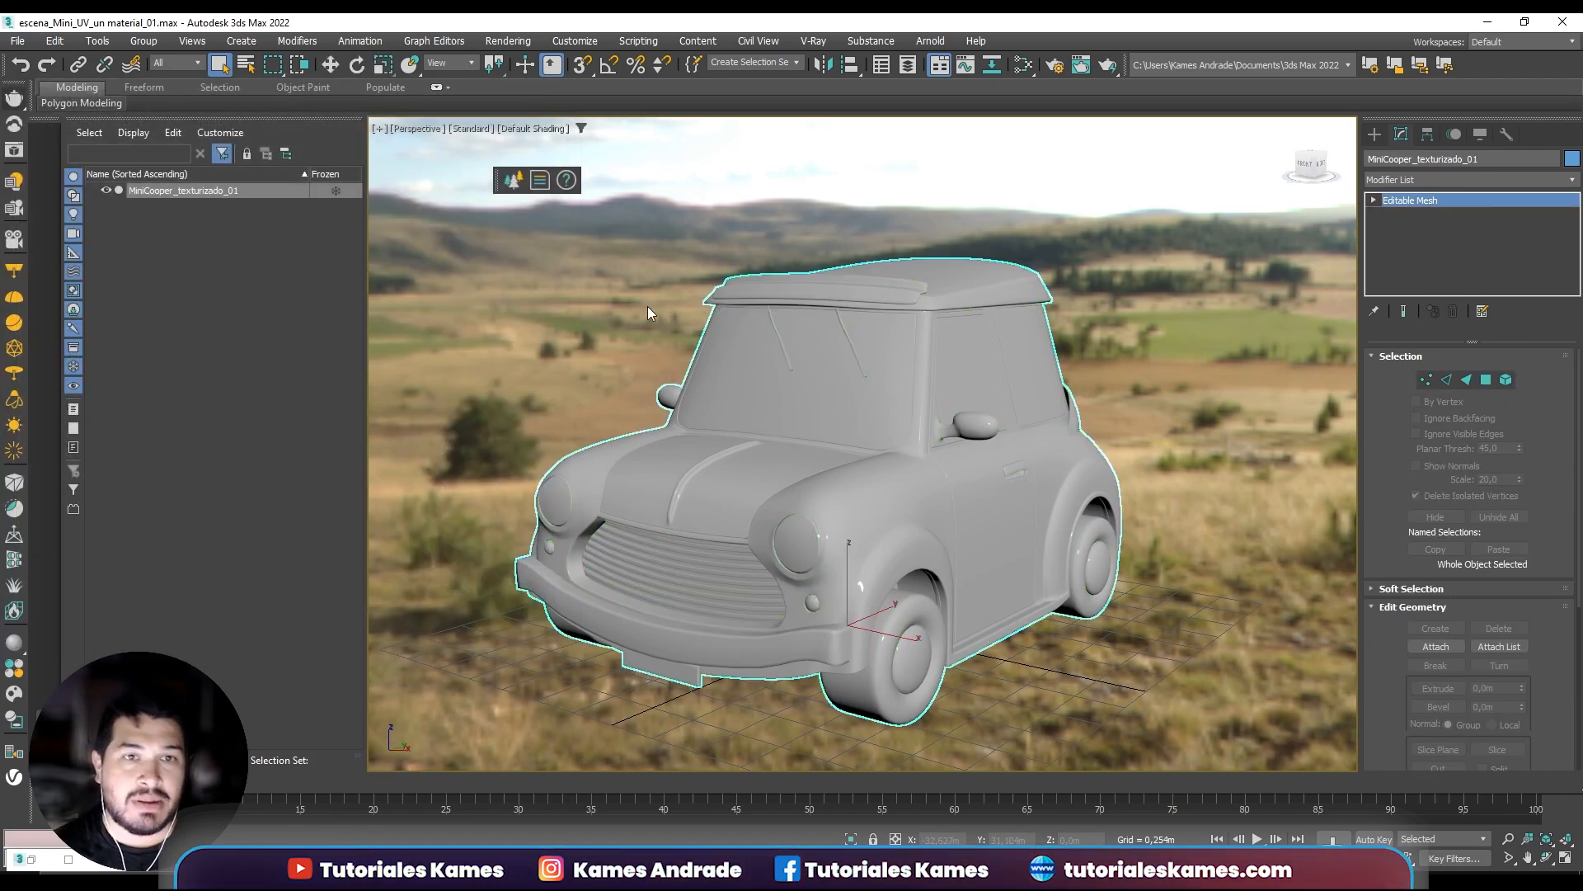
Open the Slate Material Editor and place the HDRI Environment node directly beneath the existing V-Ray material node.
click(31, 859)
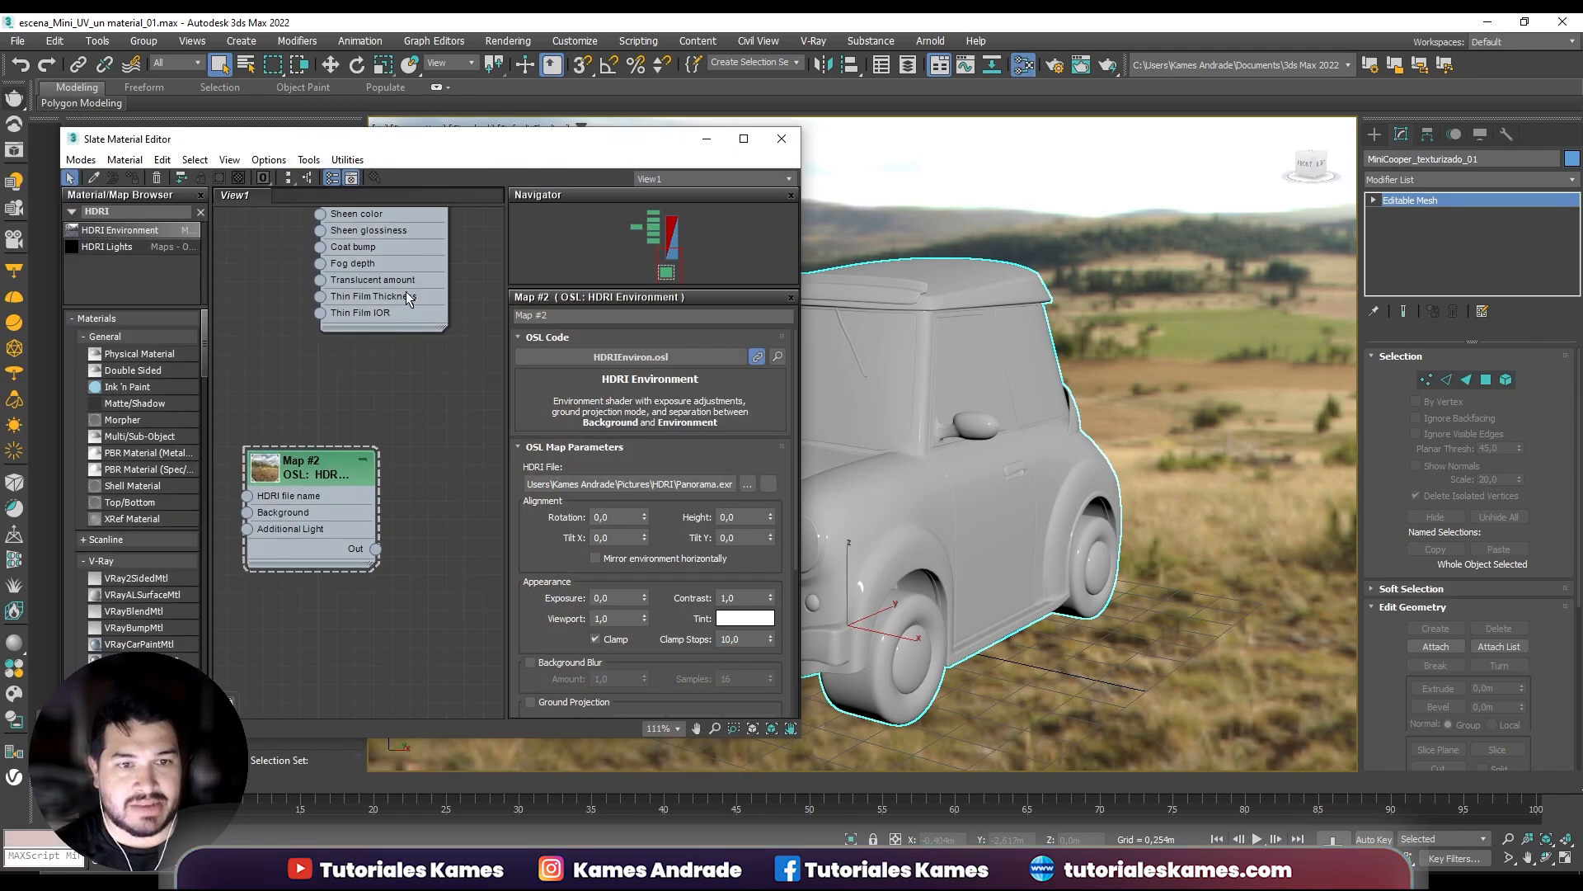
drag(483, 143, 551, 152)
scroll(458, 499, down, 5)
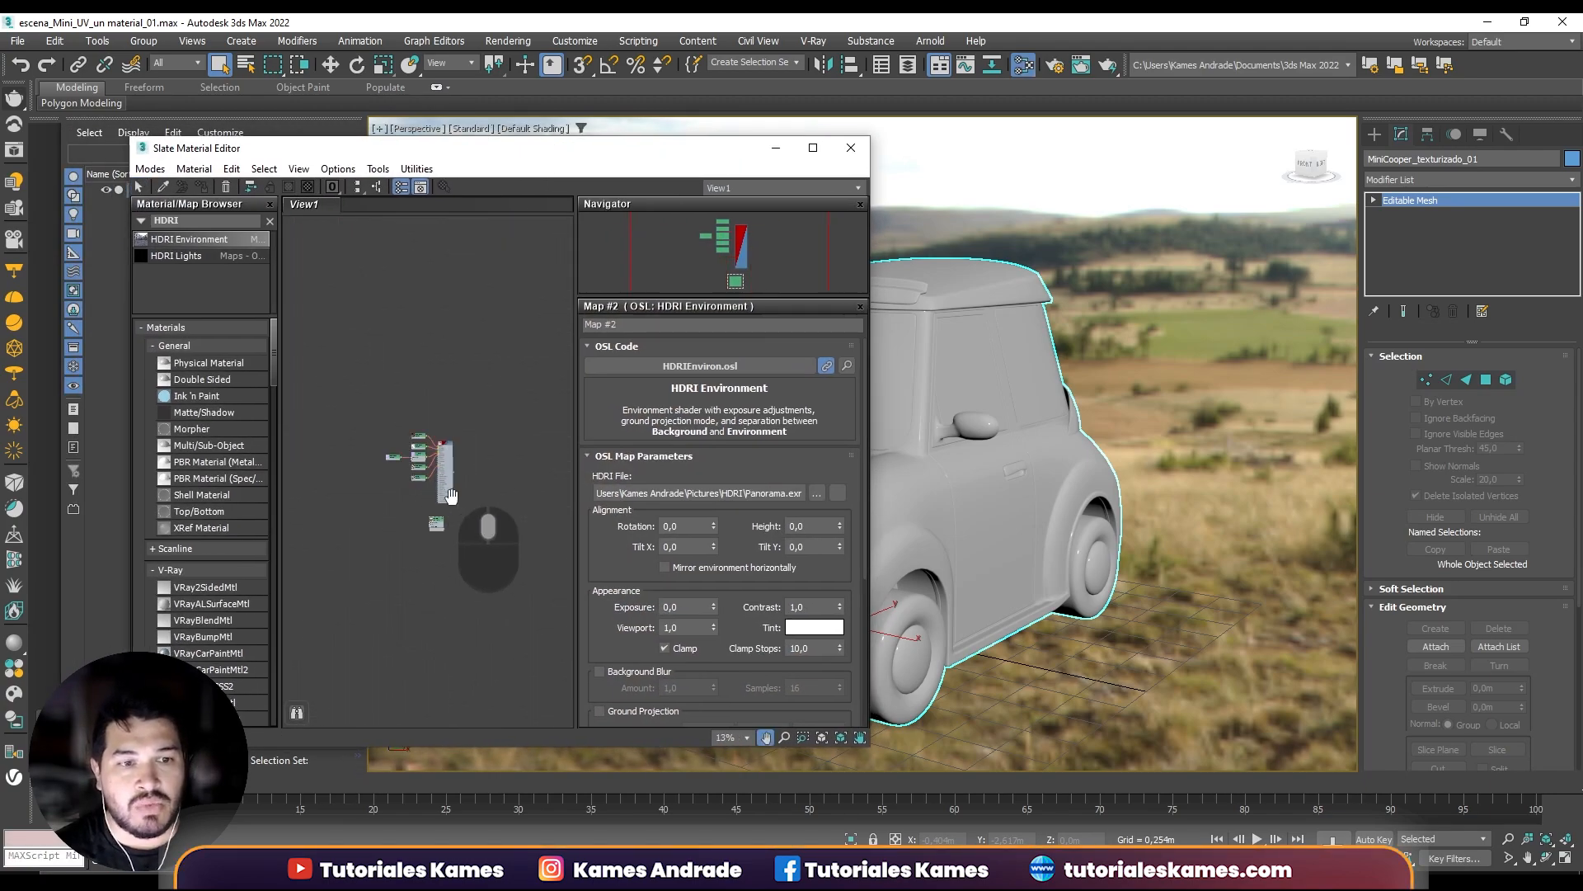
middle_drag(484, 384, 417, 368)
scroll(422, 388, down, 4)
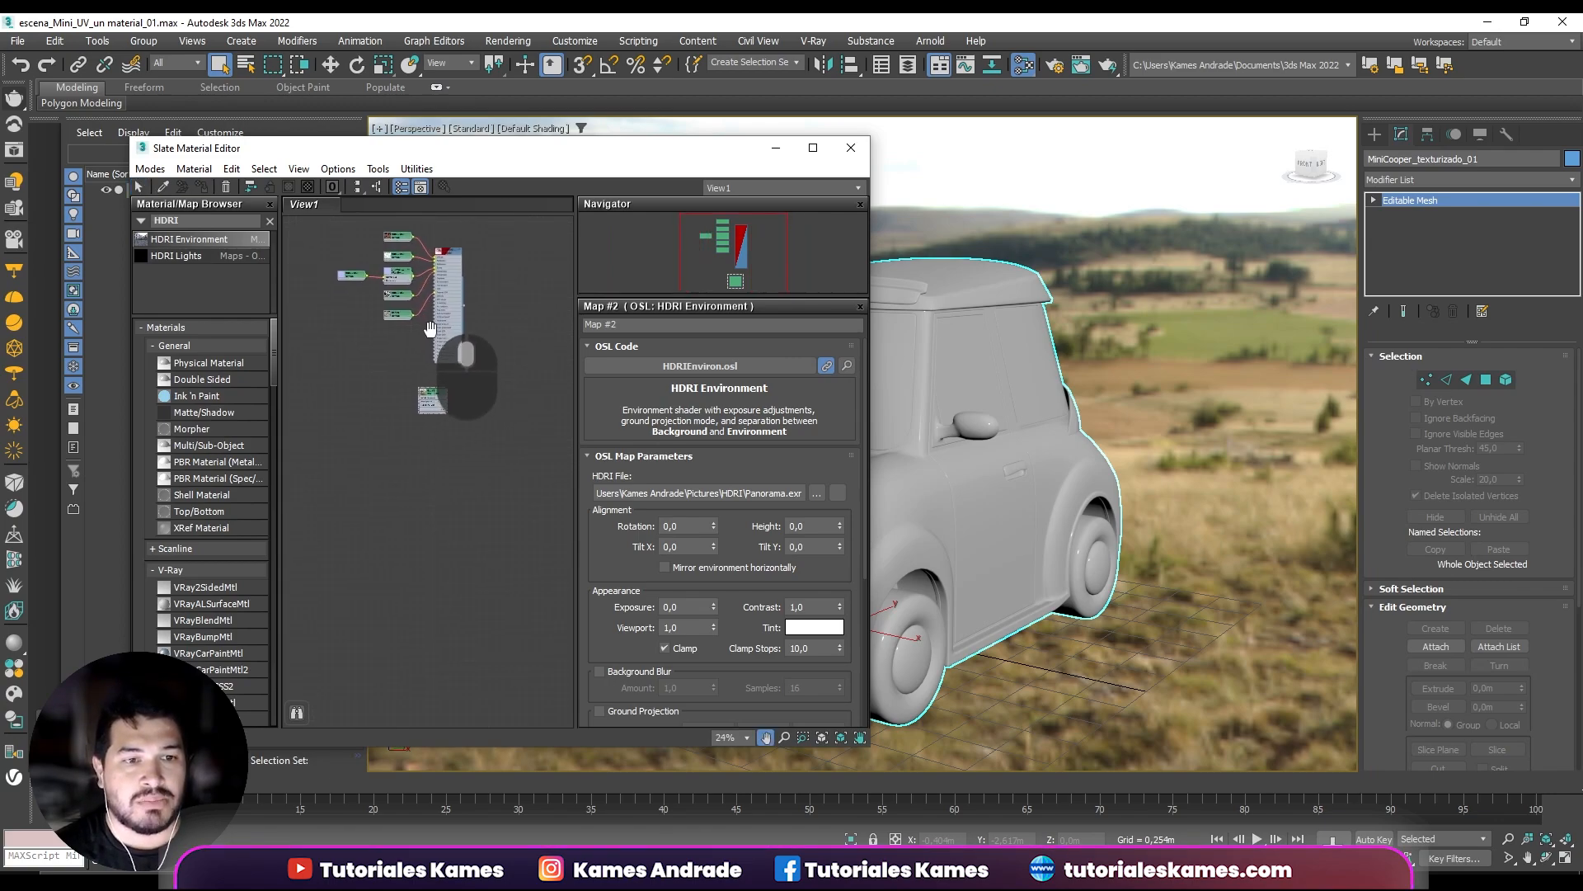
drag(425, 404, 437, 385)
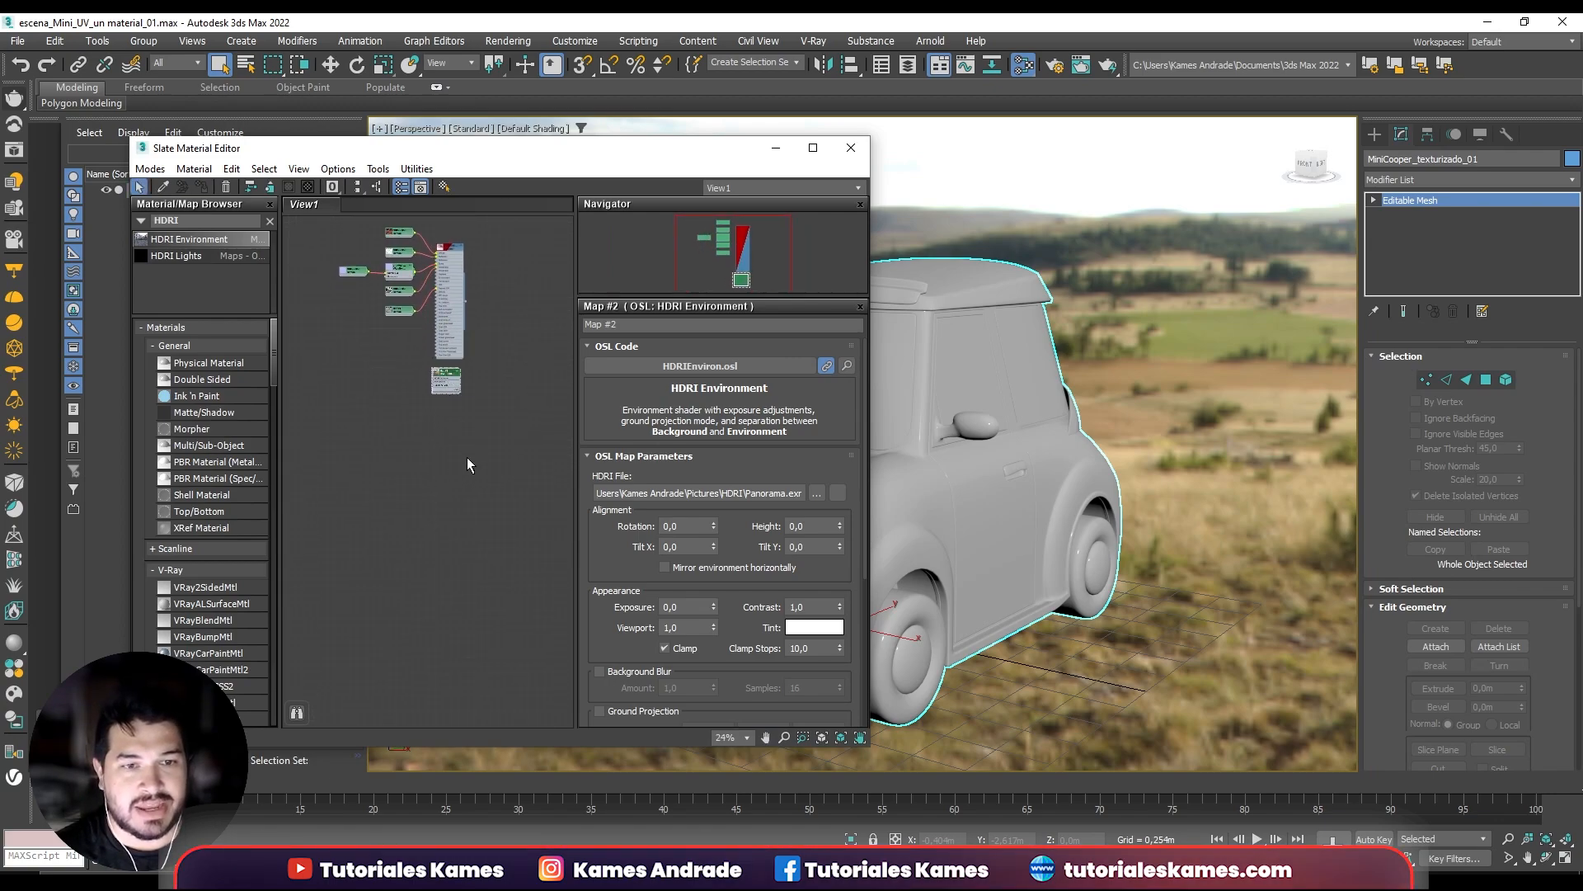
mouse_move(467, 456)
middle_down()
mouse_move(454, 425)
mouse_move(448, 469)
middle_up()
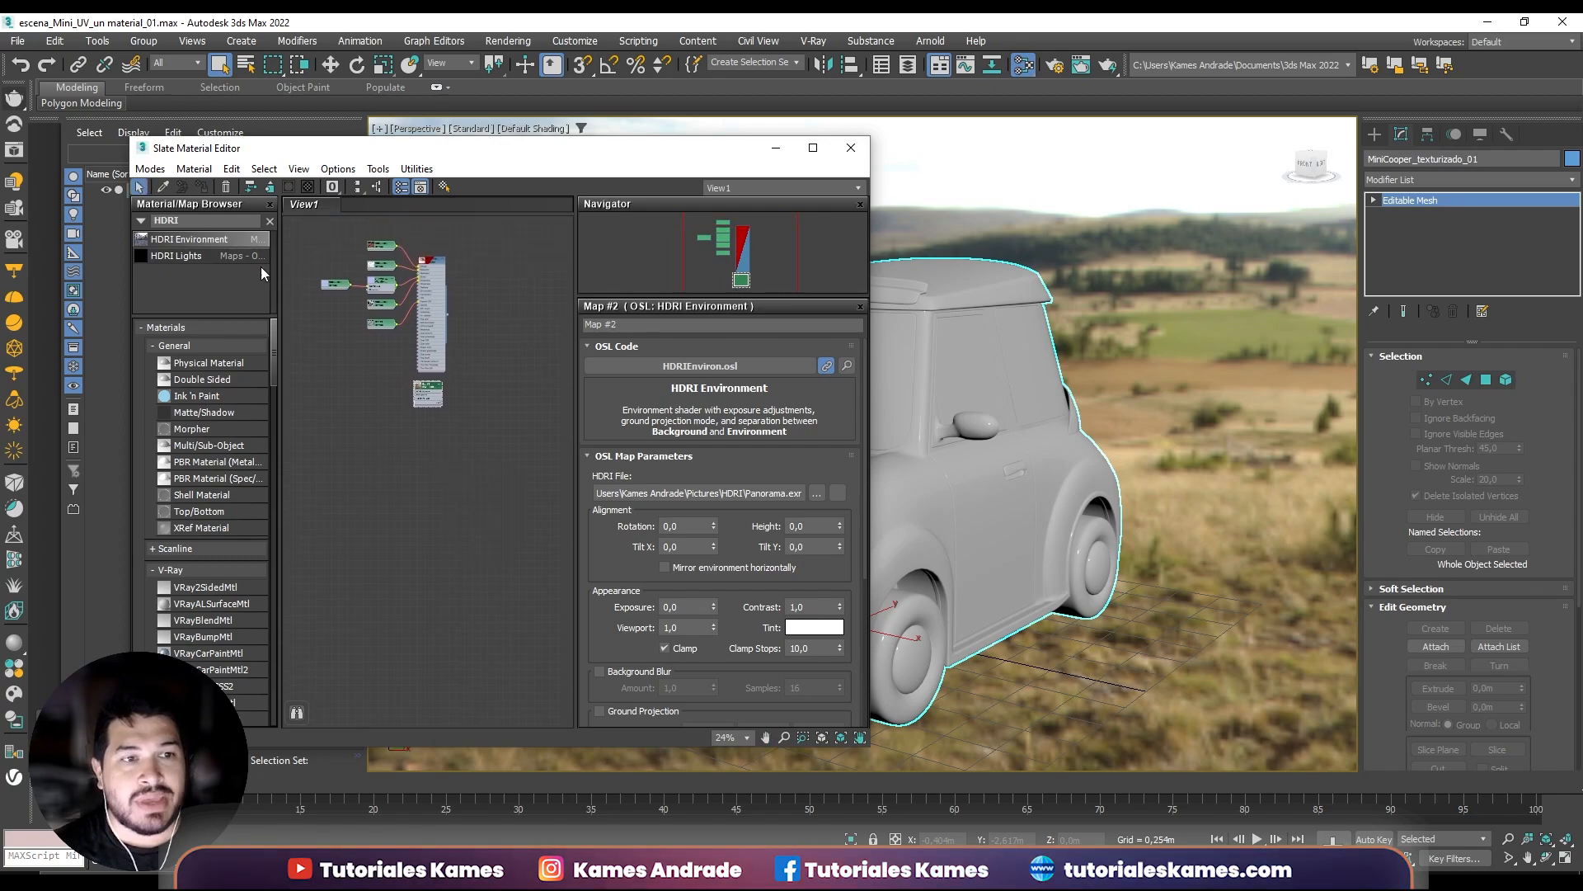
Pick the Mini's Multi/Sub-Object material from the model into the node view and compare its sub-materials with the texture sets in Substance 3D Painter.
click(159, 188)
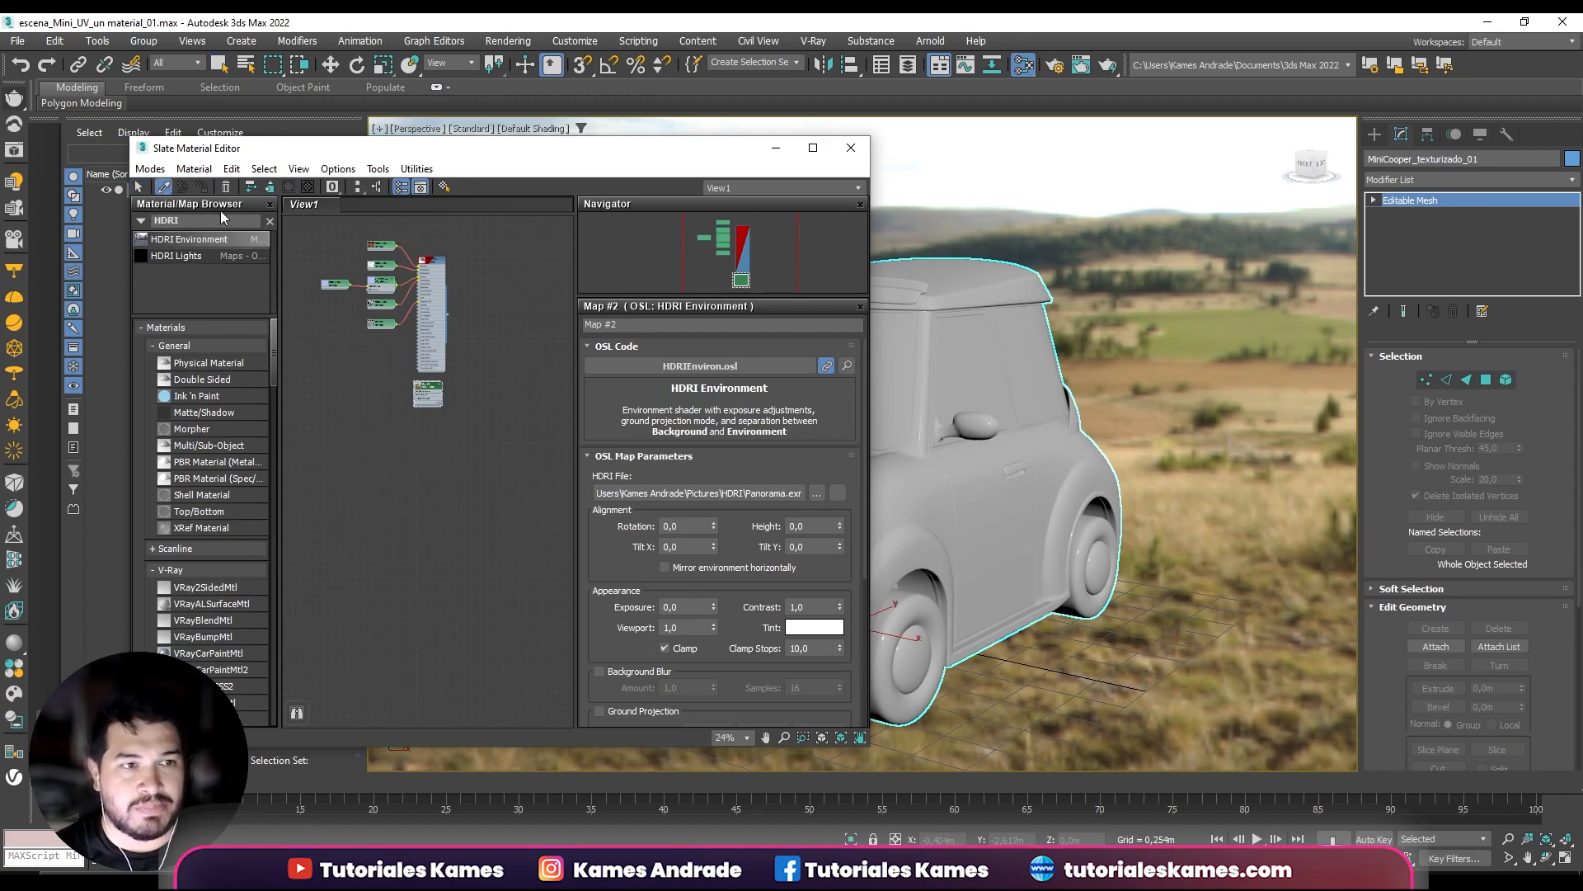
click(1027, 456)
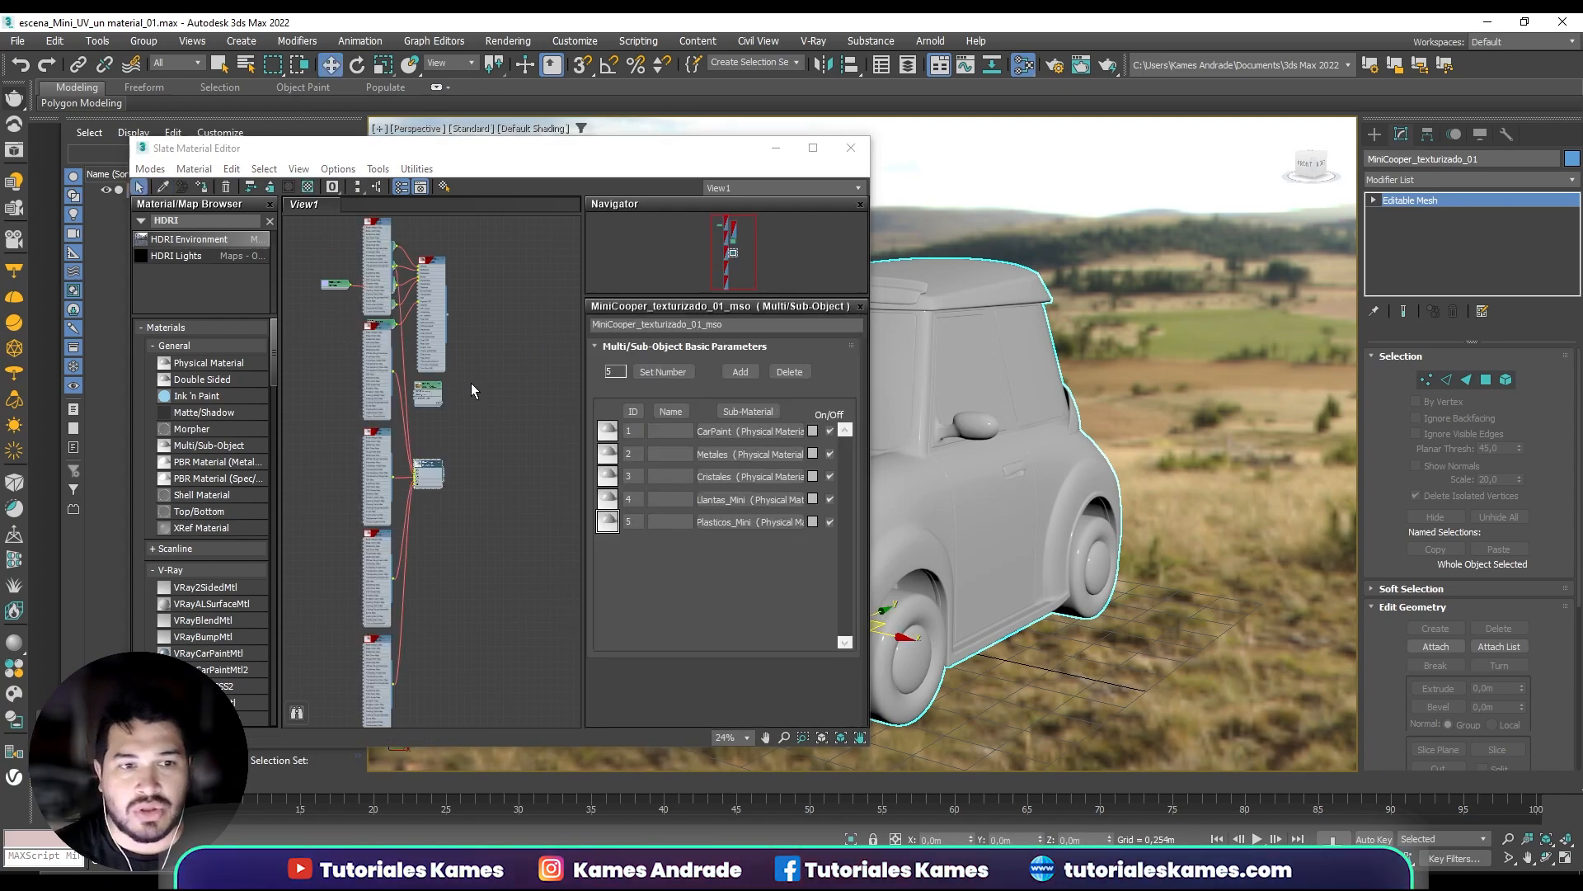
scroll(446, 495, up, 10)
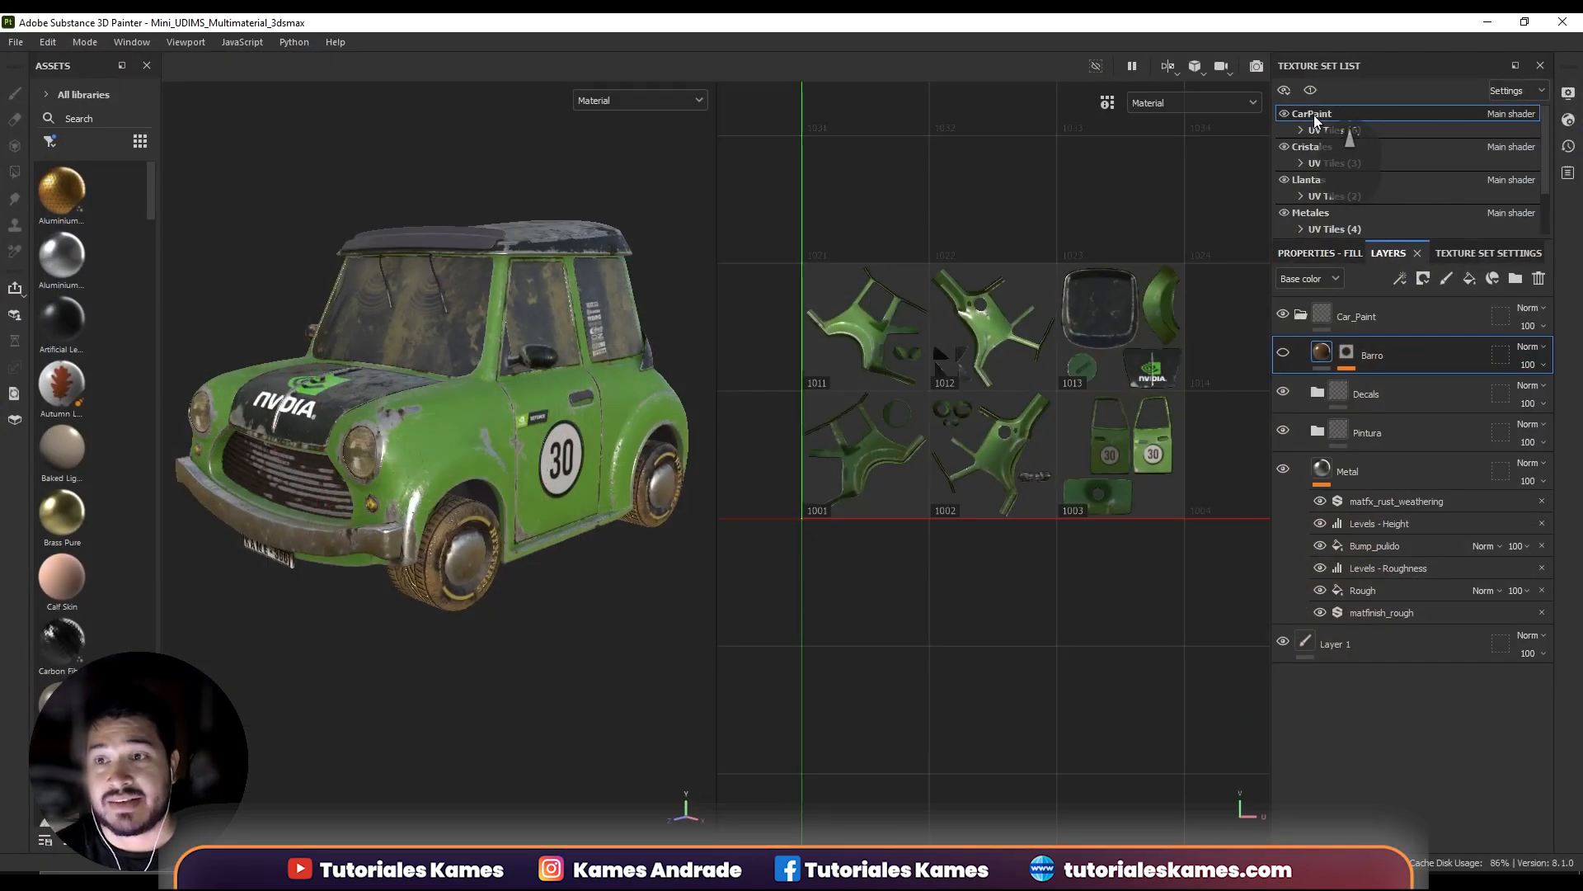
scroll(1323, 183, down, 3)
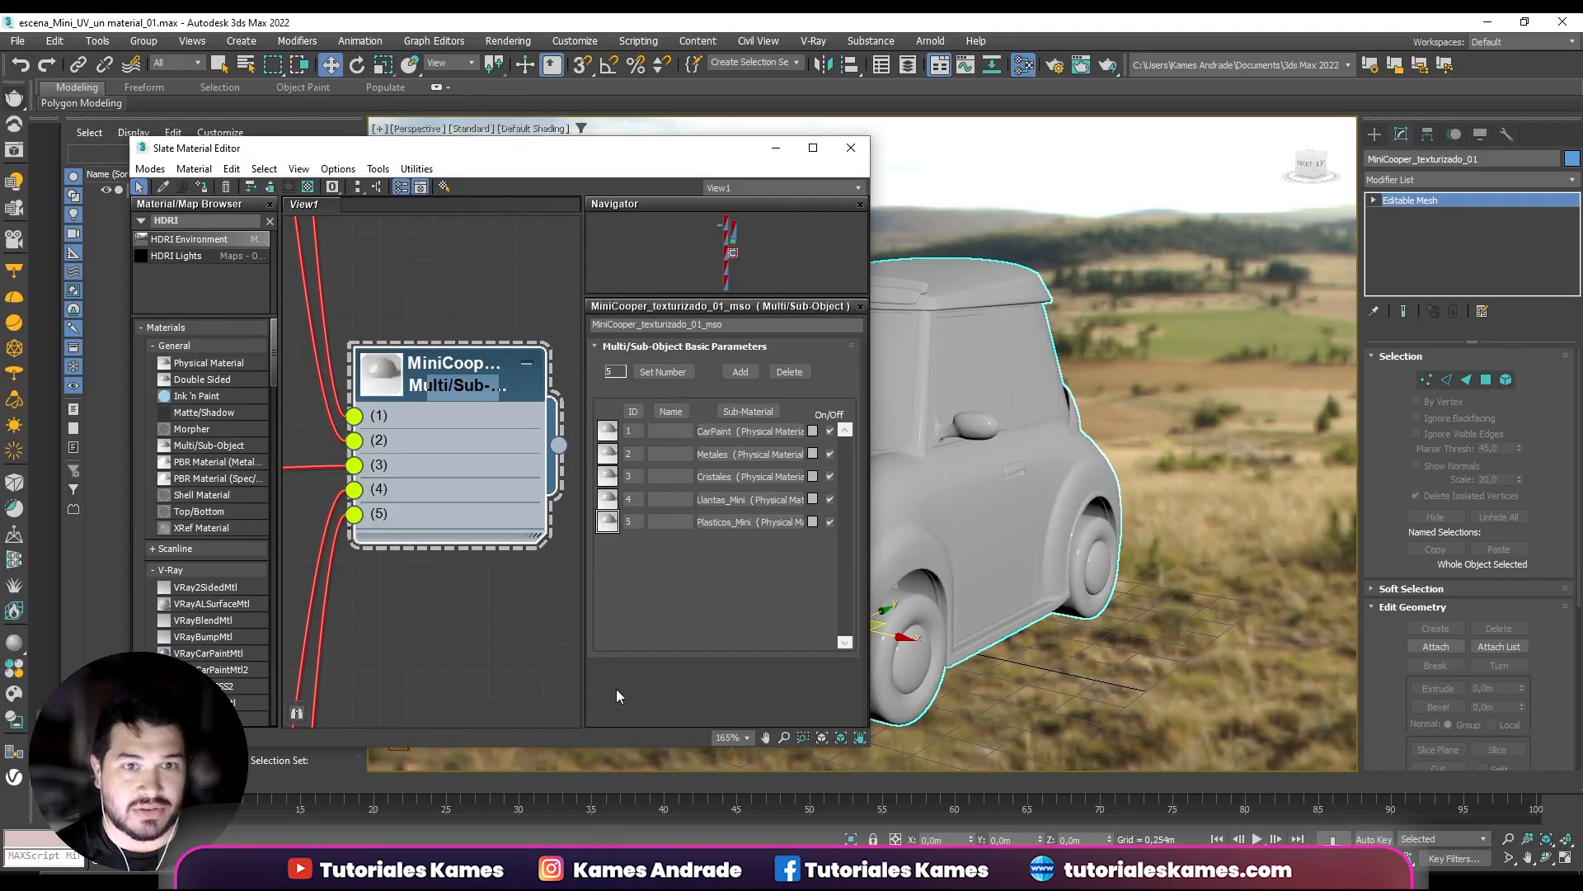
scroll(424, 305, down, 4)
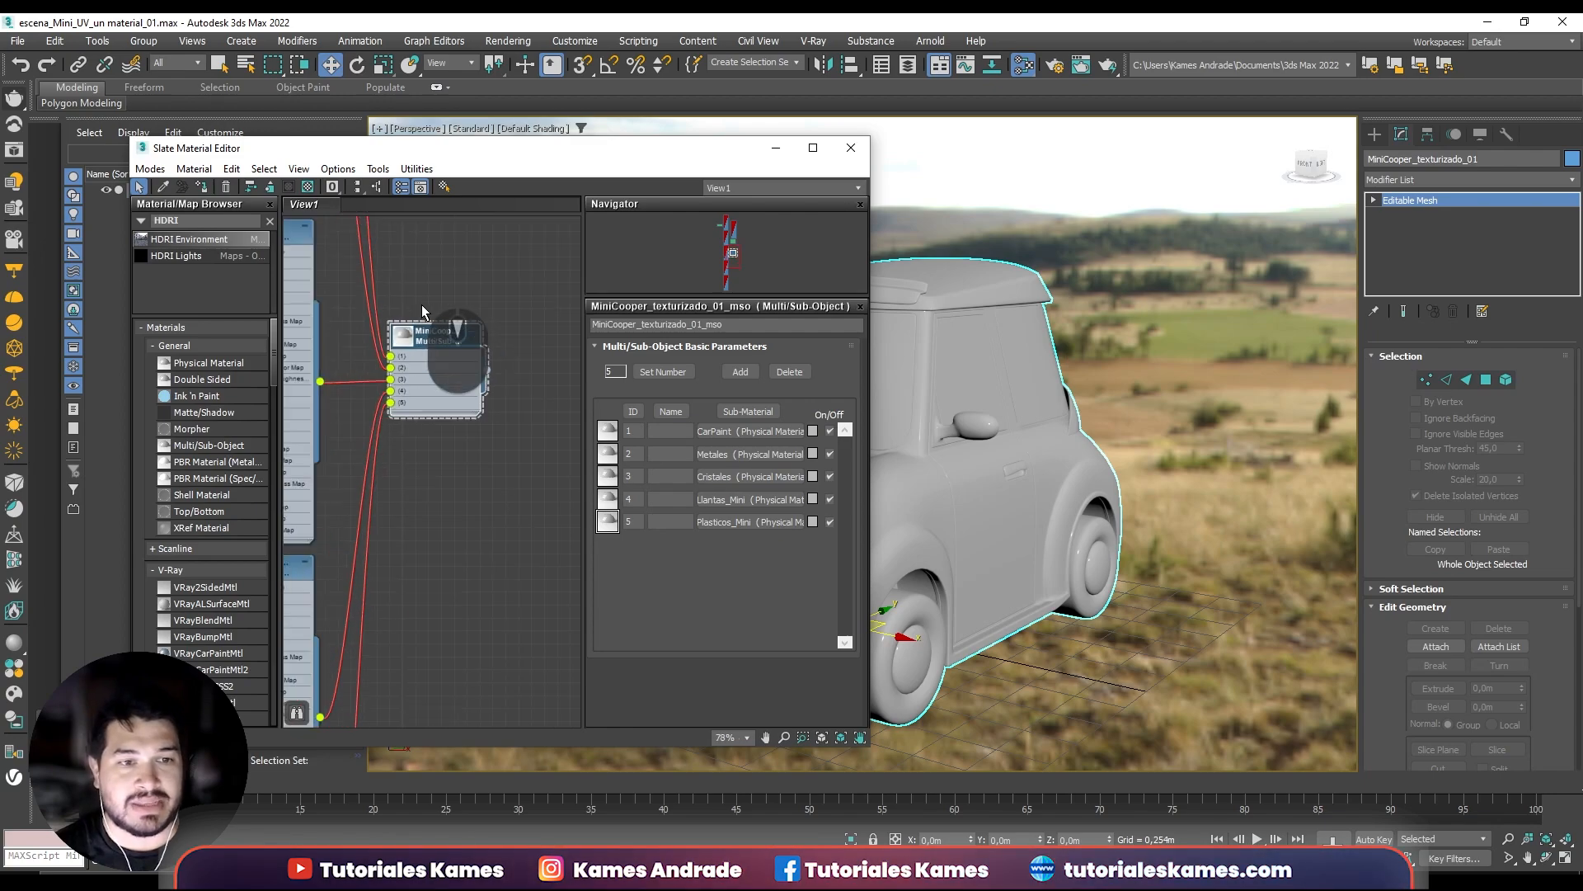
Move the MiniCooper_UV_Materials_01 V-Ray material tree and the Multi/Sub-Object tree apart so their nodes no longer overlap.
middle_drag(422, 305, 428, 485)
scroll(428, 485, down, 3)
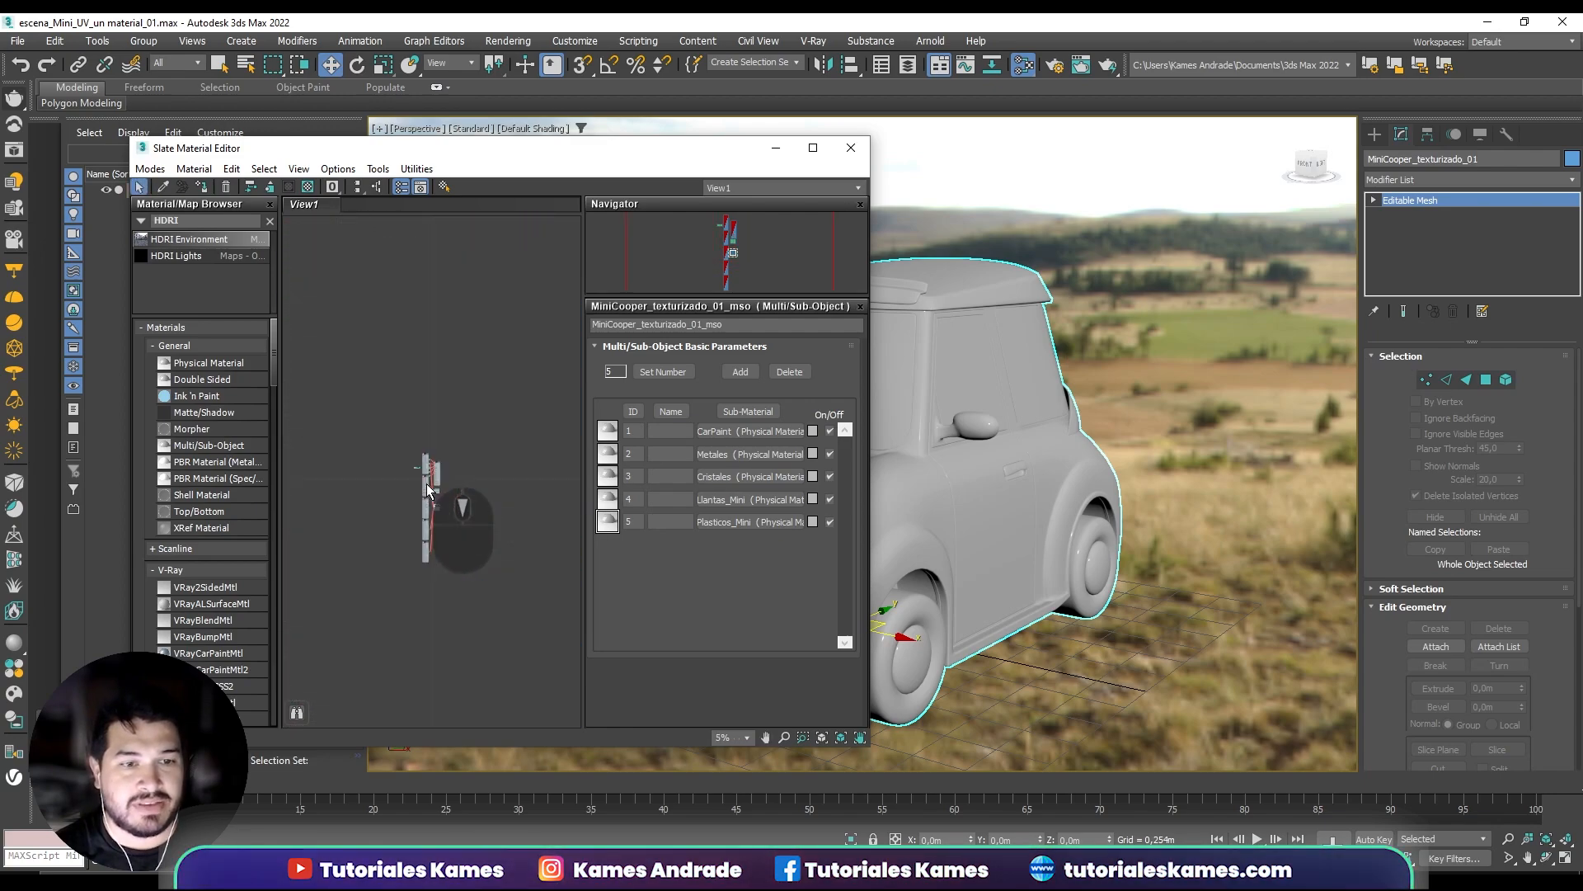
scroll(434, 512, down, 3)
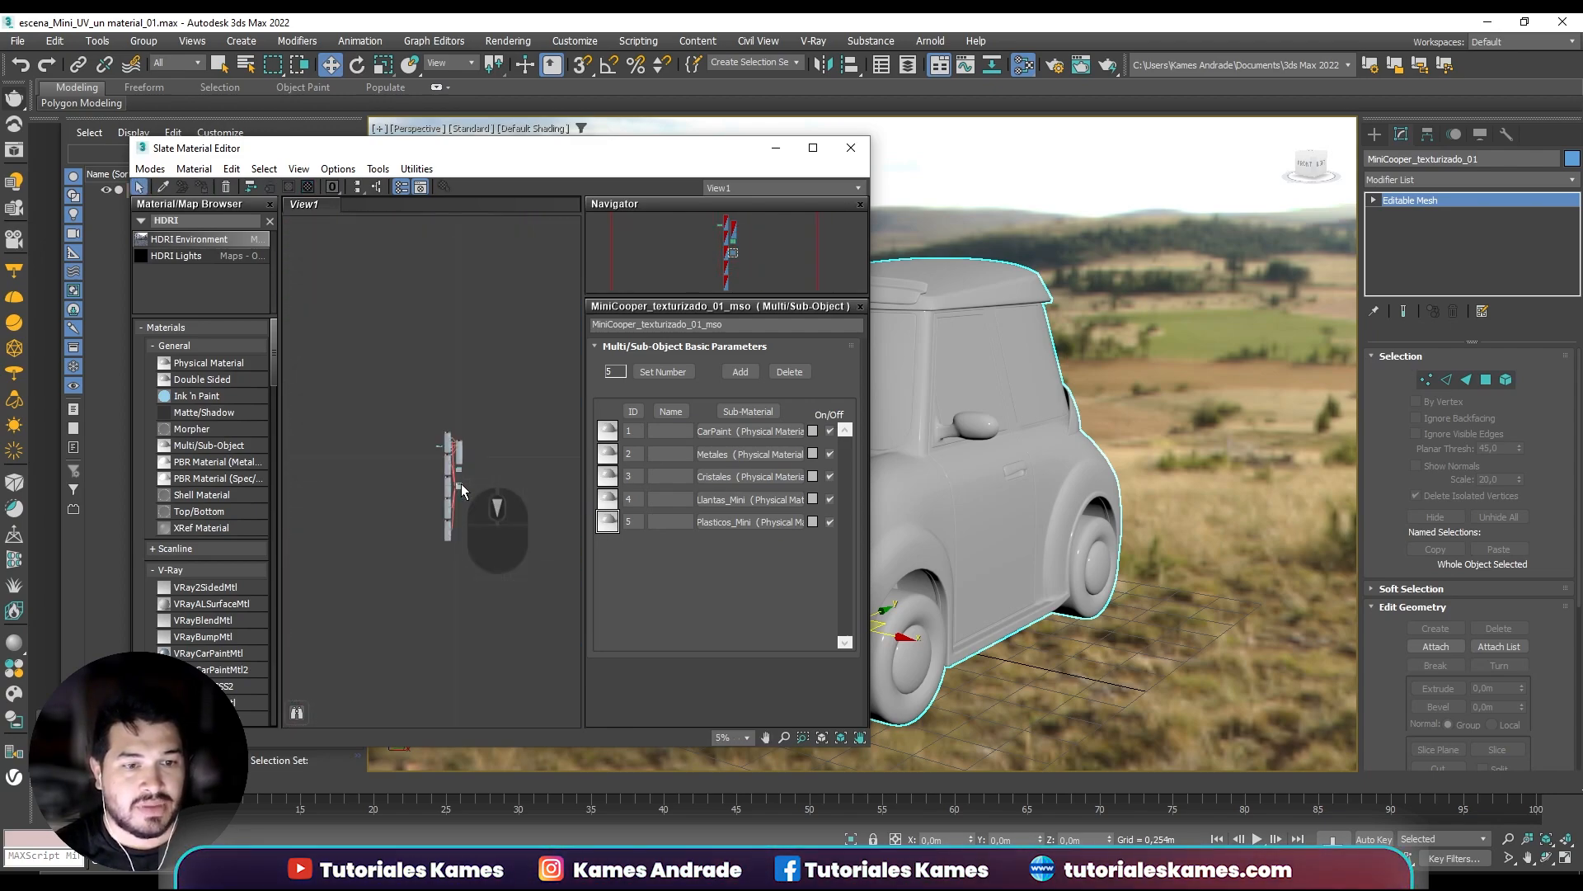
double_click(437, 265)
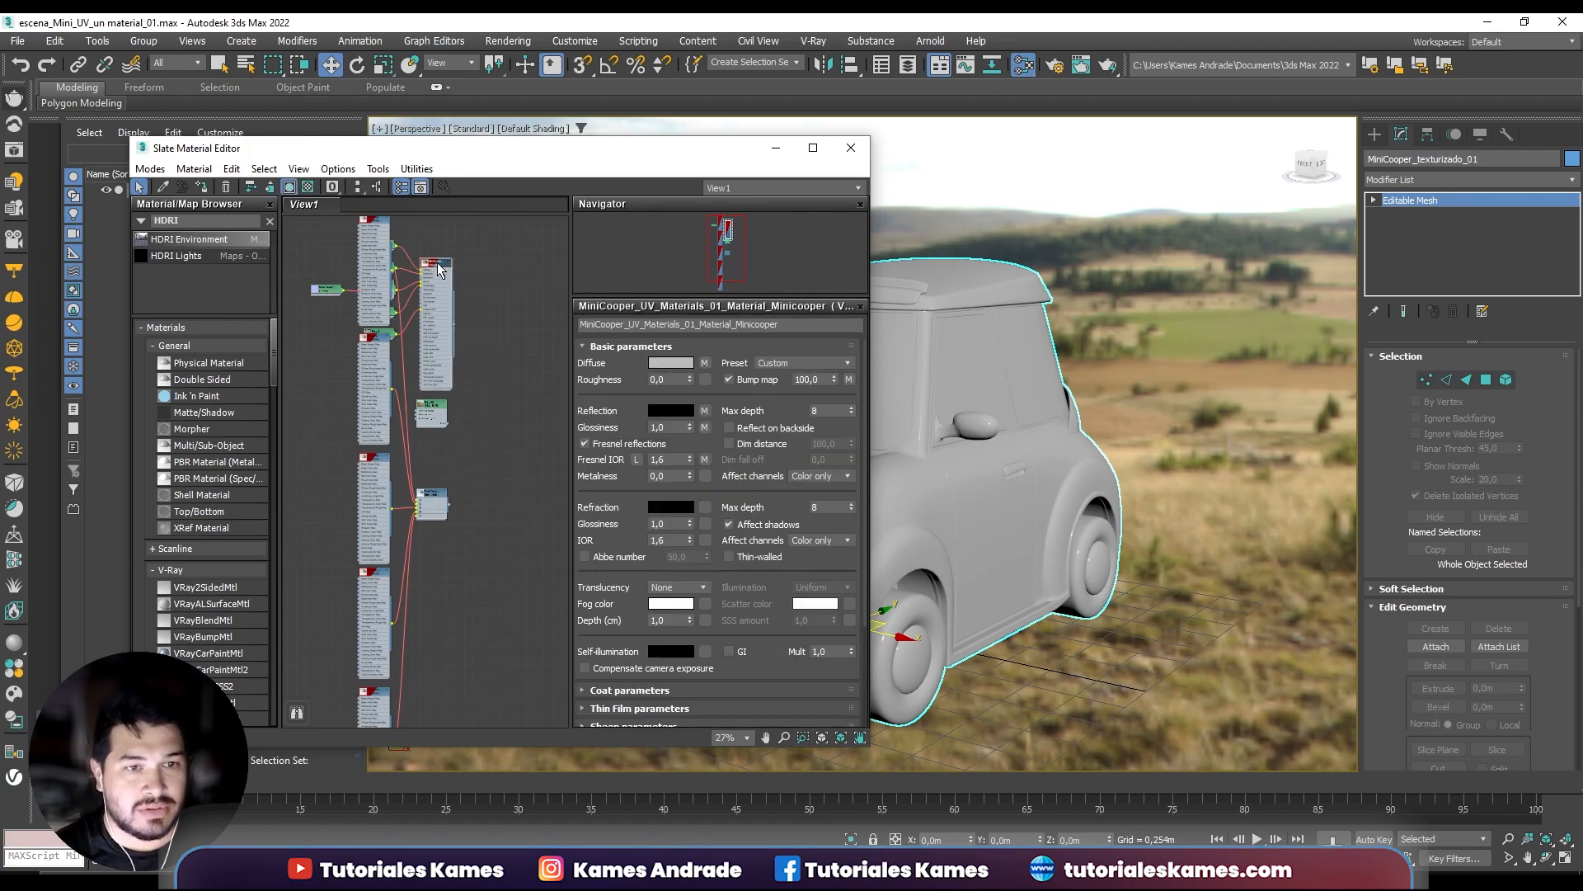
ctrl+alt+drag(437, 268, 530, 244)
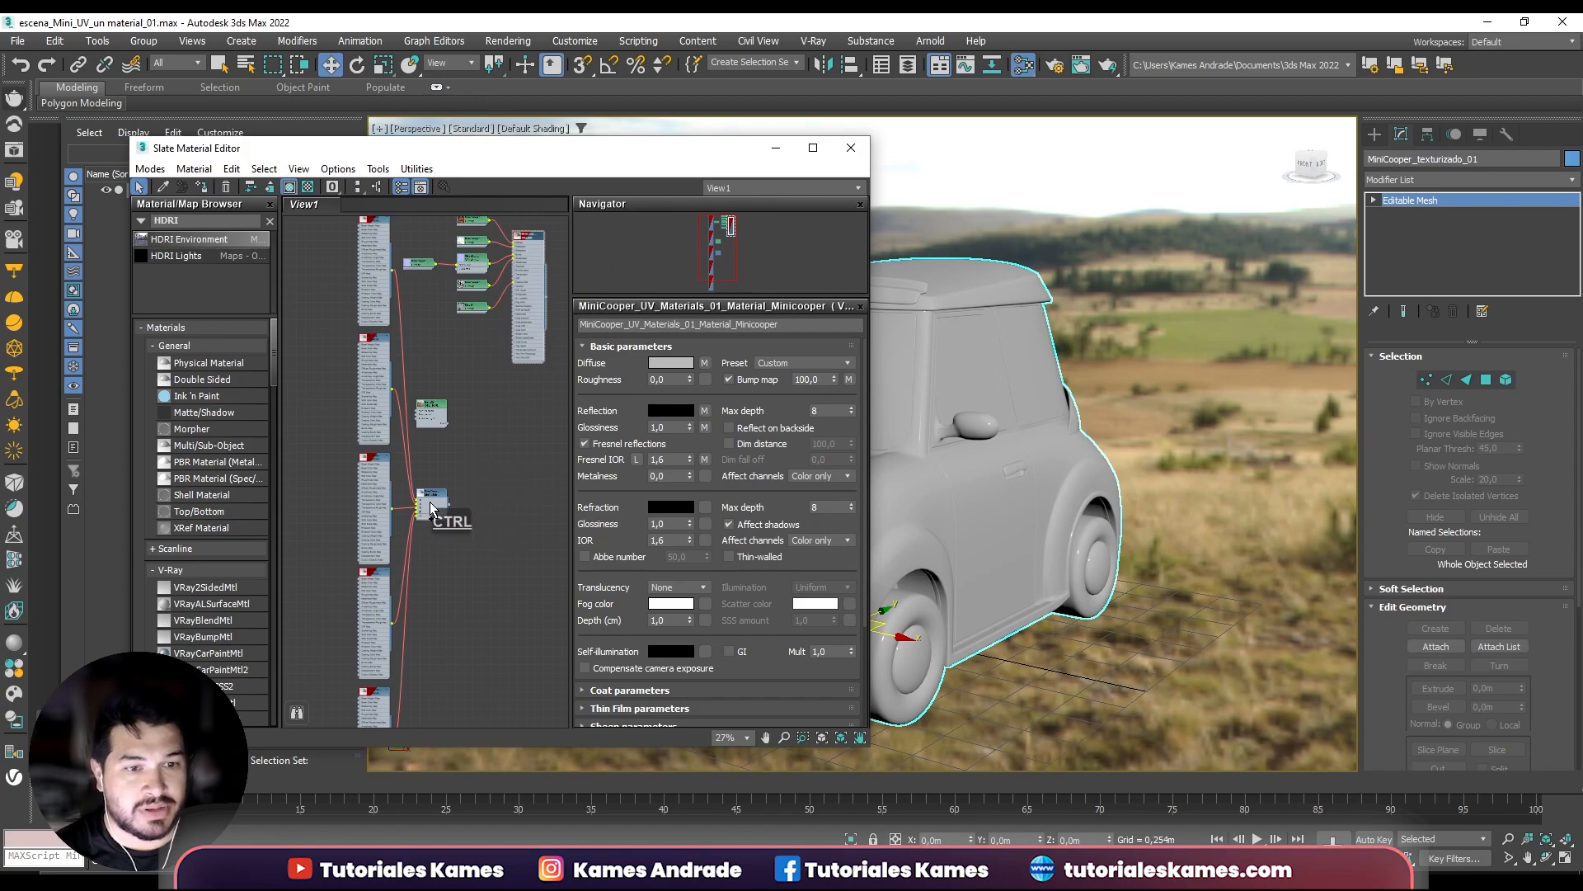
ctrl+alt+drag(435, 499, 385, 511)
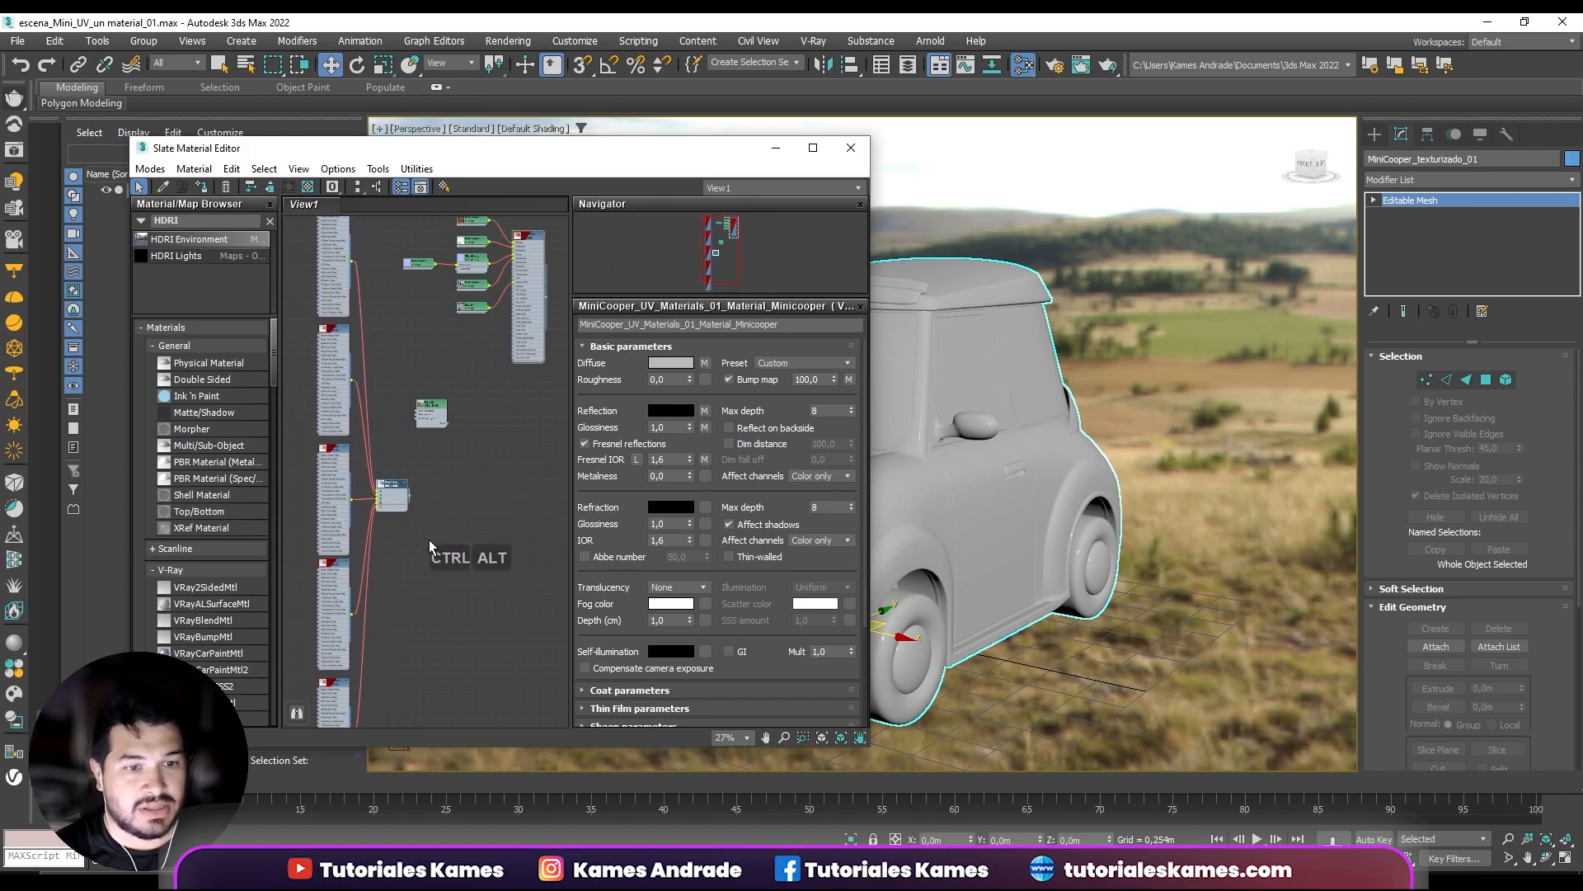
Locate the CarPaint Physical Material node and show its parameters.
scroll(433, 536, up, 2)
scroll(446, 516, up, 5)
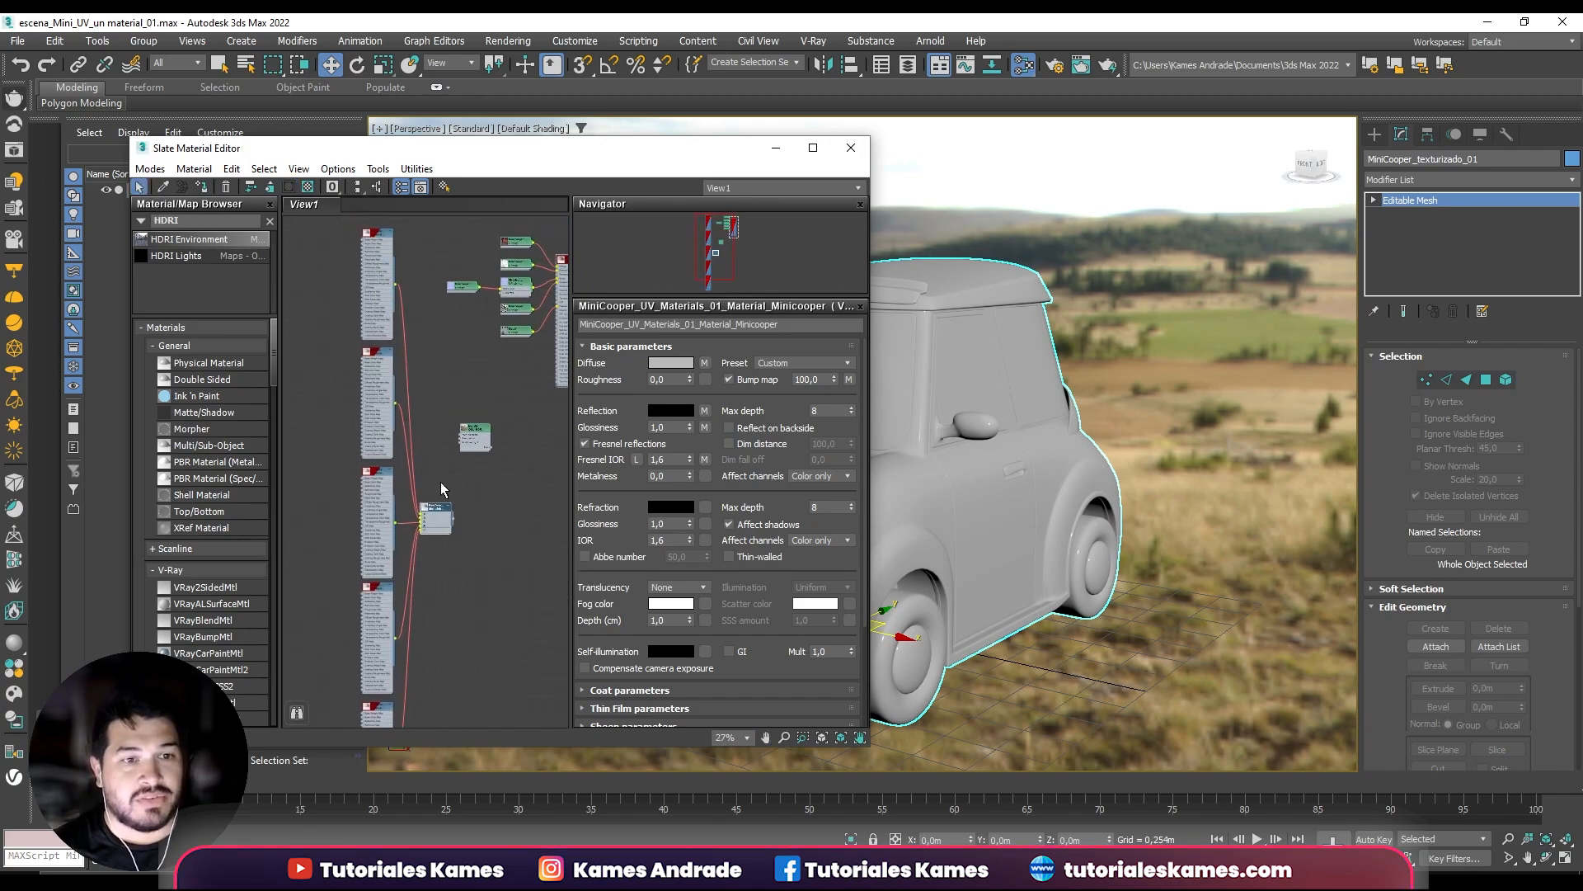
scroll(416, 350, up, 1)
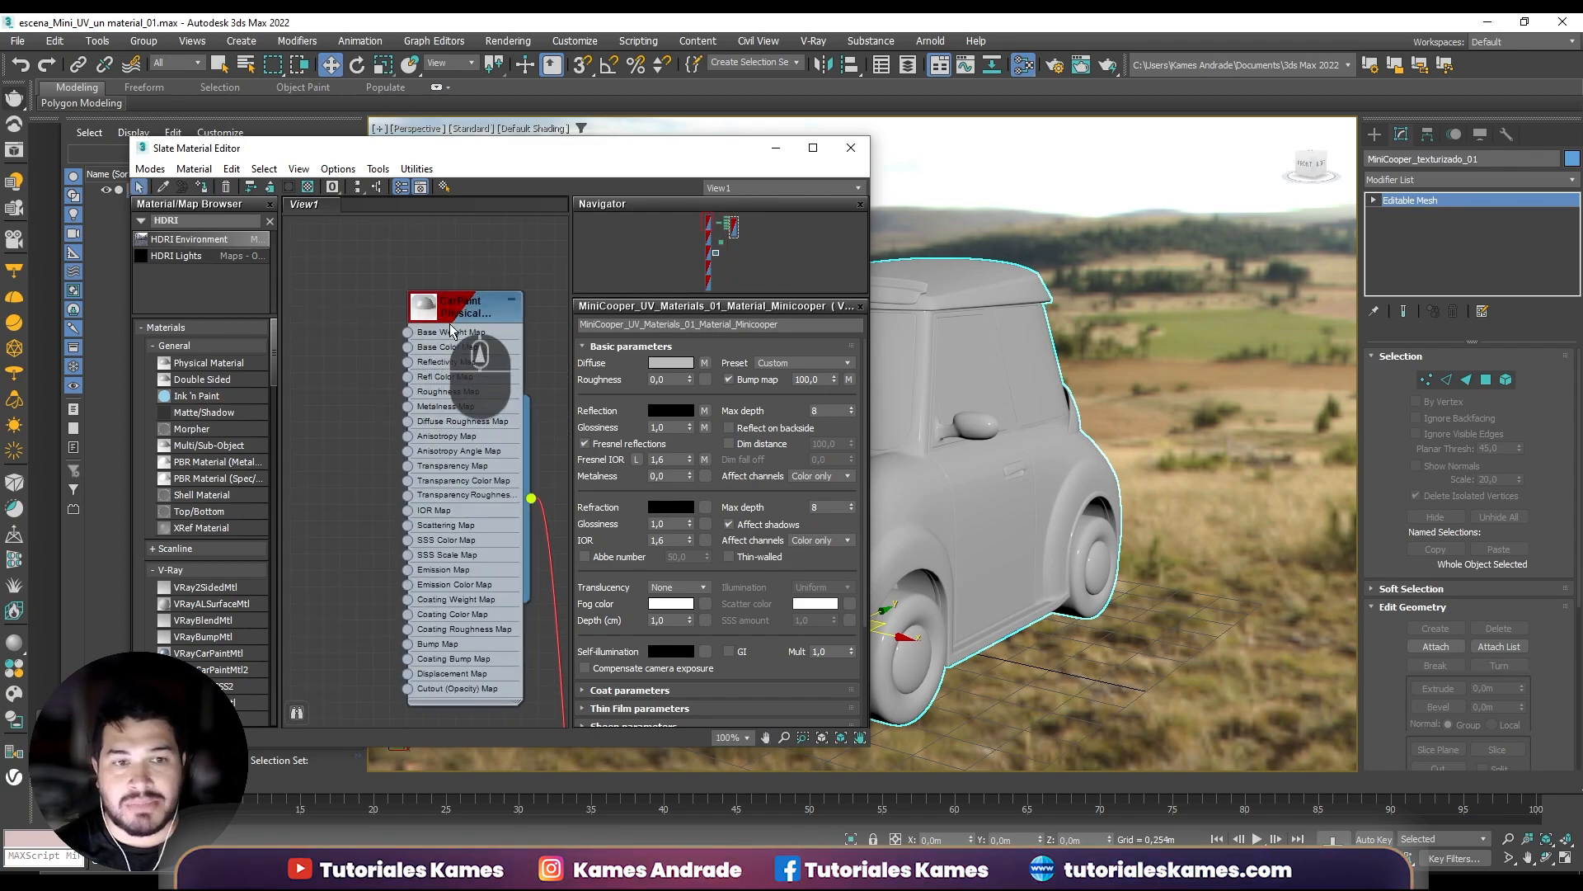
click(475, 305)
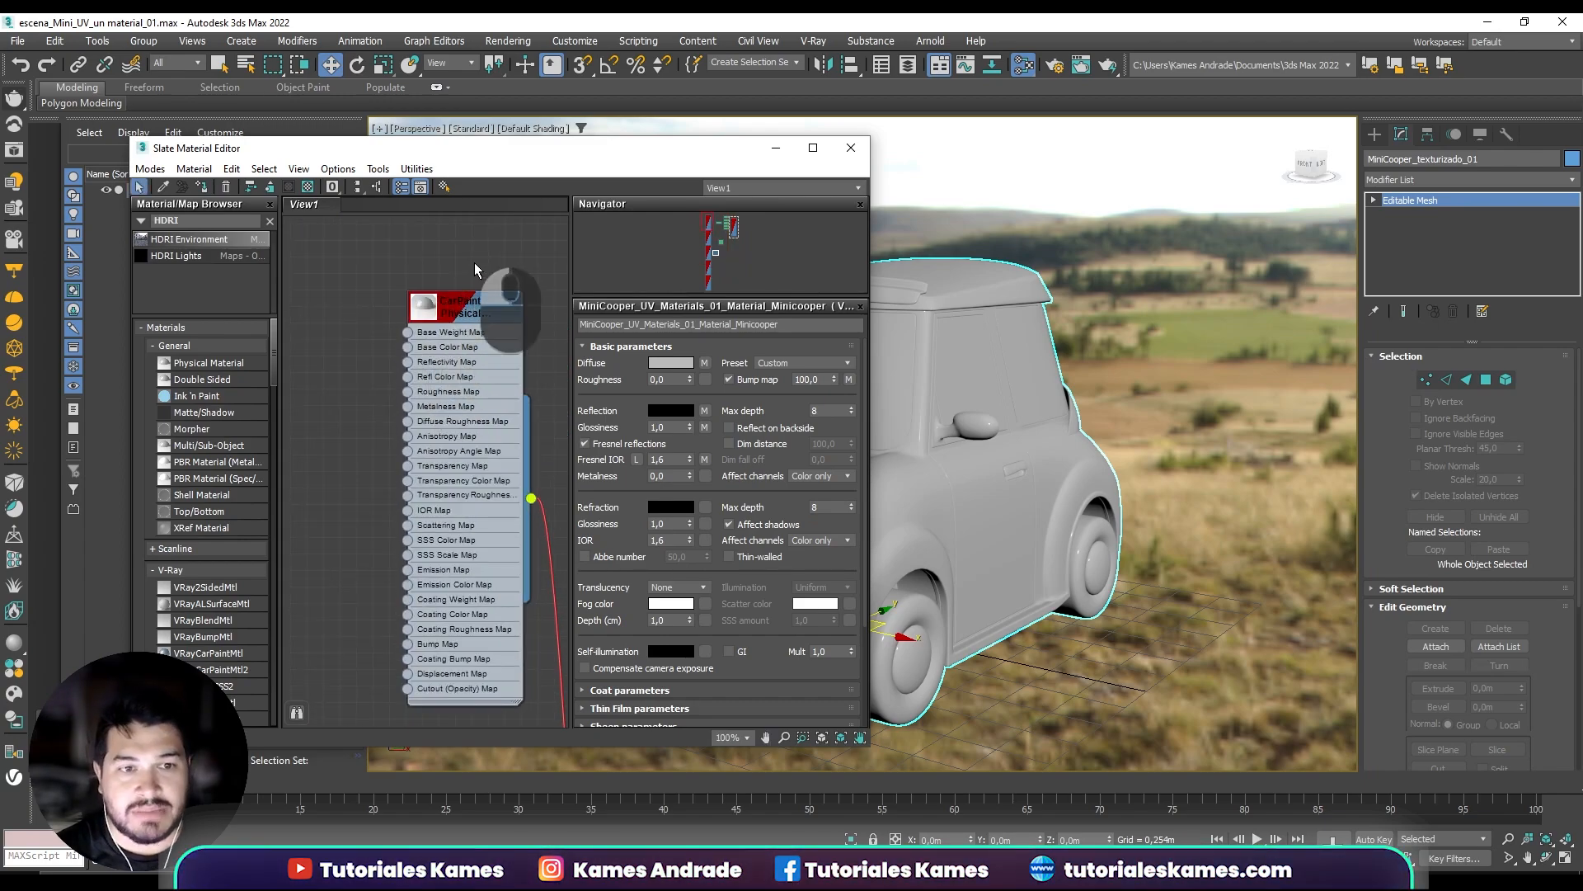
scroll(475, 306, down, 4)
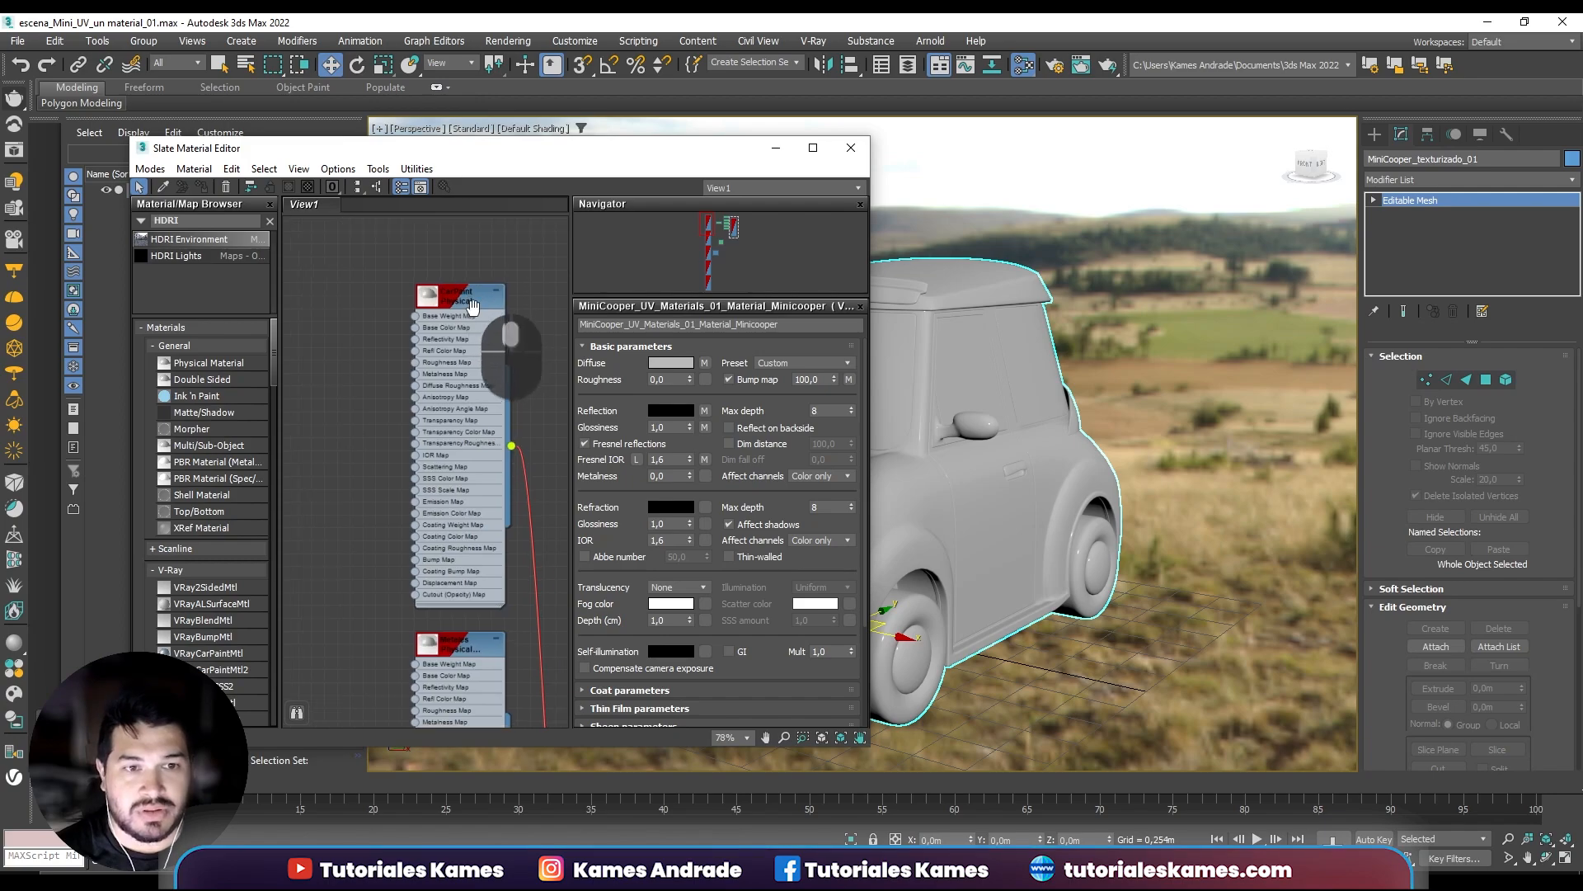
scroll(480, 483, up, 2)
double_click(444, 304)
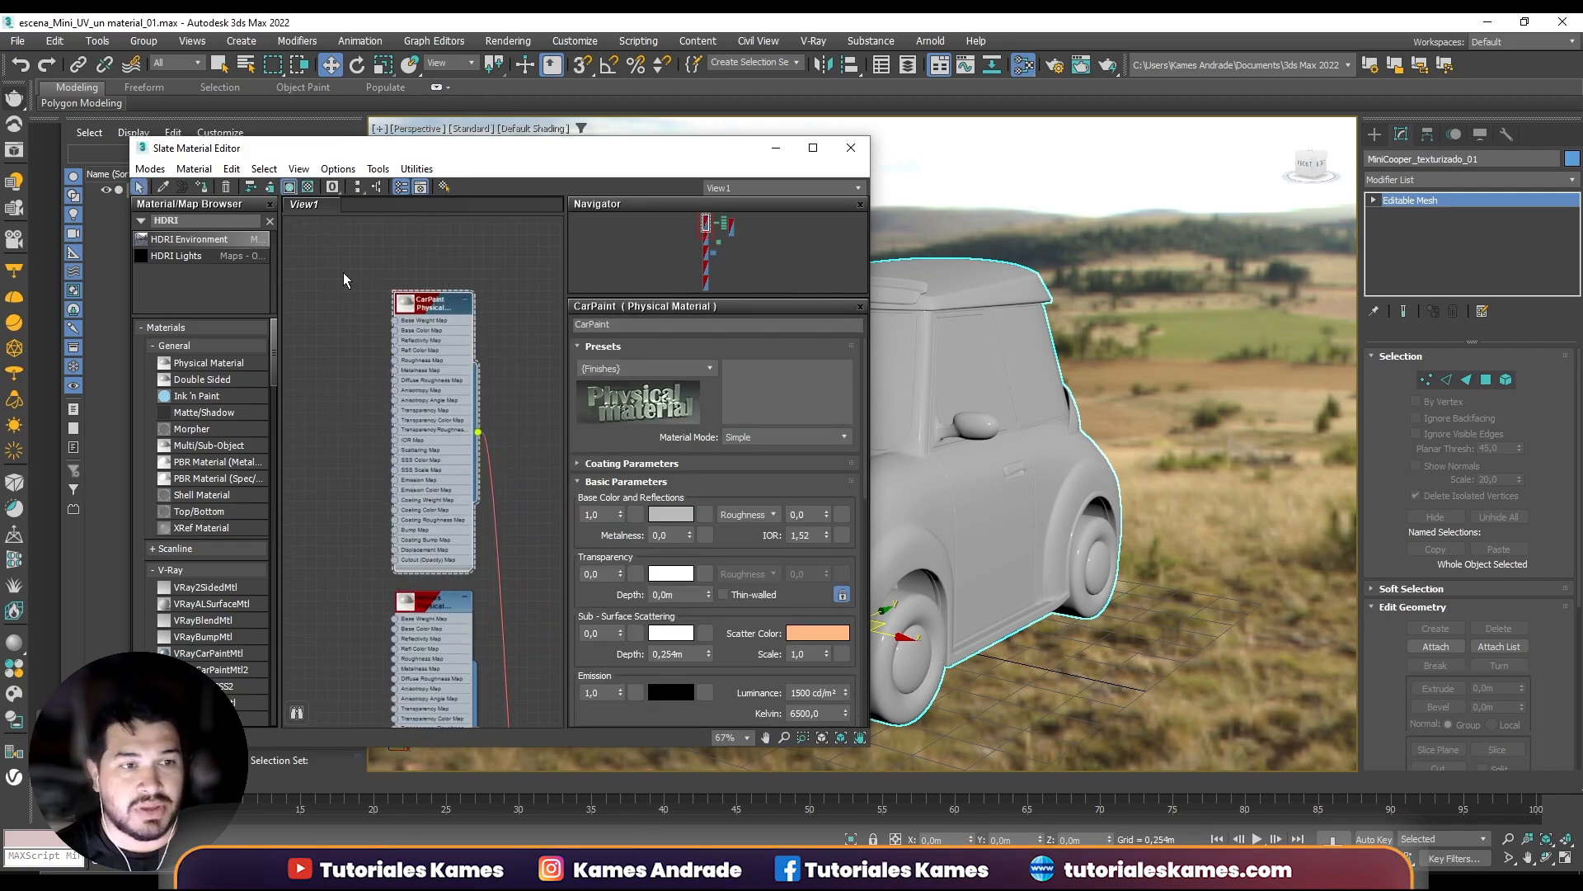
Search the material browser for MTL and add a VRayMtl node beside the CarPaint material.
click(194, 221)
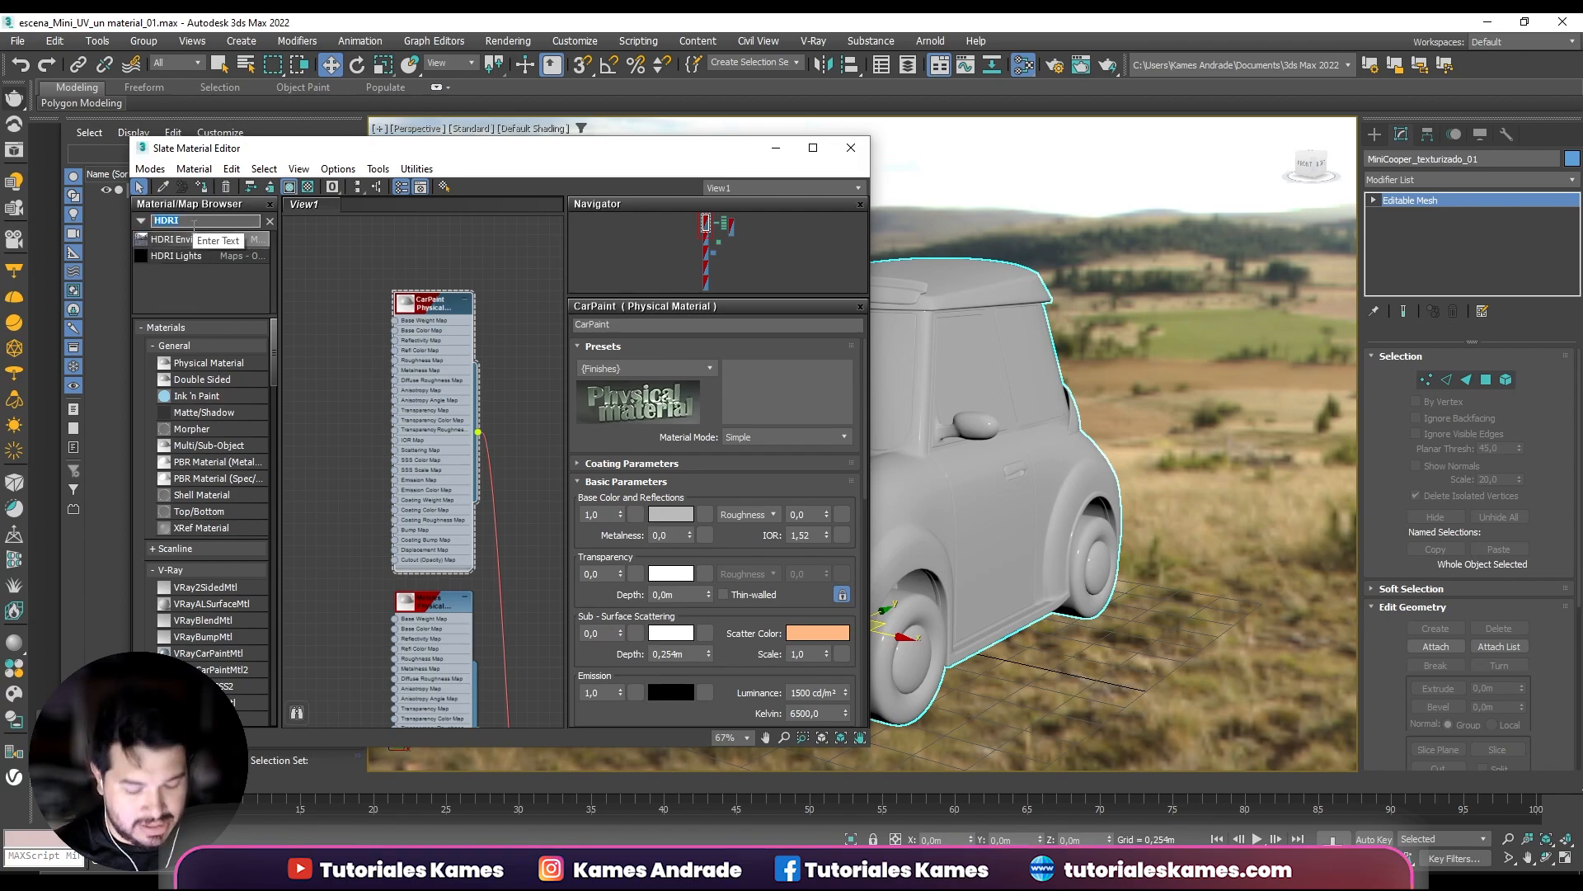
text(MTL)
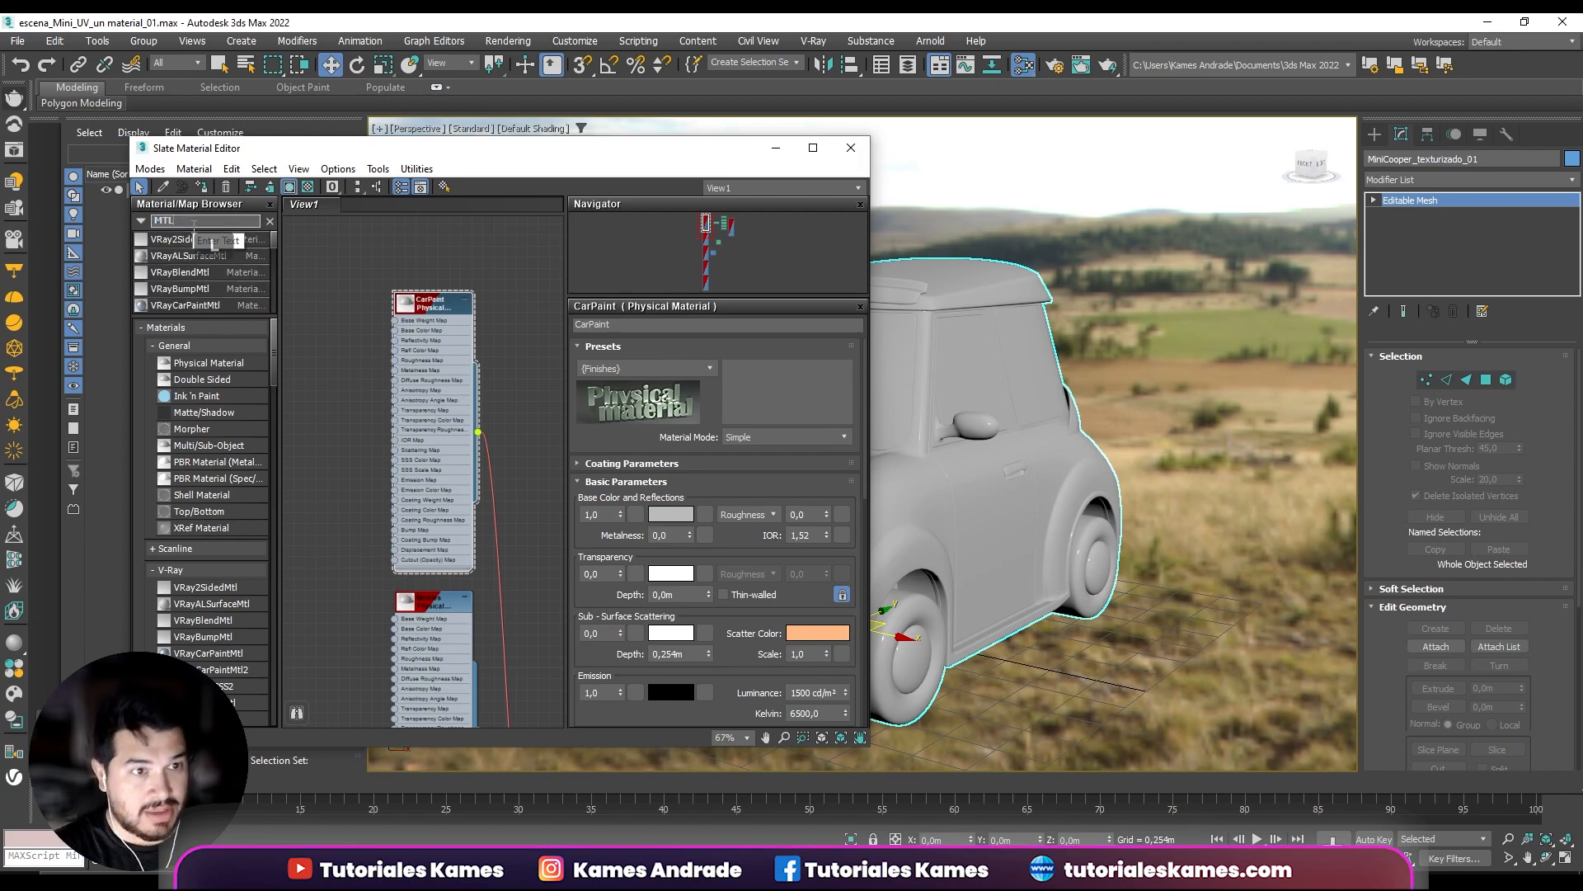
scroll(208, 280, down, 2)
scroll(208, 280, down, 3)
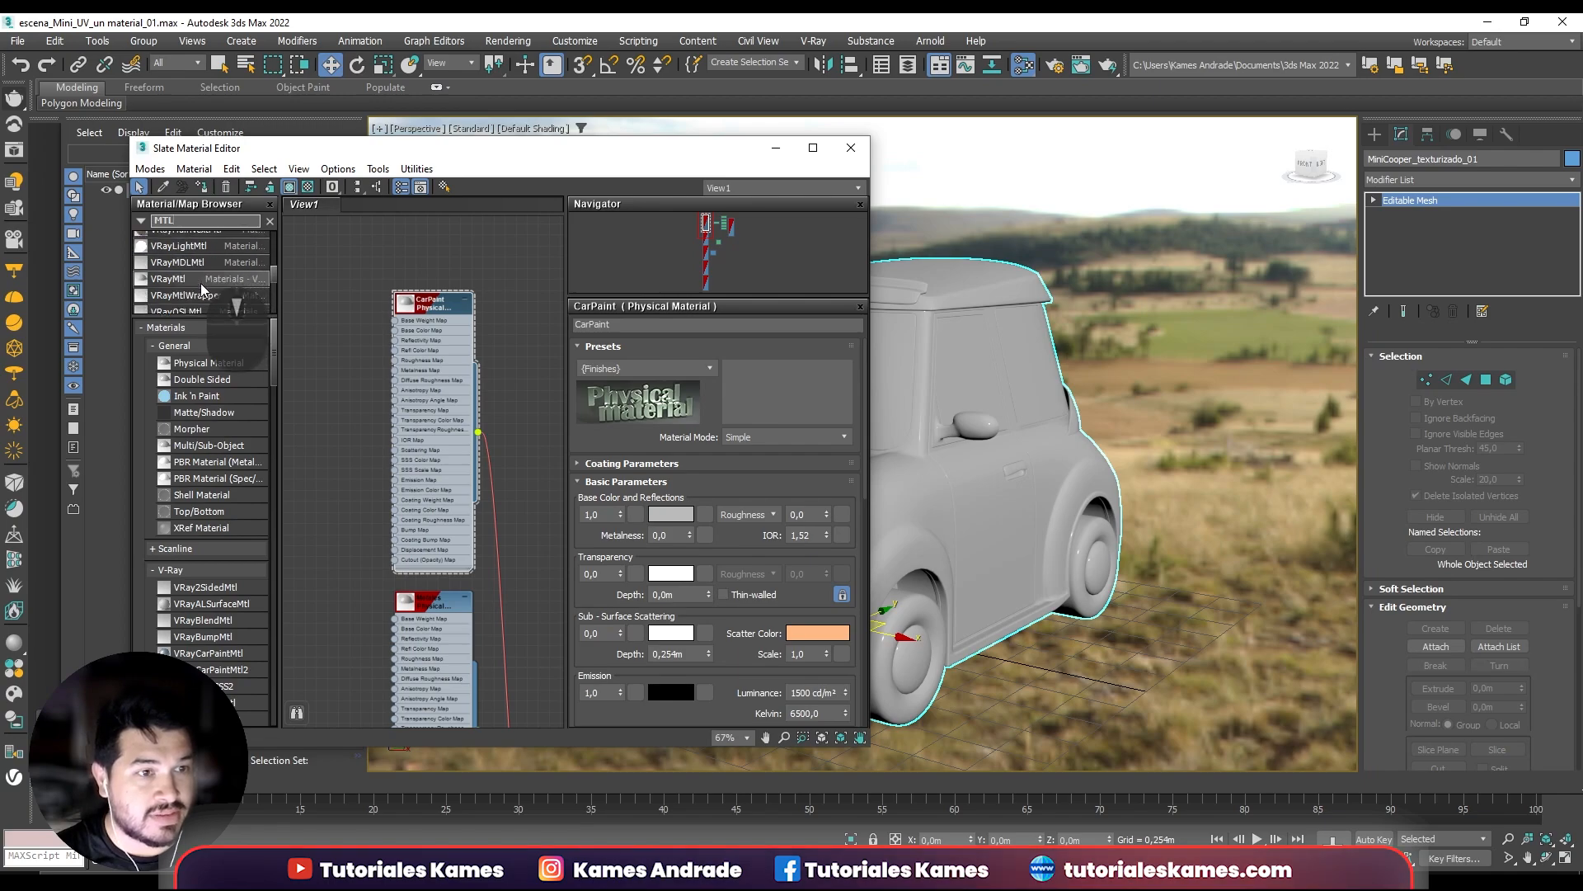
drag(284, 317, 329, 305)
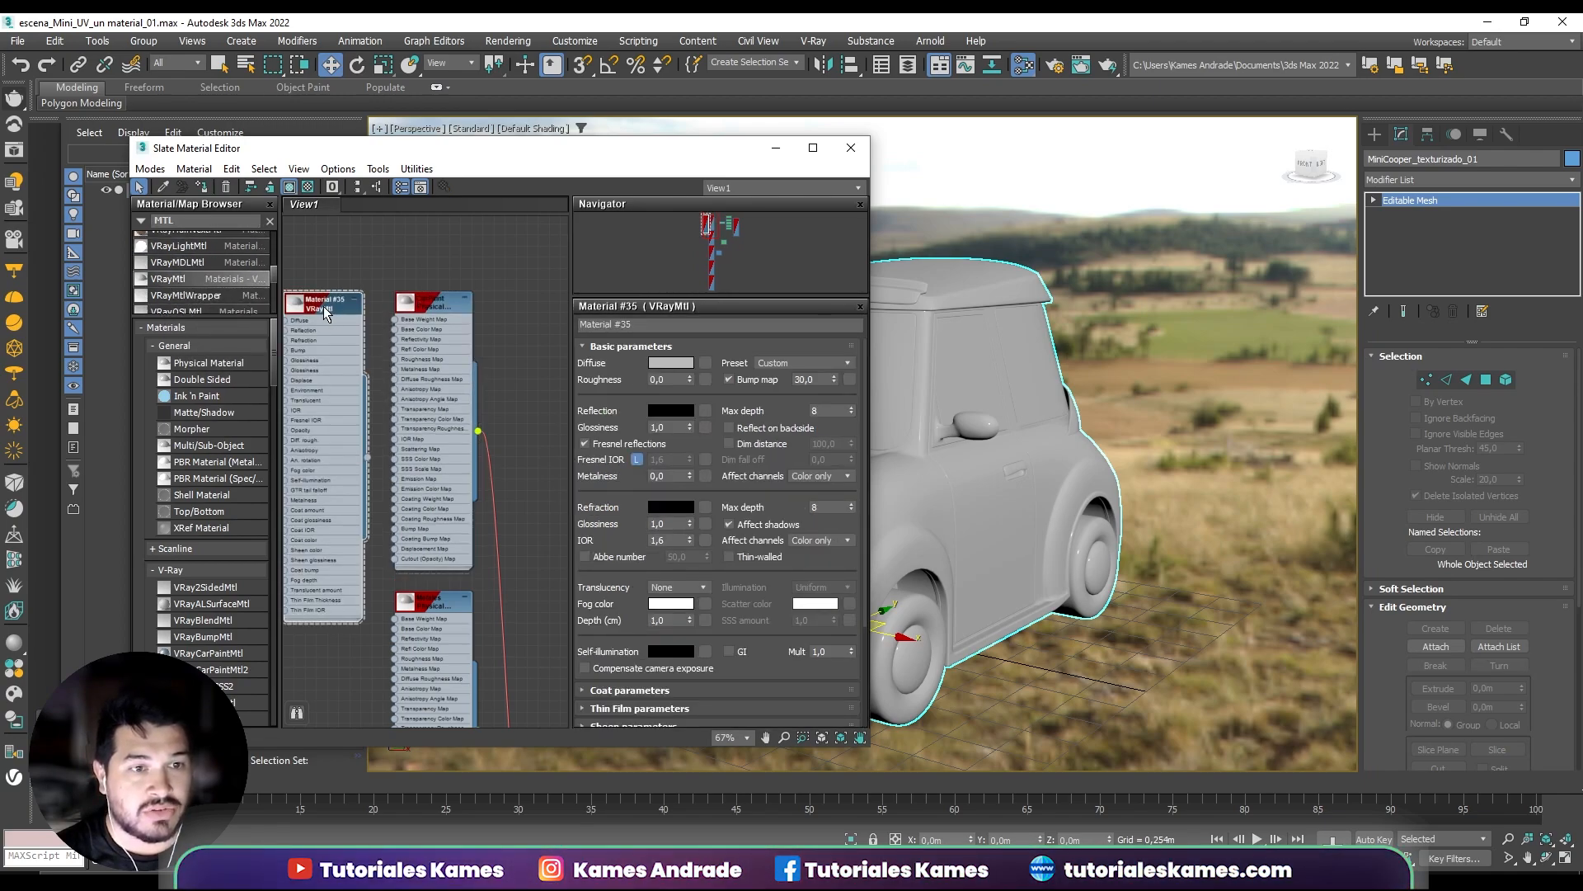
Compare the new VRayMtl with the CarPaint Physical Material, and delete the VRayMtl node.
scroll(397, 429, down, 2)
scroll(438, 478, down, 3)
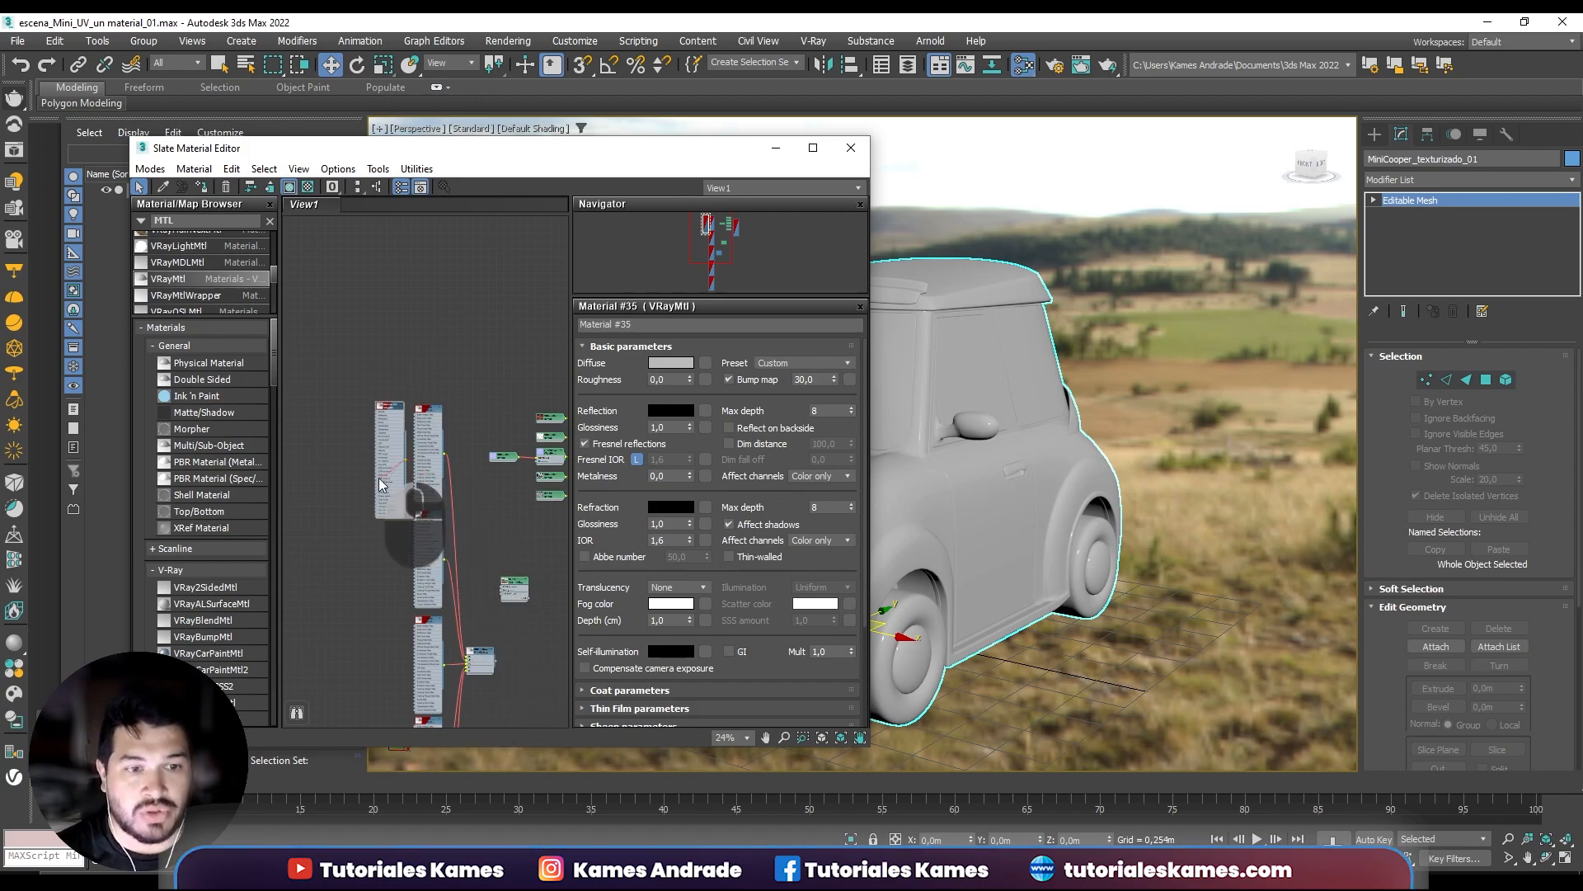
scroll(368, 419, up, 6)
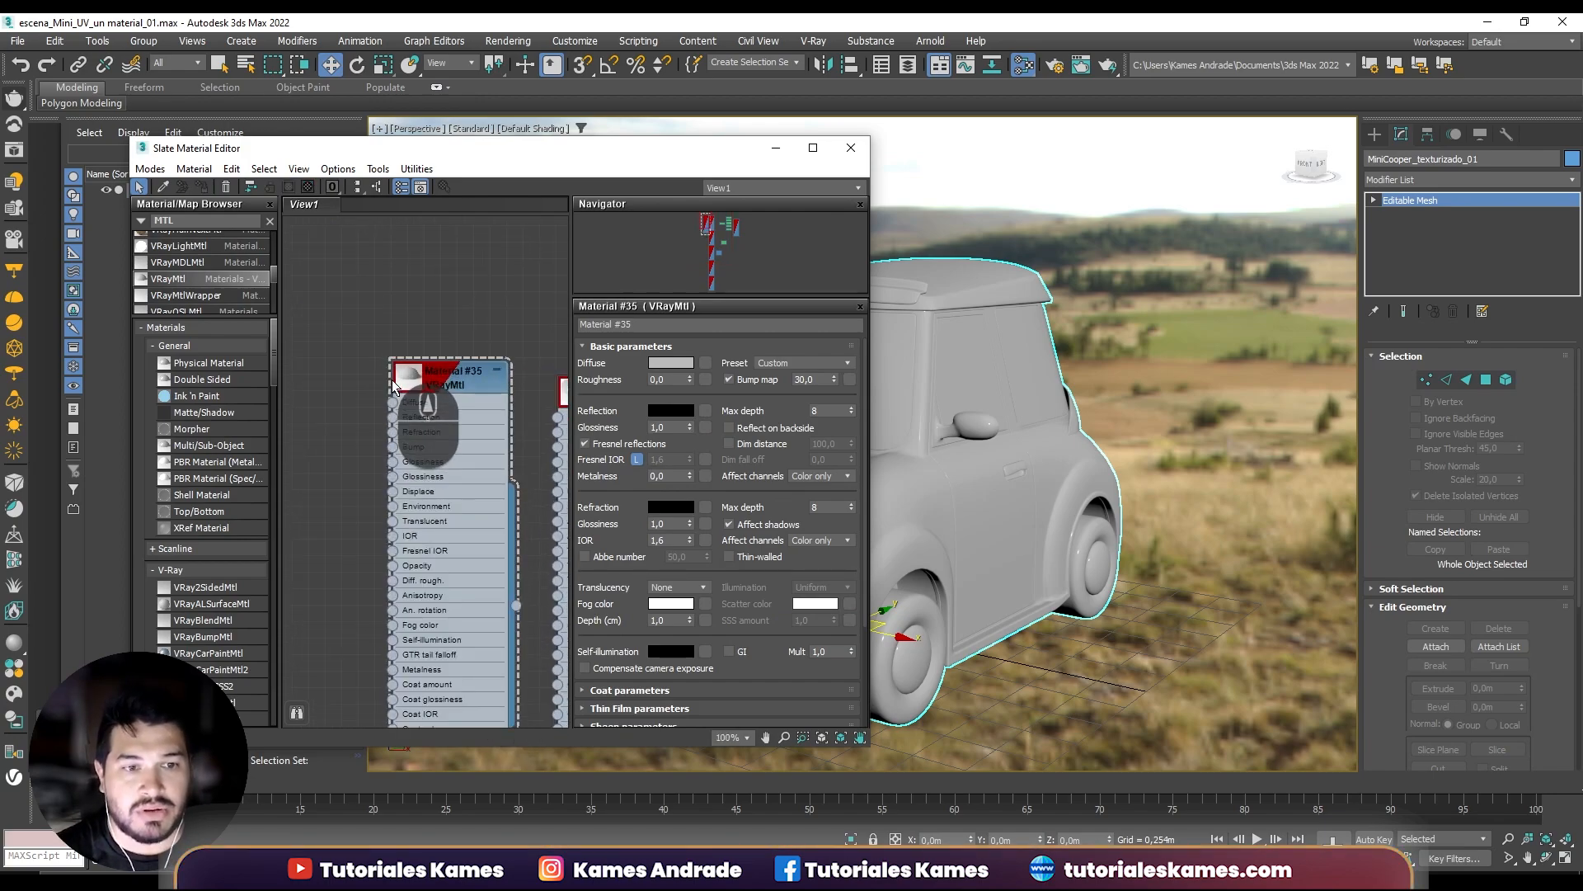
click(505, 386)
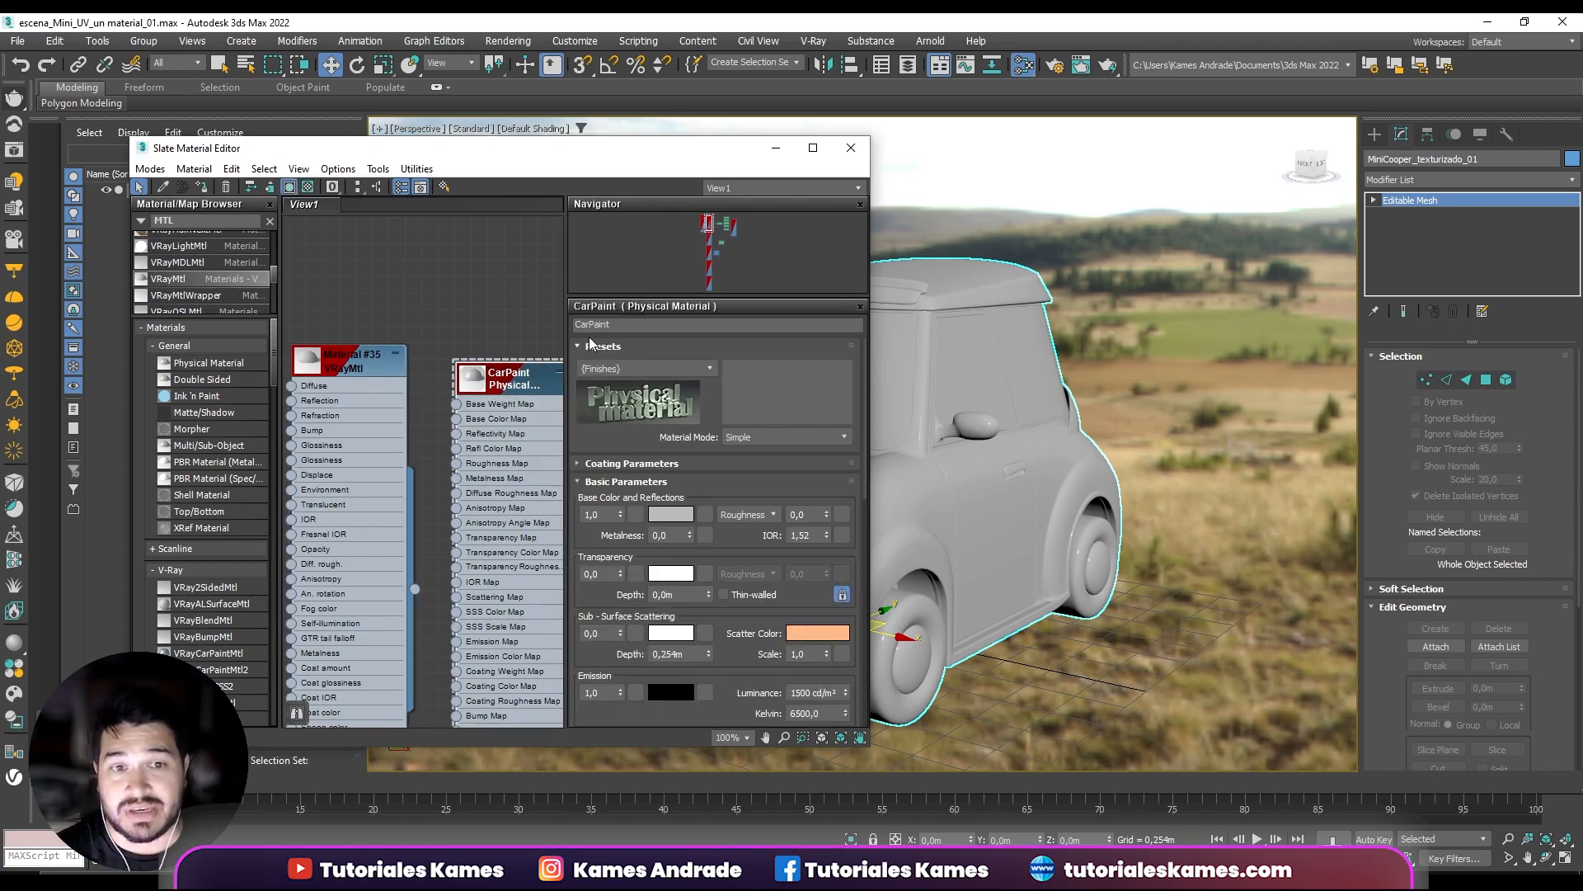
click(364, 368)
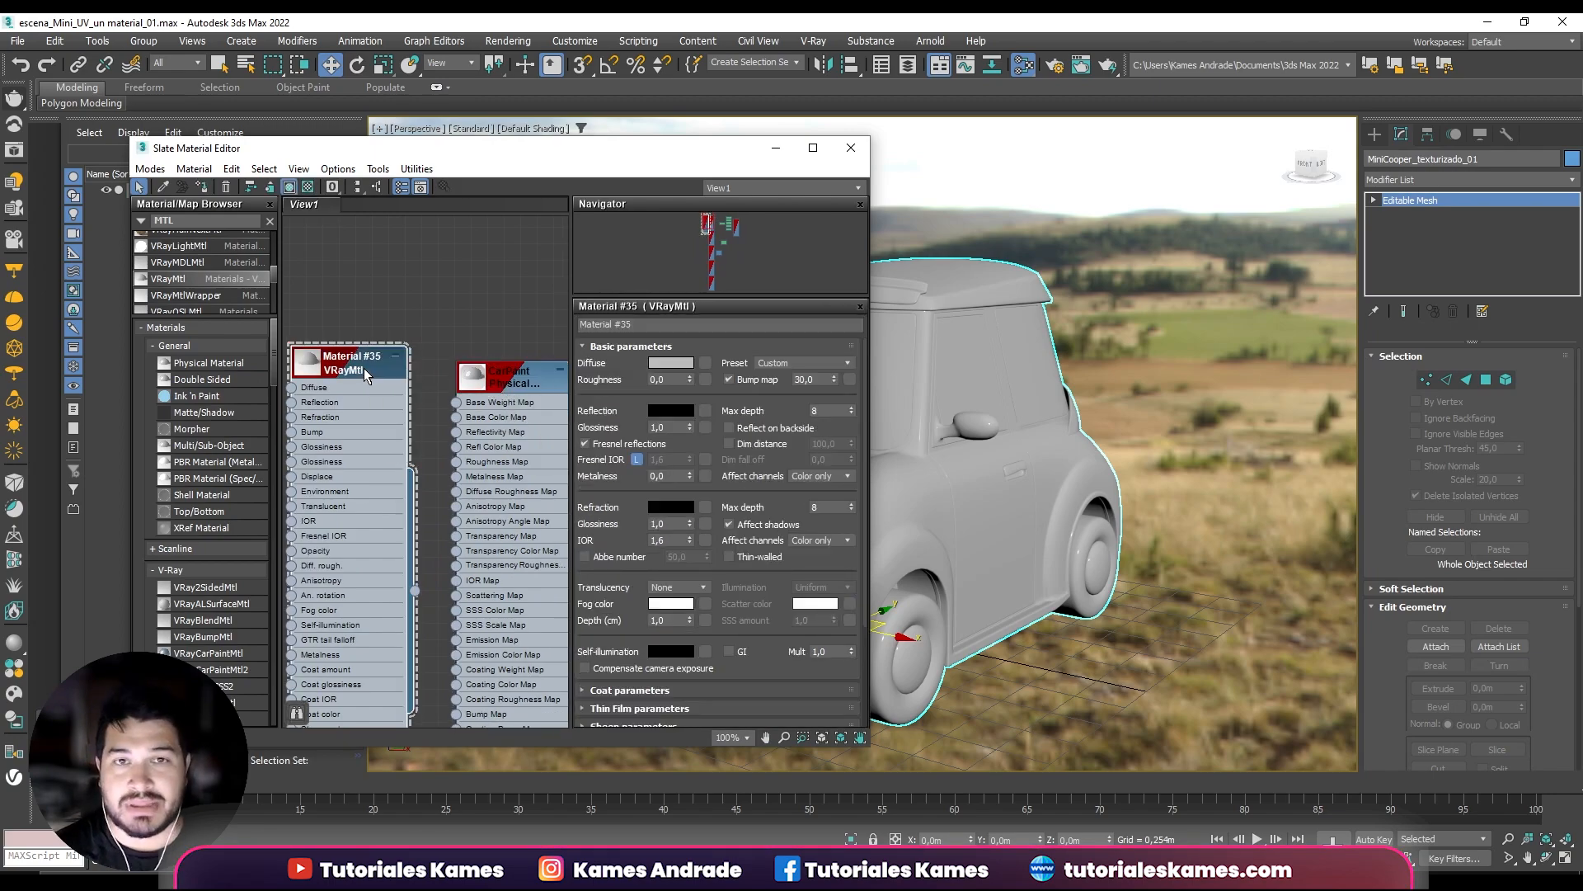
key(Delete)
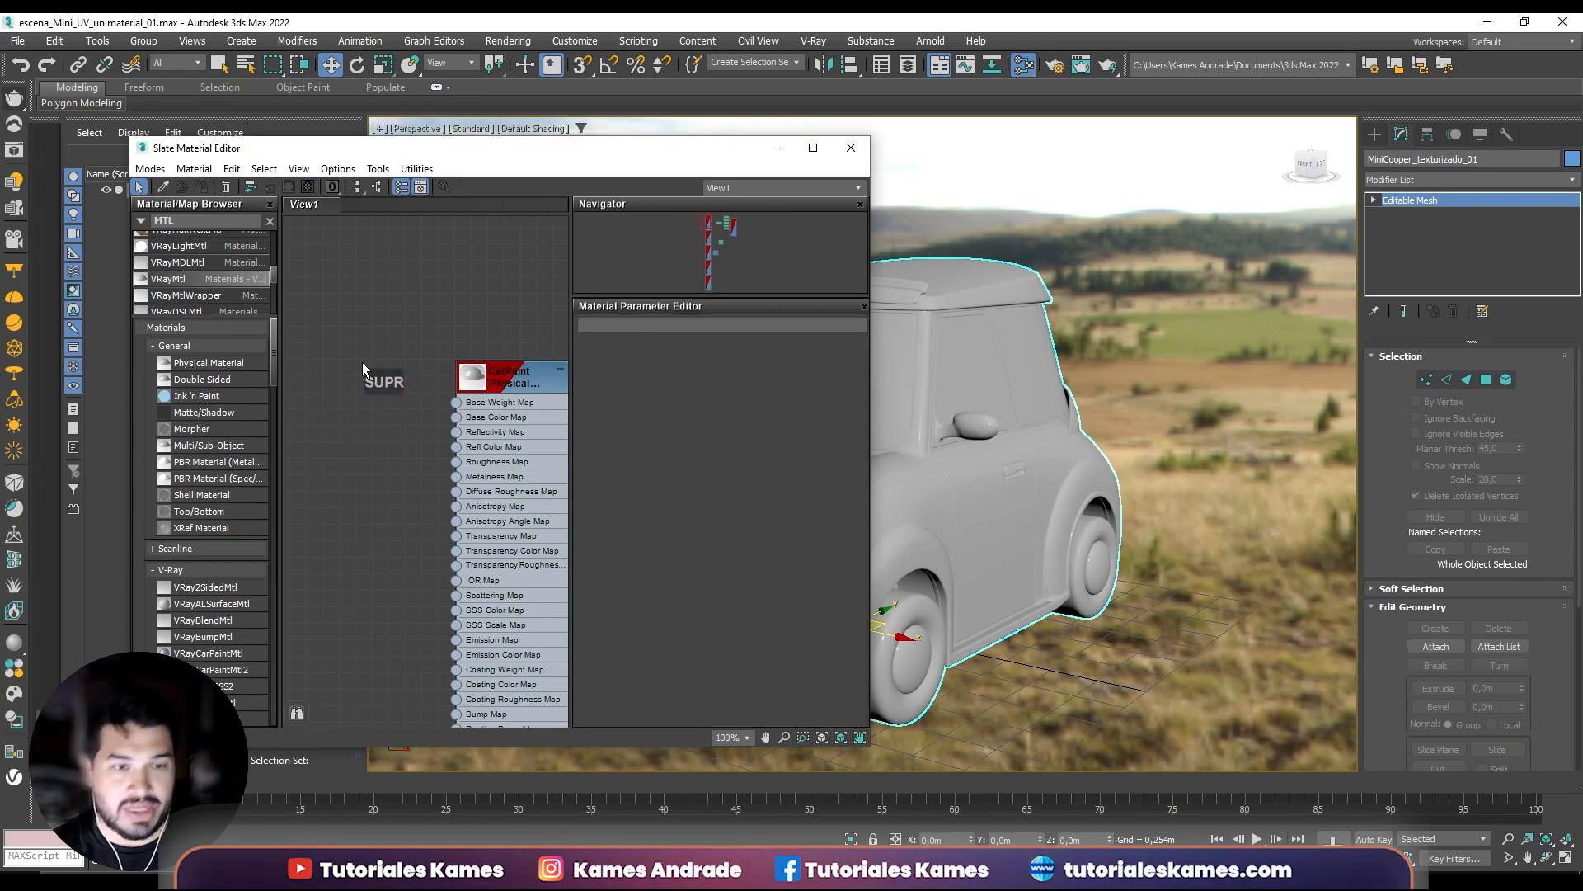
Change the CarPaint Physical Material's type to VRayMtl.
middle_drag(452, 443, 369, 353)
click(454, 292)
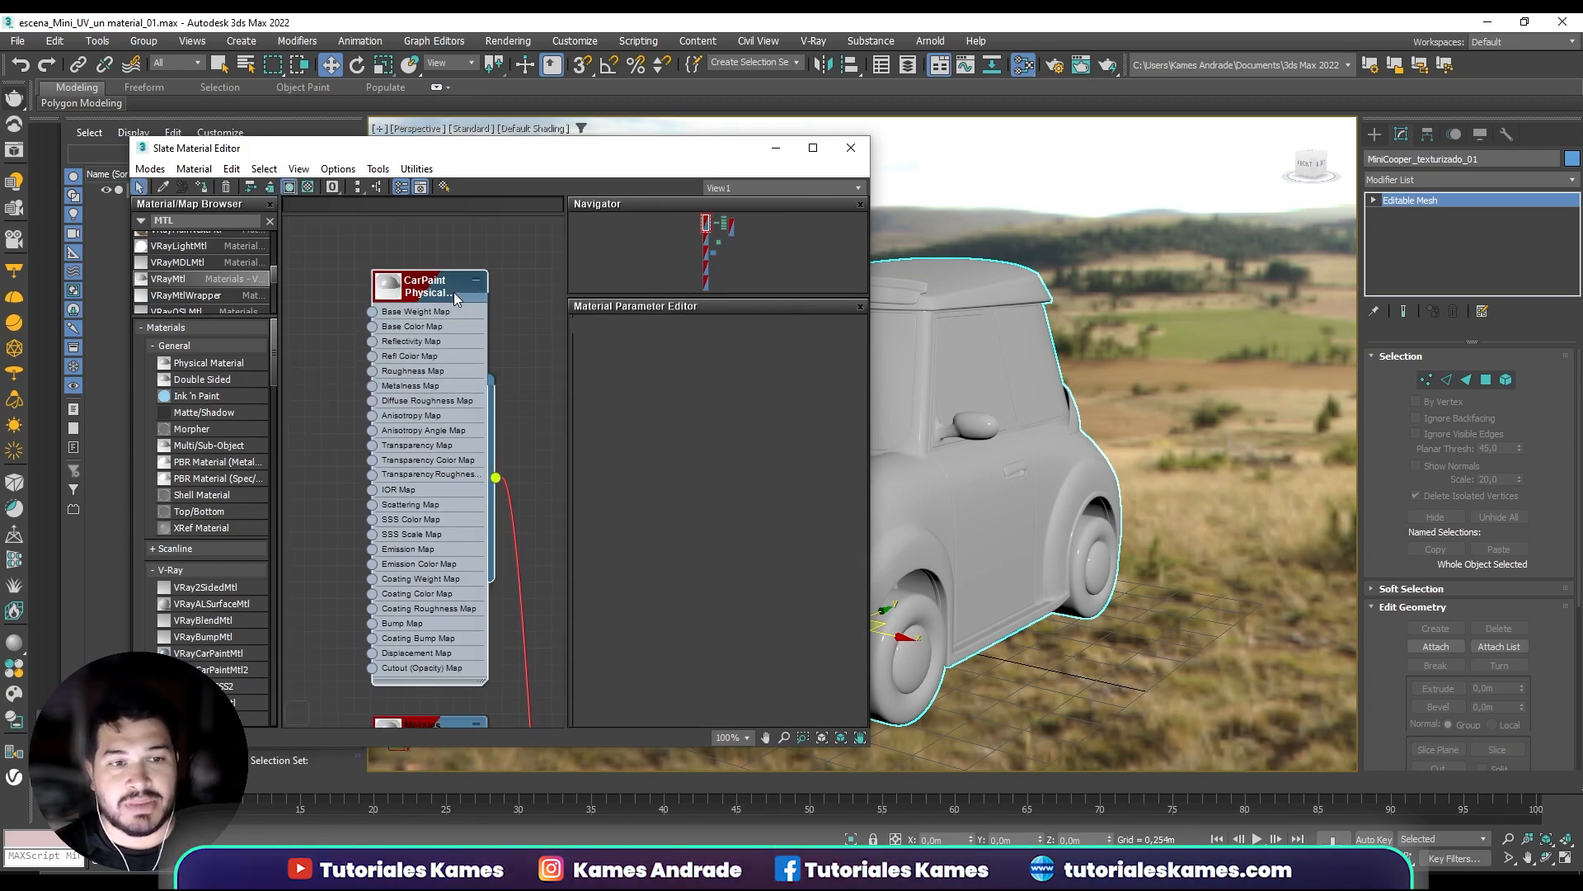
right_click(422, 288)
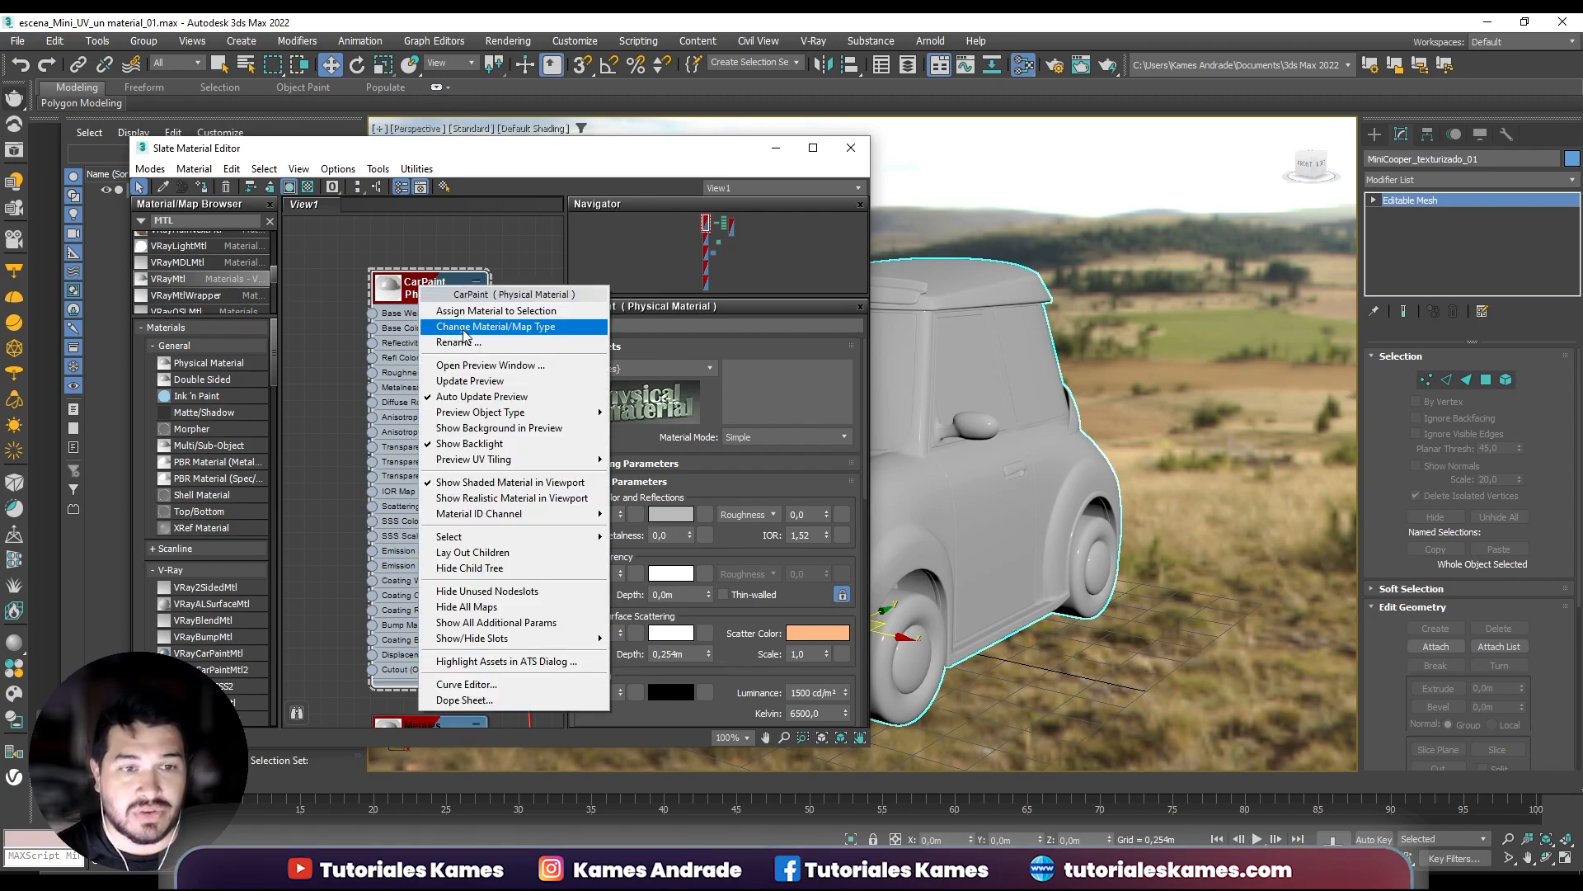
click(466, 328)
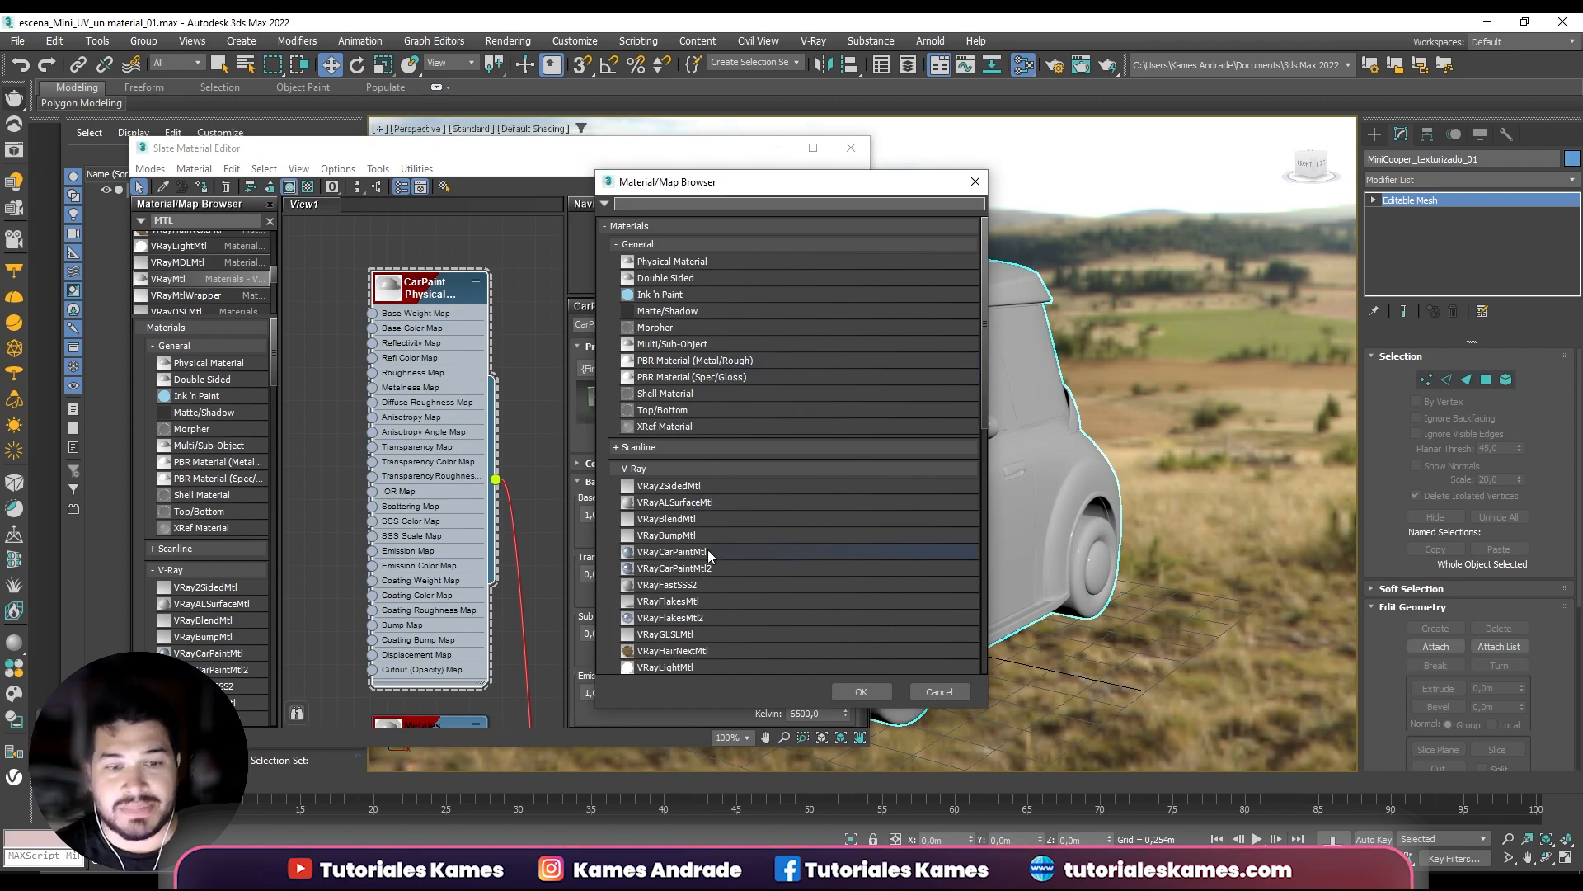
scroll(706, 552, down, 5)
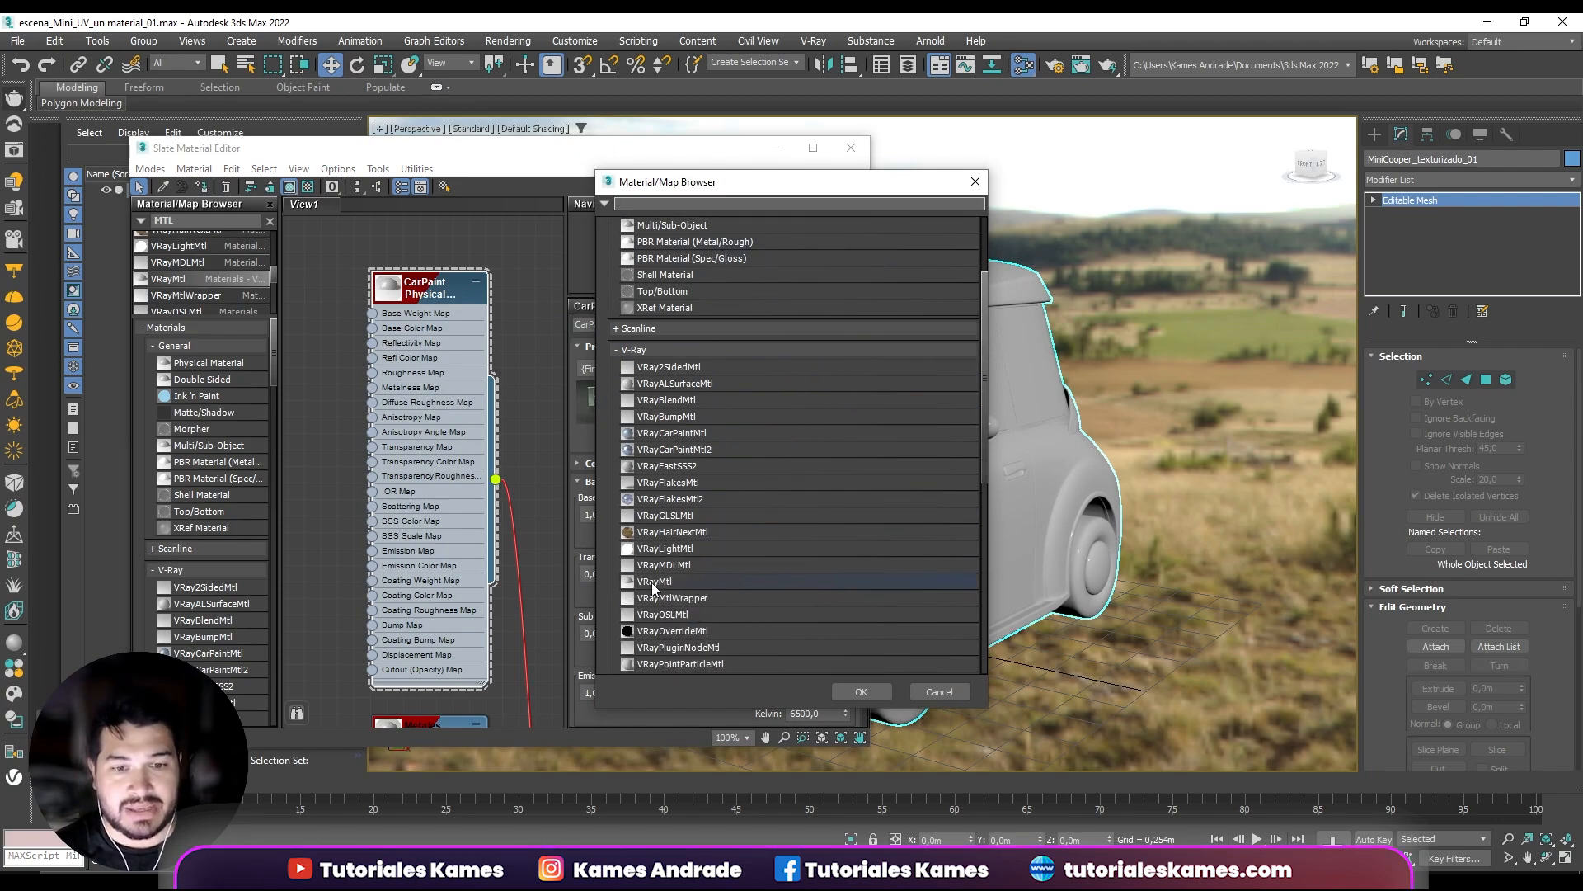
click(652, 581)
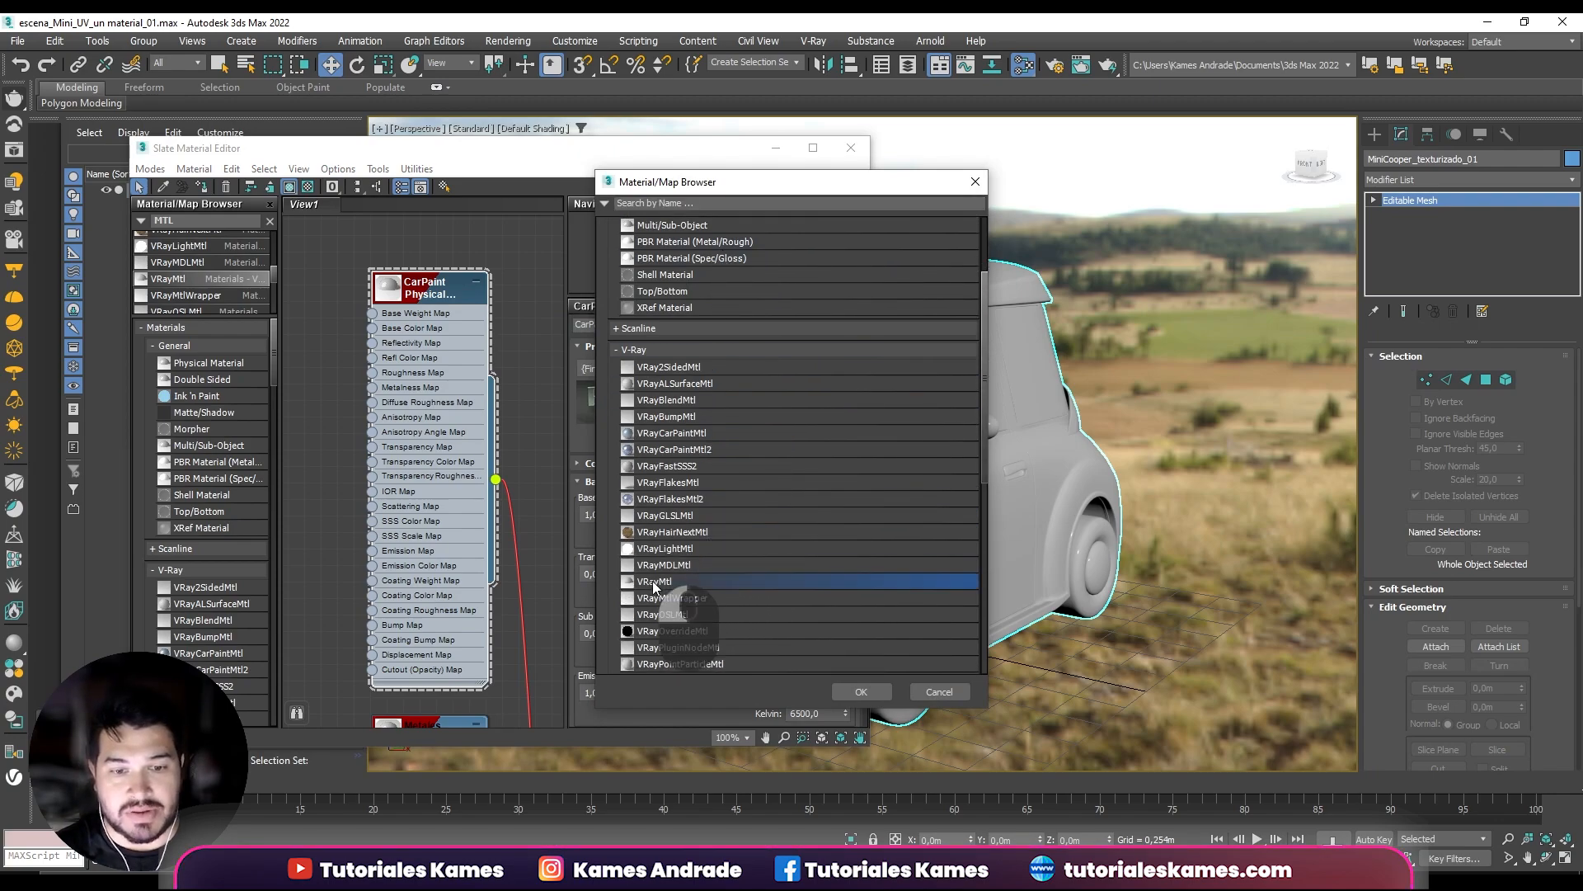
click(861, 691)
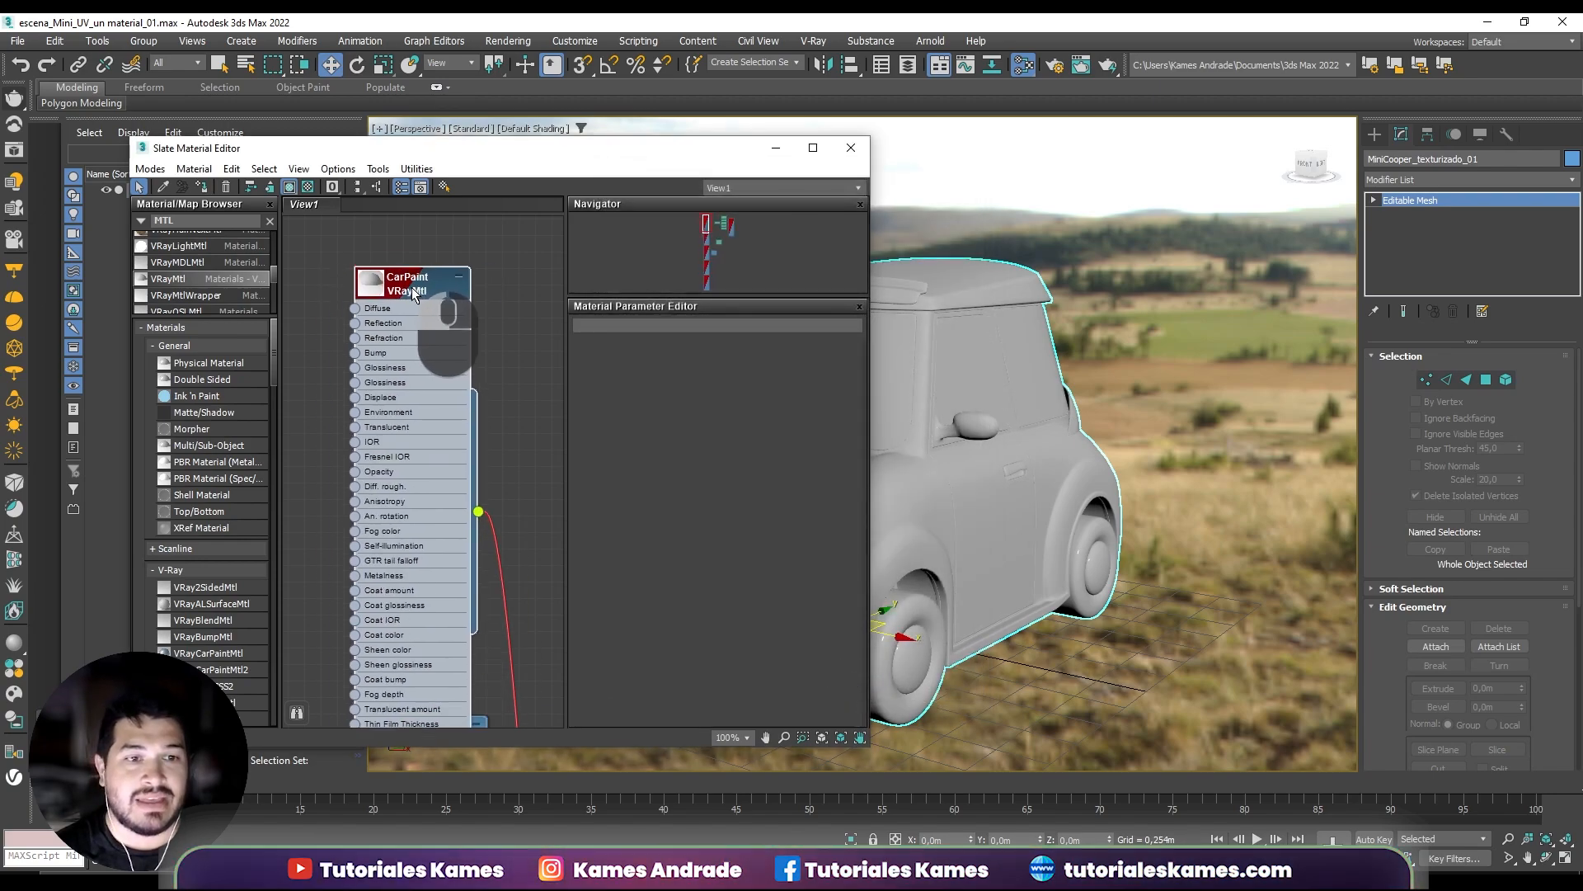
Show the CarPaint VRayMtl parameters and set its diffuse color to light green.
drag(413, 290, 413, 294)
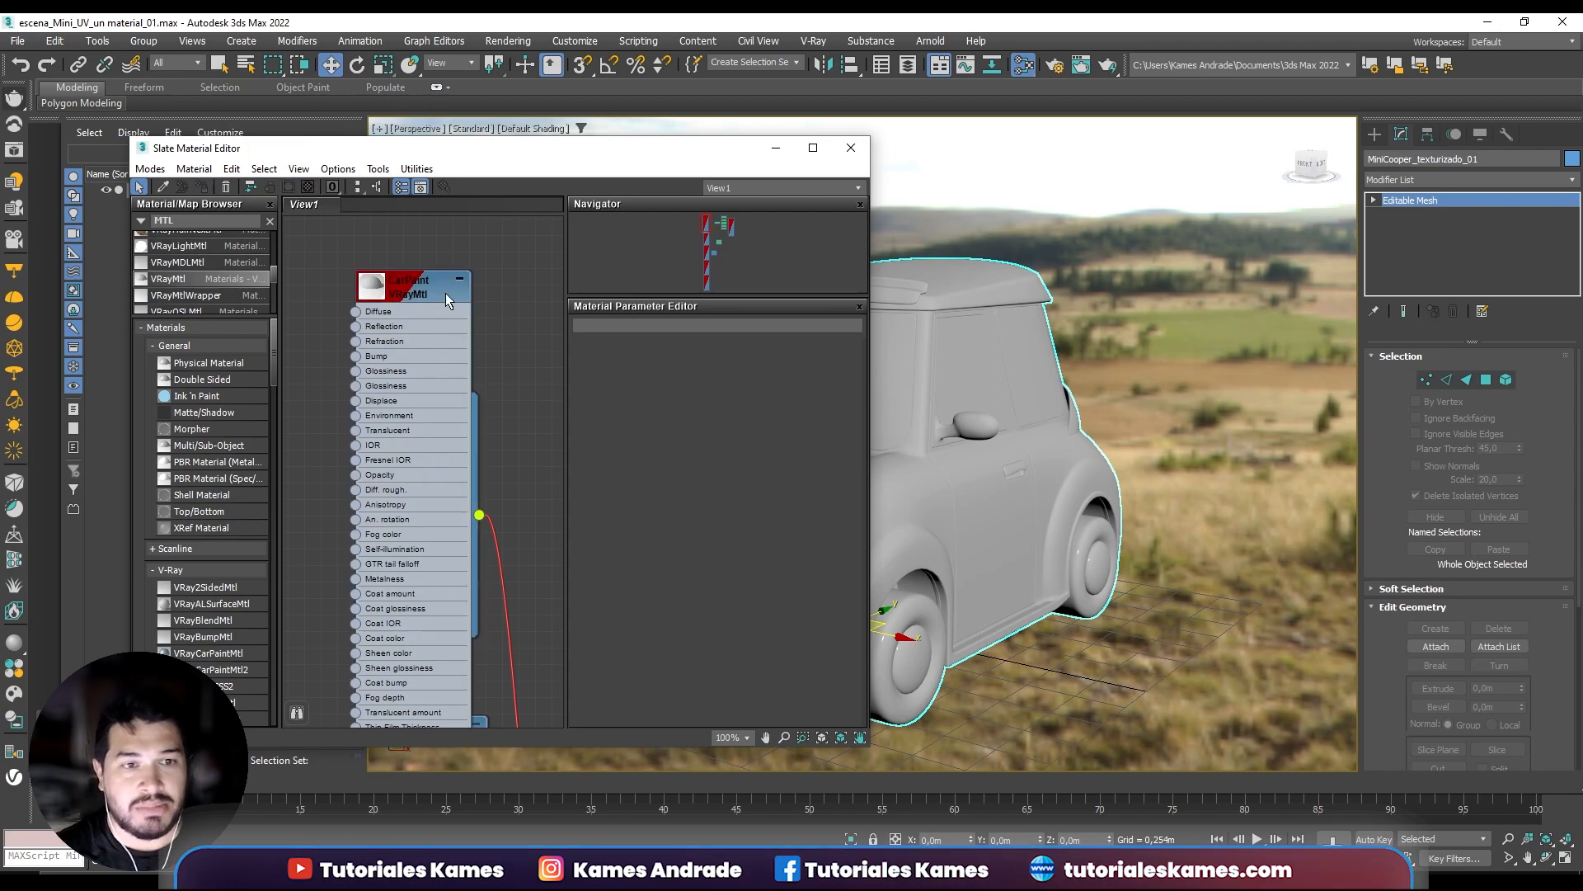
double_click(440, 296)
click(676, 365)
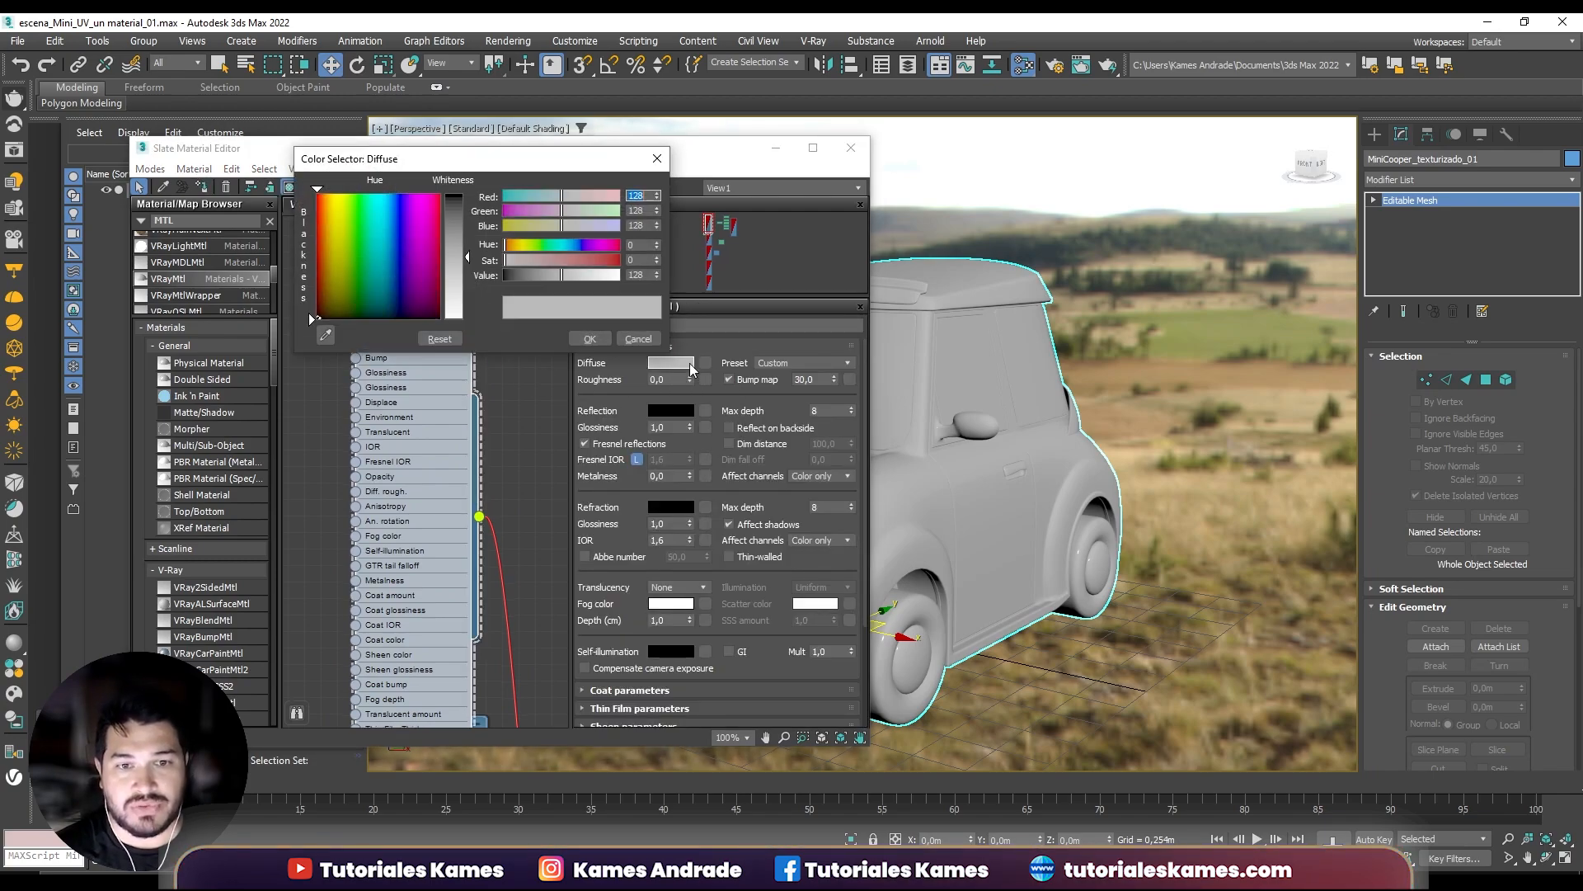
drag(388, 244, 353, 213)
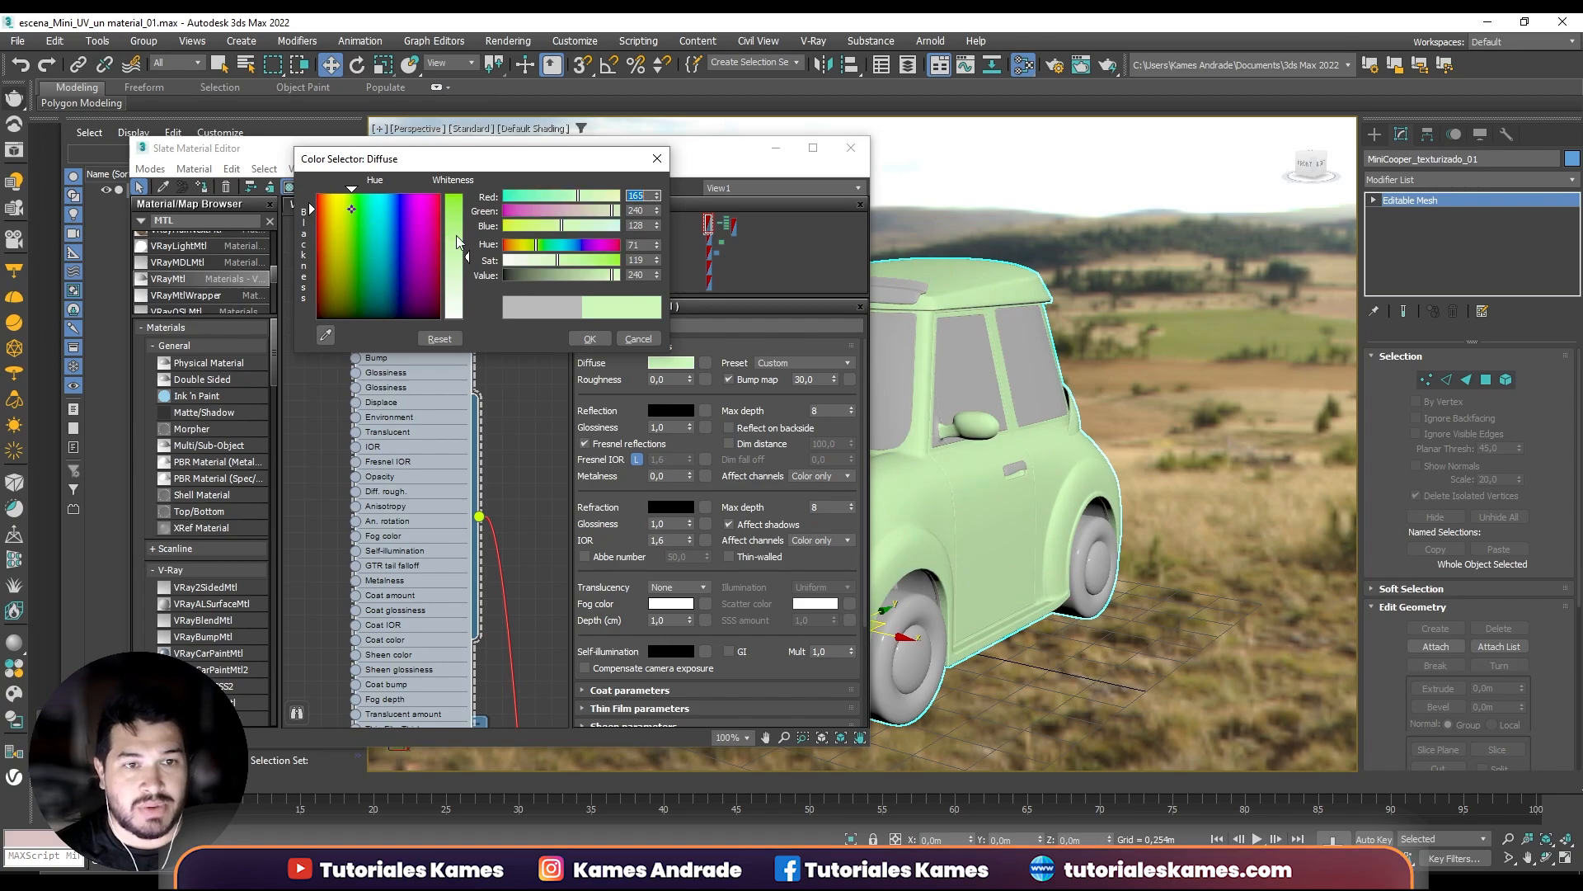
click(604, 338)
drag(712, 150, 796, 128)
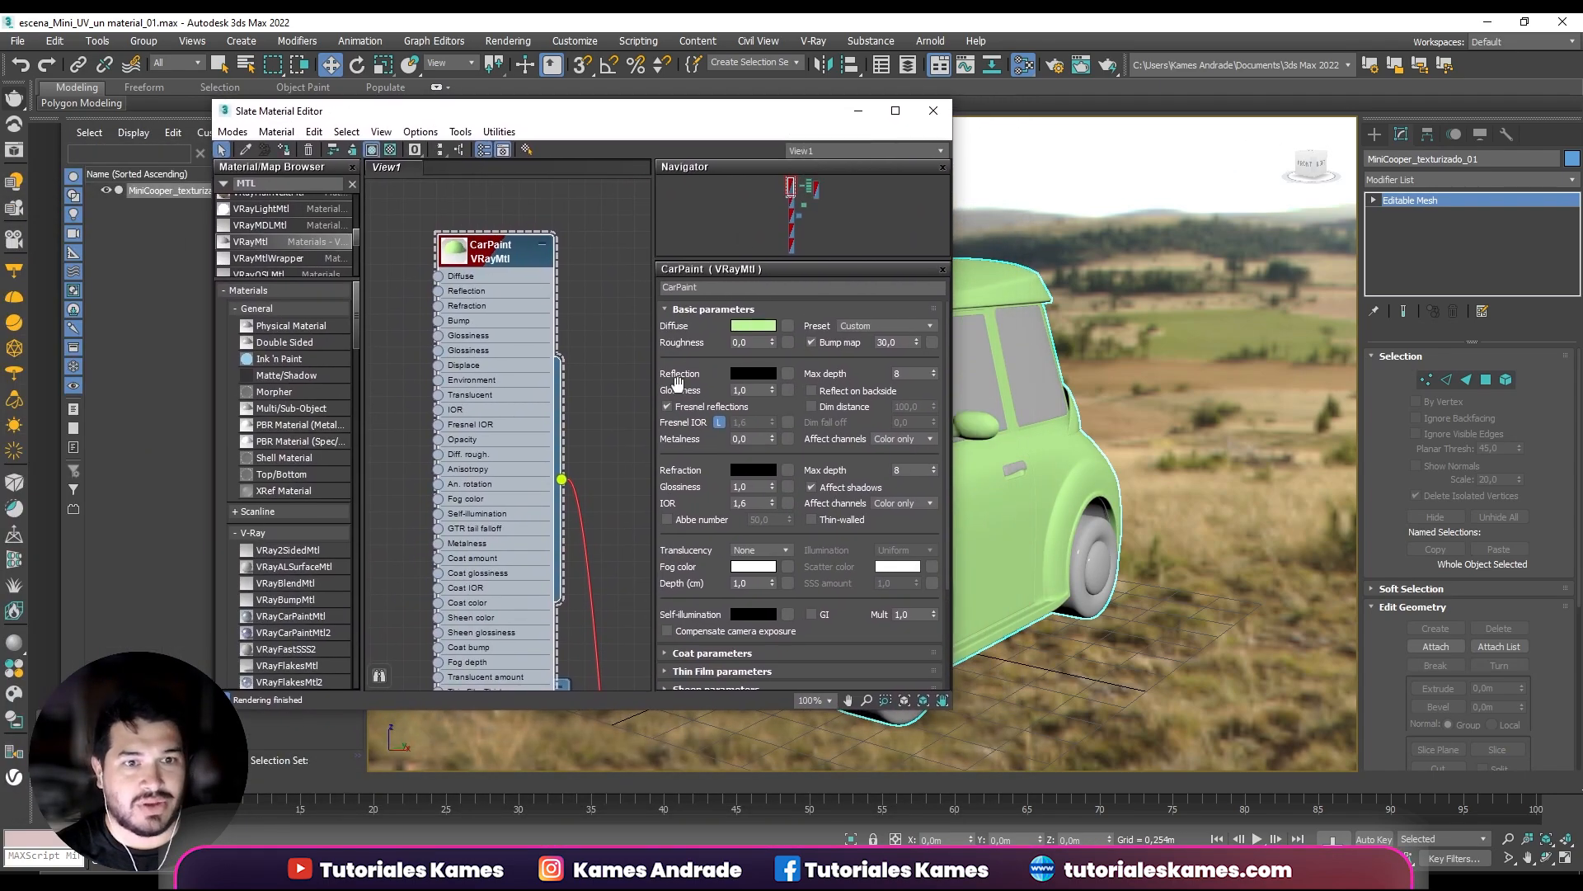
Move the CarPaint node aside and change the Metales Physical Material's type to VRayMtl.
scroll(574, 483, down, 4)
middle_drag(529, 357, 581, 483)
drag(556, 292, 488, 290)
middle_drag(567, 517, 587, 341)
click(573, 365)
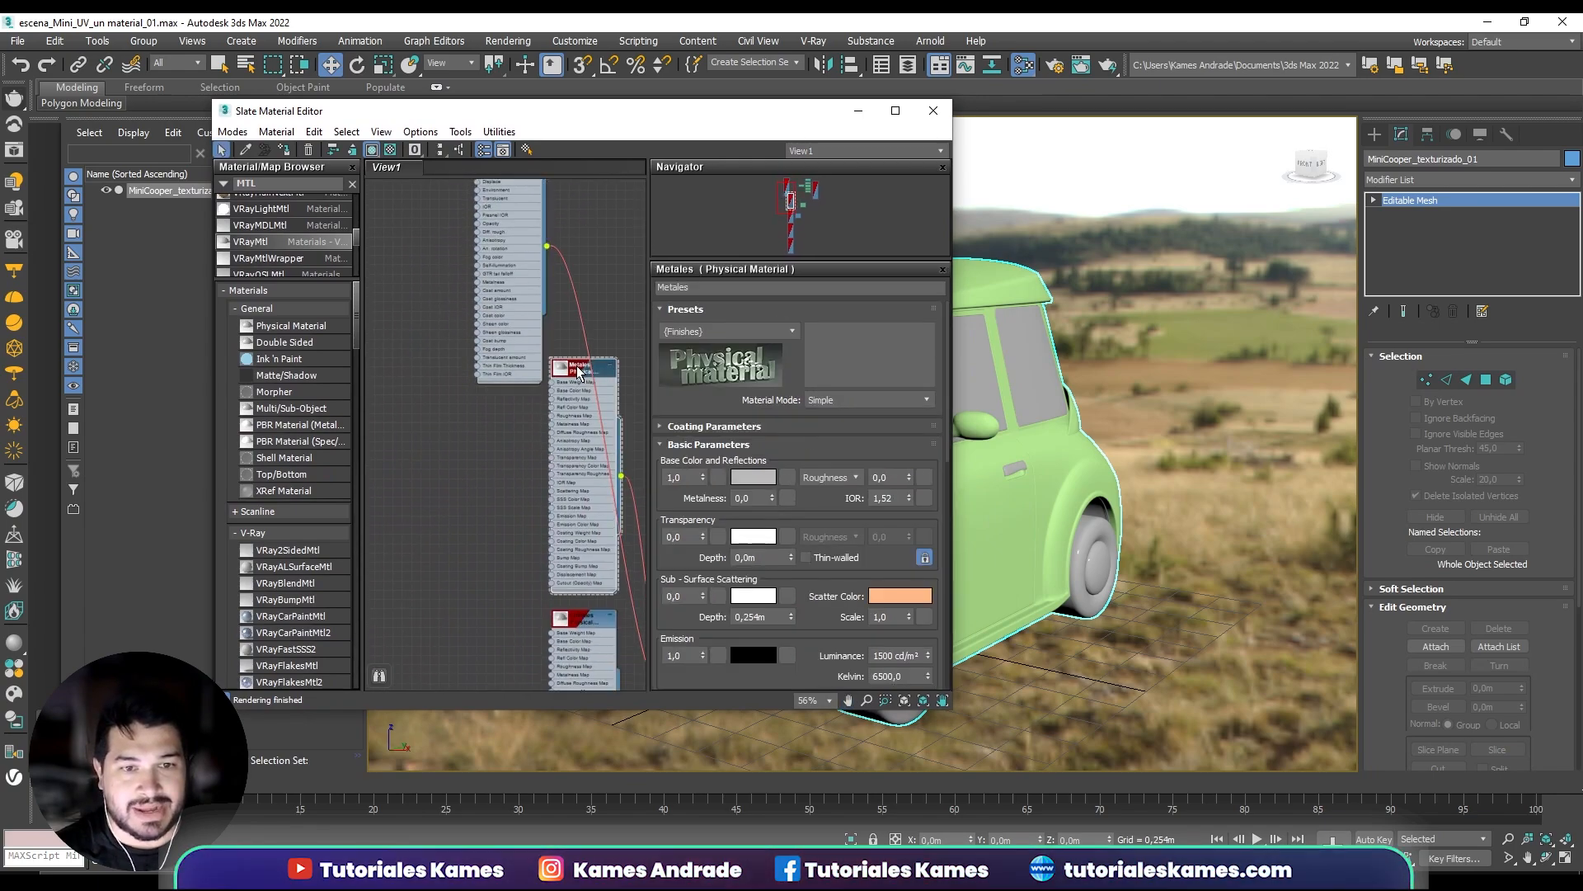
right_click(578, 367)
click(642, 410)
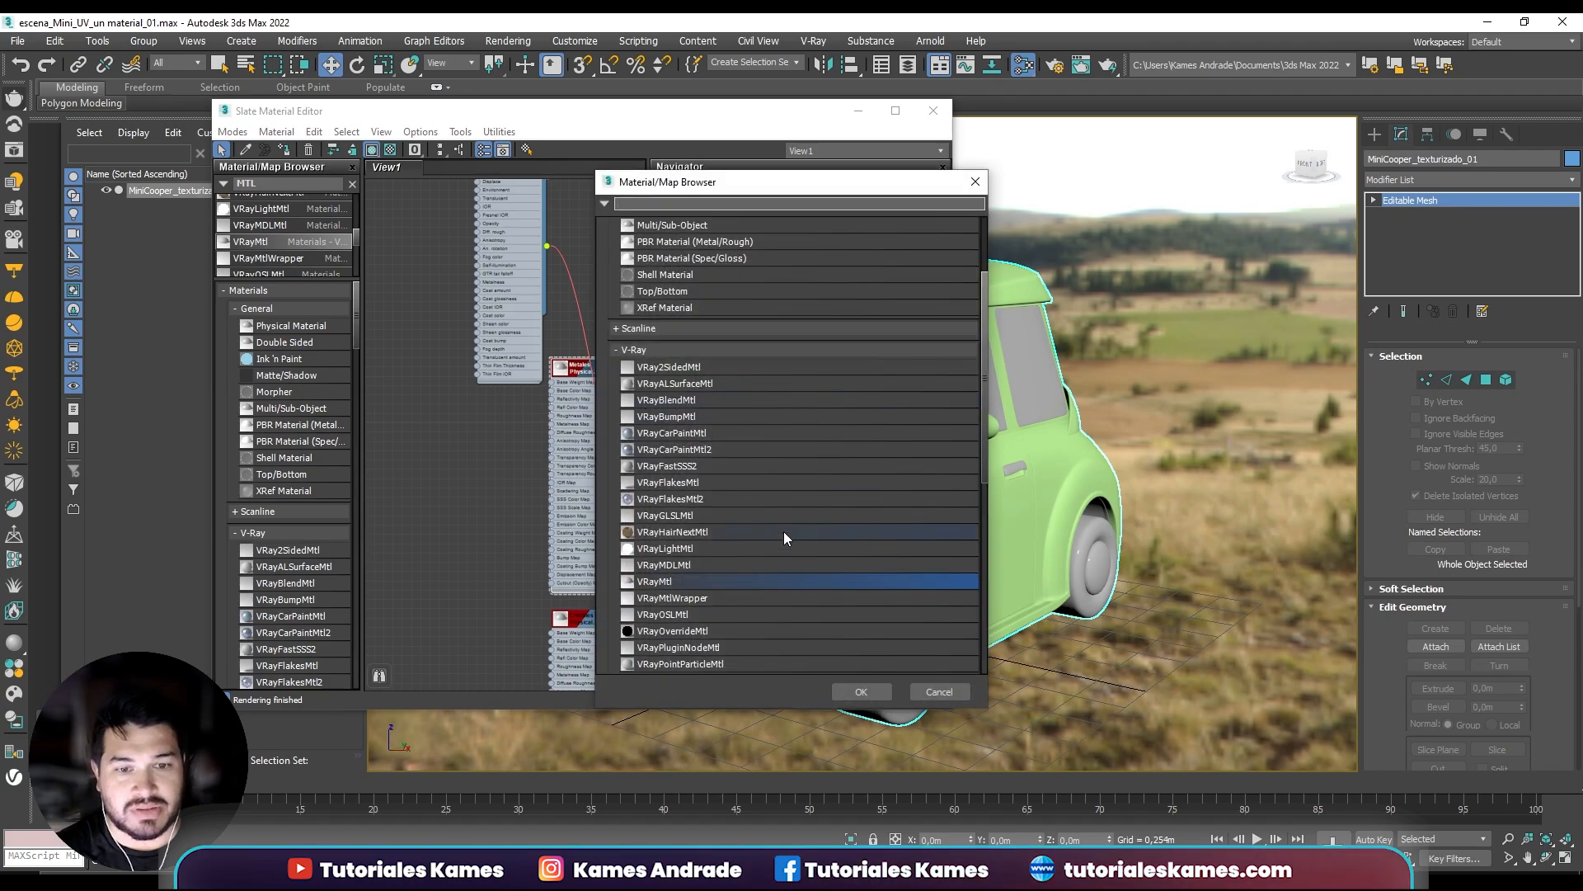
scroll(783, 531, down, 2)
click(726, 541)
click(861, 692)
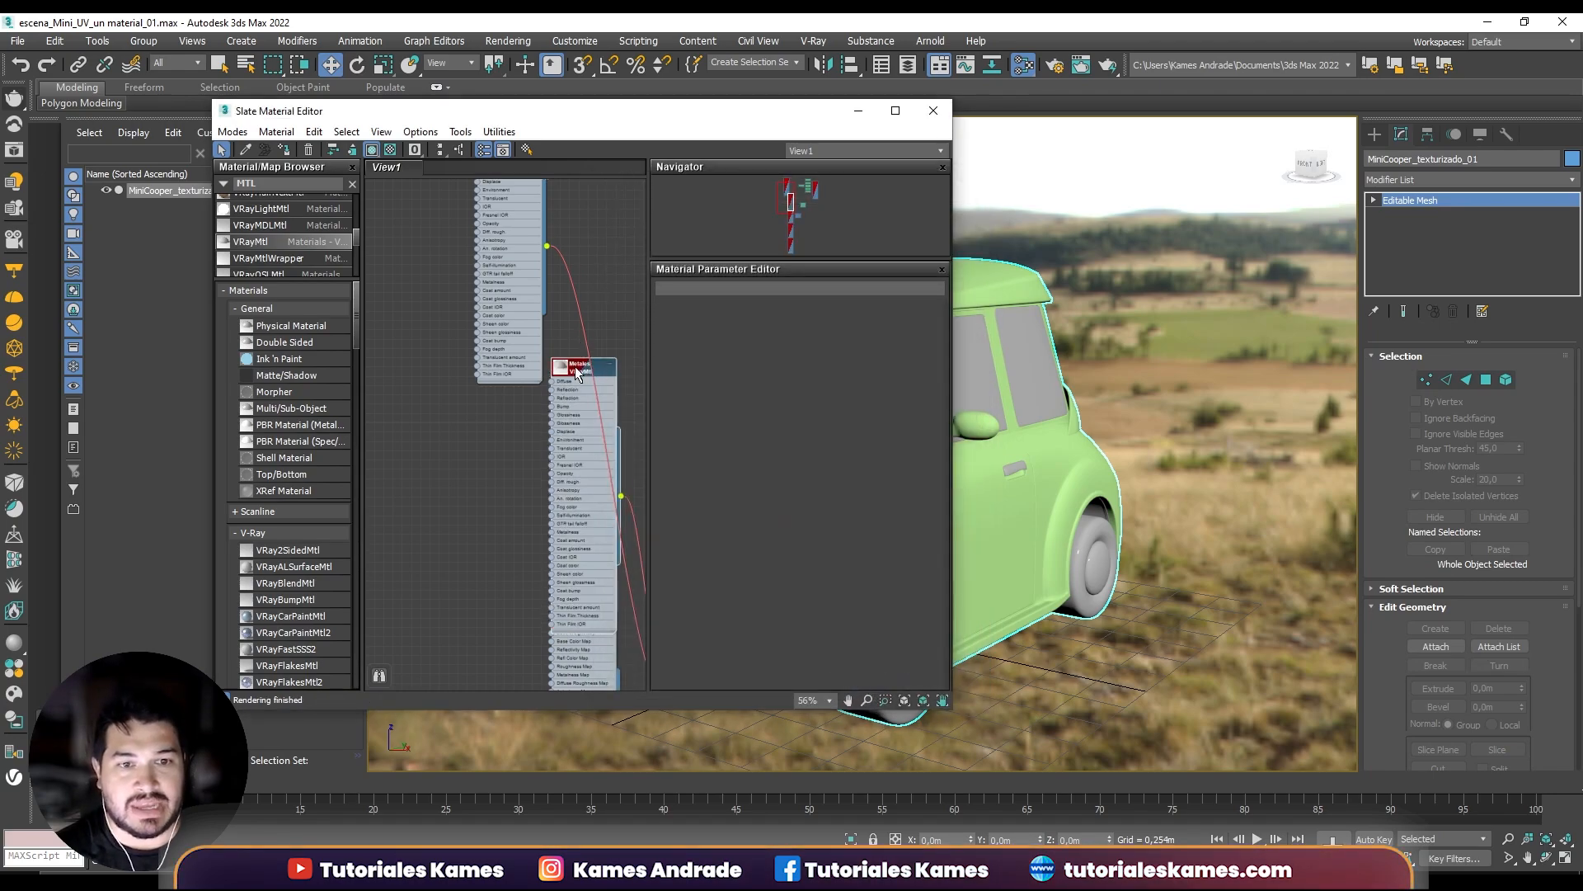
Set the Metales VRayMtl diffuse color to light blue, about RGB 128, 134, 207.
middle_drag(544, 334, 470, 324)
click(427, 493)
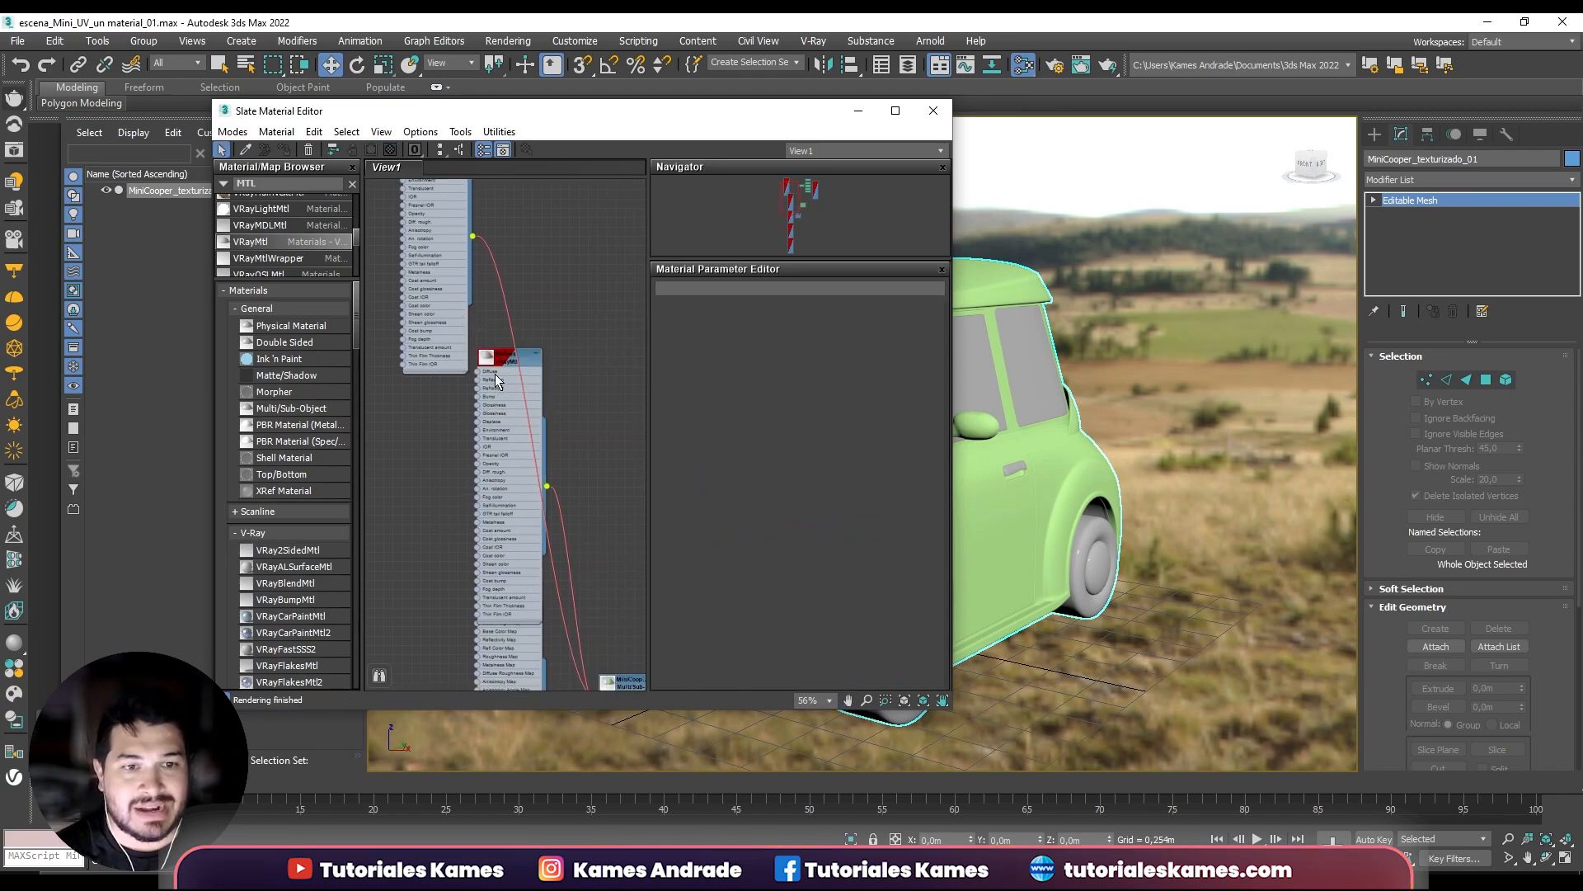
double_click(518, 364)
click(751, 327)
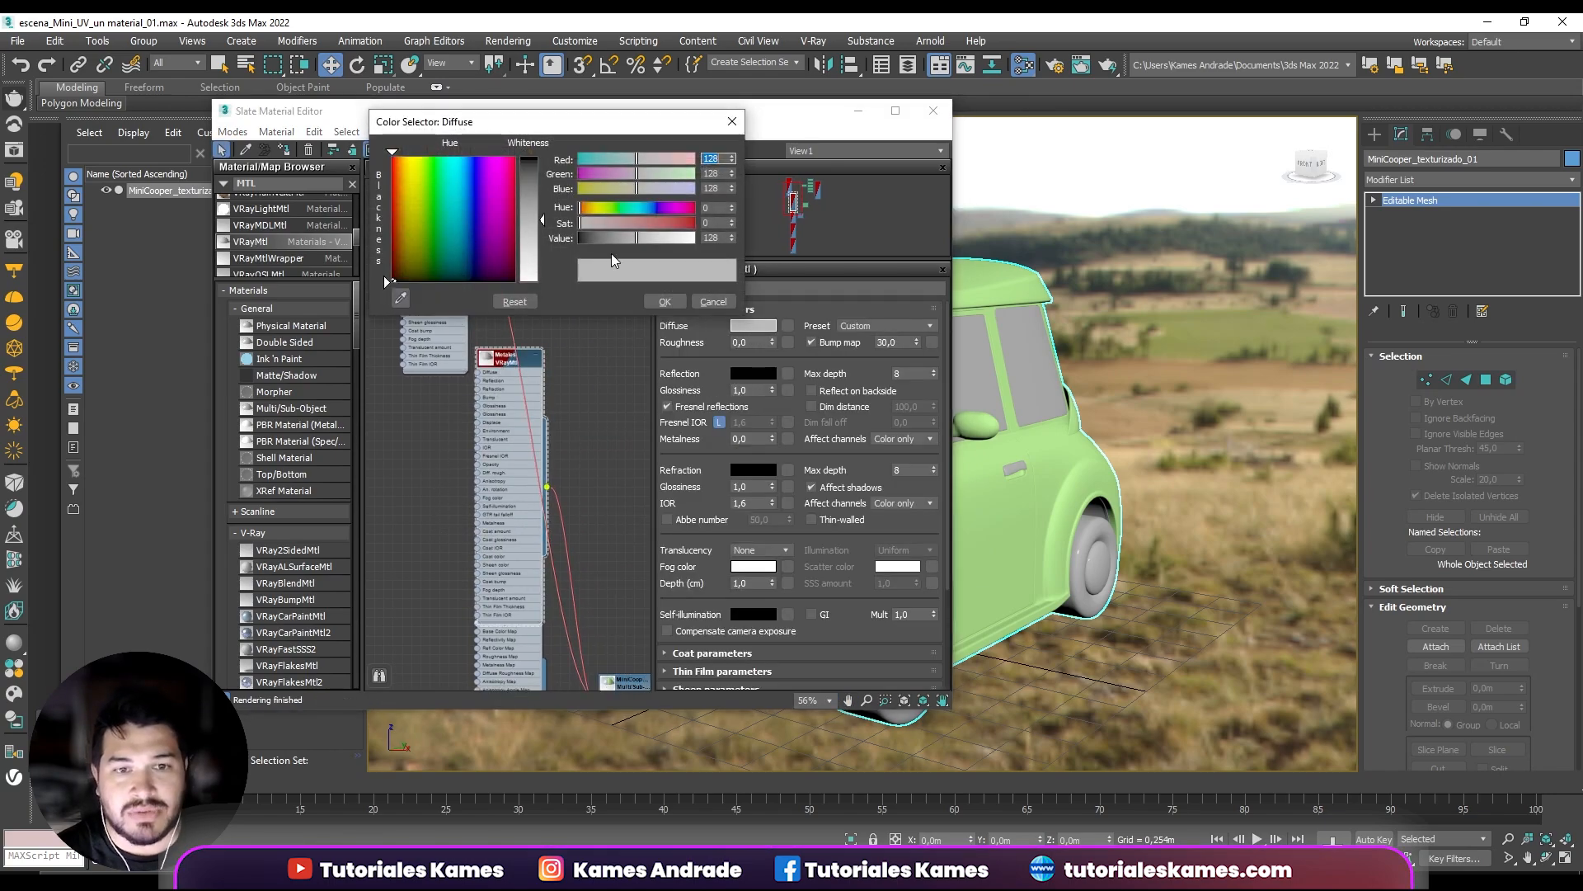
mouse_move(505, 214)
mouse_down()
mouse_move(451, 198)
mouse_move(473, 204)
mouse_up()
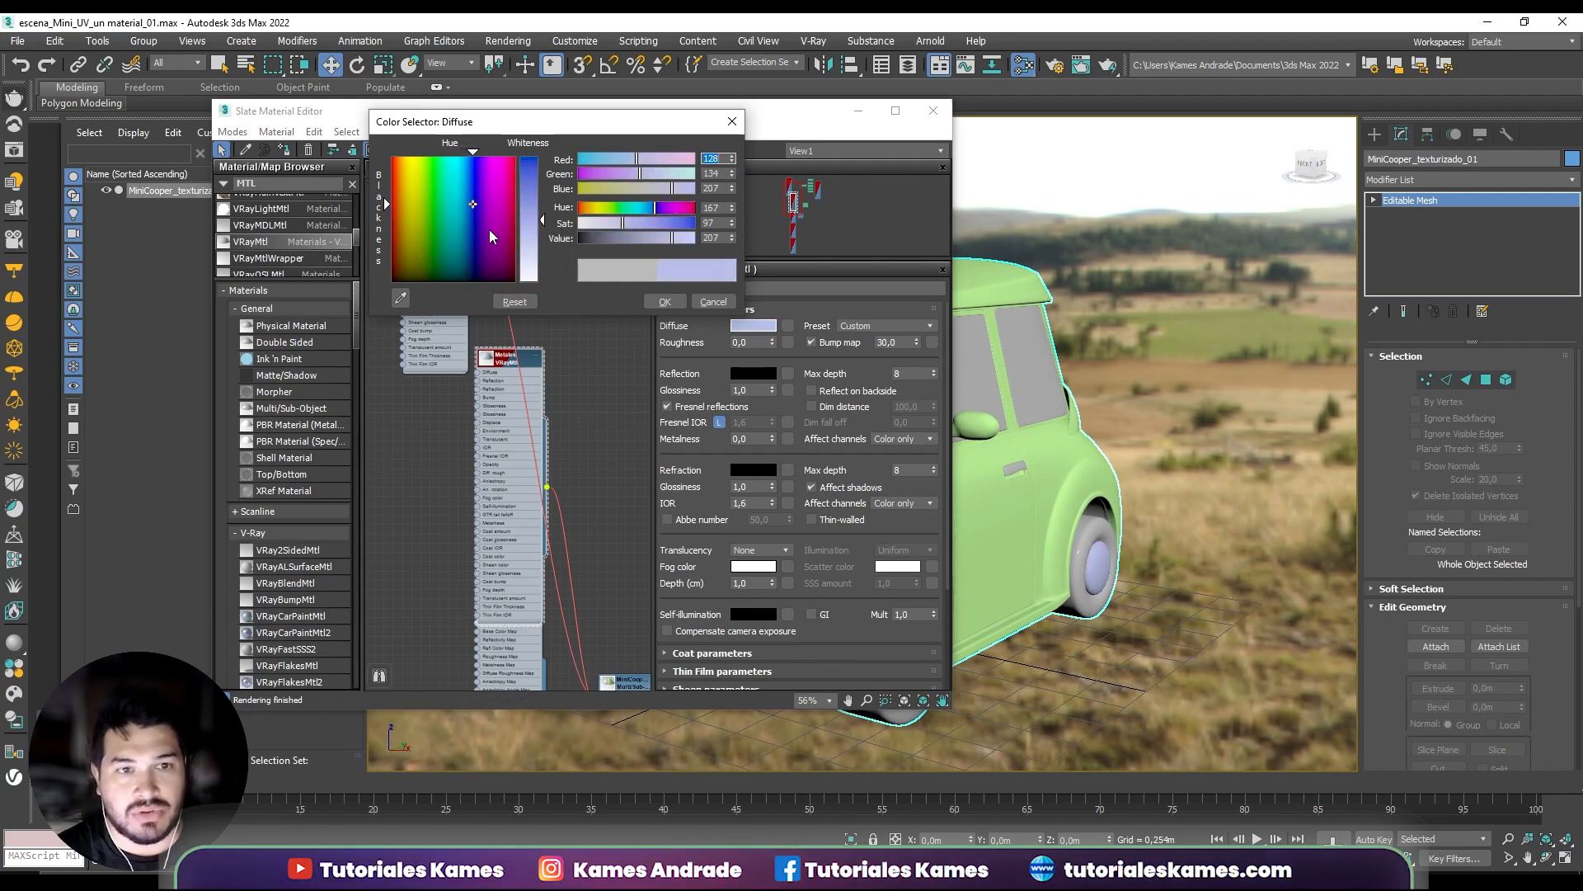
click(664, 301)
drag(782, 122, 991, 139)
drag(708, 407, 641, 457)
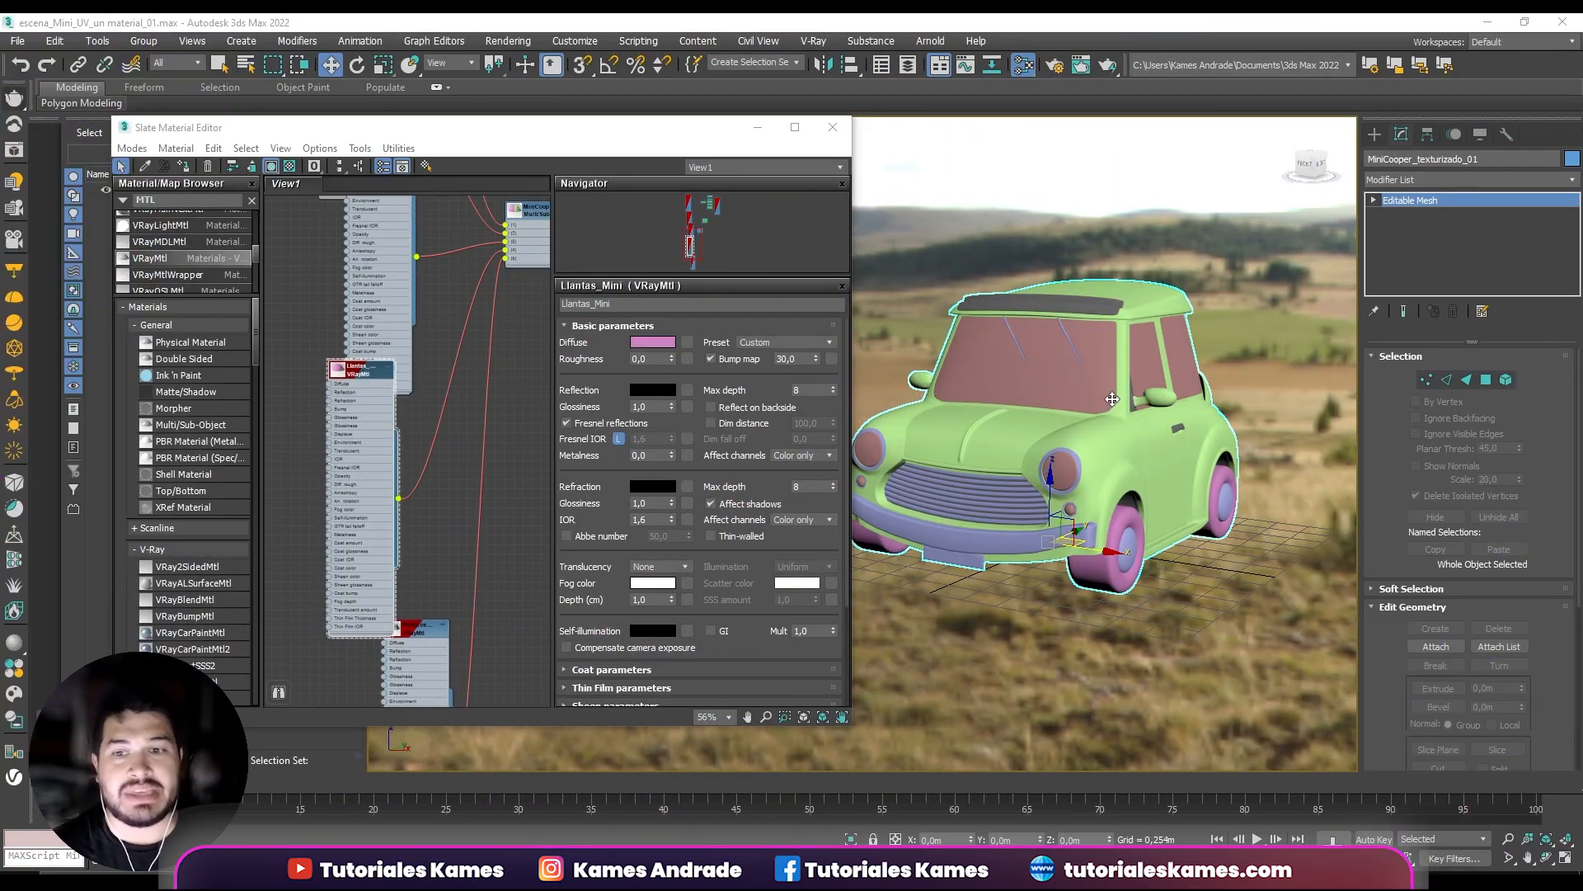
Lay out the child nodes of the MiniCooper_texturizado_01_mso Multi/Sub-Object material in a tidy column.
scroll(472, 442, down, 5)
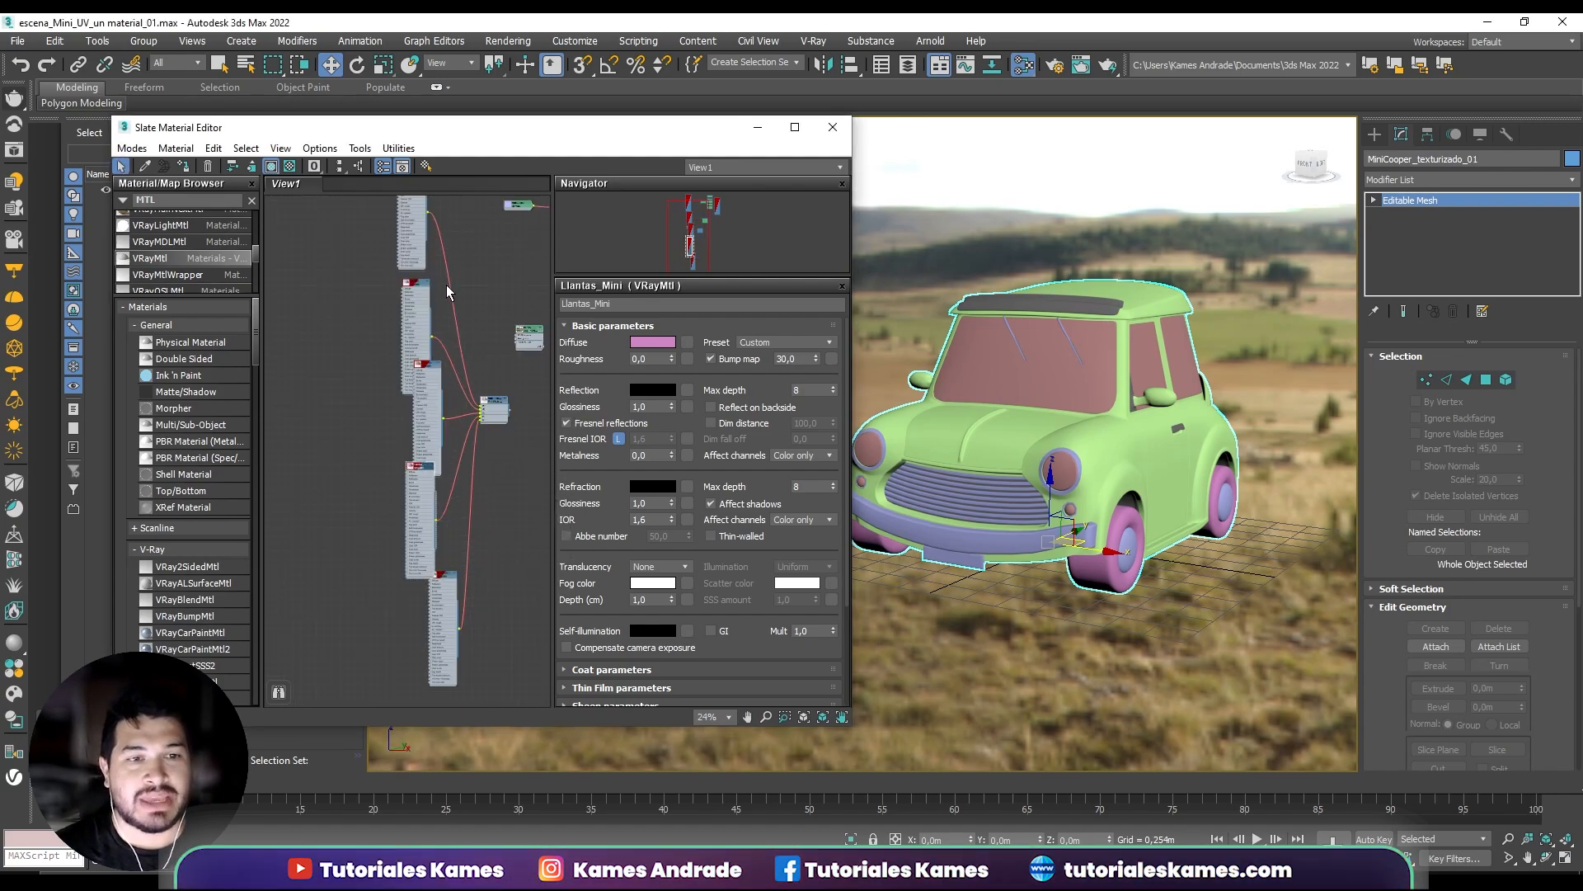
middle_drag(444, 285, 432, 349)
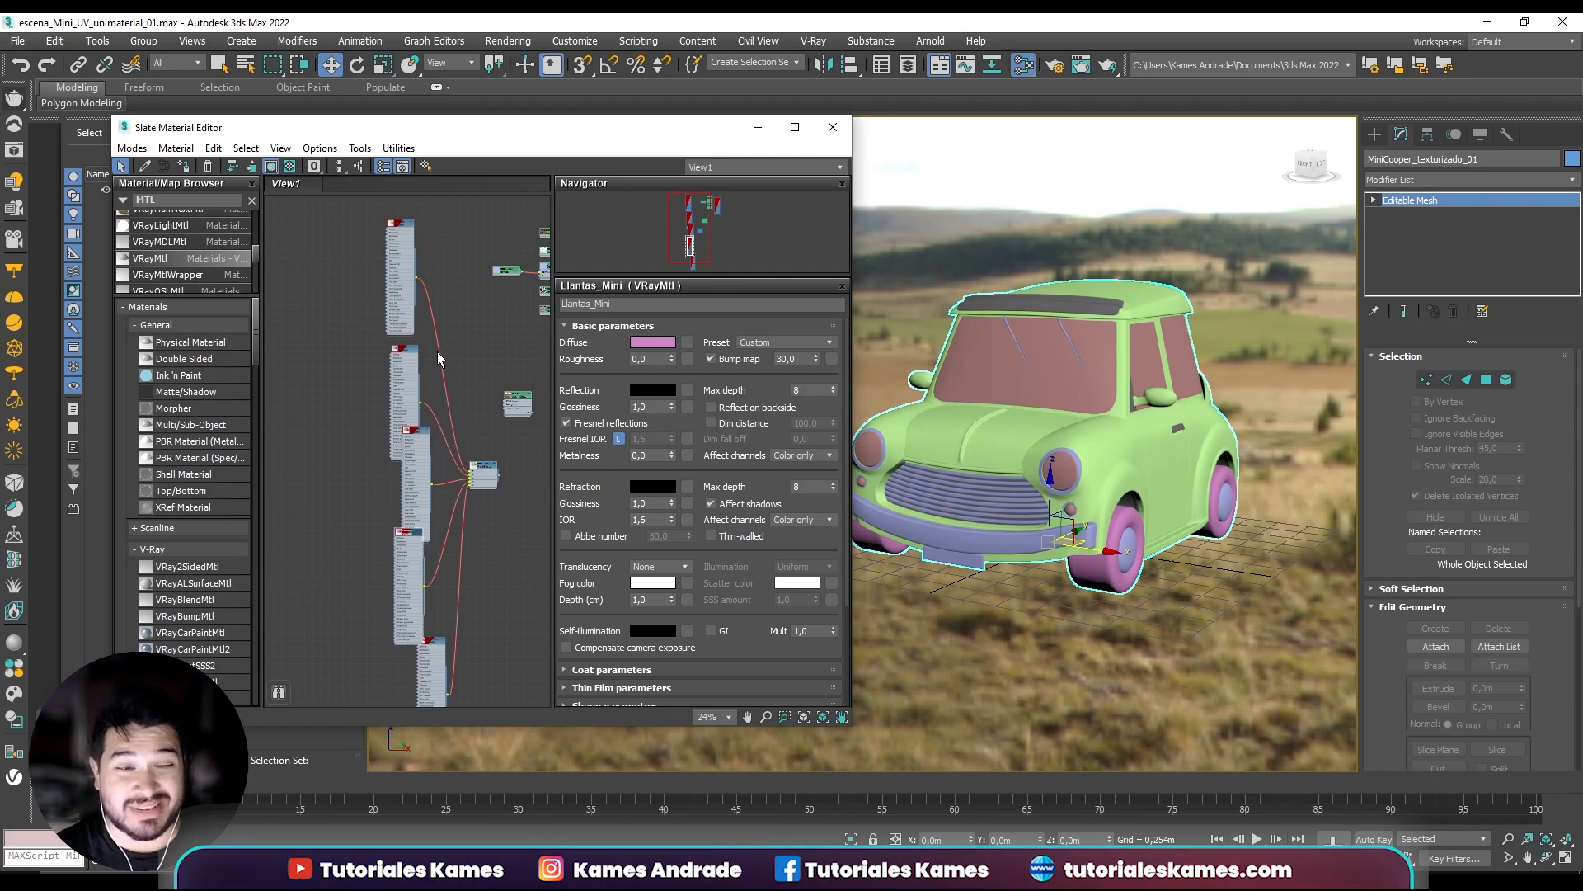
scroll(367, 363, up, 2)
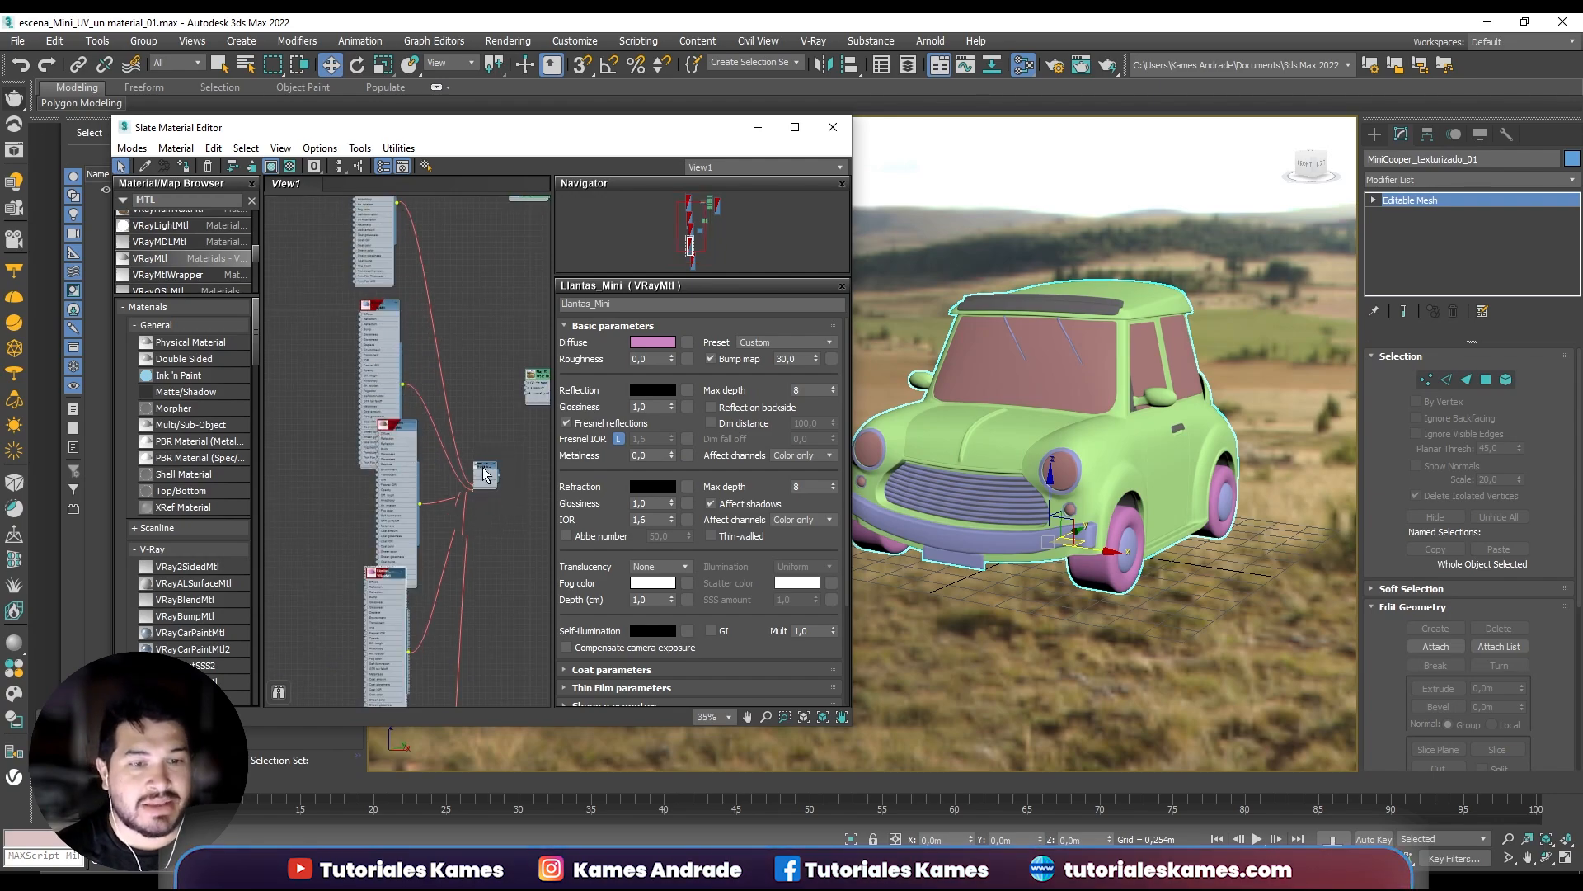
scroll(482, 476, up, 3)
right_click(495, 490)
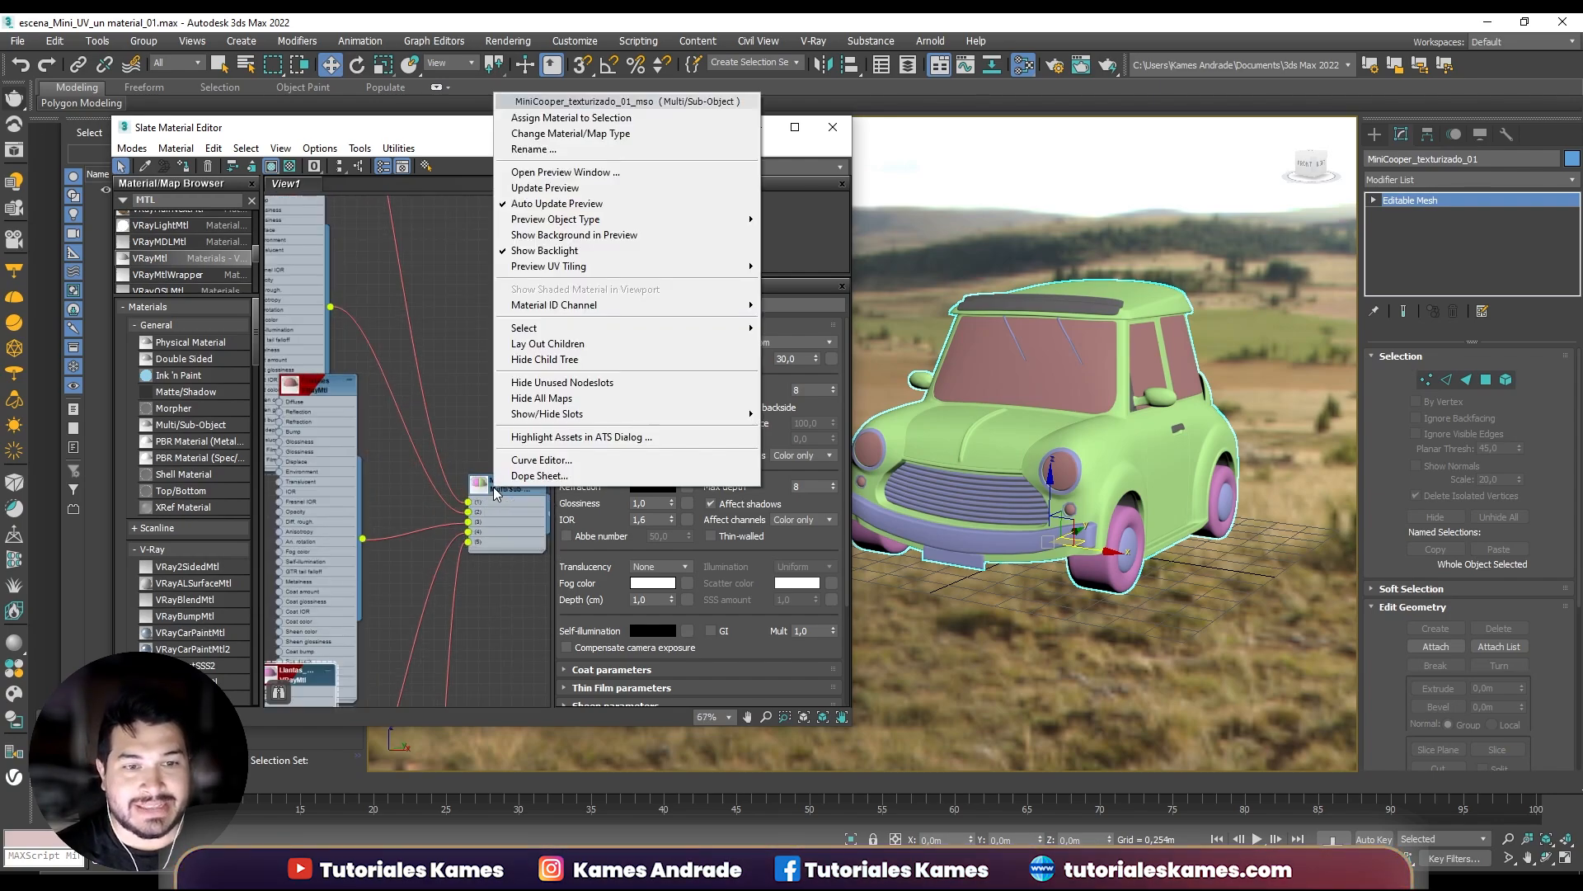
click(558, 349)
scroll(500, 396, down, 5)
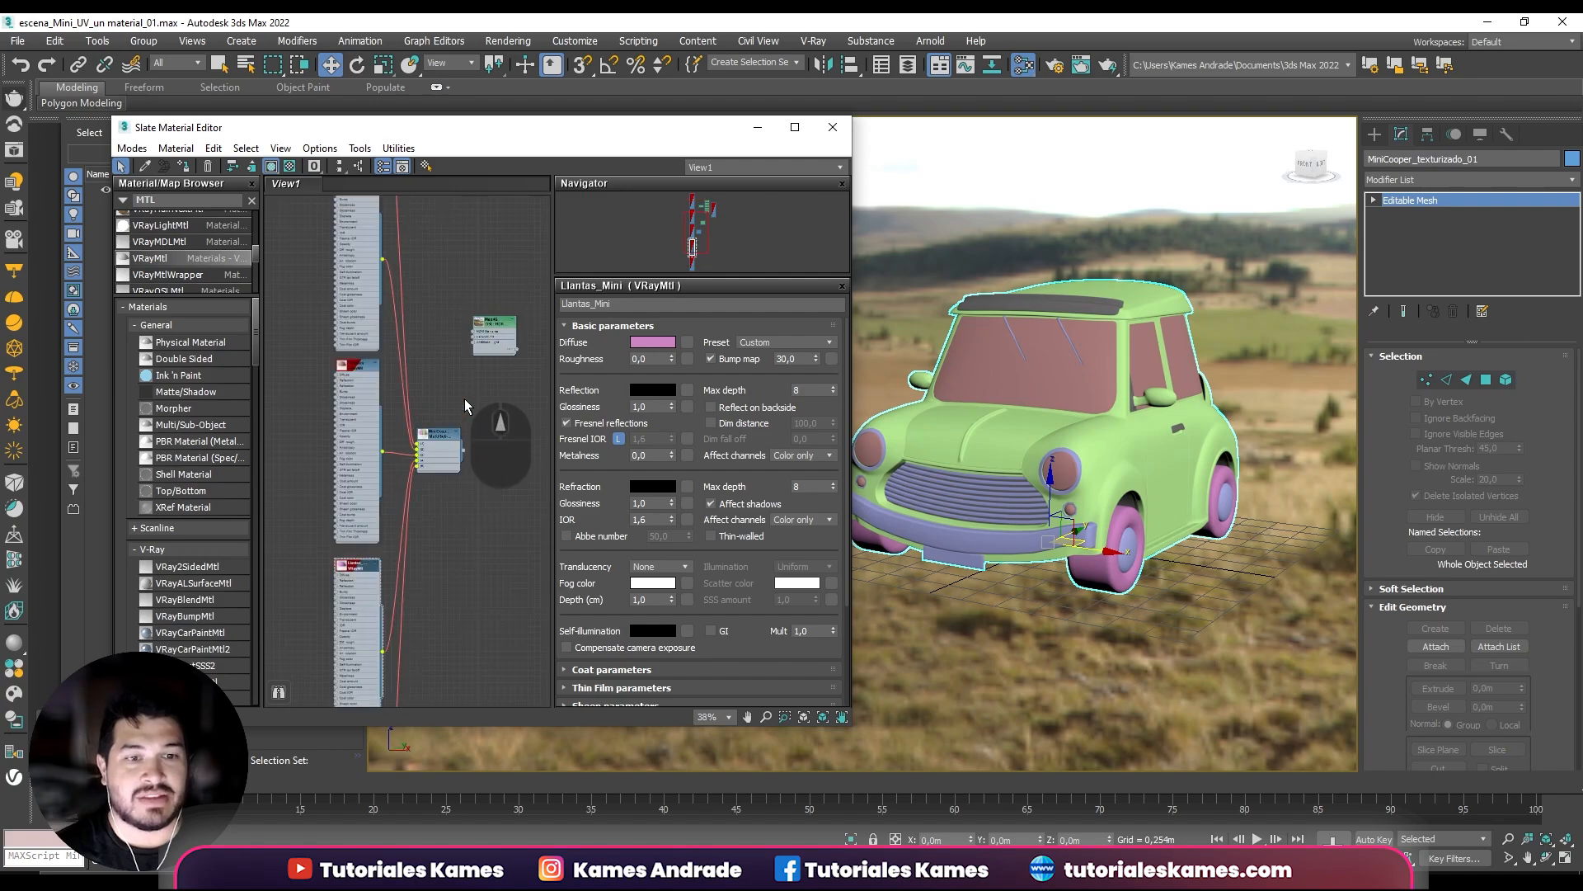
scroll(446, 389, down, 2)
middle_drag(425, 361, 452, 537)
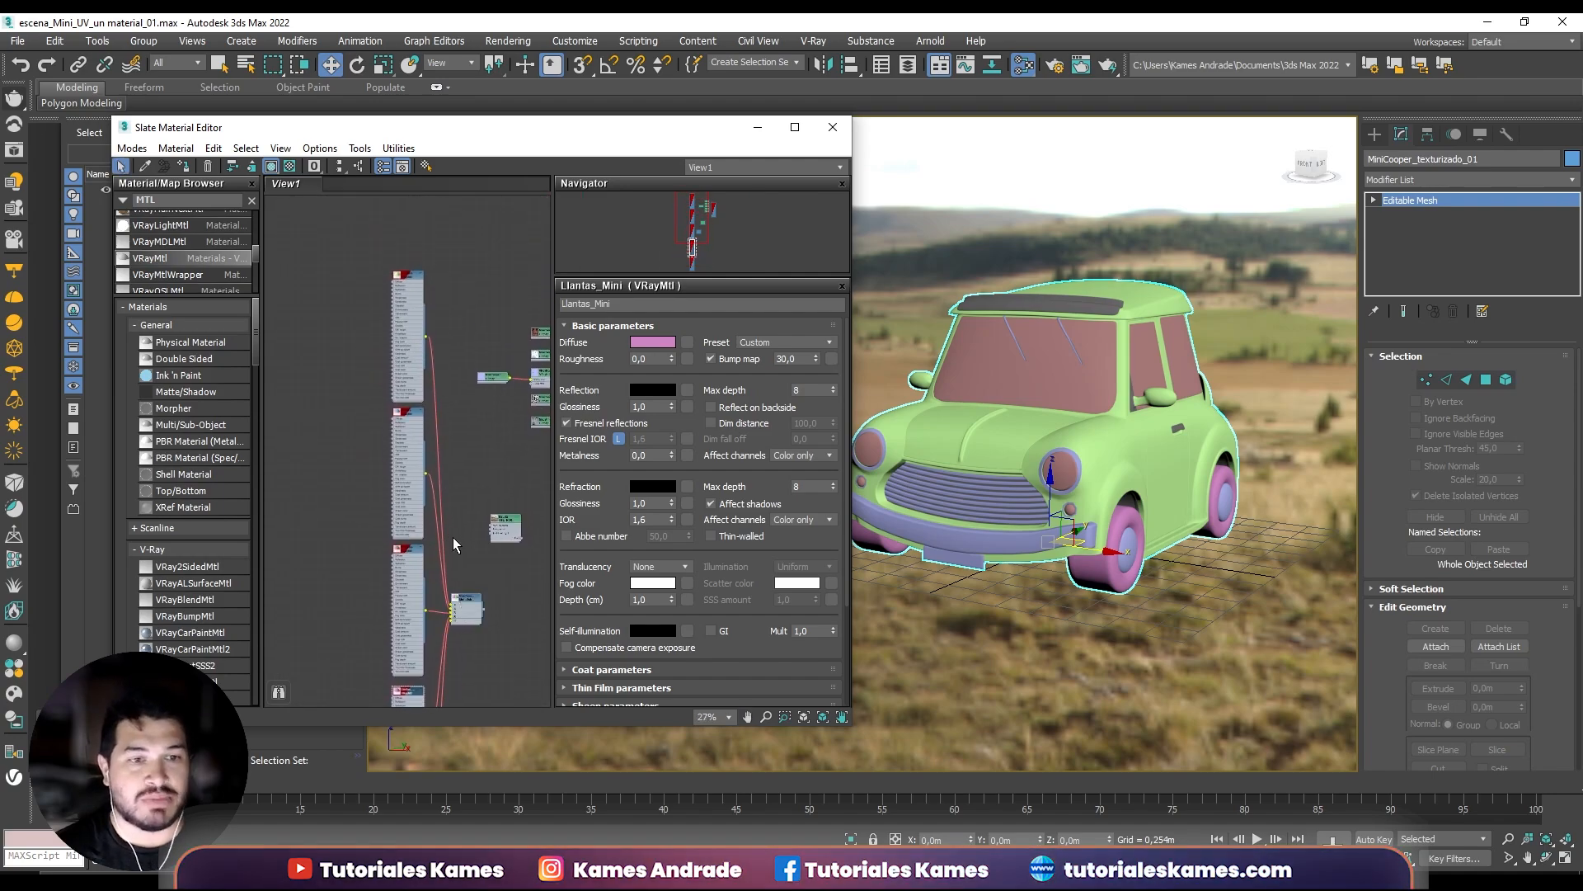
Locate the CarPaint VRayMtl node and show its parameters.
scroll(438, 447, up, 8)
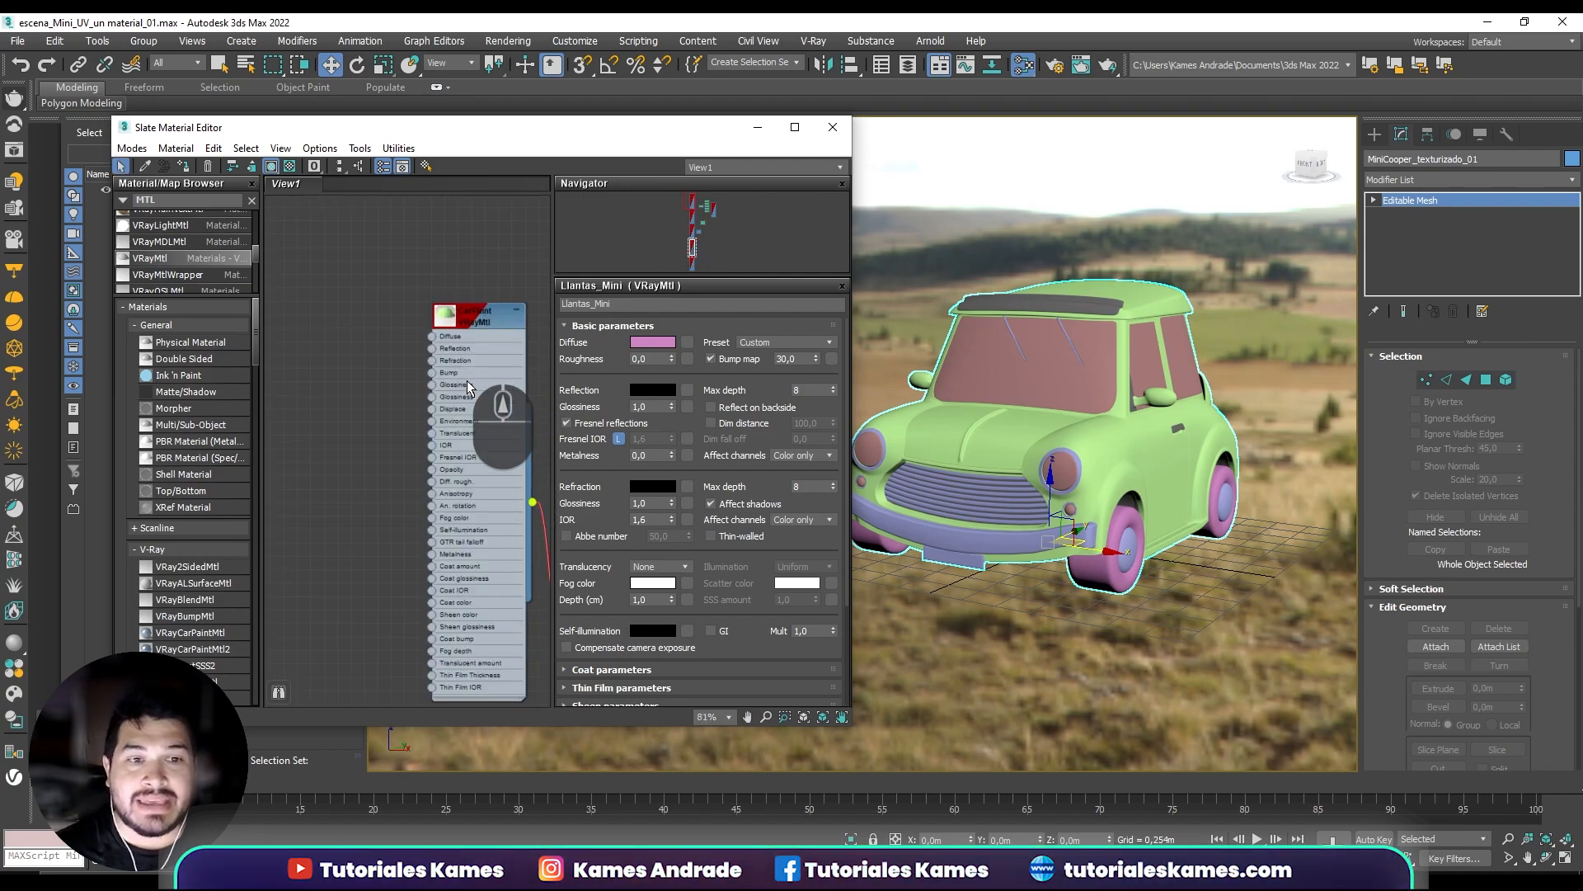
middle_drag(358, 433, 325, 382)
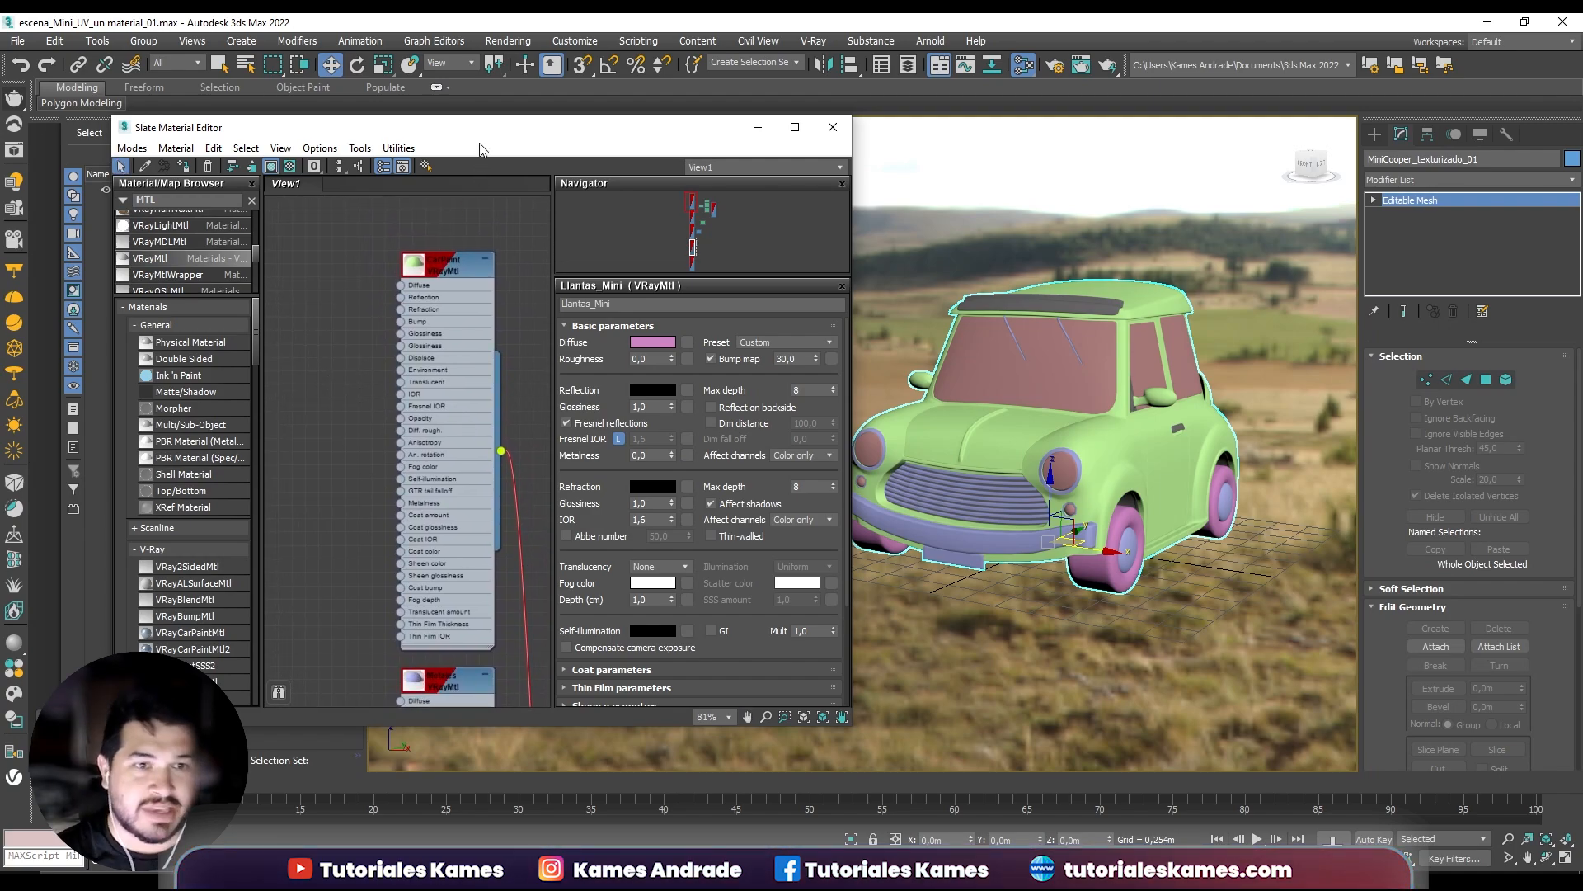
drag(475, 141, 574, 146)
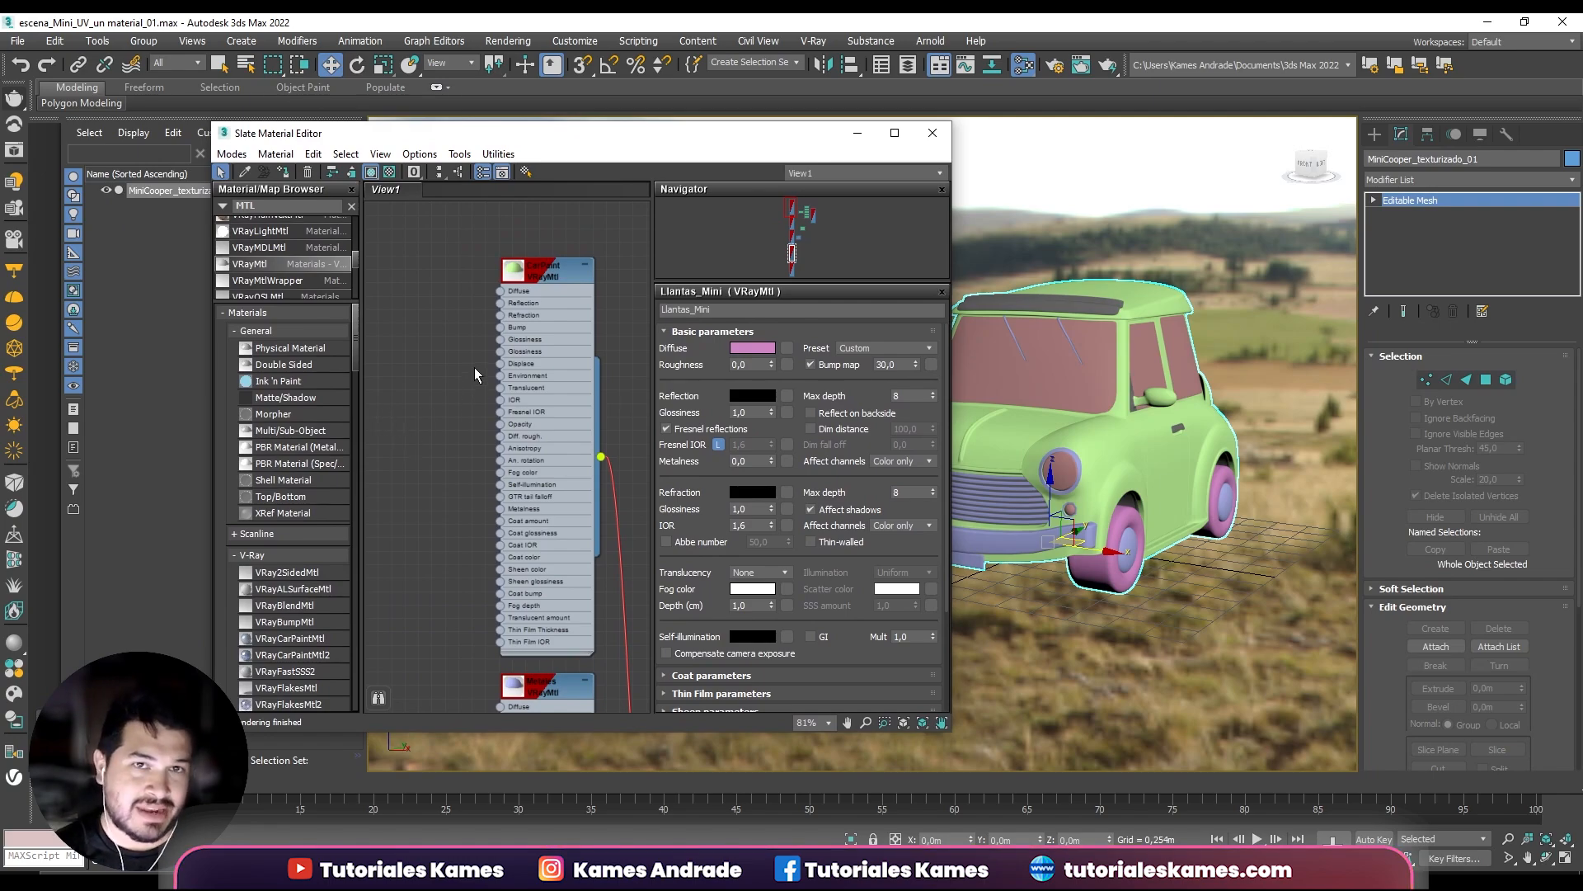
click(536, 292)
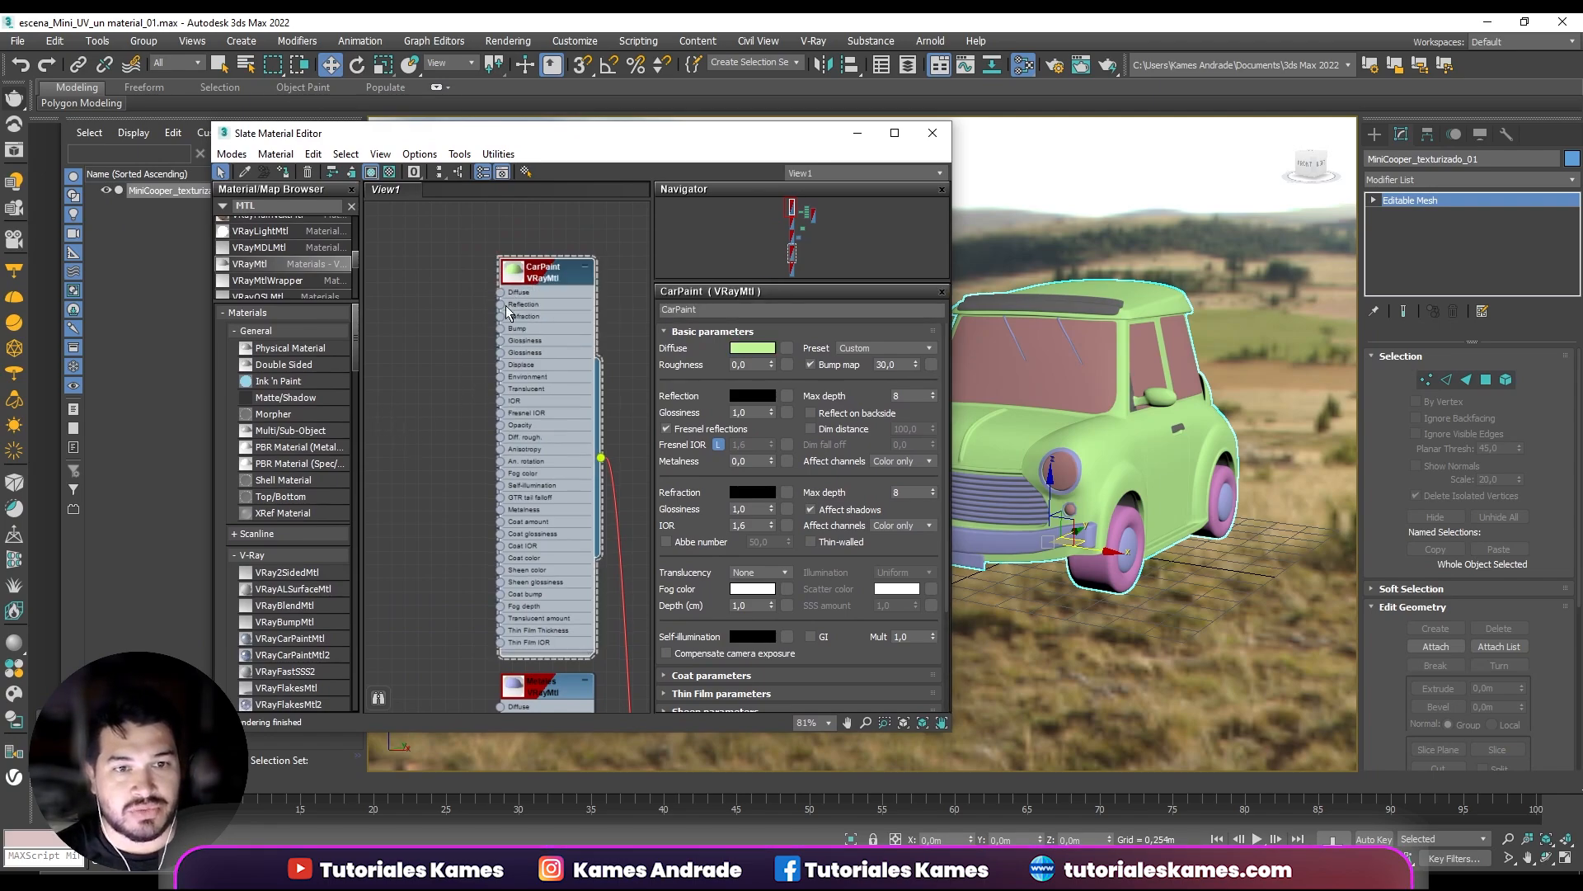
middle_drag(416, 376, 449, 363)
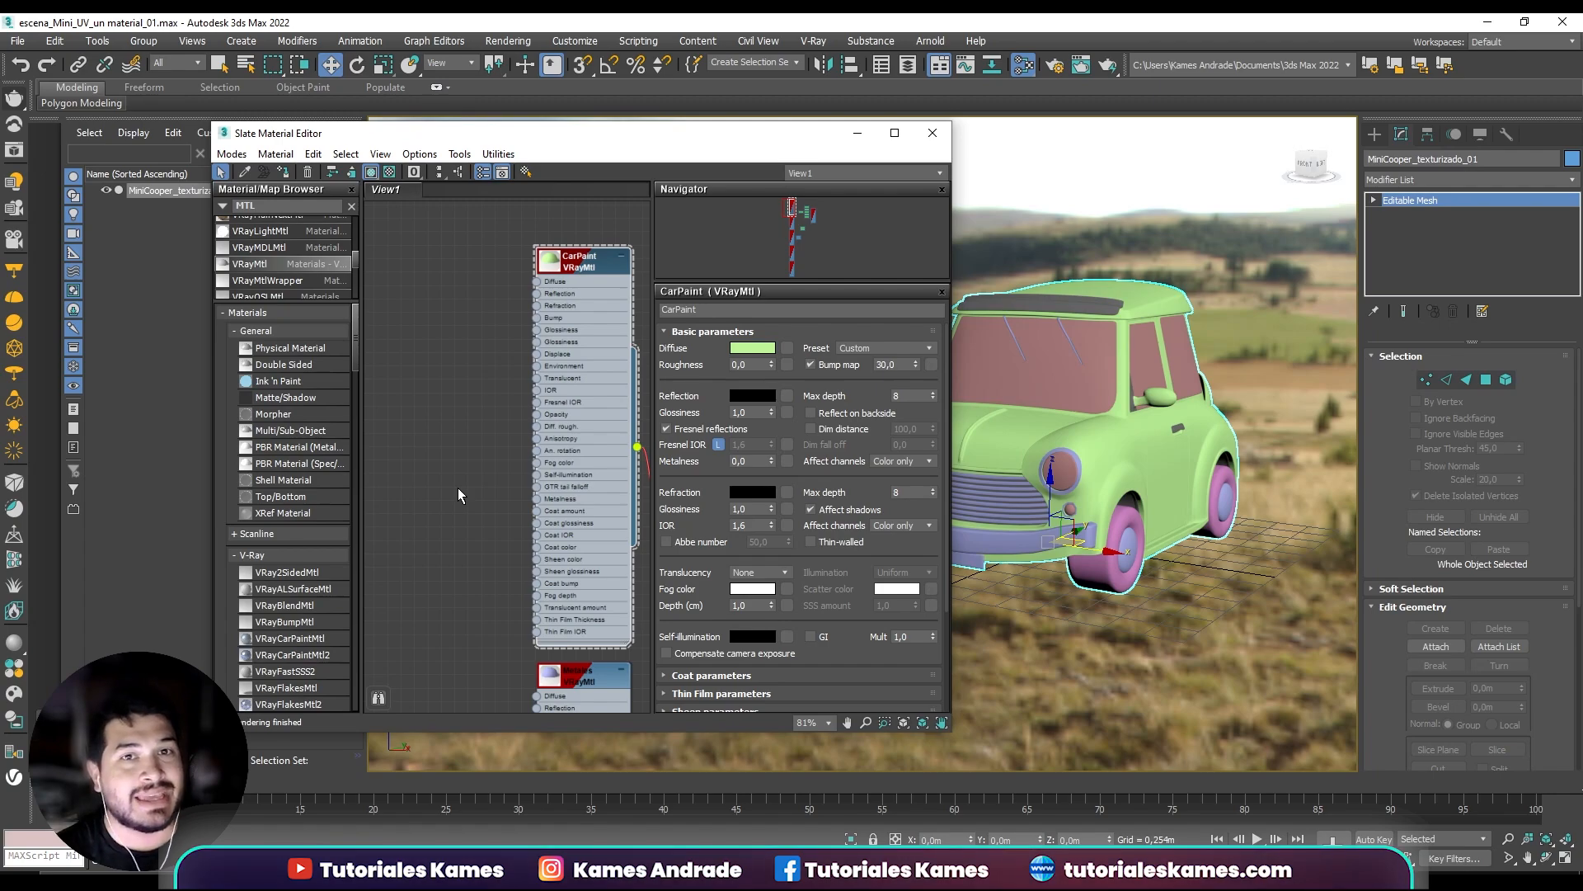
Search the map browser for MULTIT, add a MultiTile map beside CarPaint and connect it to the material's Diffuse input.
click(352, 206)
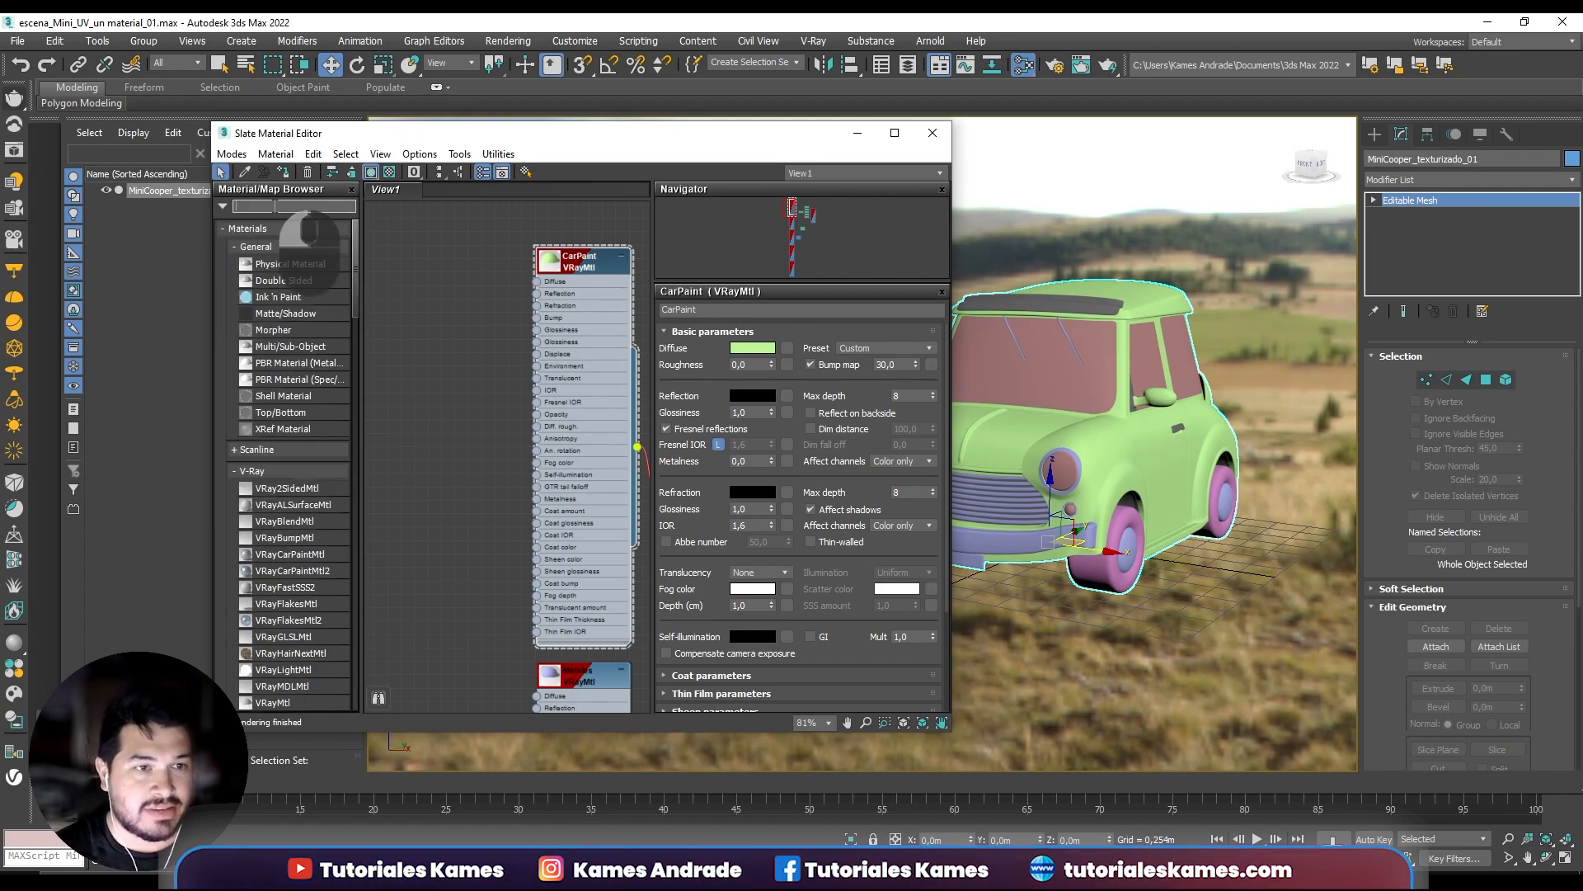
text(MULTIT)
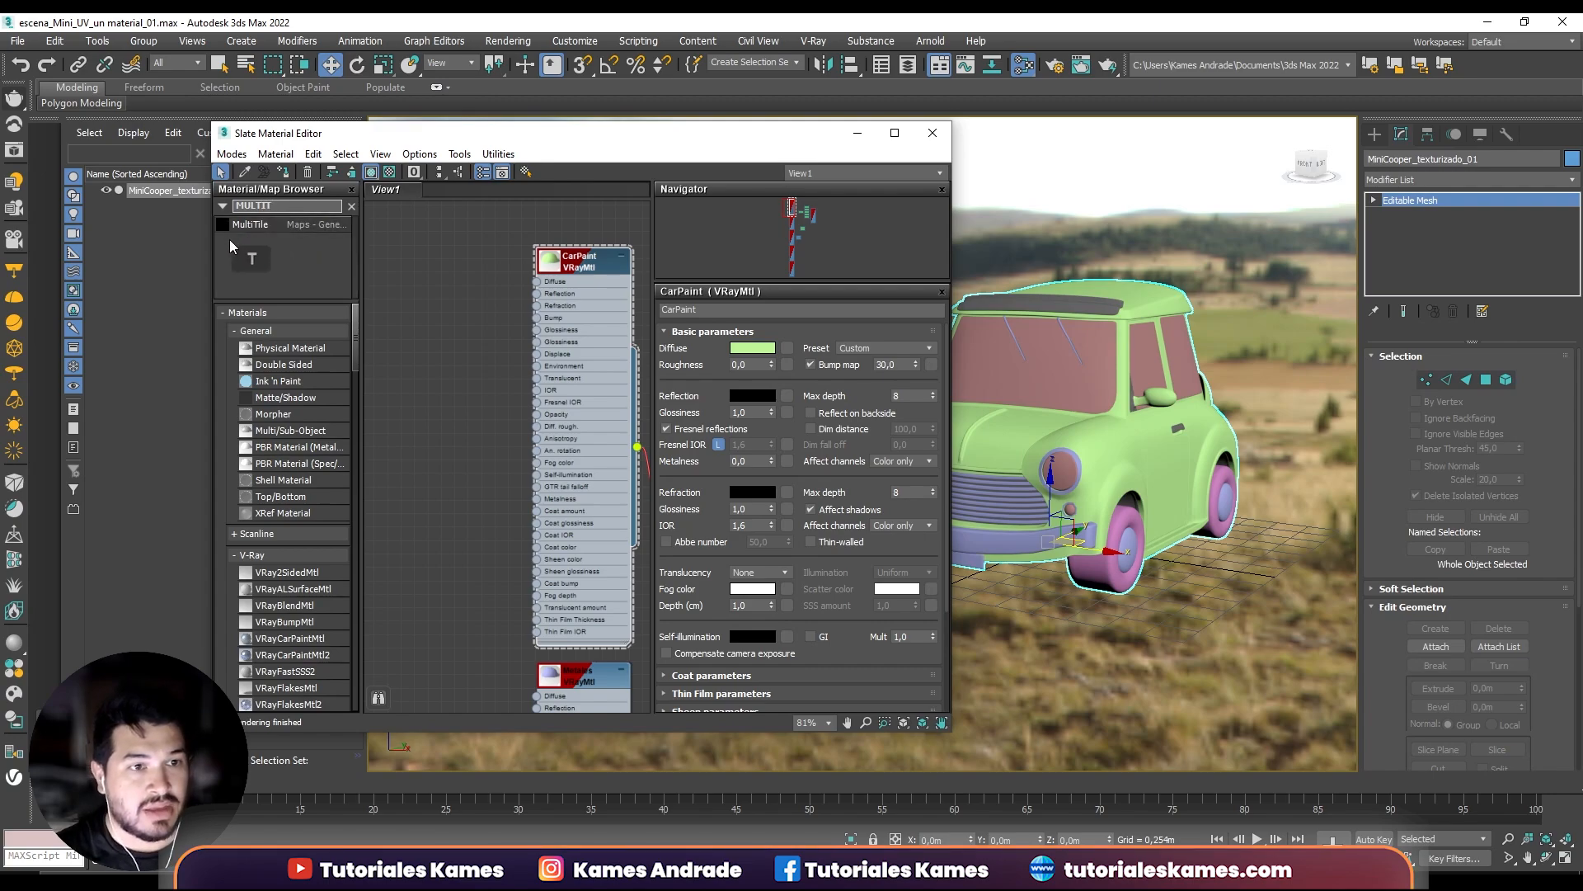
drag(256, 226, 435, 298)
middle_drag(436, 372, 487, 382)
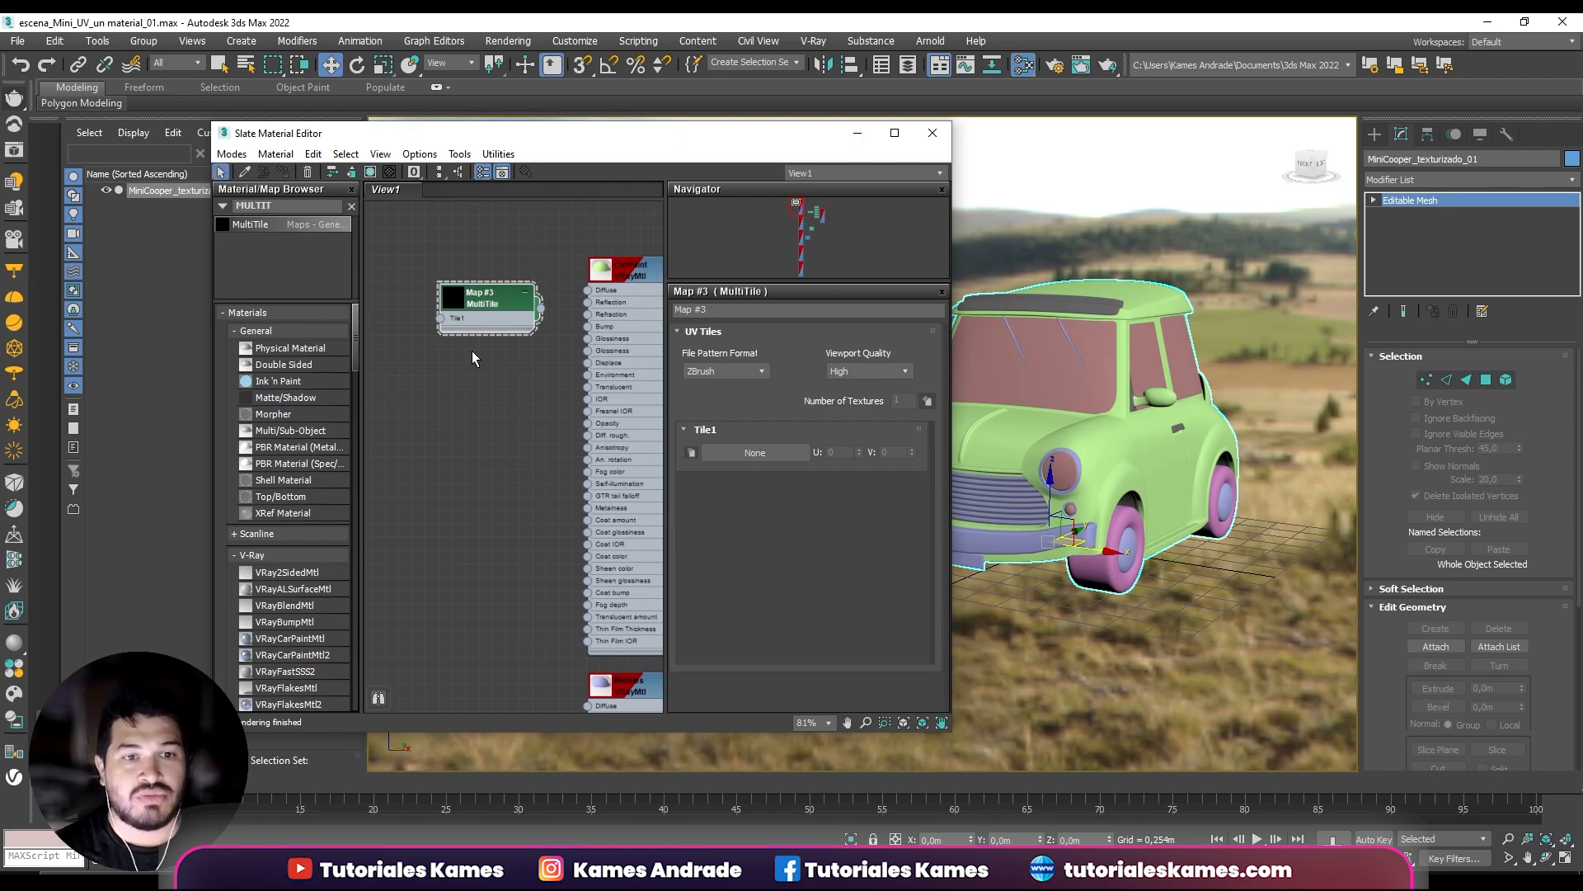
drag(480, 324, 478, 278)
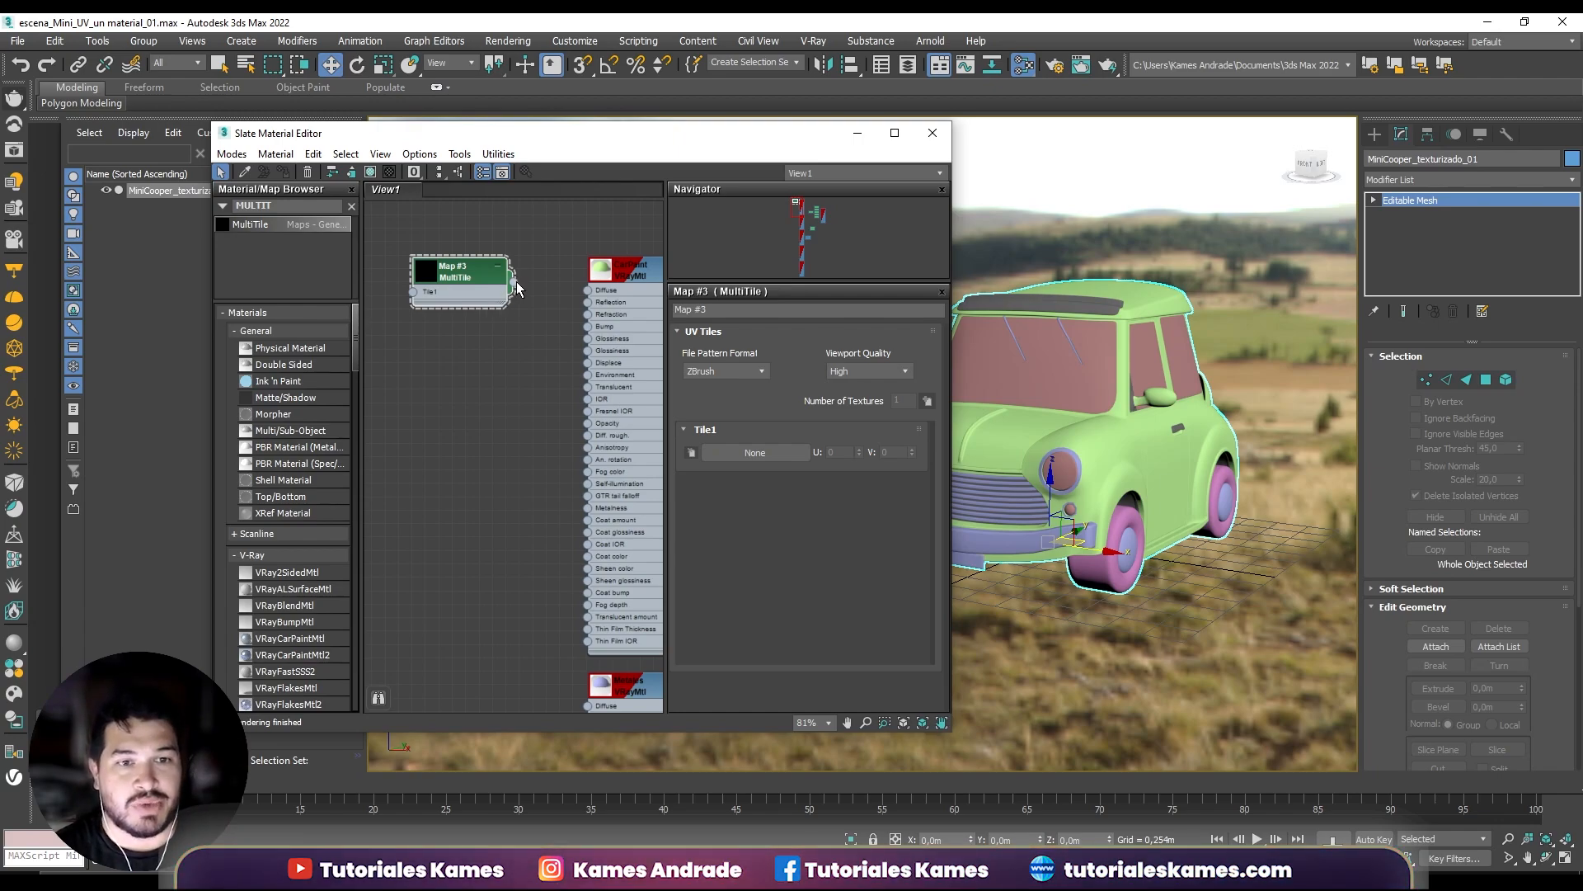
drag(512, 283, 588, 289)
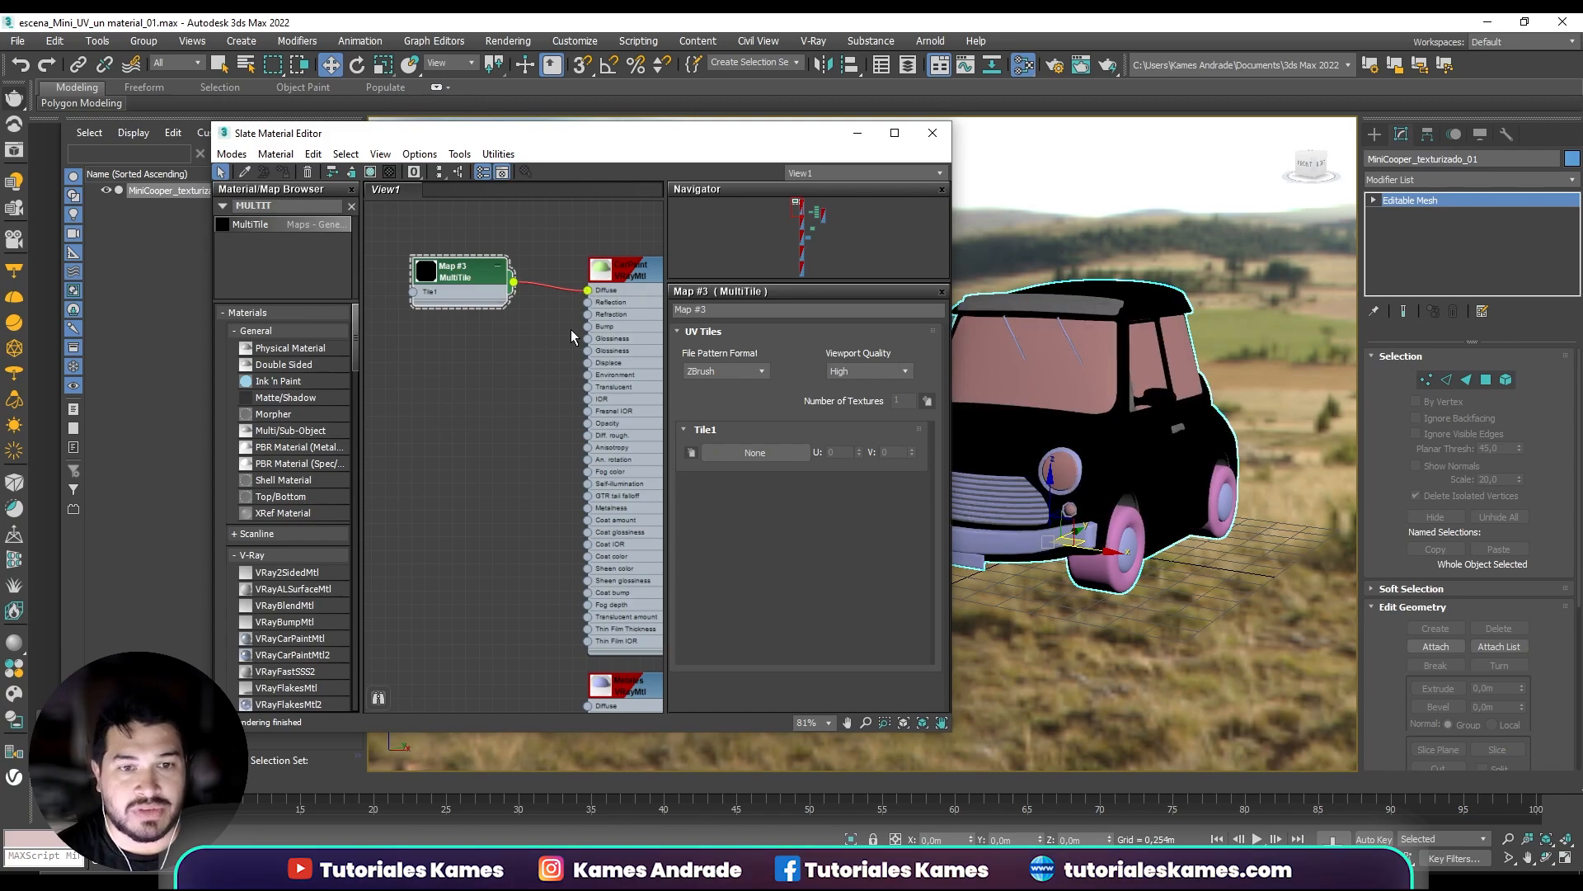
Set the file pattern format of CarPaint's MultiTile map to UDIM.
drag(718, 151, 643, 149)
alt+middle_drag(1030, 408, 1122, 409)
middle_drag(396, 461, 378, 466)
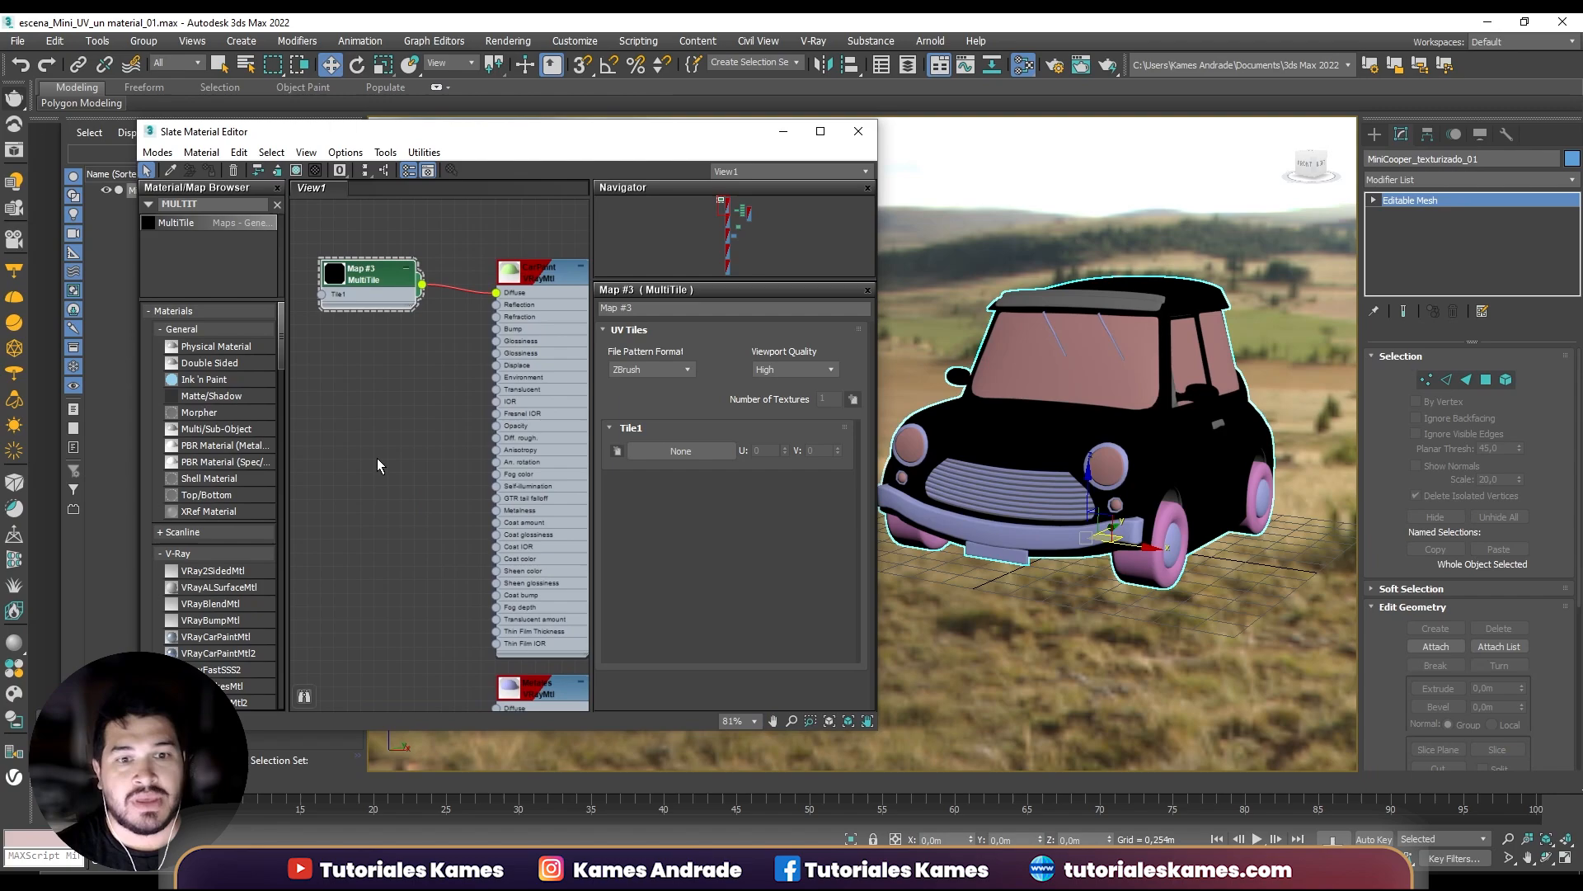
click(652, 369)
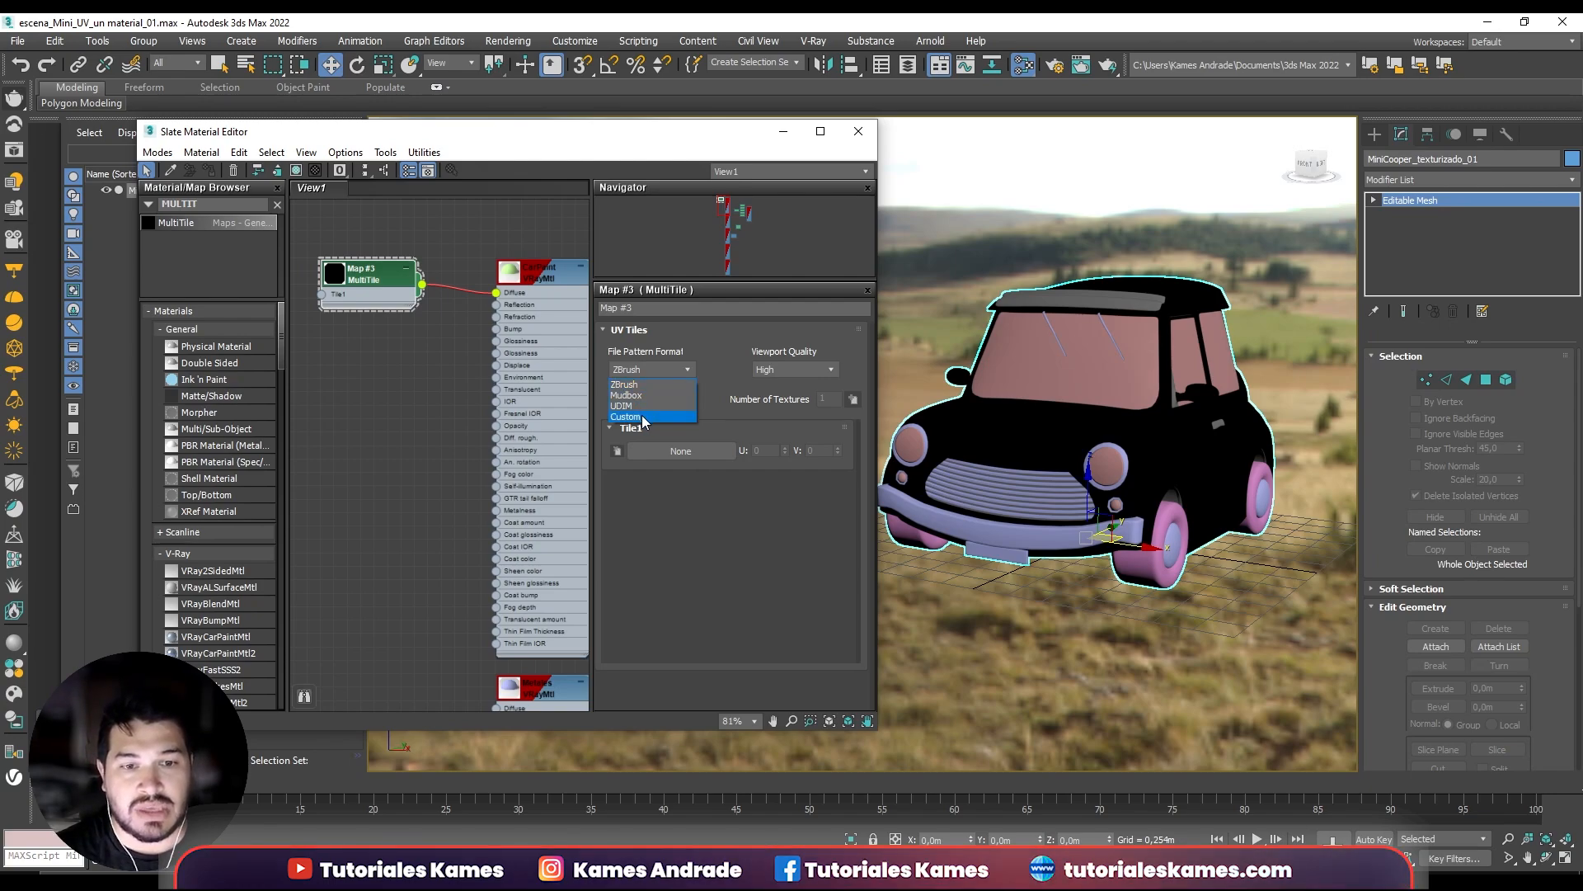
click(641, 406)
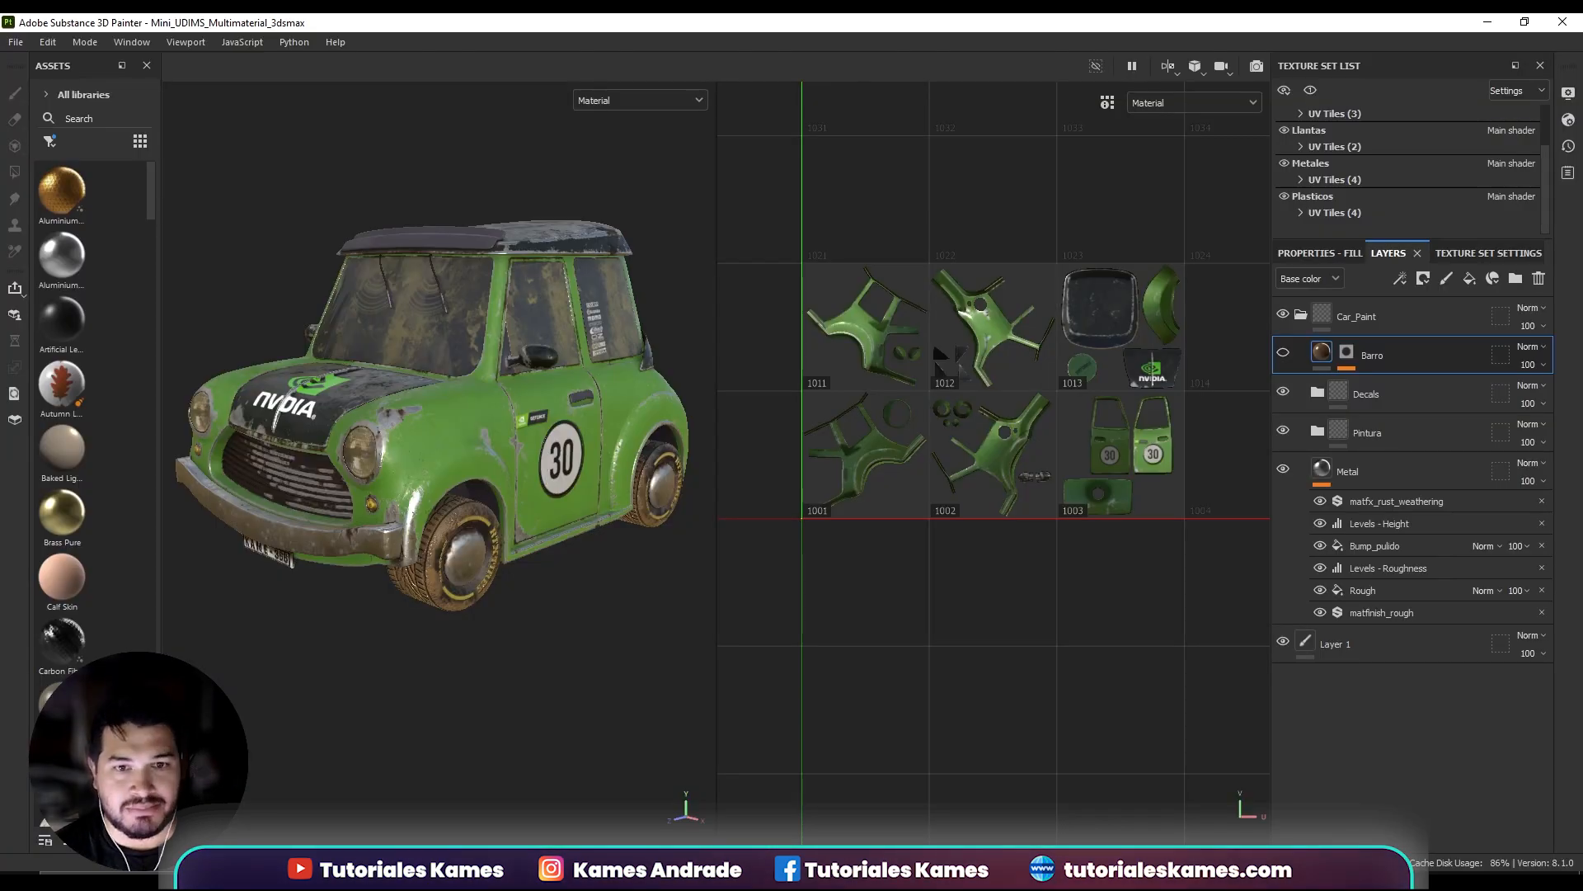
Switch to Substance 3D Painter and open the vRAY_tutorial_UDIMS output template in the texture export settings.
click(15, 42)
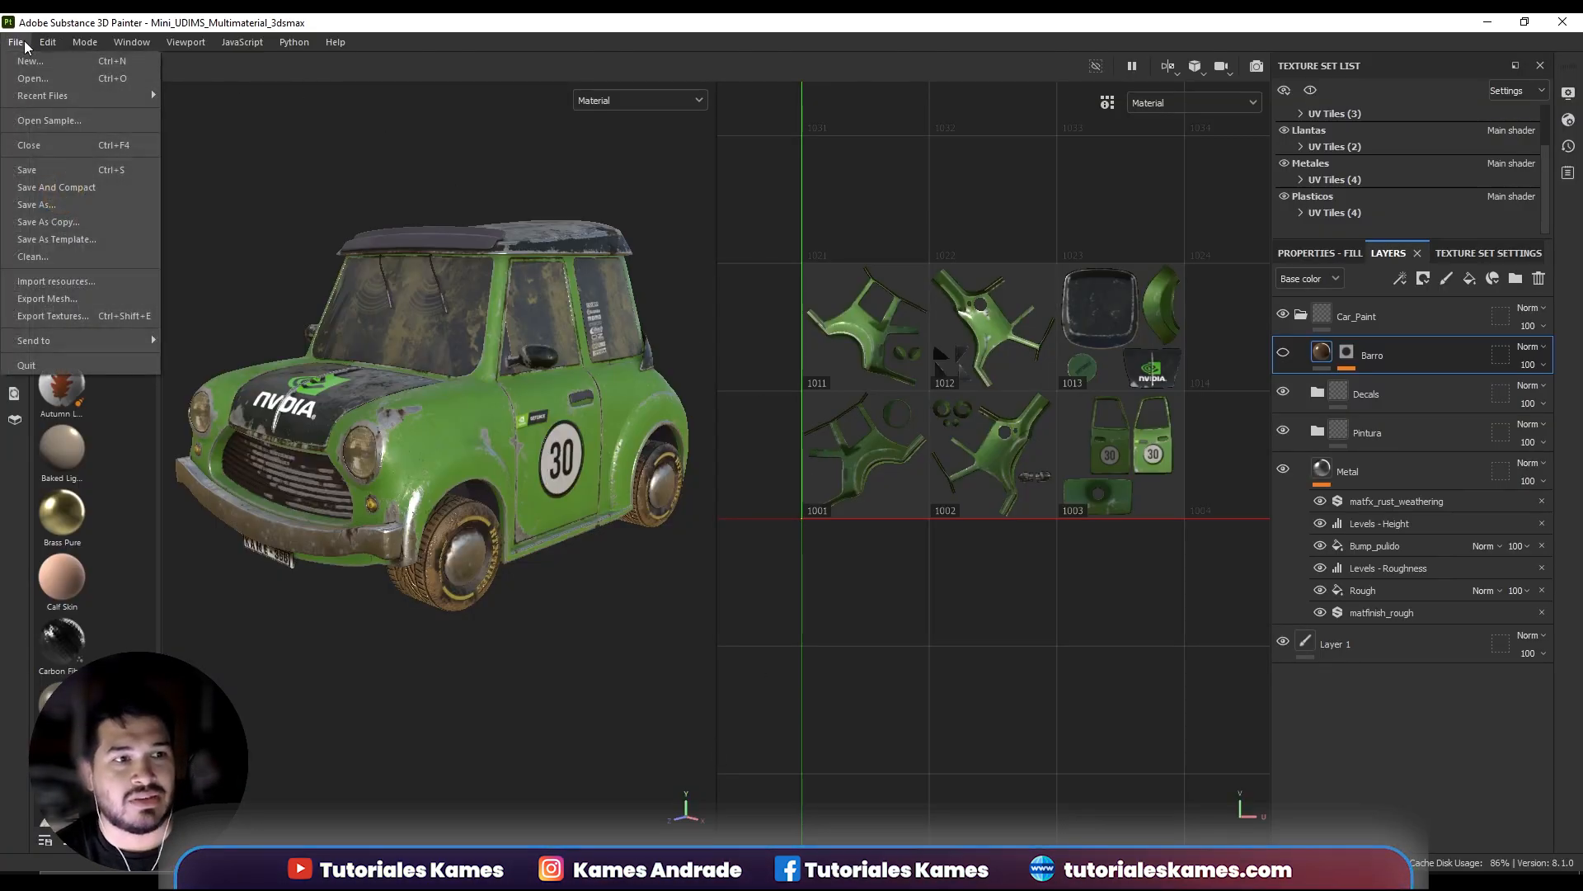
click(53, 316)
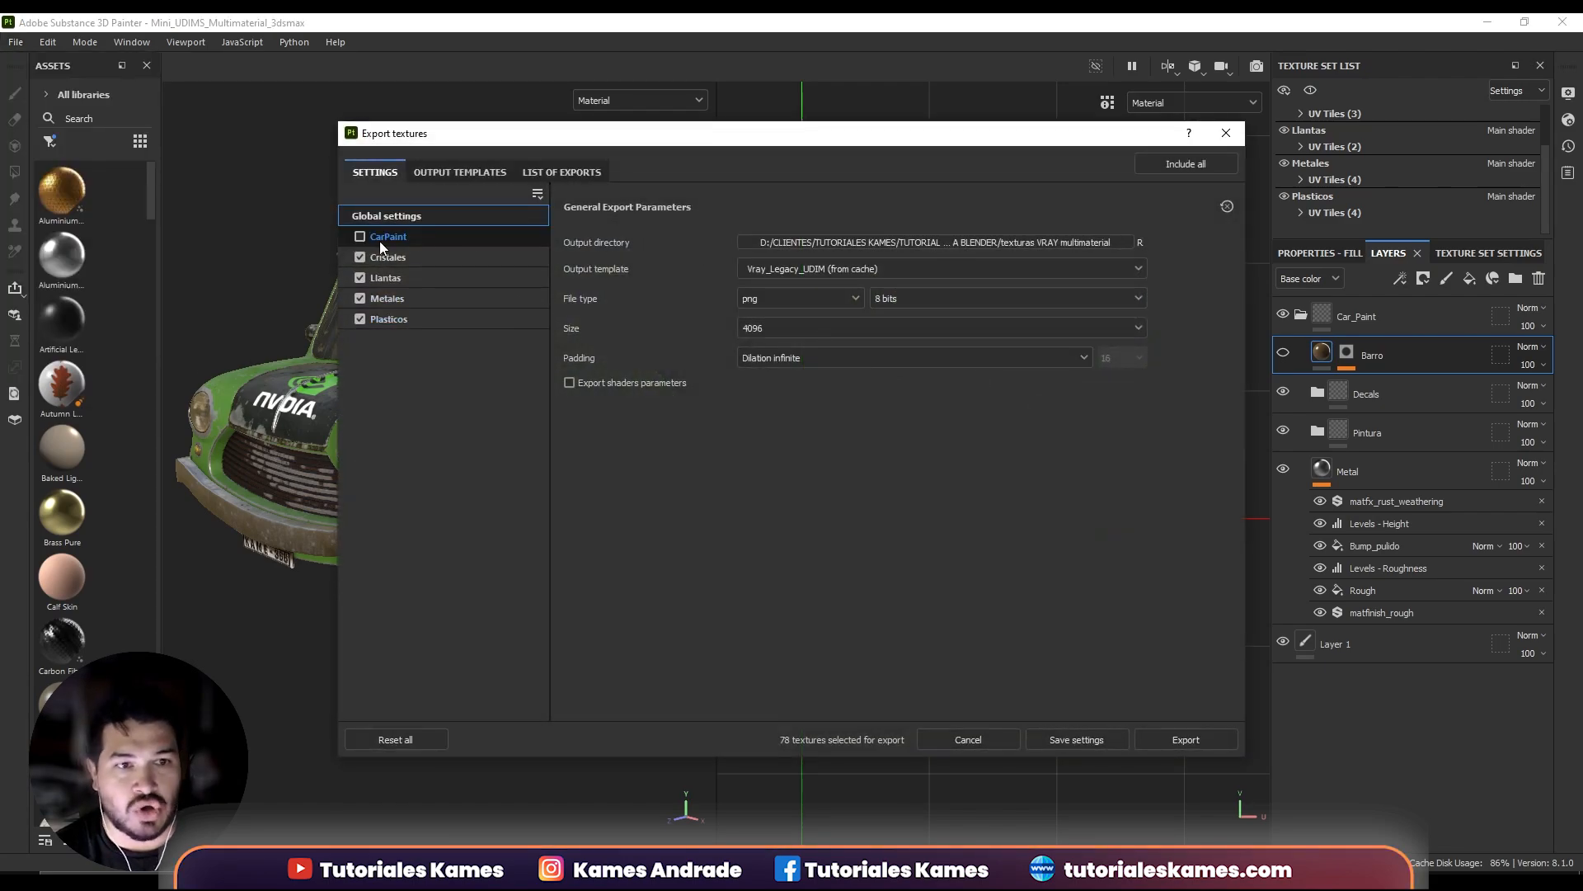
click(459, 171)
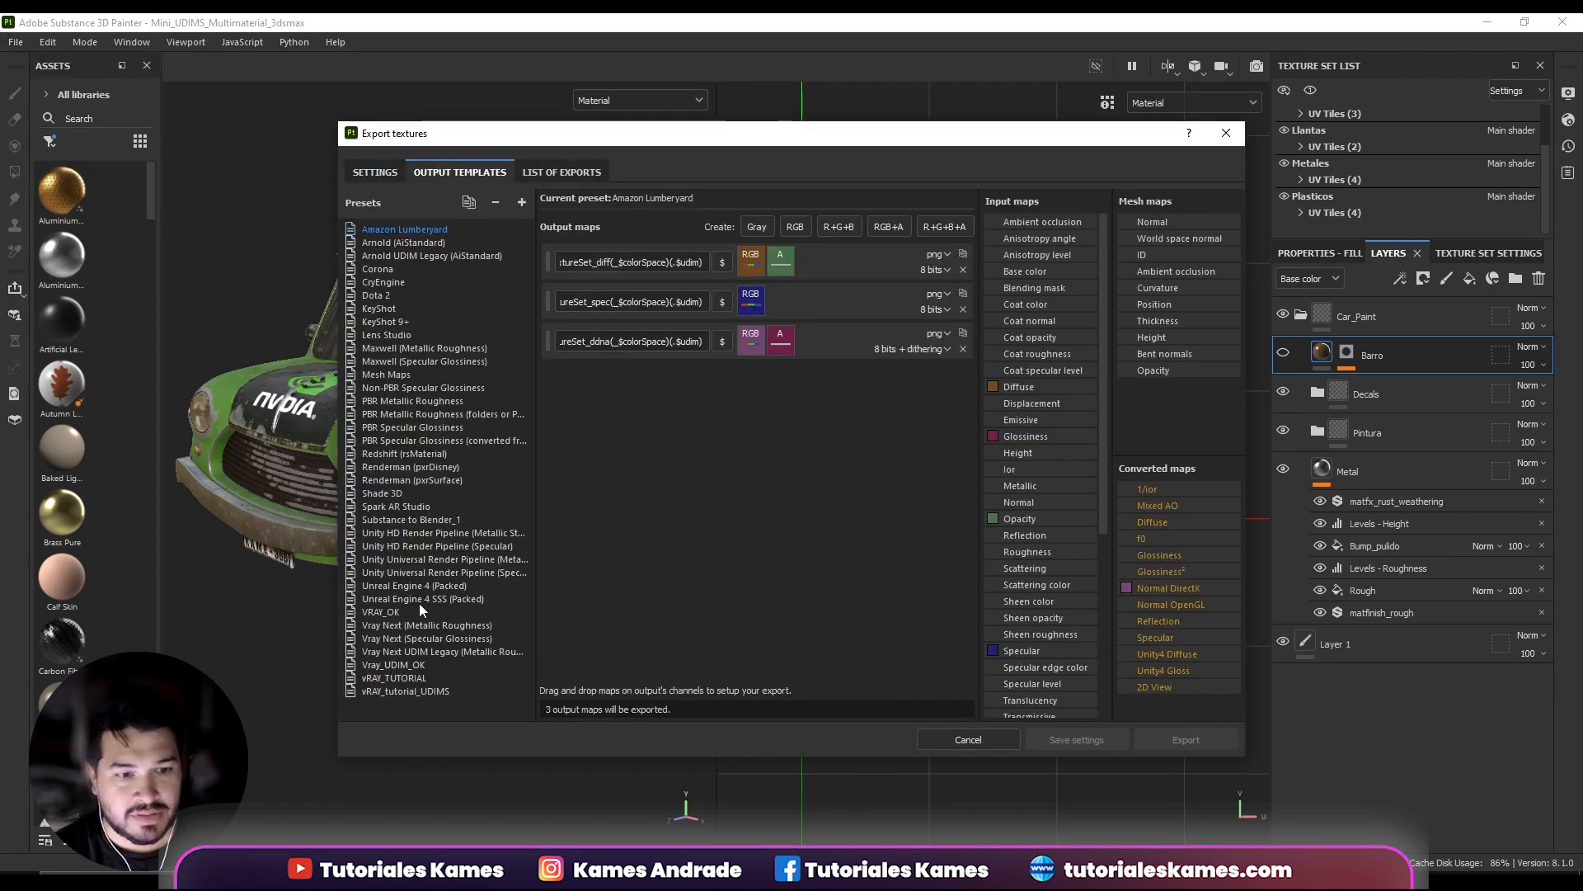
click(410, 692)
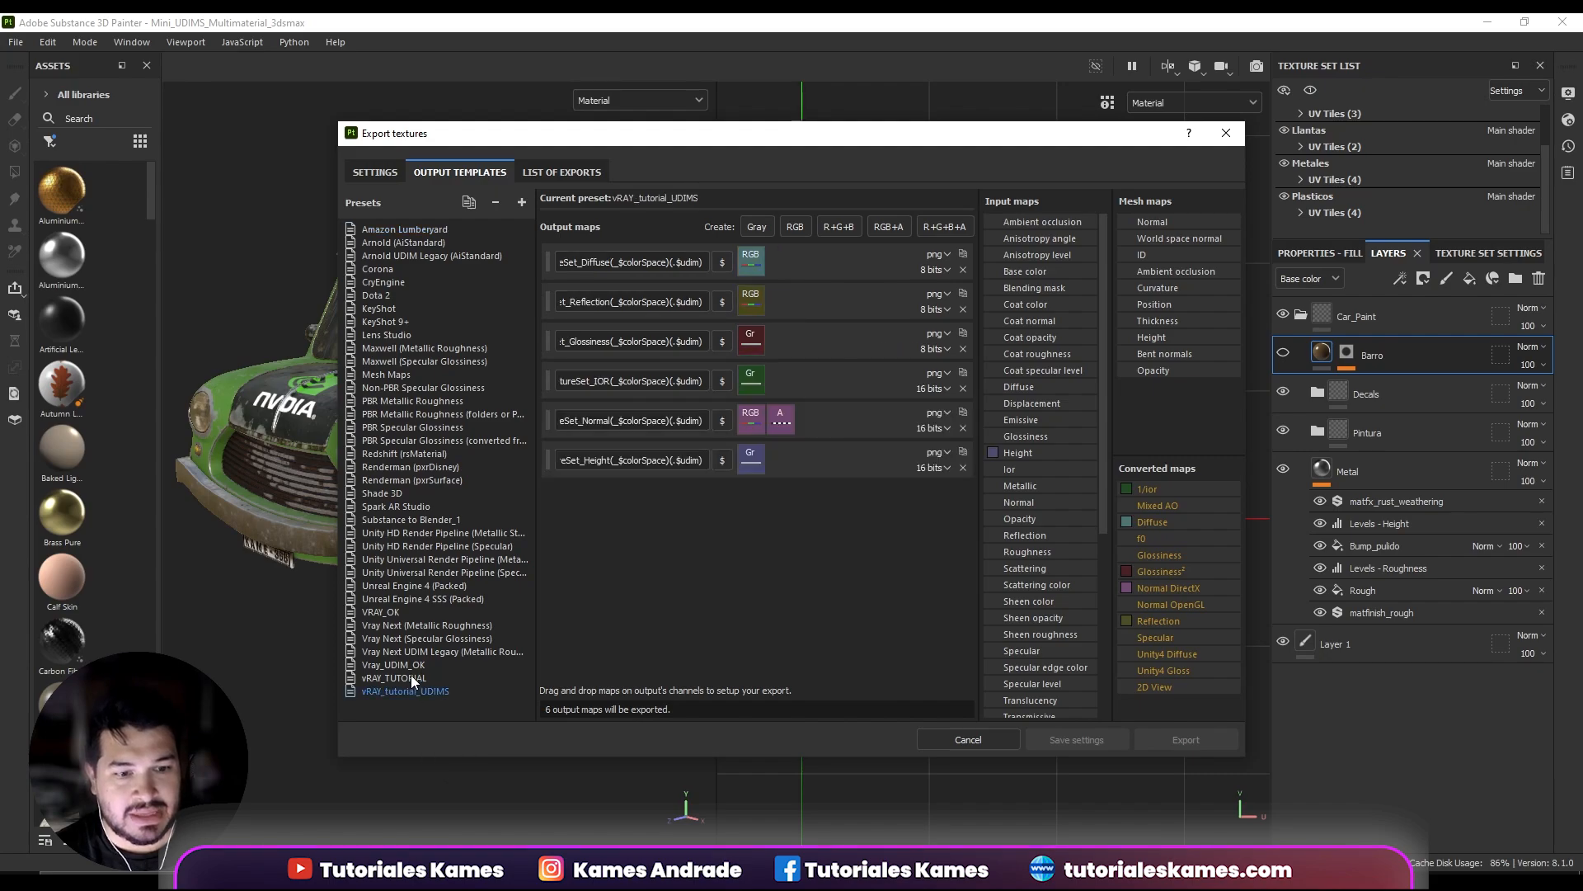
Try removing the dot before $udim in the Glossiness output's file name pattern.
click(678, 343)
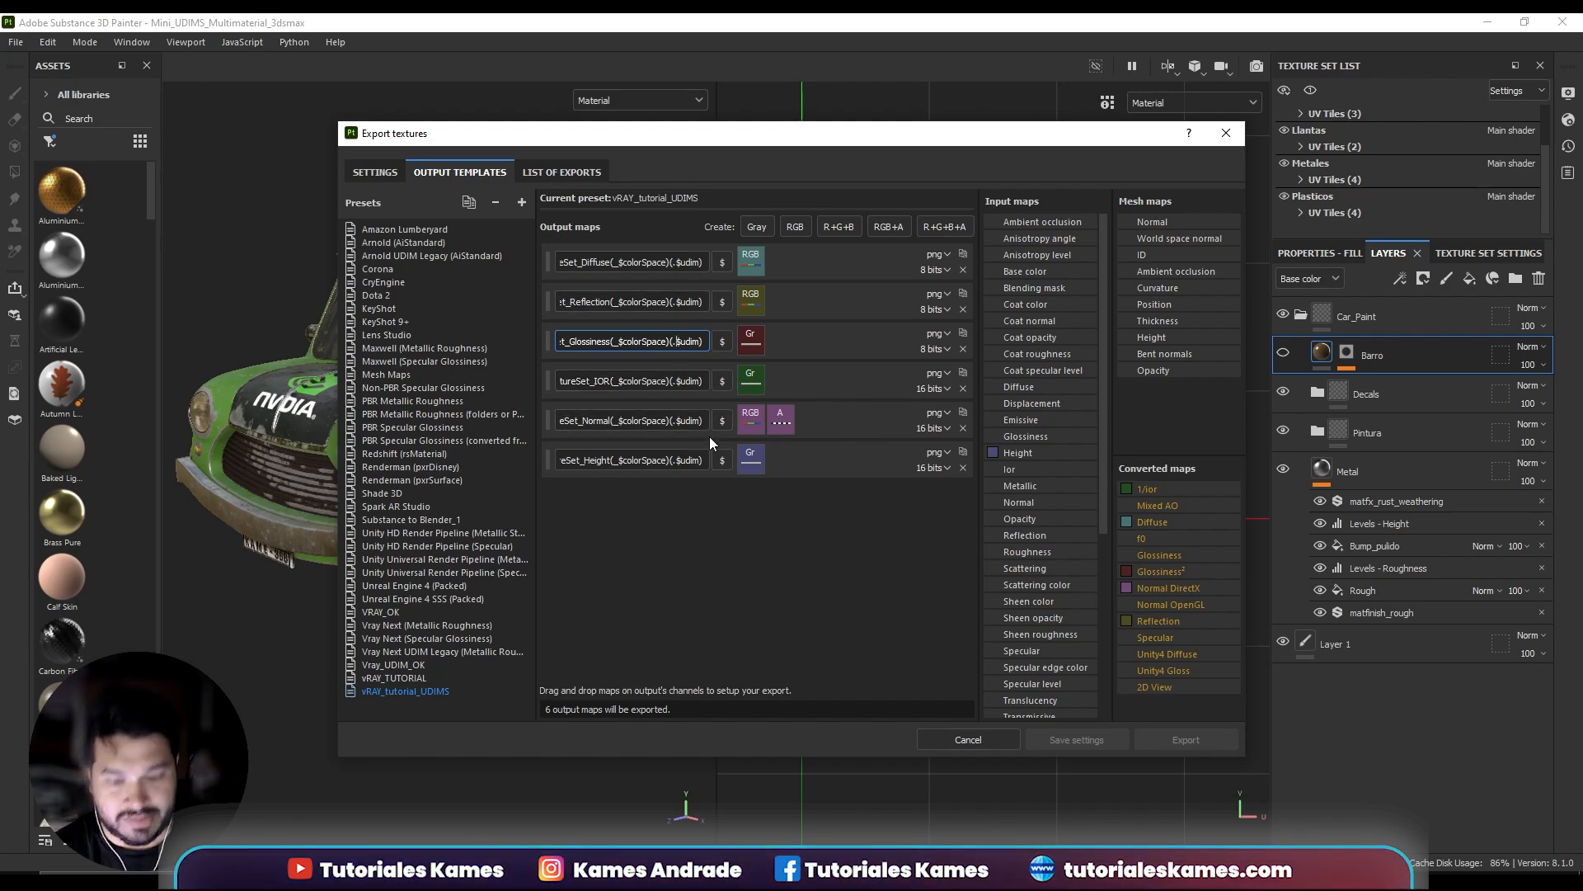
key(BackSpace)
text(-)
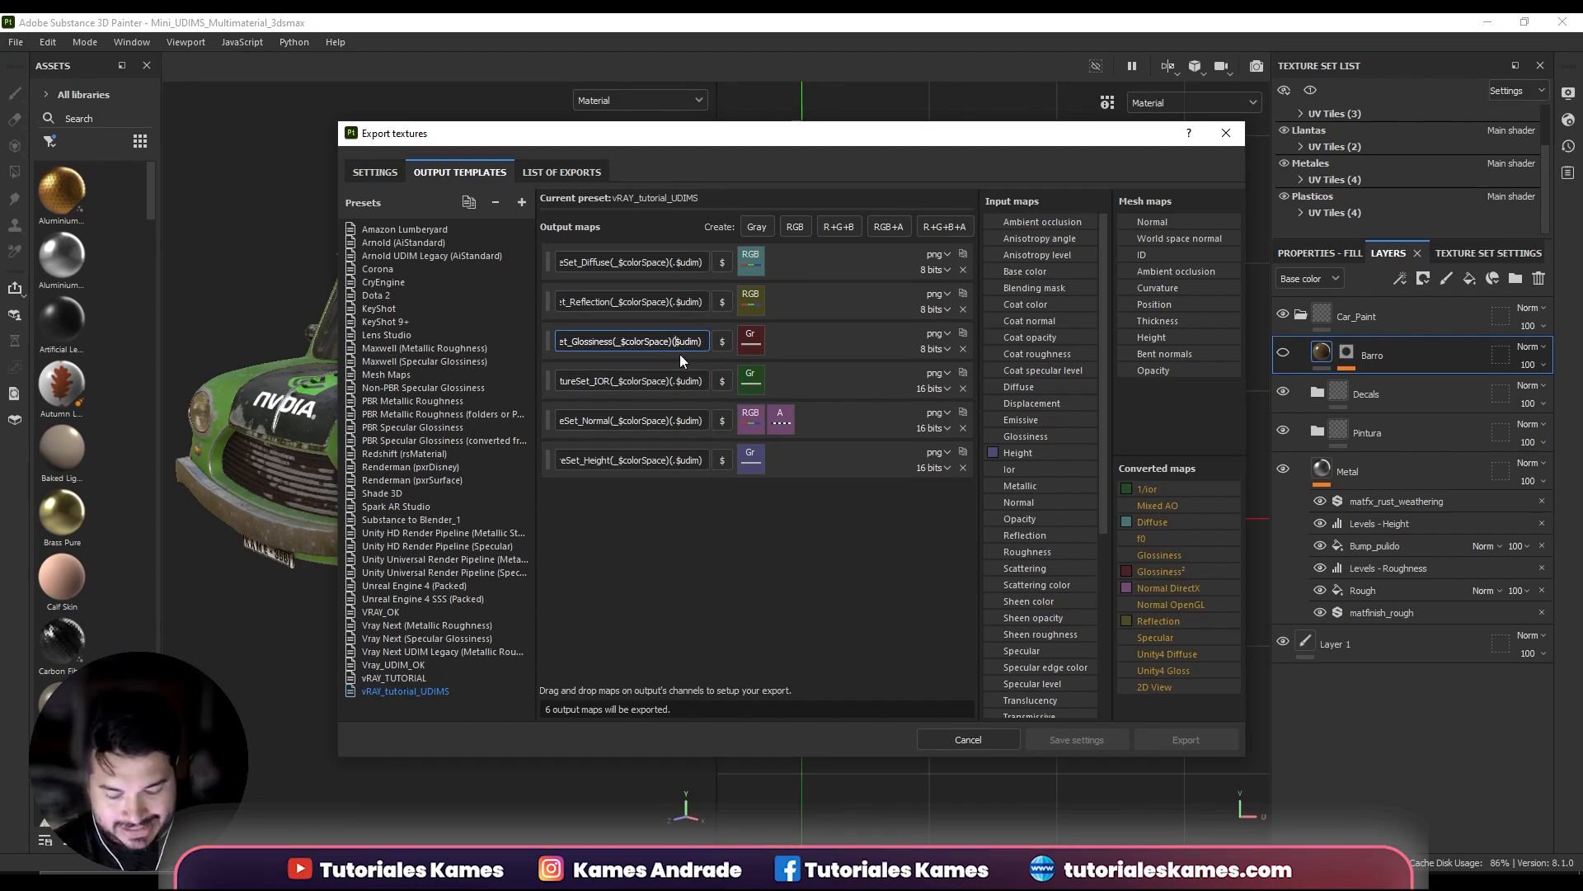
Examine the Diffuse output's file name pattern from $mesh to $udim, close the export dialog without exporting and return to 3ds Max.
drag(669, 262, 564, 258)
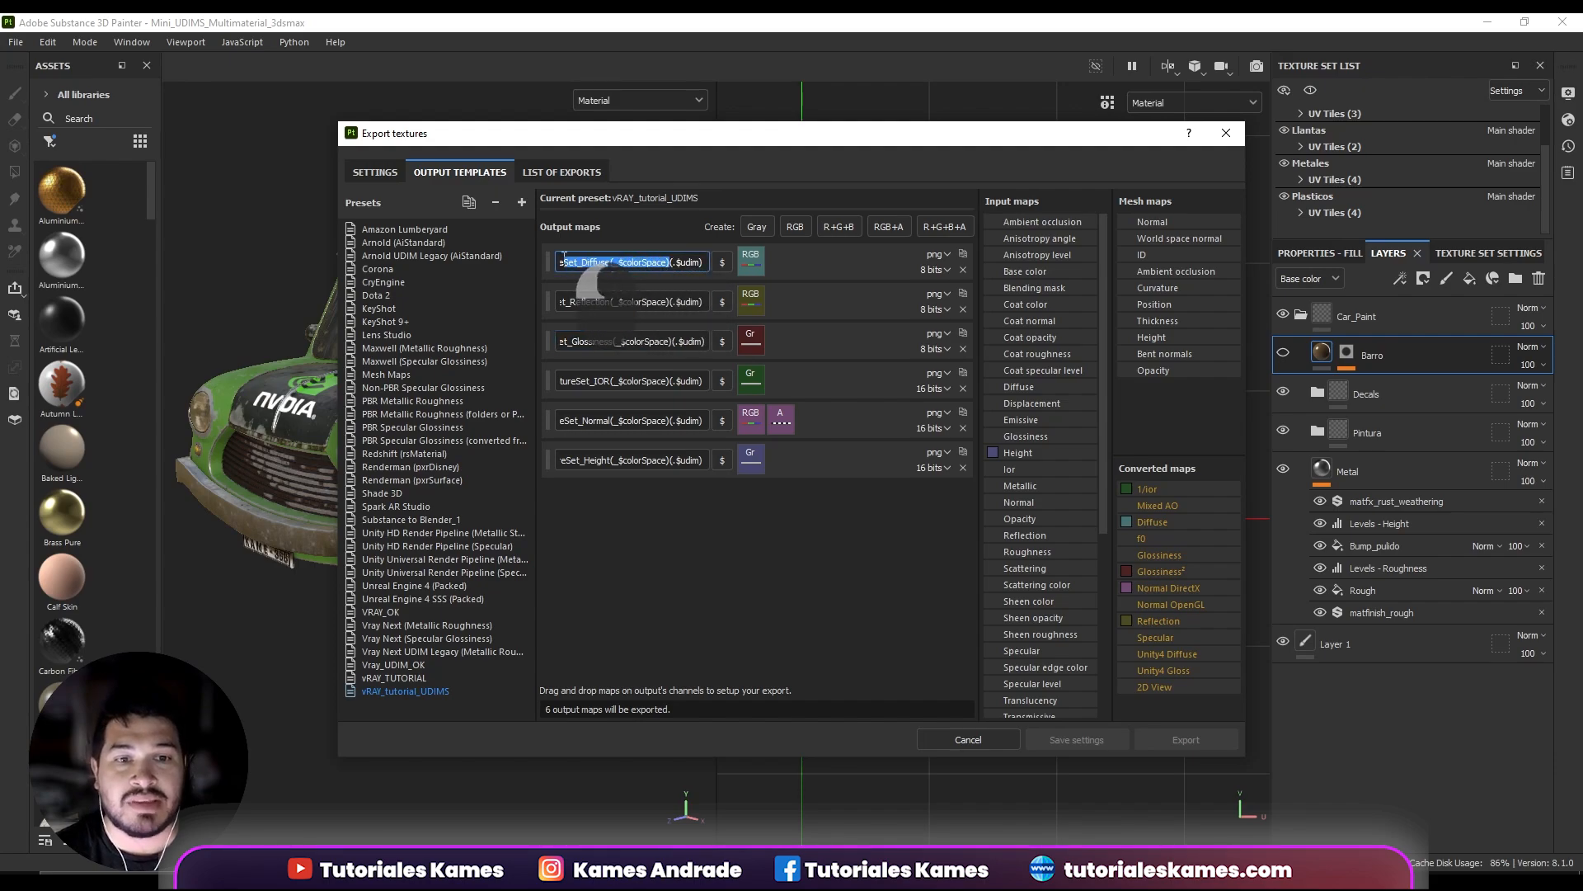
click(587, 262)
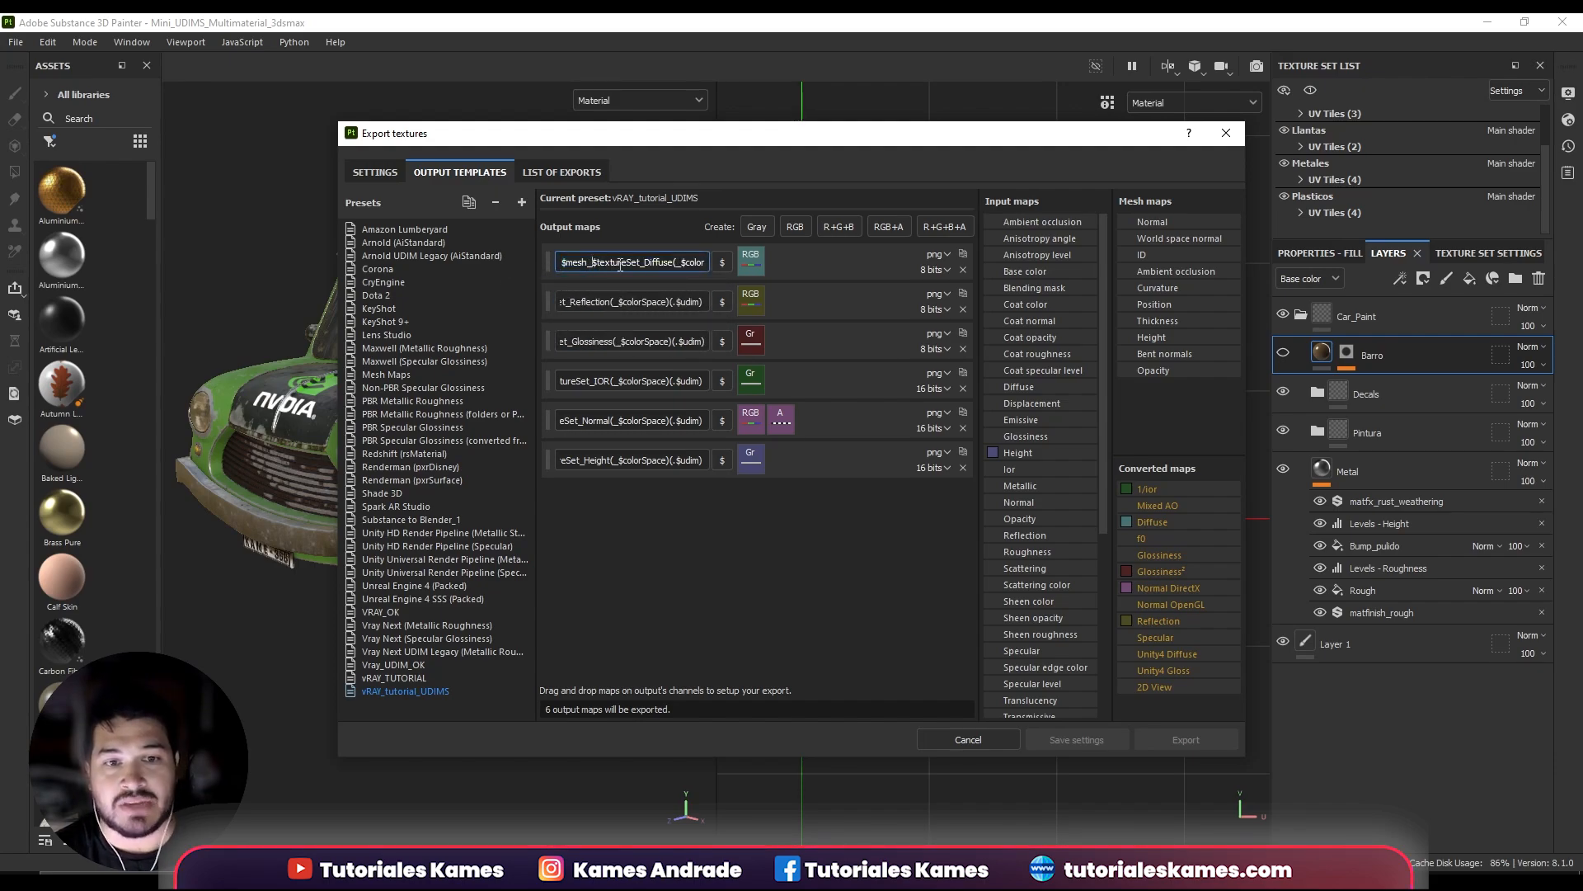
drag(660, 262, 721, 266)
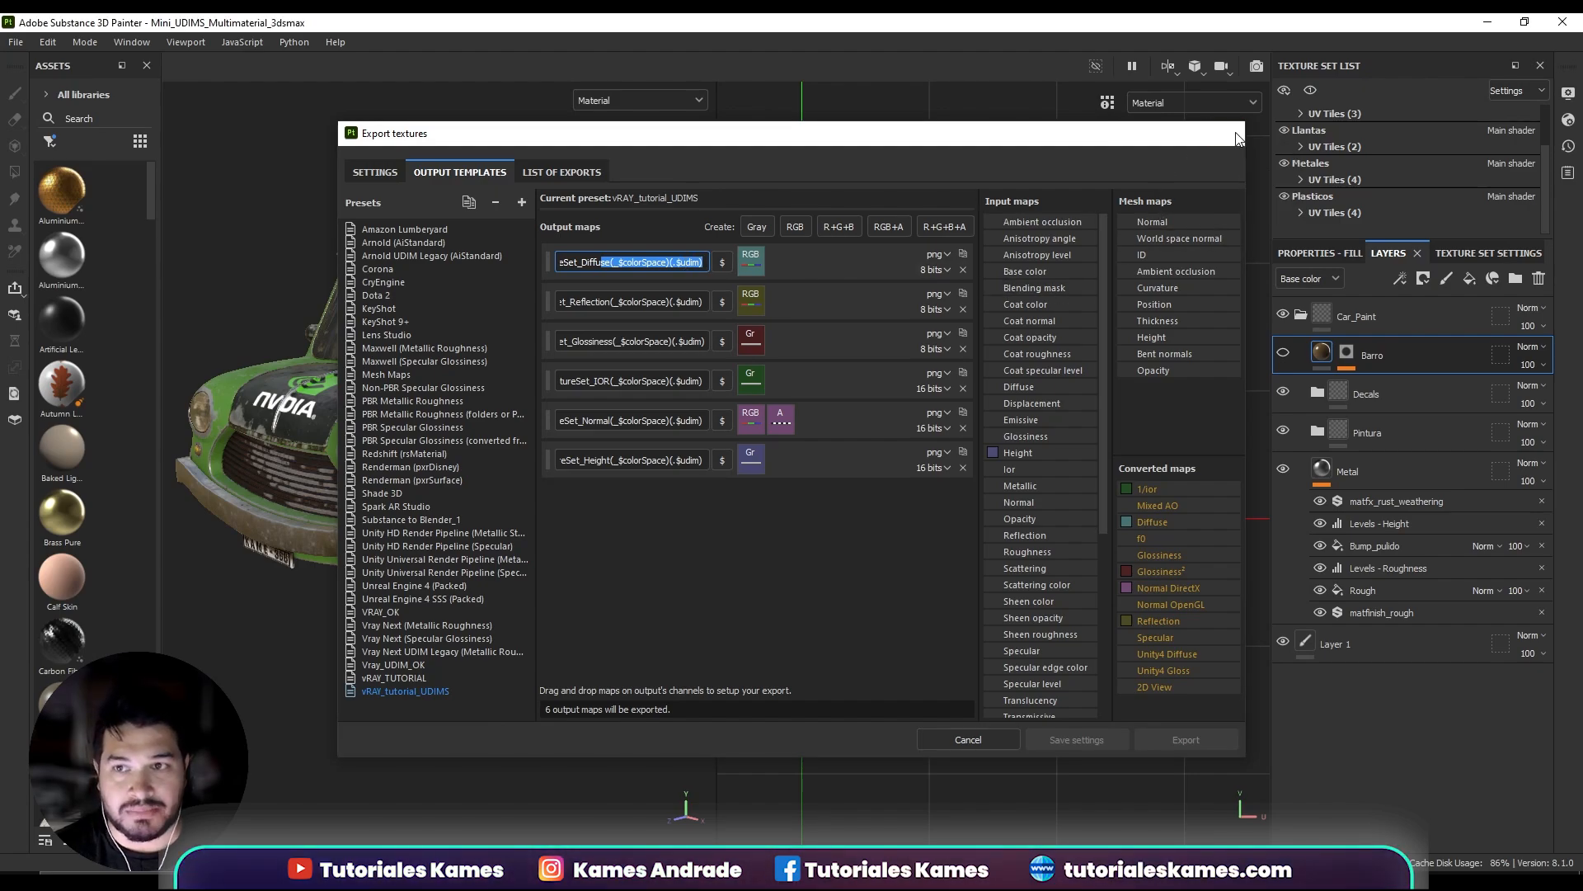
click(1236, 135)
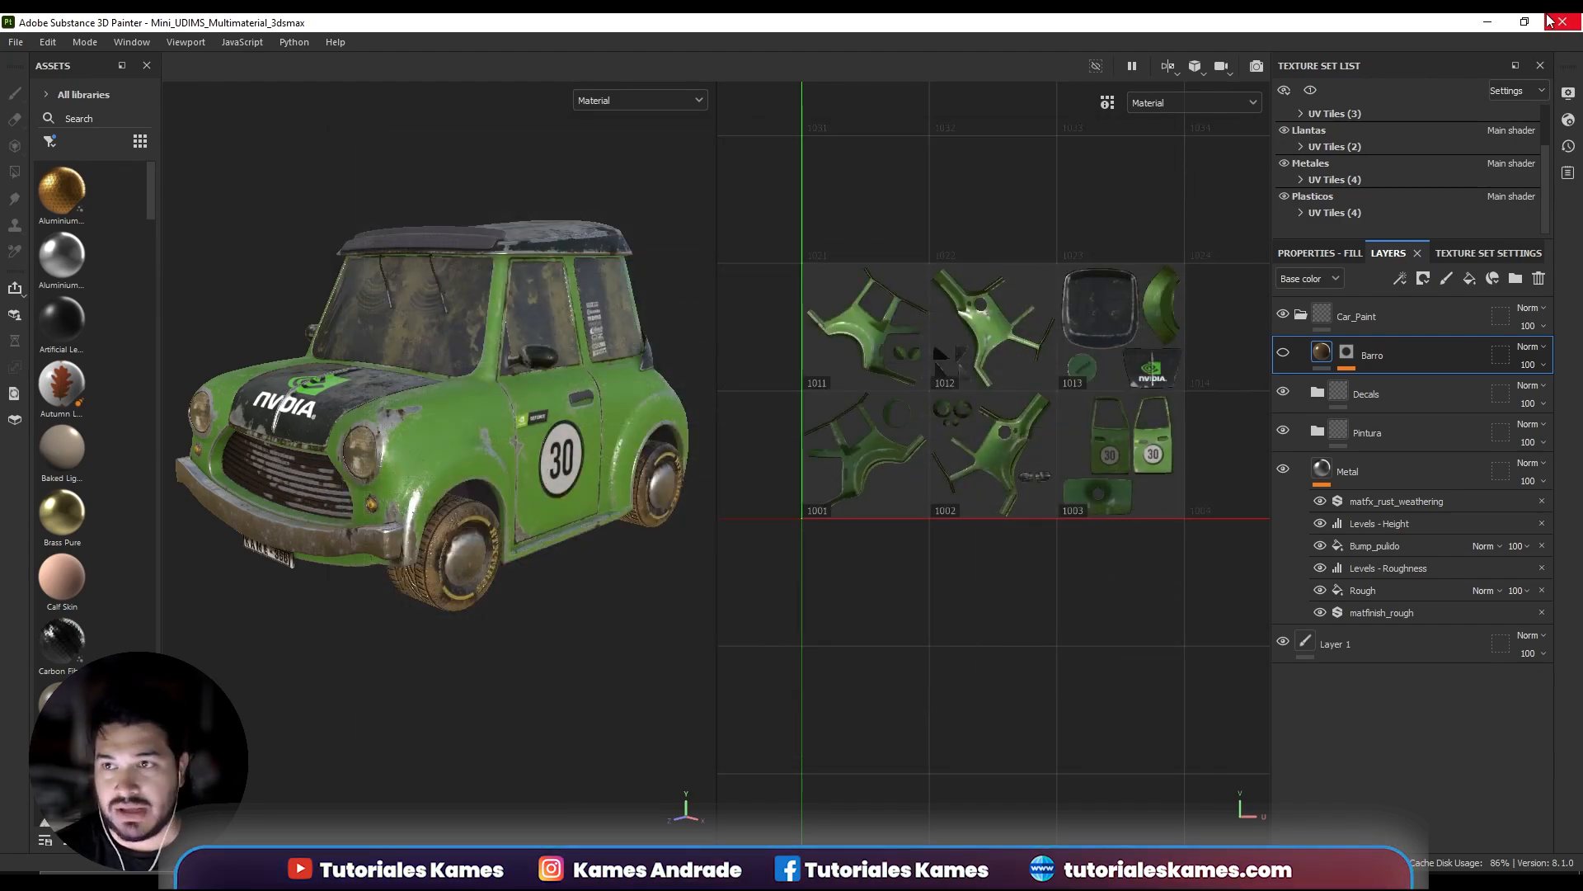
click(1482, 22)
Load MiniCooper_UDIMS_VER1_CarPaint_Diffuse.1001.jpg from the texturas VRAY multimaterial folder into the MultiTile map's Tile1 and review its bitmap nodes.
middle_drag(386, 382, 485, 428)
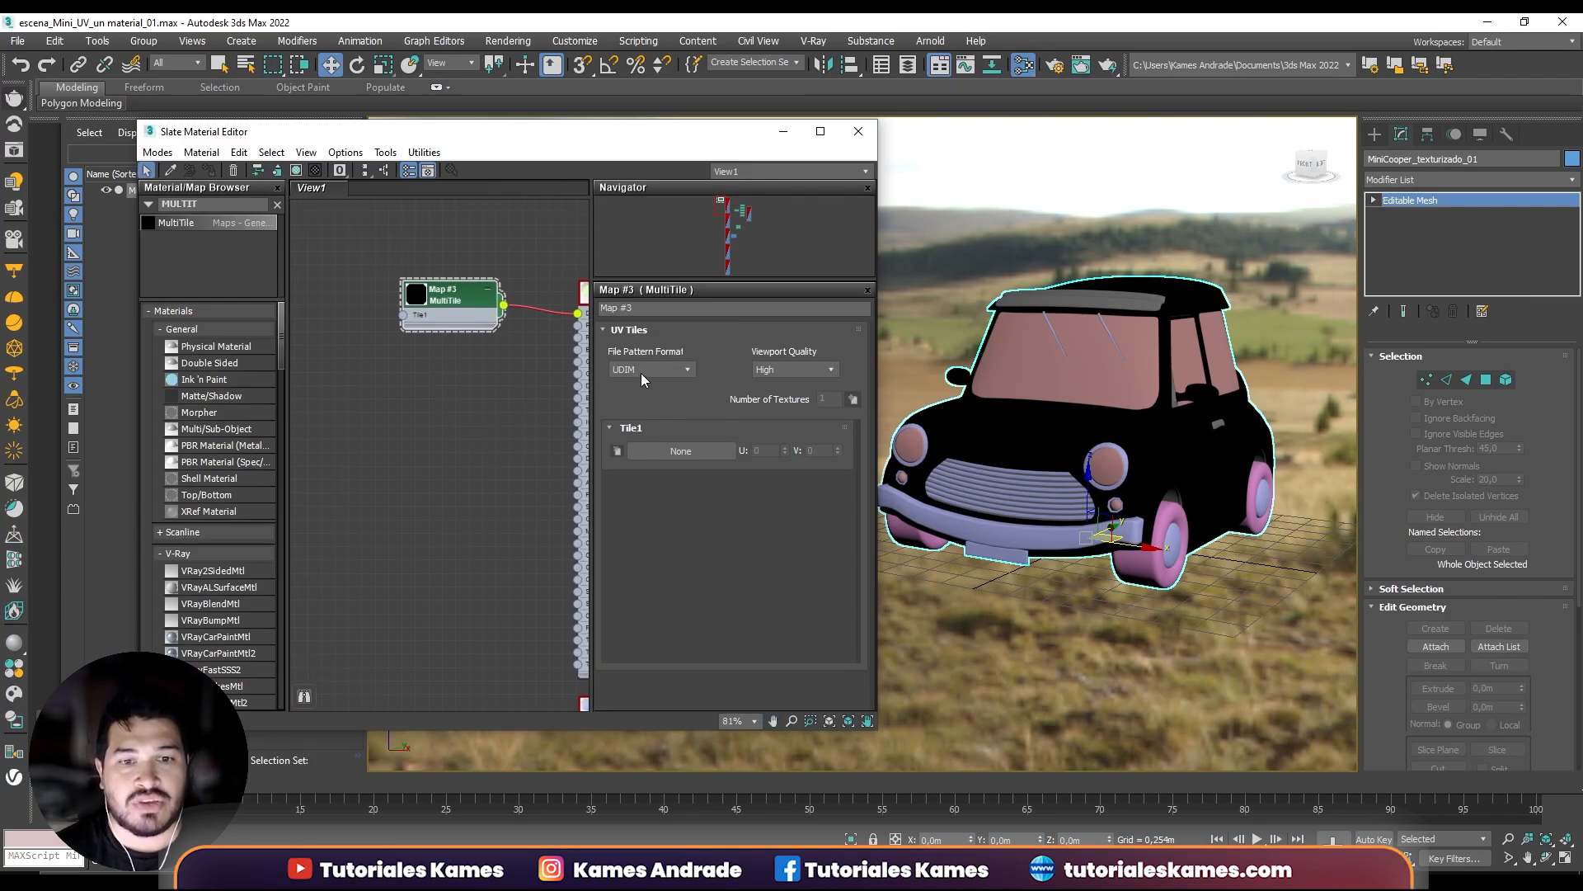
click(676, 452)
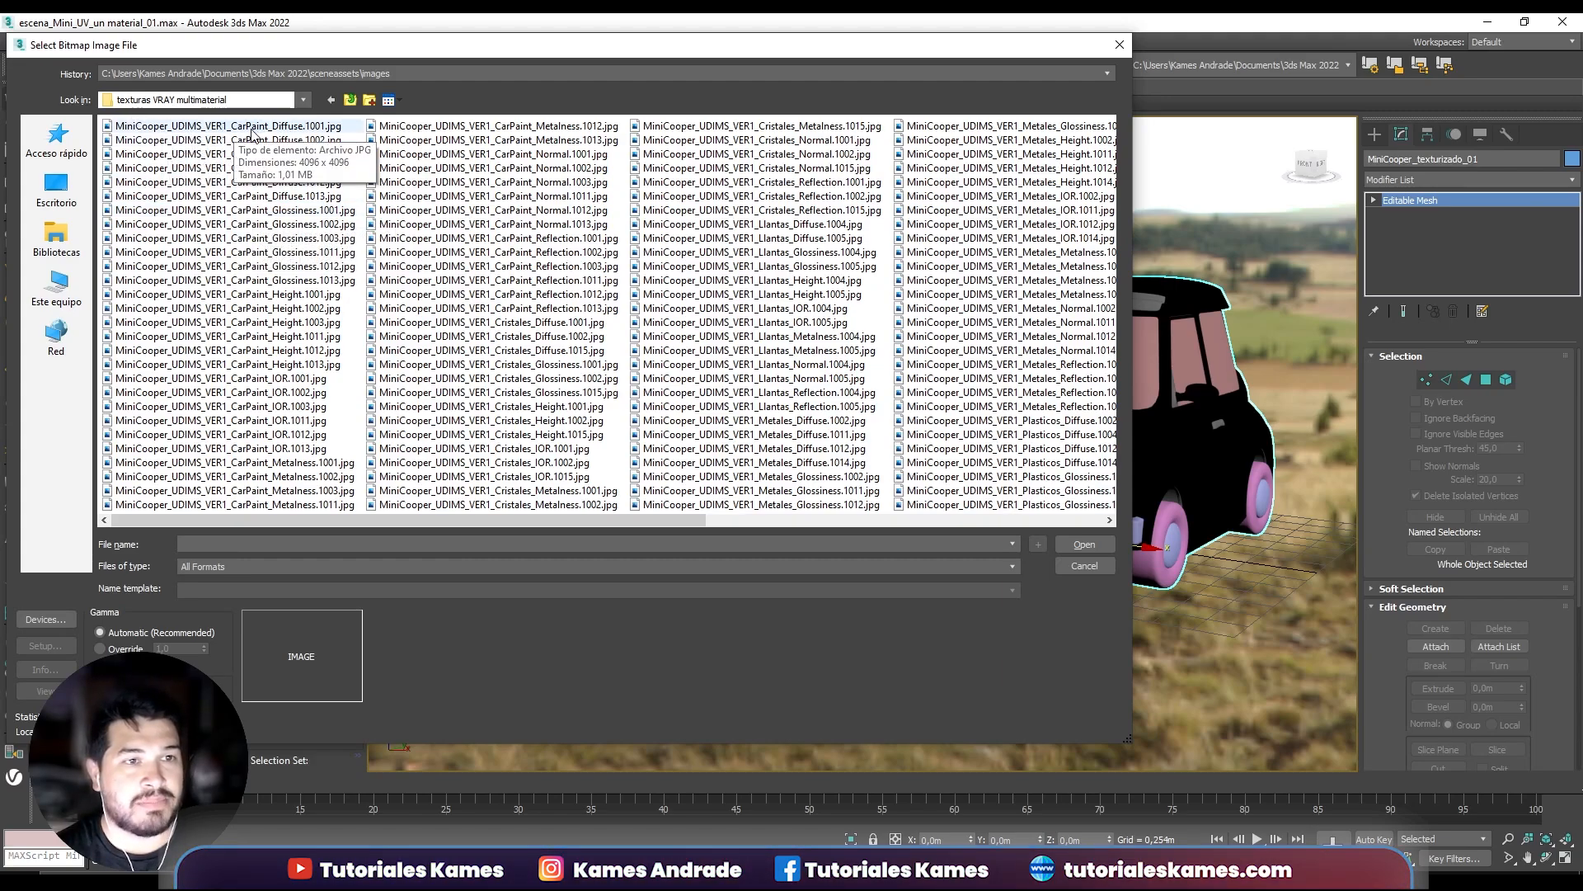
click(282, 128)
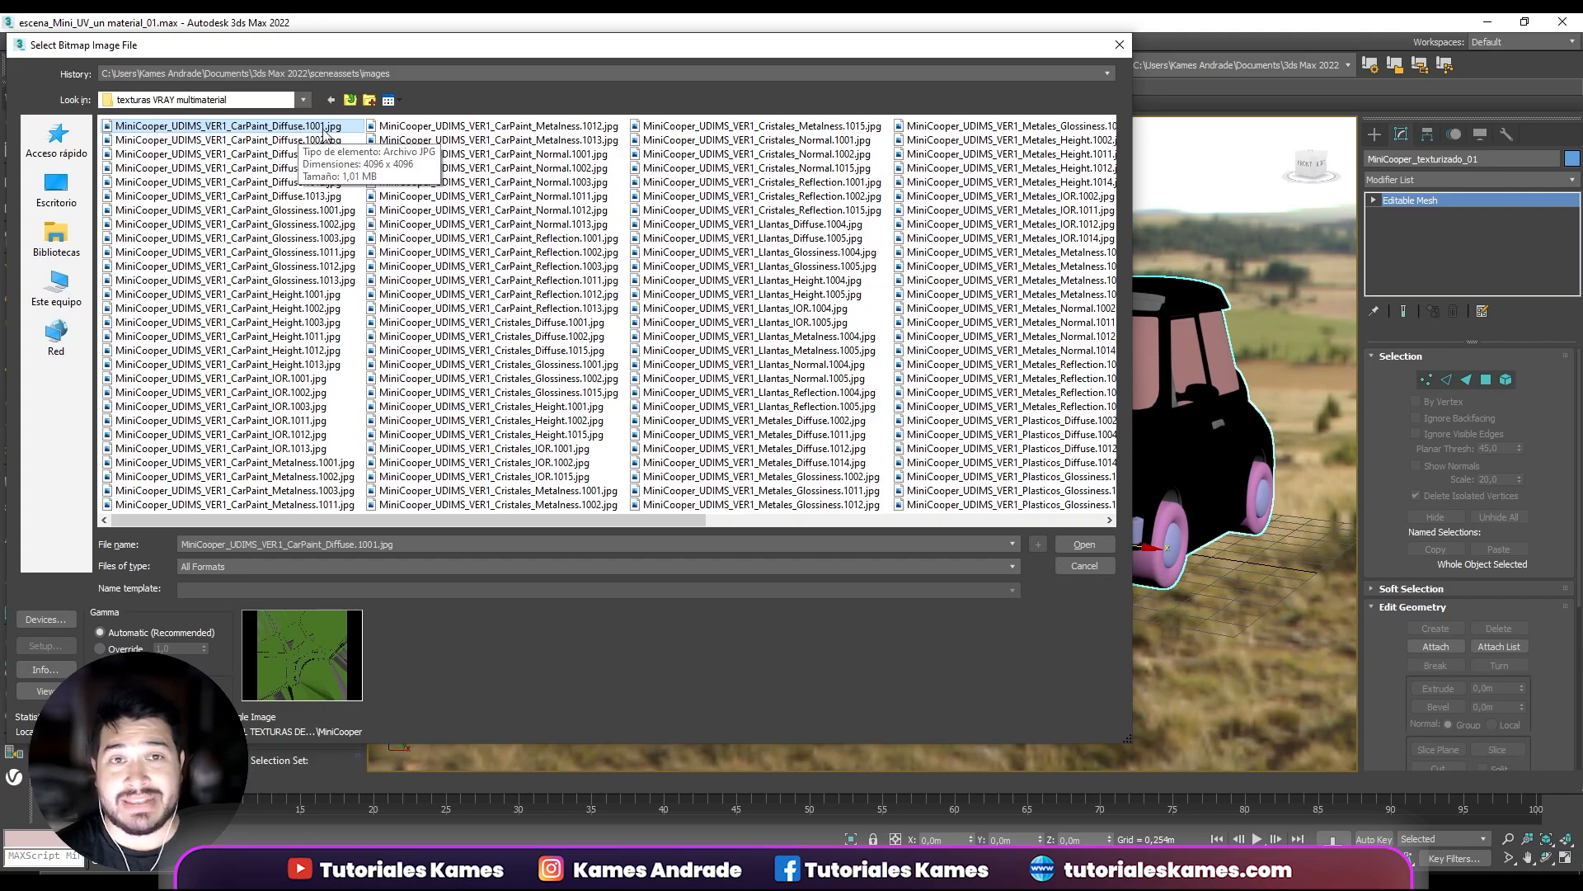
click(1083, 546)
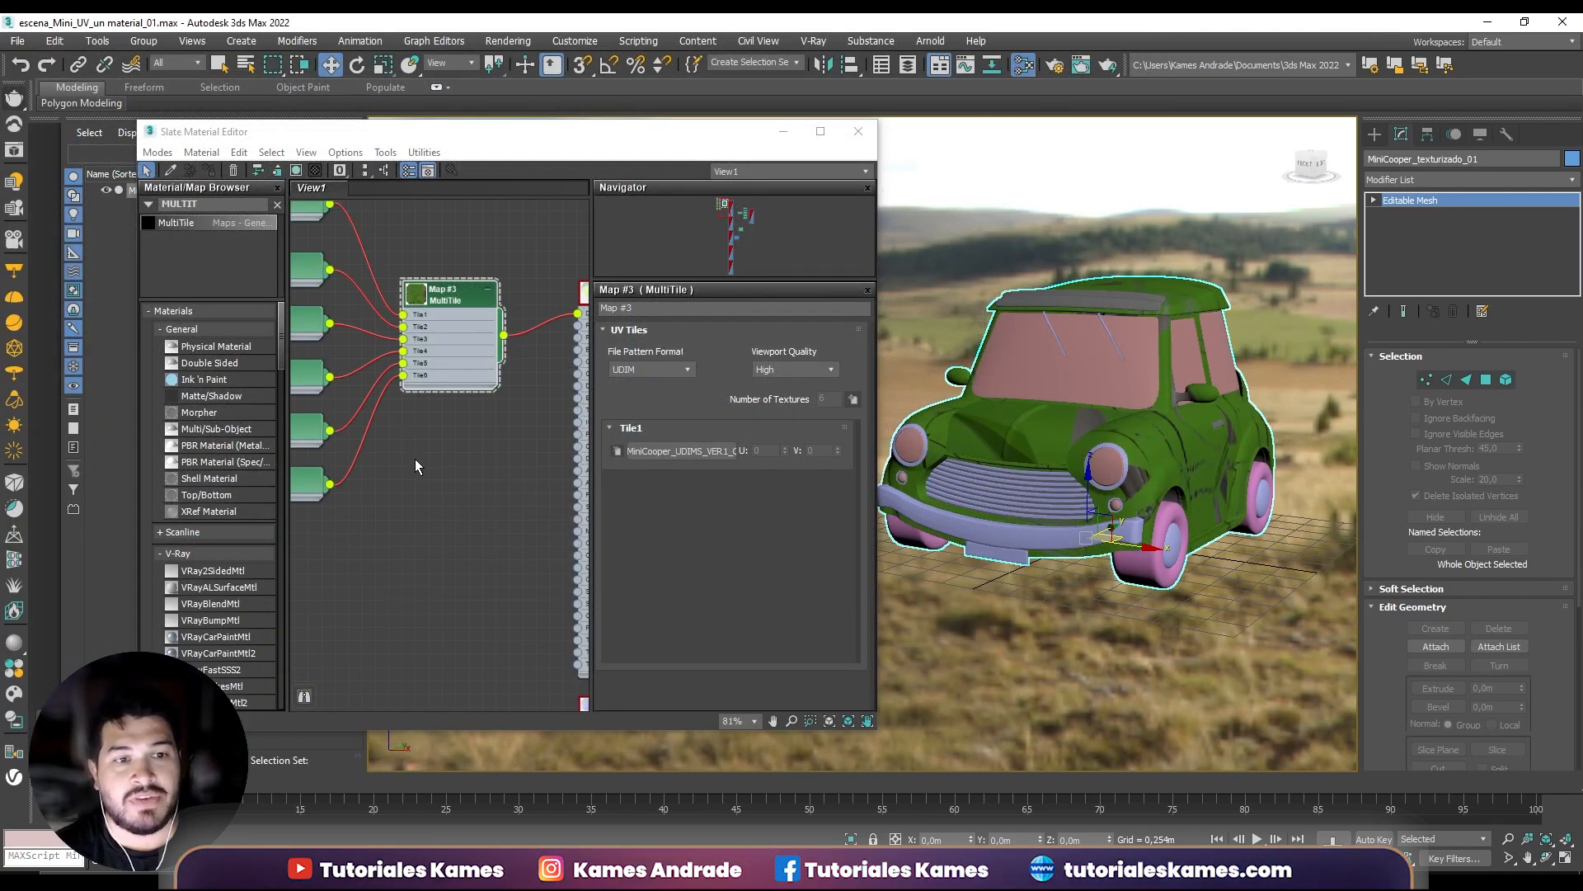
middle_drag(415, 458, 518, 509)
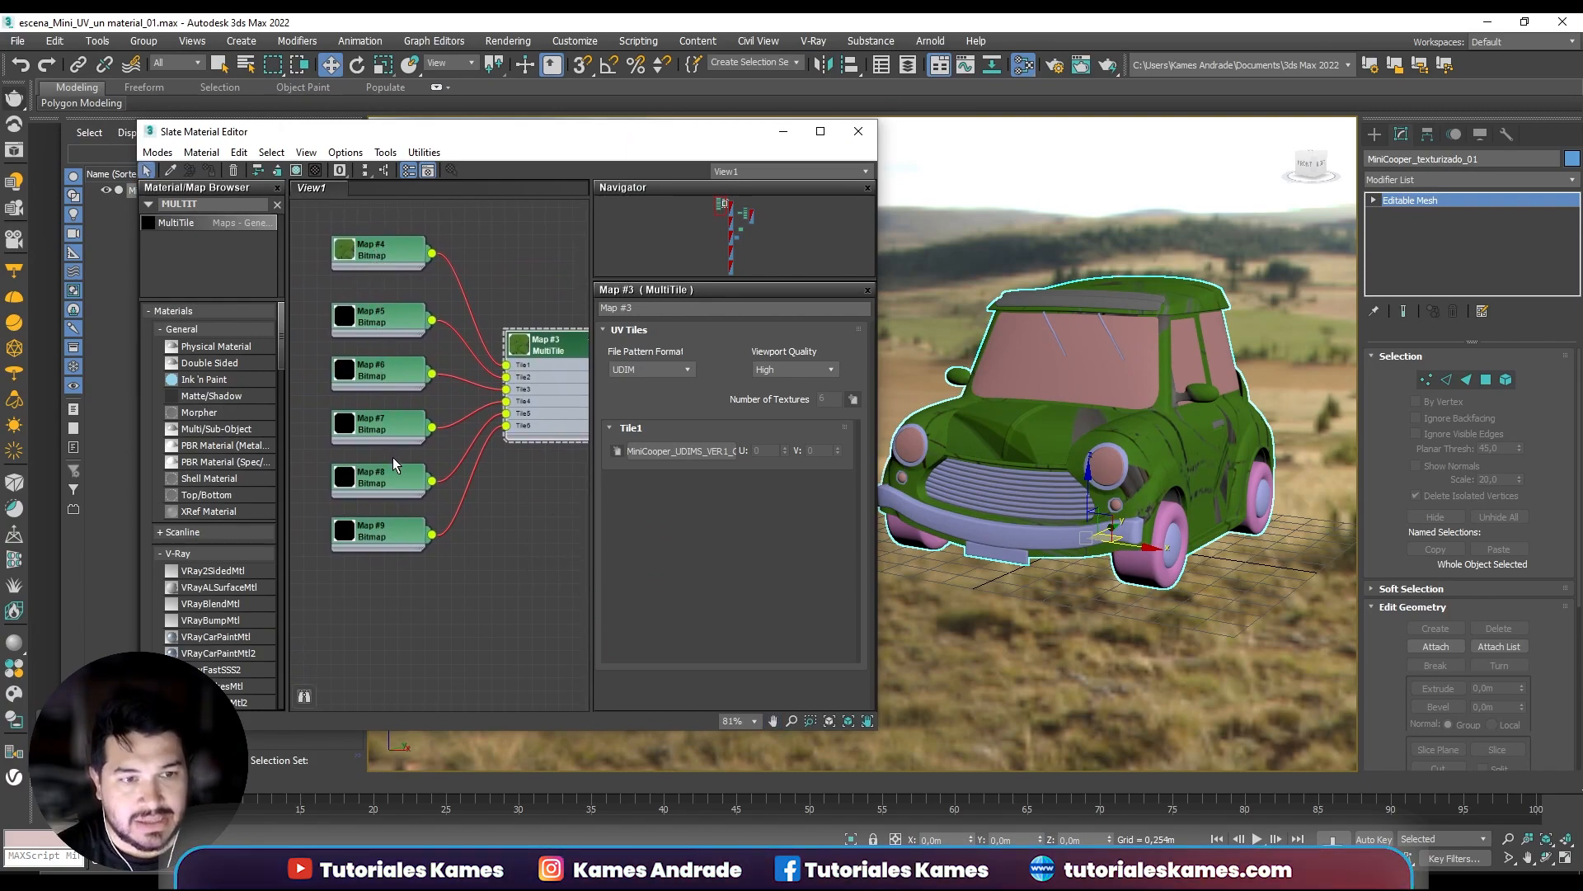
middle_drag(488, 250, 460, 246)
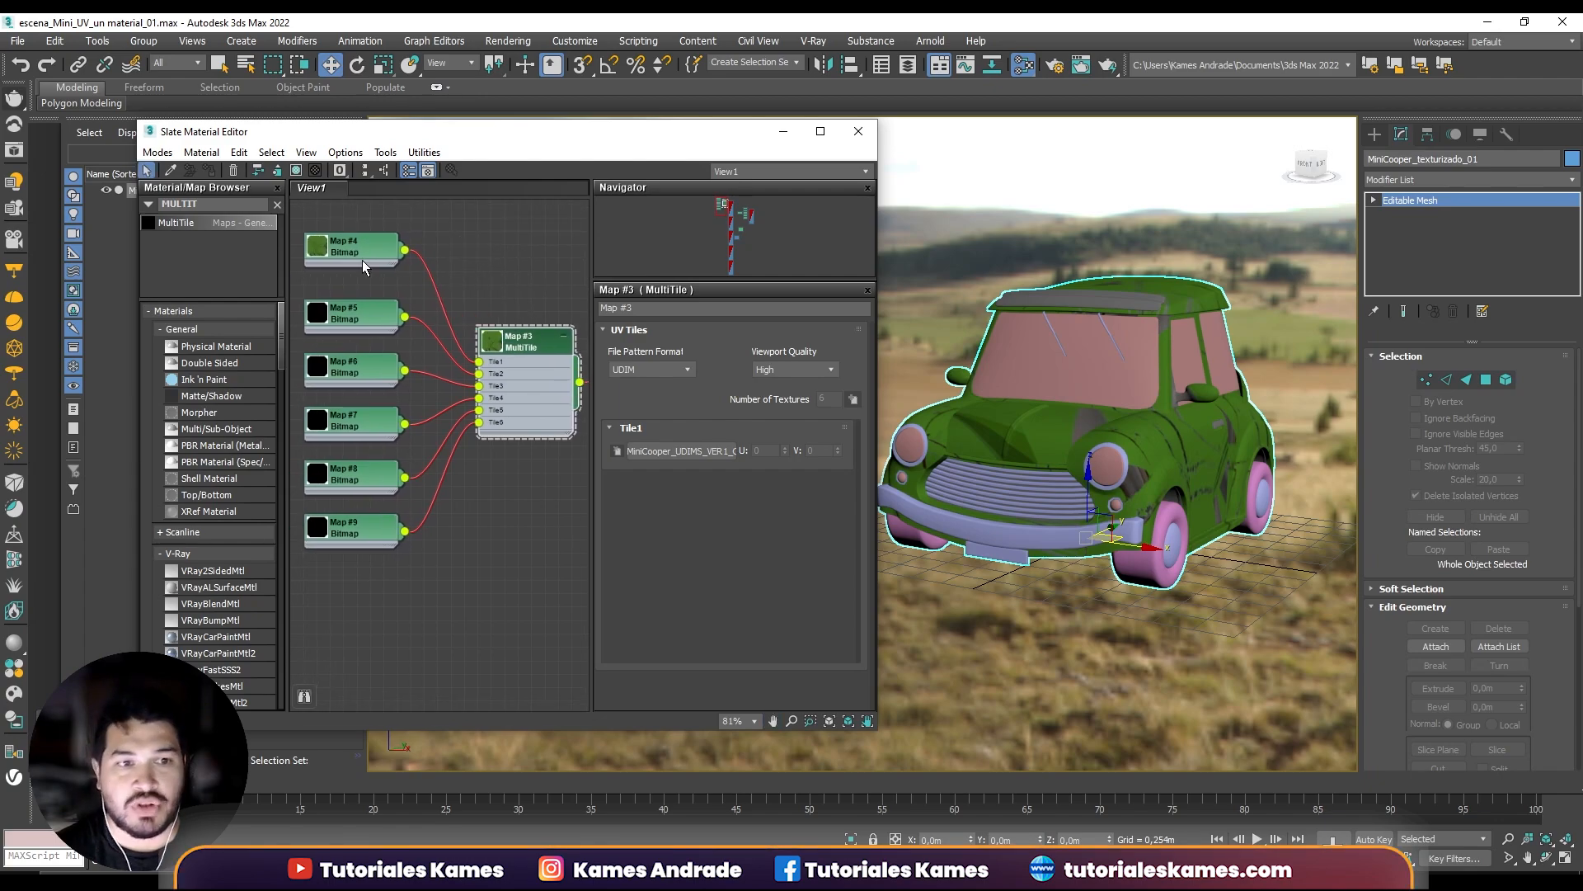
middle_drag(498, 376, 442, 338)
middle_drag(482, 446, 432, 497)
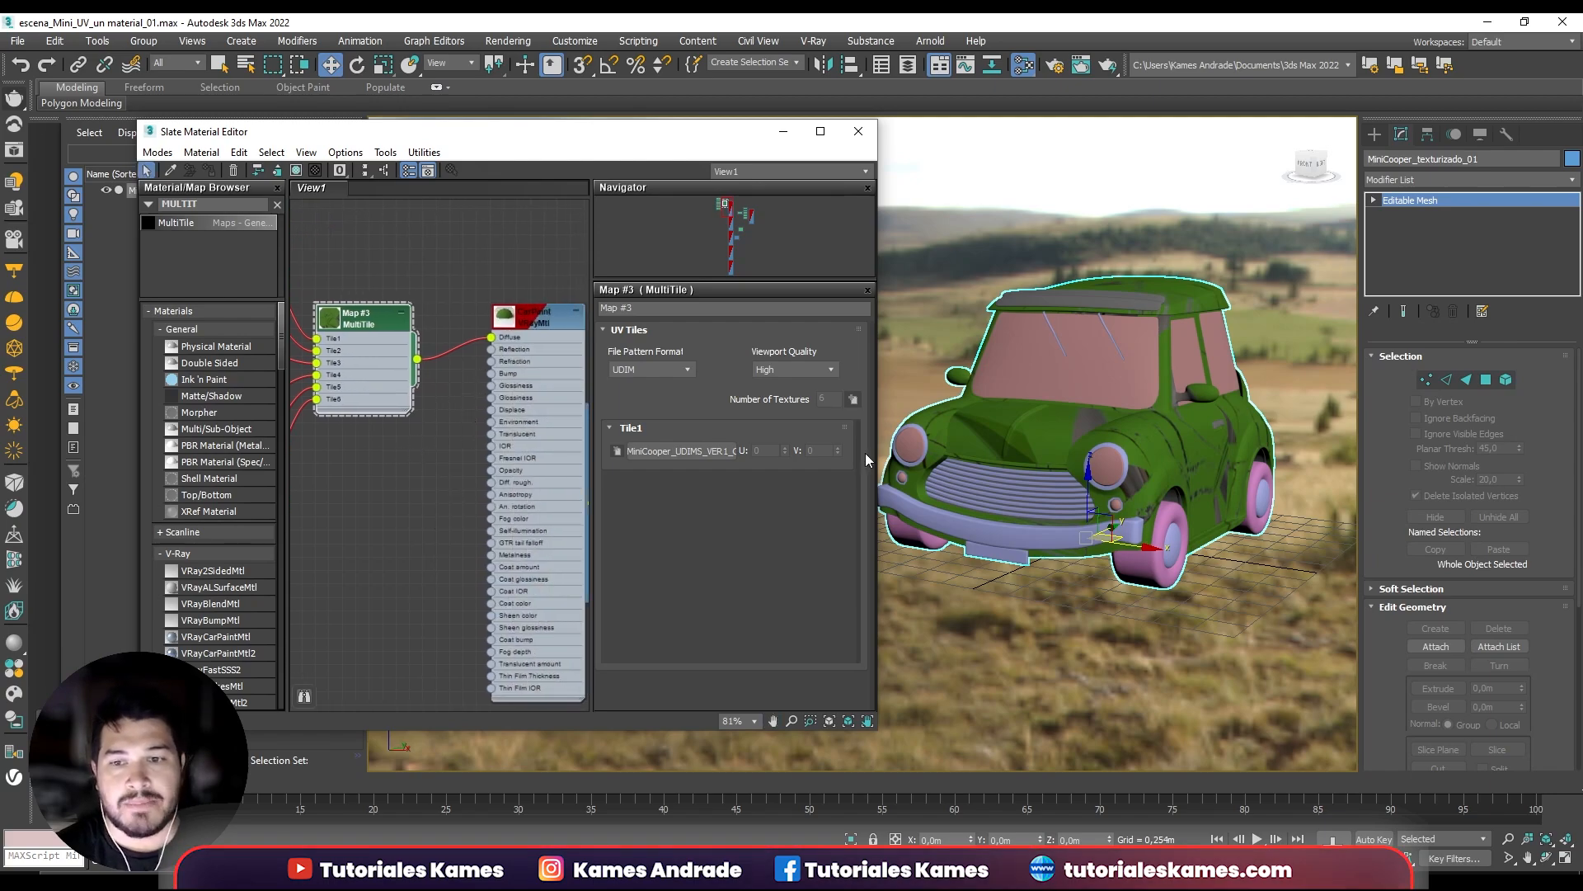
Frame the car from its front side in the Perspective view, run a V-Ray test render of the CarPaint diffuse, and stop it.
alt+middle_drag(865, 453, 857, 208)
click(783, 135)
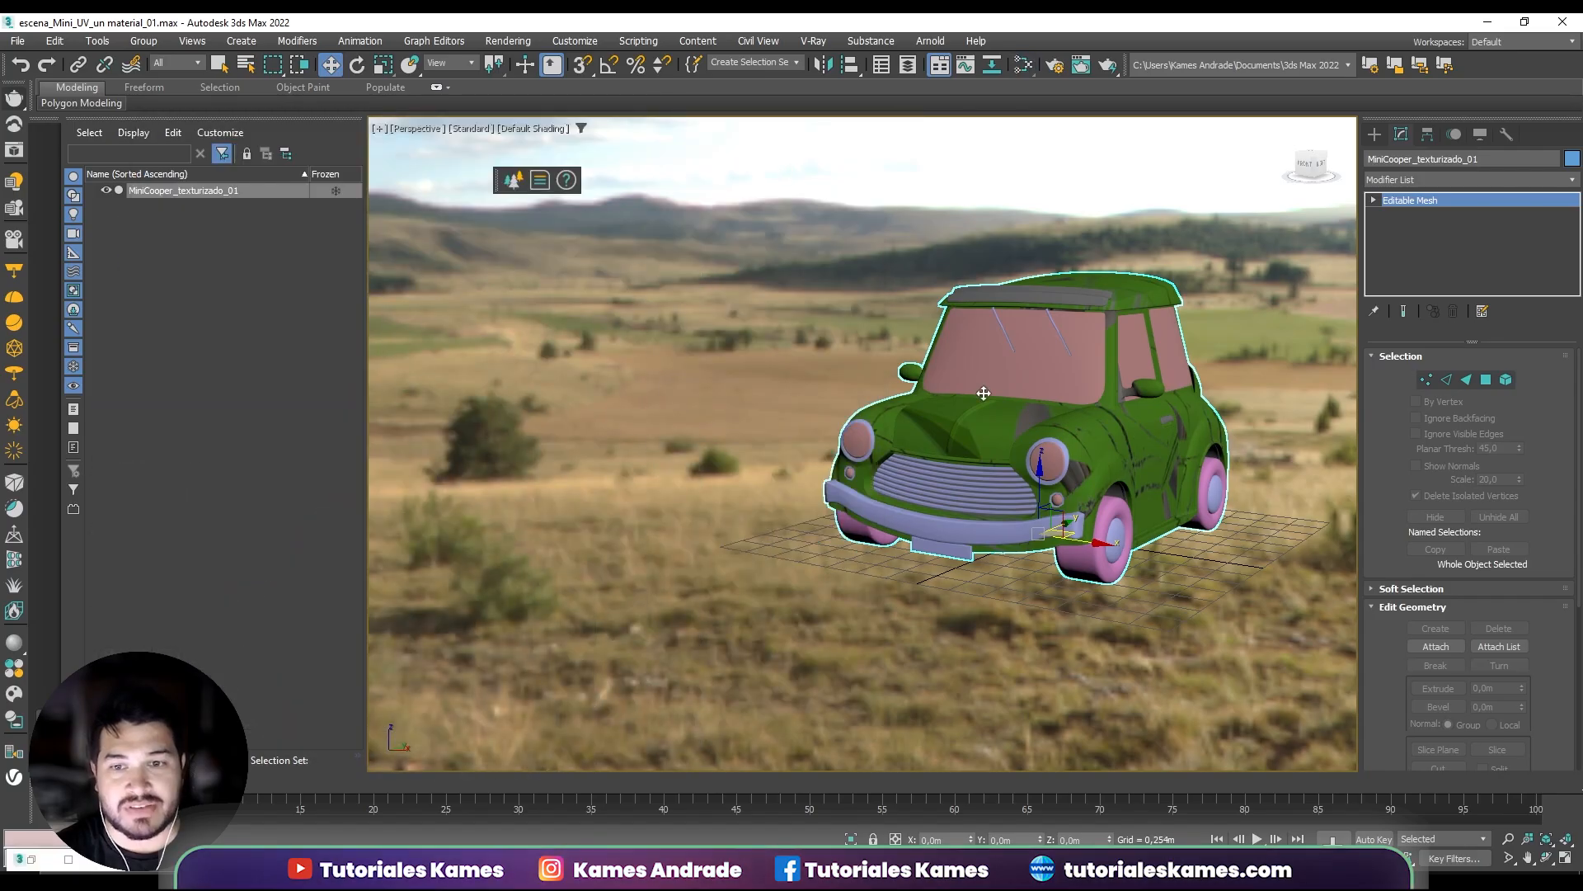
middle_drag(982, 396, 772, 422)
scroll(772, 422, up, 3)
alt+middle_drag(929, 441, 880, 467)
alt+scroll(869, 461, down, 3)
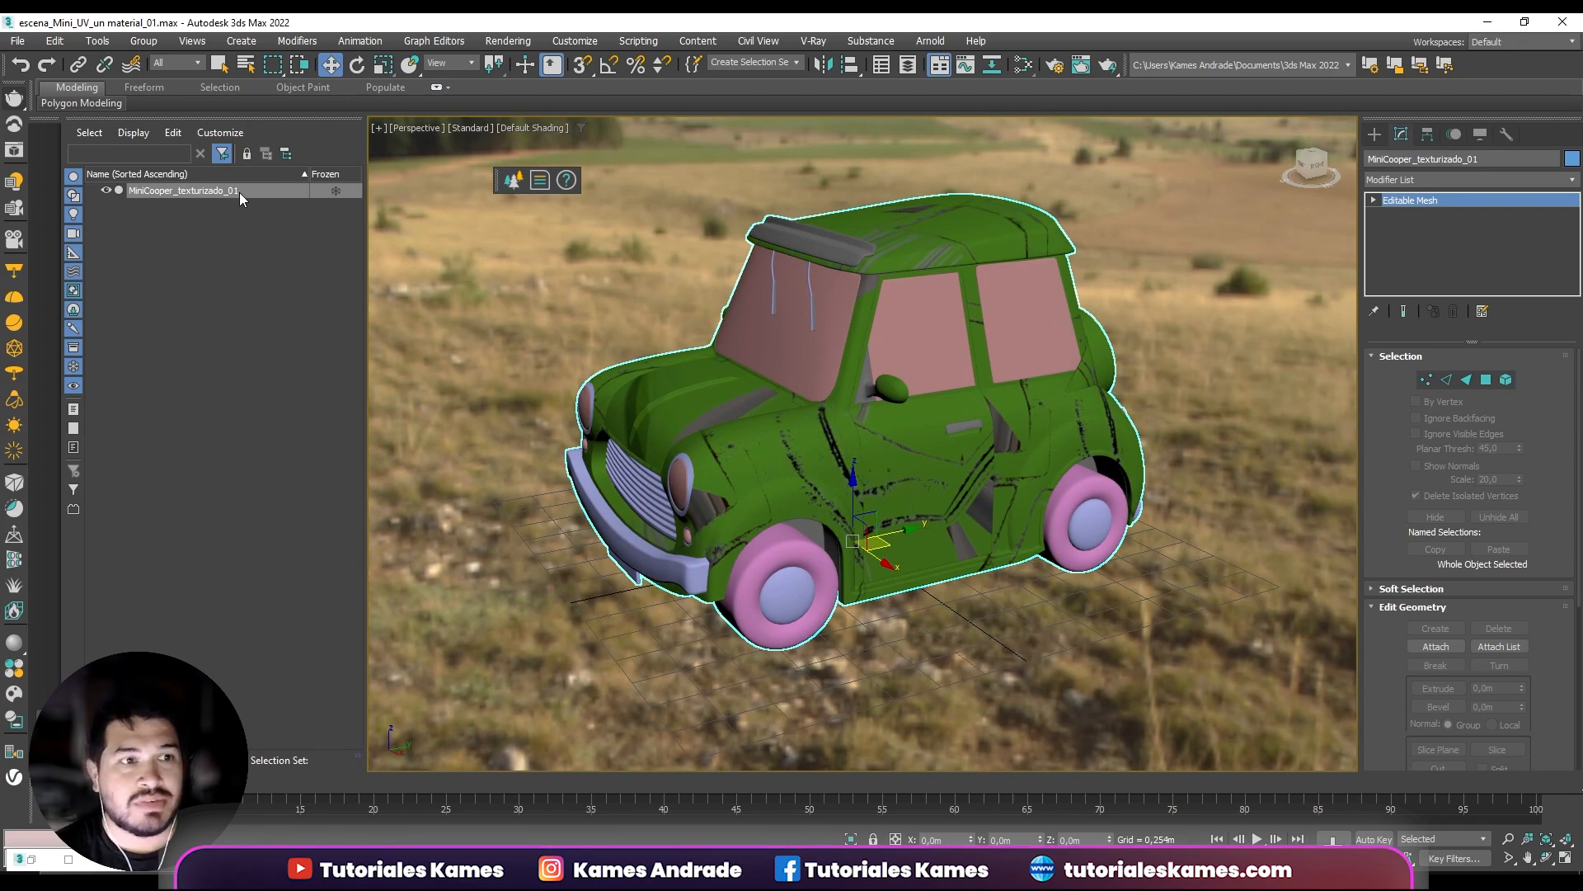
click(14, 103)
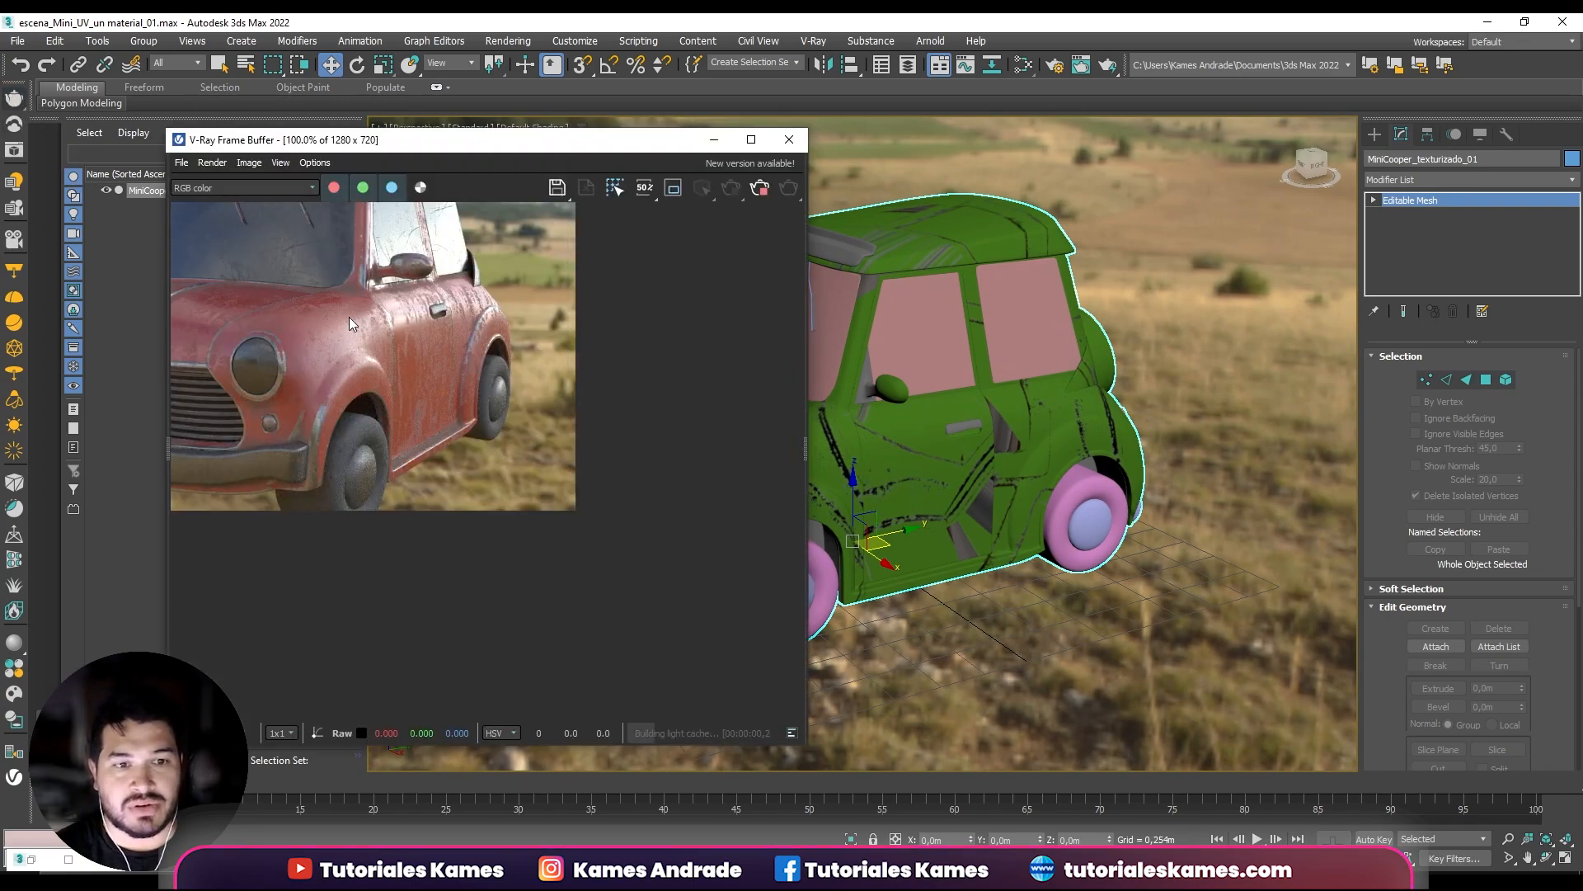
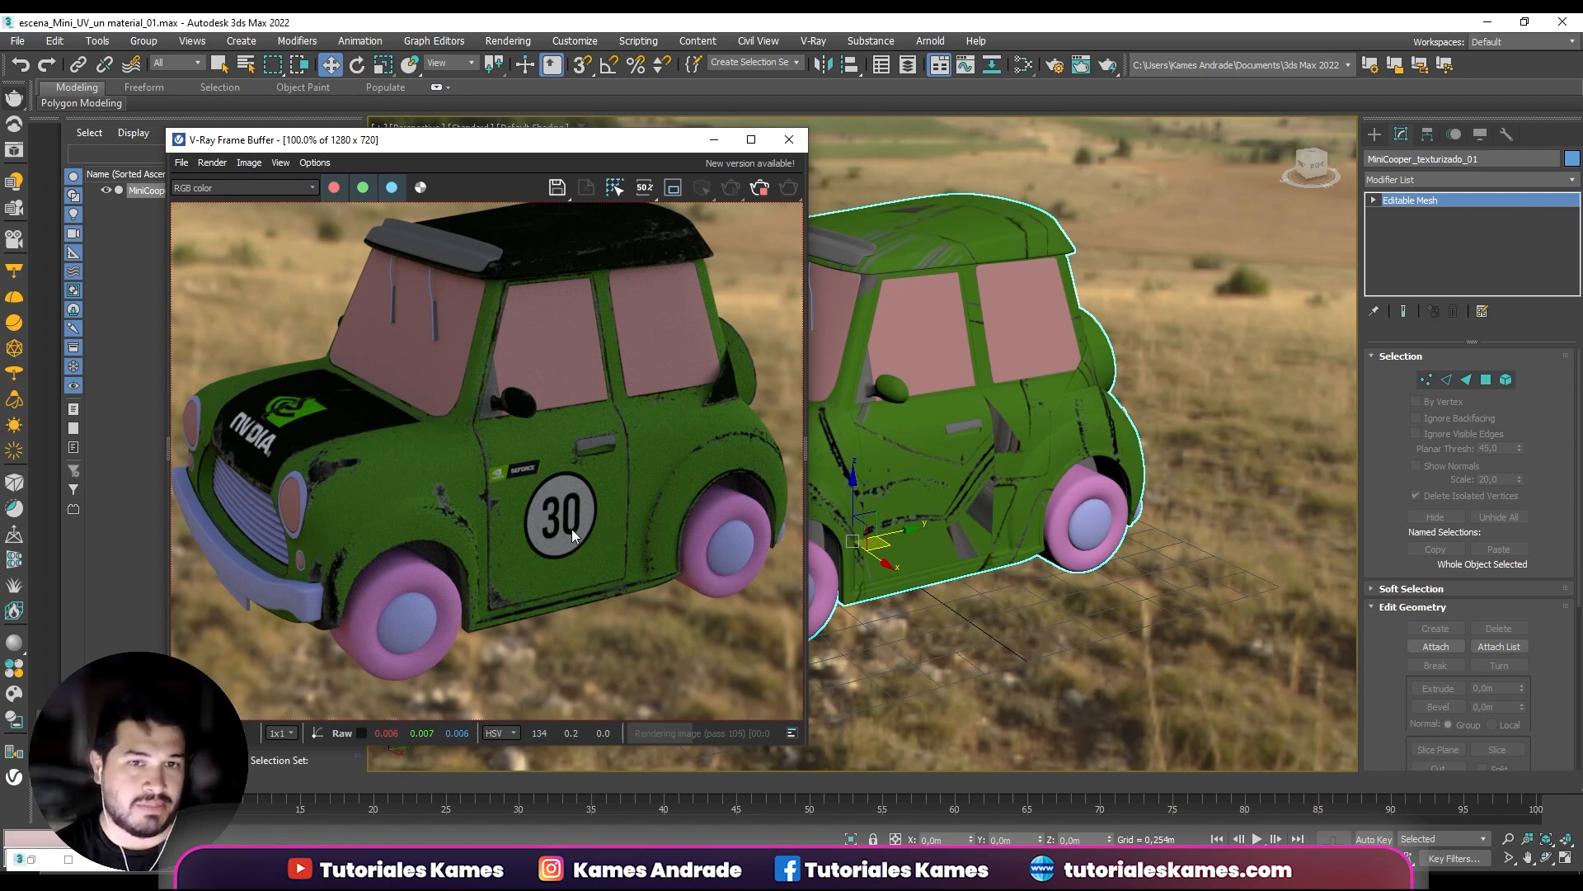
click(788, 142)
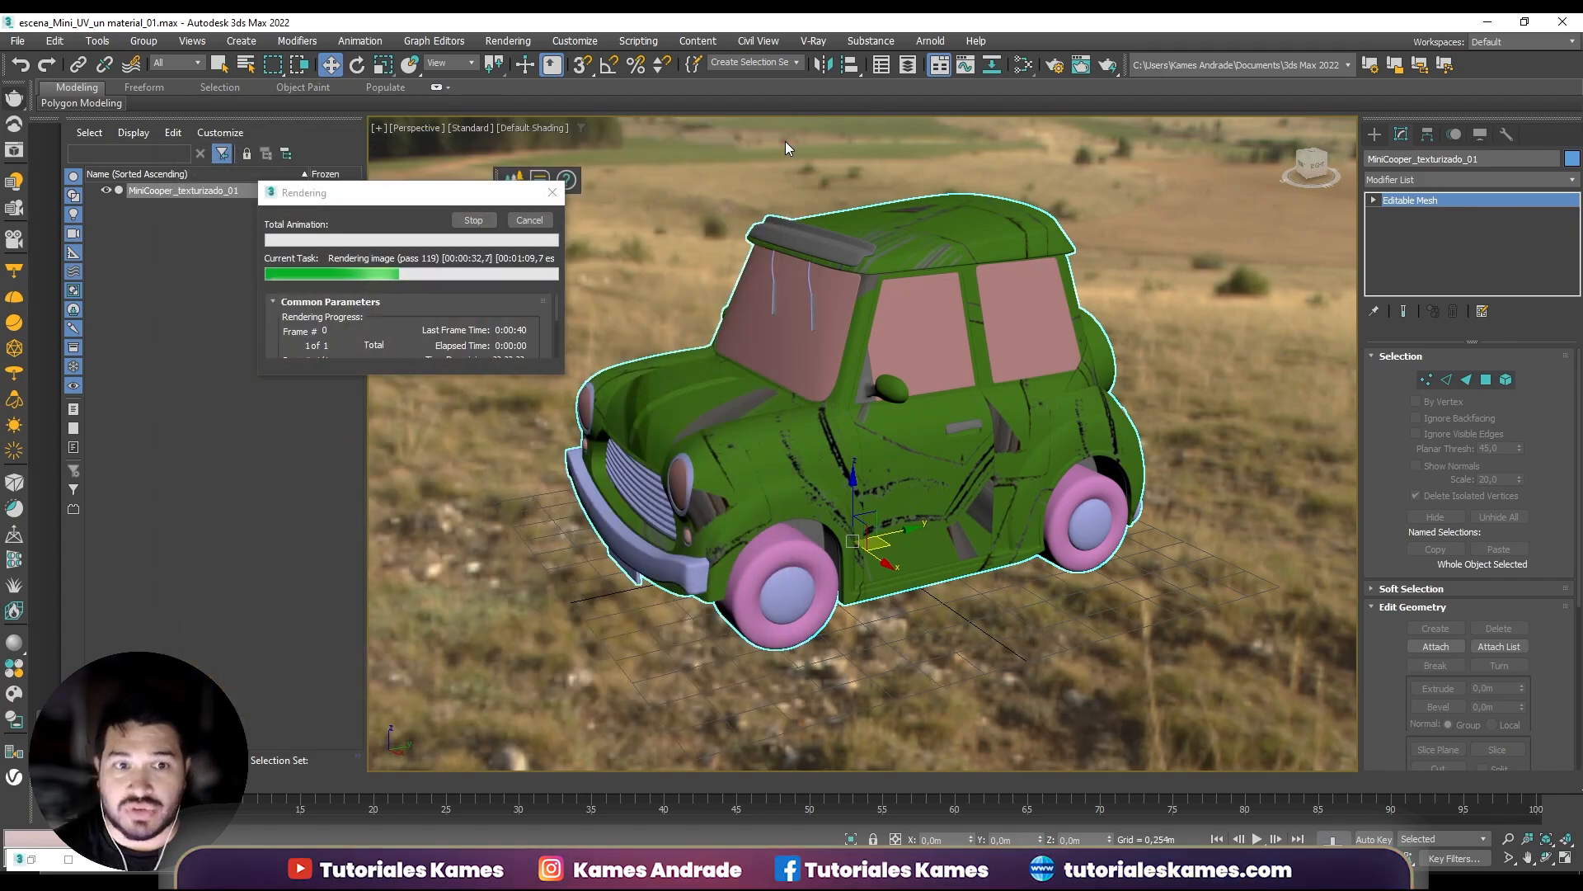
click(477, 218)
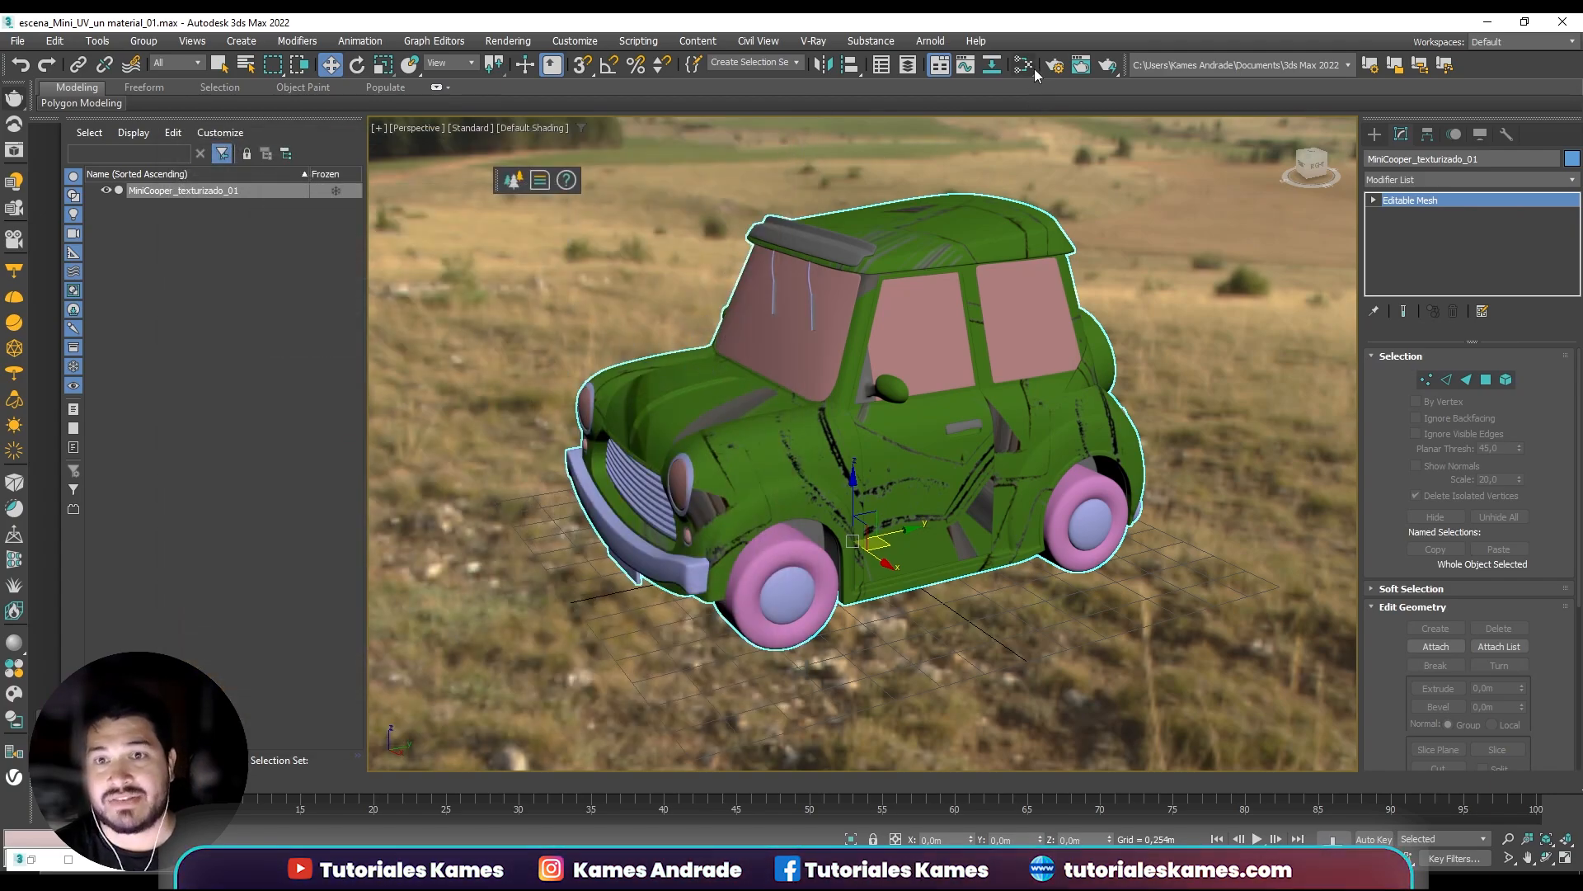
Reopen the Slate Material Editor and hide the child tree of bitmaps behind the Map #3 MultiTile node.
click(32, 859)
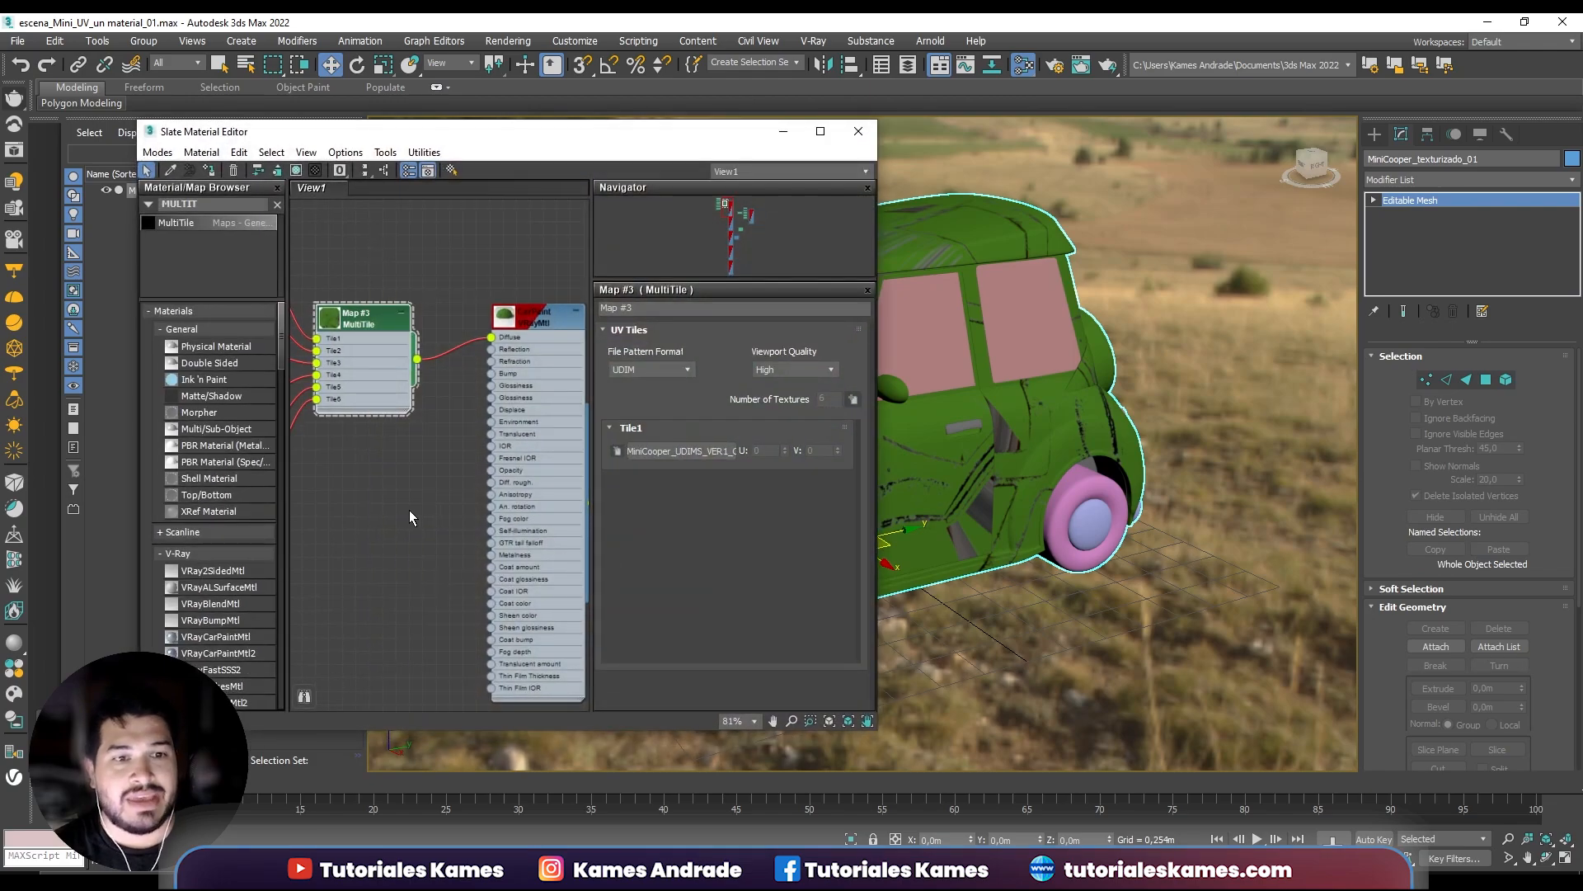
middle_drag(409, 510, 561, 528)
scroll(470, 489, down, 2)
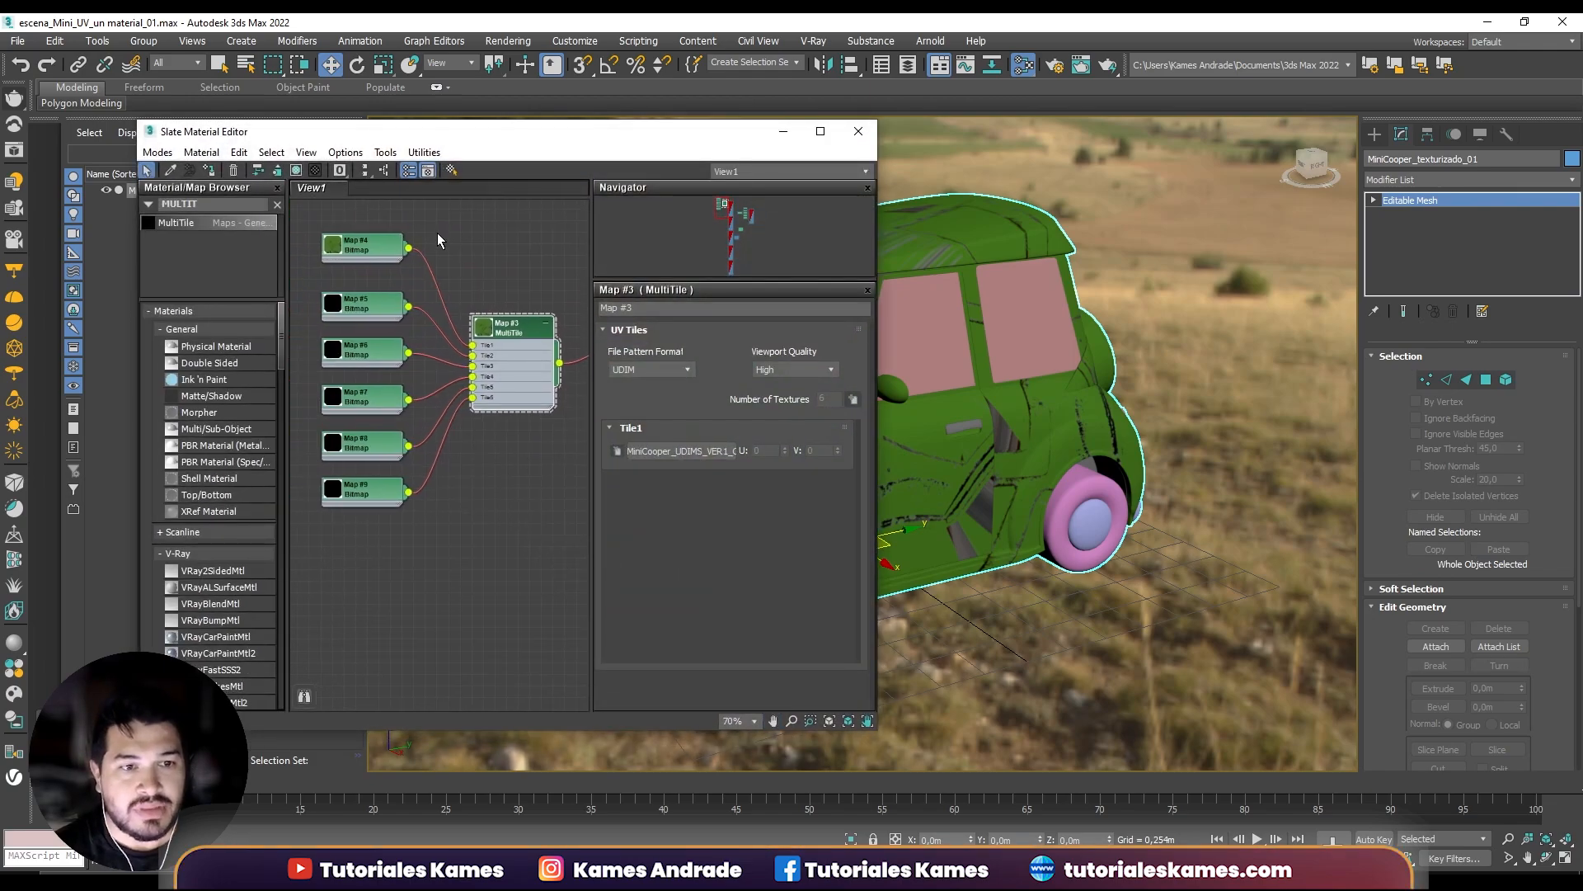
drag(416, 213, 330, 551)
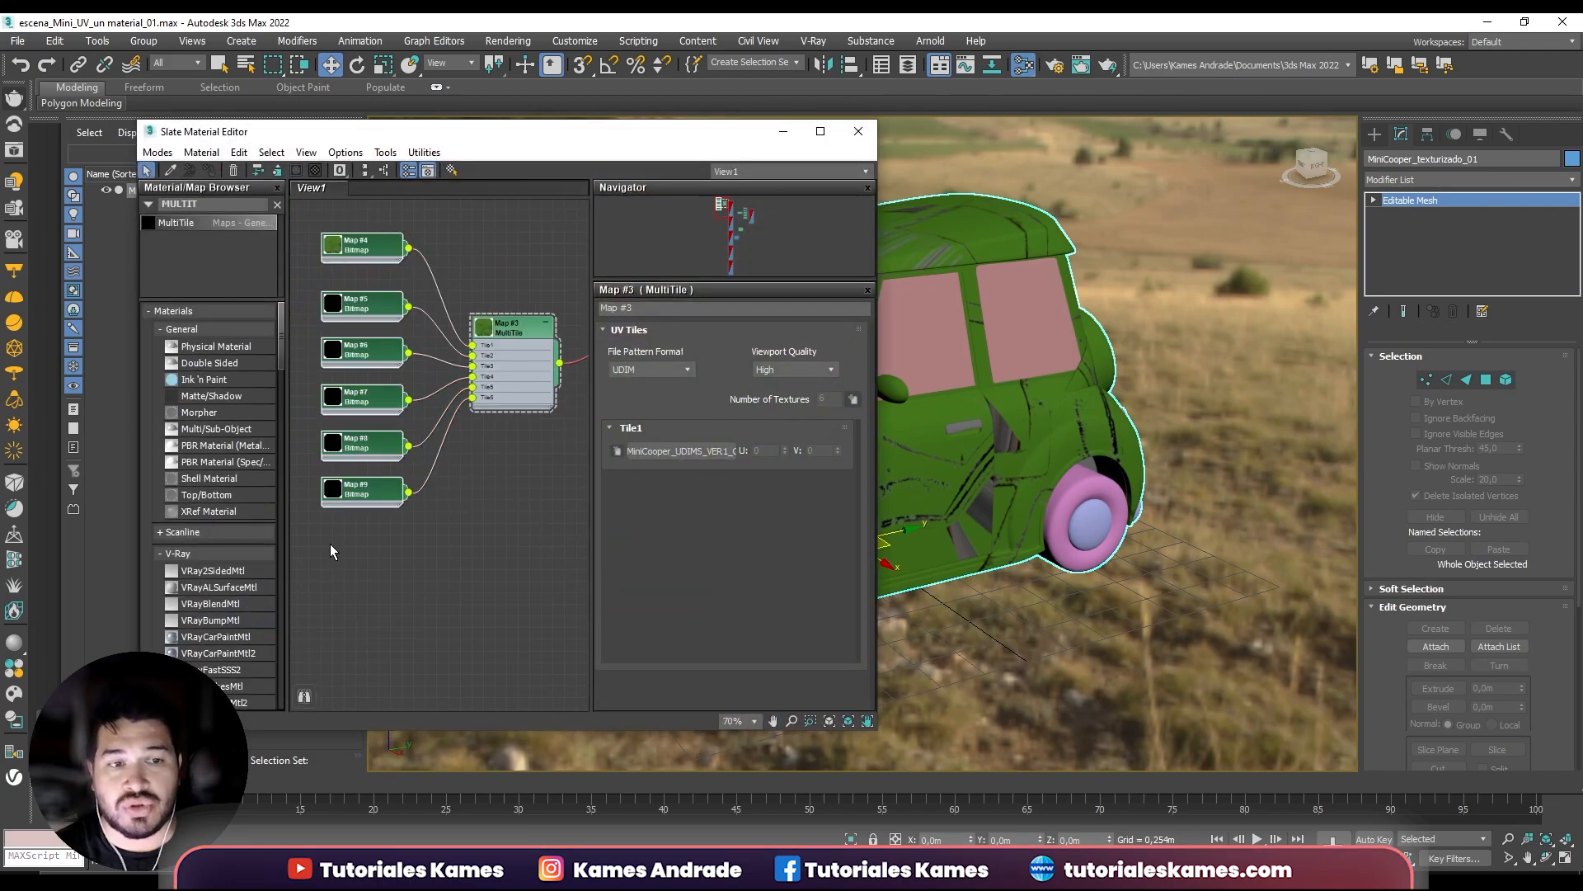
click(507, 332)
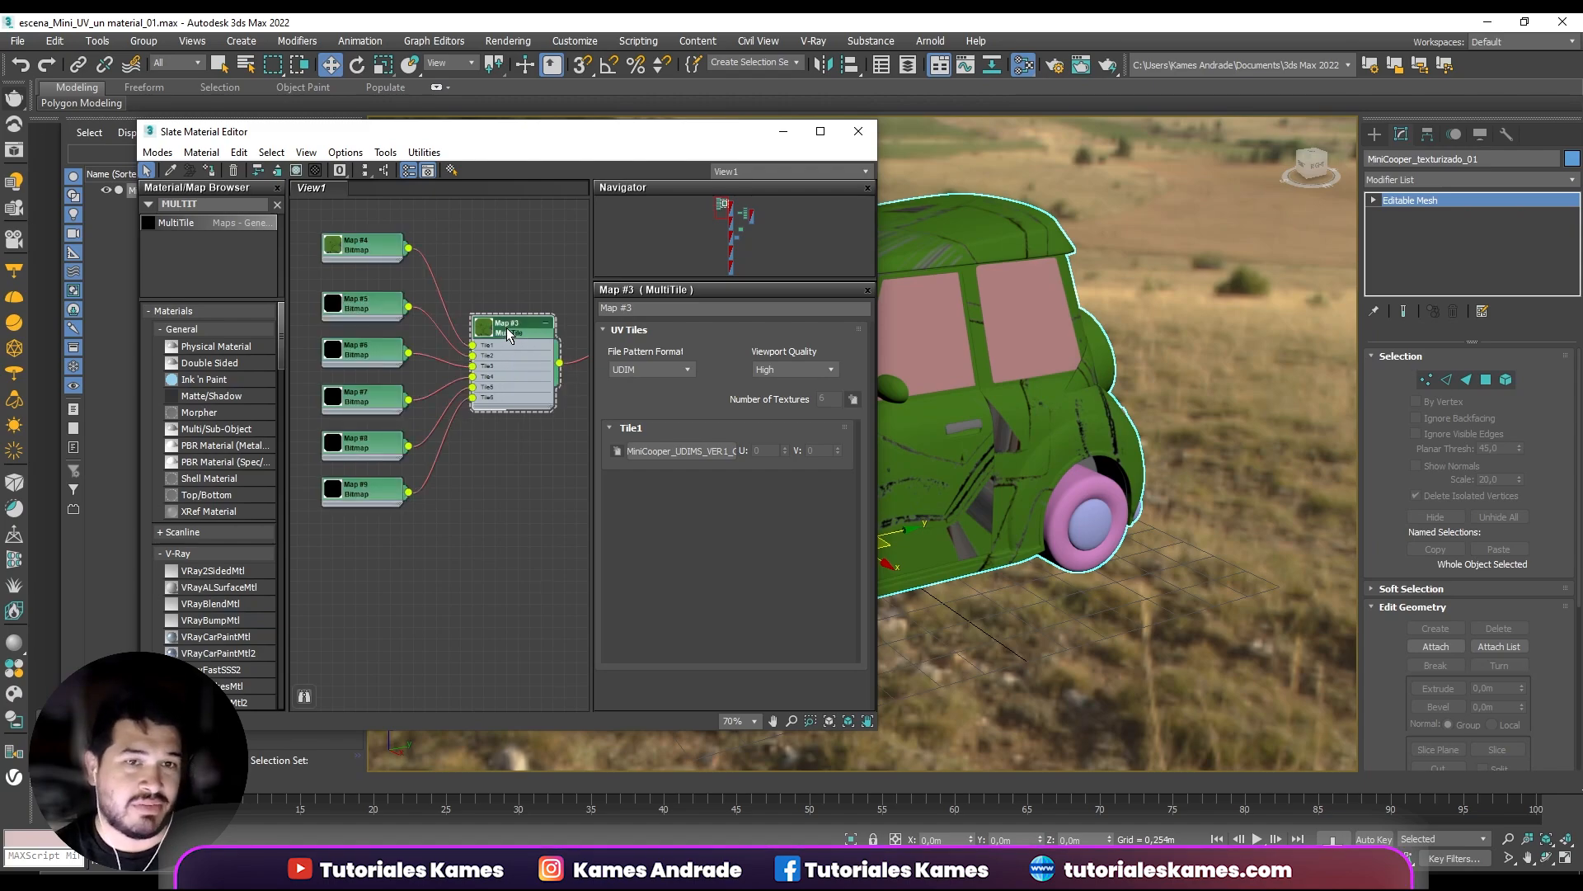
right_click(501, 325)
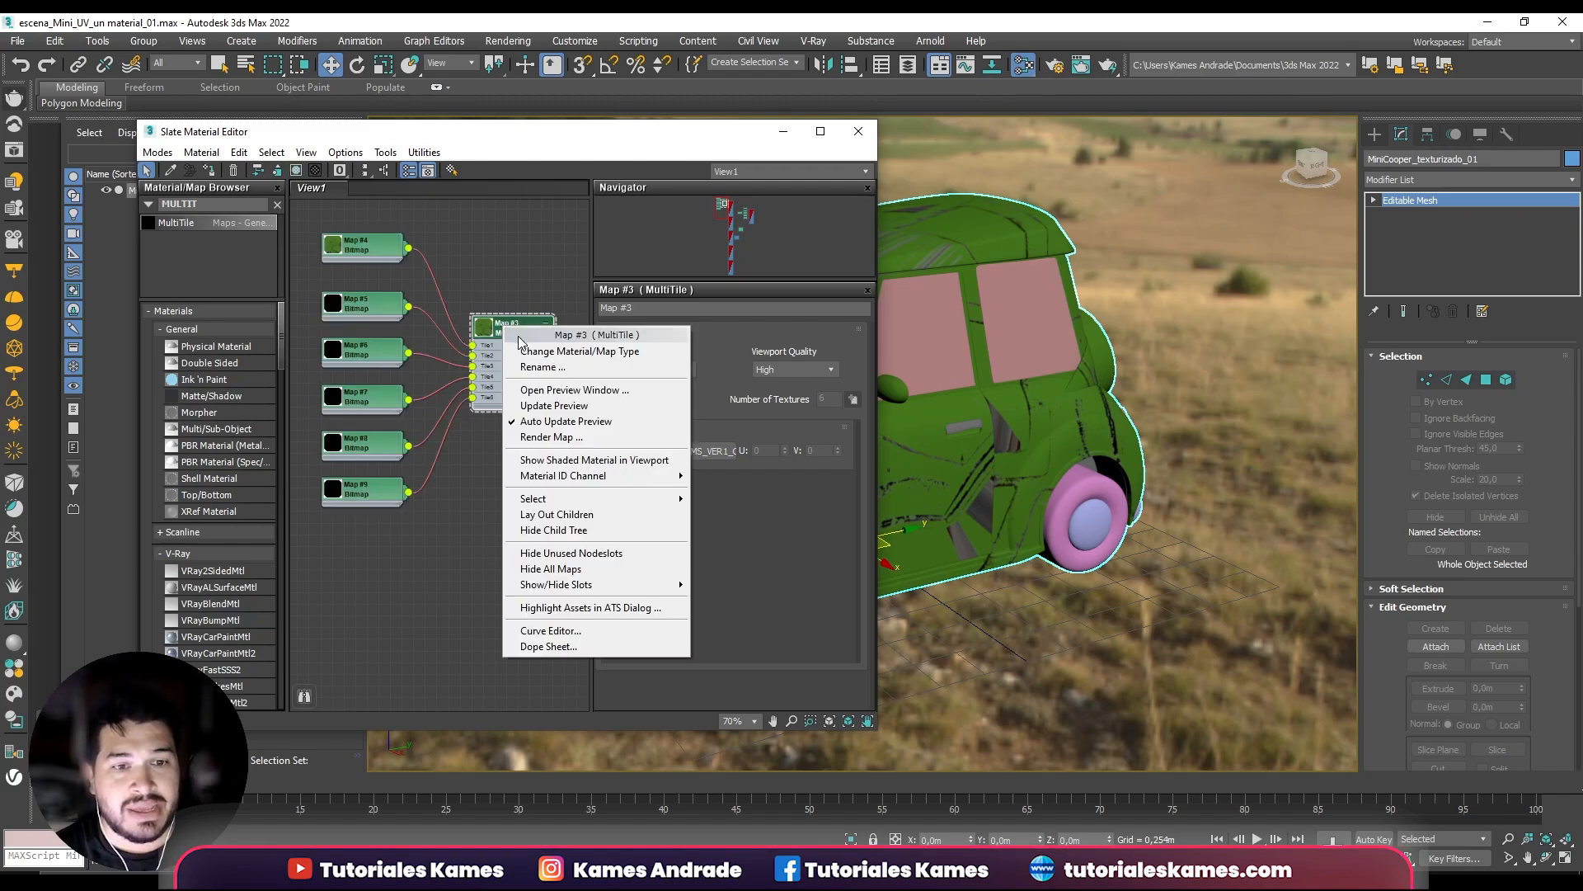
click(556, 539)
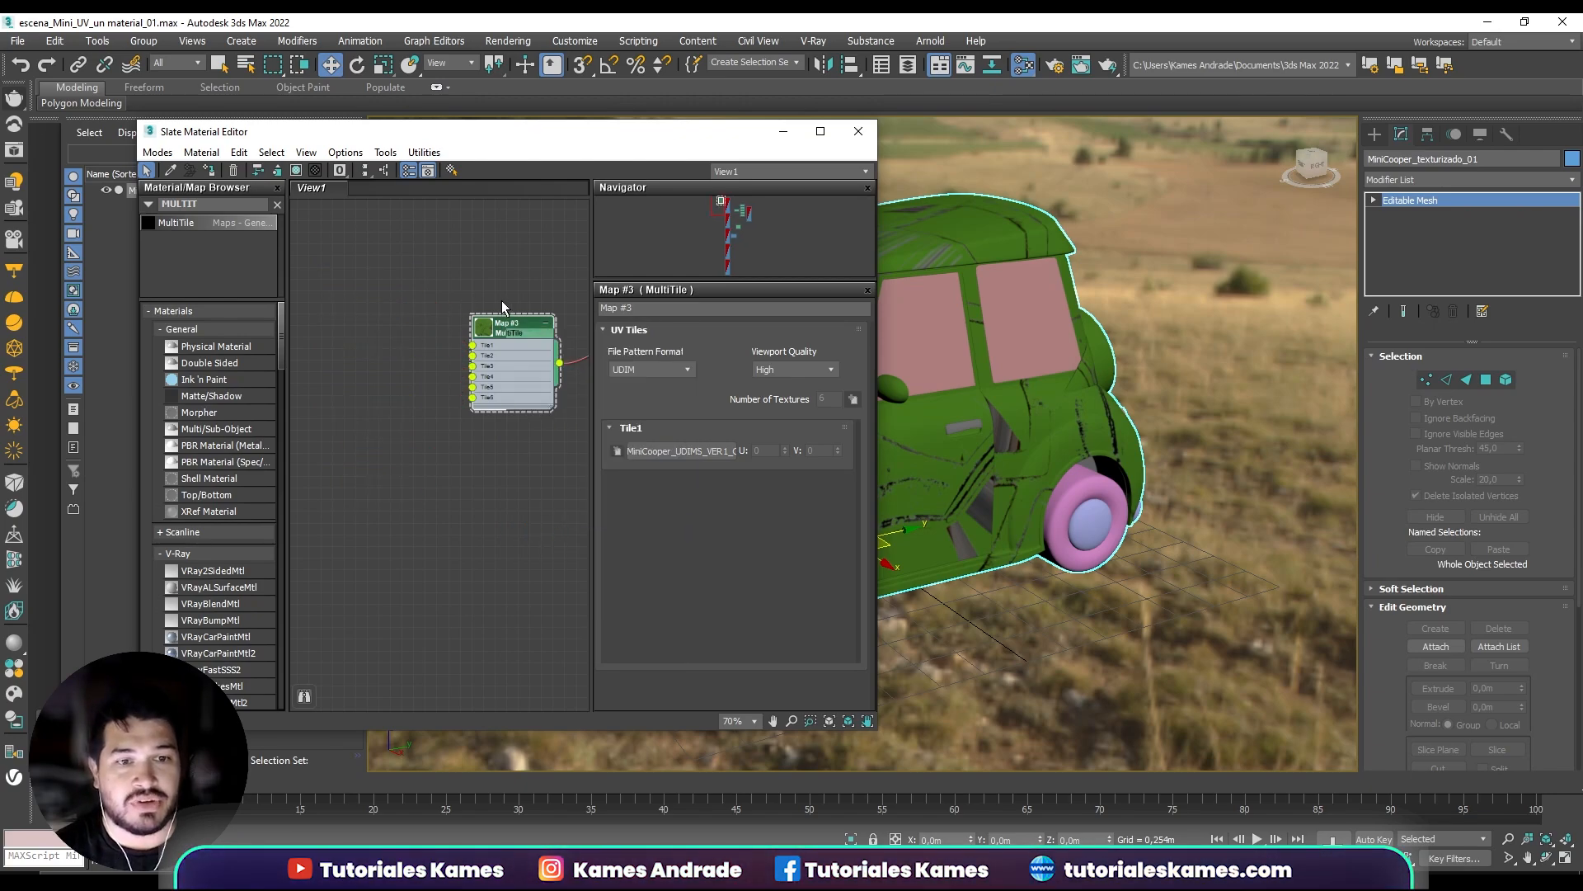
Collapse the Map #3 MultiTile node and move it slightly higher beside the CarPaint material.
middle_drag(501, 305, 367, 282)
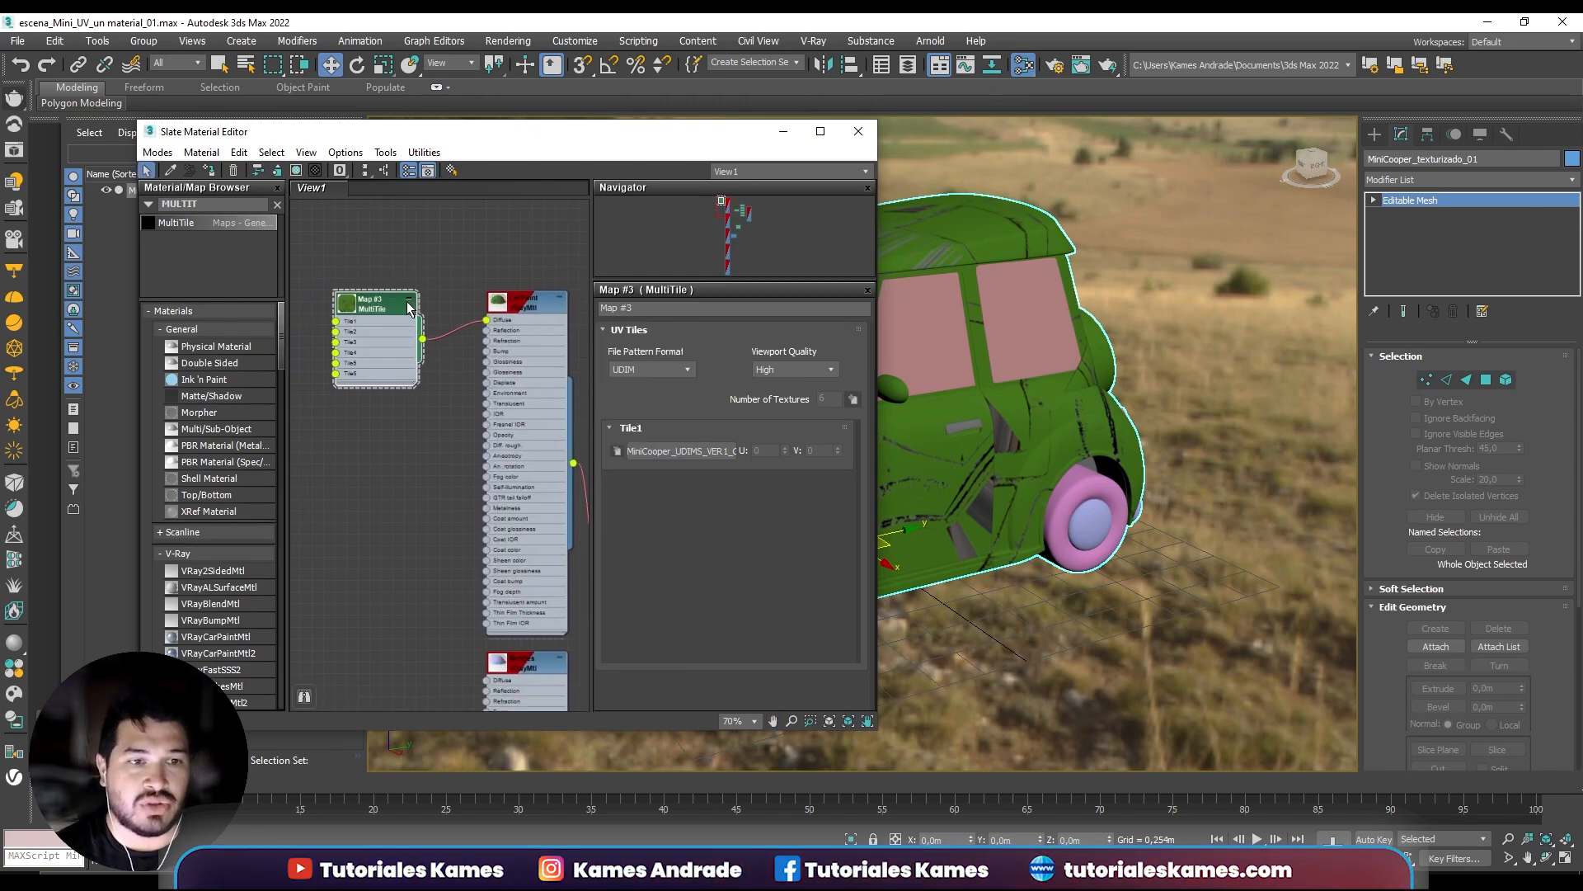
click(410, 300)
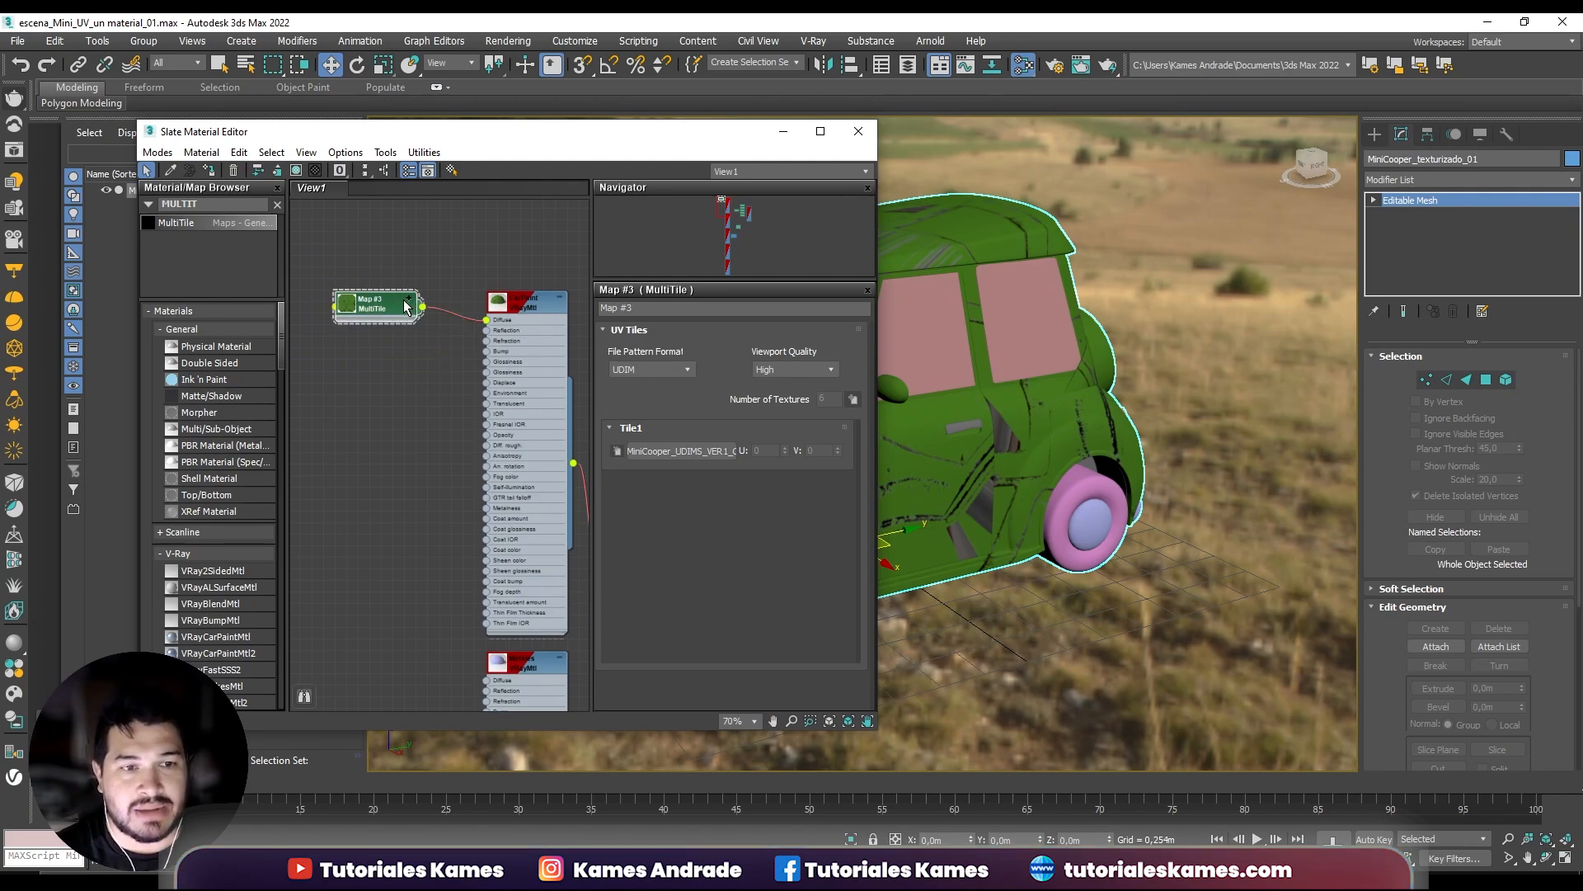
drag(403, 315, 394, 283)
middle_drag(382, 407, 417, 395)
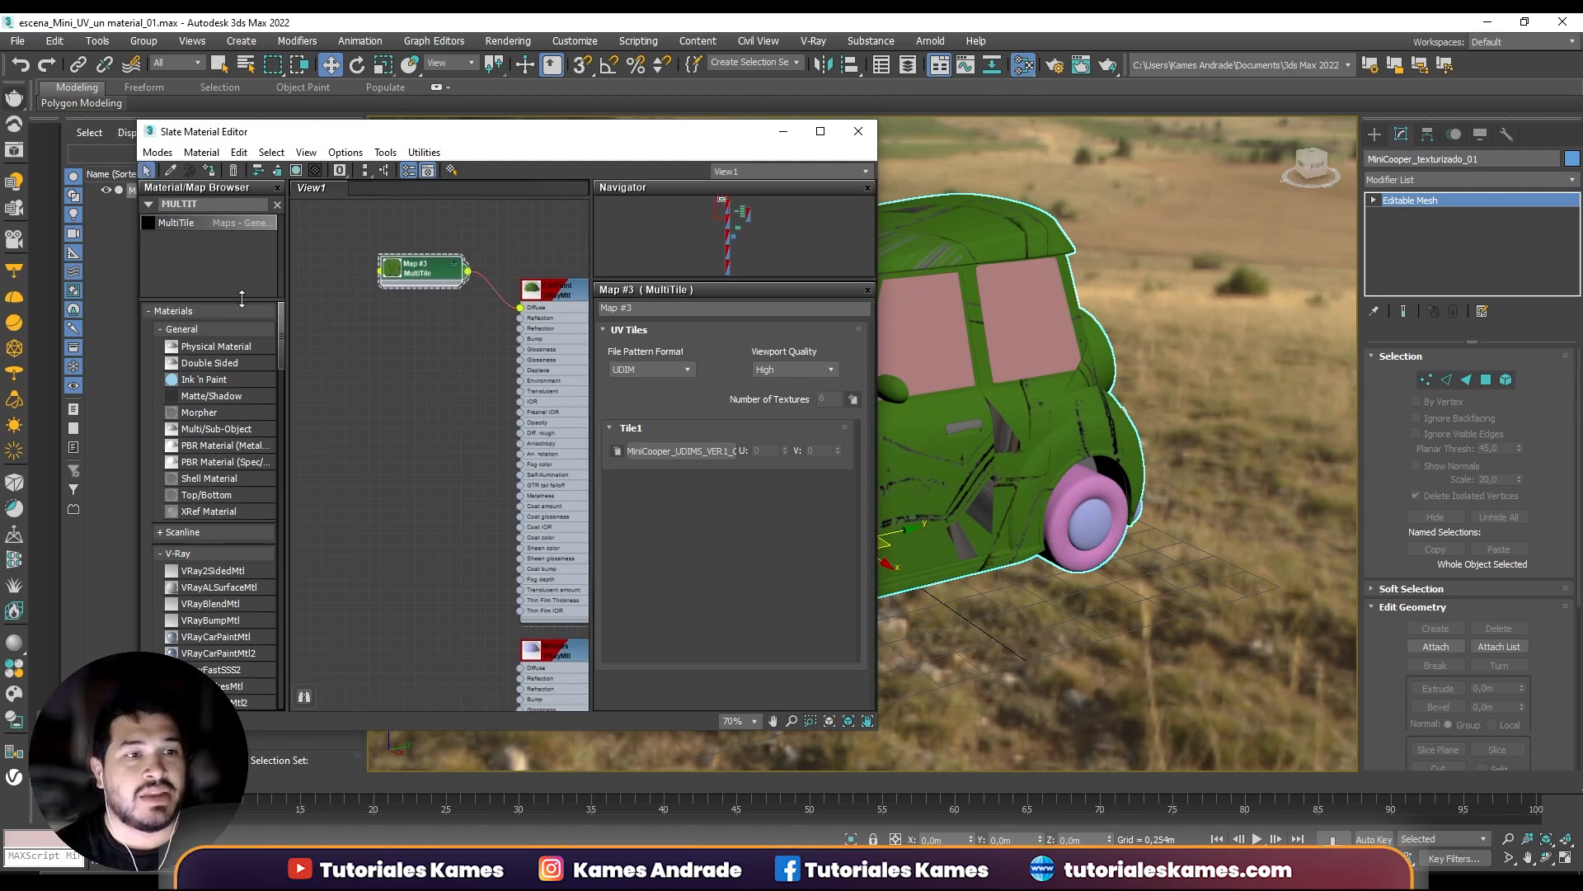
Add a MultiTile map connected to the CarPaint material's Reflection input and set its file pattern format to UDIM.
drag(176, 221, 526, 319)
mouse_move(377, 330)
mouse_down()
mouse_move(407, 339)
mouse_move(389, 337)
mouse_up()
click(642, 371)
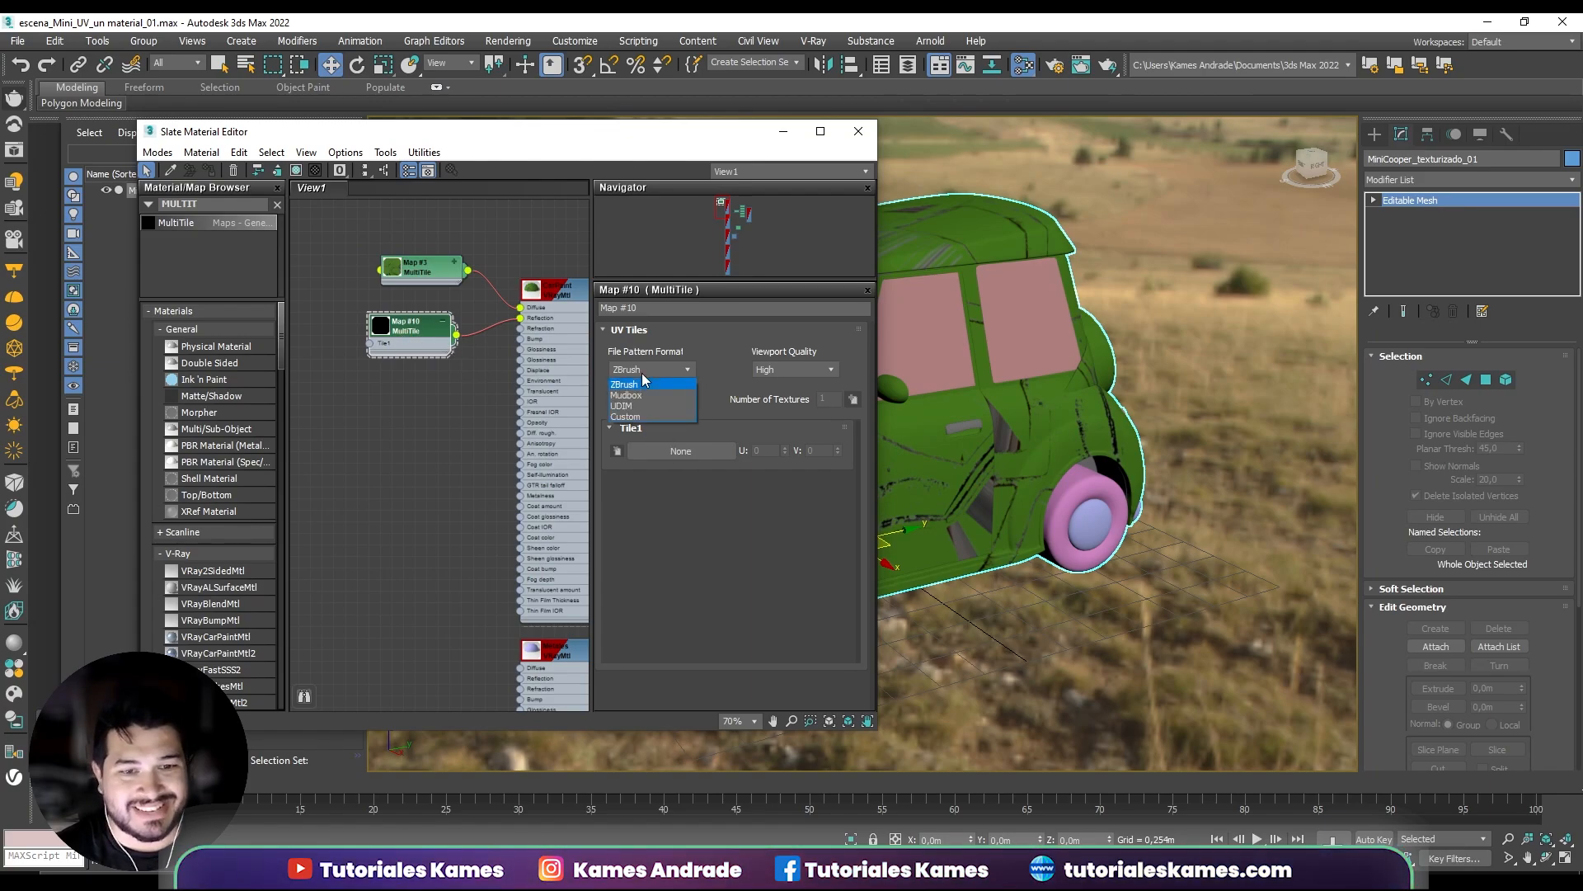
click(640, 405)
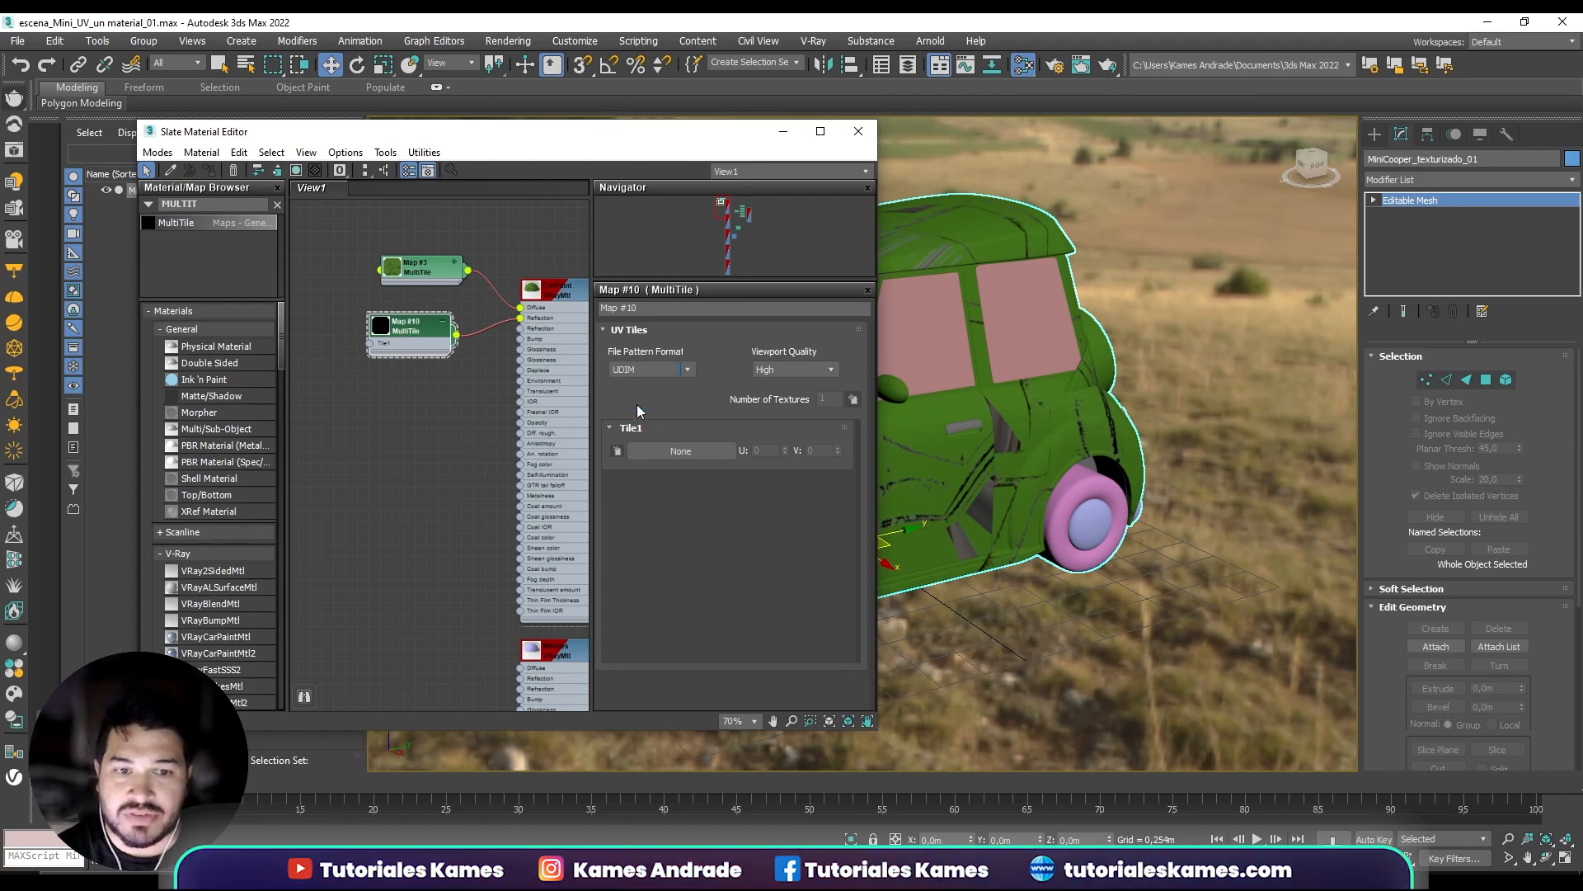
Load MiniCooper_UDIMS_VER1_CarPaint_Reflection.1001.jpg into Tile1 of the reflection MultiTile map.
click(660, 449)
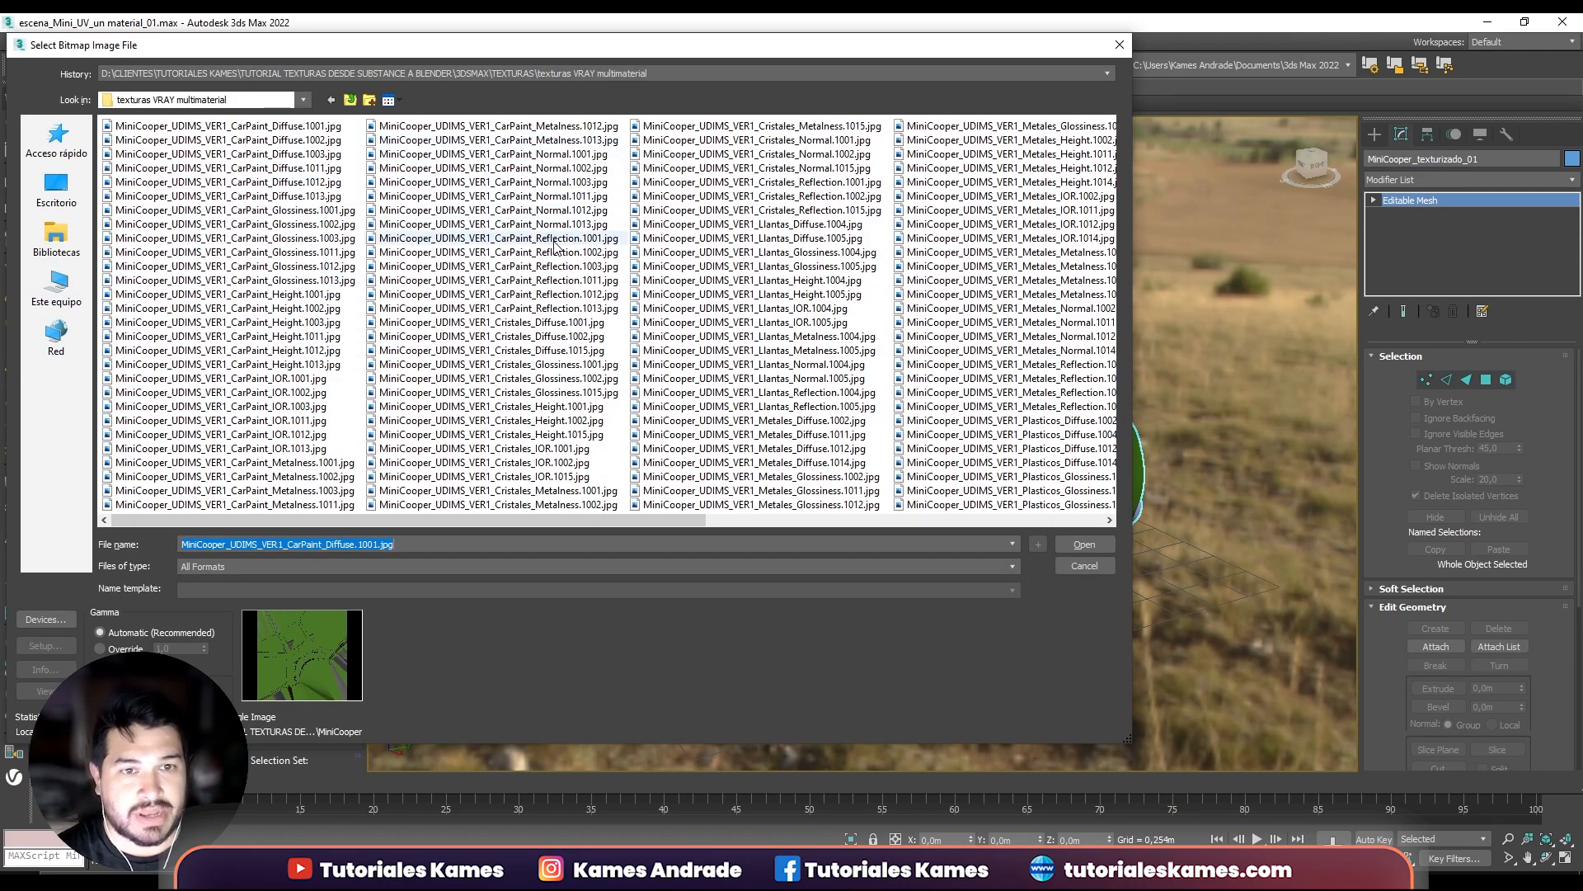
click(528, 238)
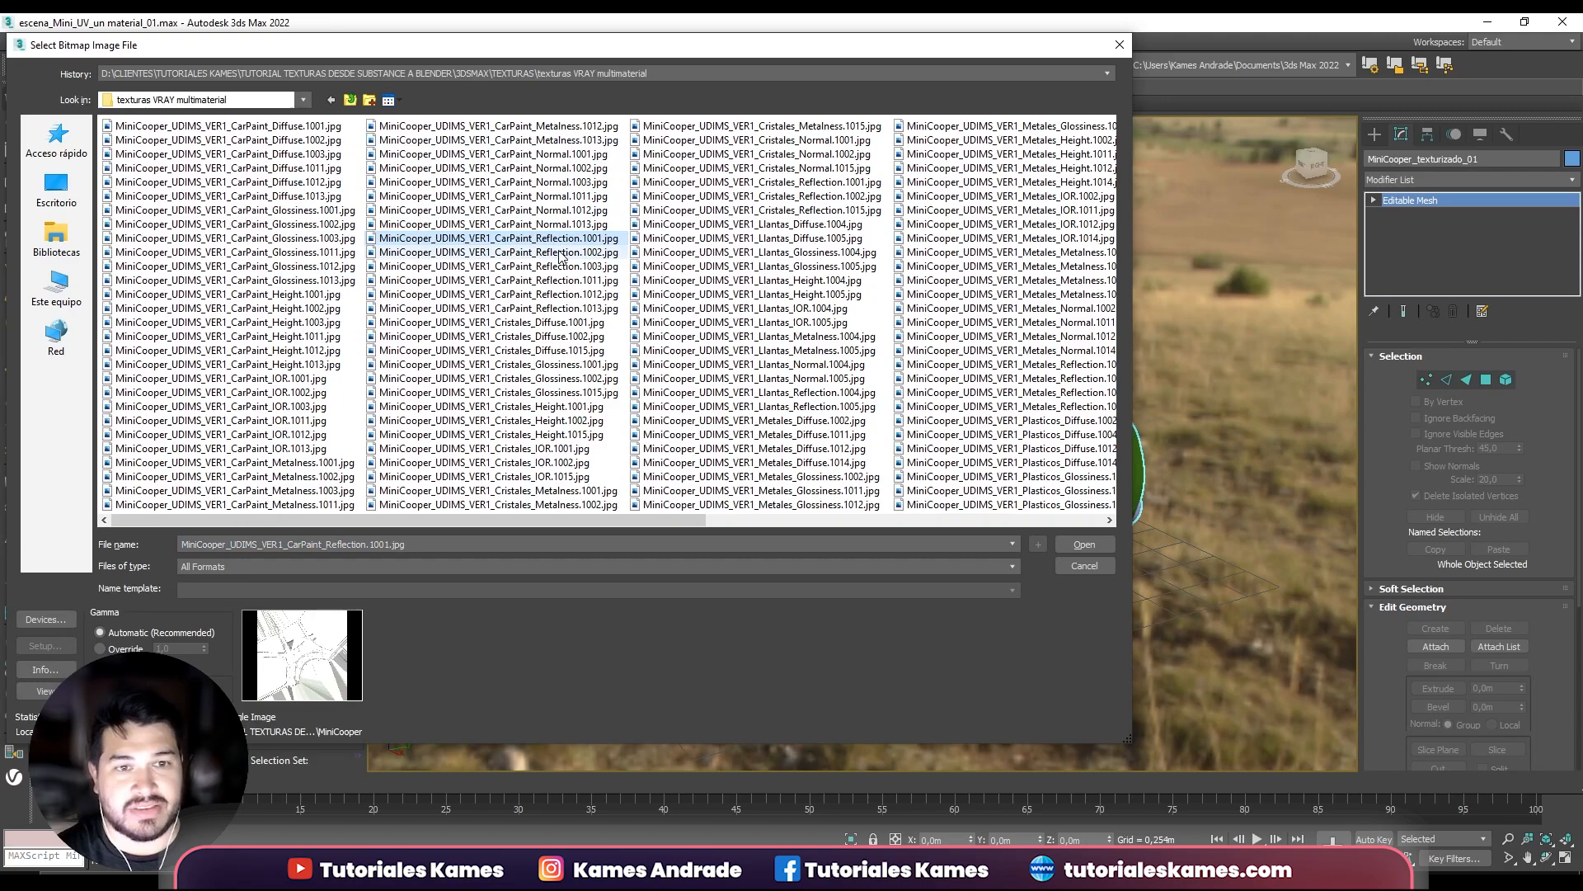
click(1084, 545)
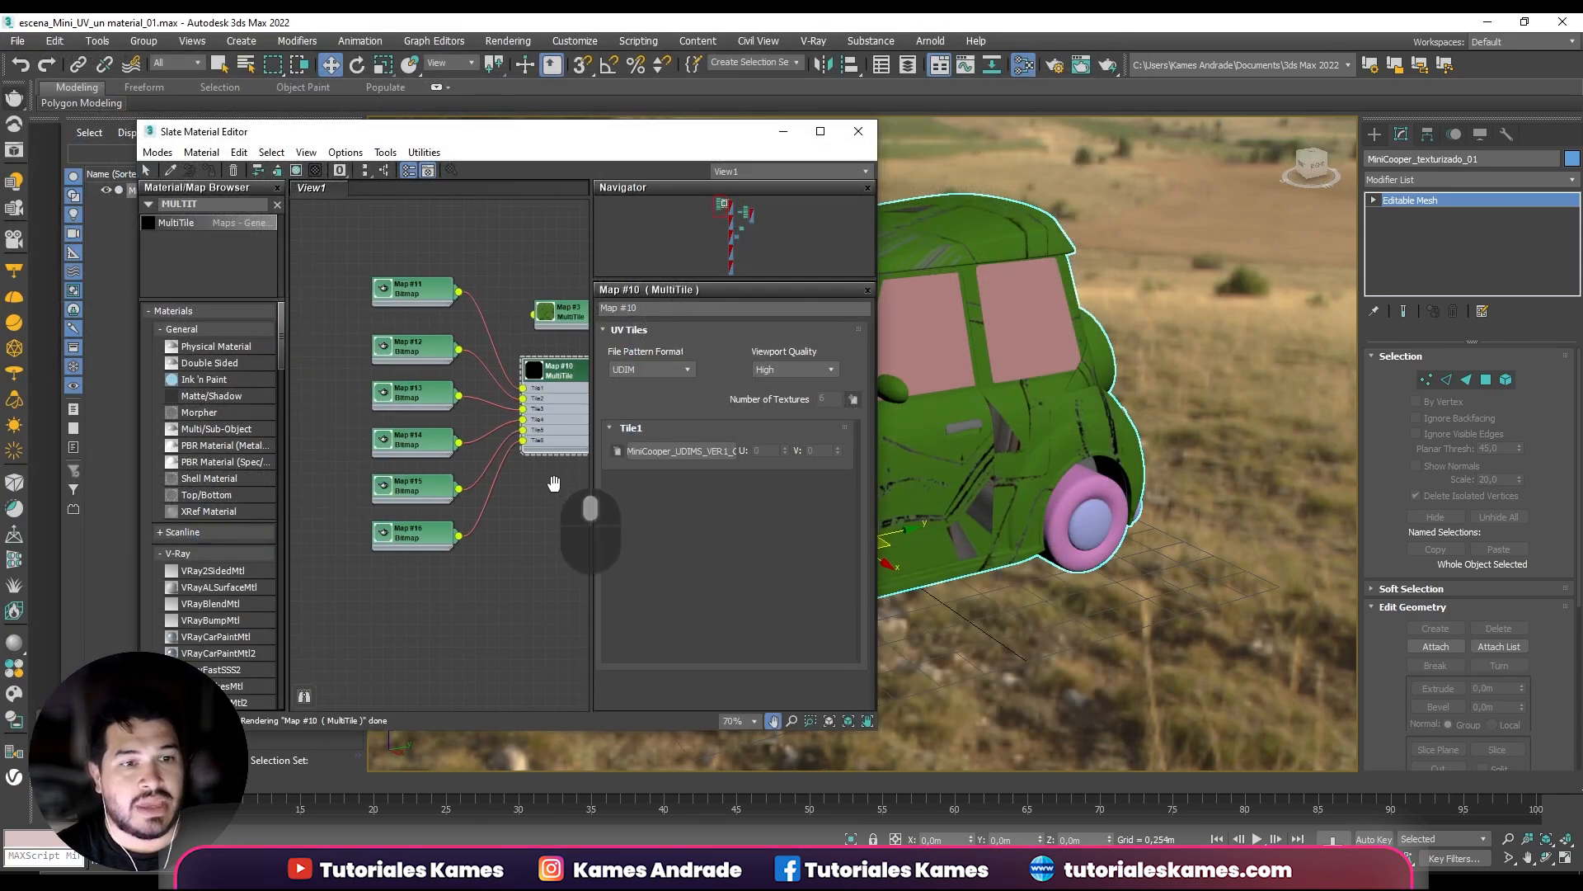
Hide the child tree of the Map #10 MultiTile, collapse the node, and align it beneath Map #3 beside the CarPaint material.
middle_drag(506, 531, 434, 516)
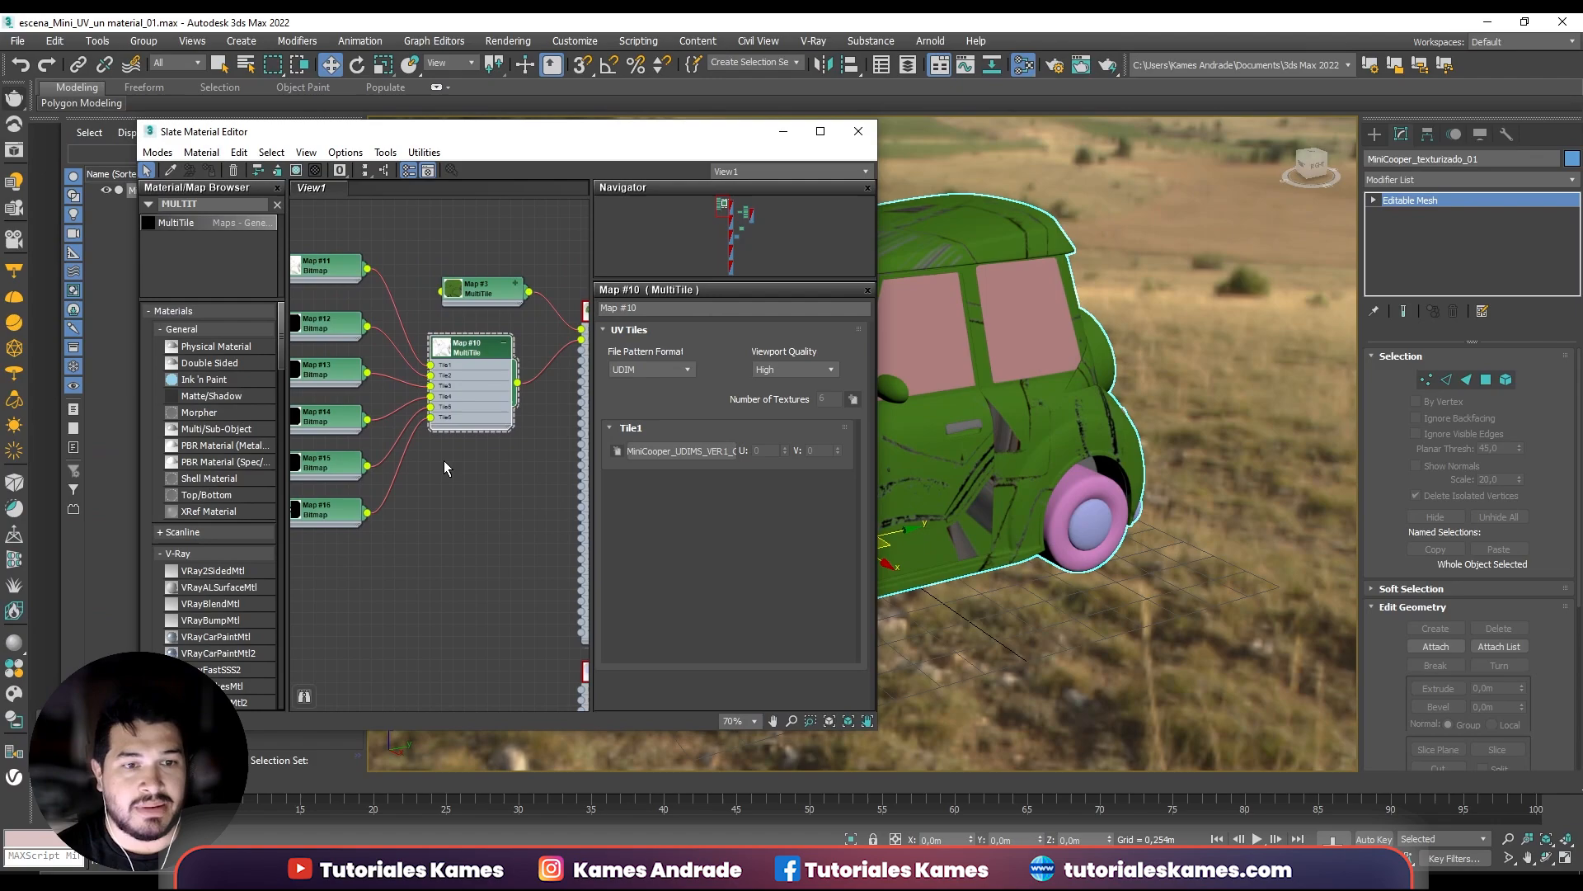
right_click(460, 351)
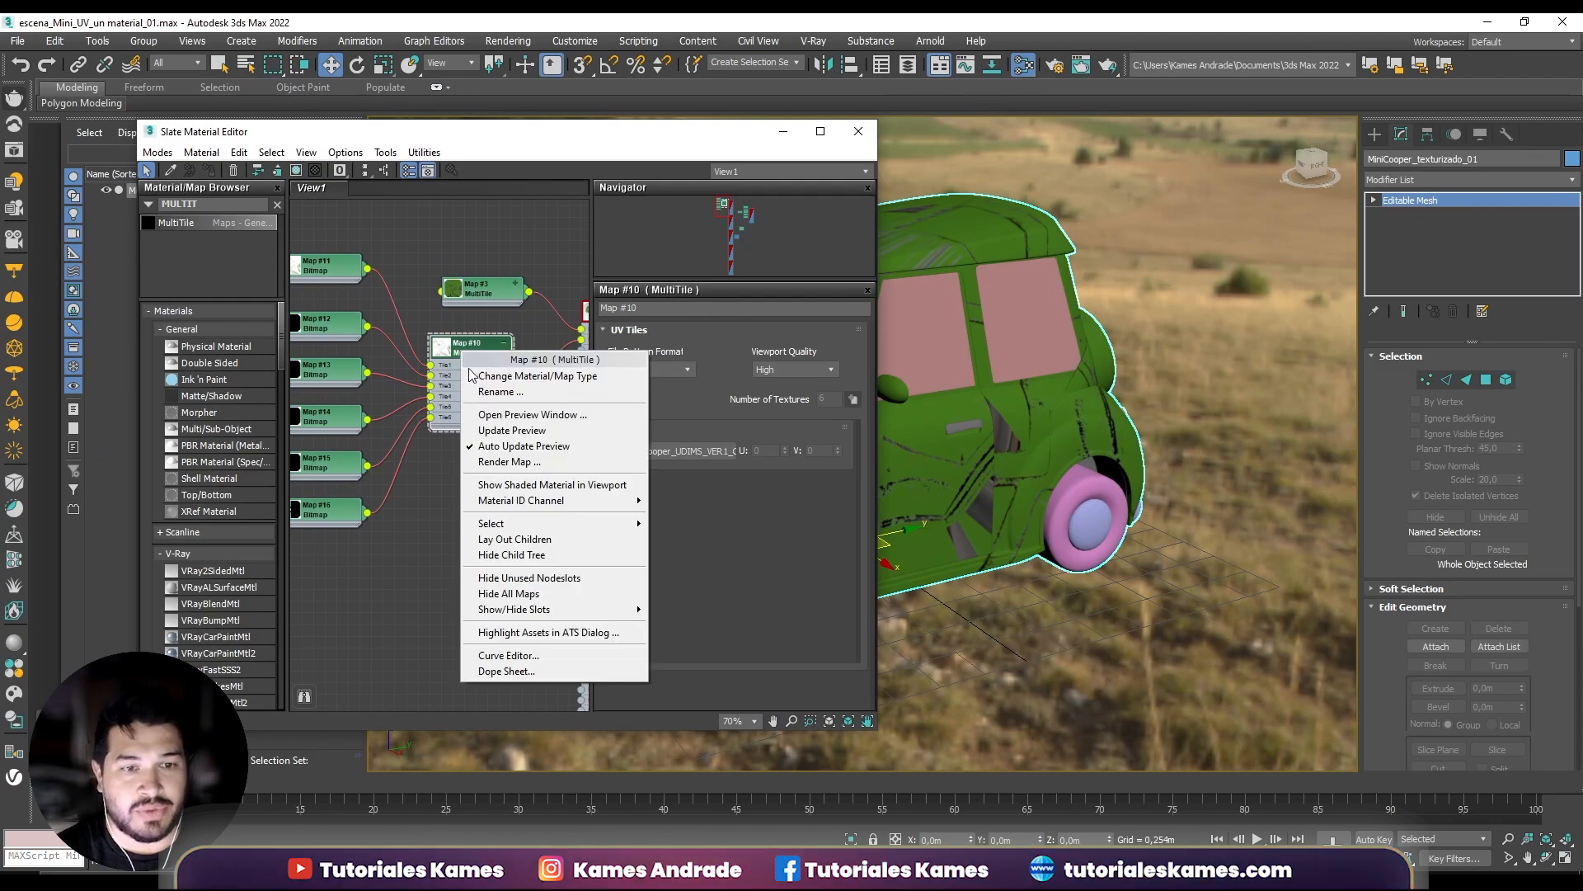
click(499, 554)
click(504, 343)
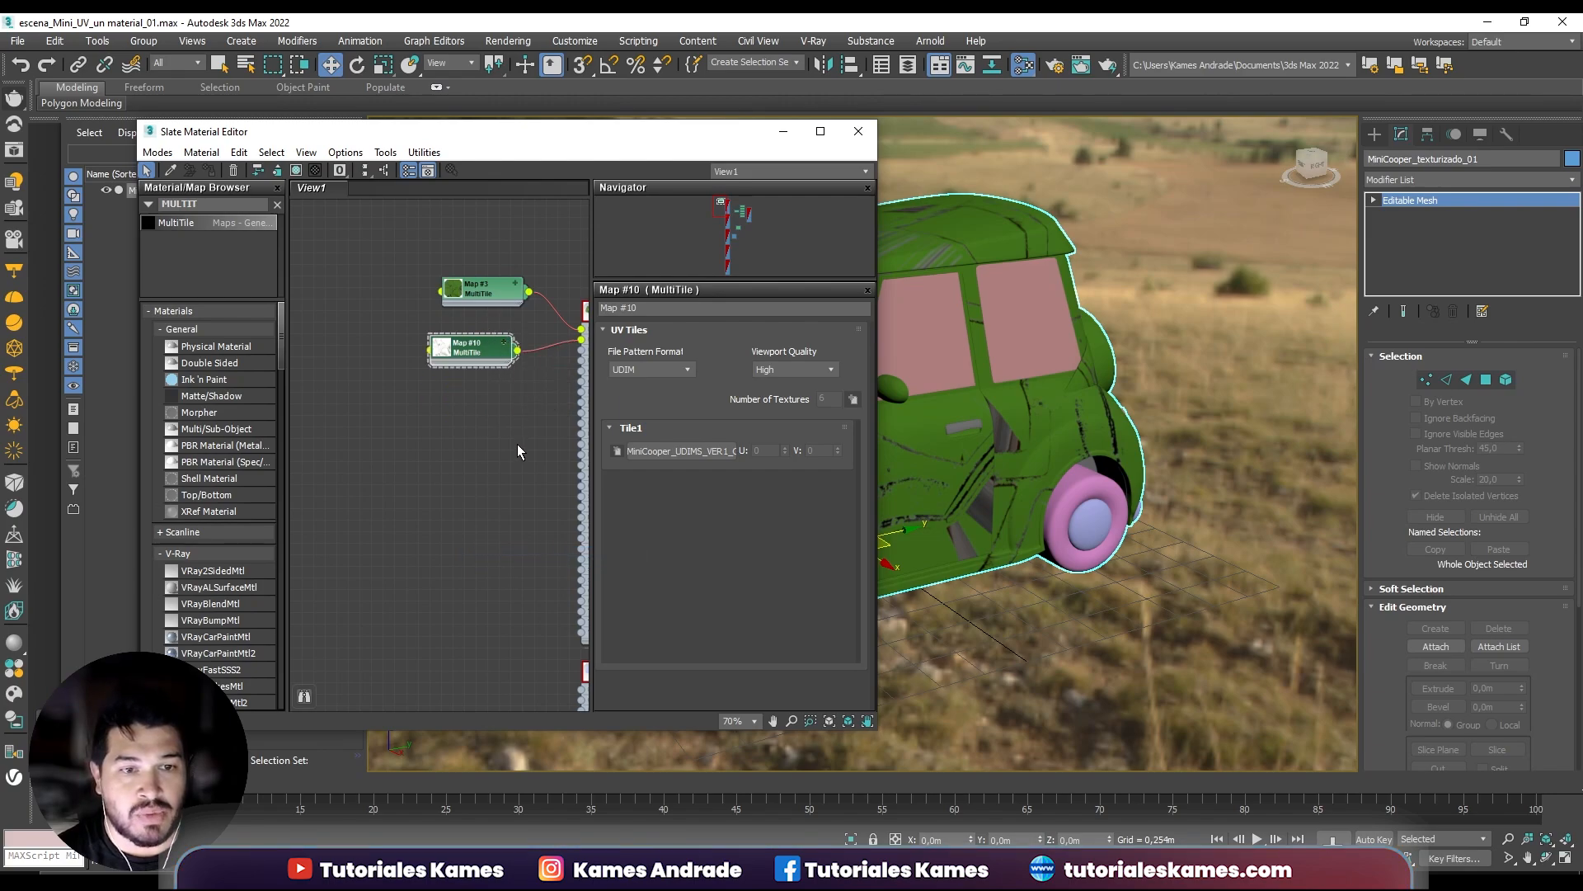
middle_drag(511, 365, 424, 365)
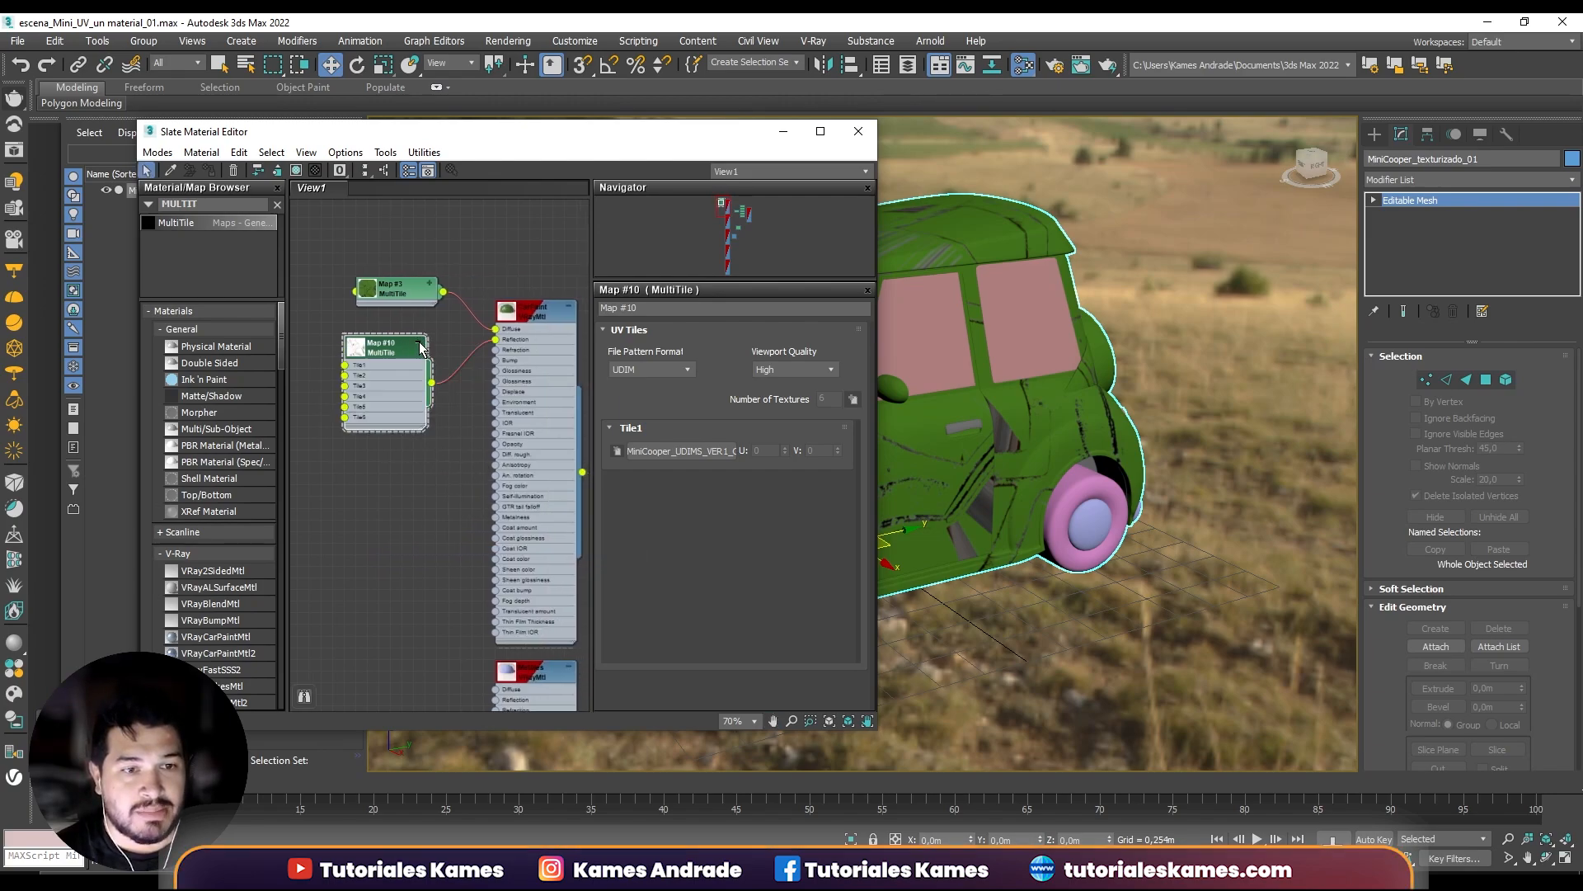
drag(398, 344, 414, 338)
middle_drag(418, 398, 442, 393)
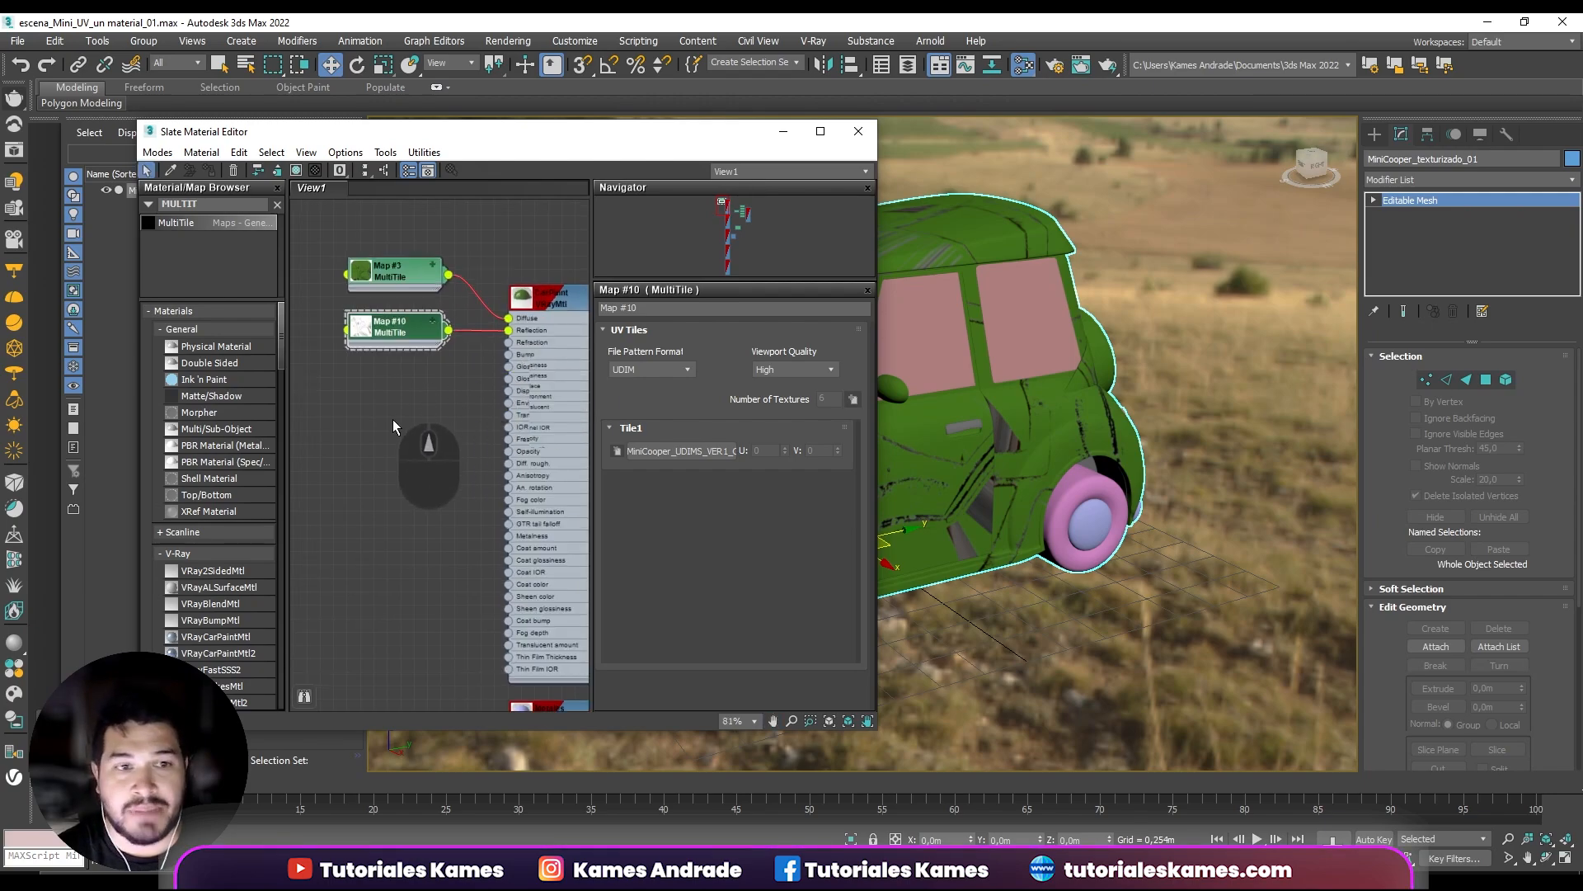
scroll(393, 419, up, 2)
drag(425, 320, 424, 349)
Add another MultiTile map below Map #10 and shift it away from the CarPaint material to leave room for a node between.
middle_drag(462, 433, 450, 346)
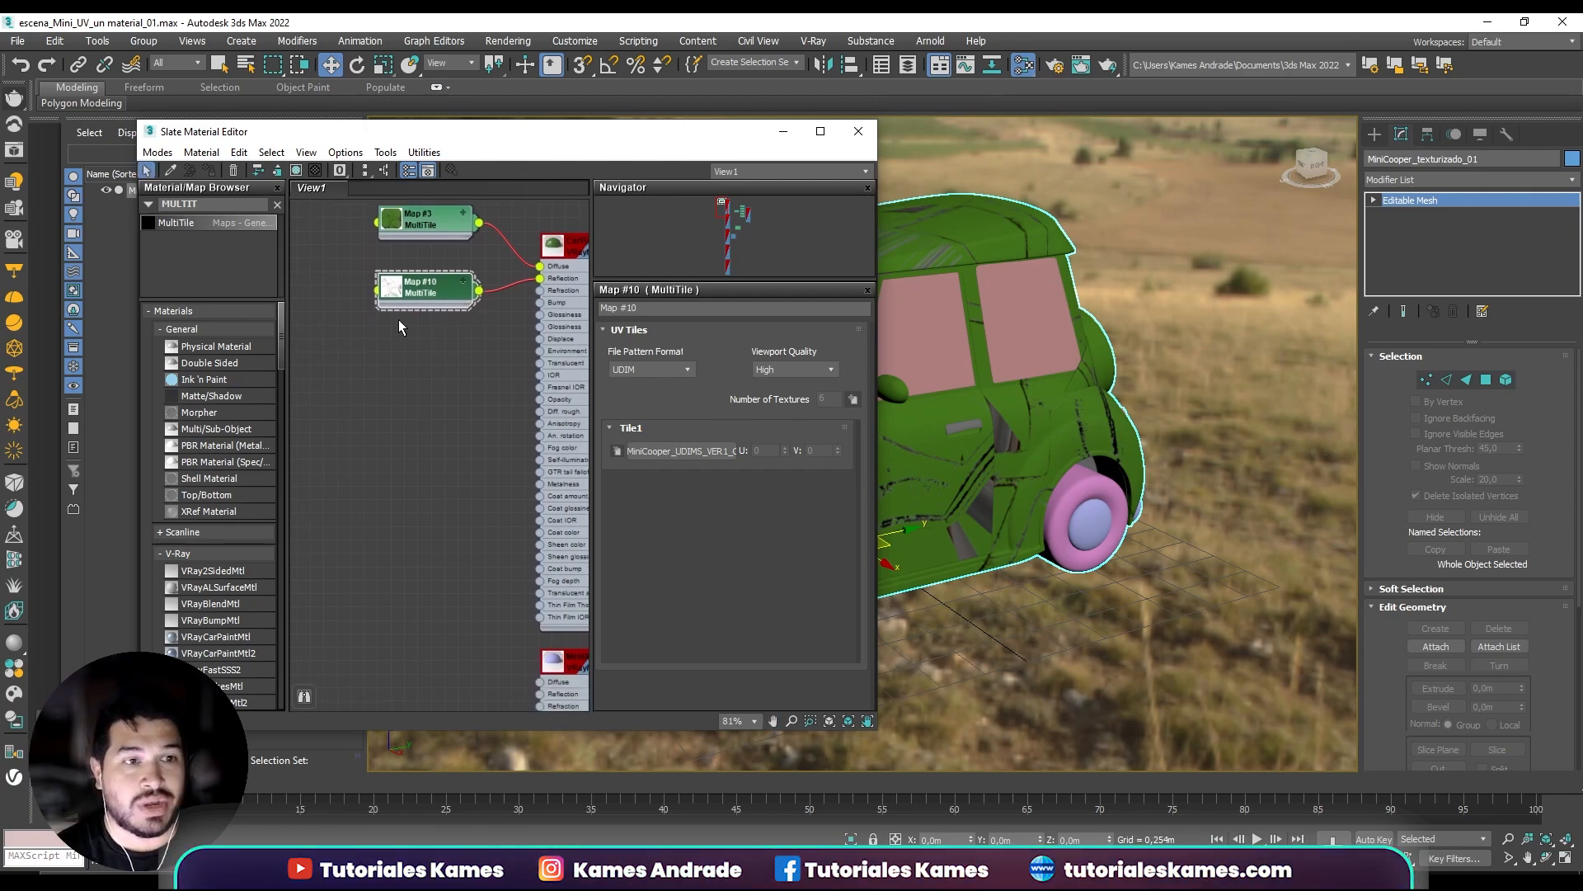
drag(177, 220, 371, 358)
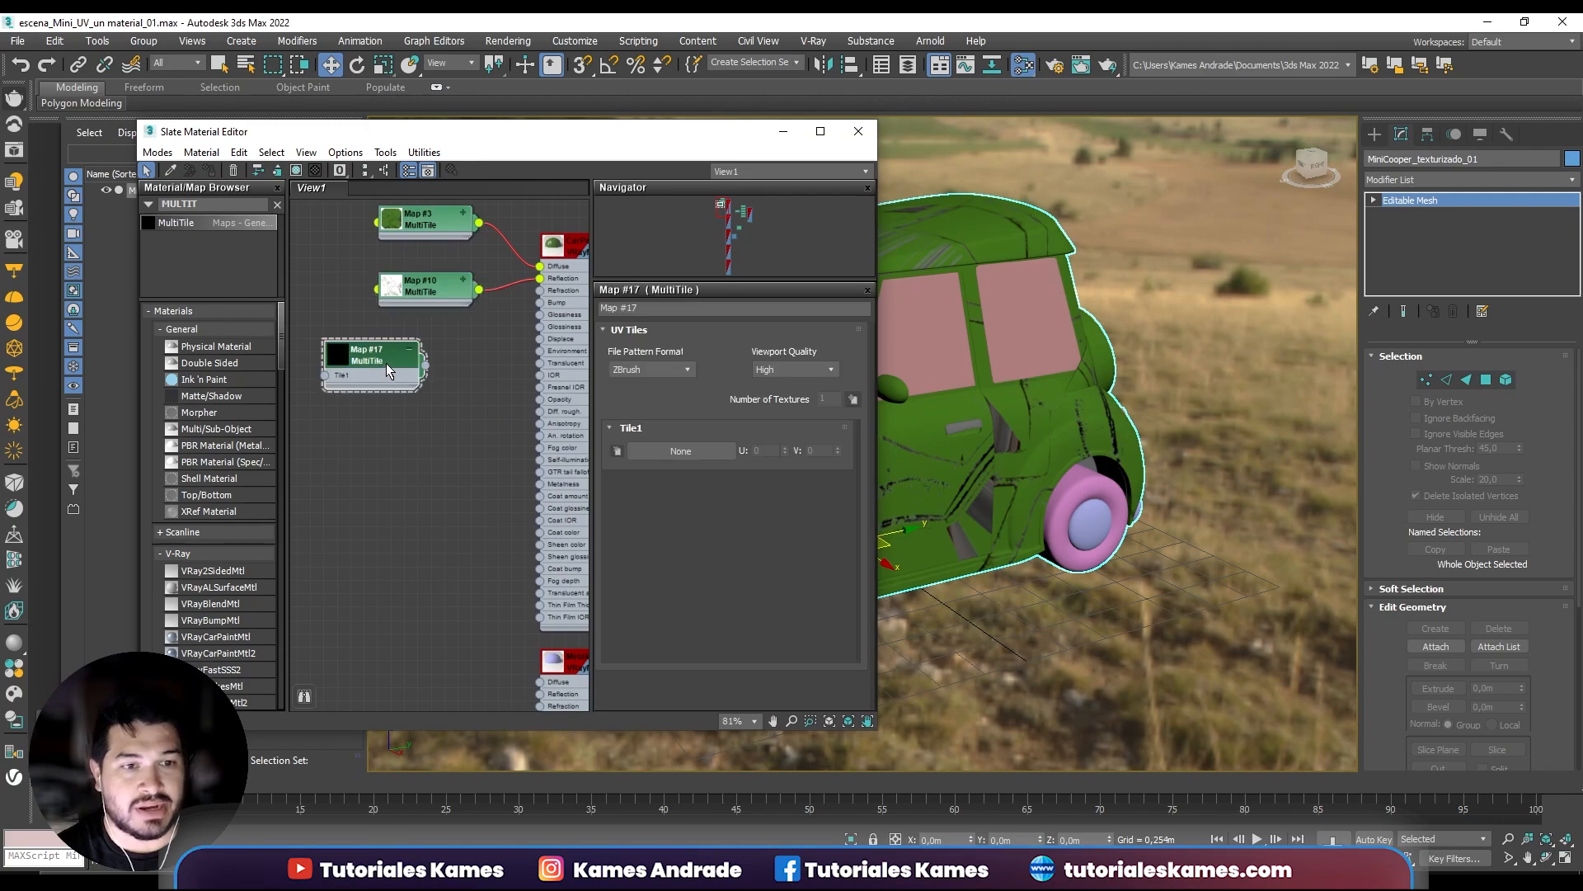
middle_drag(387, 442, 421, 430)
drag(380, 345, 342, 344)
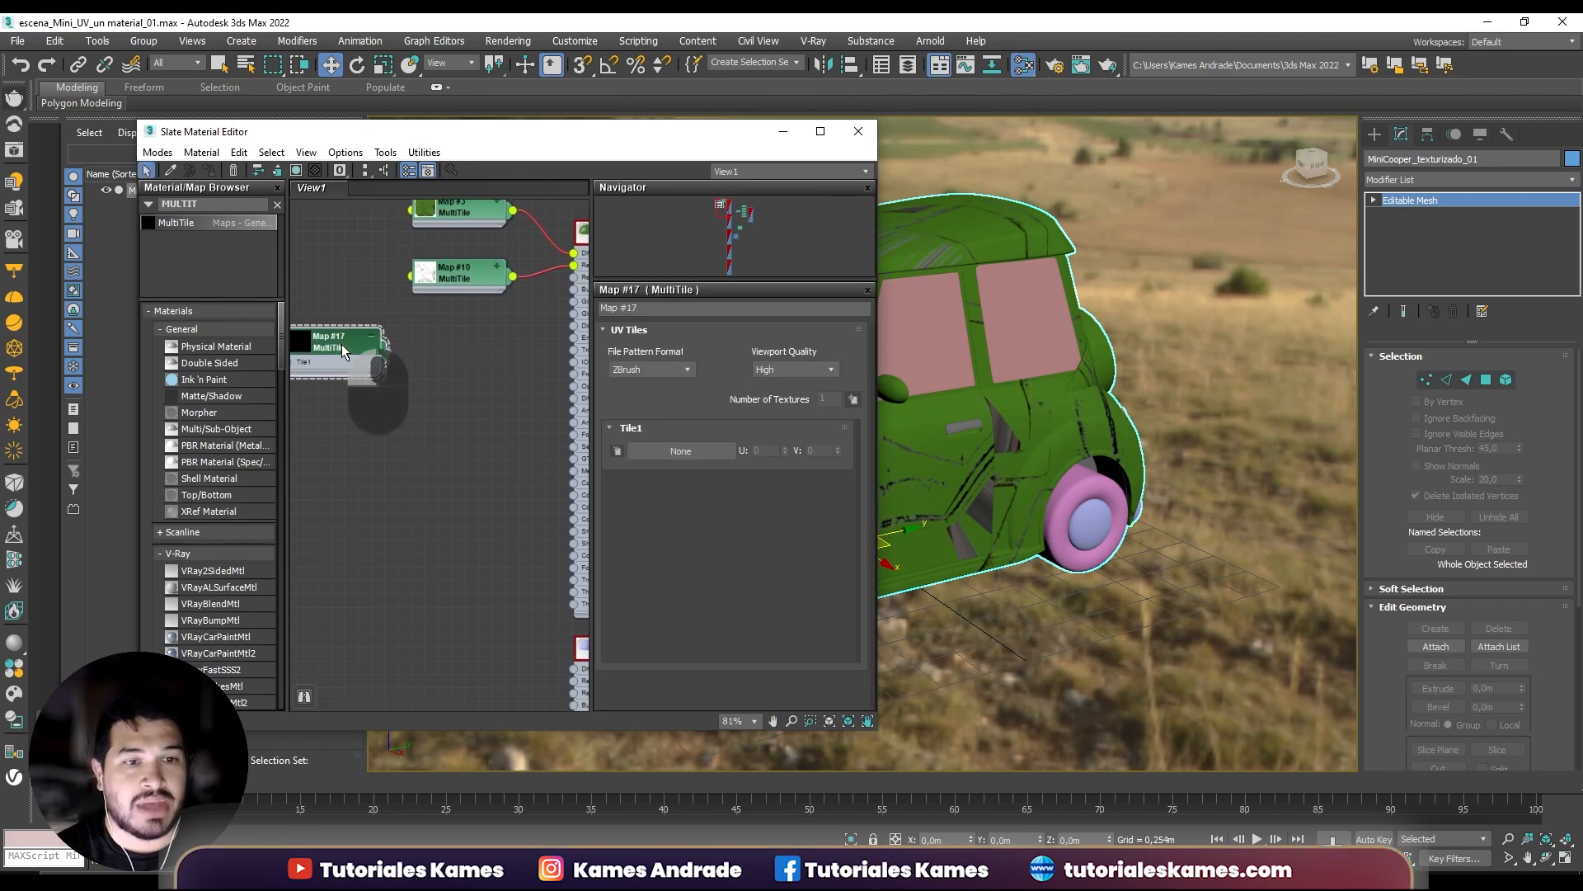
middle_drag(443, 369, 452, 370)
Search for NORMAL, add a VRayNormalMap with the Map #17 MultiTile as its Normal map, and connect it to CarPaint's Bump input.
double_click(211, 204)
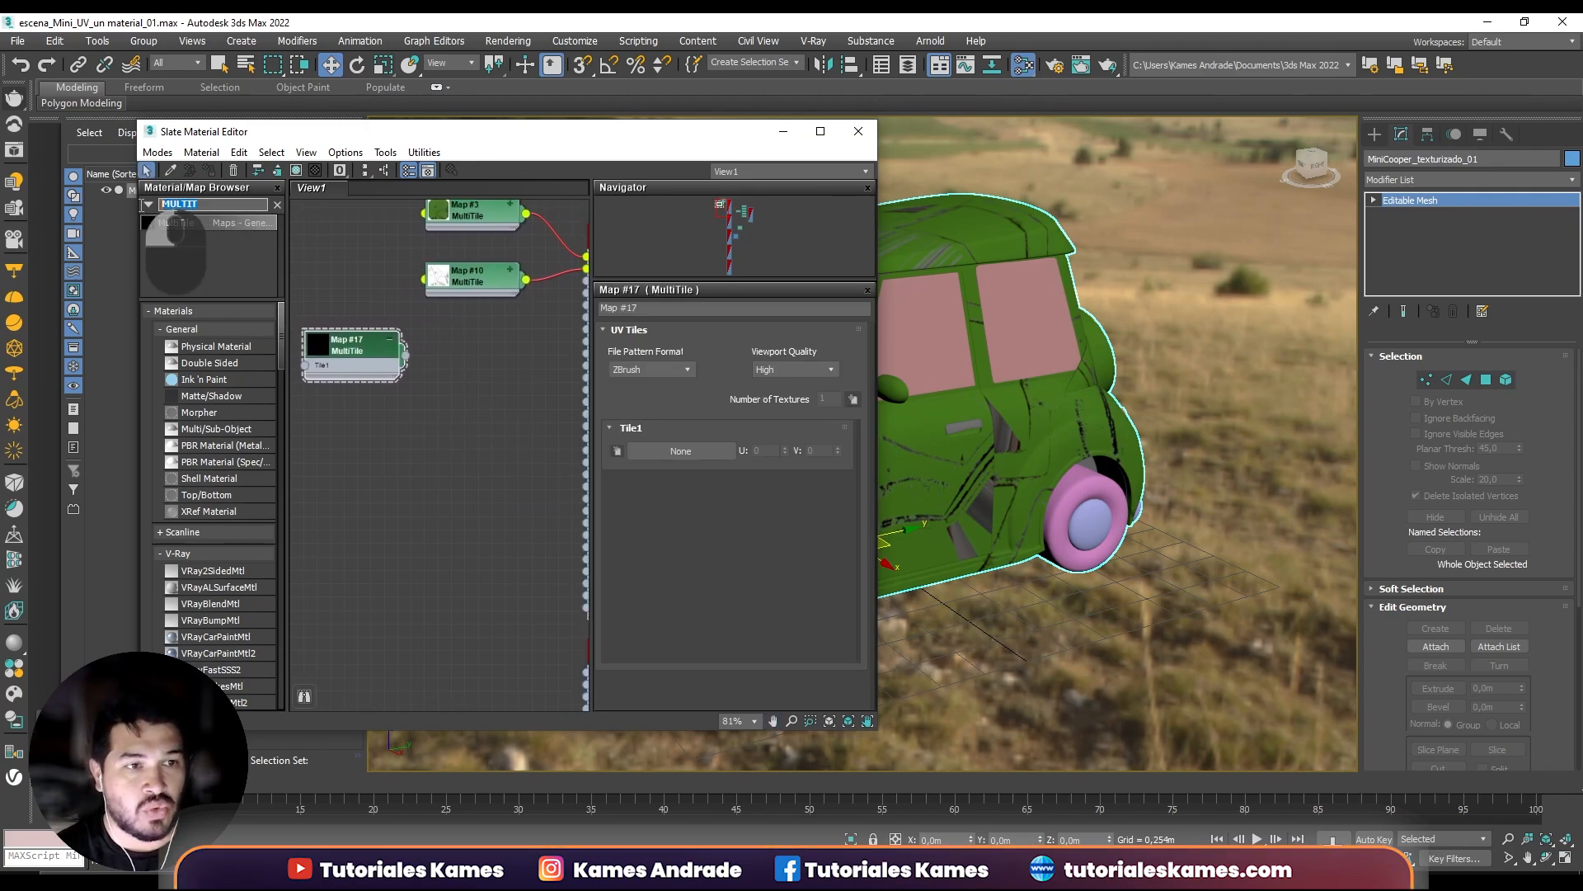
text(NORMAL)
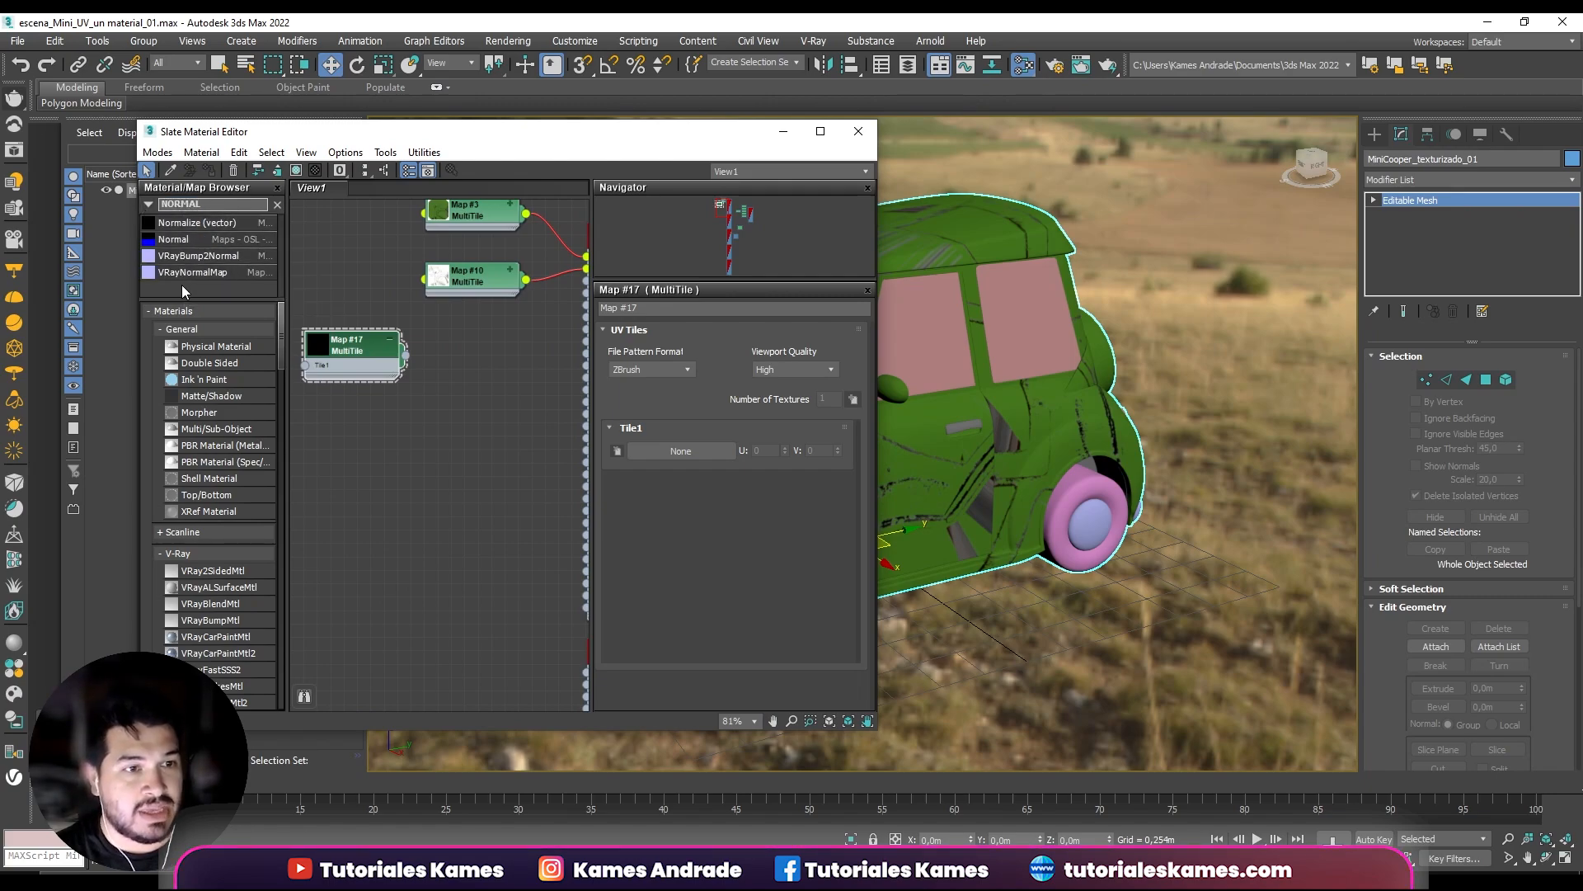
drag(176, 272, 345, 347)
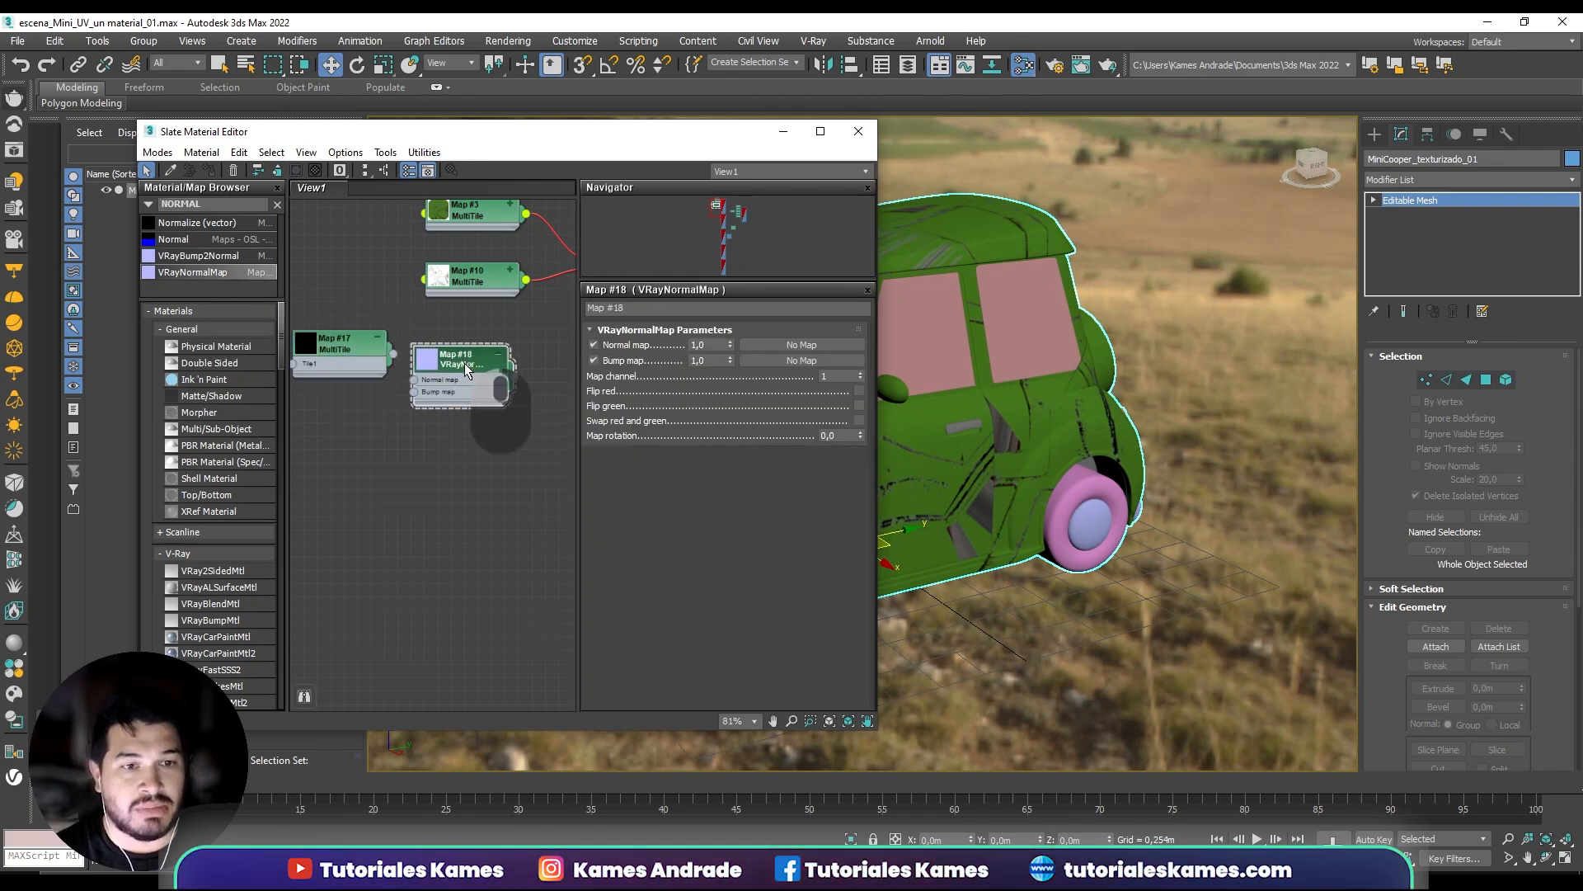
drag(463, 363, 418, 374)
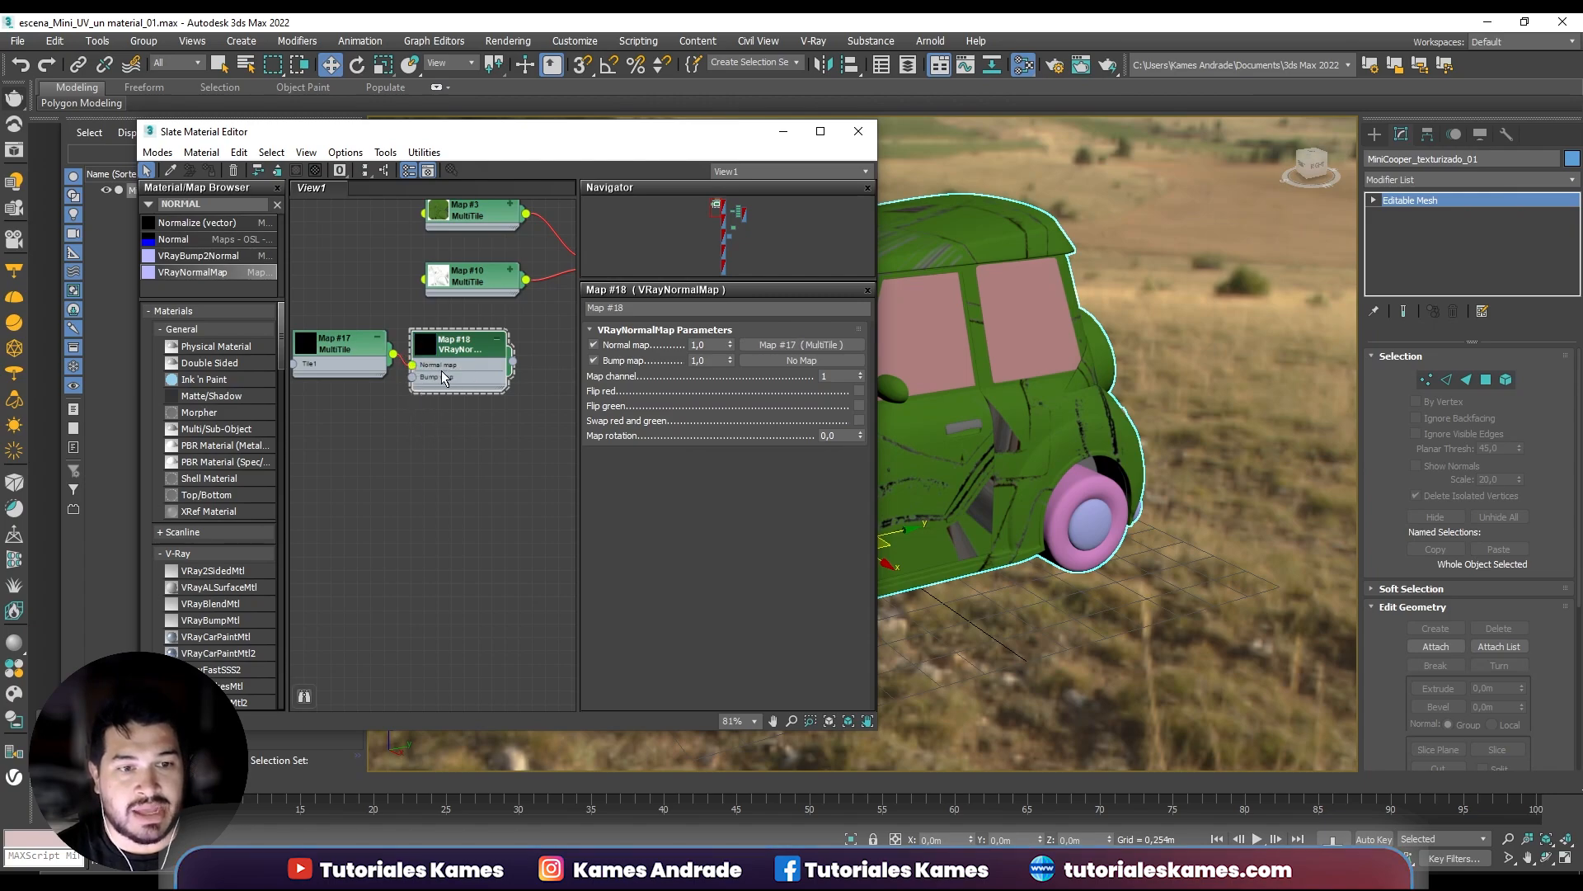
middle_drag(446, 371, 372, 392)
drag(440, 381, 512, 315)
Set the Map #17 MultiTile to UDIM format and load MiniCooper_UDIMS_VER1_CarPaint_Normal.1001.jpg into its Tile1.
middle_drag(385, 467, 516, 468)
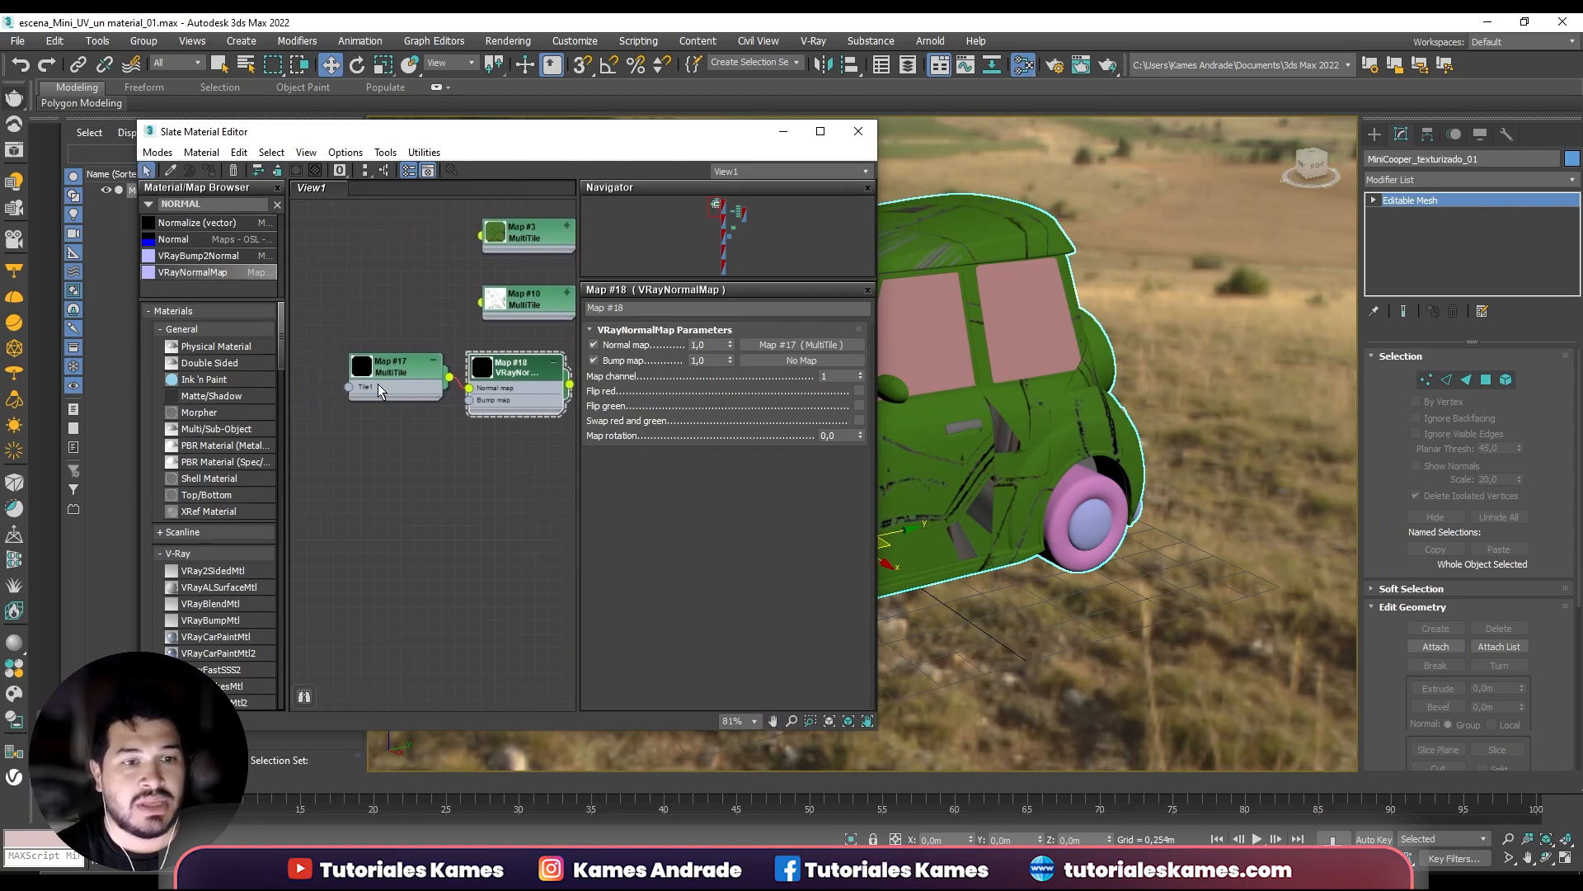
double_click(403, 369)
click(657, 368)
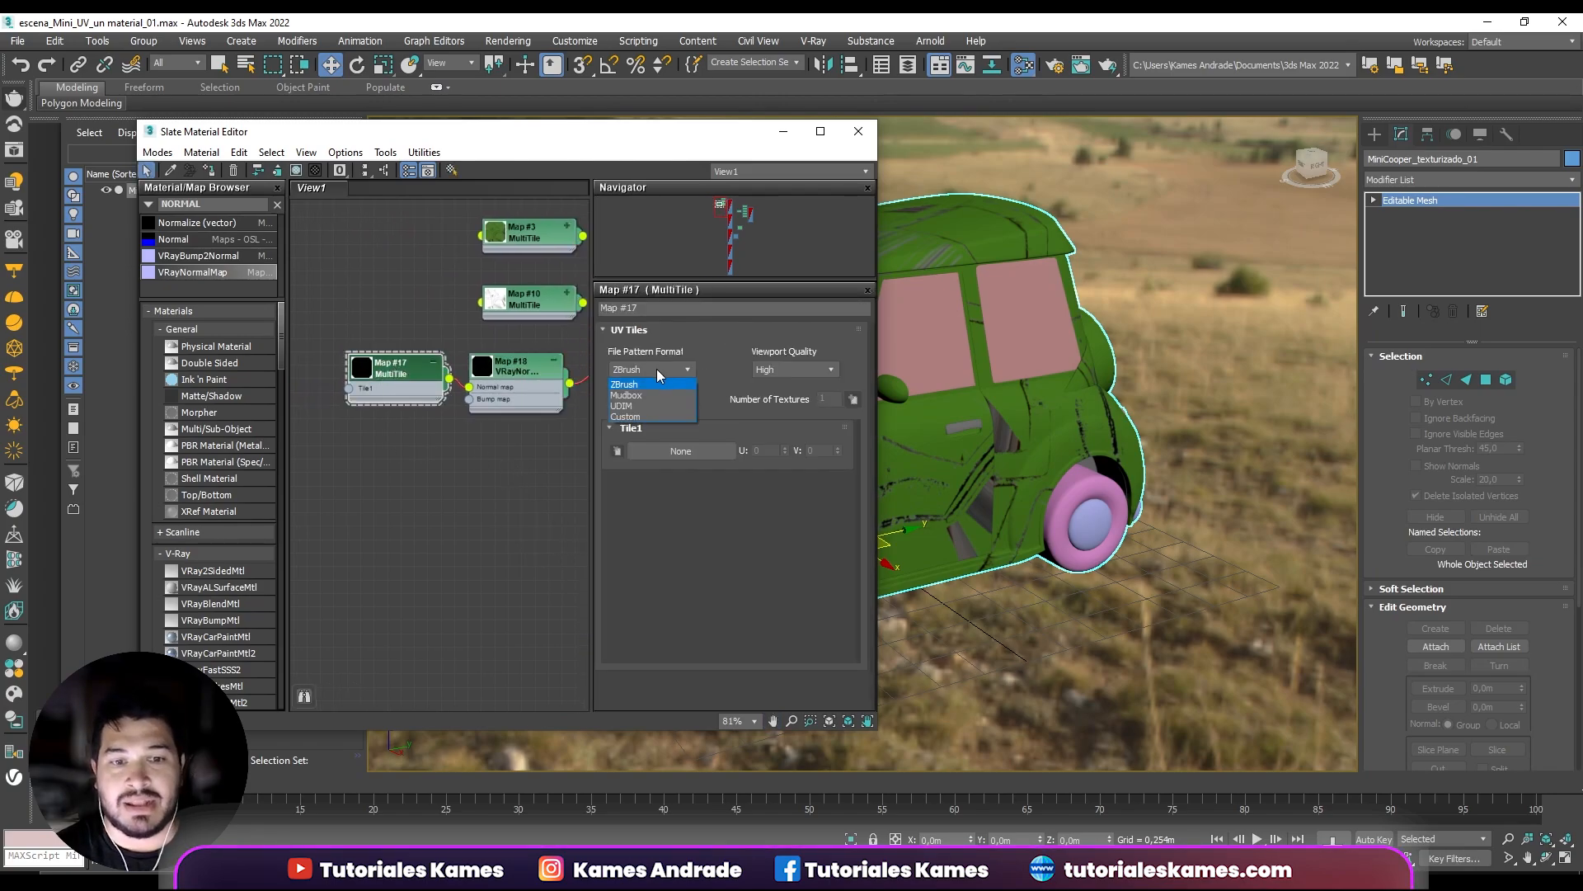
click(635, 406)
click(666, 446)
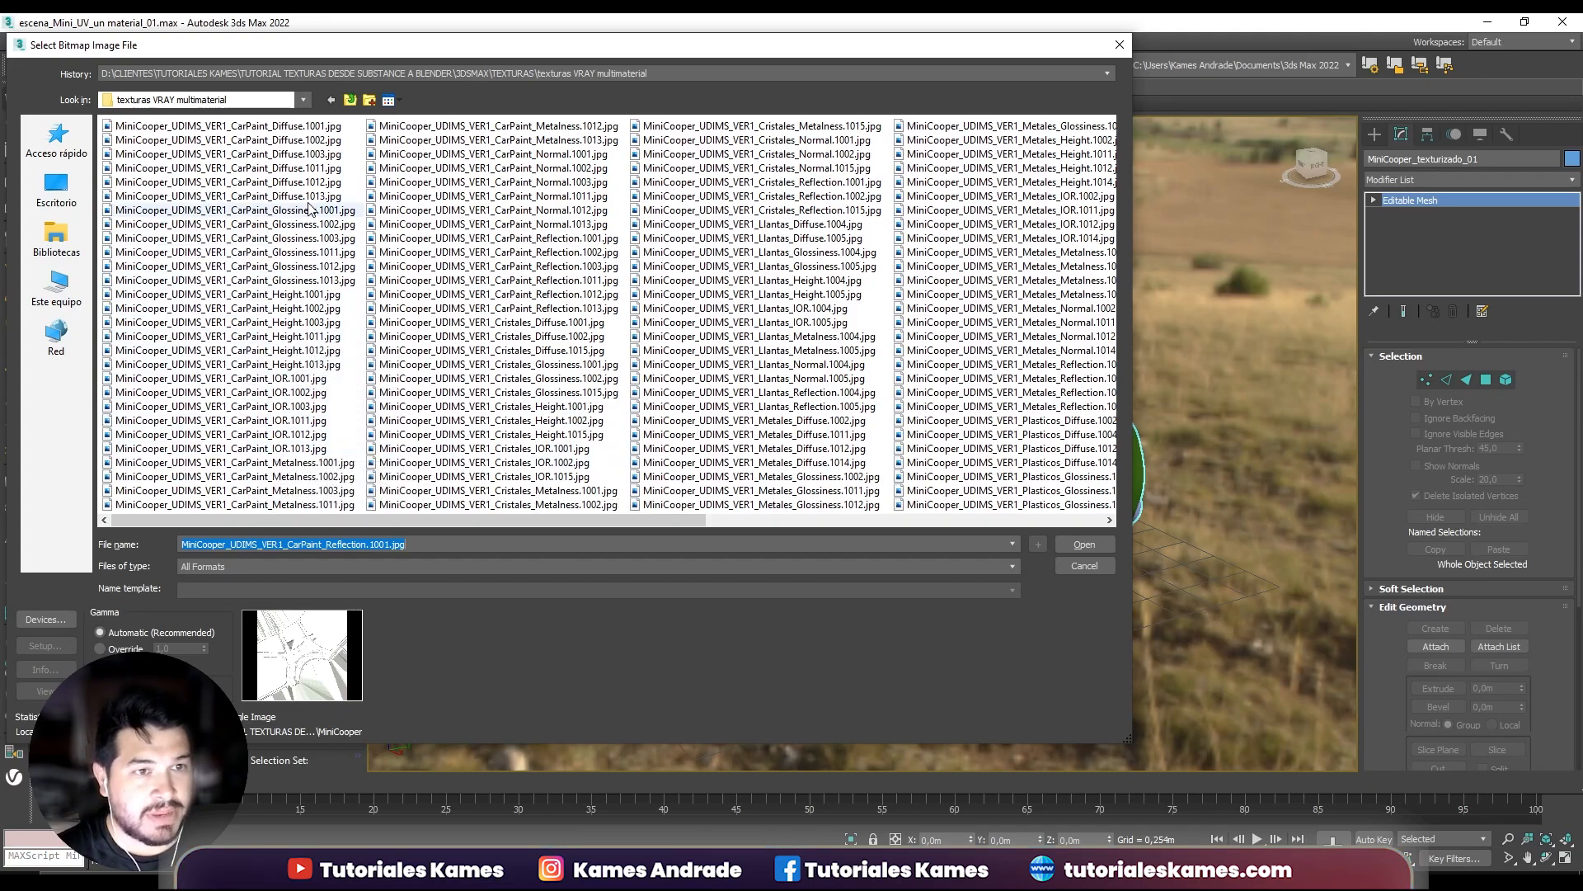
click(520, 156)
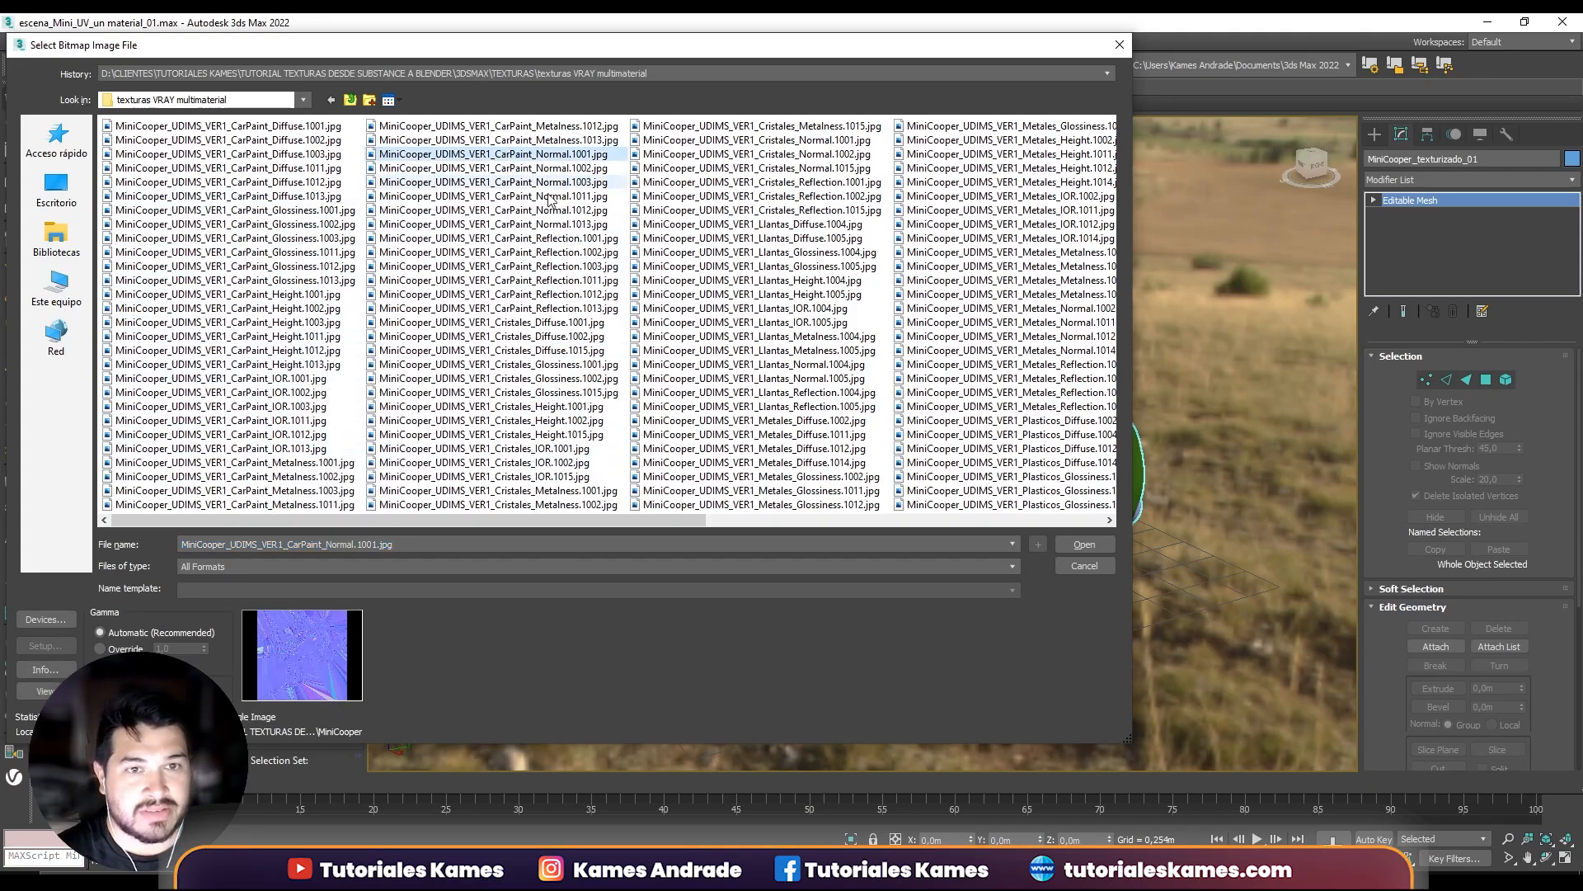
click(1086, 545)
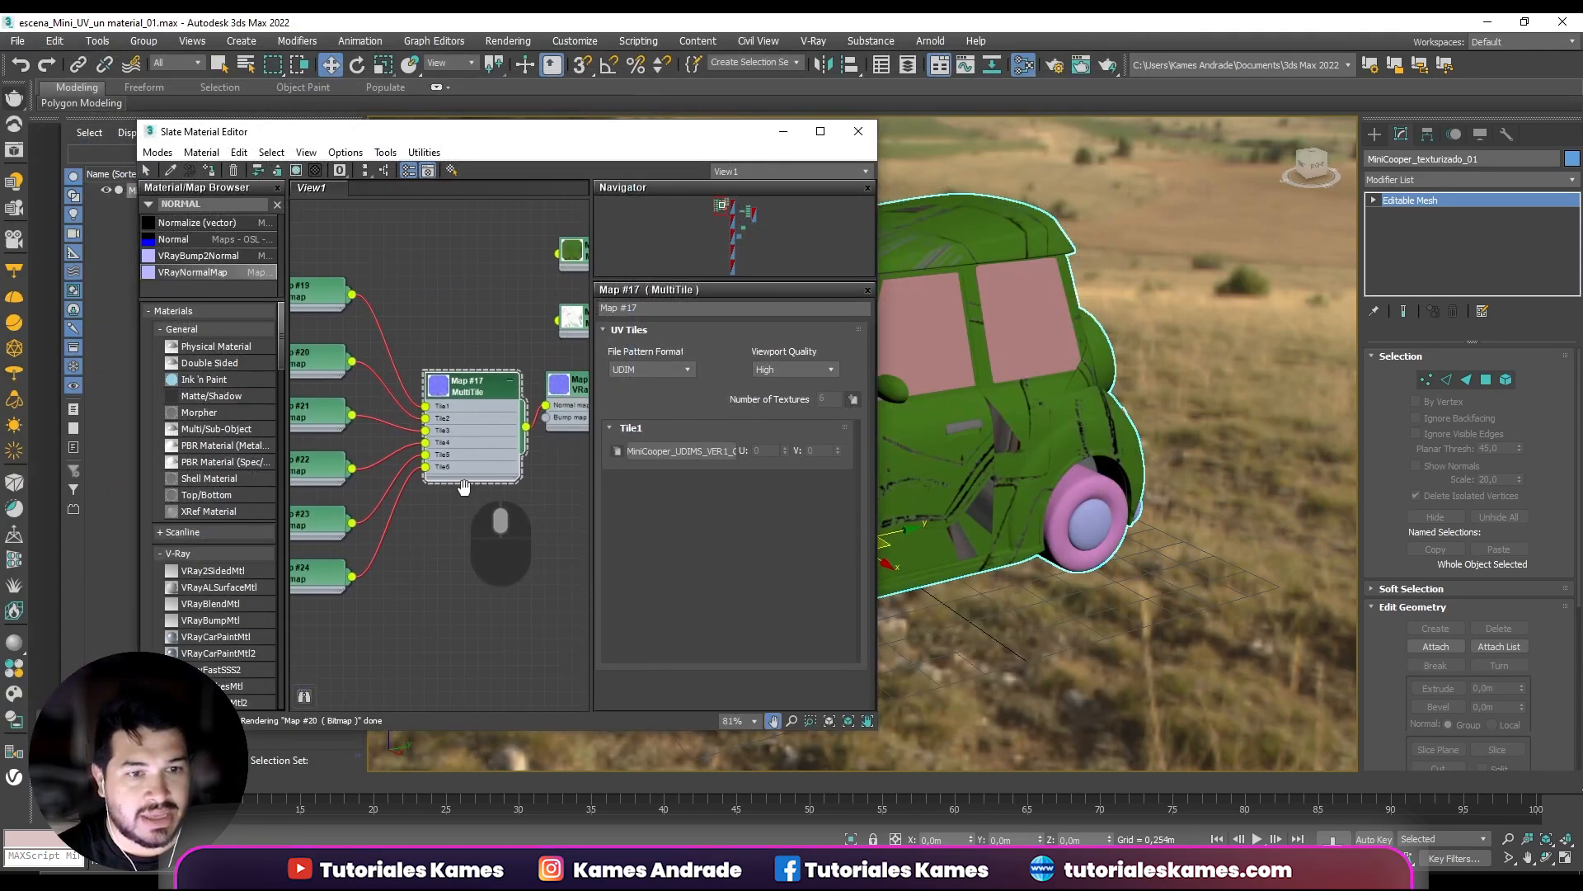
Hide the child tree of bitmaps behind the Map #17 MultiTile and collapse the node.
middle_drag(398, 326, 456, 307)
right_click(498, 360)
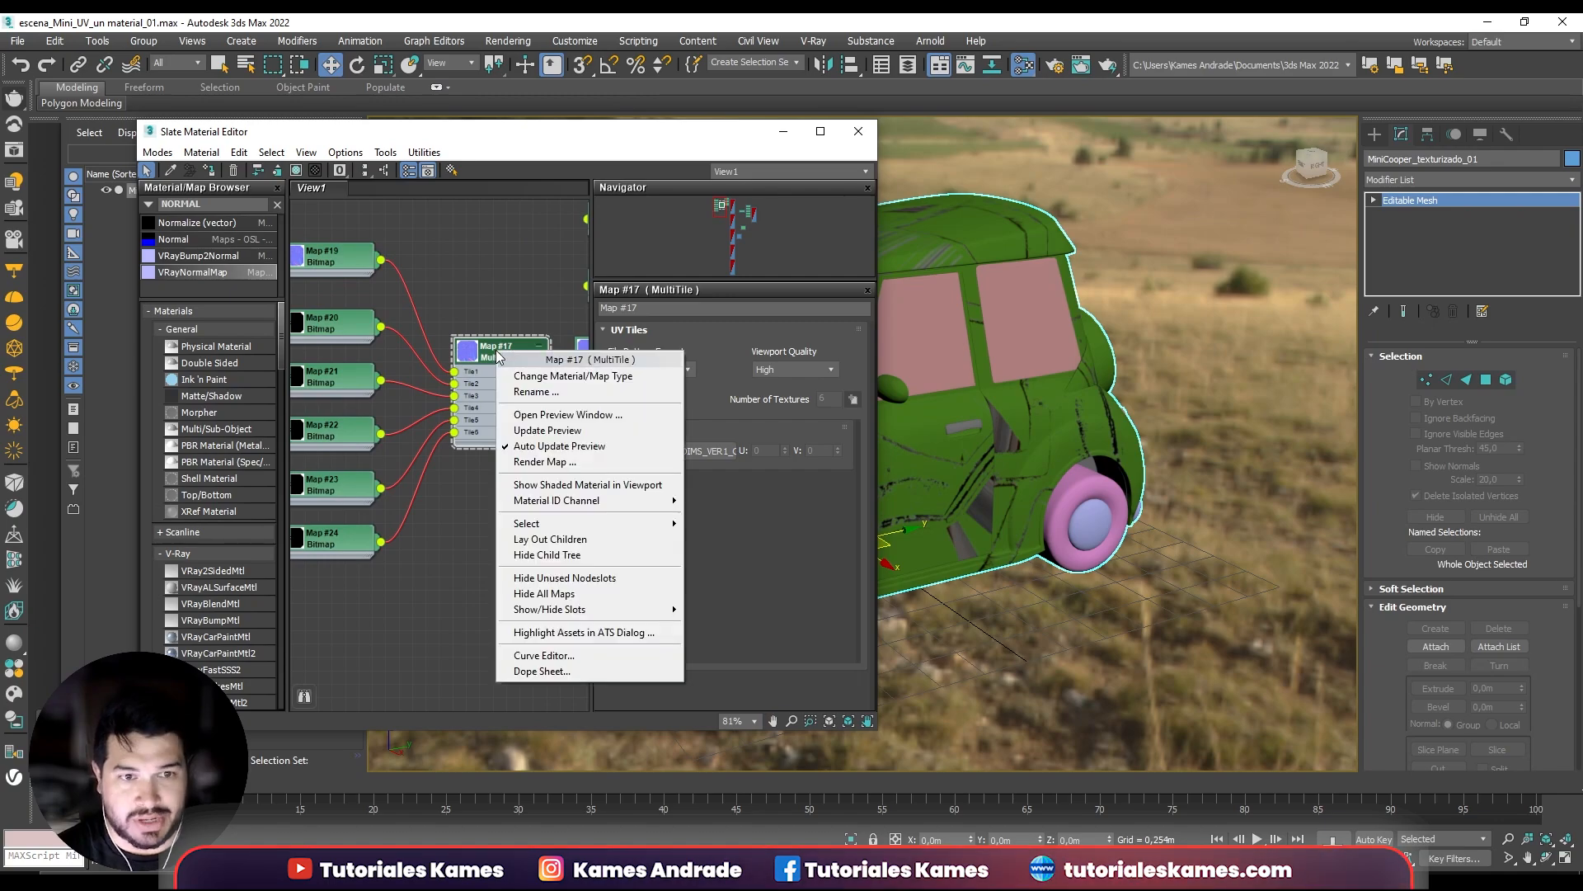
click(537, 555)
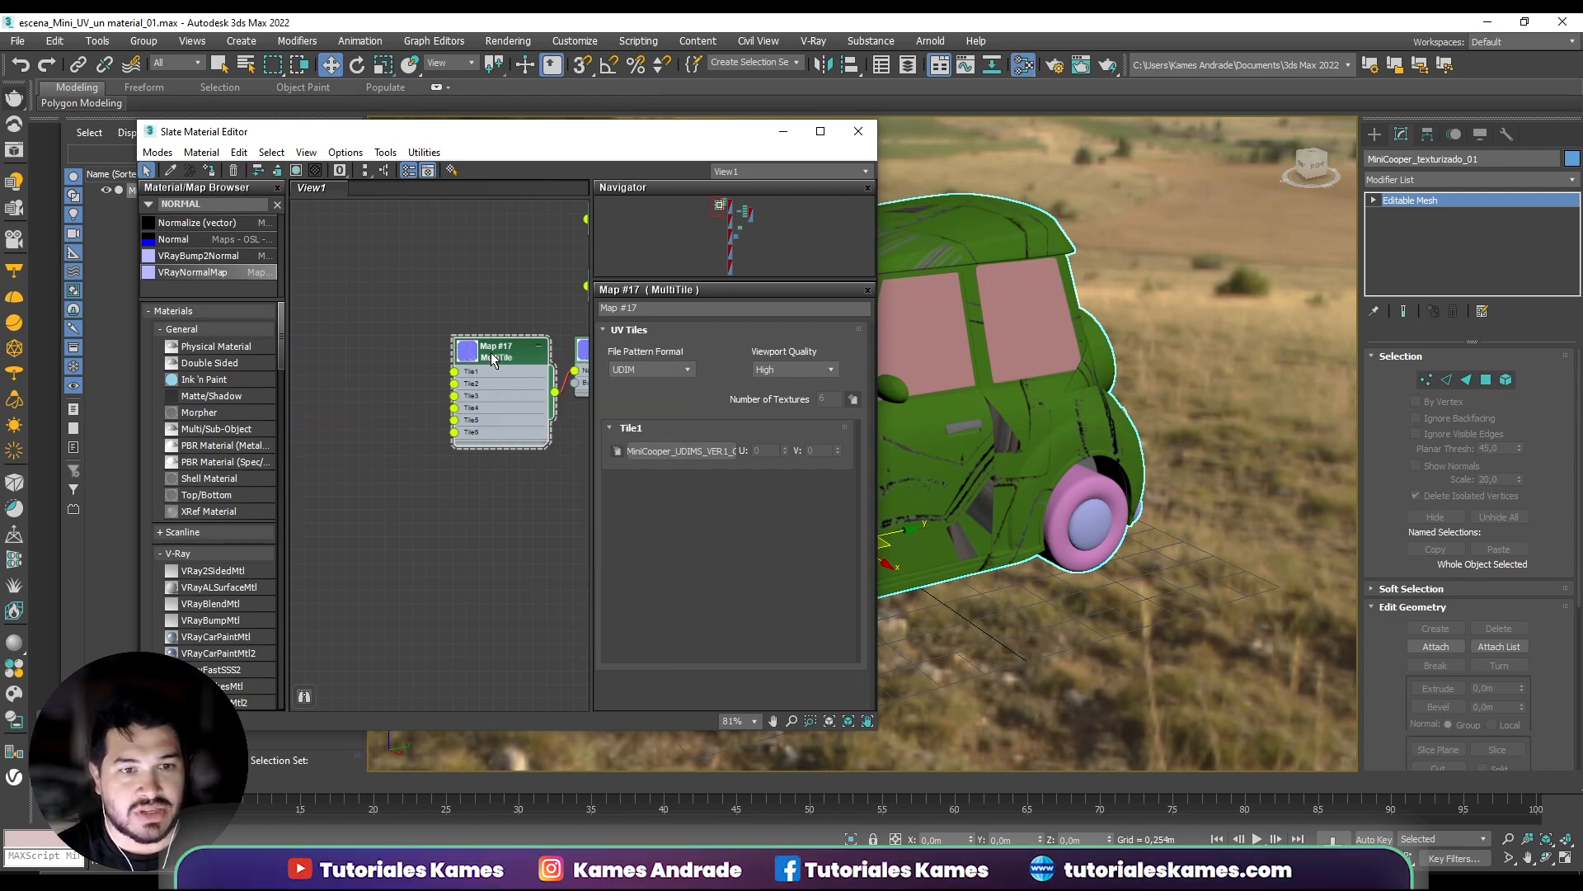
click(538, 345)
middle_drag(539, 350, 393, 391)
click(503, 332)
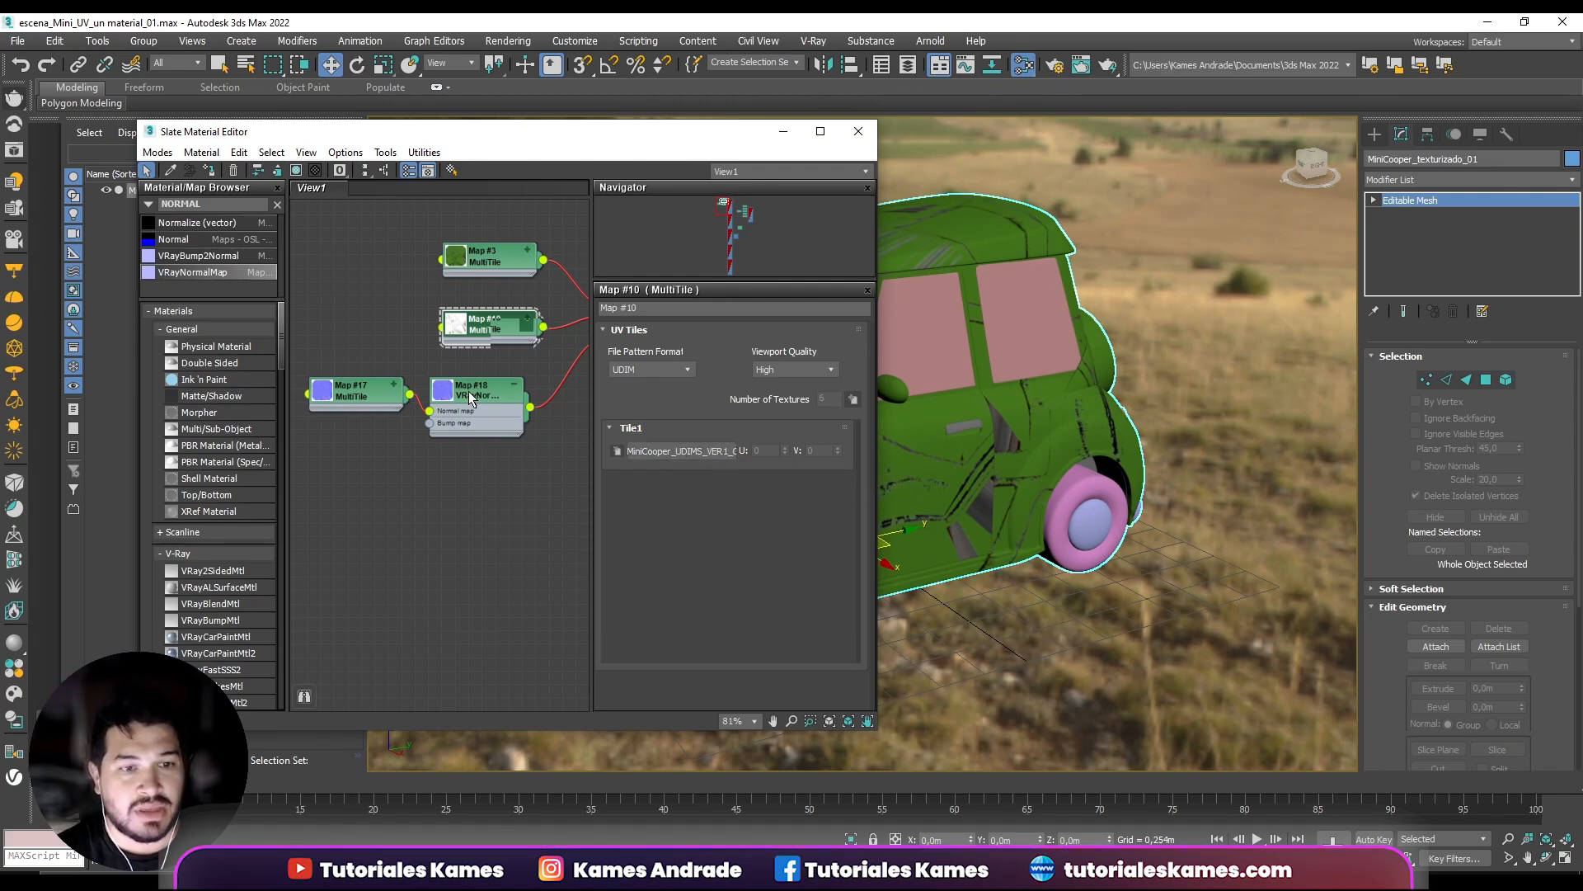
Search the map browser for MULTIT and add a new MultiTile map below the VRayNormalMap node.
middle_drag(511, 474, 478, 387)
scroll(432, 441, down, 1)
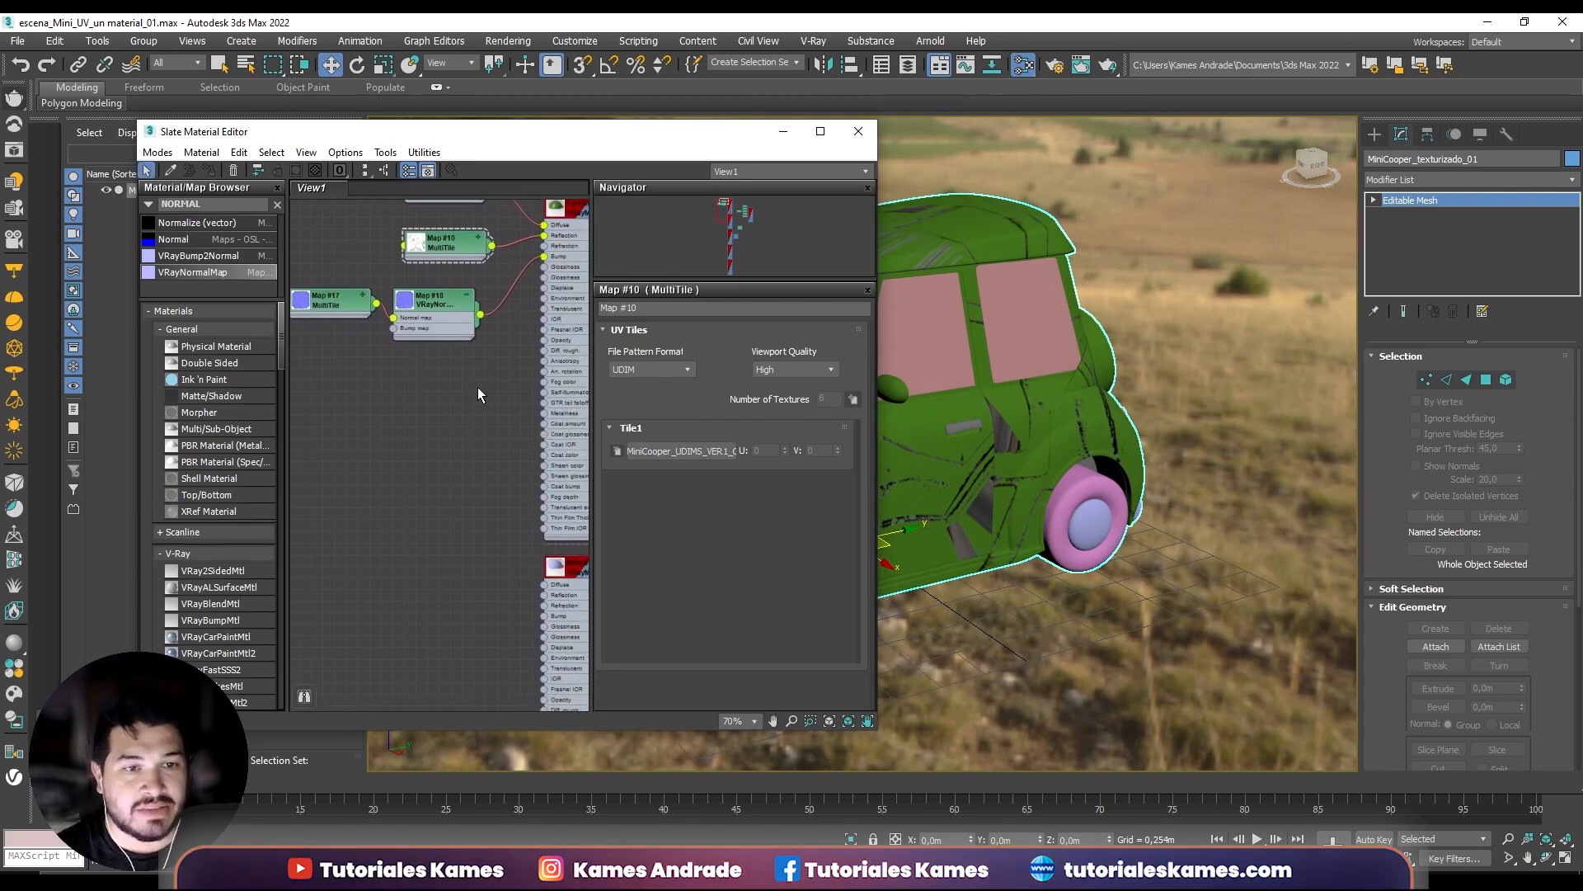
drag(212, 204, 130, 198)
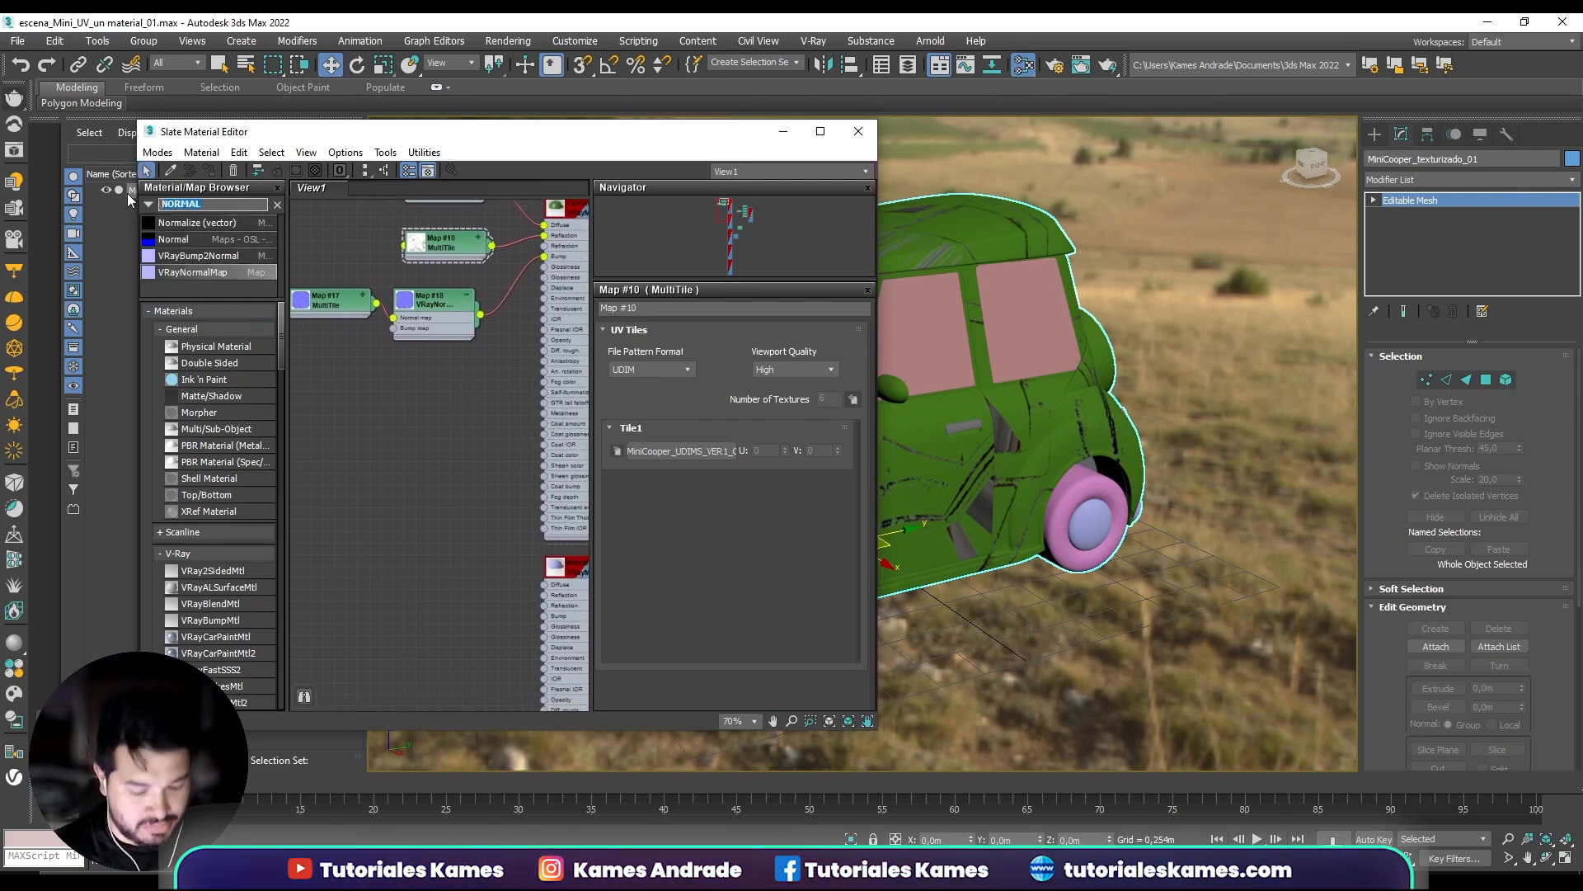
text(MULTI)
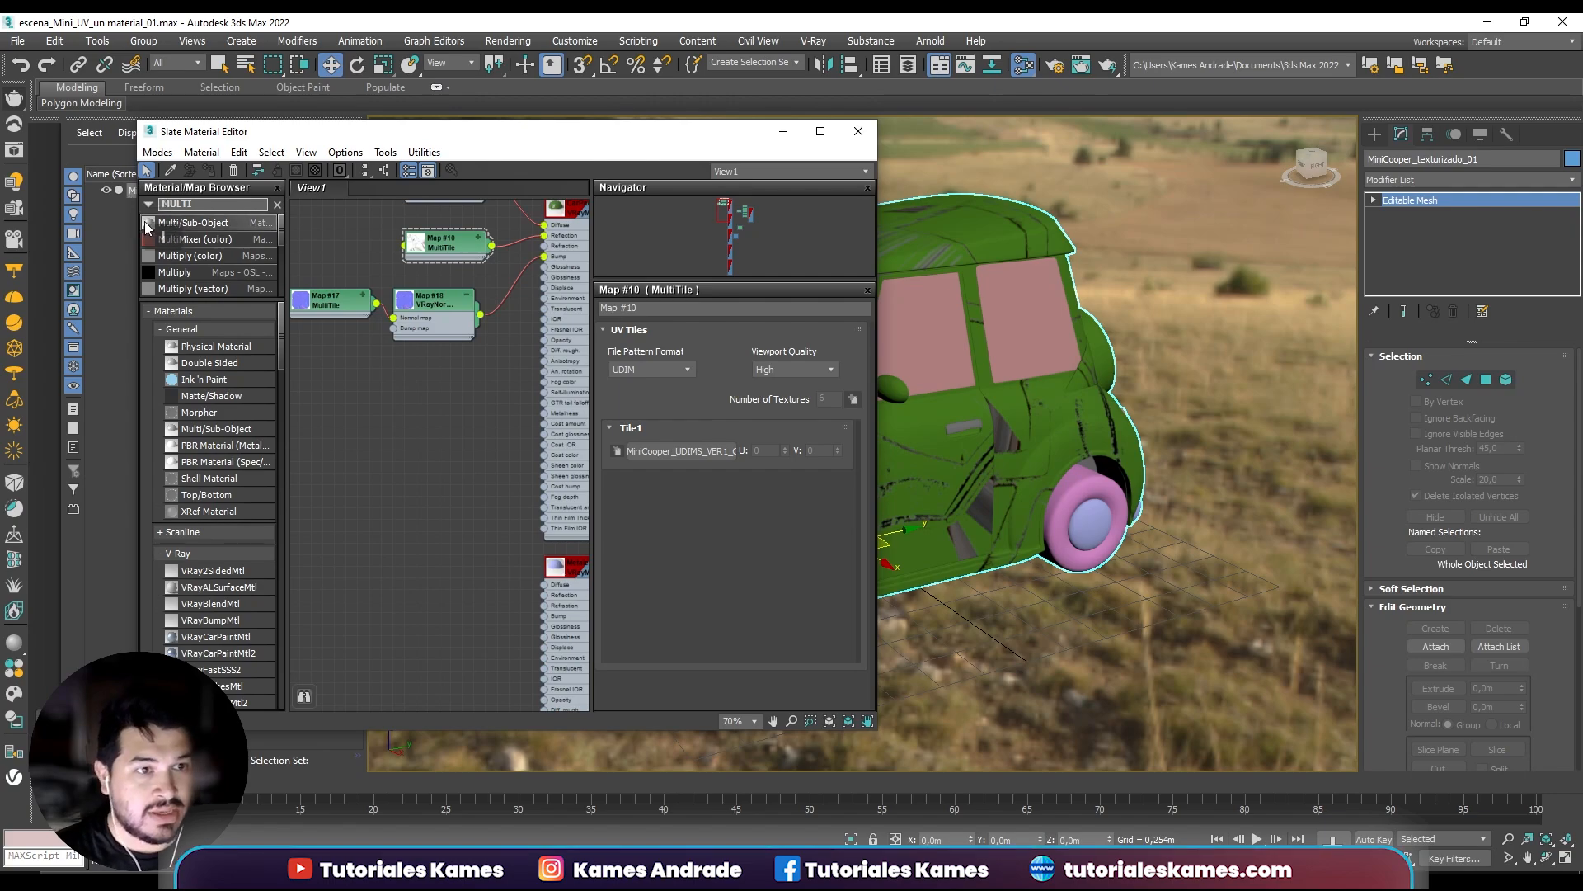
text(T)
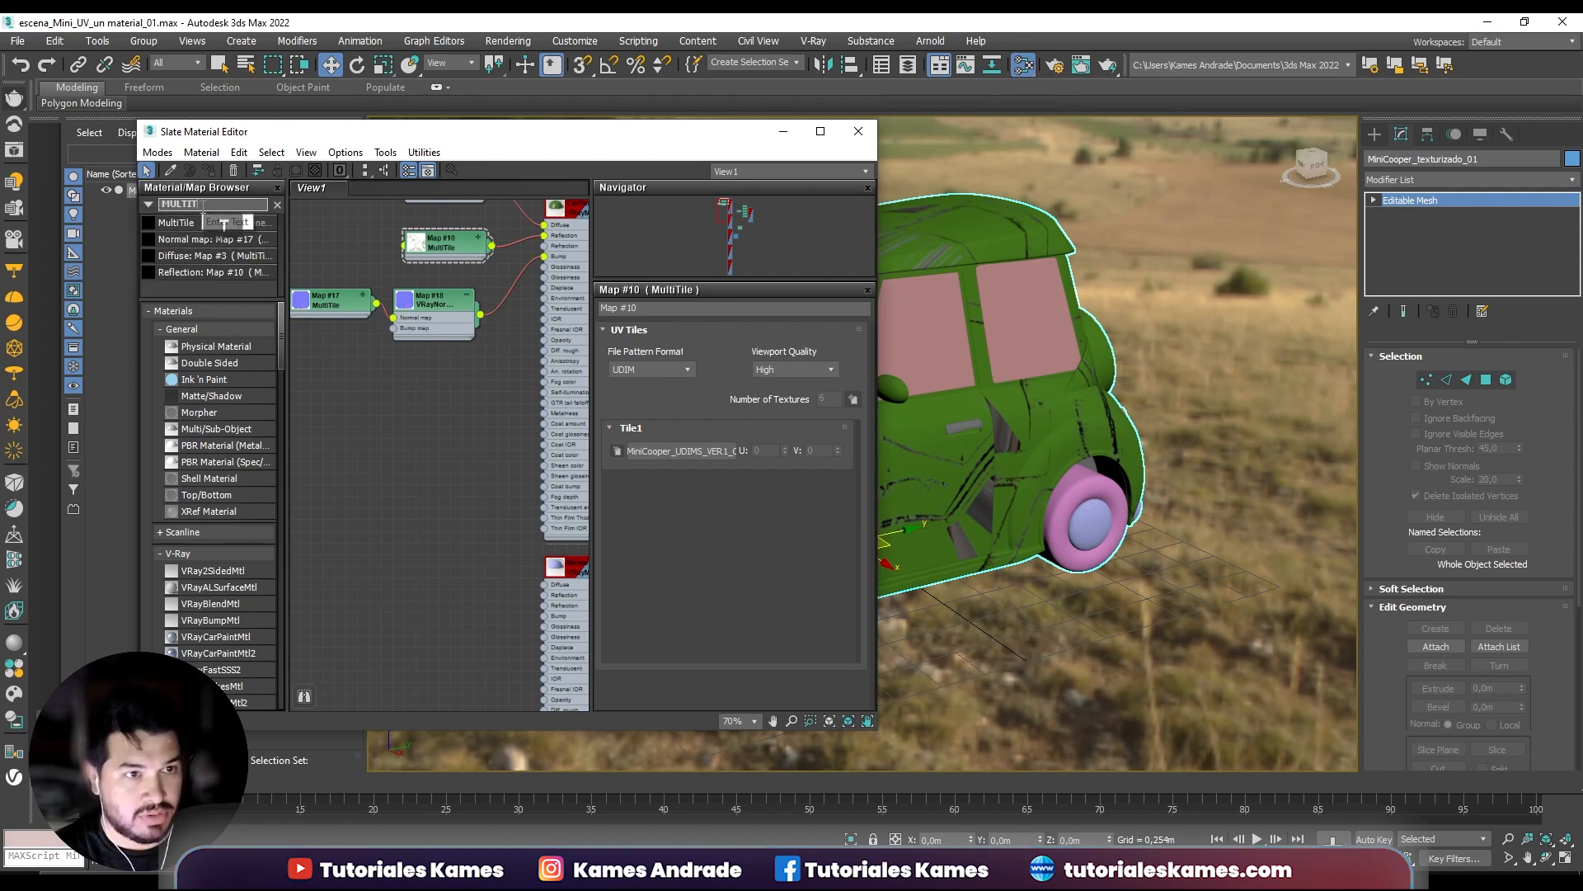
drag(182, 224, 377, 416)
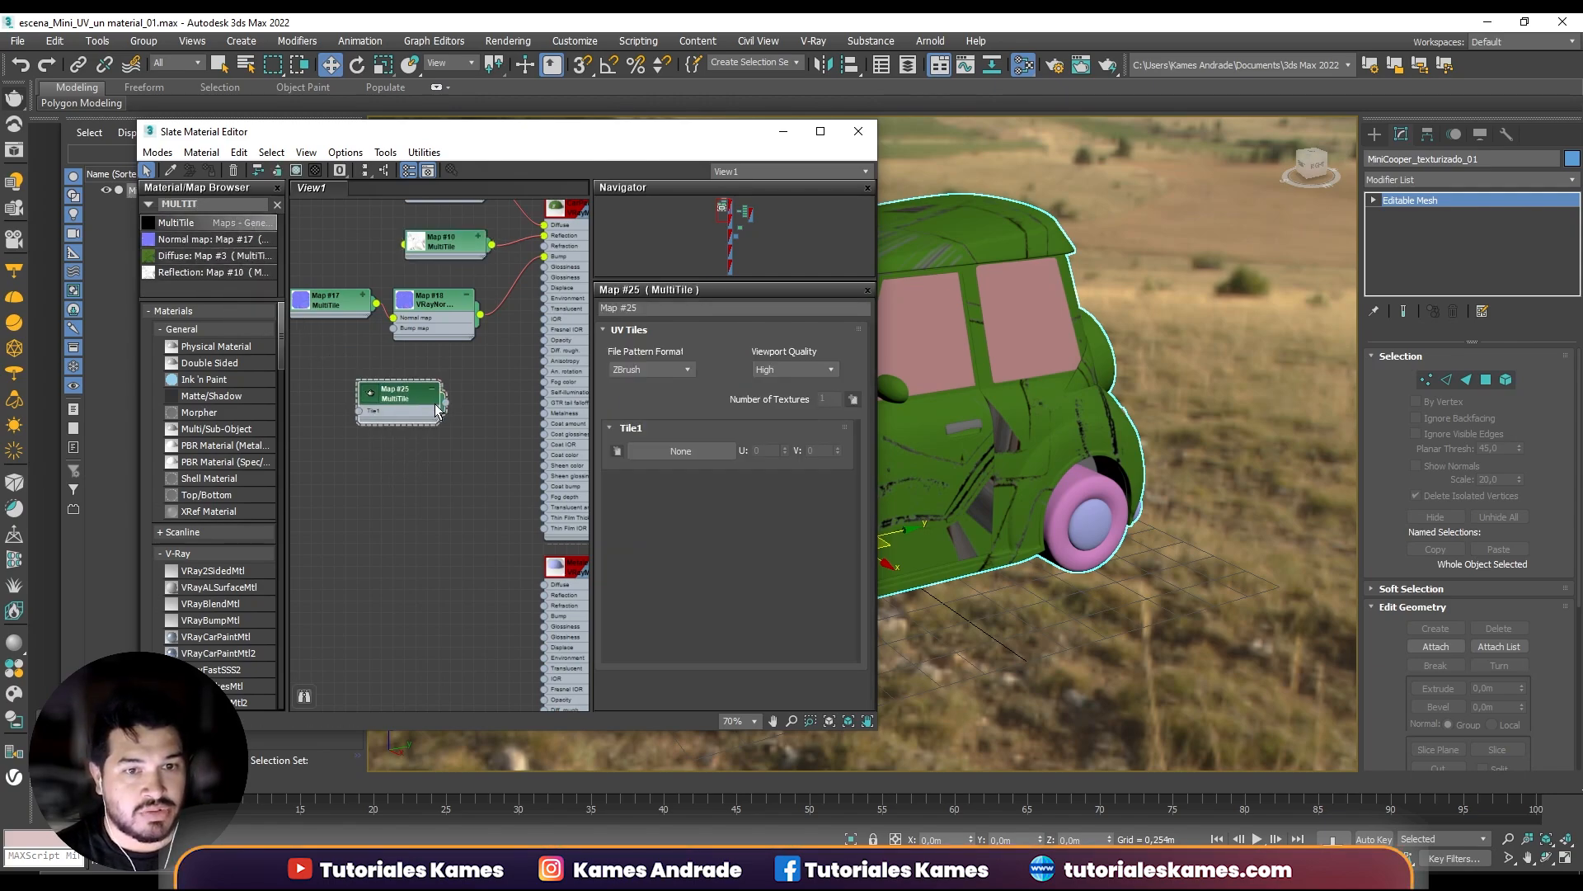
Position the new MultiTile node directly under the VRayNormalMap and connect it to CarPaint's first Glossiness input.
scroll(476, 397, up, 2)
middle_drag(475, 396, 407, 452)
scroll(406, 451, down, 1)
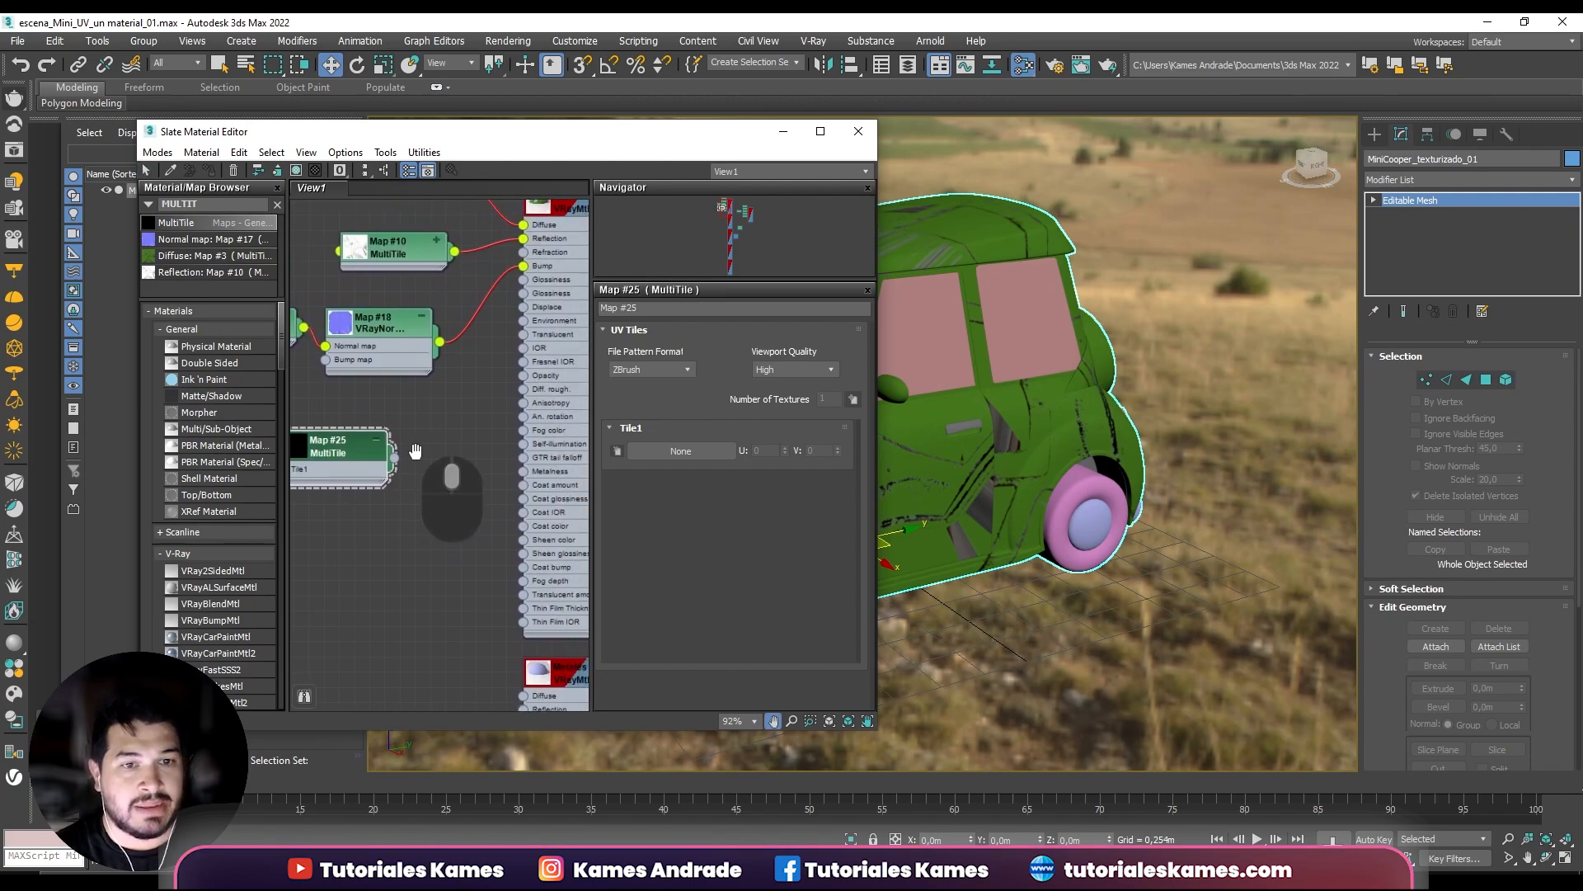
scroll(404, 443, up, 1)
middle_drag(418, 440, 445, 430)
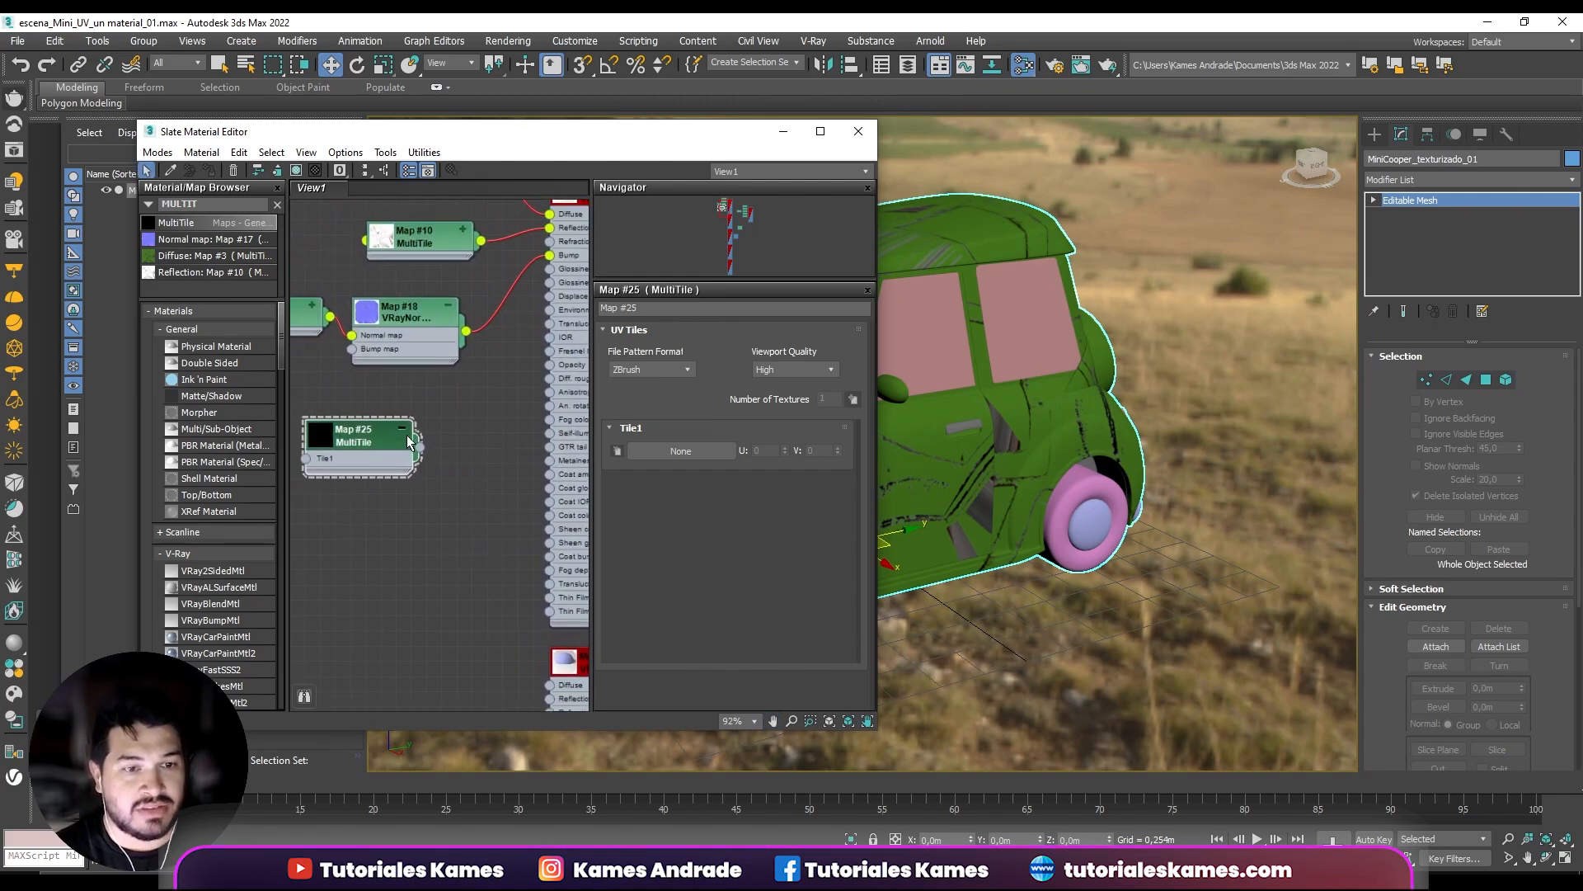
drag(375, 433, 420, 417)
middle_drag(447, 383, 402, 400)
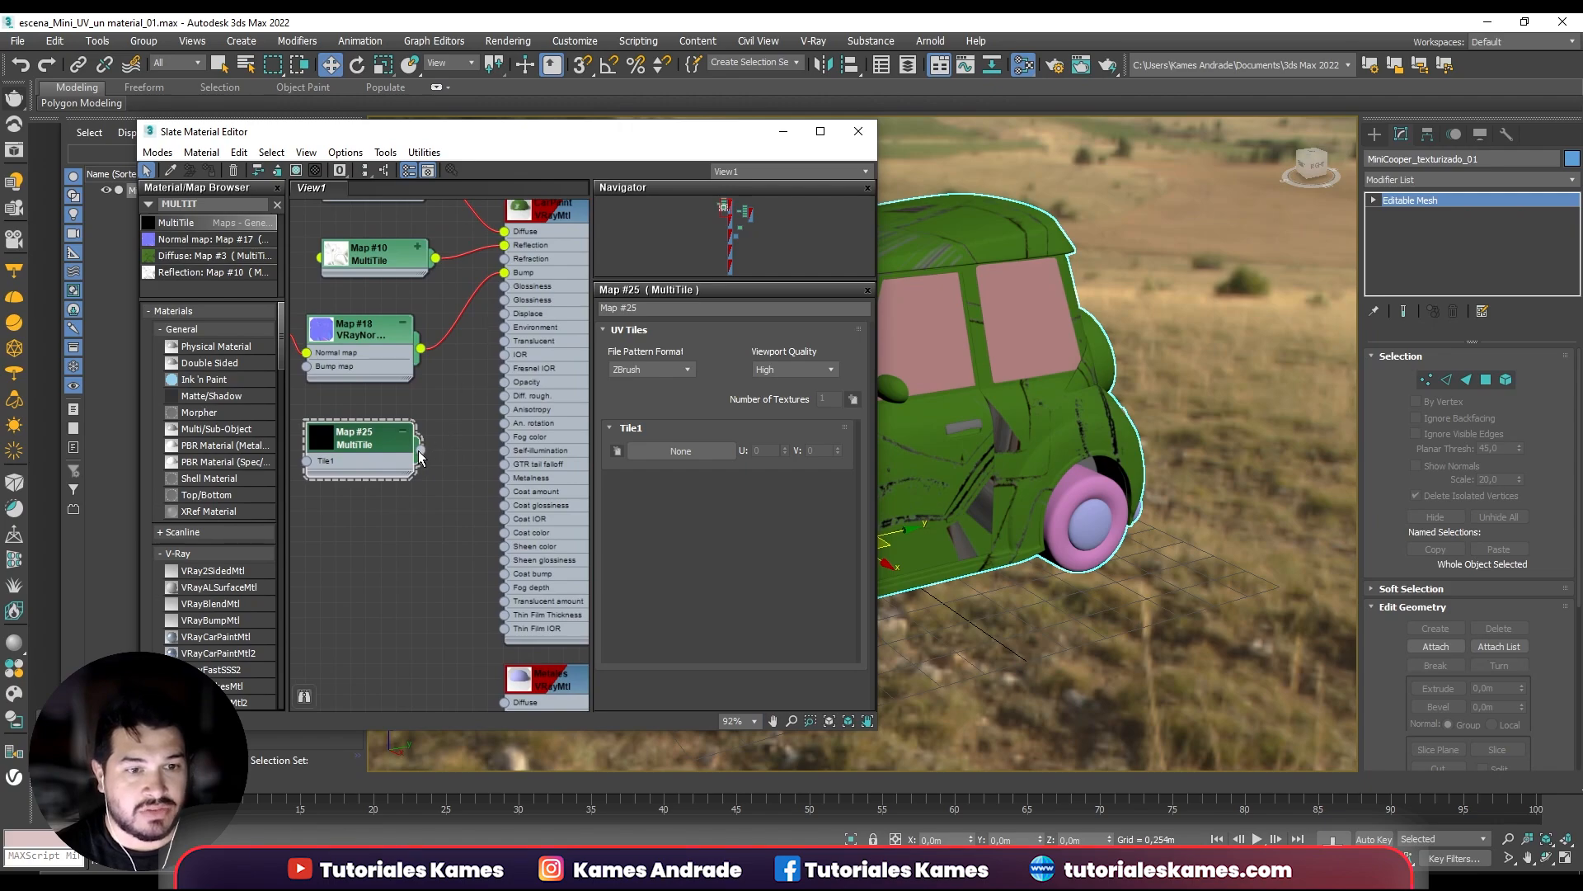
drag(419, 458, 504, 286)
middle_drag(426, 517, 459, 495)
Set the Map #25 MultiTile to UDIM format and load MiniCooper_UDIMS_VER1_CarPaint_Glossiness.1001.jpg into its Tile1.
click(677, 369)
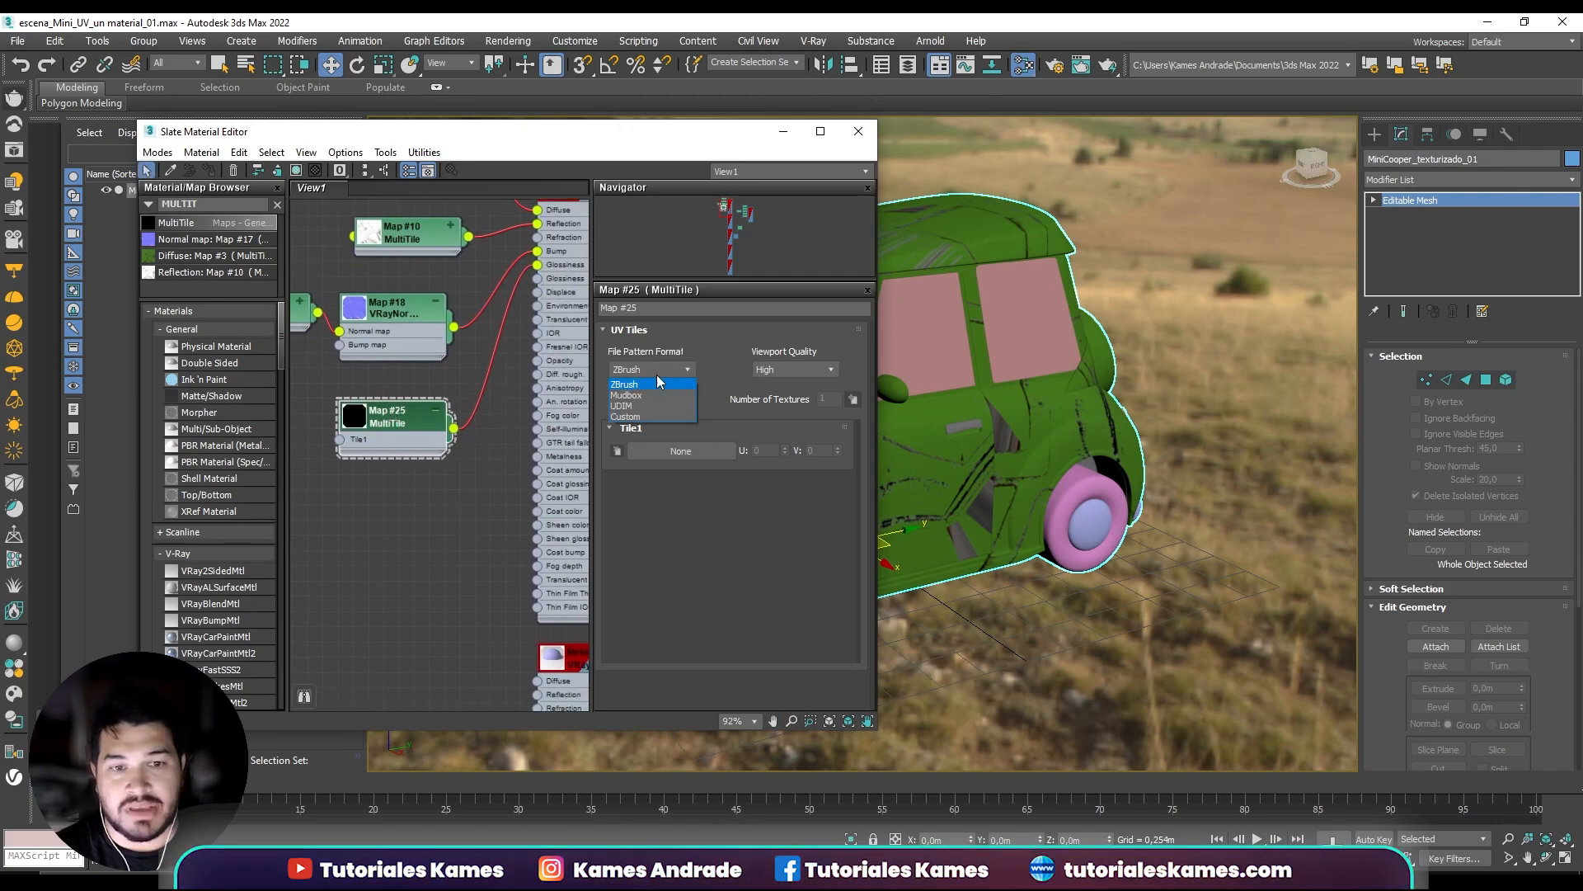
click(622, 406)
click(676, 451)
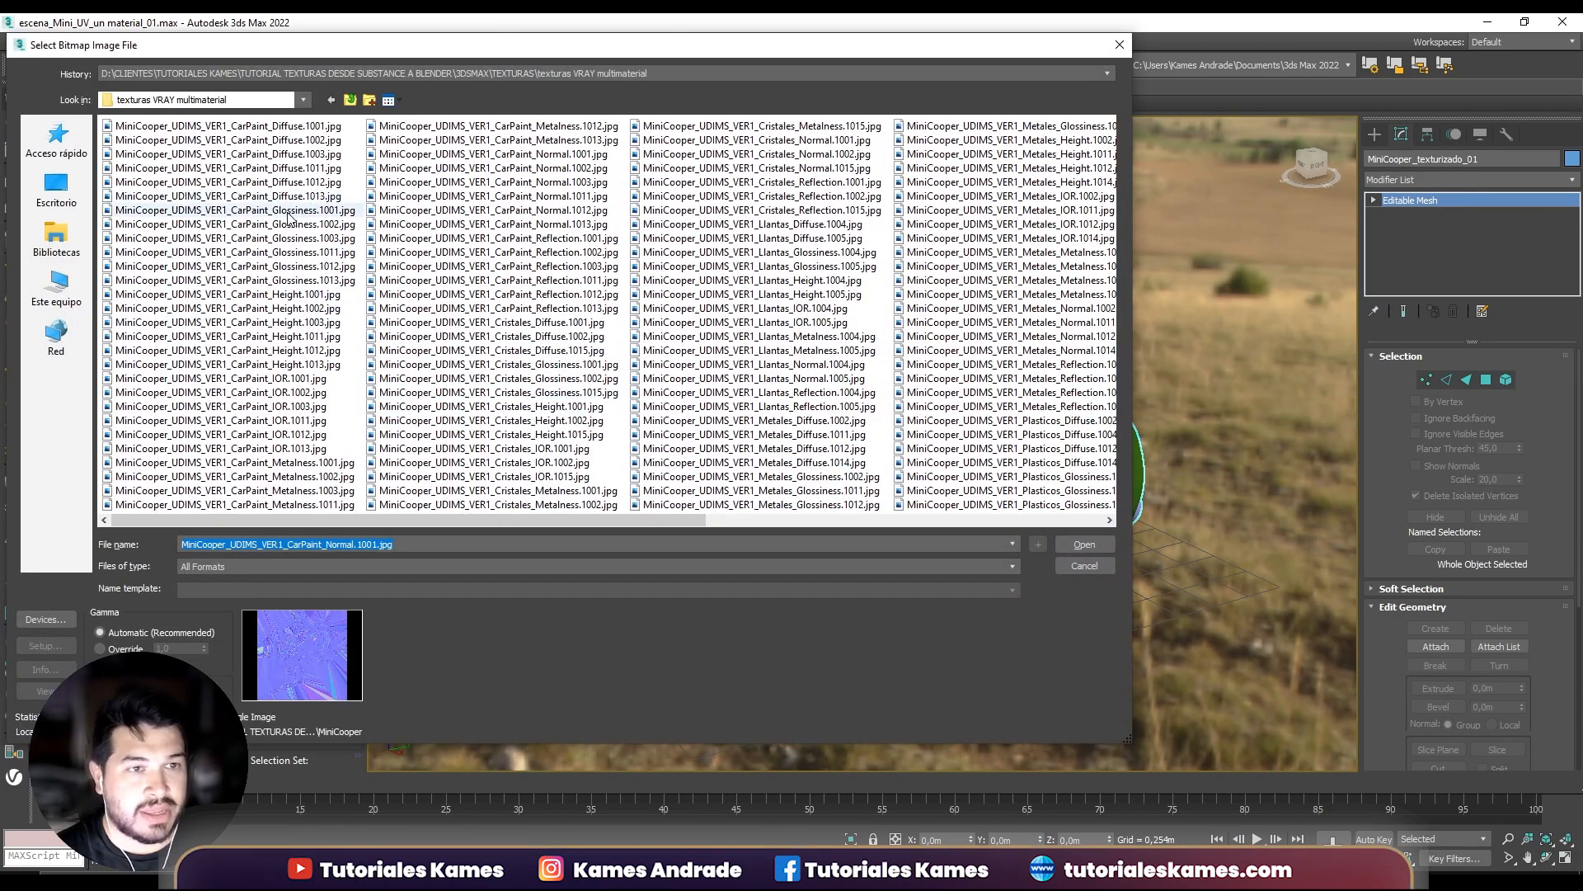
click(288, 211)
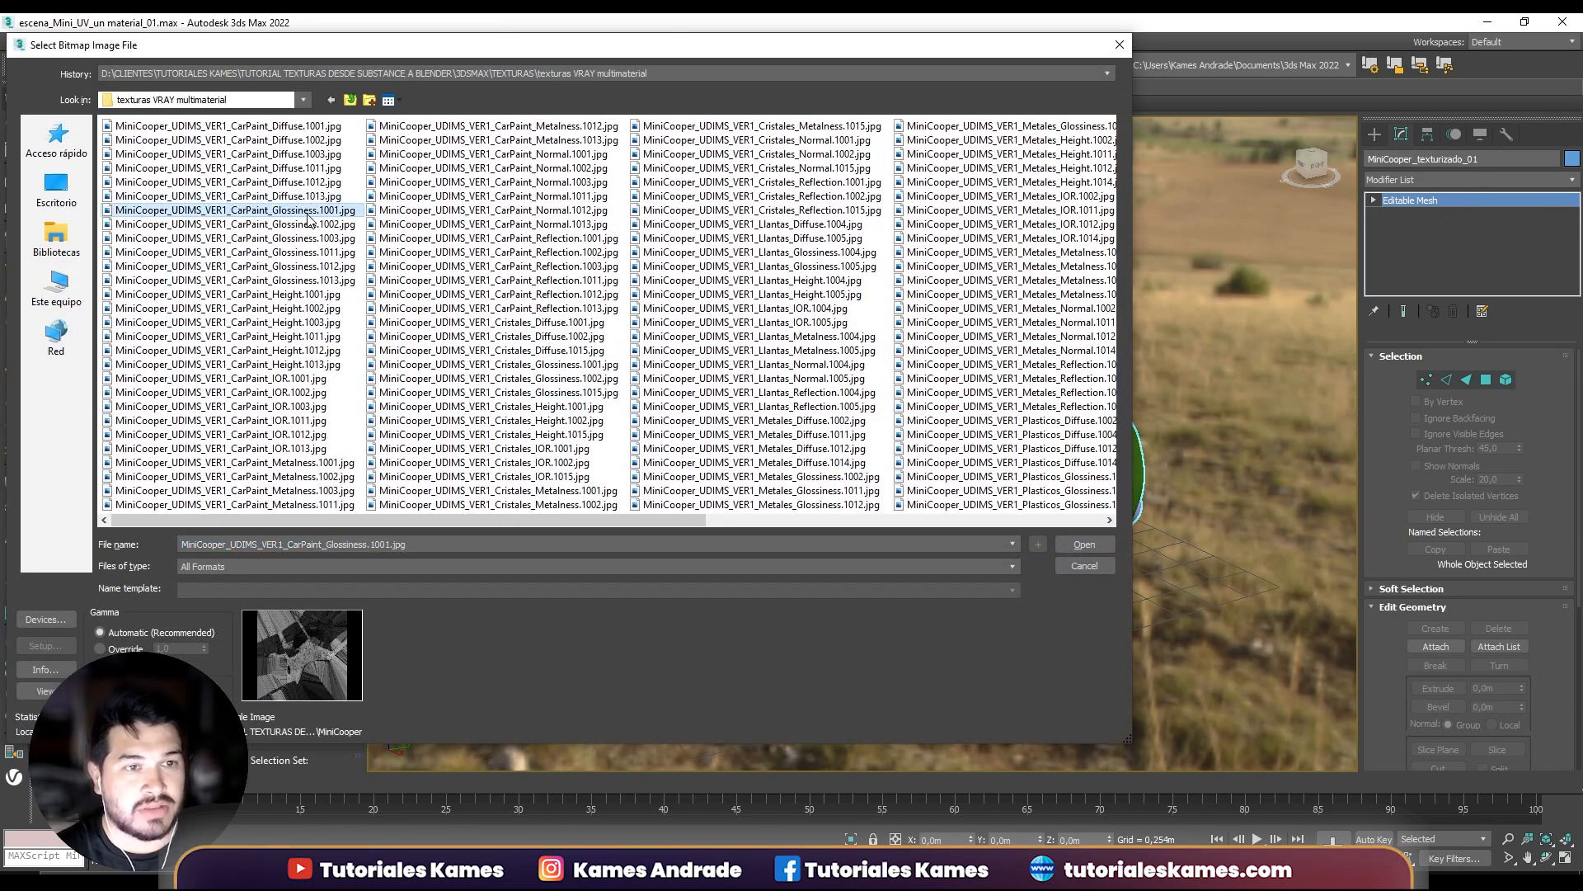
click(1085, 545)
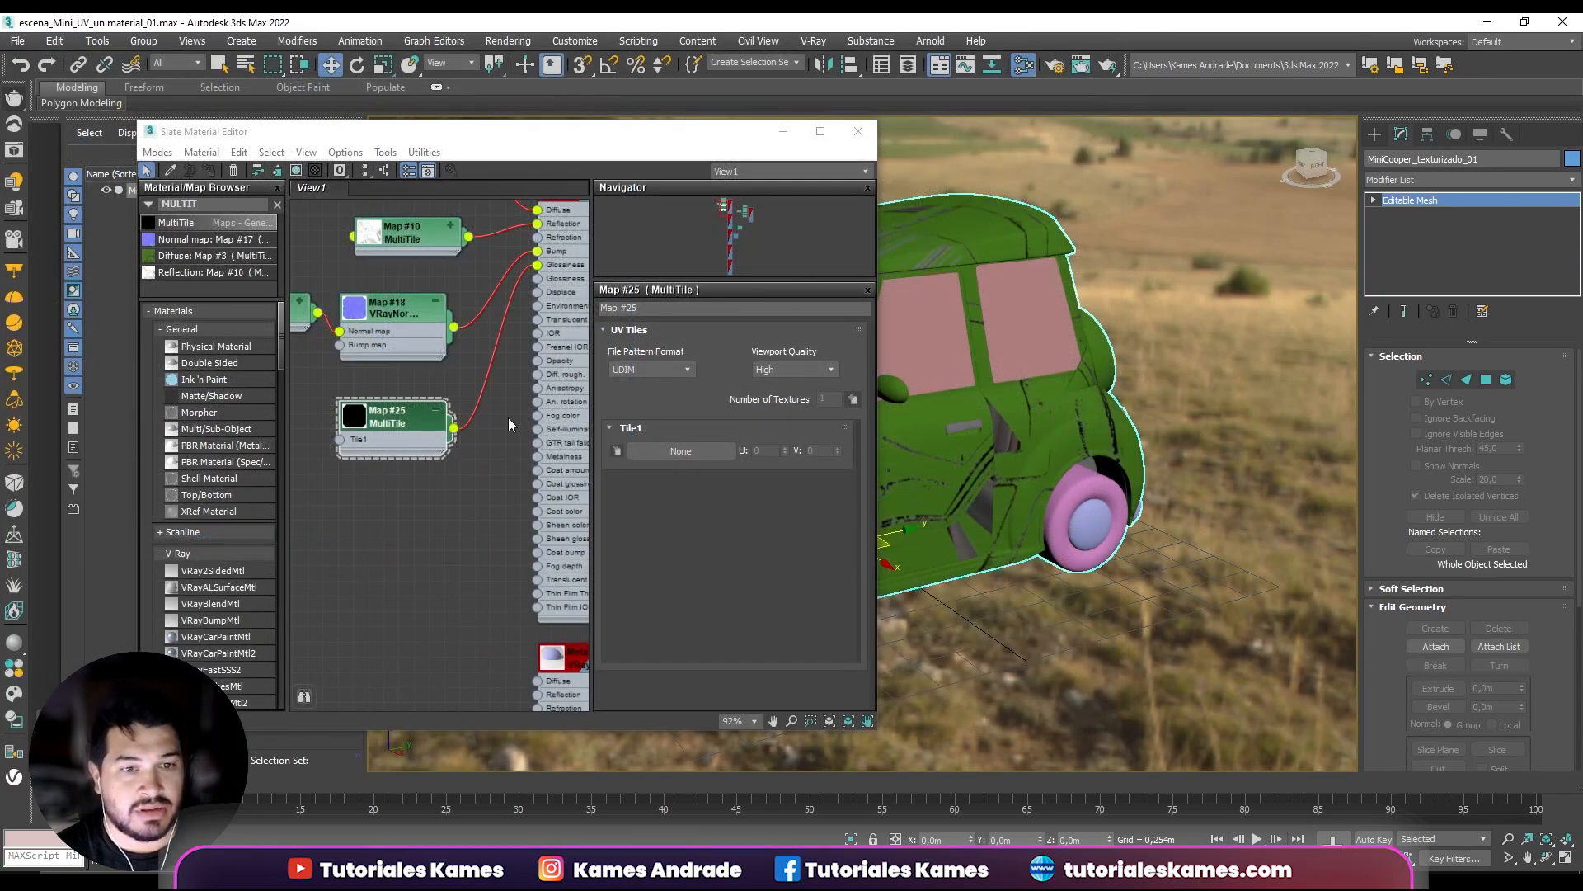
Hide the child tree of bitmaps behind the Map #25 MultiTile and collapse the node.
right_click(384, 421)
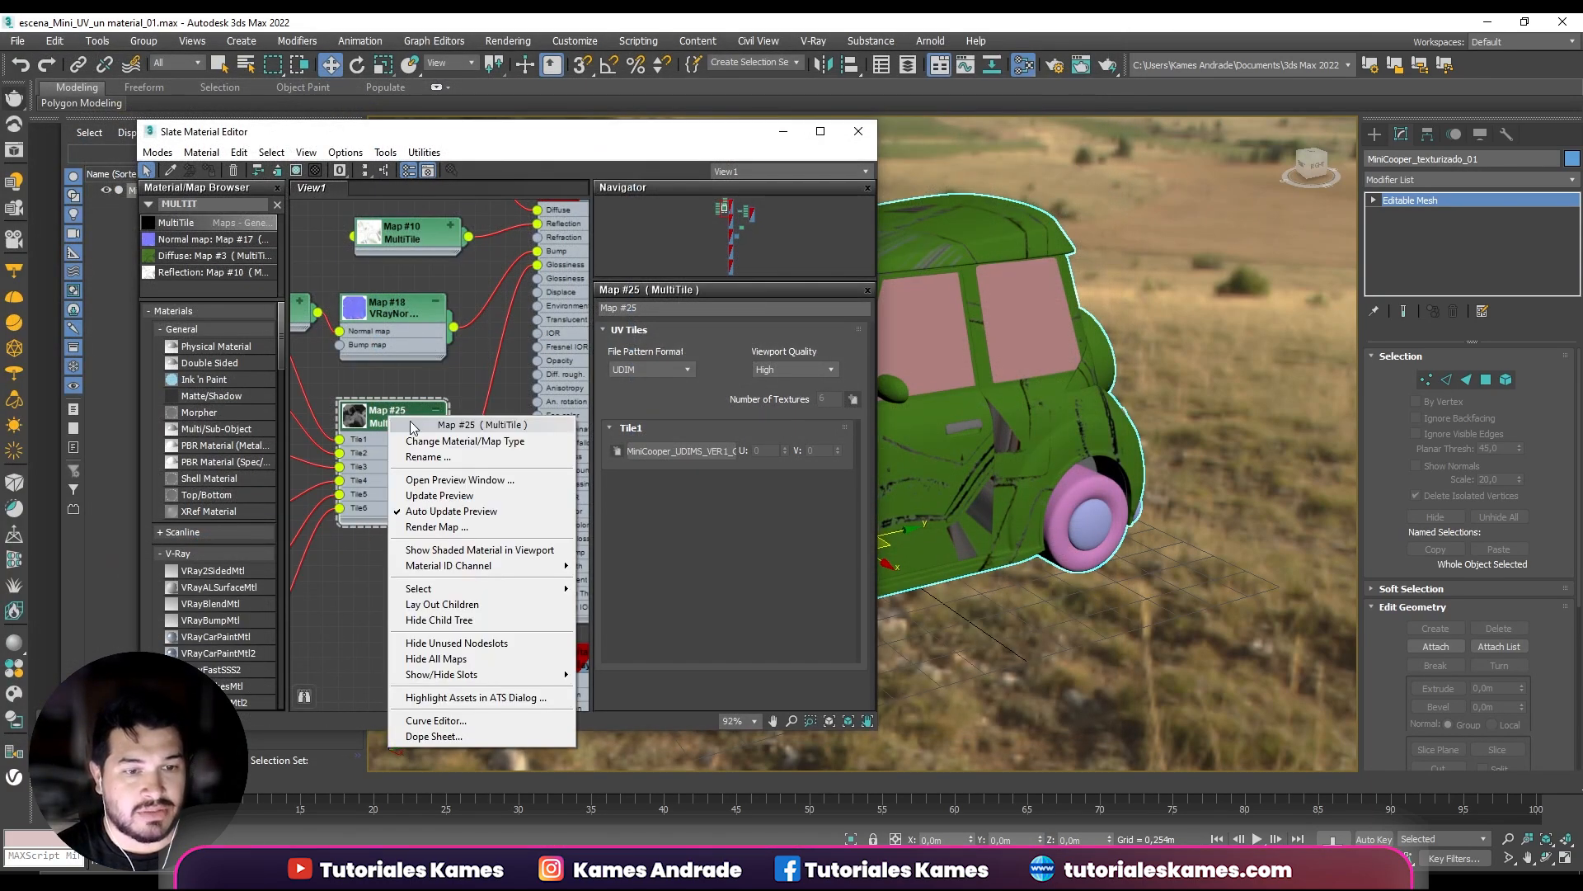
click(438, 620)
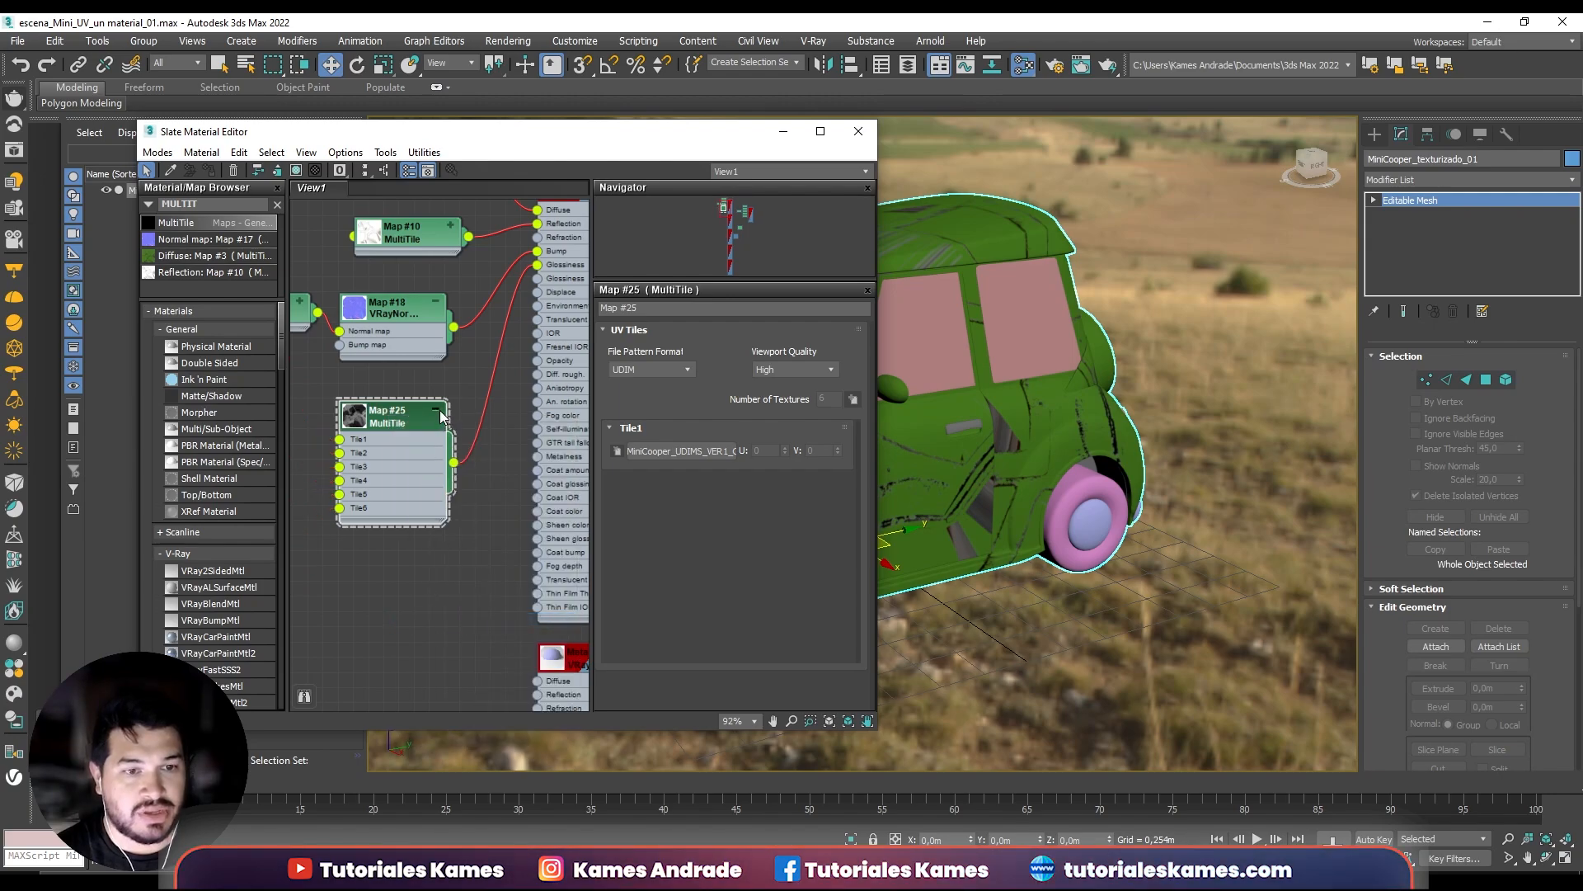
middle_drag(496, 462, 453, 481)
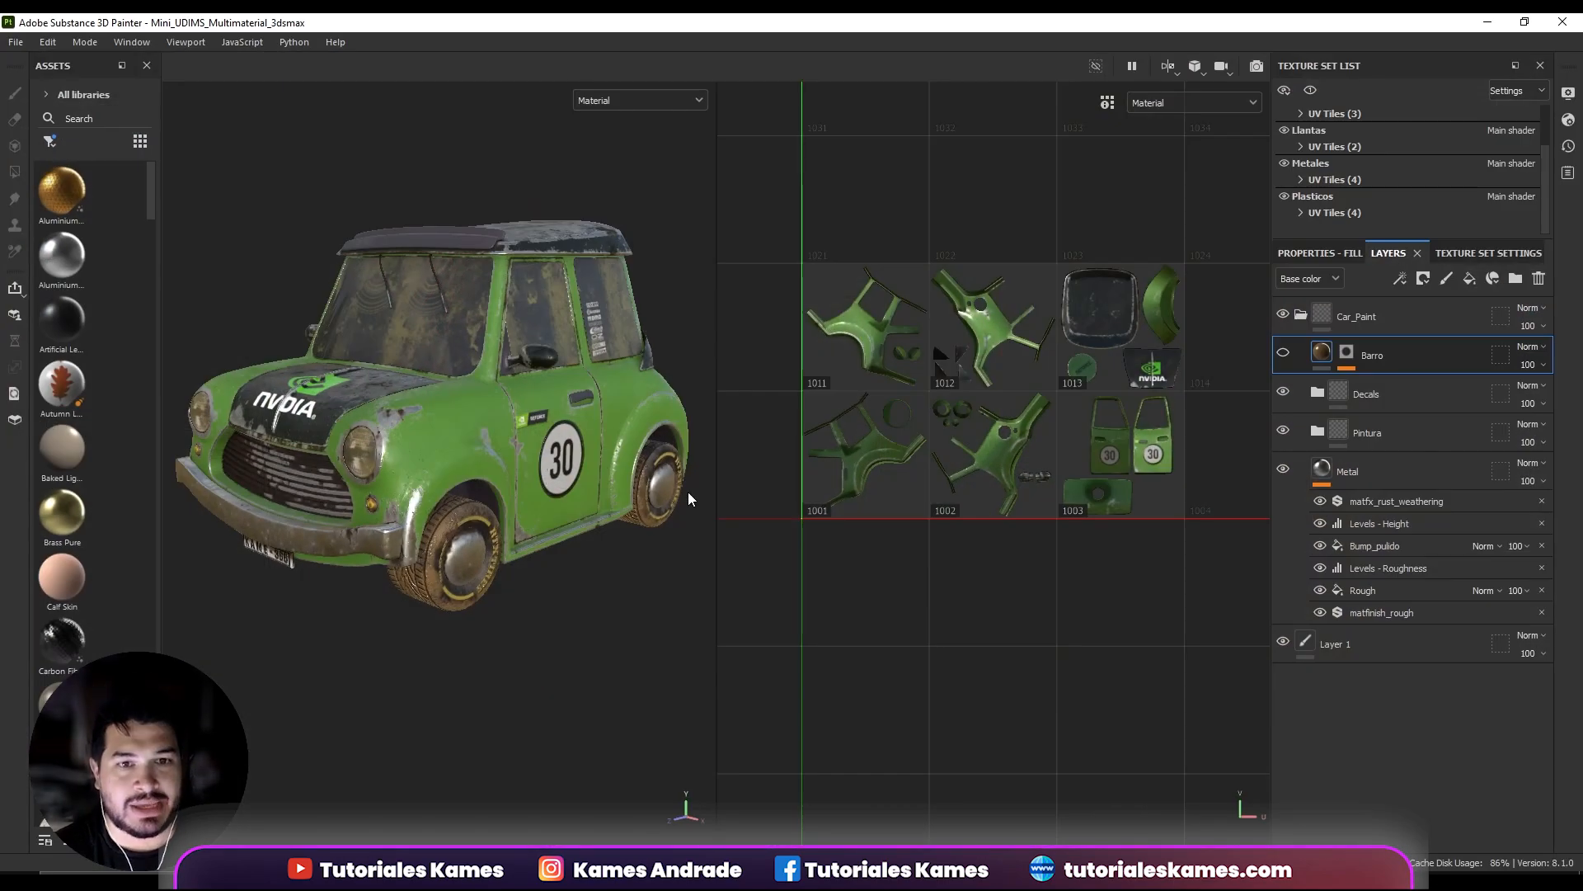
Switch to Substance 3D Painter and inspect the vRAY_tutorial_UDIMS output template in the texture export settings.
click(10, 41)
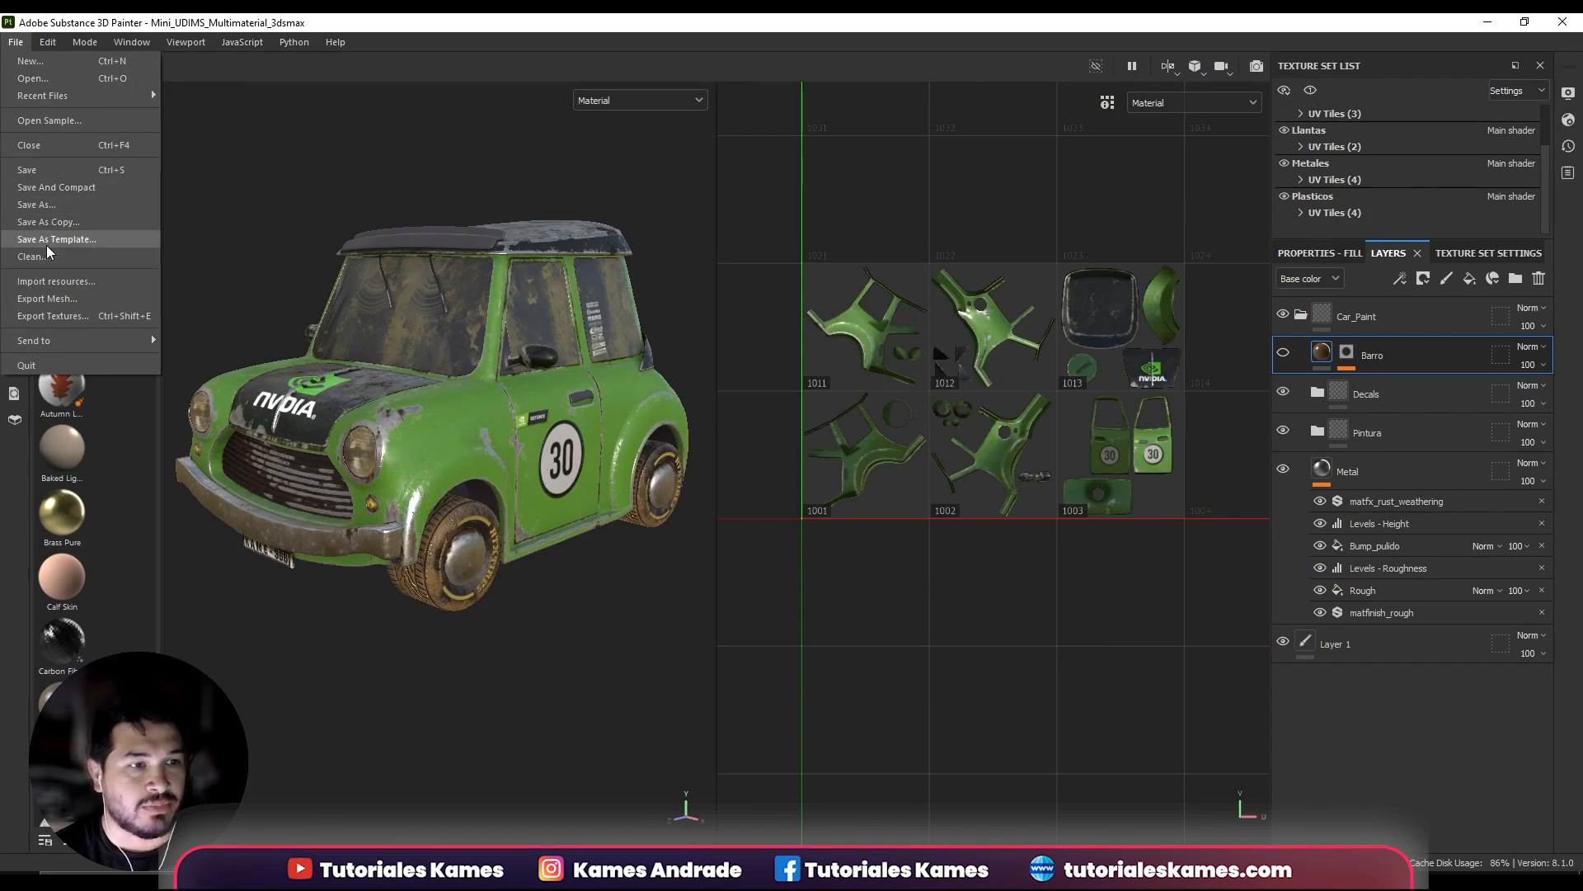
click(73, 315)
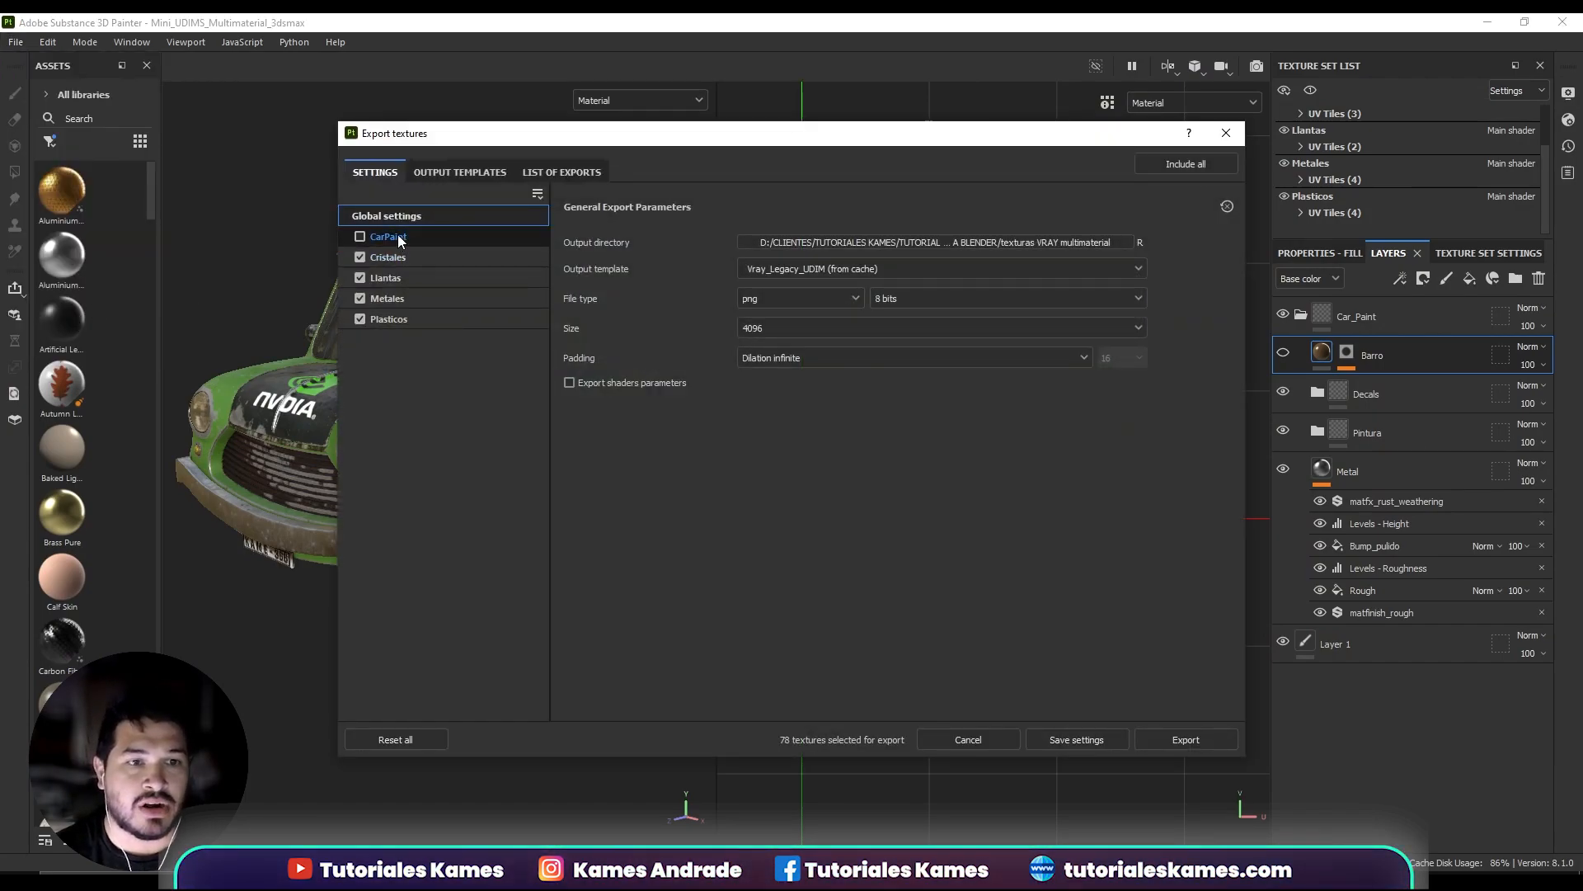
click(398, 236)
click(444, 174)
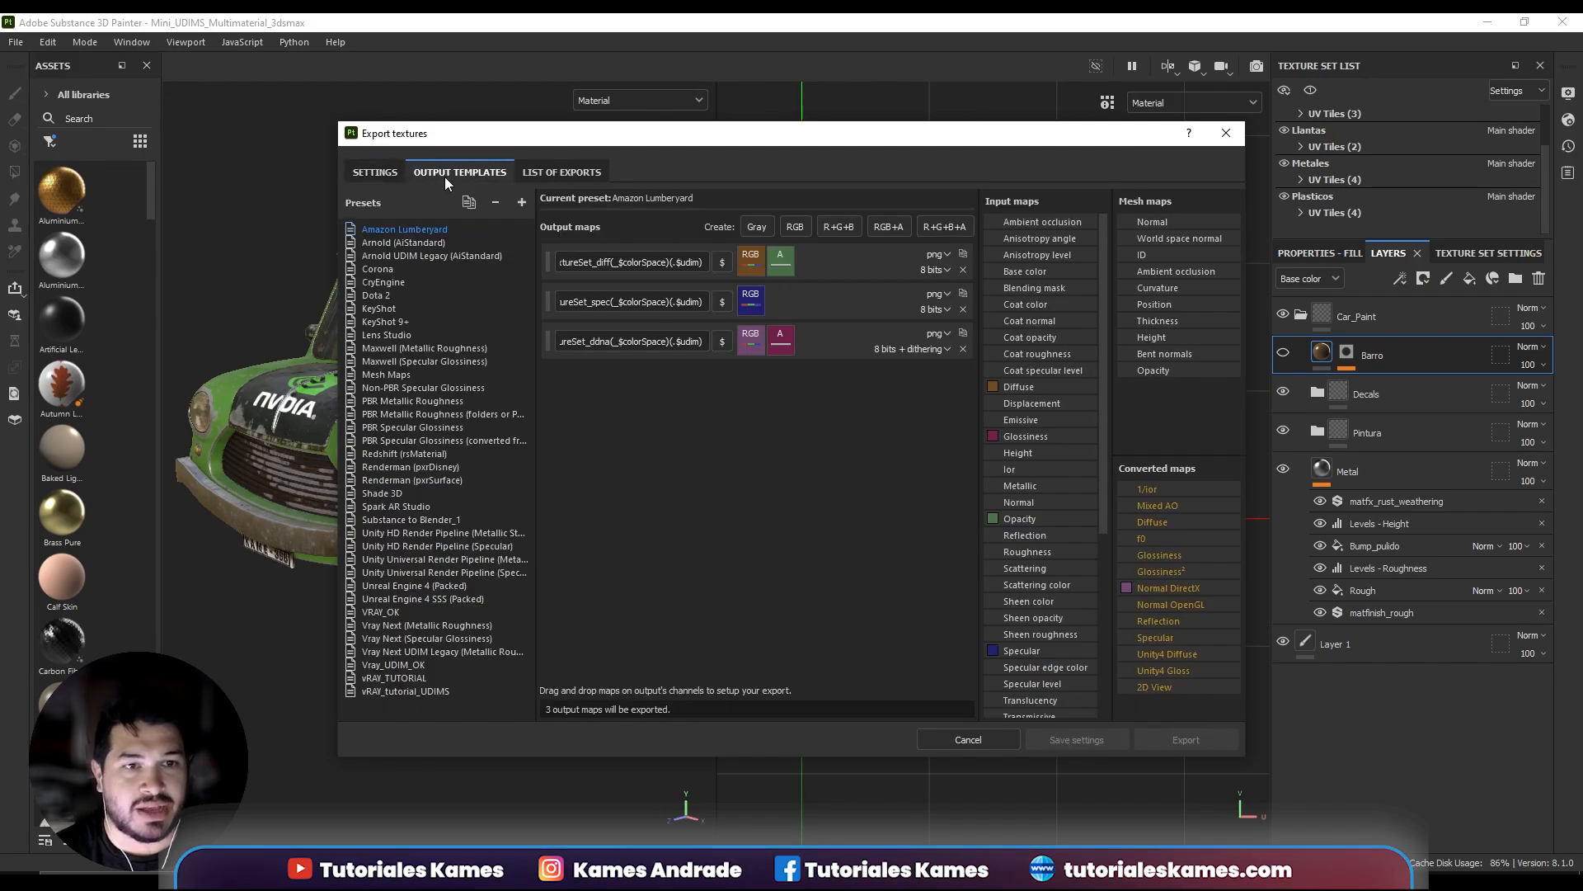
click(408, 690)
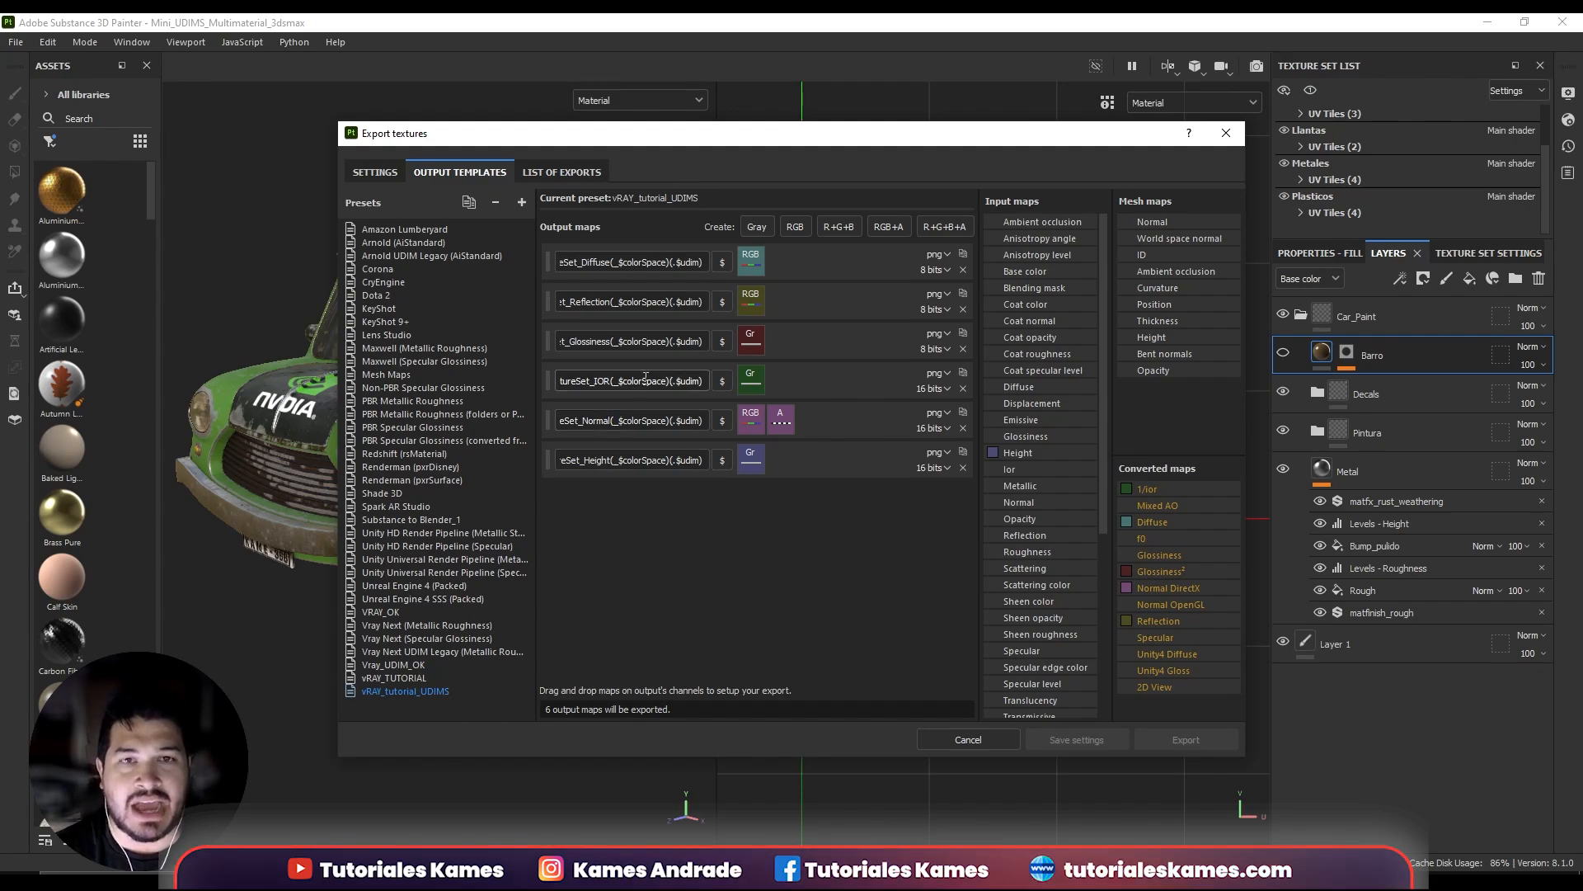
Compare the output maps of the Corona, Vray Next (Specular Glossiness), Vray Next (Metallic Roughness) and Vray Next UDIM Legacy presets.
click(388, 269)
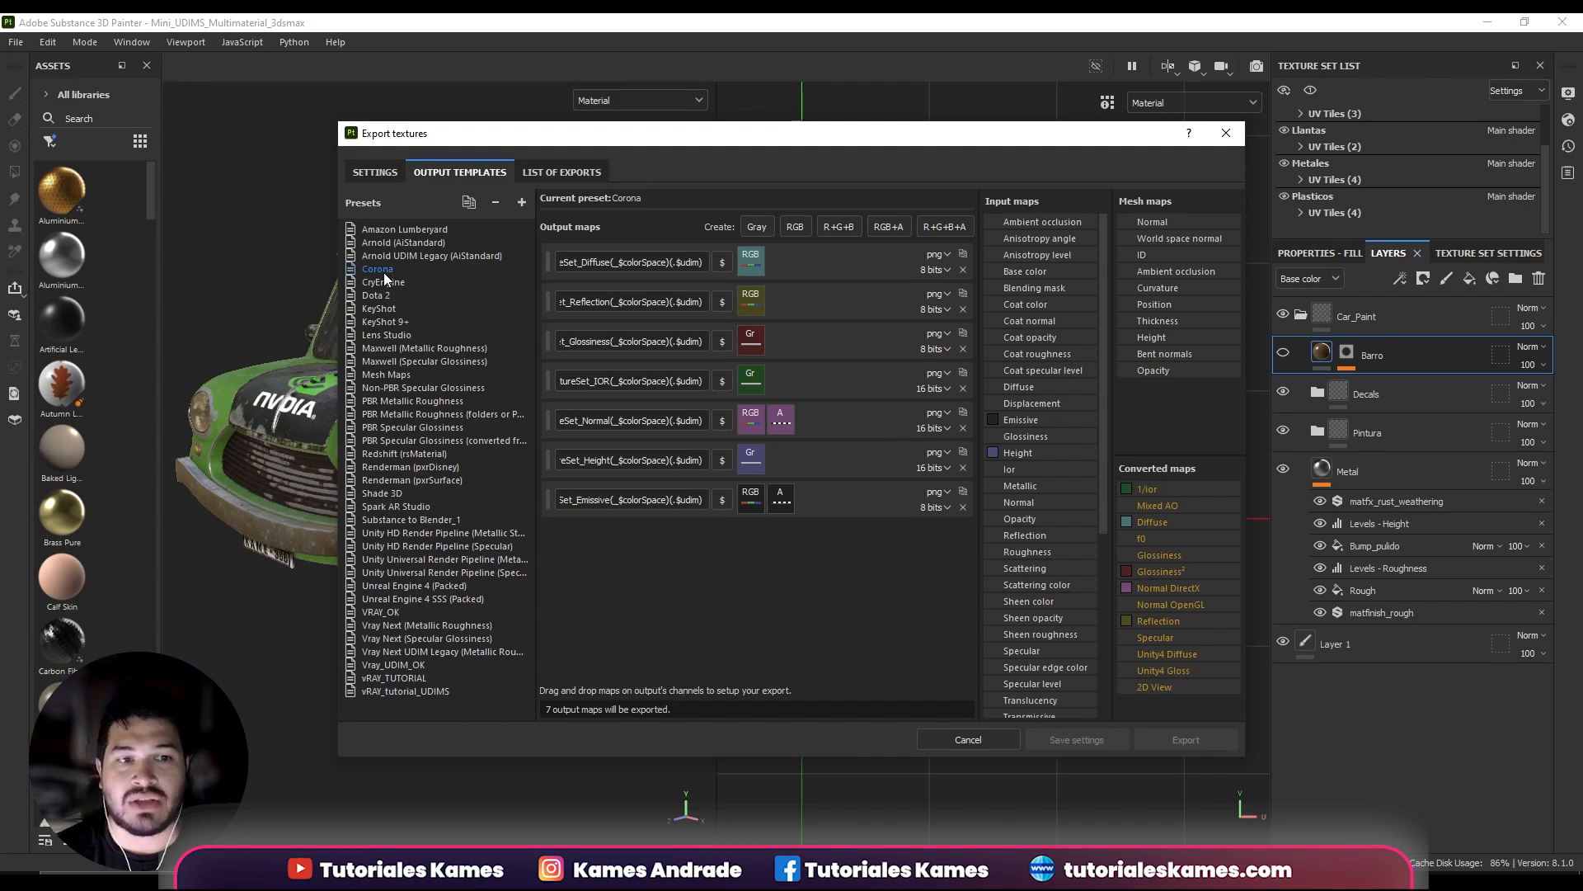
click(390, 649)
click(384, 638)
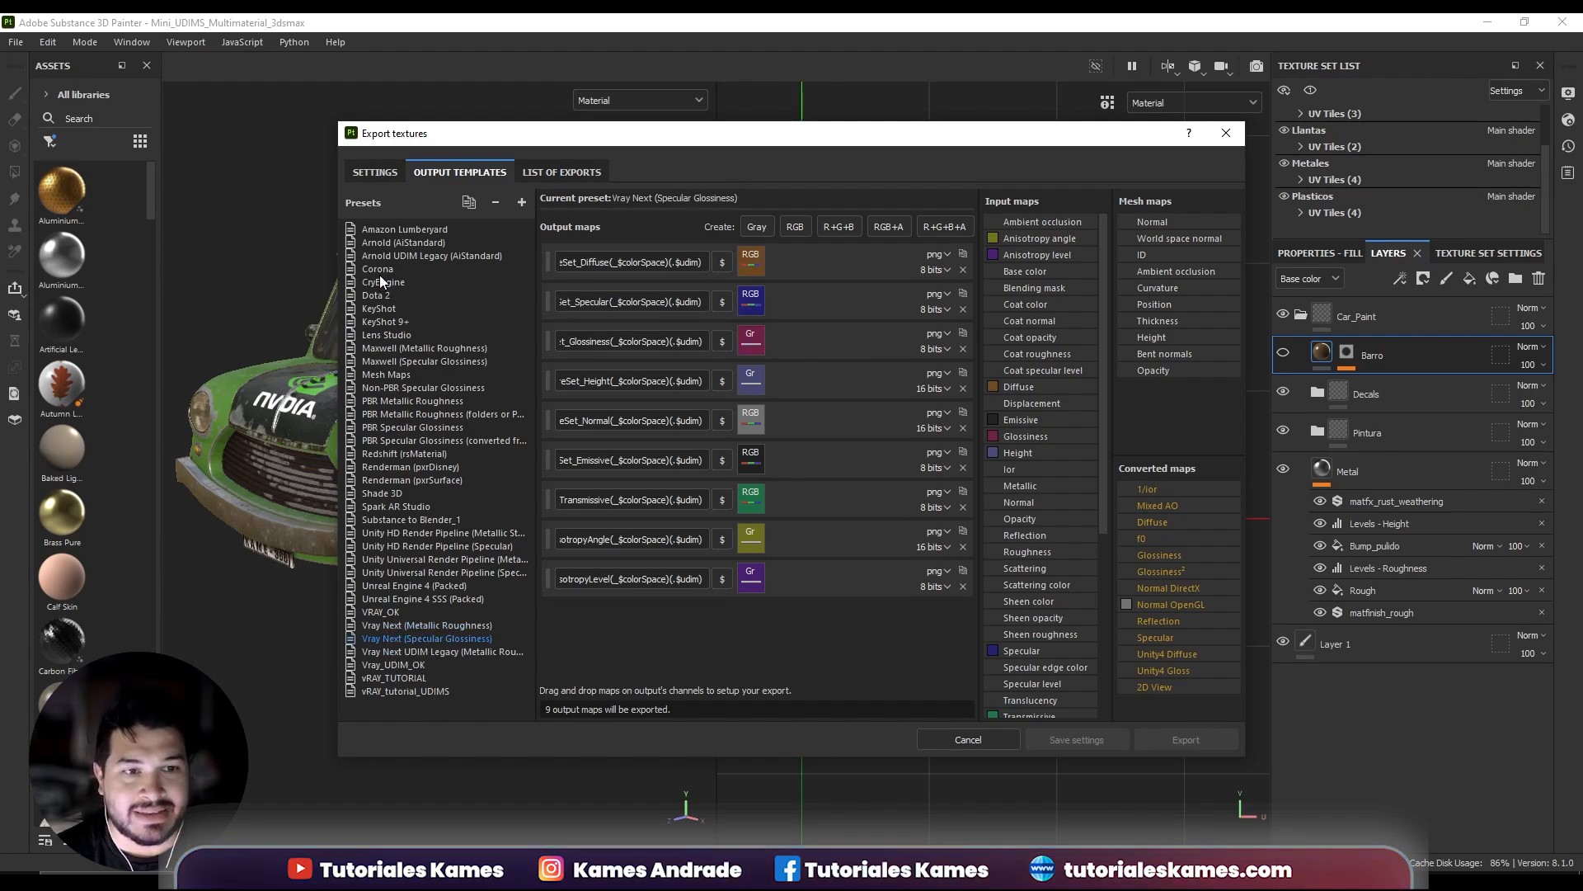
click(404, 625)
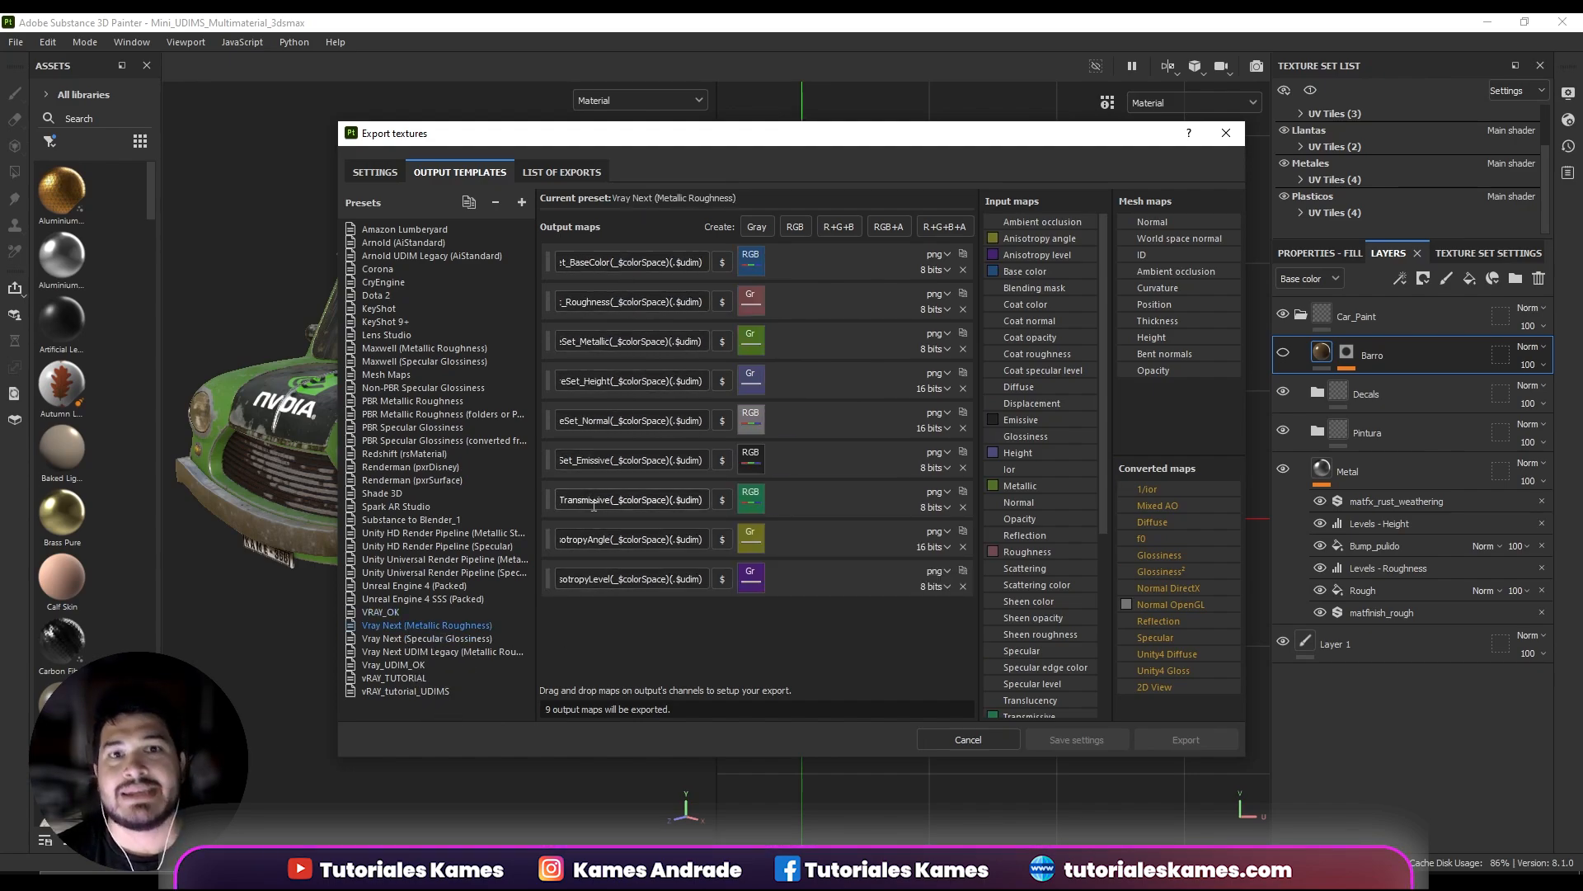
click(419, 652)
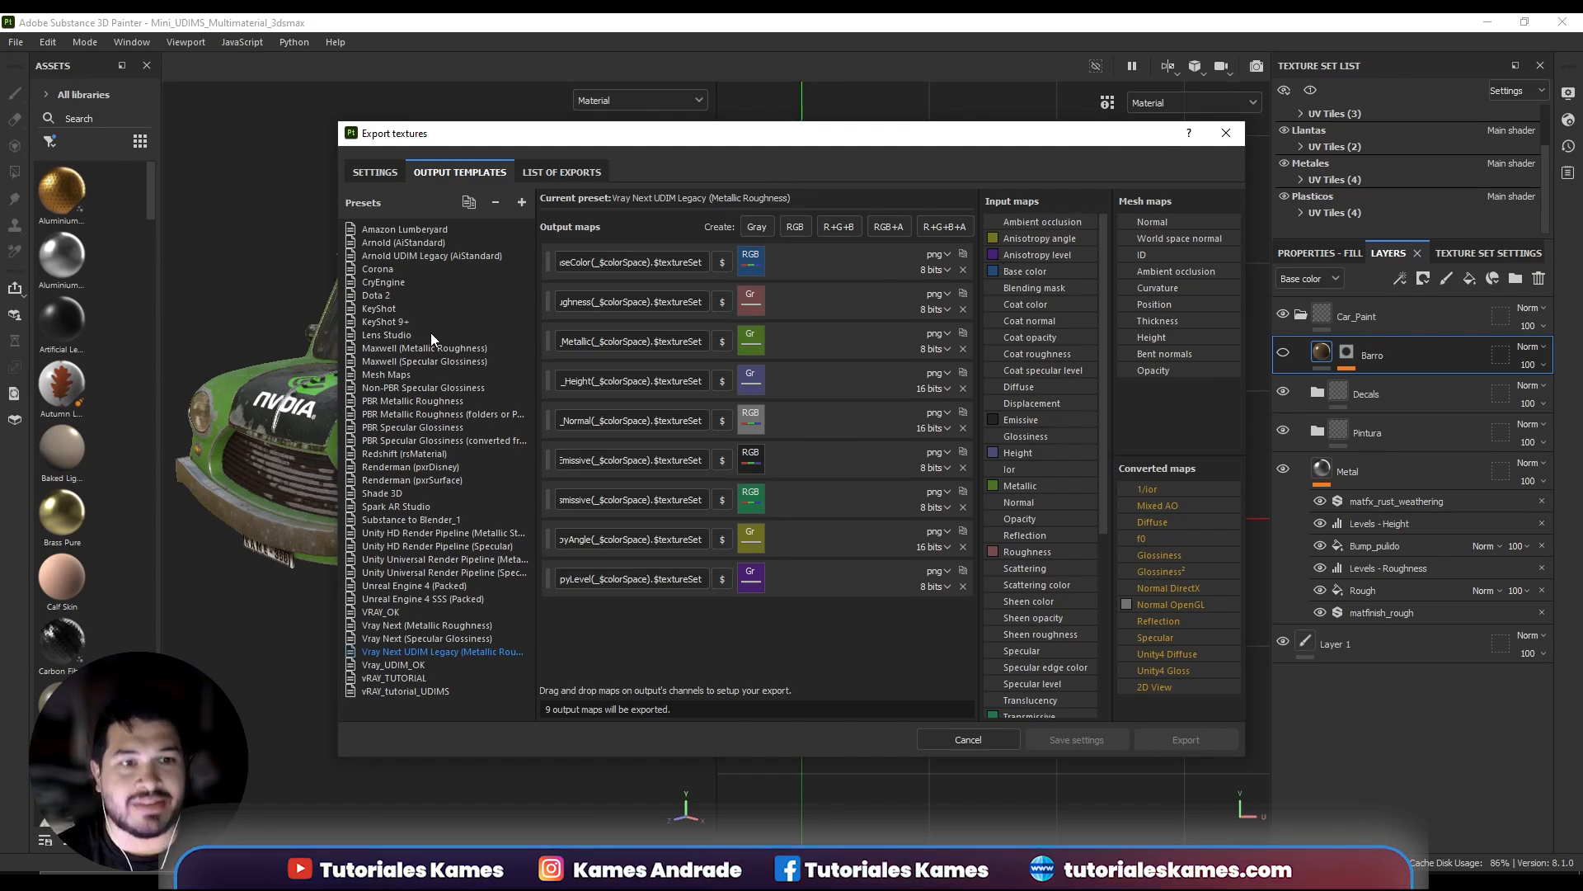
click(390, 269)
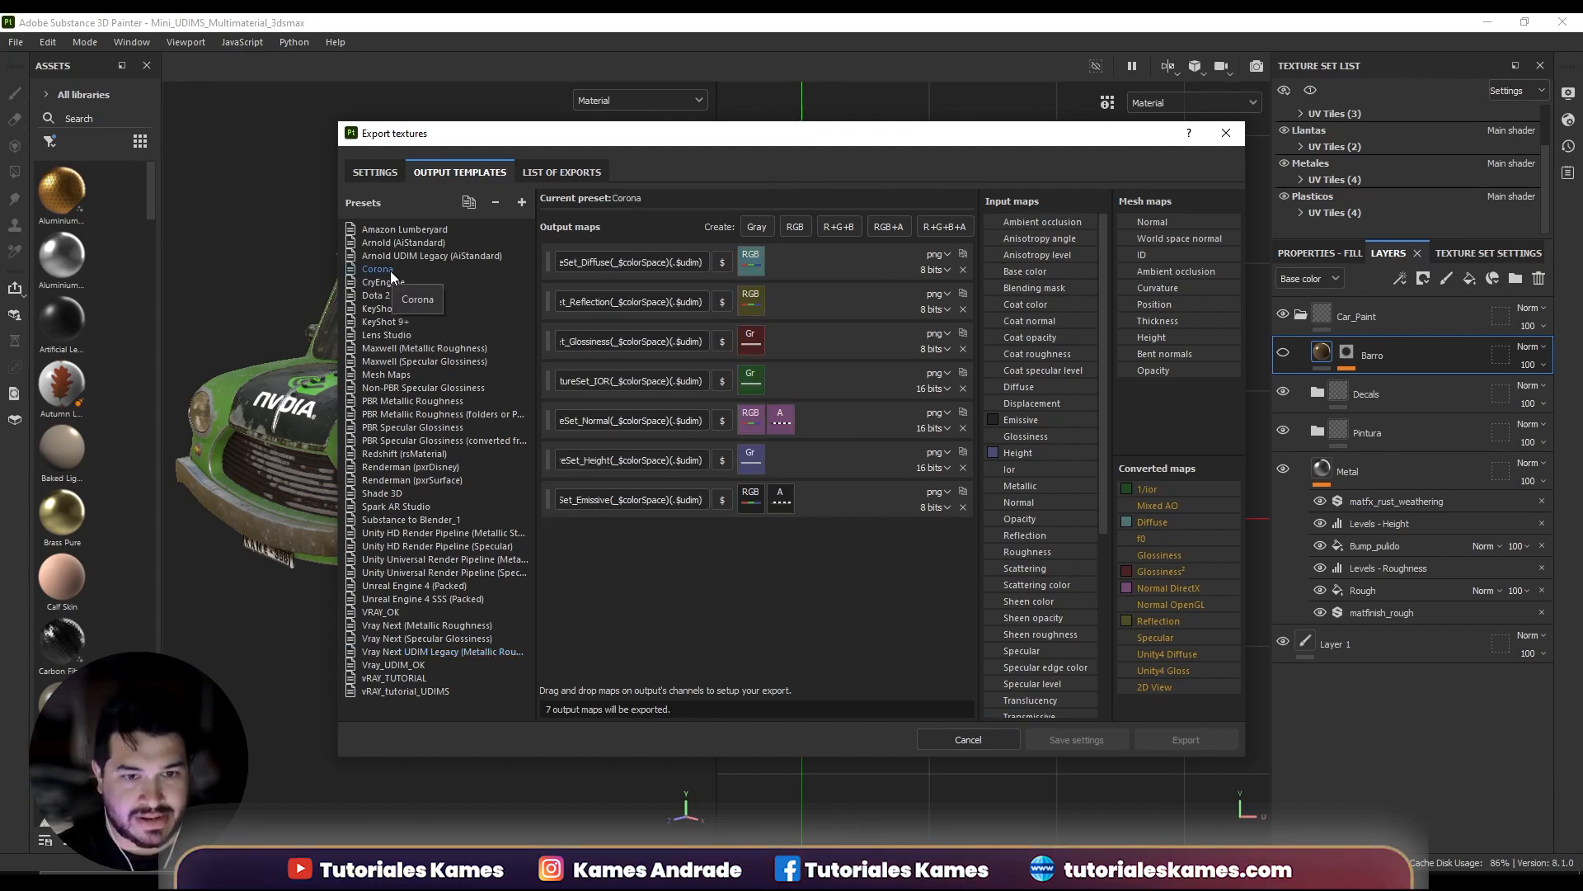
click(401, 639)
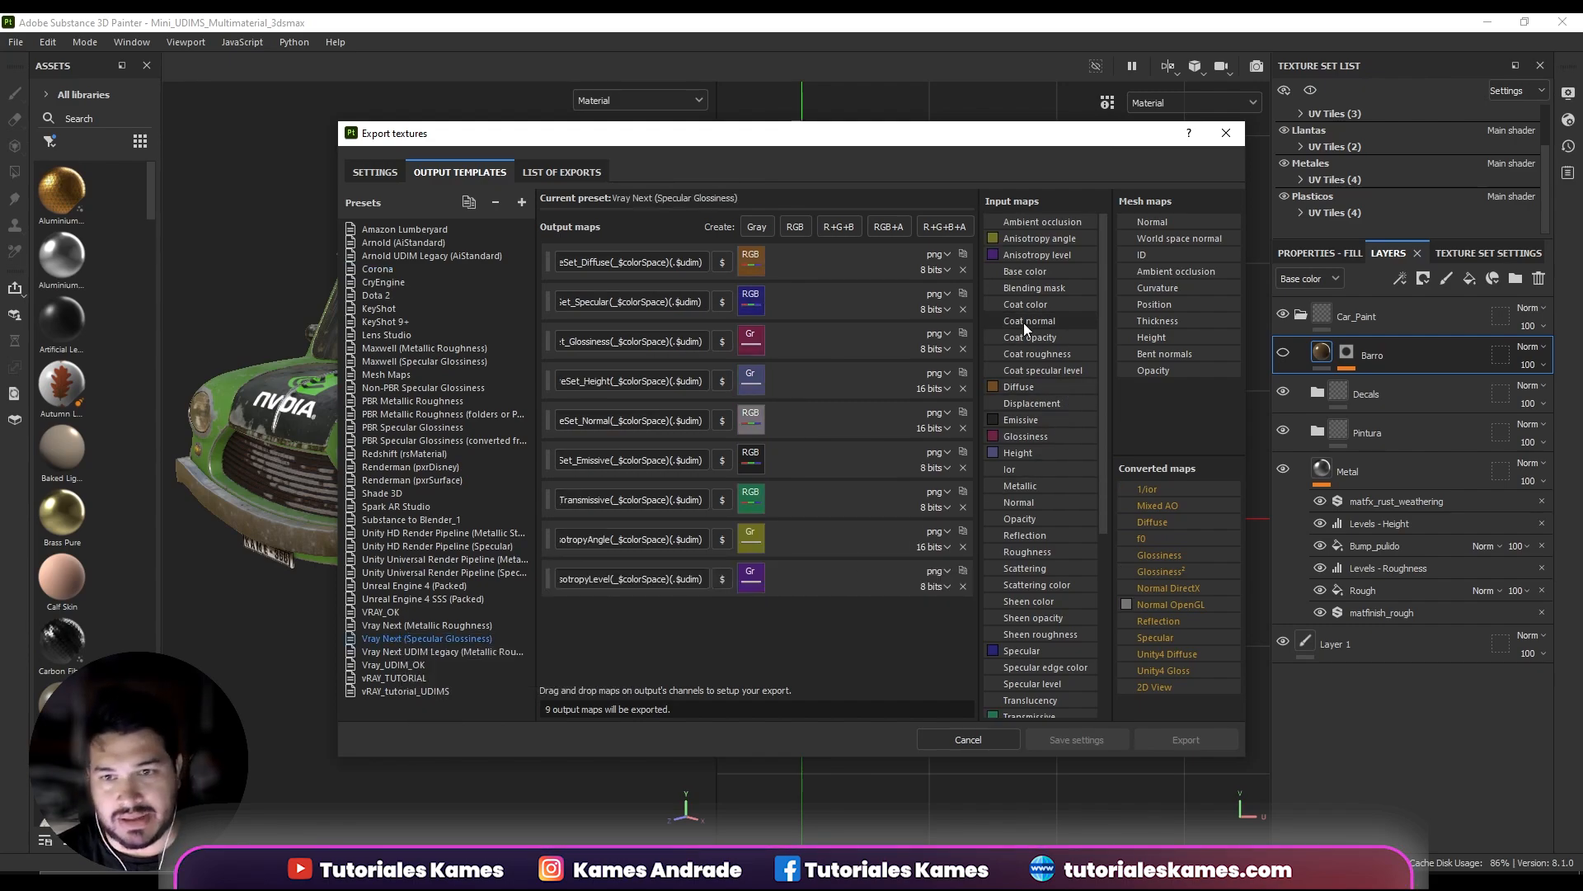
Return to 3ds Max, add a MultiTile map below Map #25 and connect it to CarPaint's Fresnel IOR input.
key(alt+Tab)
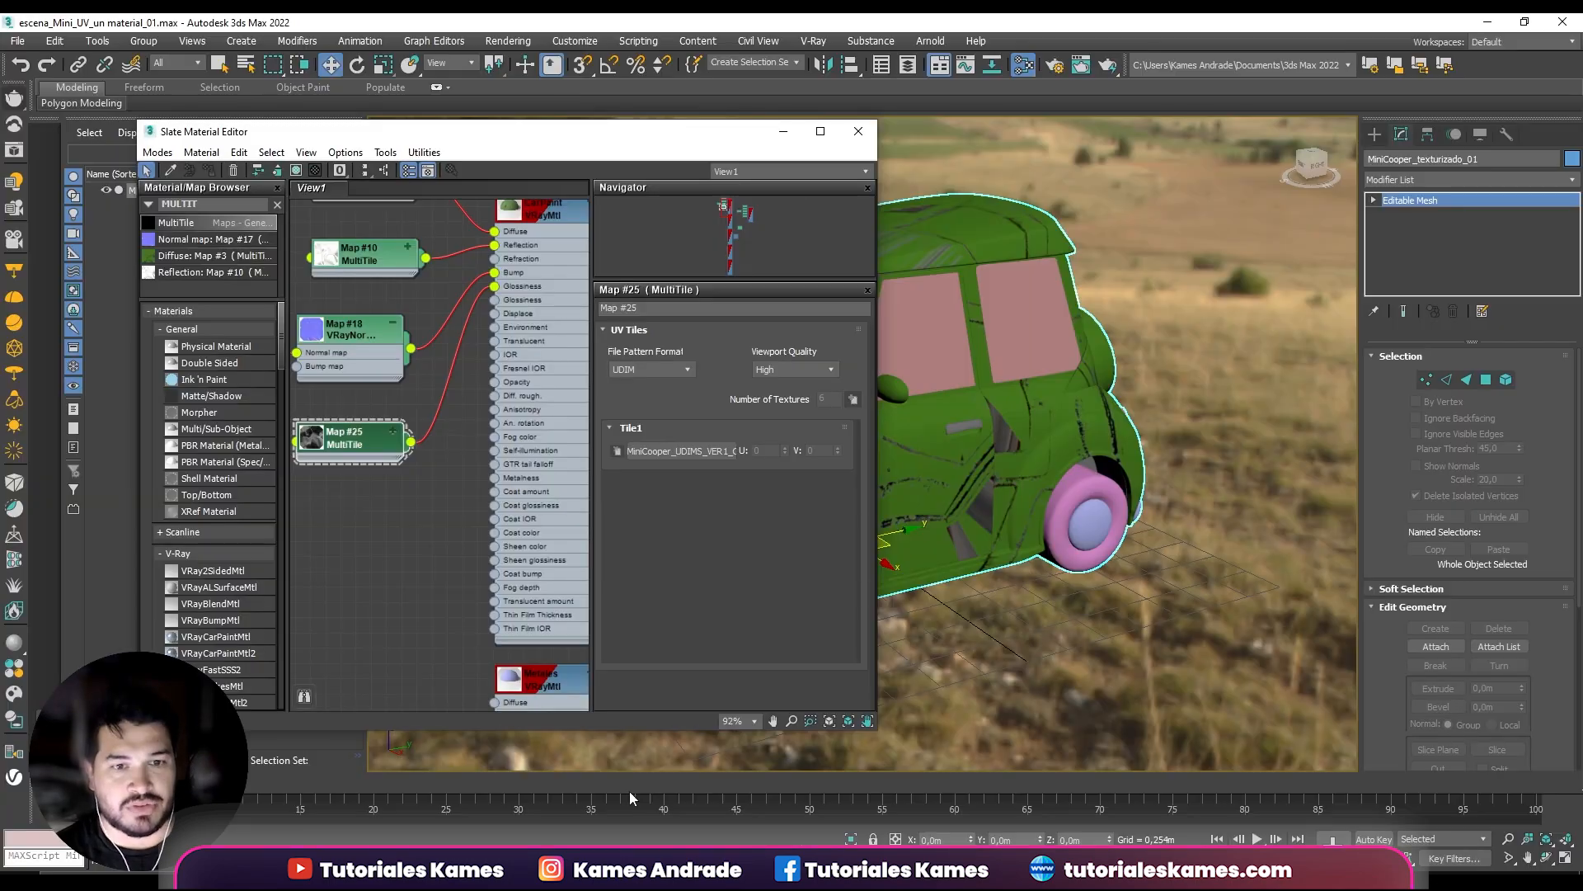
middle_drag(376, 457, 418, 487)
scroll(418, 533, up, 1)
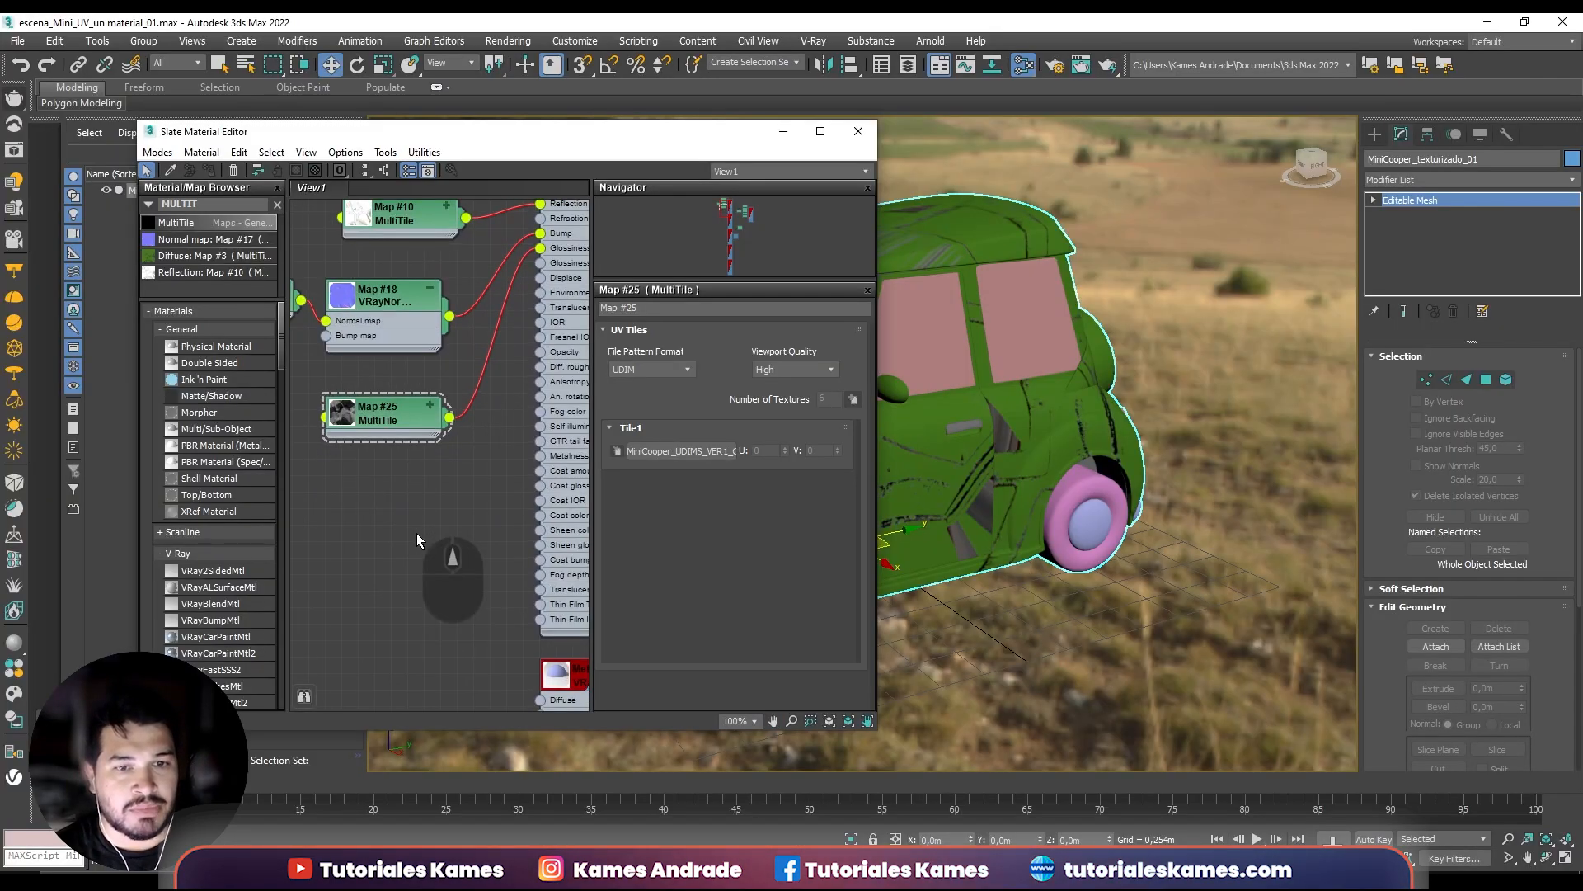
drag(176, 221, 541, 338)
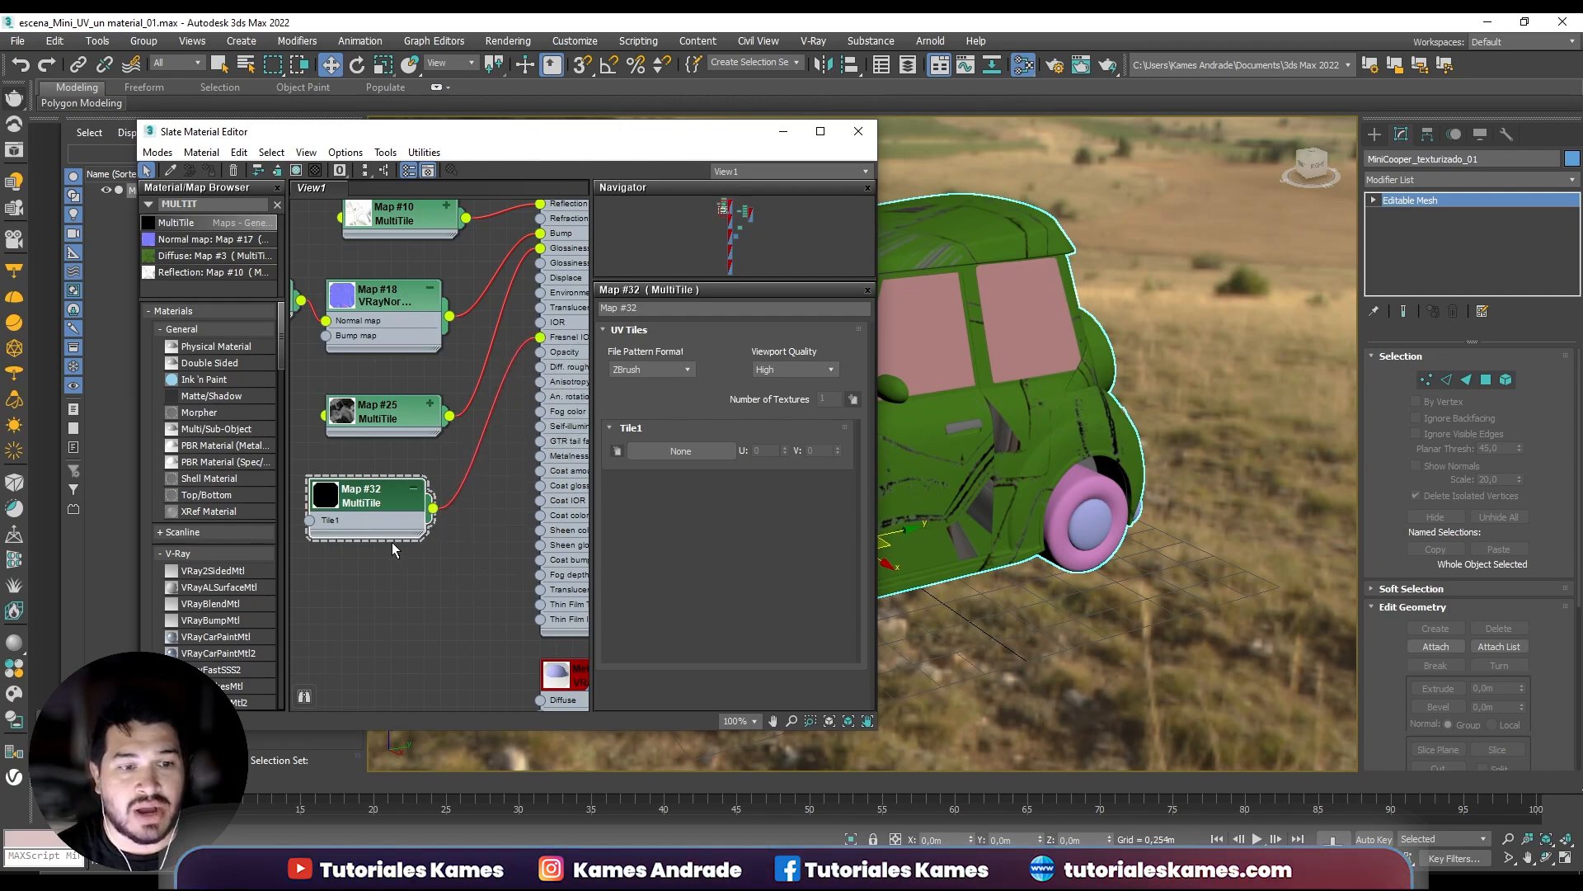
middle_drag(375, 496, 432, 479)
Set the Map #32 MultiTile to UDIM format and load MiniCooper_UDIMS_VER1_CarPaint_IOR.1001.jpg into its Tile1.
click(666, 367)
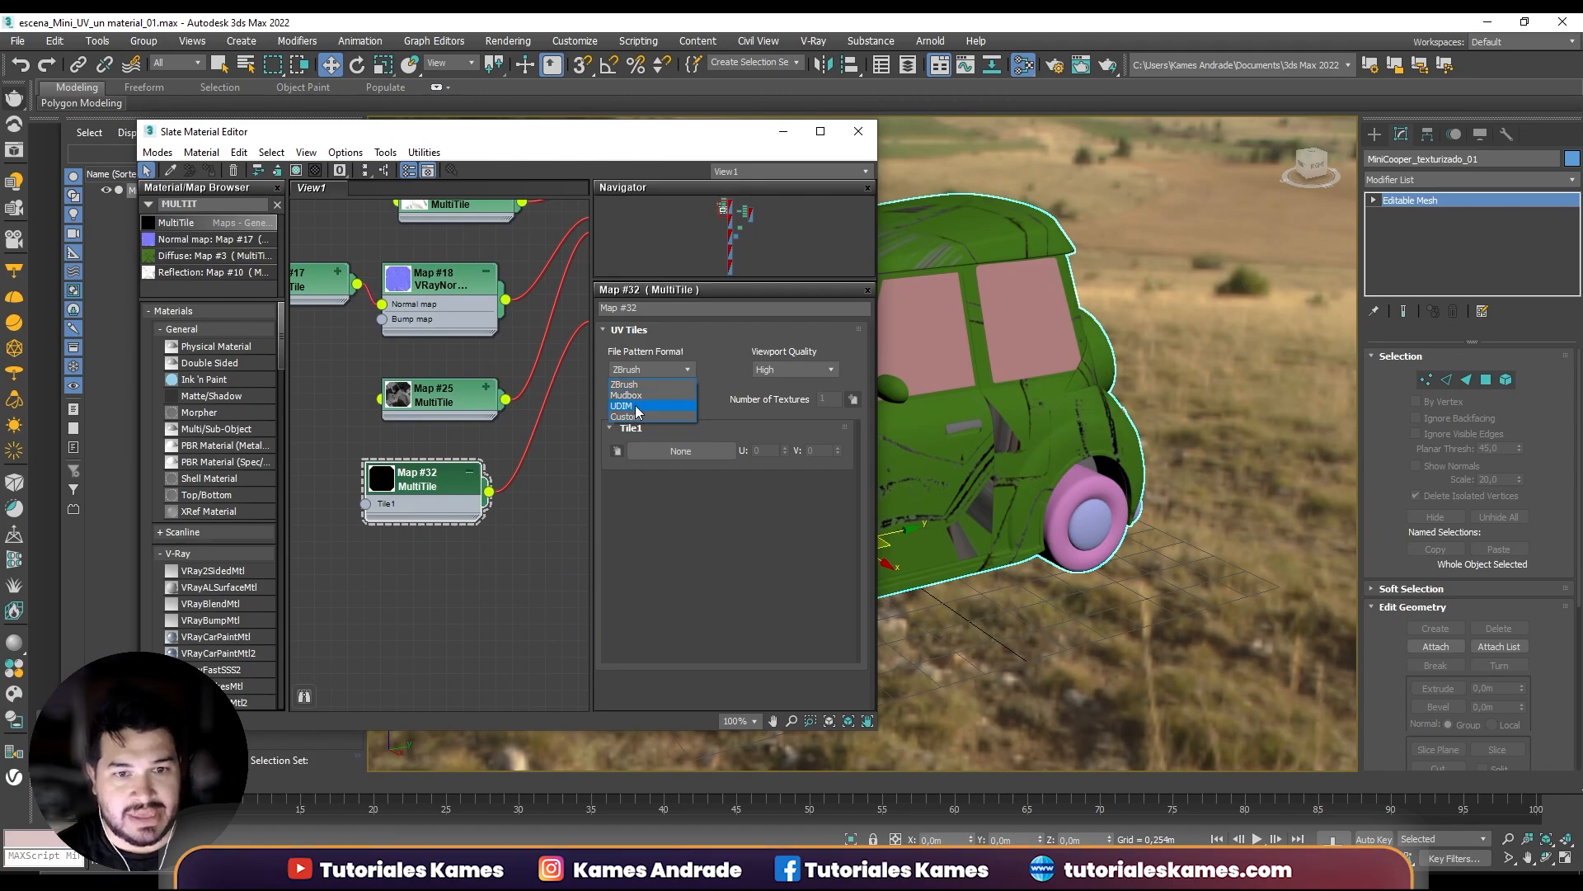
click(667, 450)
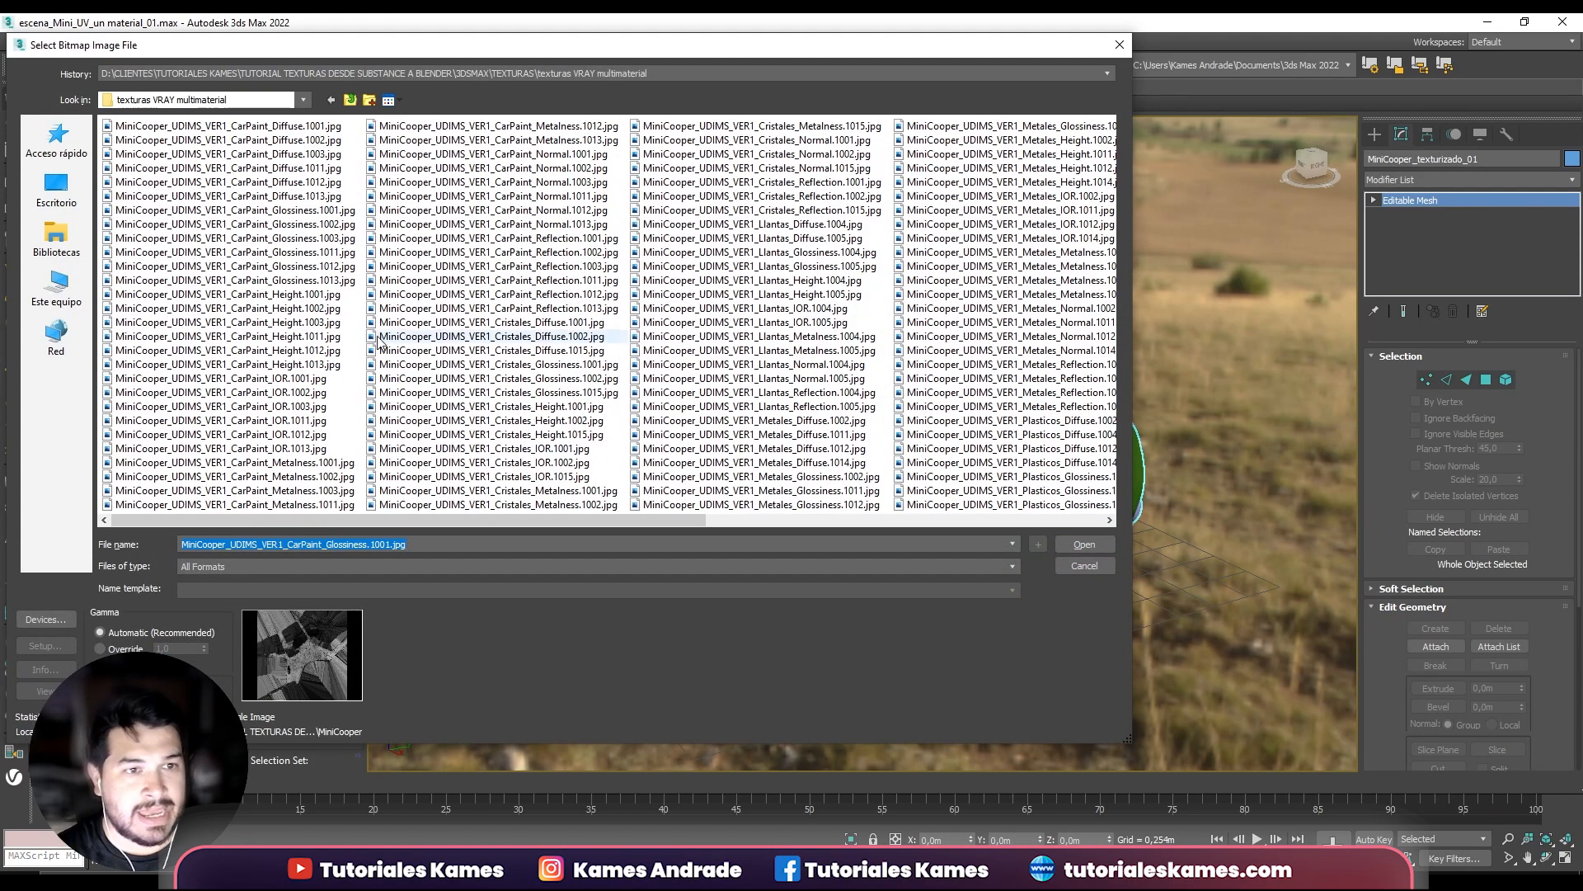
click(277, 379)
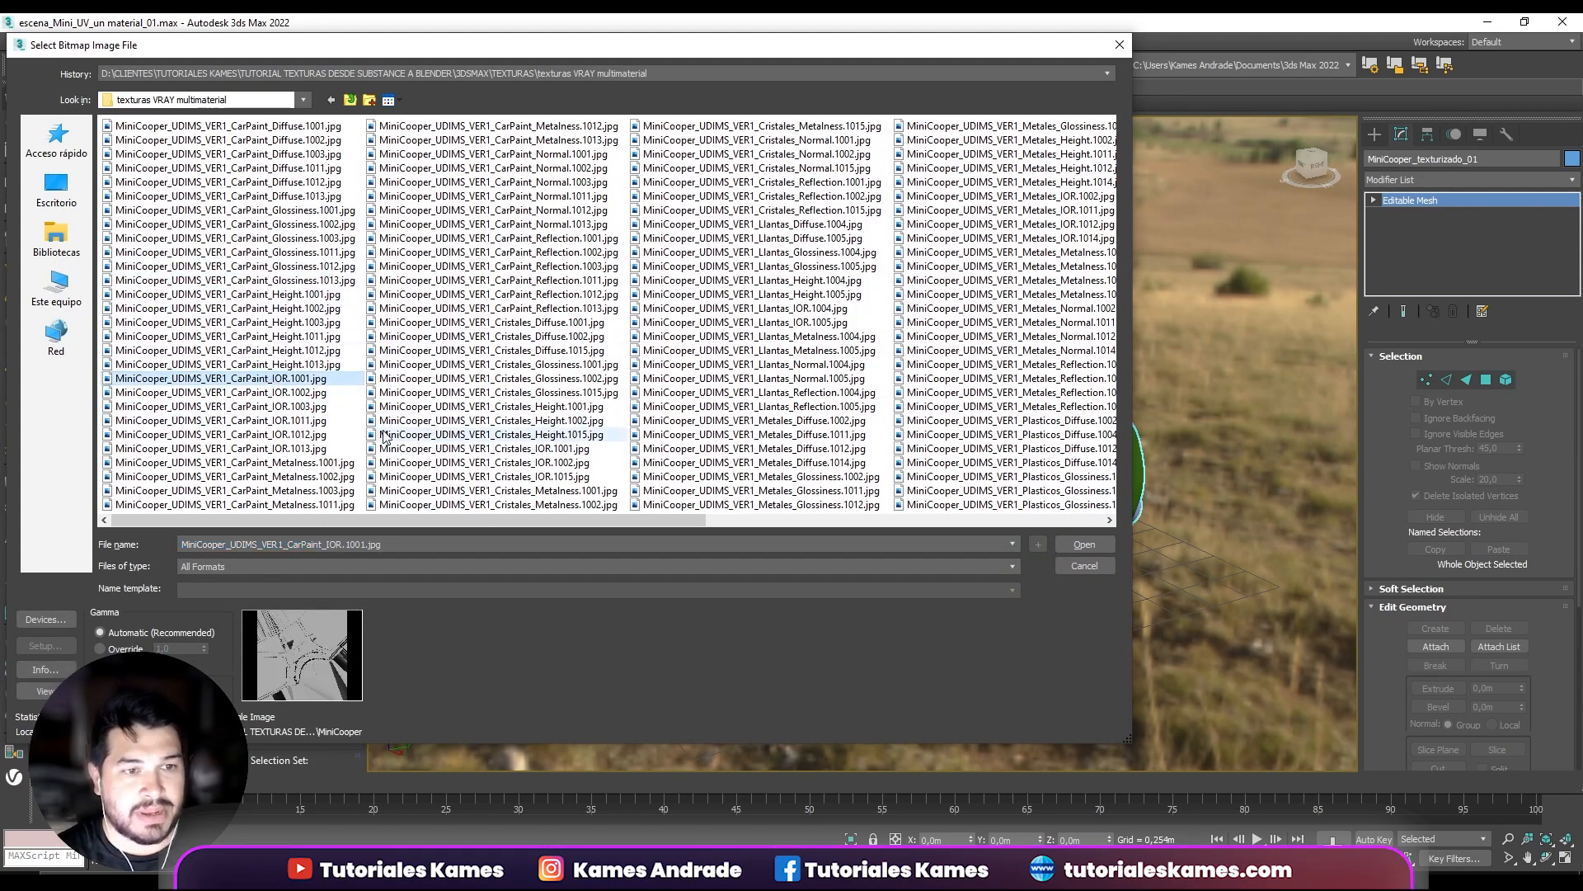
click(1084, 544)
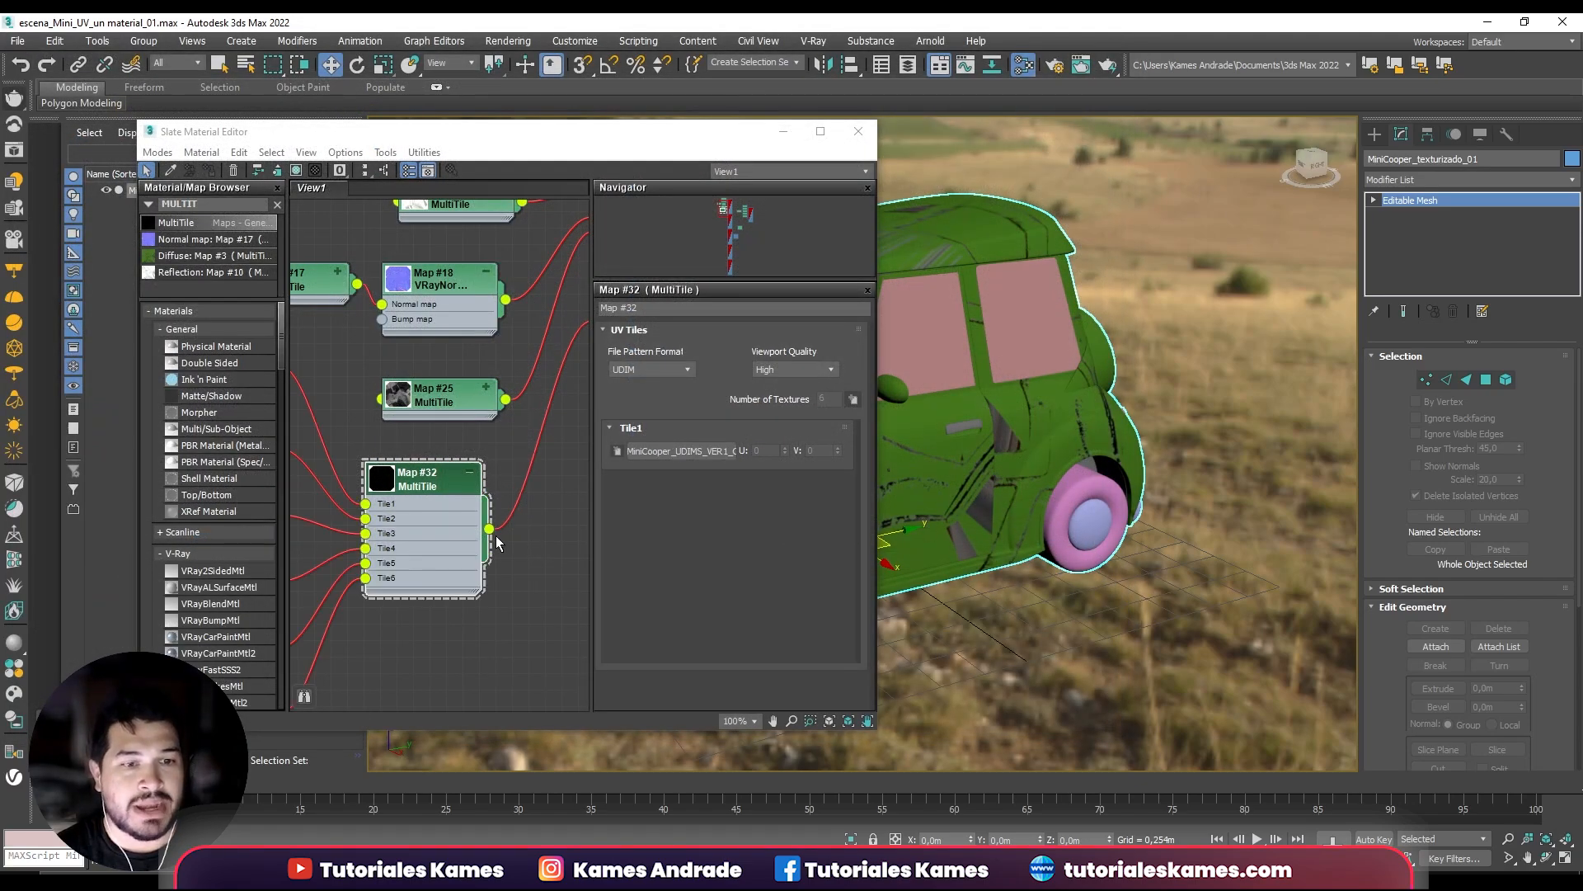
Hide the child tree of bitmaps behind the Map #32 MultiTile and collapse the node.
scroll(450, 585, down, 2)
right_click(493, 494)
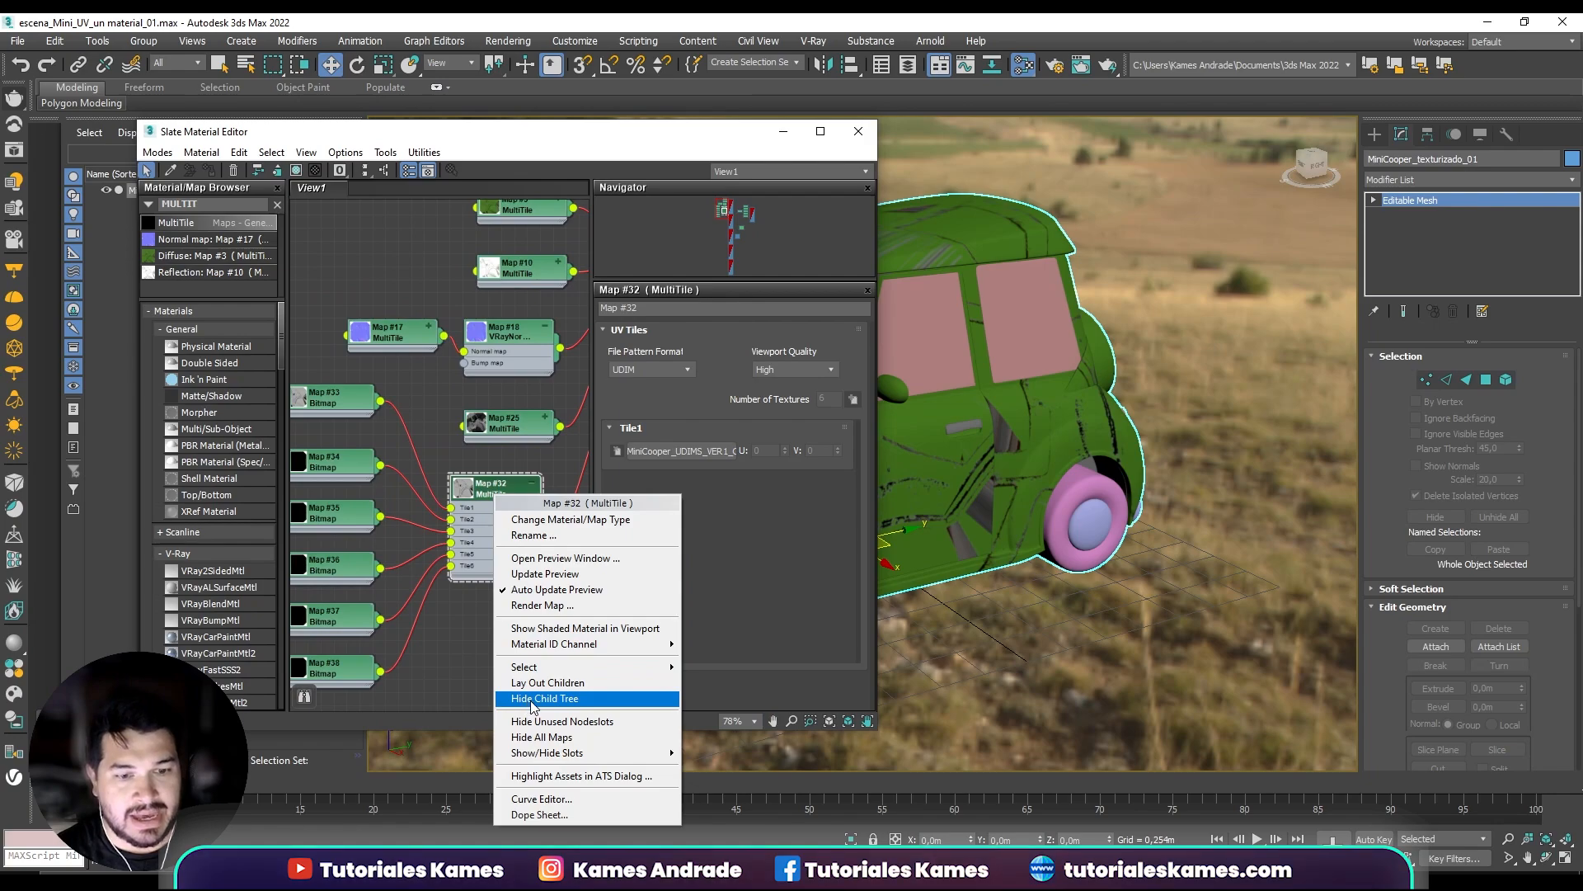
click(532, 700)
click(533, 484)
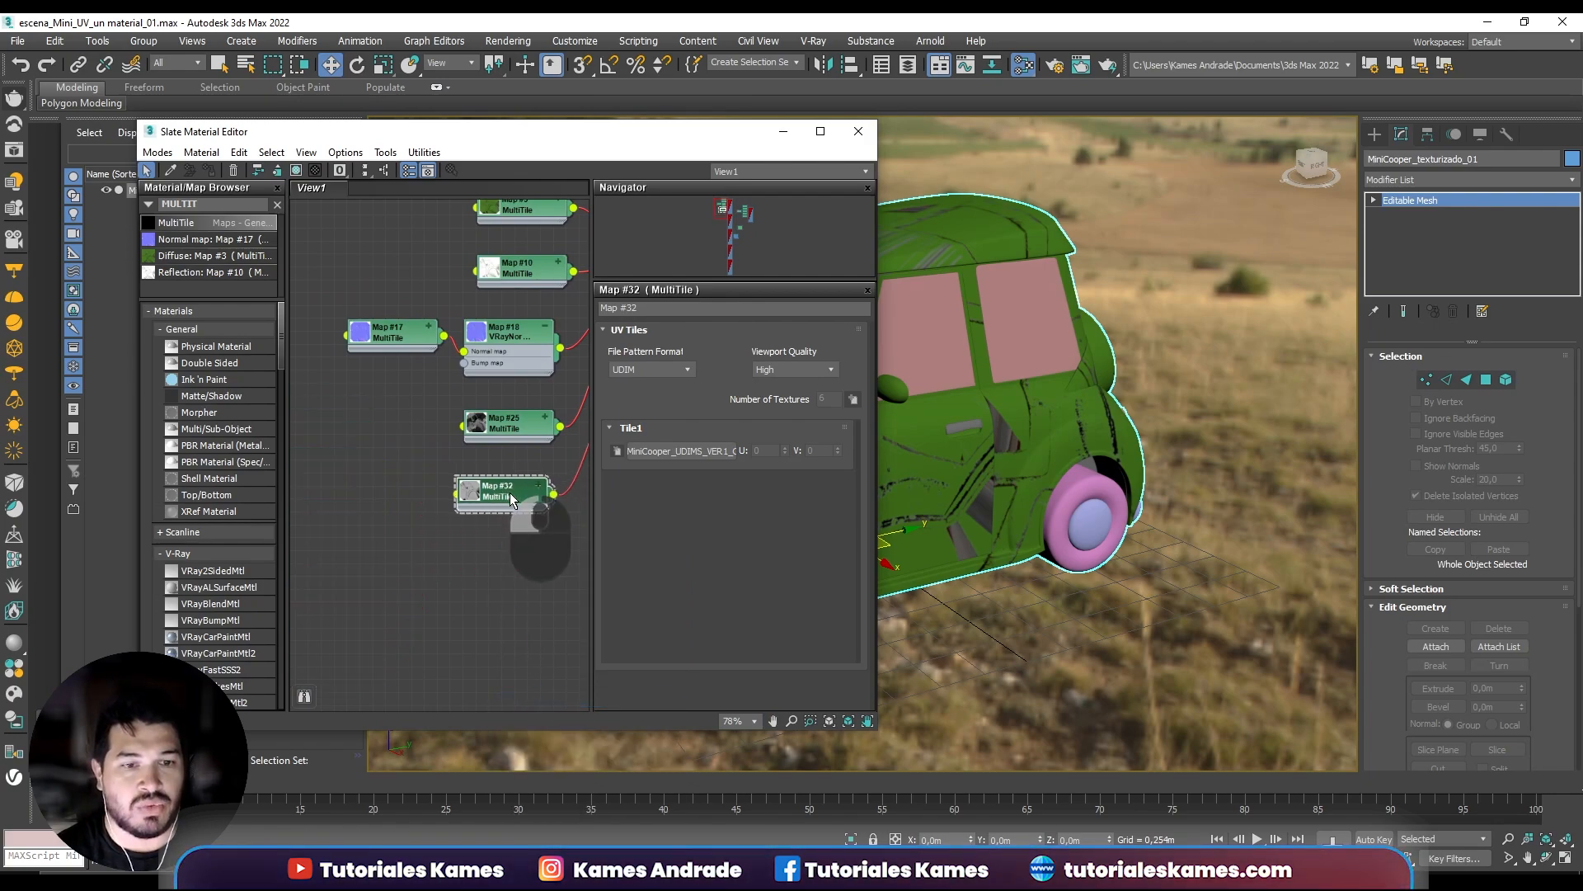
middle_drag(521, 538, 432, 618)
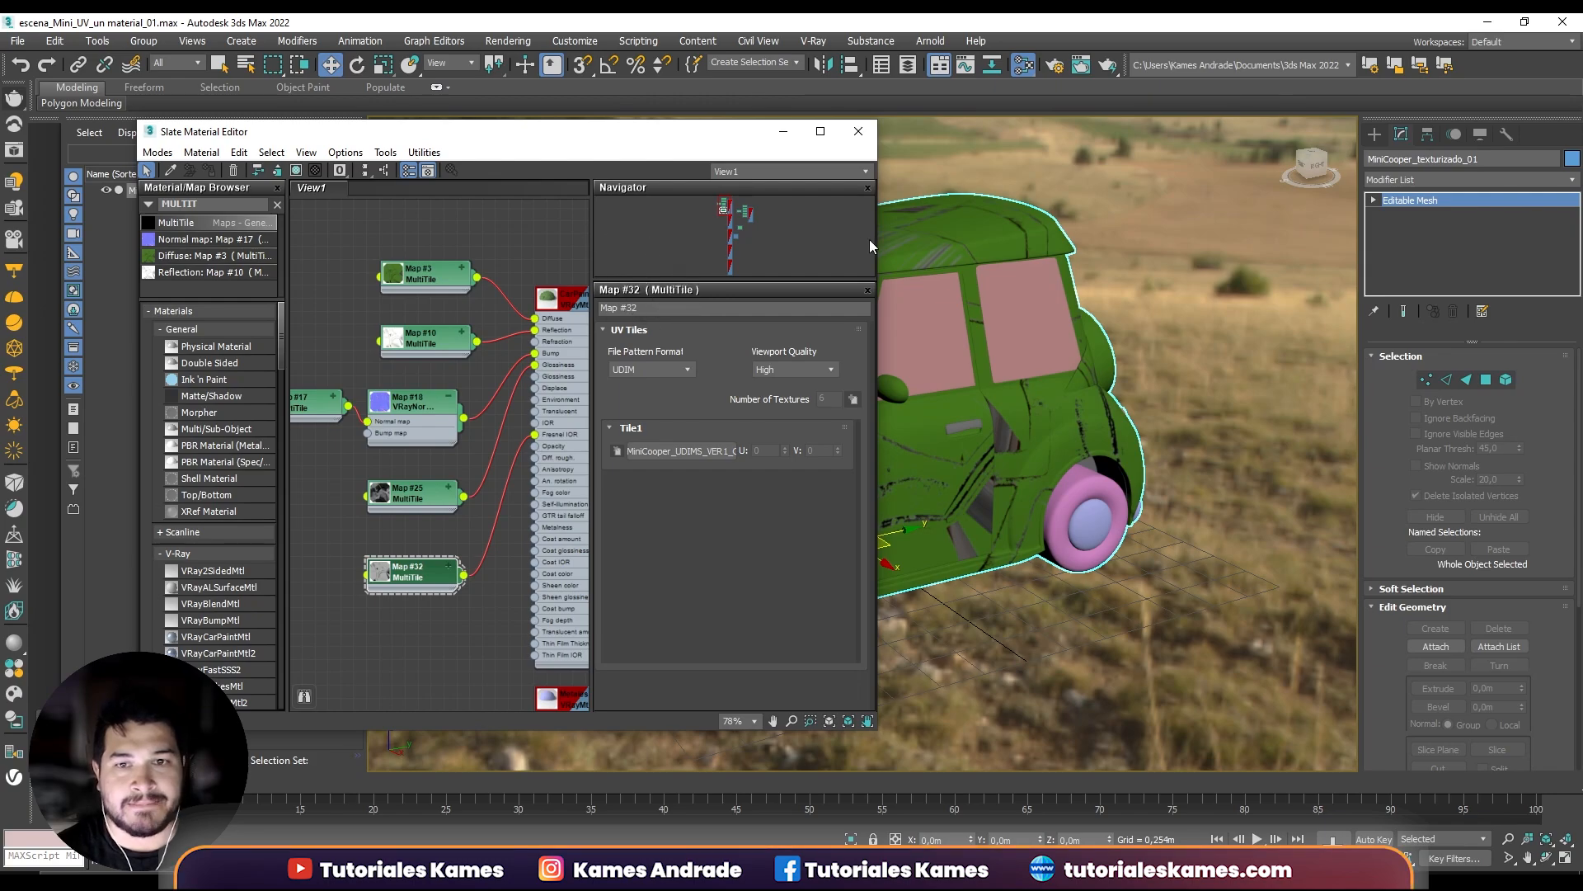
Widen the Slate Material Editor window and review CarPaint's node network alongside the neighbouring materials.
drag(879, 238, 1056, 238)
middle_drag(514, 382, 575, 365)
scroll(575, 366, down, 2)
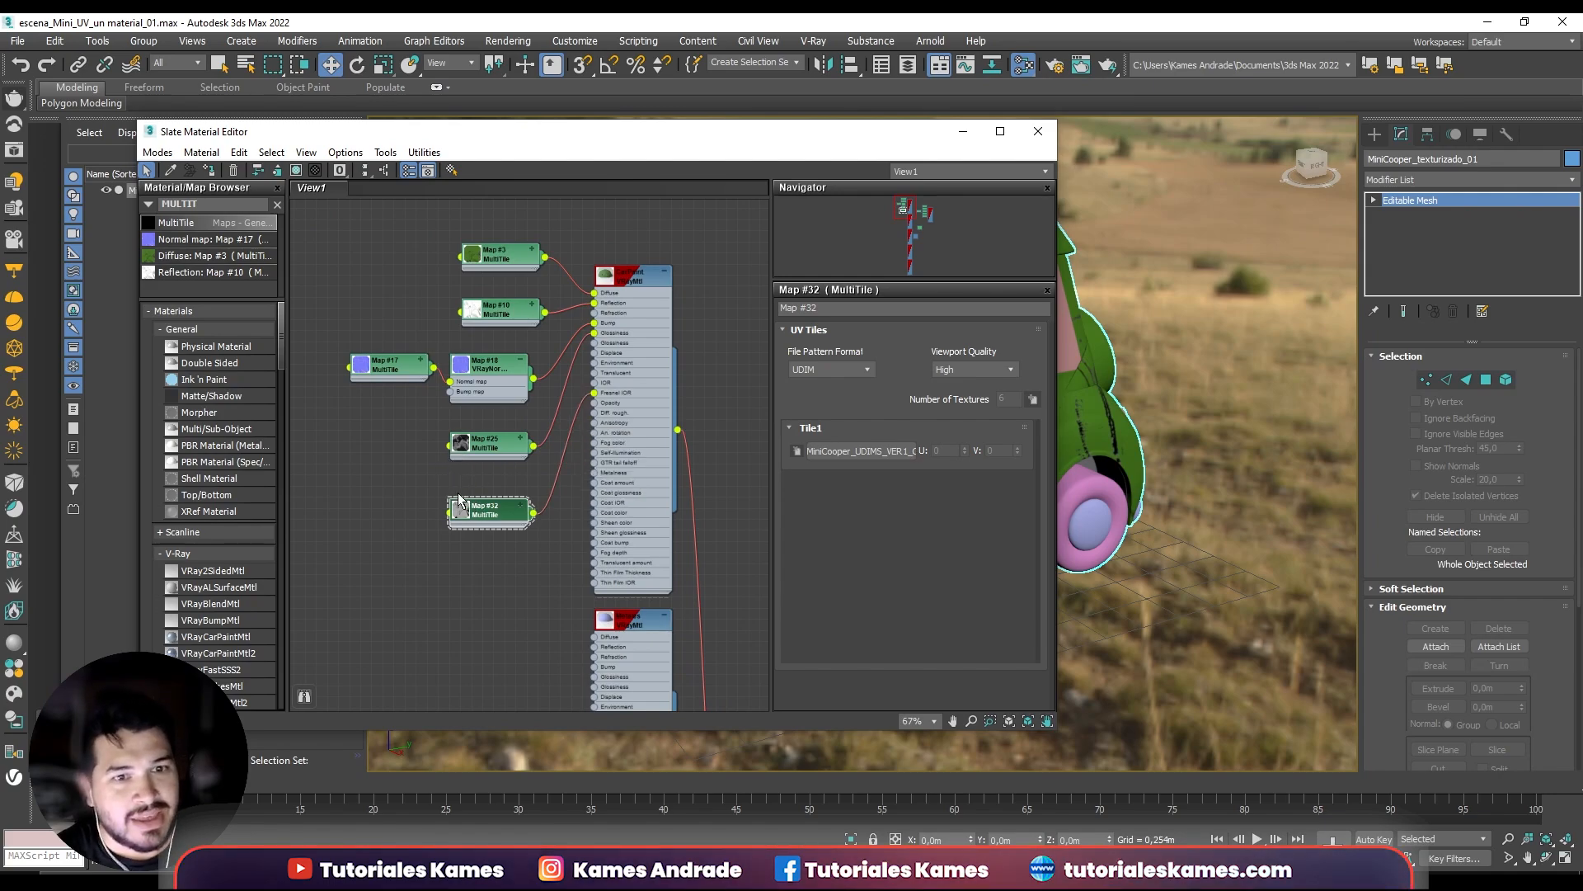
middle_drag(451, 453, 388, 433)
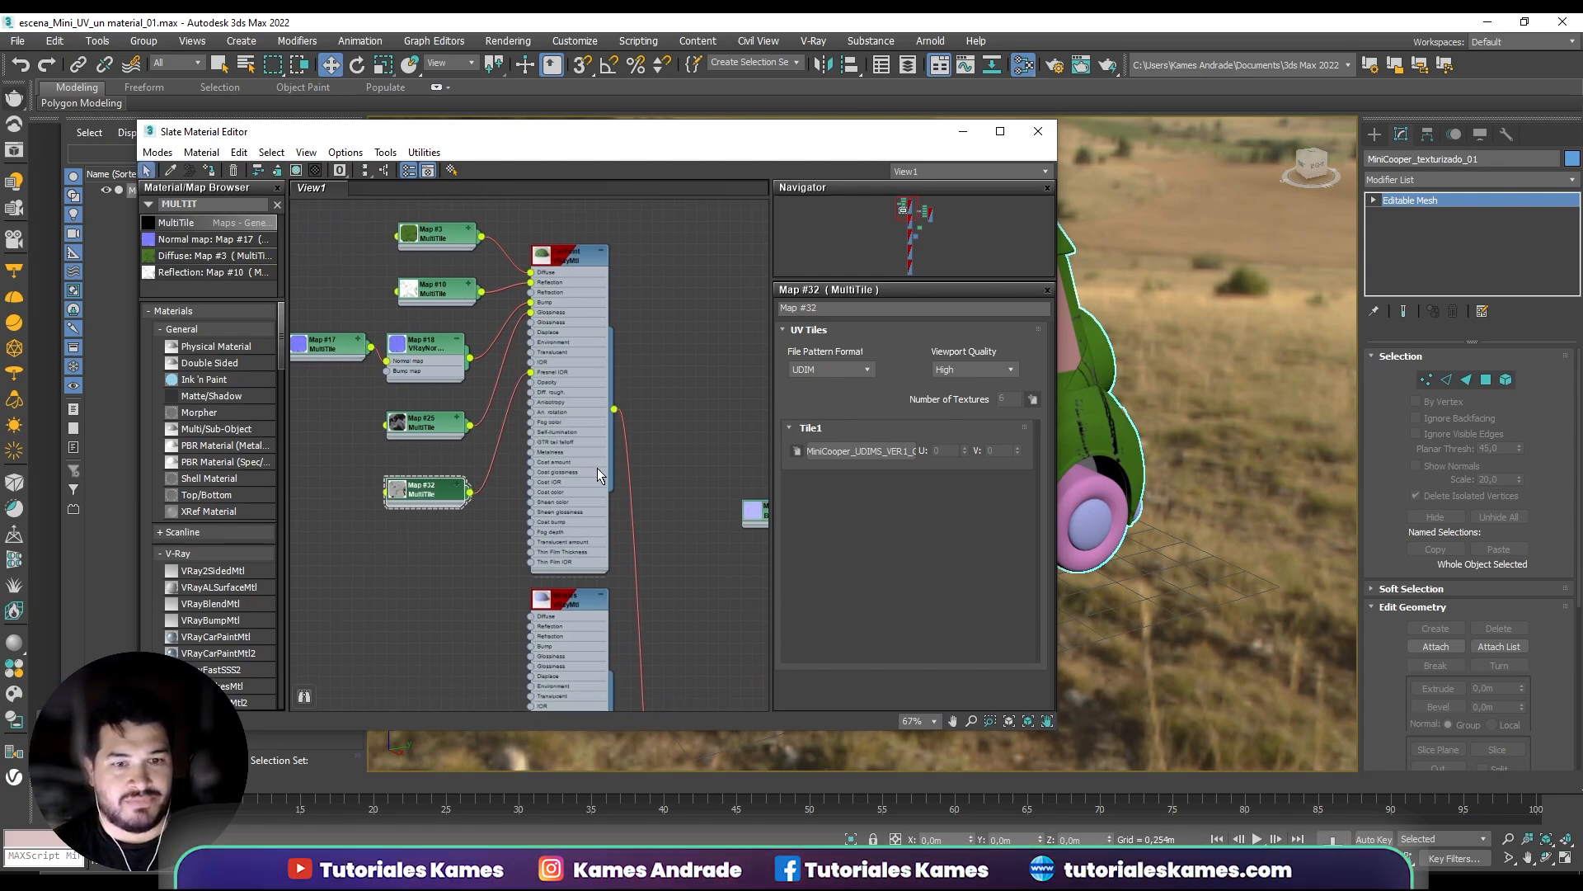
scroll(597, 468, down, 2)
scroll(556, 392, down, 3)
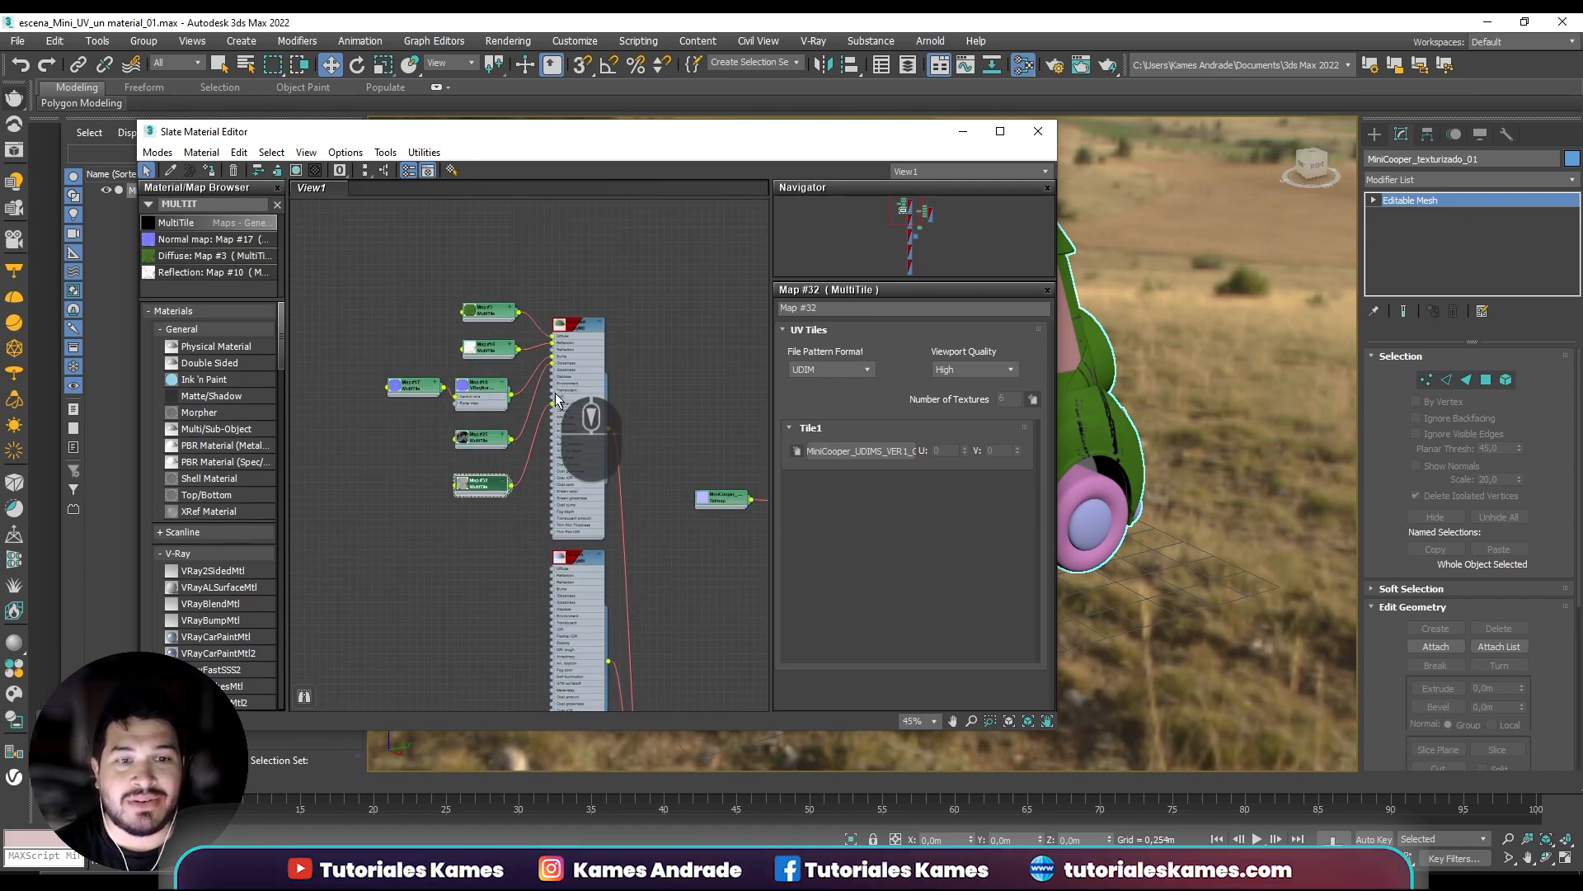
middle_drag(577, 333, 572, 634)
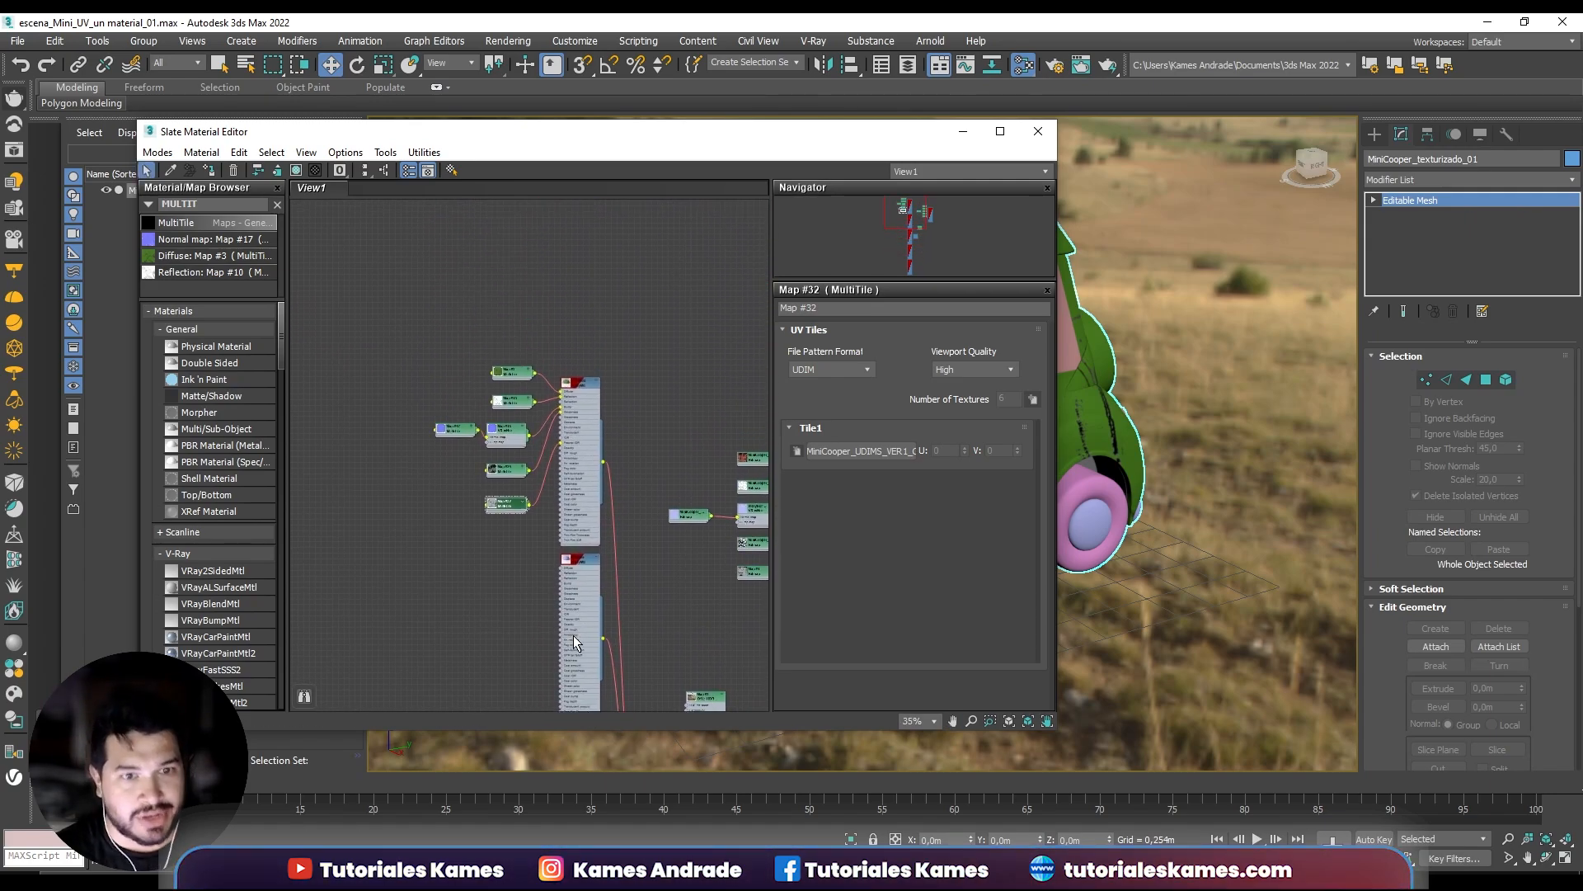
Tidy CarPaint's map nodes by aligning Map #10 and Map #18 under Map #3 and moving Map #25 and Map #32 up.
scroll(518, 381, up, 5)
middle_drag(498, 436, 474, 353)
click(474, 354)
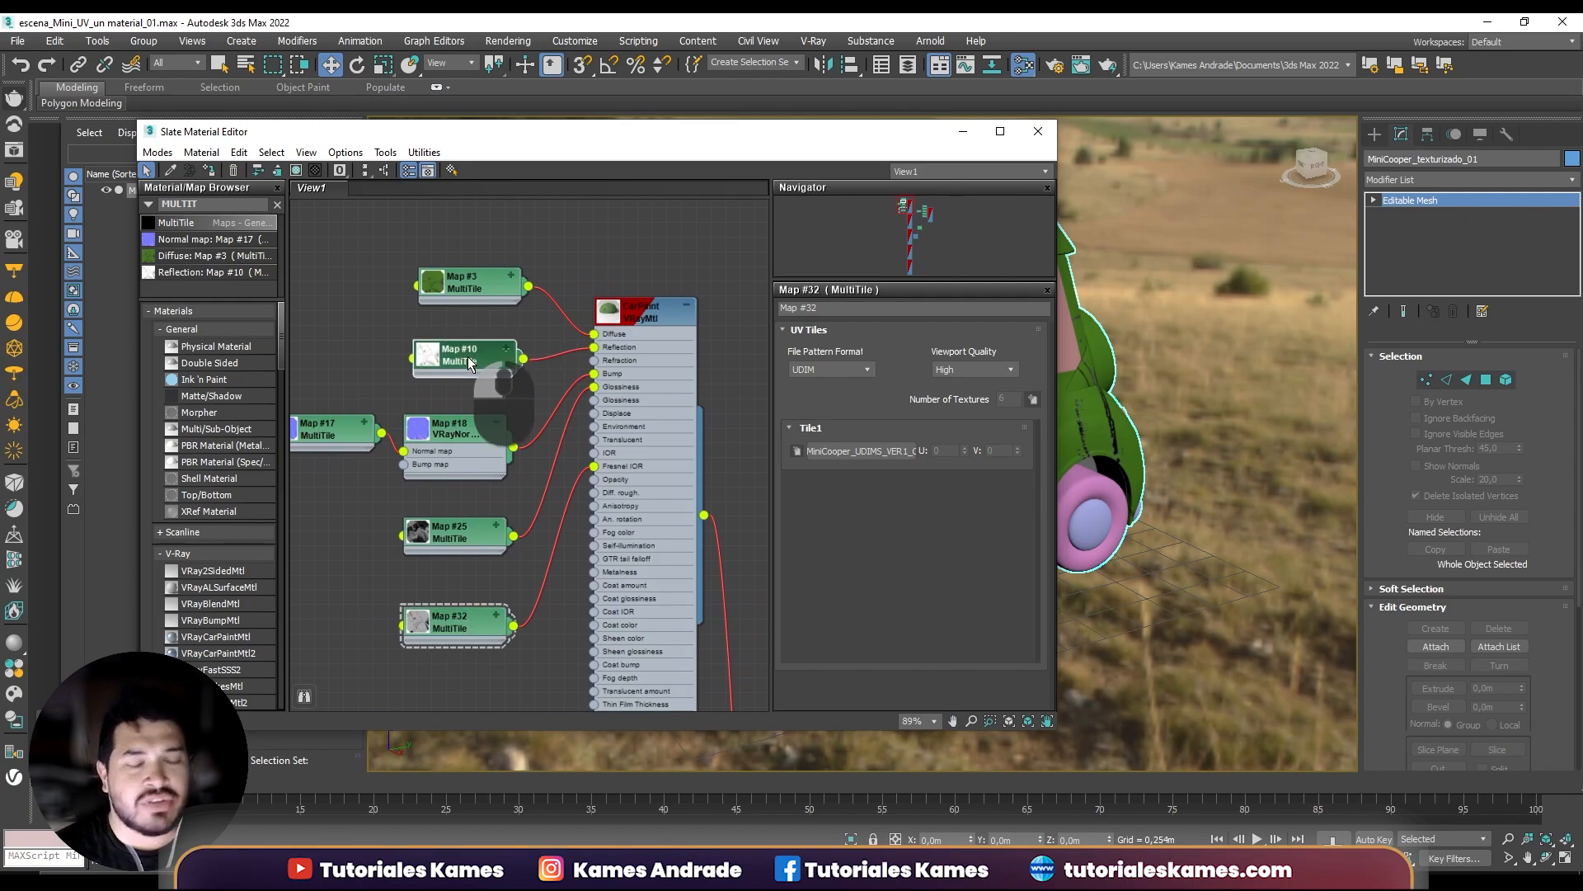
drag(447, 433, 462, 433)
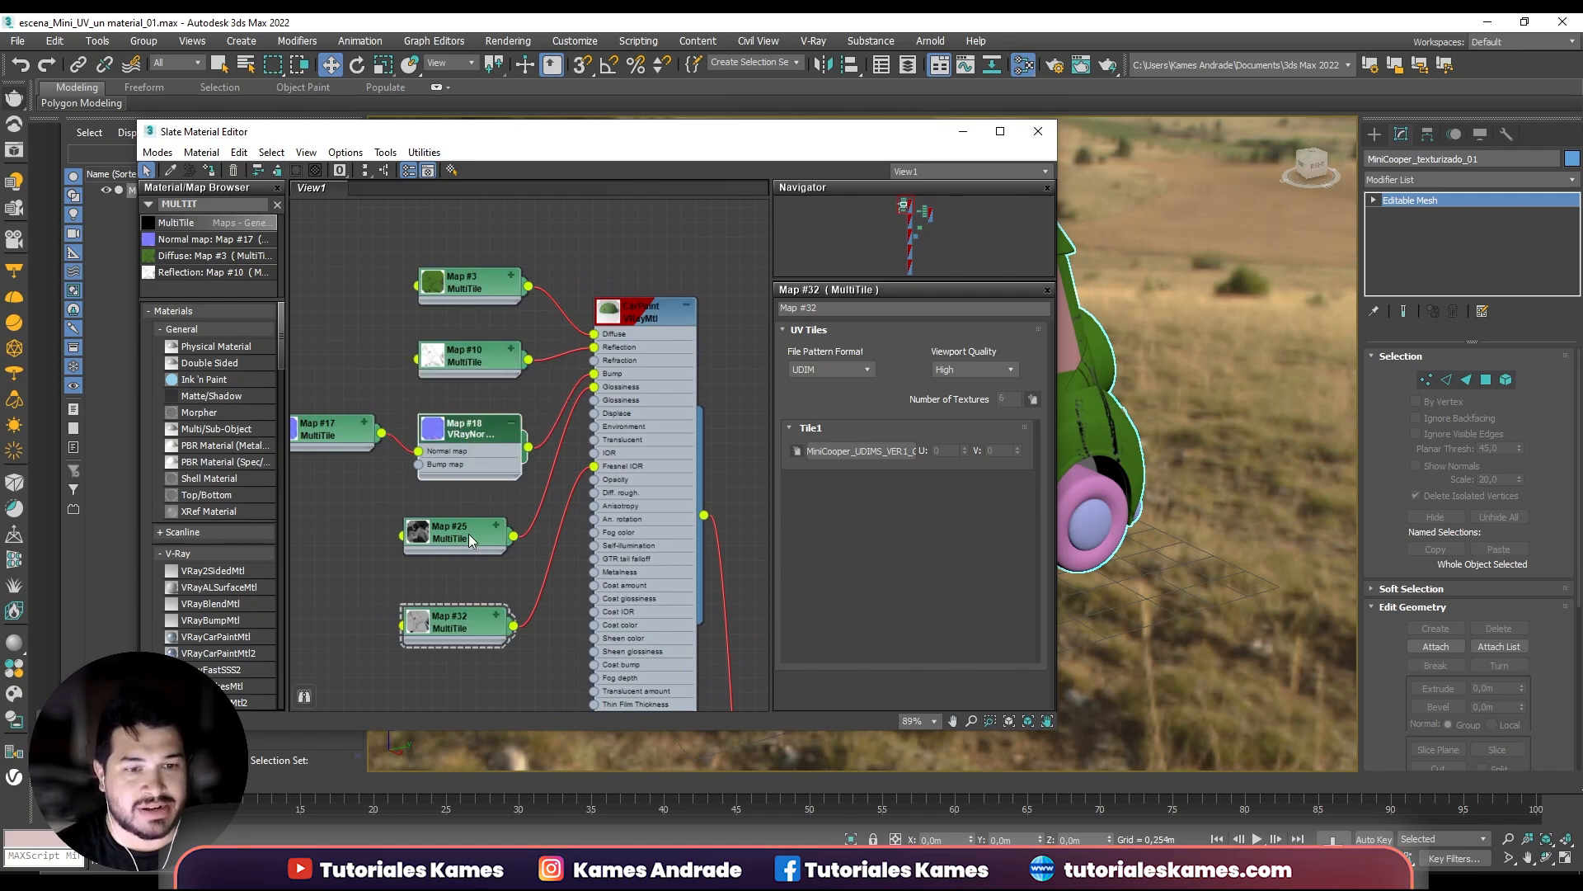
drag(479, 526, 479, 512)
drag(483, 626, 491, 587)
middle_drag(491, 588, 531, 577)
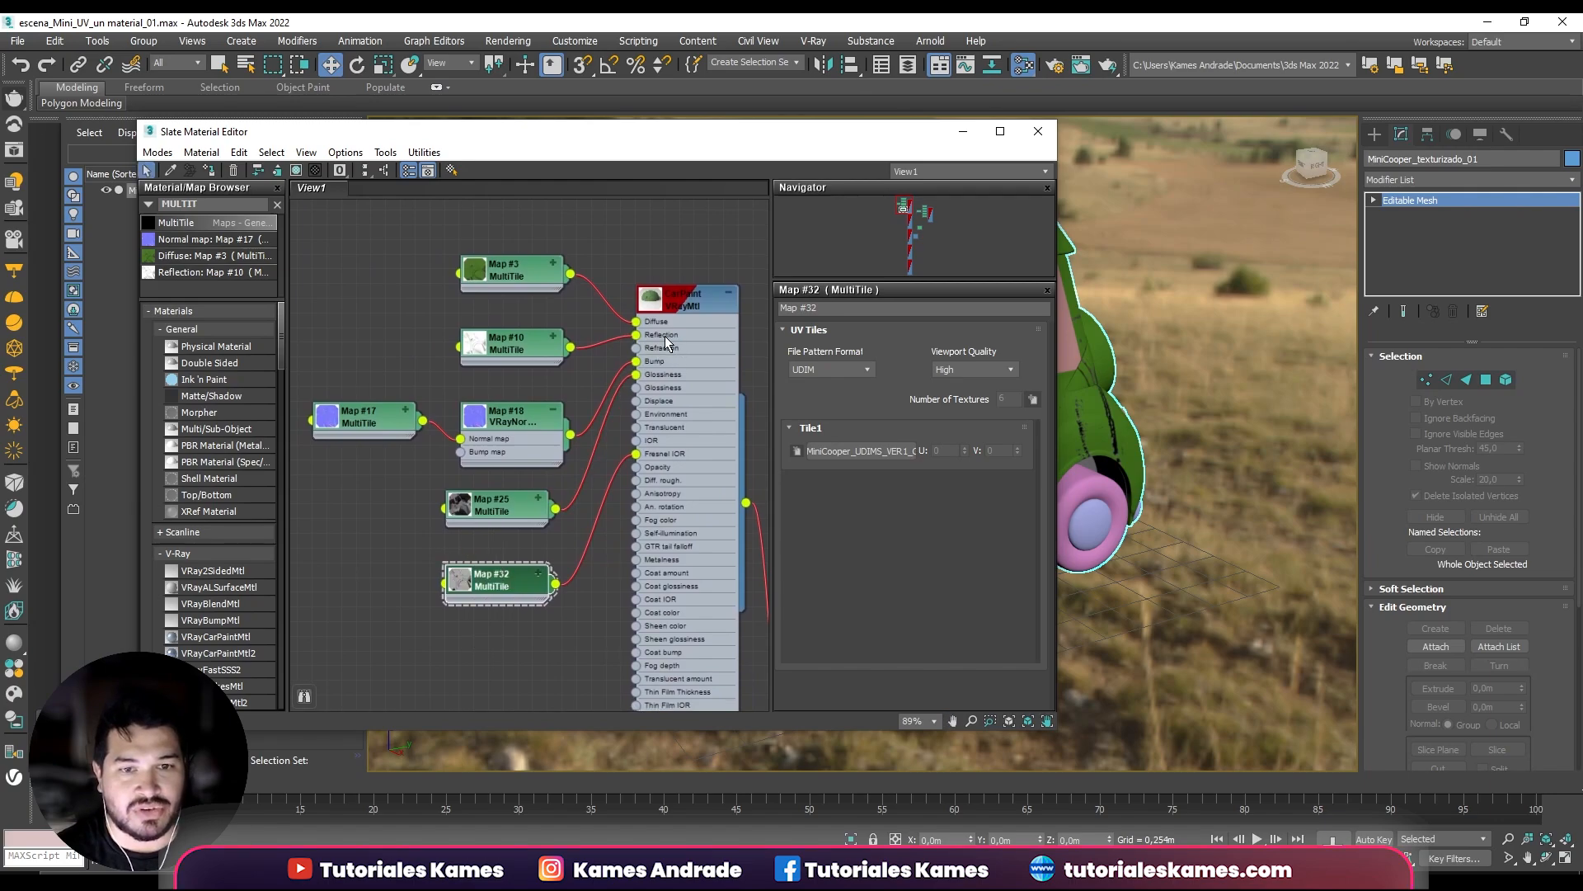
middle_drag(667, 343, 656, 338)
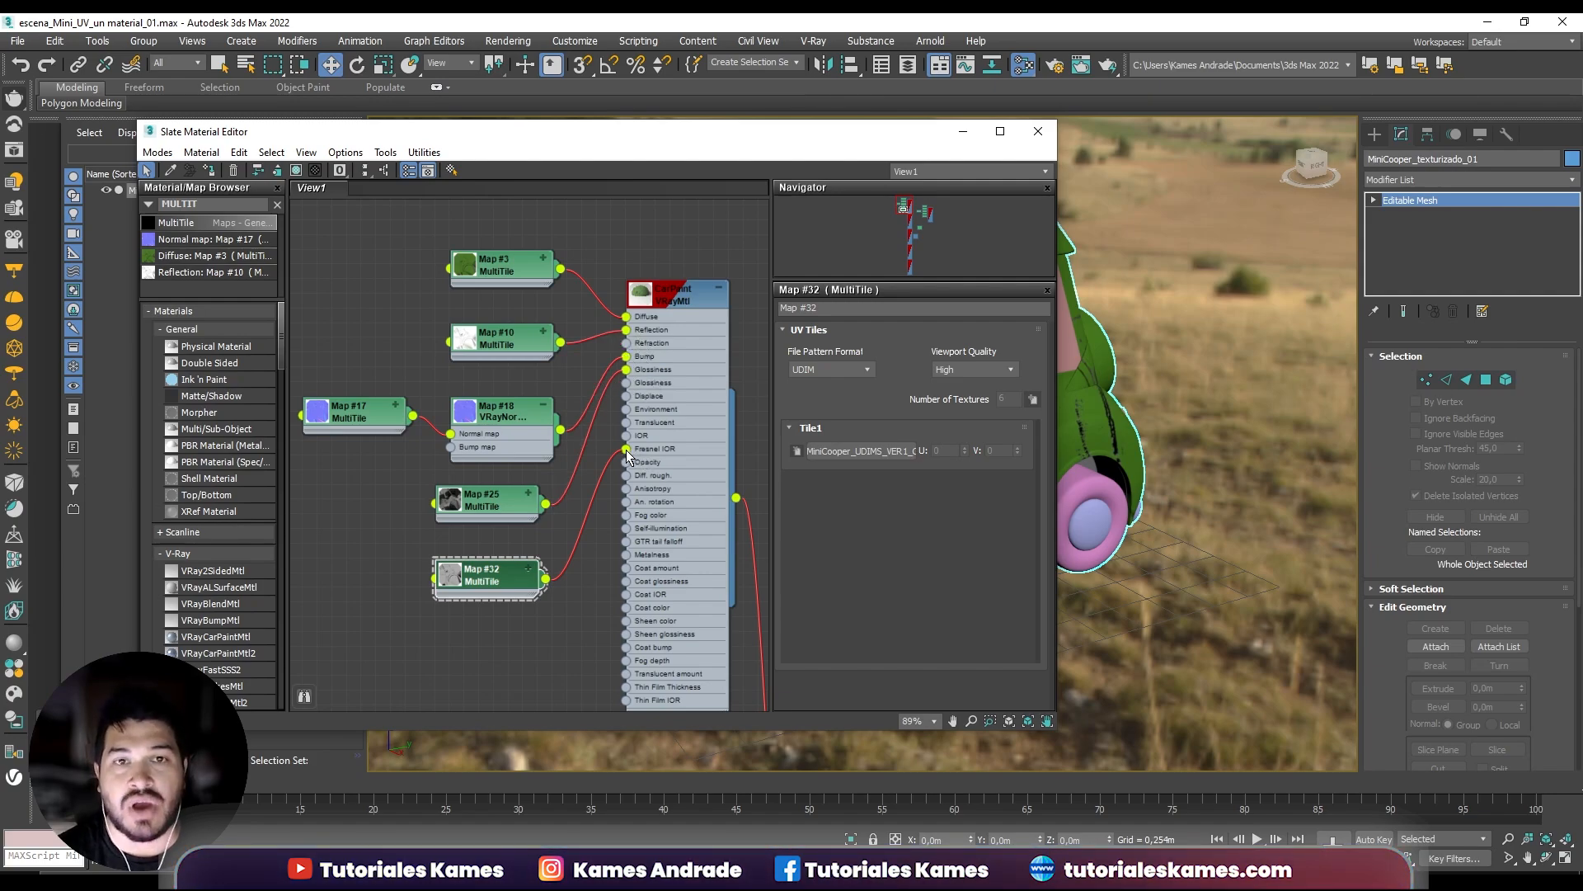
Align the Map #25 and Map #32 nodes in the same column as CarPaint's other map nodes.
drag(484, 502, 499, 505)
drag(501, 580, 517, 577)
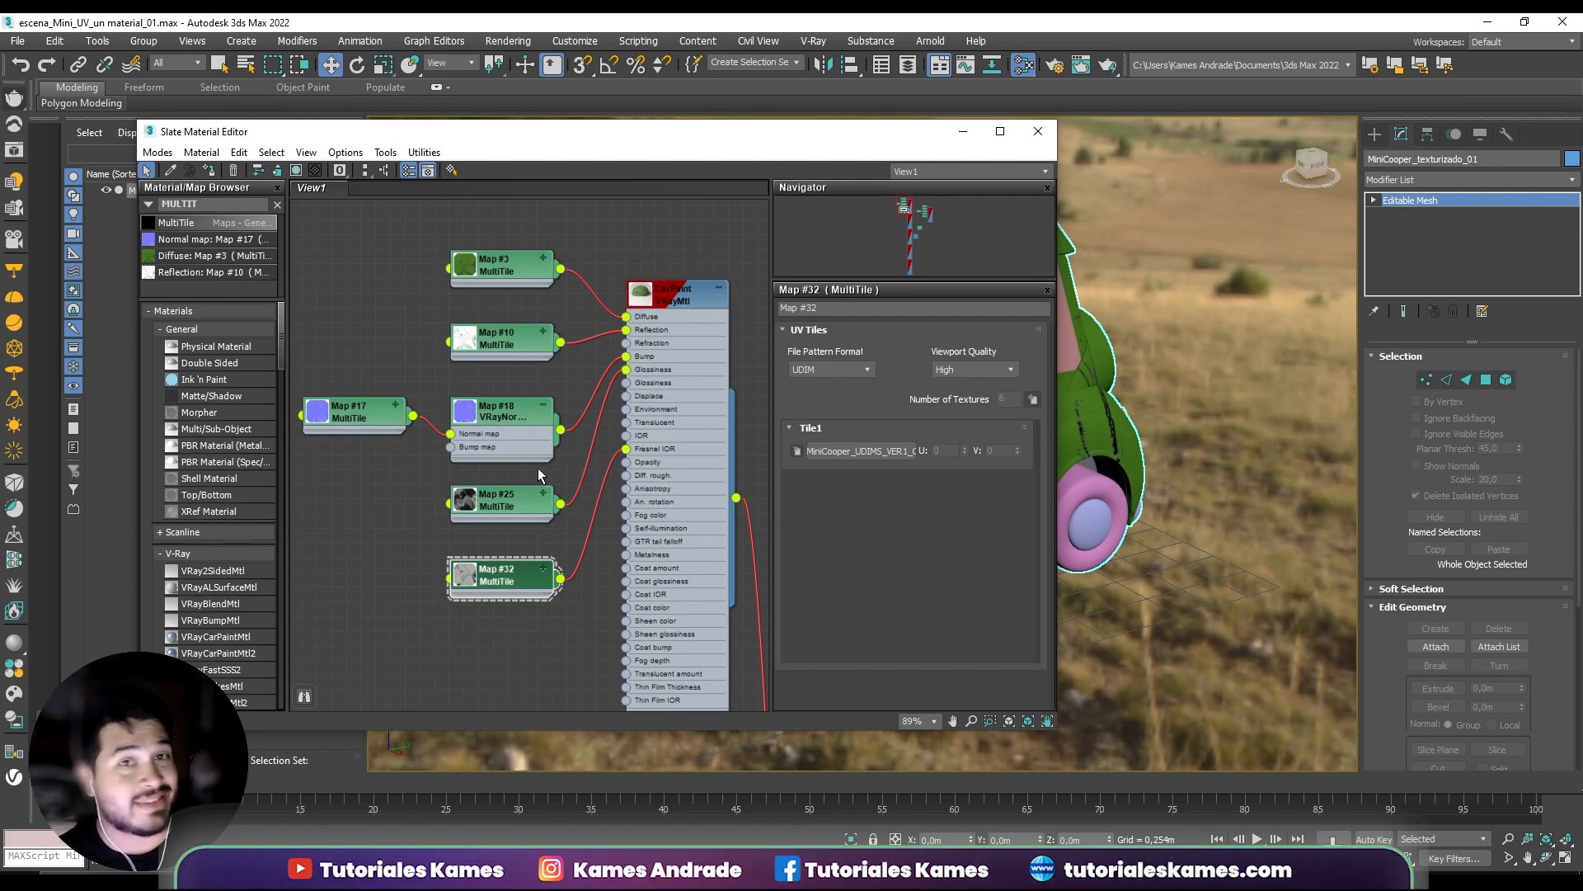
click(677, 255)
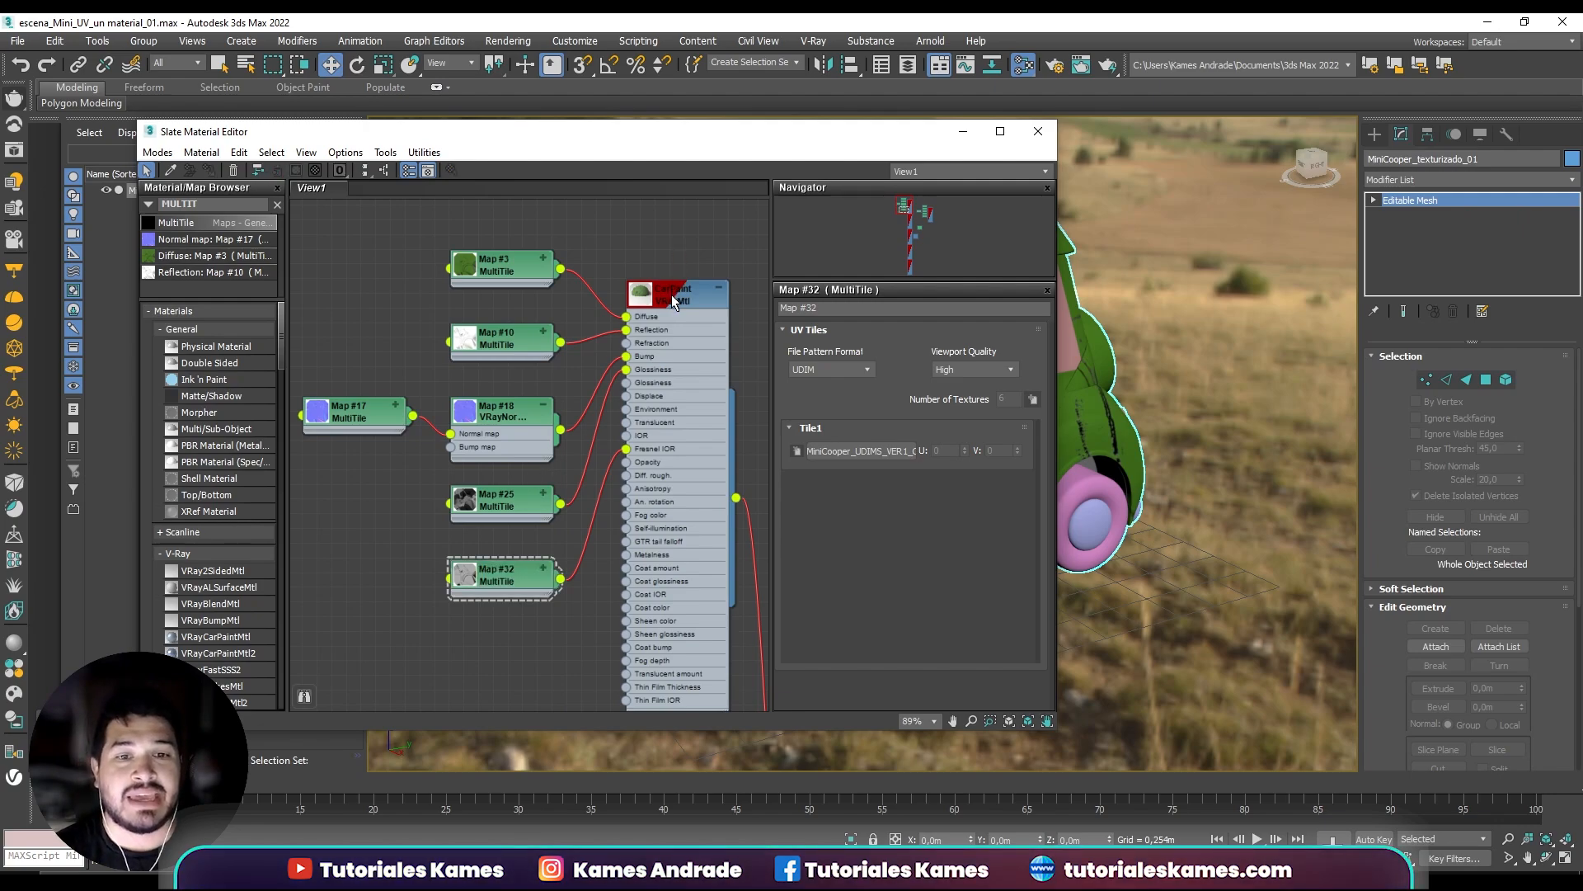
Unlock CarPaint's Fresnel IOR from the refraction IOR, and minimize the Slate Material Editor.
double_click(671, 295)
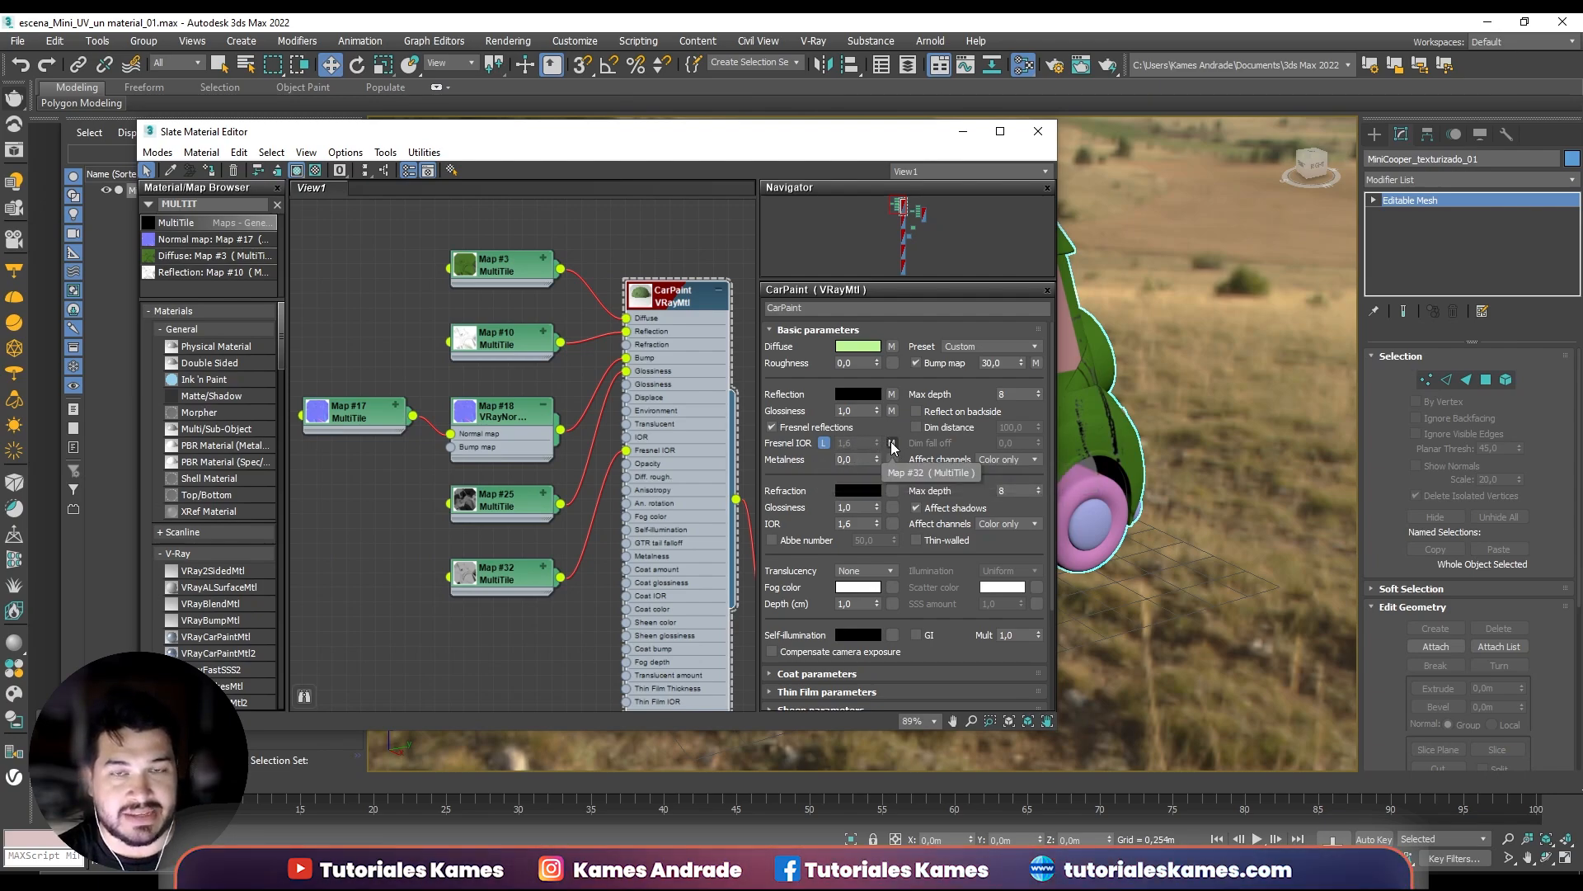
click(824, 444)
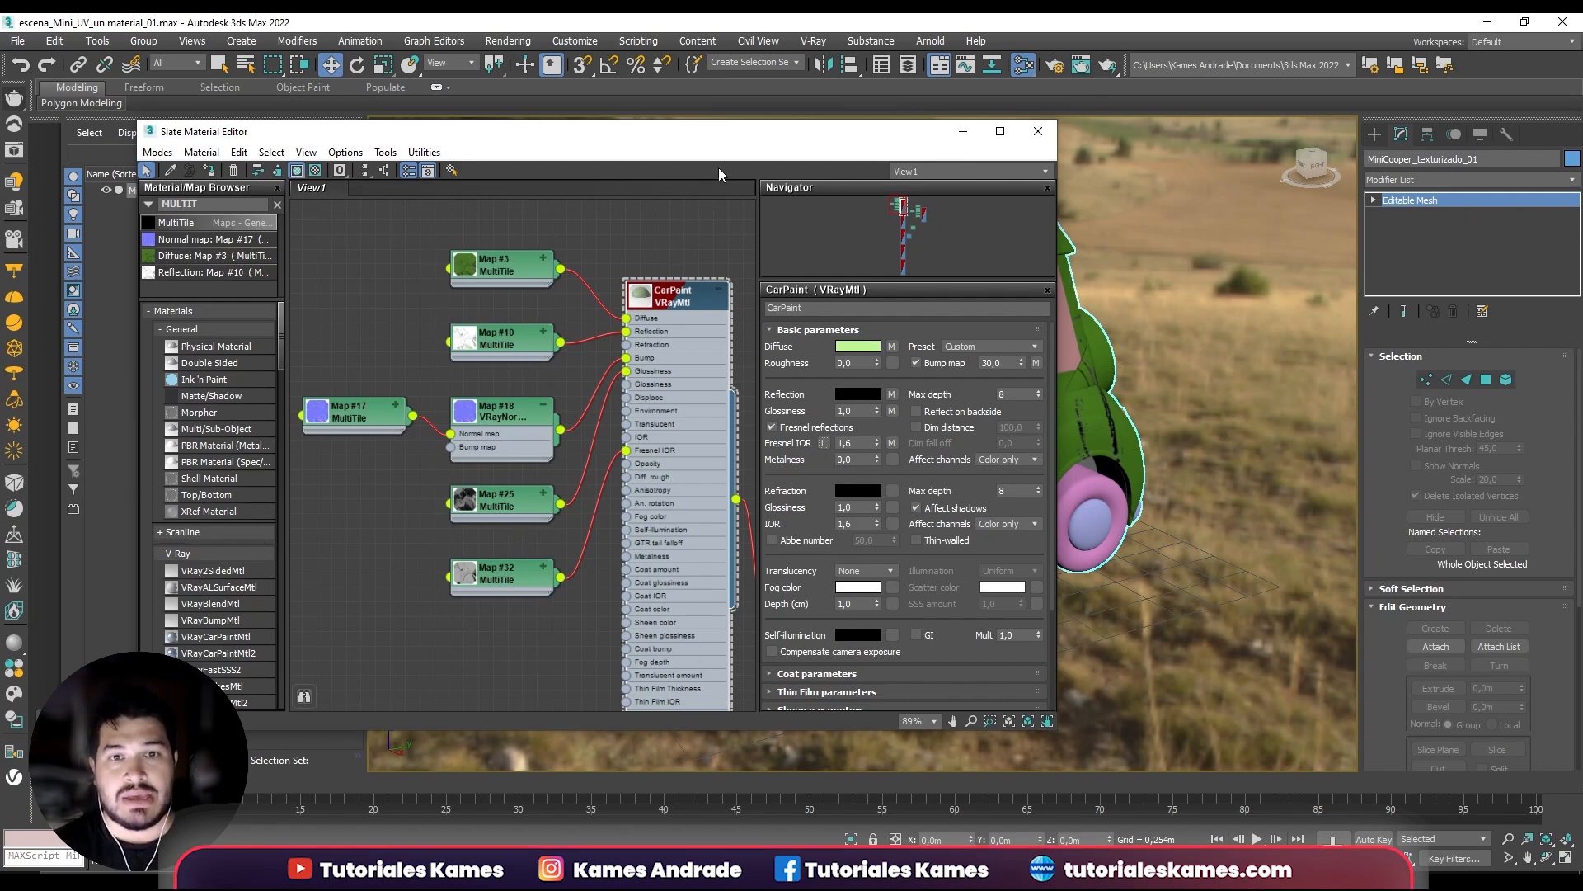
drag(879, 134, 796, 151)
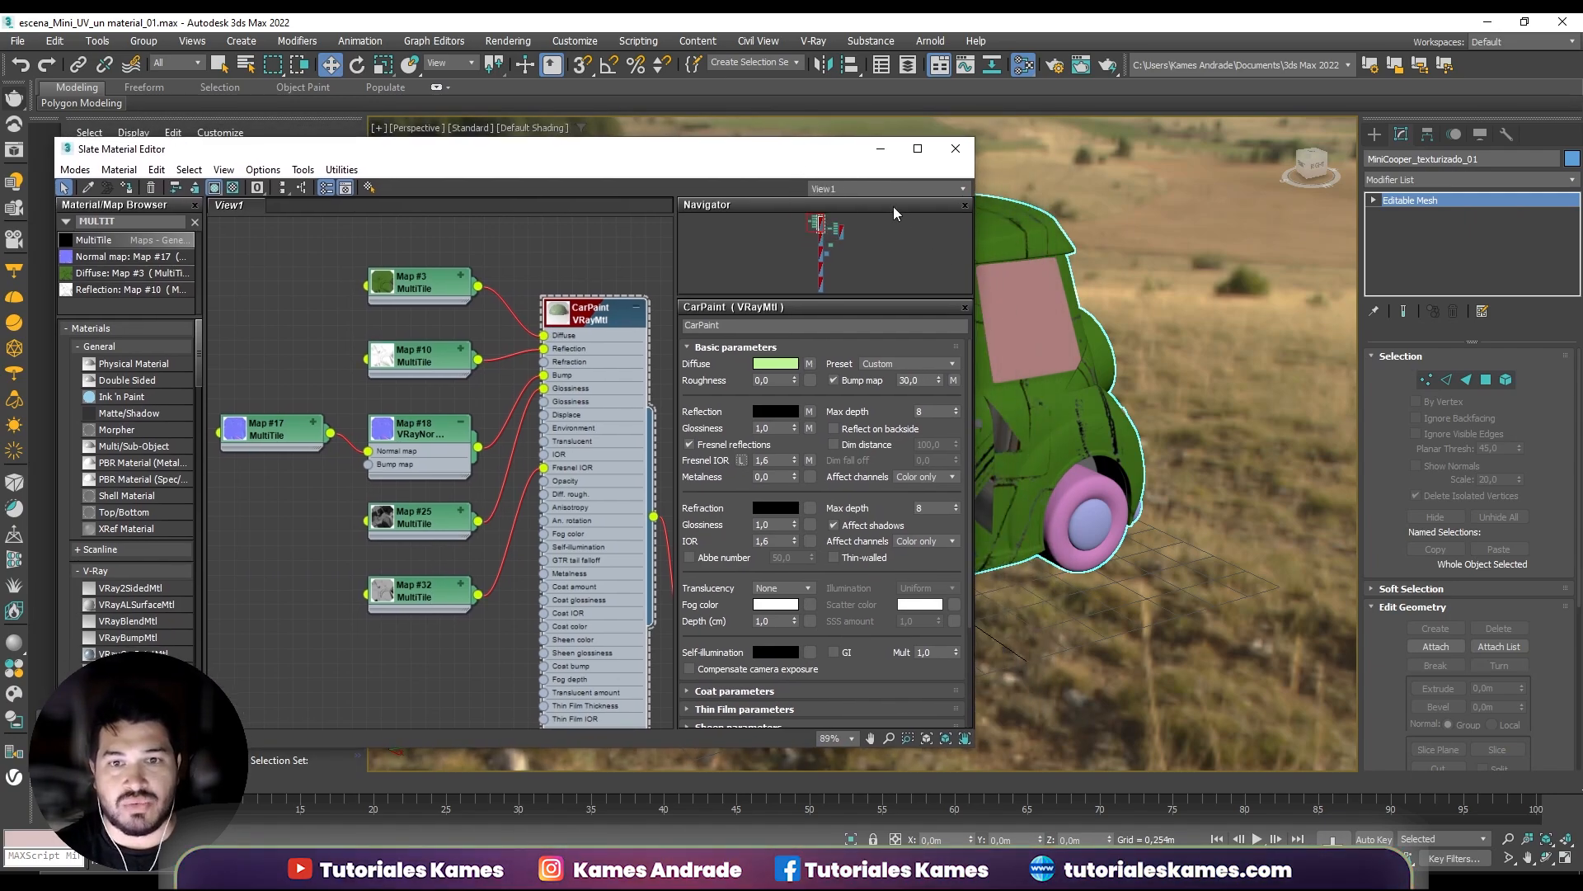
click(881, 148)
Render the Mini with V-Ray, and run an interactive render on a close side view of its door and rear wheel.
middle_drag(977, 362, 946, 376)
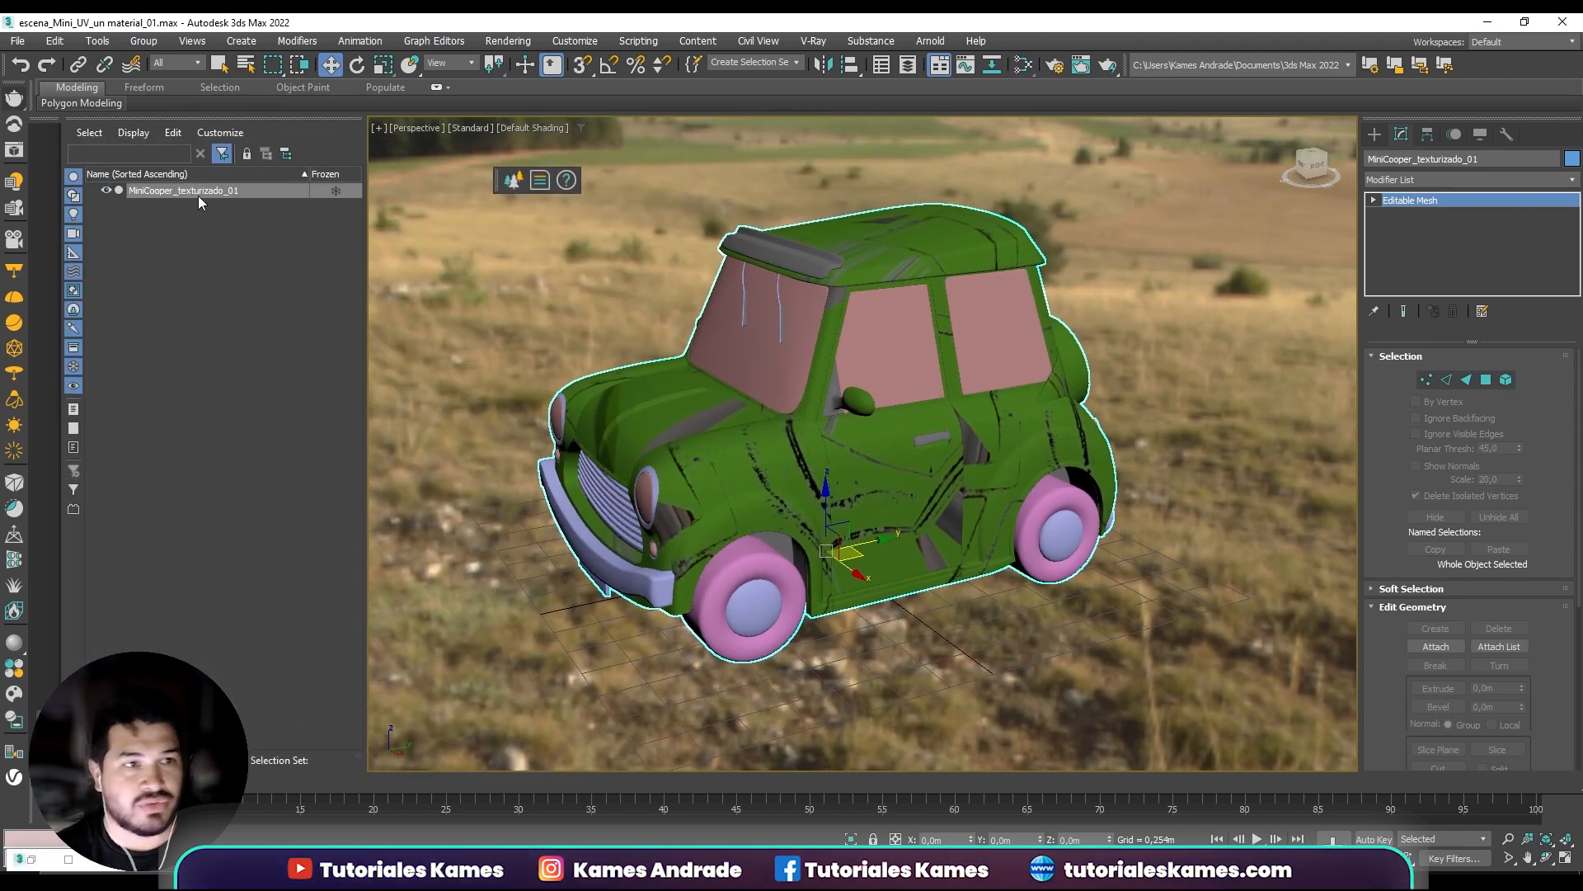
key(shift+q)
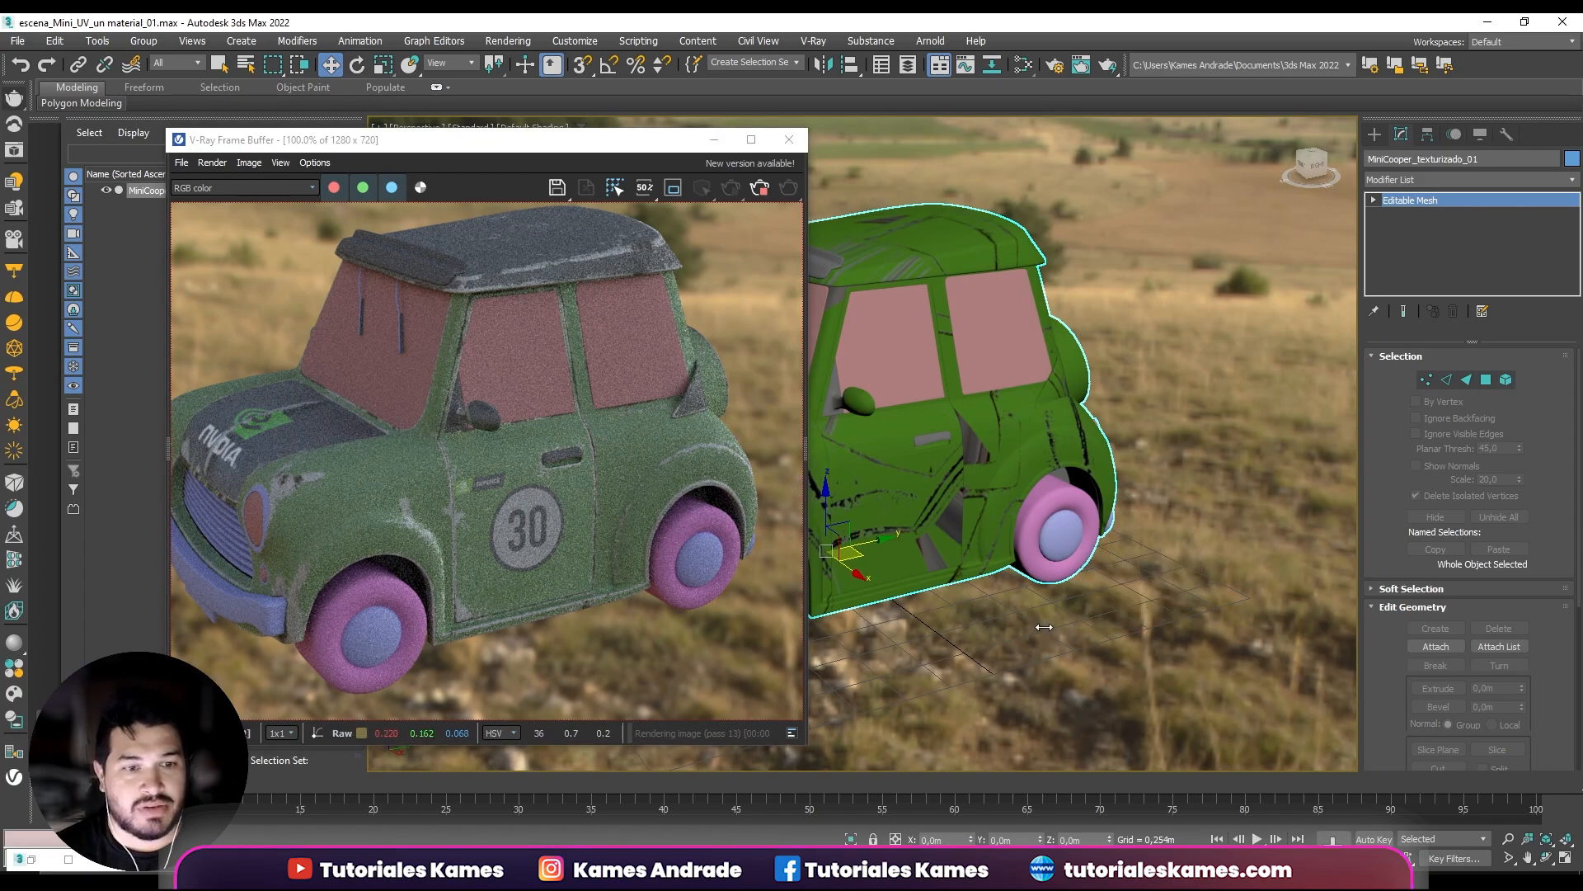
key(alt)
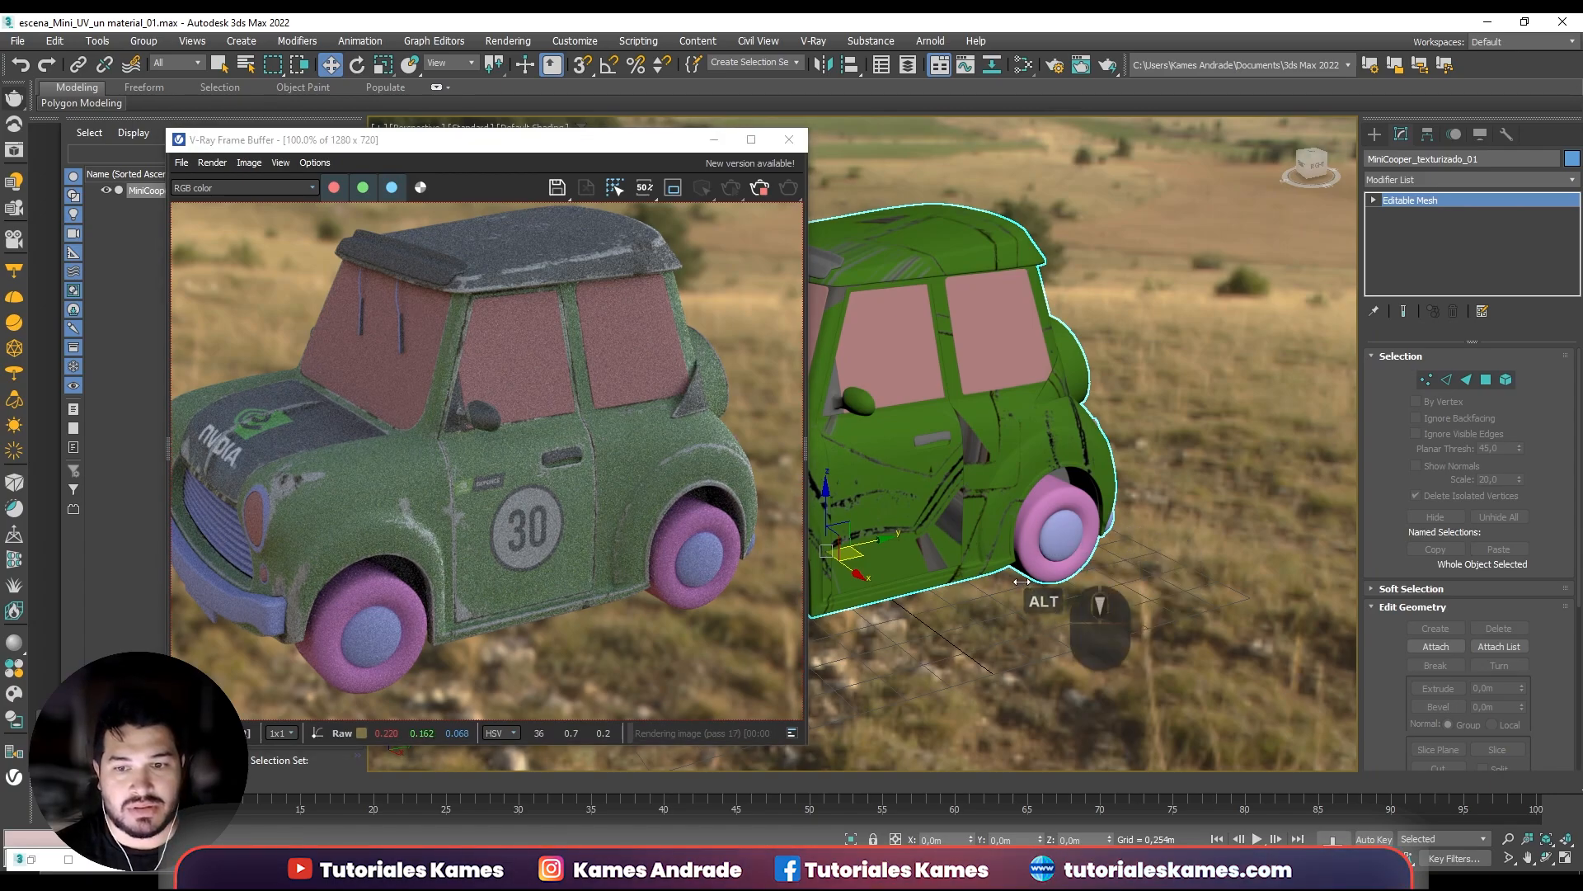
click(732, 195)
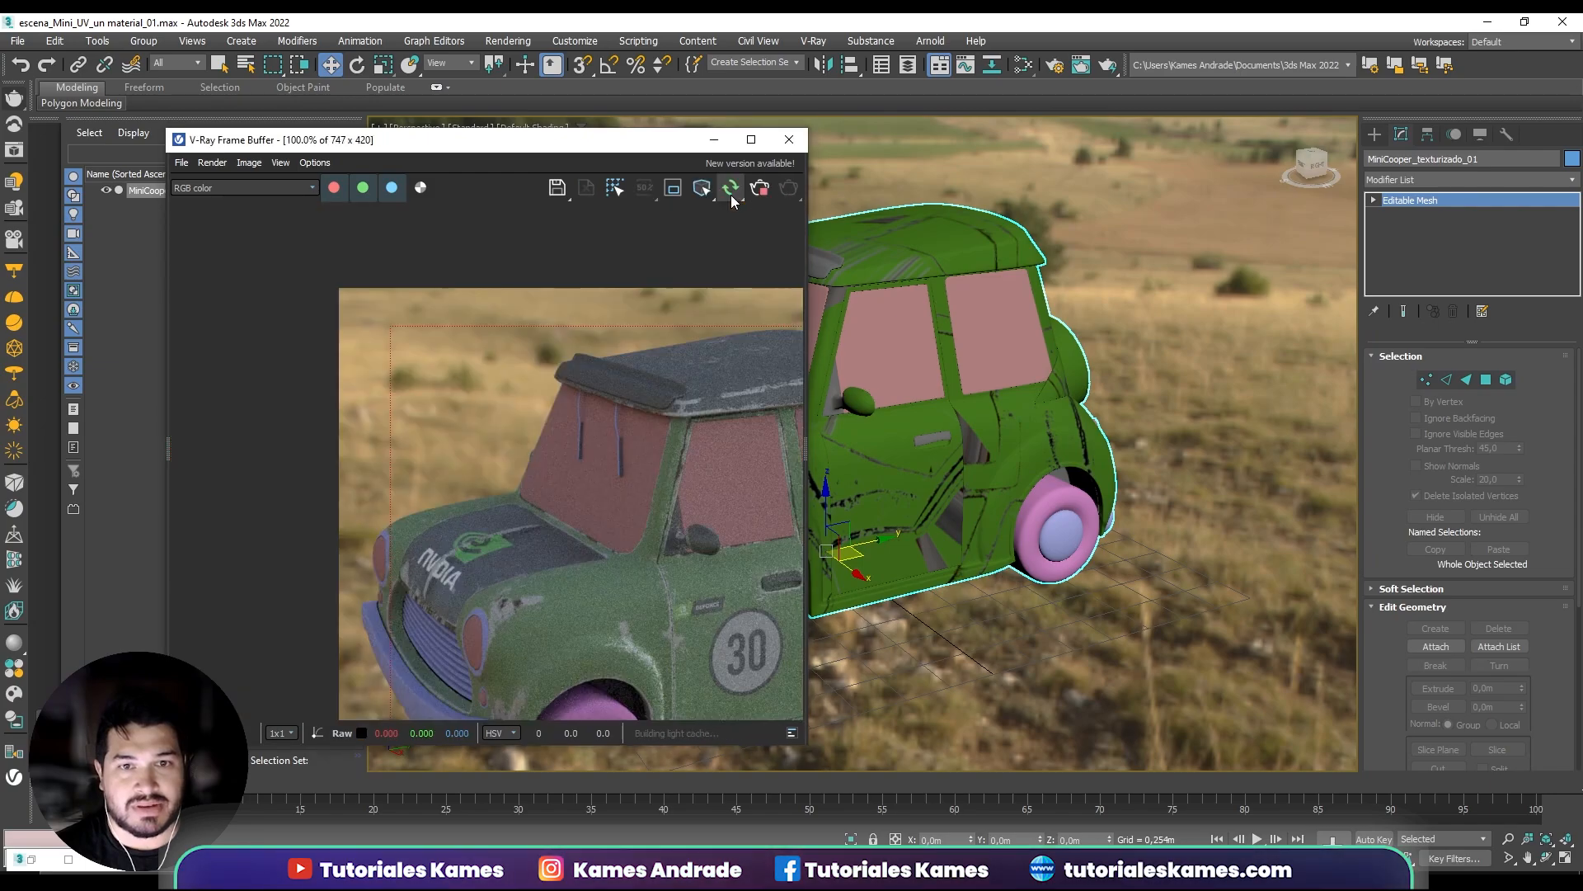
alt+middle_drag(1037, 582, 1026, 519)
scroll(1027, 520, up, 6)
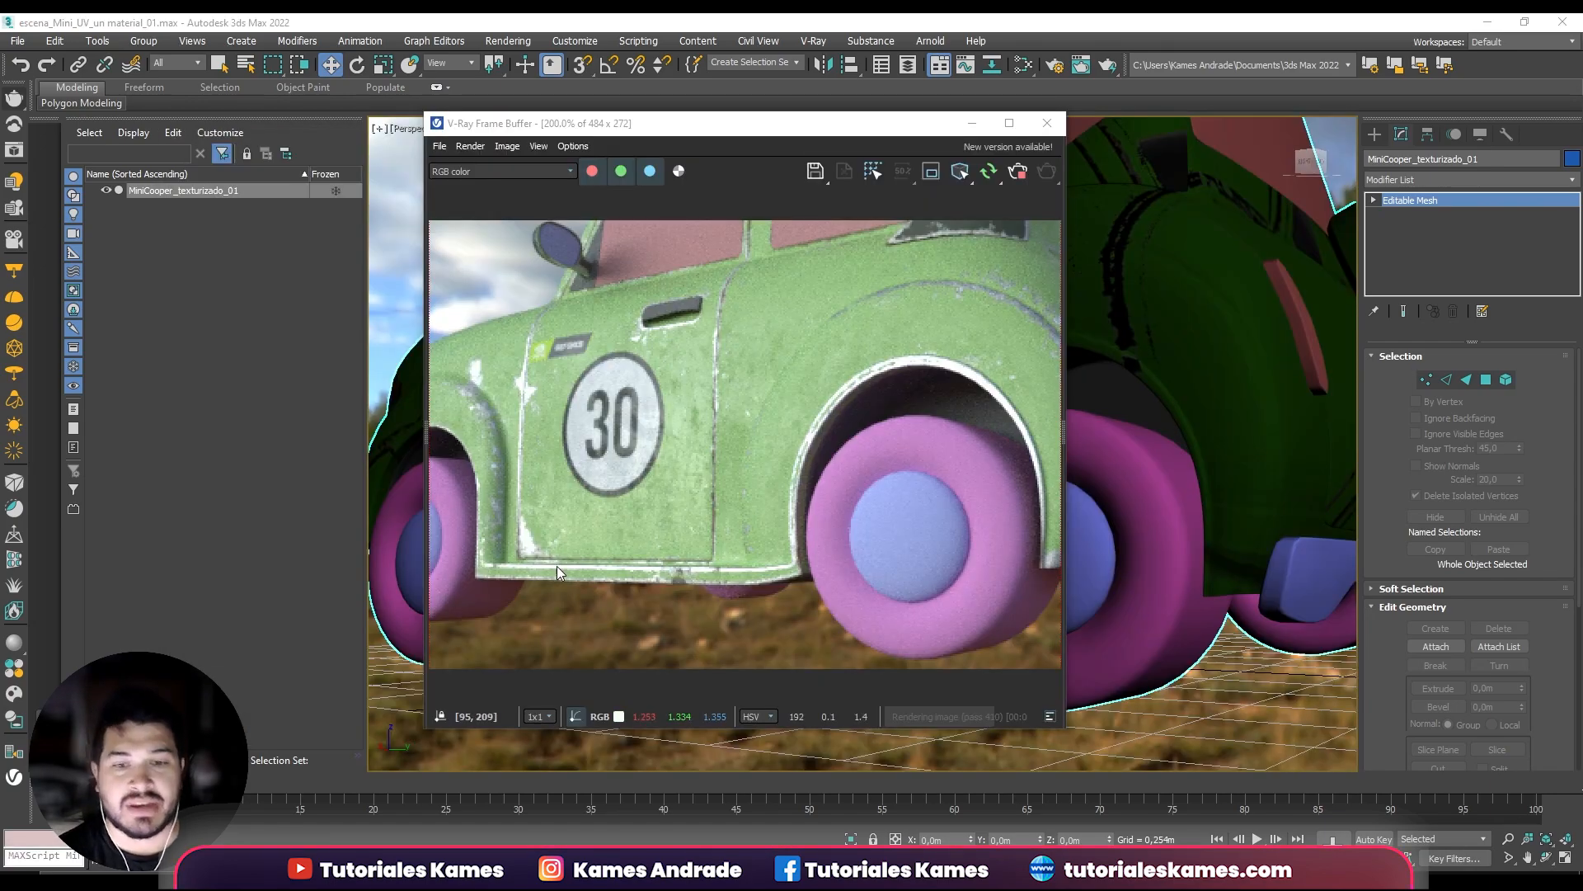
Inspect the paint around the door's number 30 in the interactive render, then stop it and close the frame buffer.
double_click(651, 483)
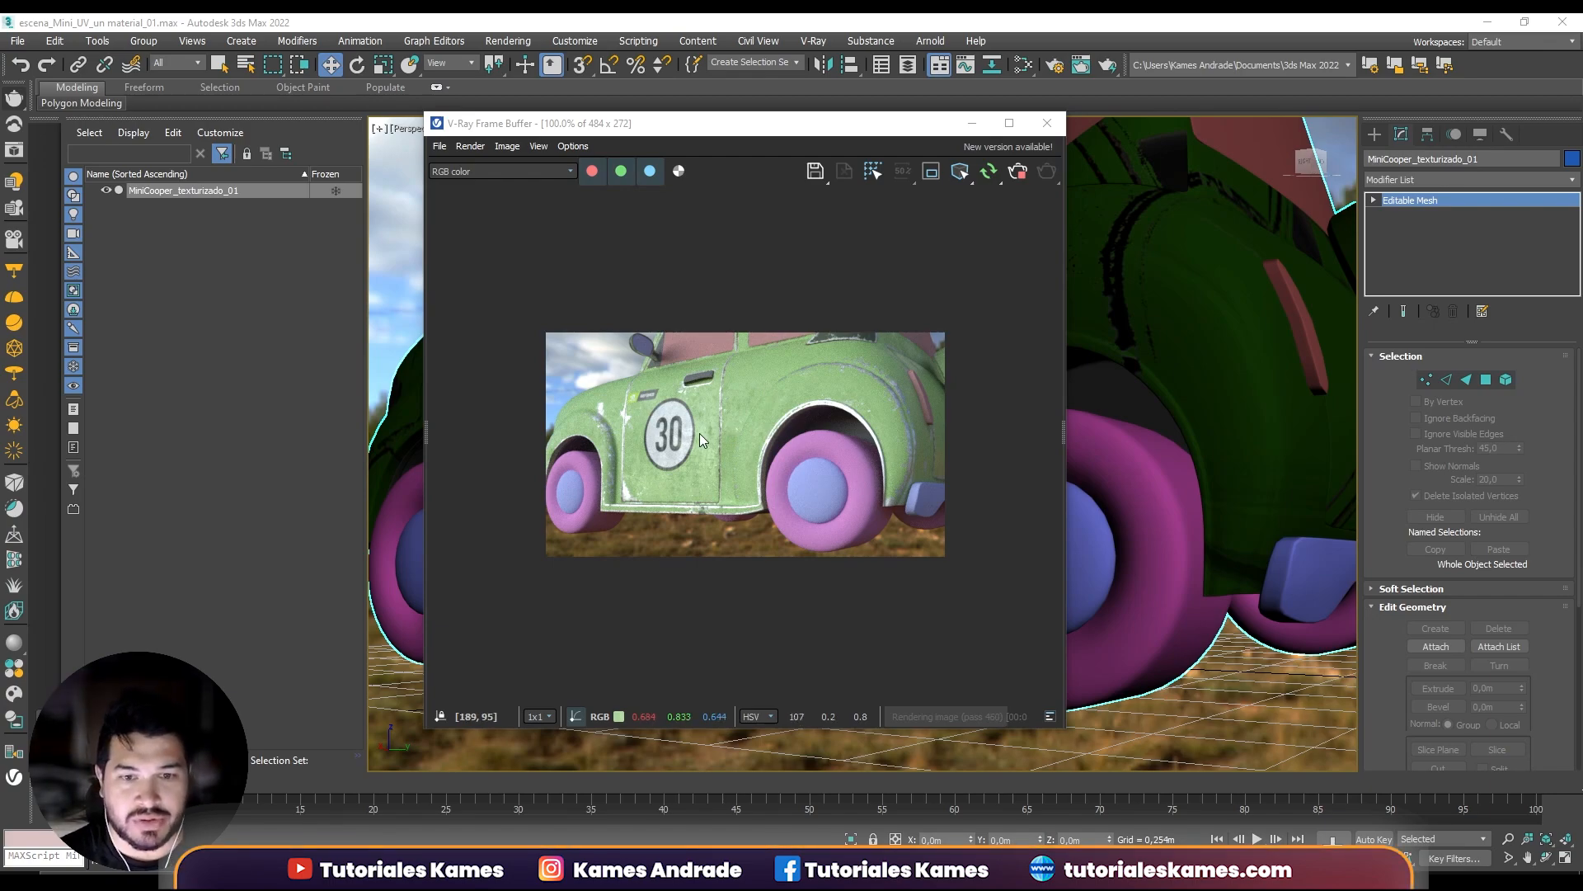
scroll(706, 441, up, 1)
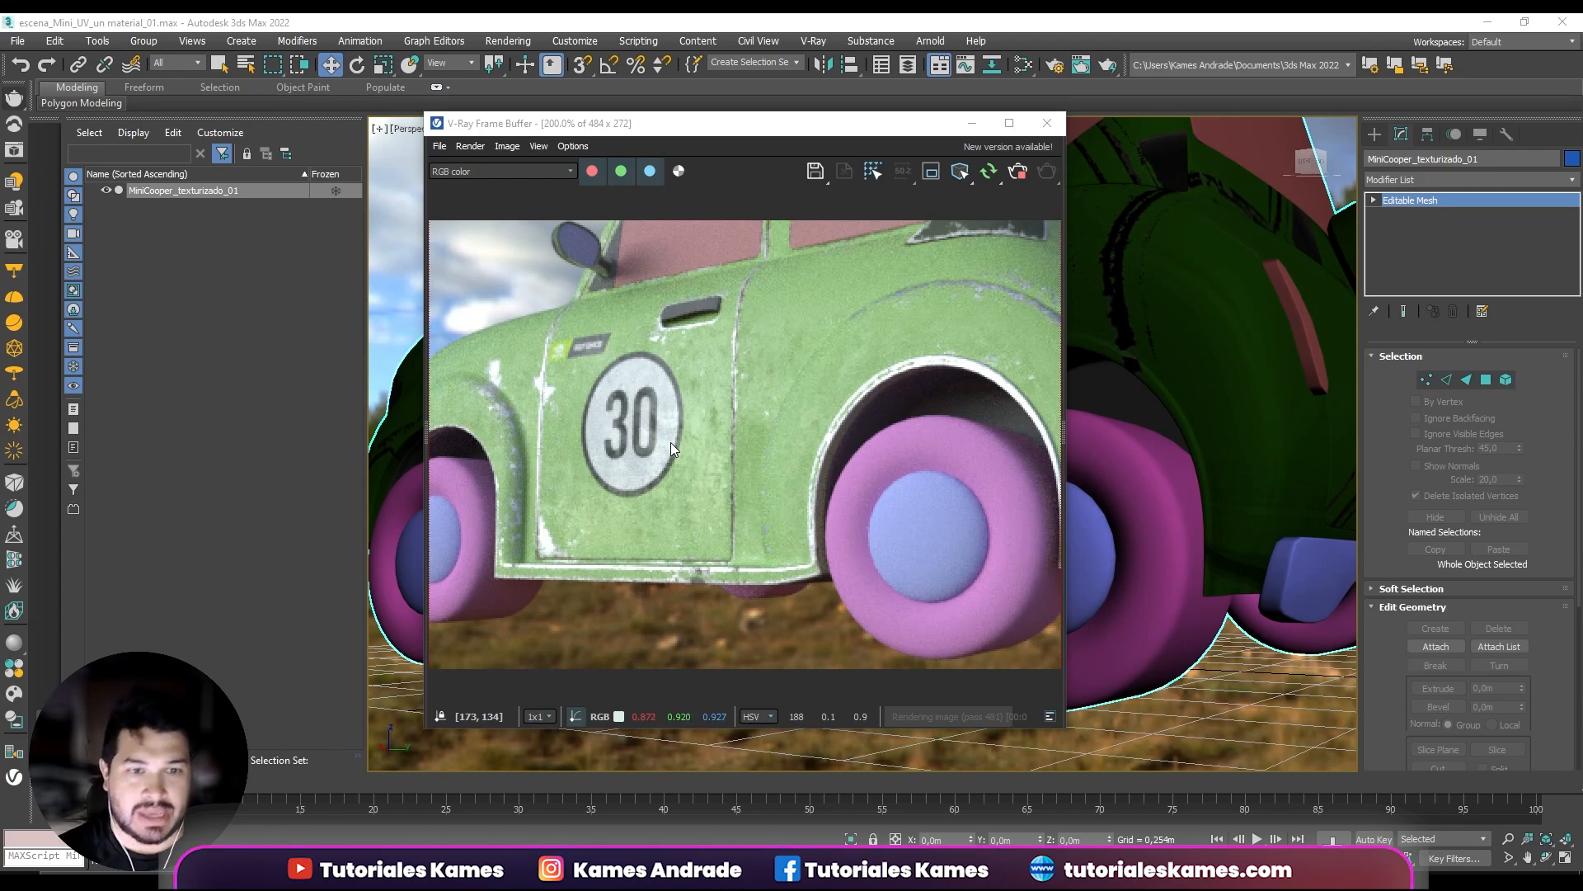
click(1021, 171)
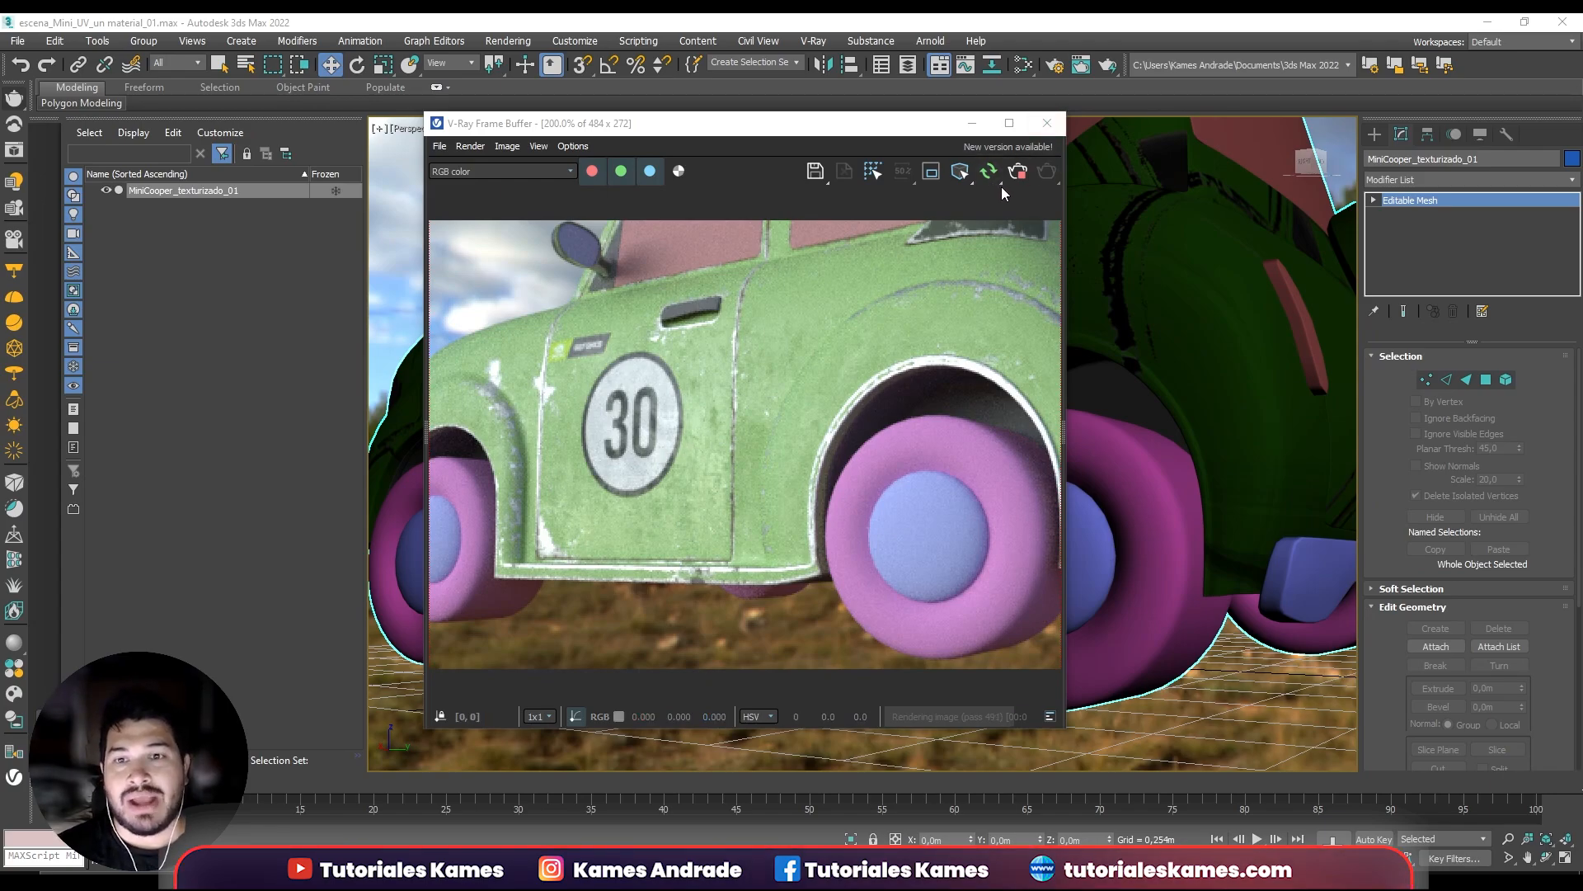
click(1047, 122)
Reopen the Slate Material Editor and open the Metales material below CarPaint for editing.
click(1022, 64)
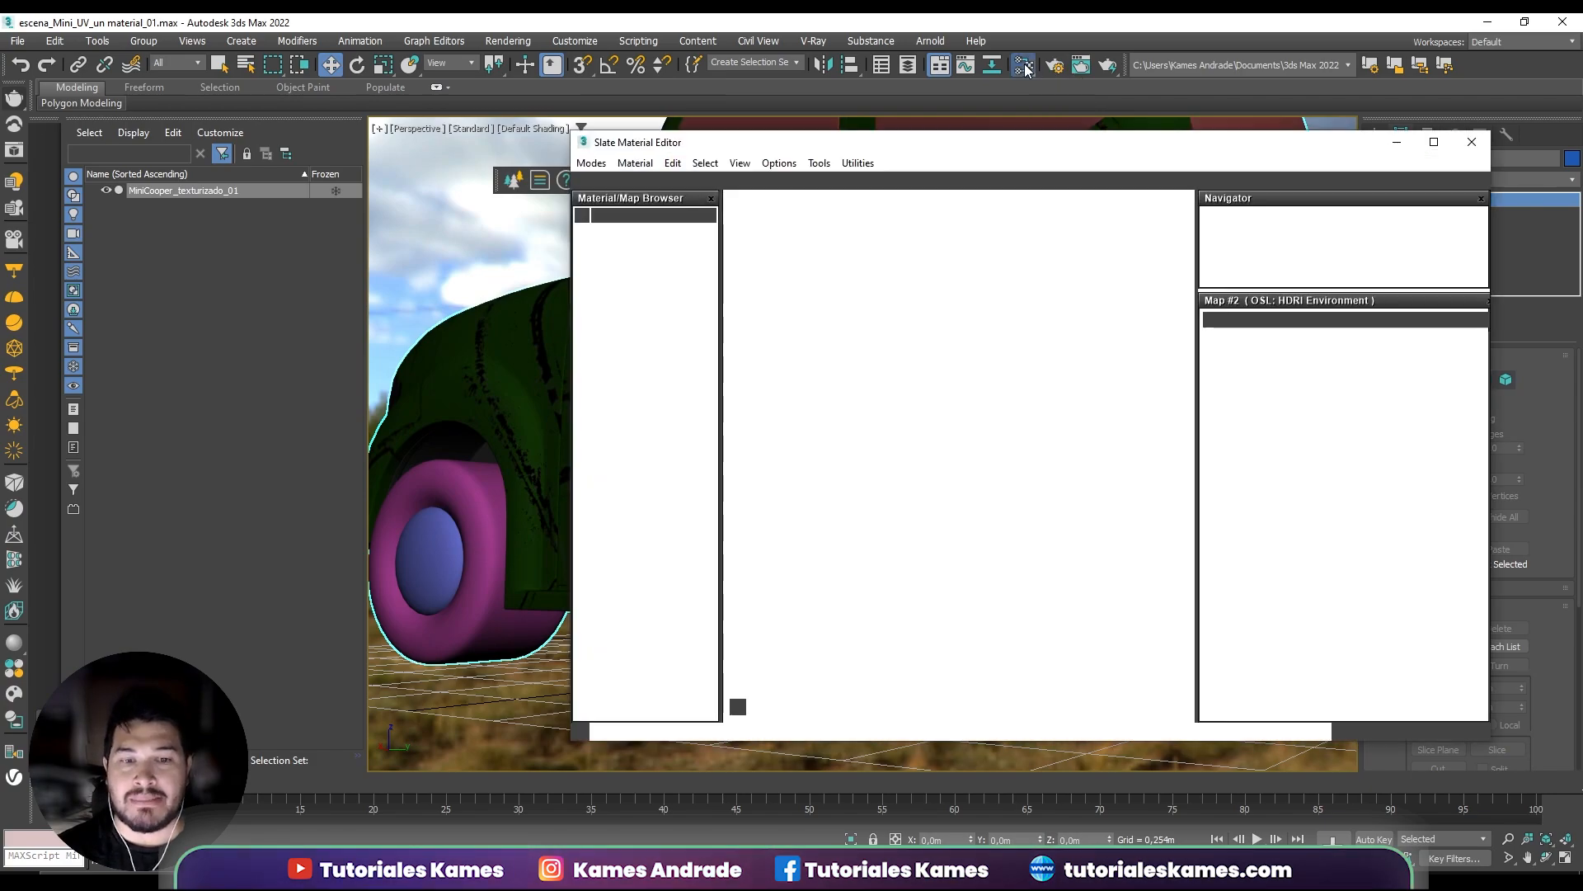
drag(967, 152, 865, 171)
middle_drag(846, 339, 813, 512)
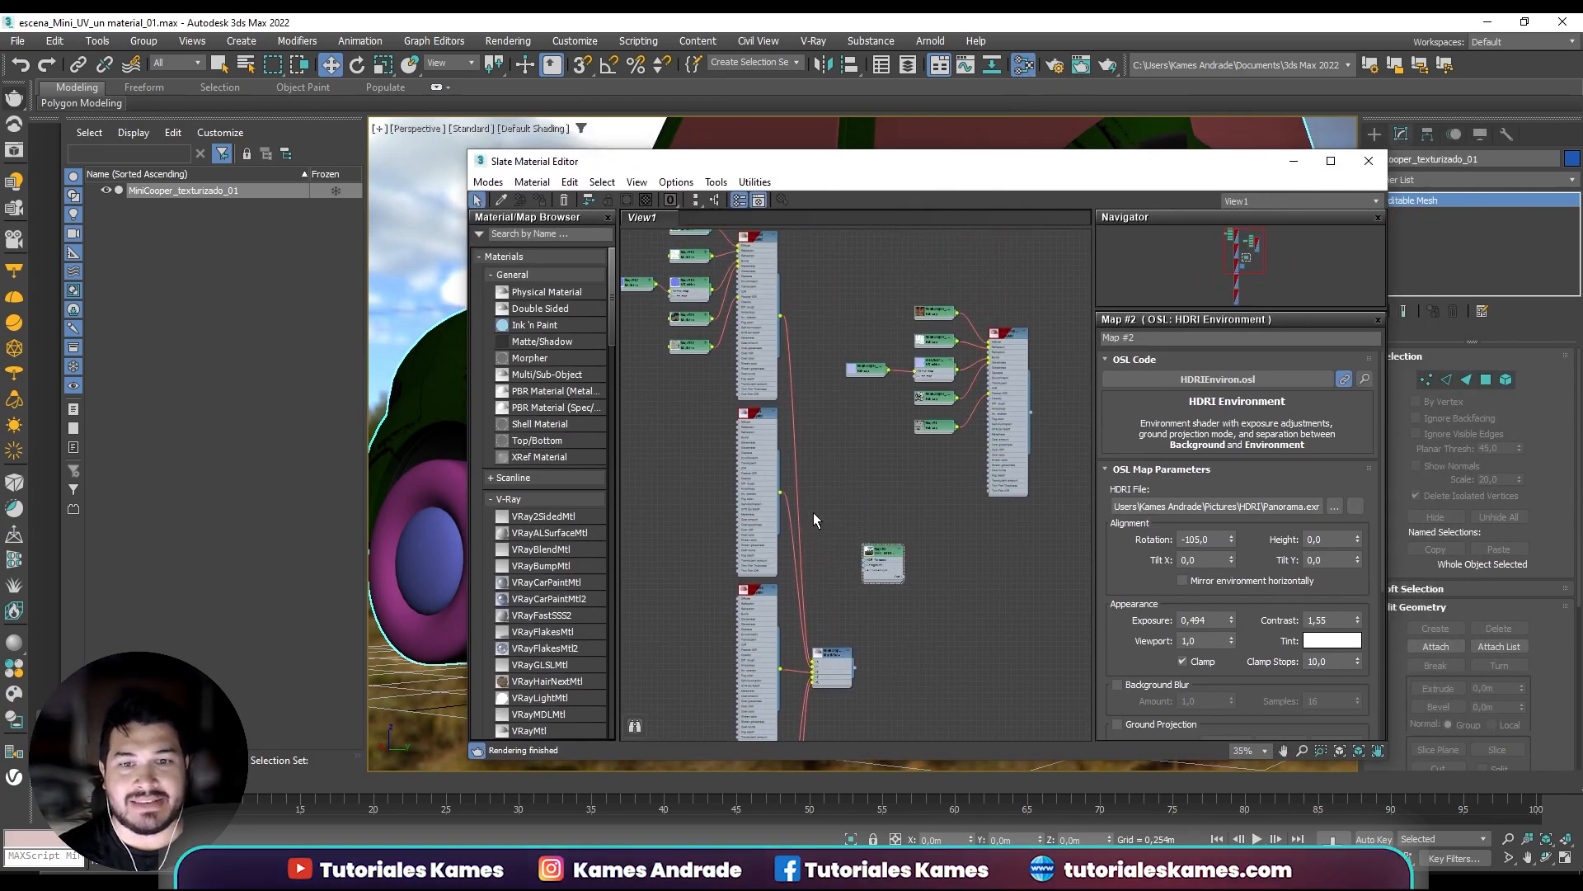
middle_drag(768, 351, 818, 518)
scroll(697, 467, up, 8)
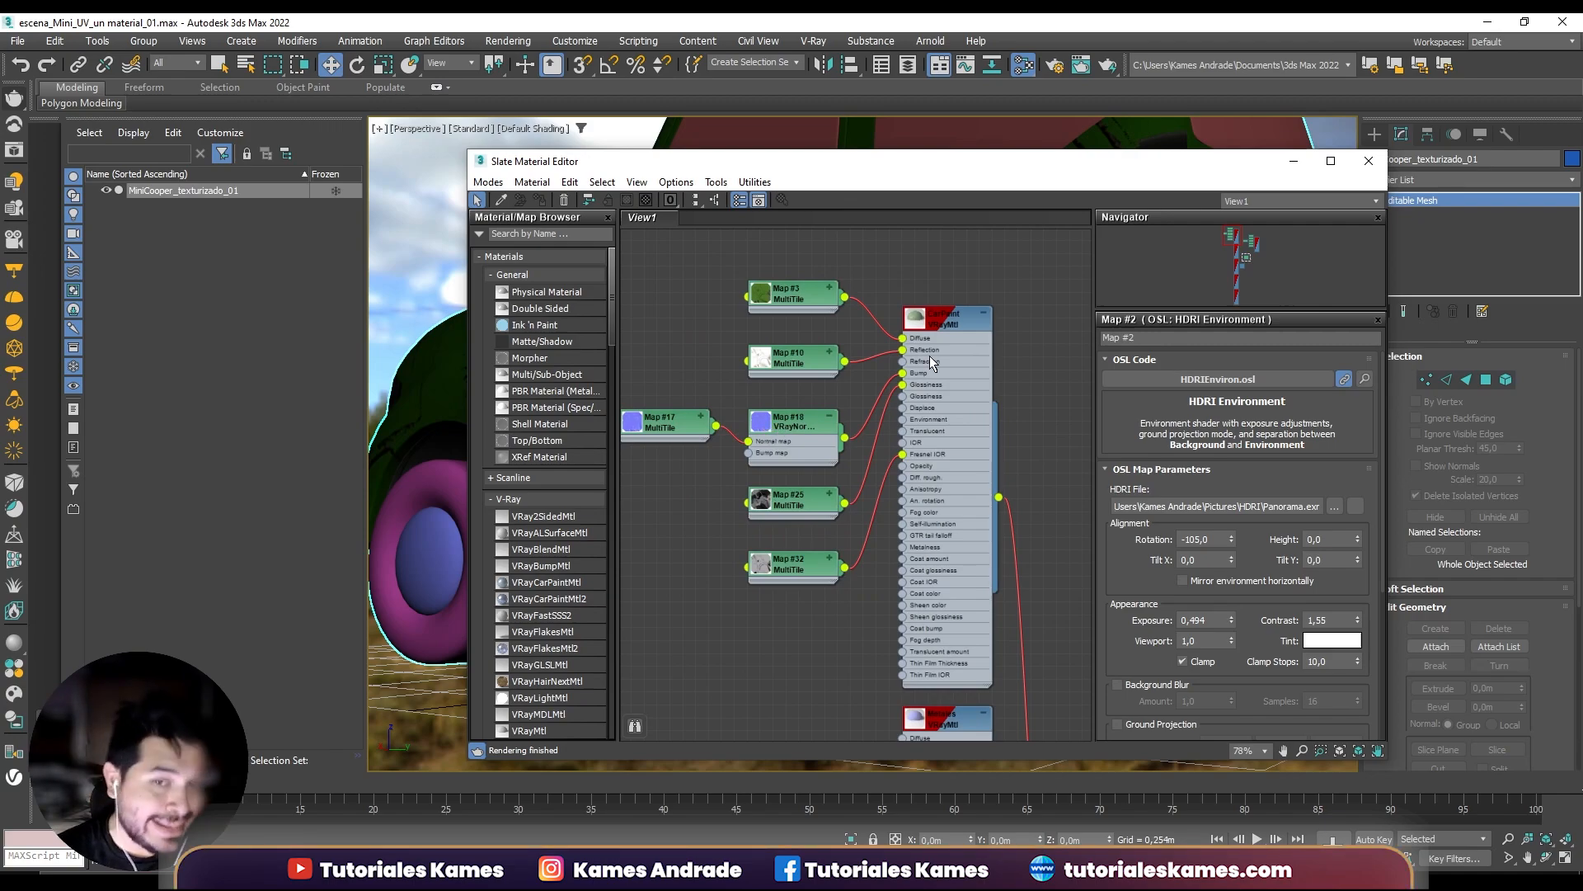
middle_drag(981, 447, 973, 257)
middle_drag(907, 490, 882, 421)
double_click(873, 408)
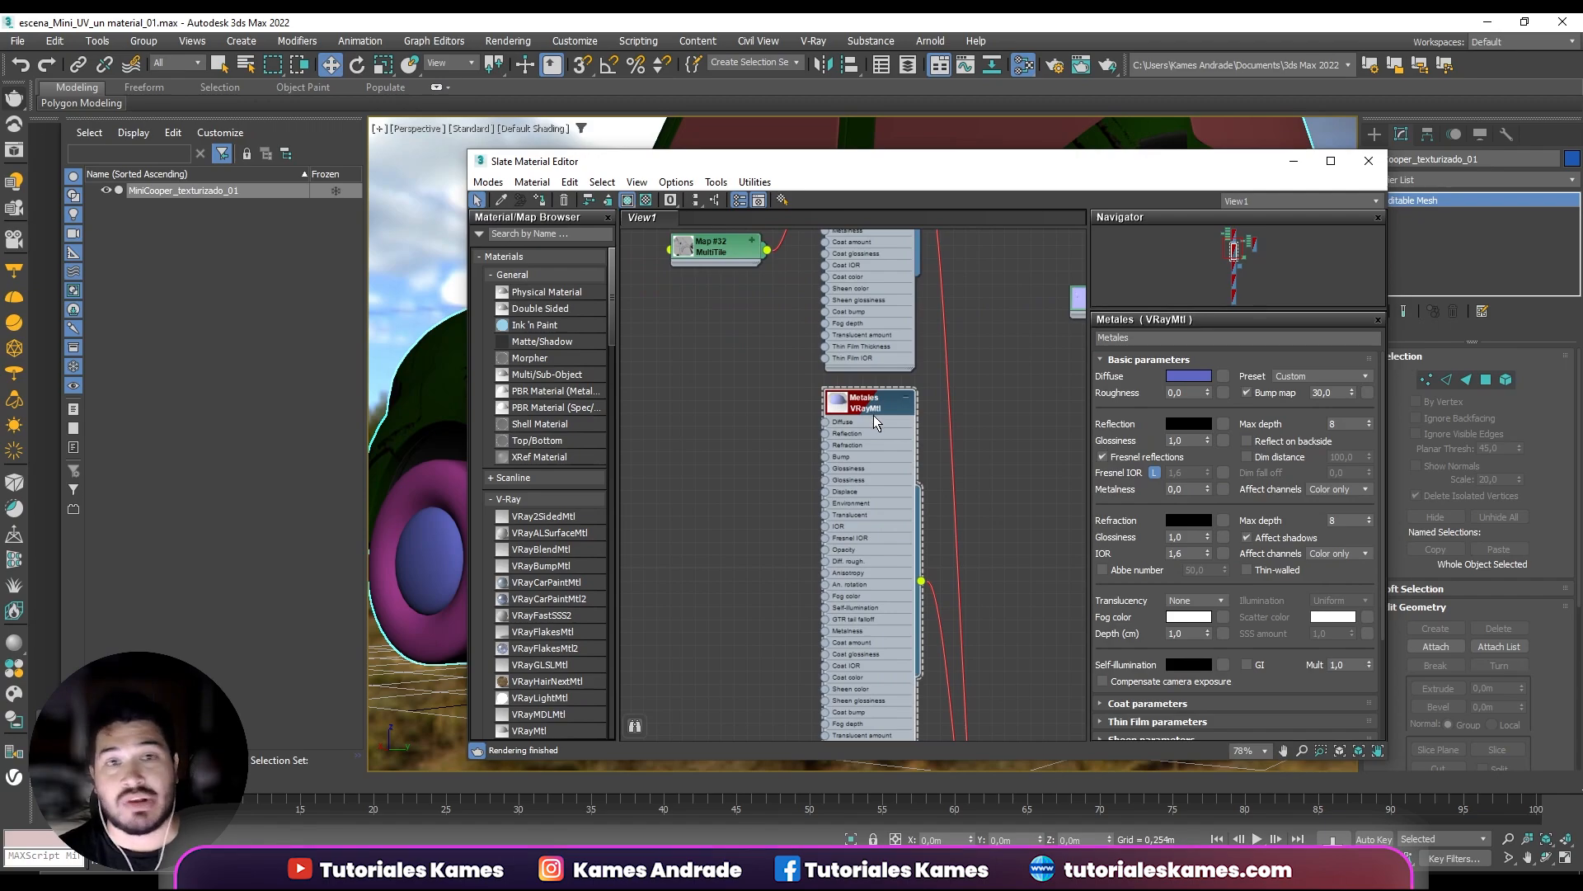
scroll(873, 419, up, 1)
middle_drag(761, 452, 802, 423)
Search the material/map browser for MULTIT and add a MultiTile map beside Metales.
click(609, 293)
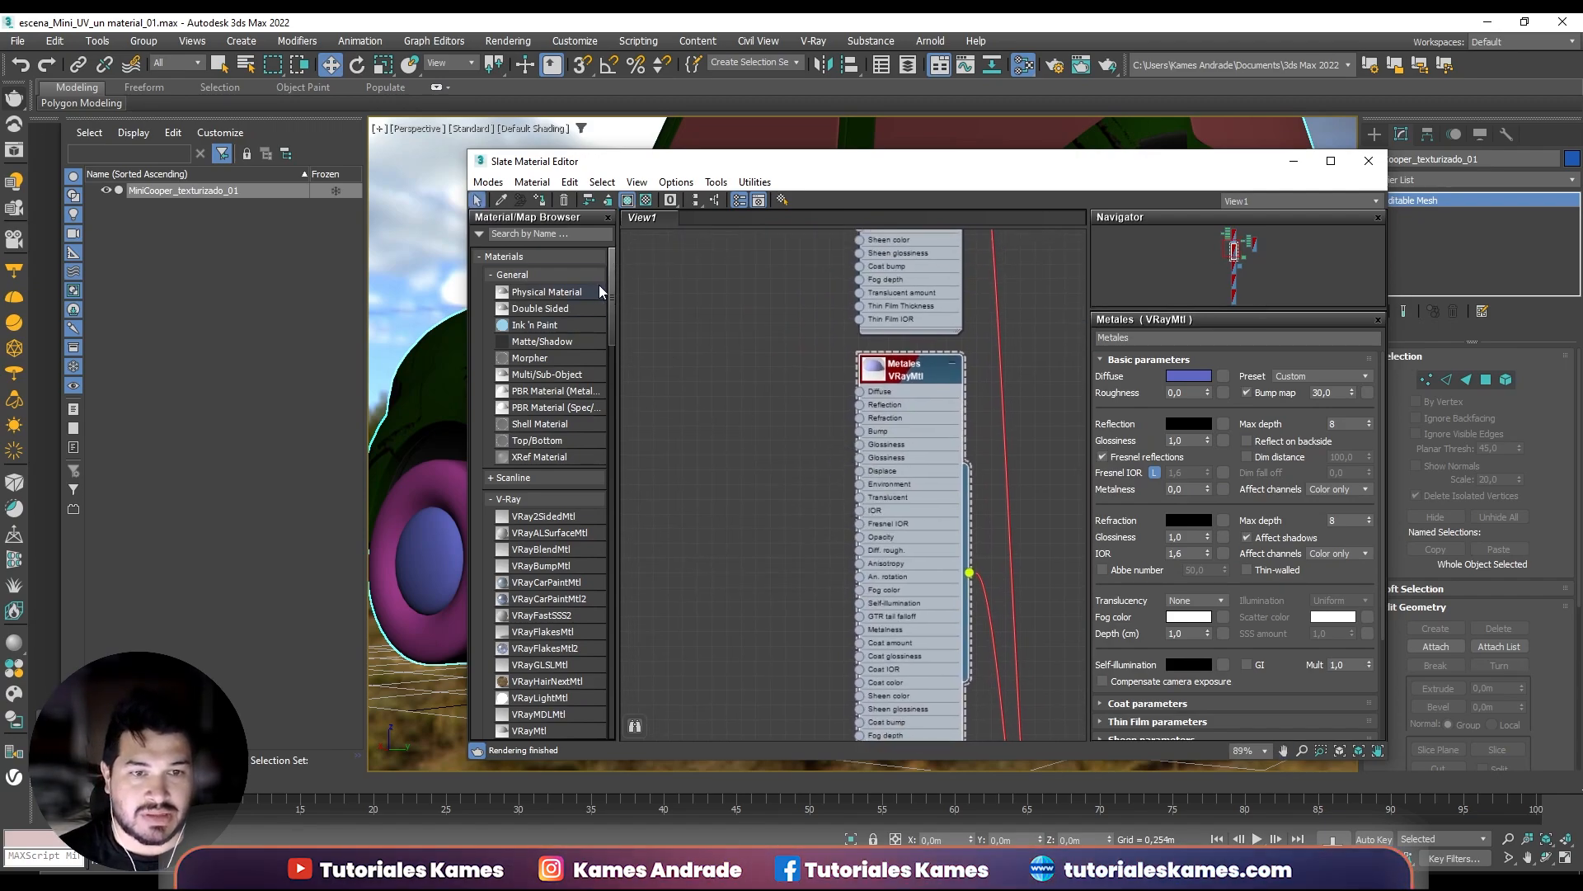
scroll(592, 259, up, 3)
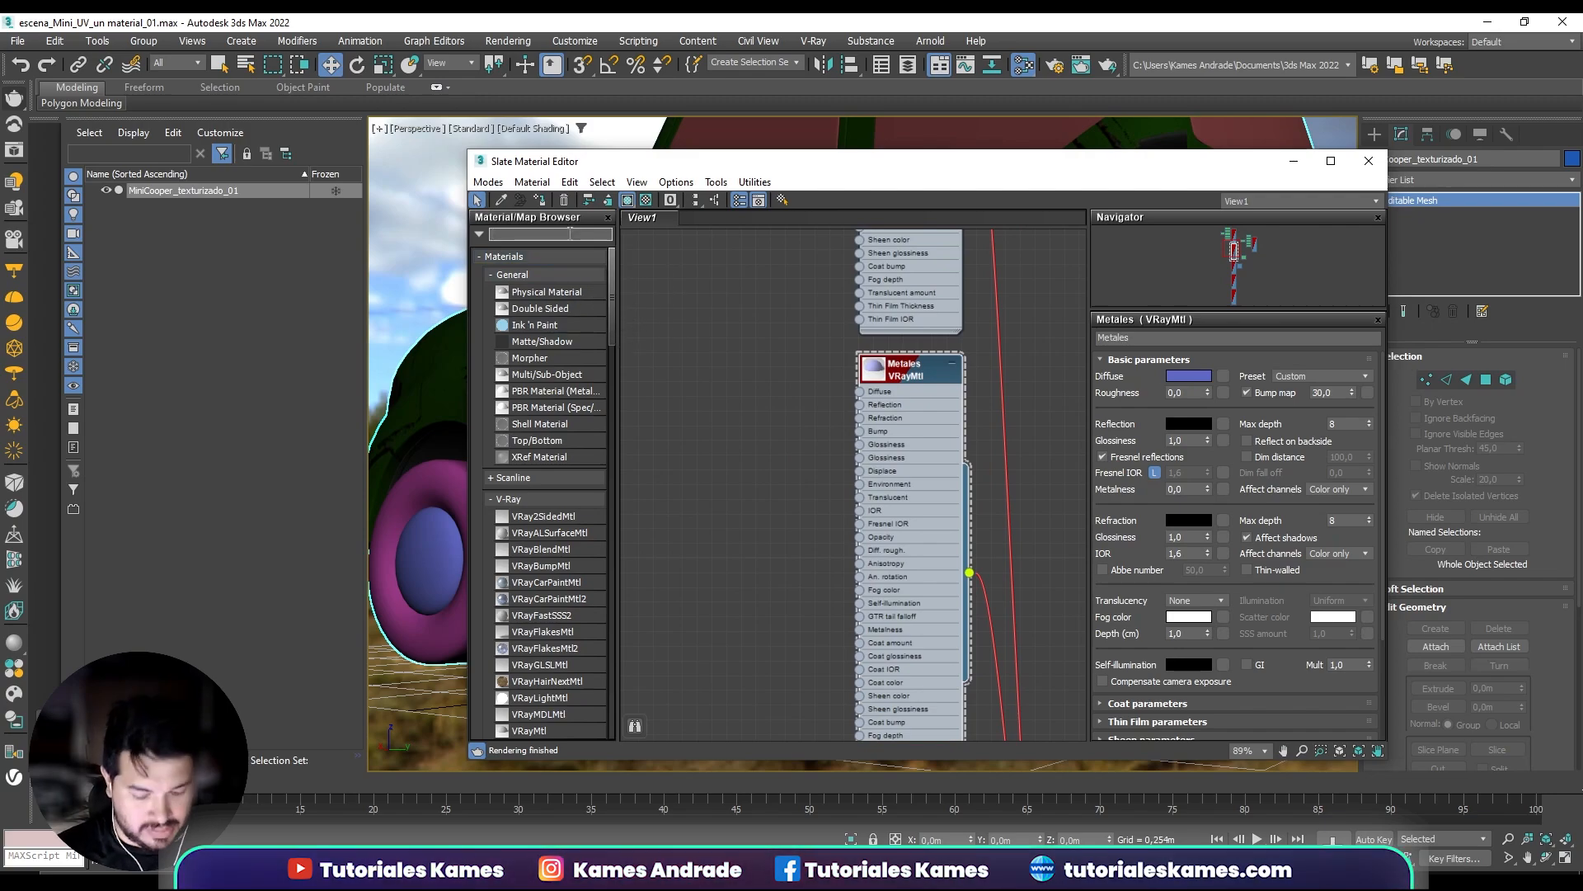
click(570, 234)
text(MULT)
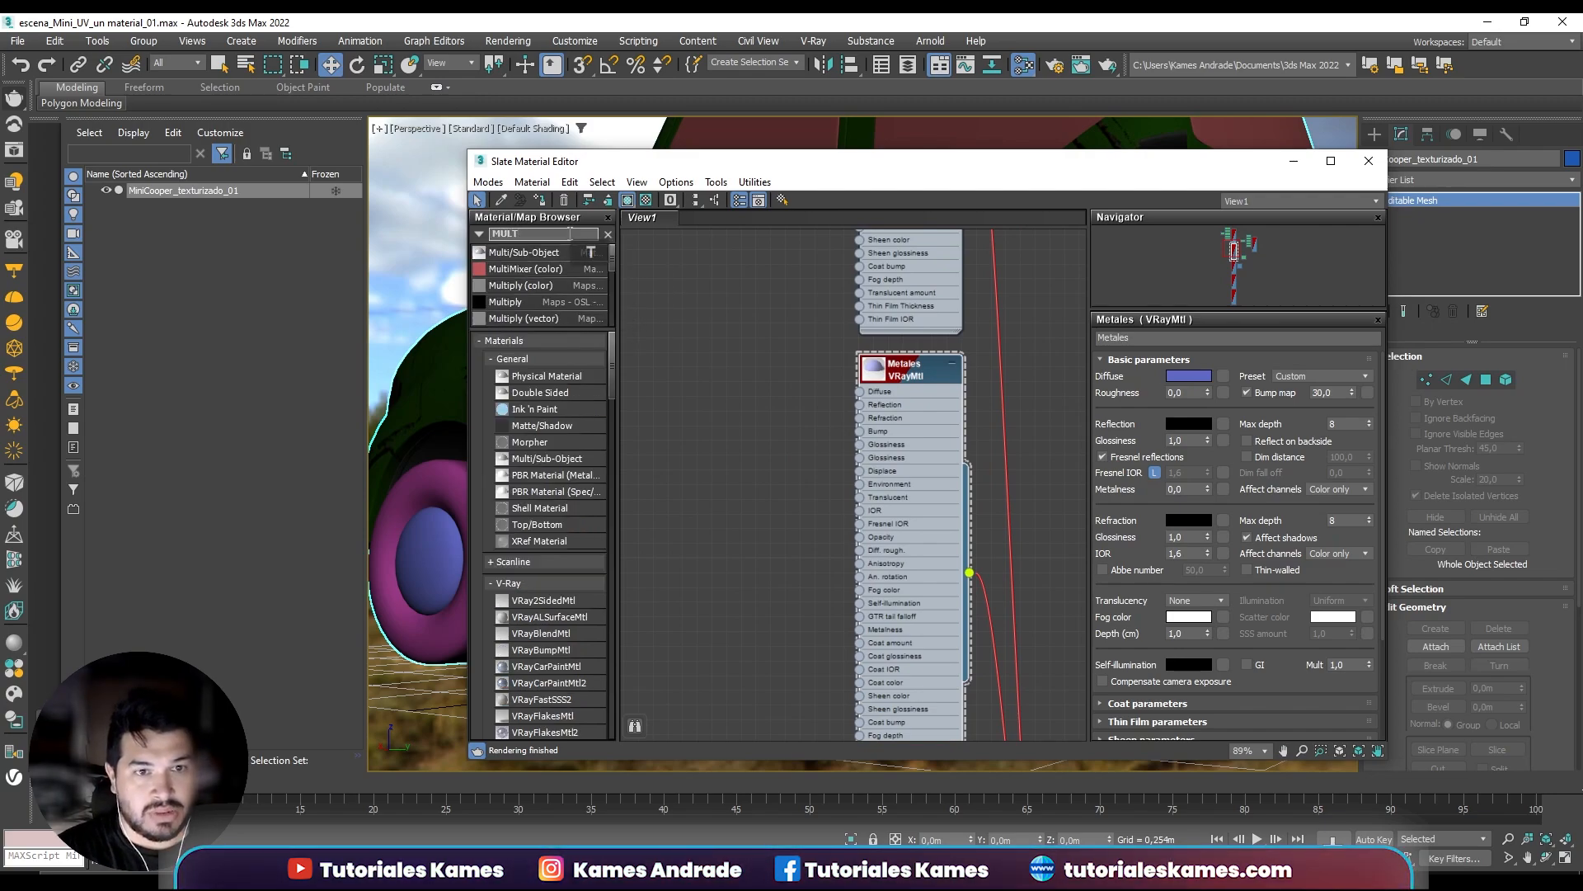
text(IT)
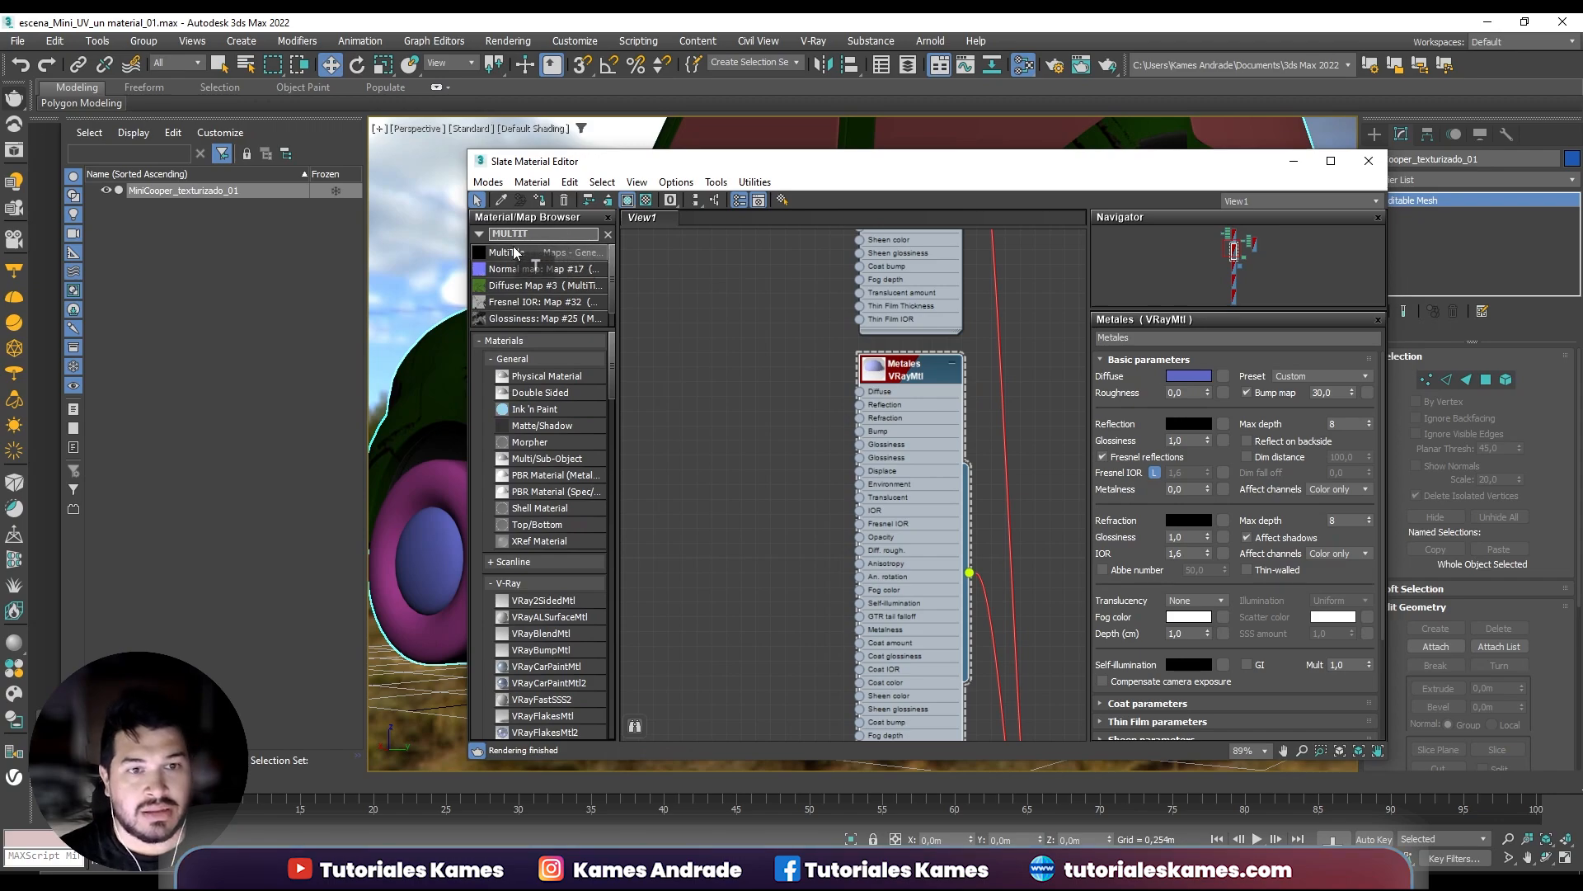
drag(738, 392, 735, 393)
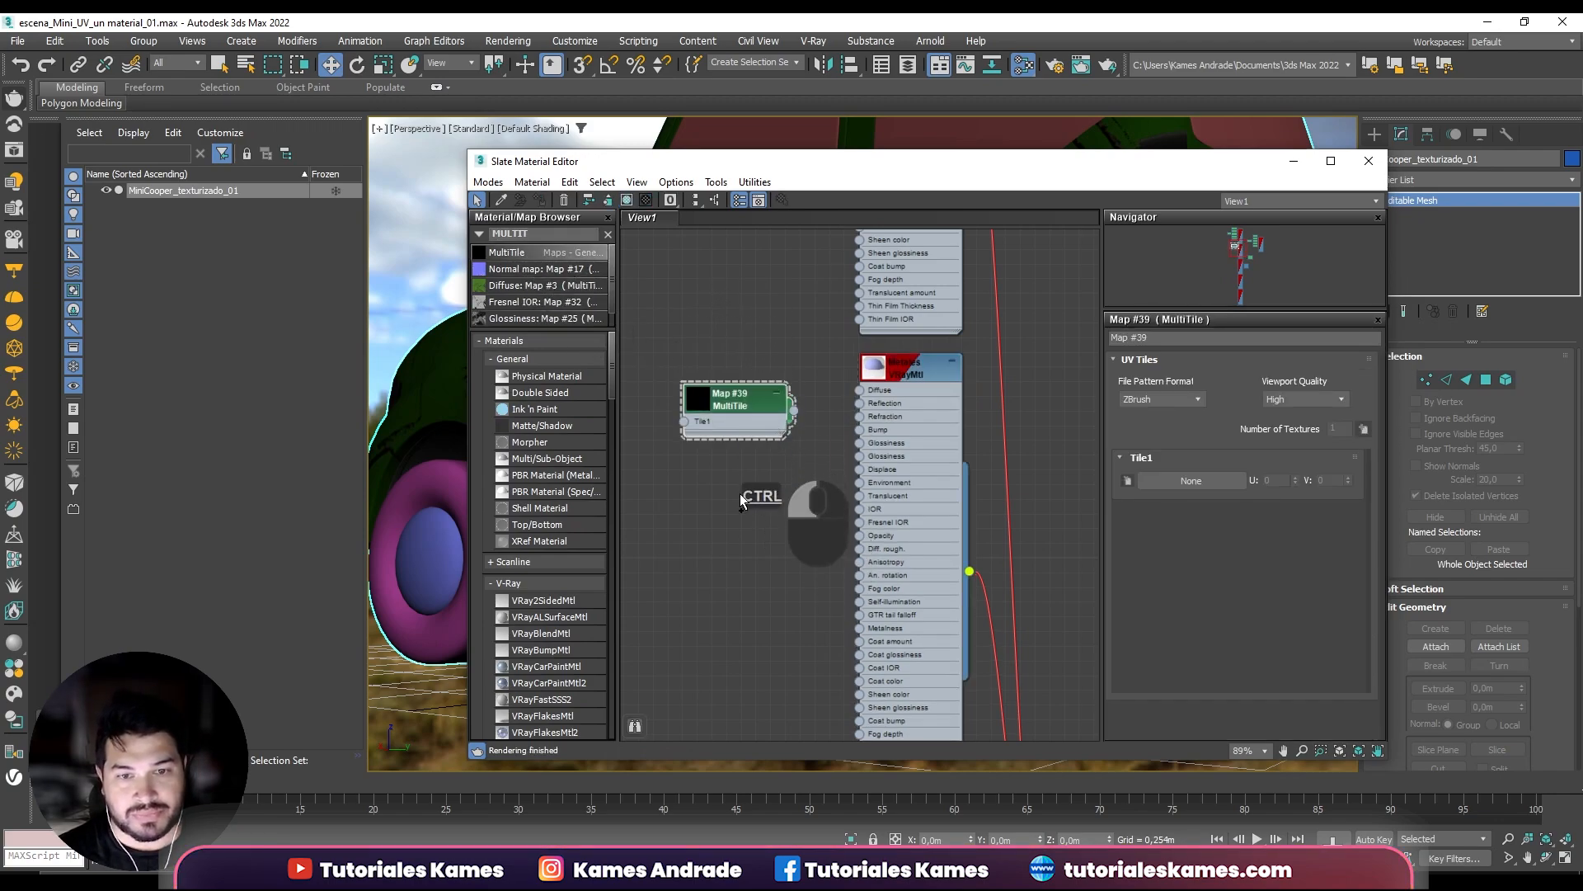
Duplicate the MultiTile map four times in a column beside Metales.
shift+drag(730, 419, 749, 607)
middle_drag(849, 581, 876, 417)
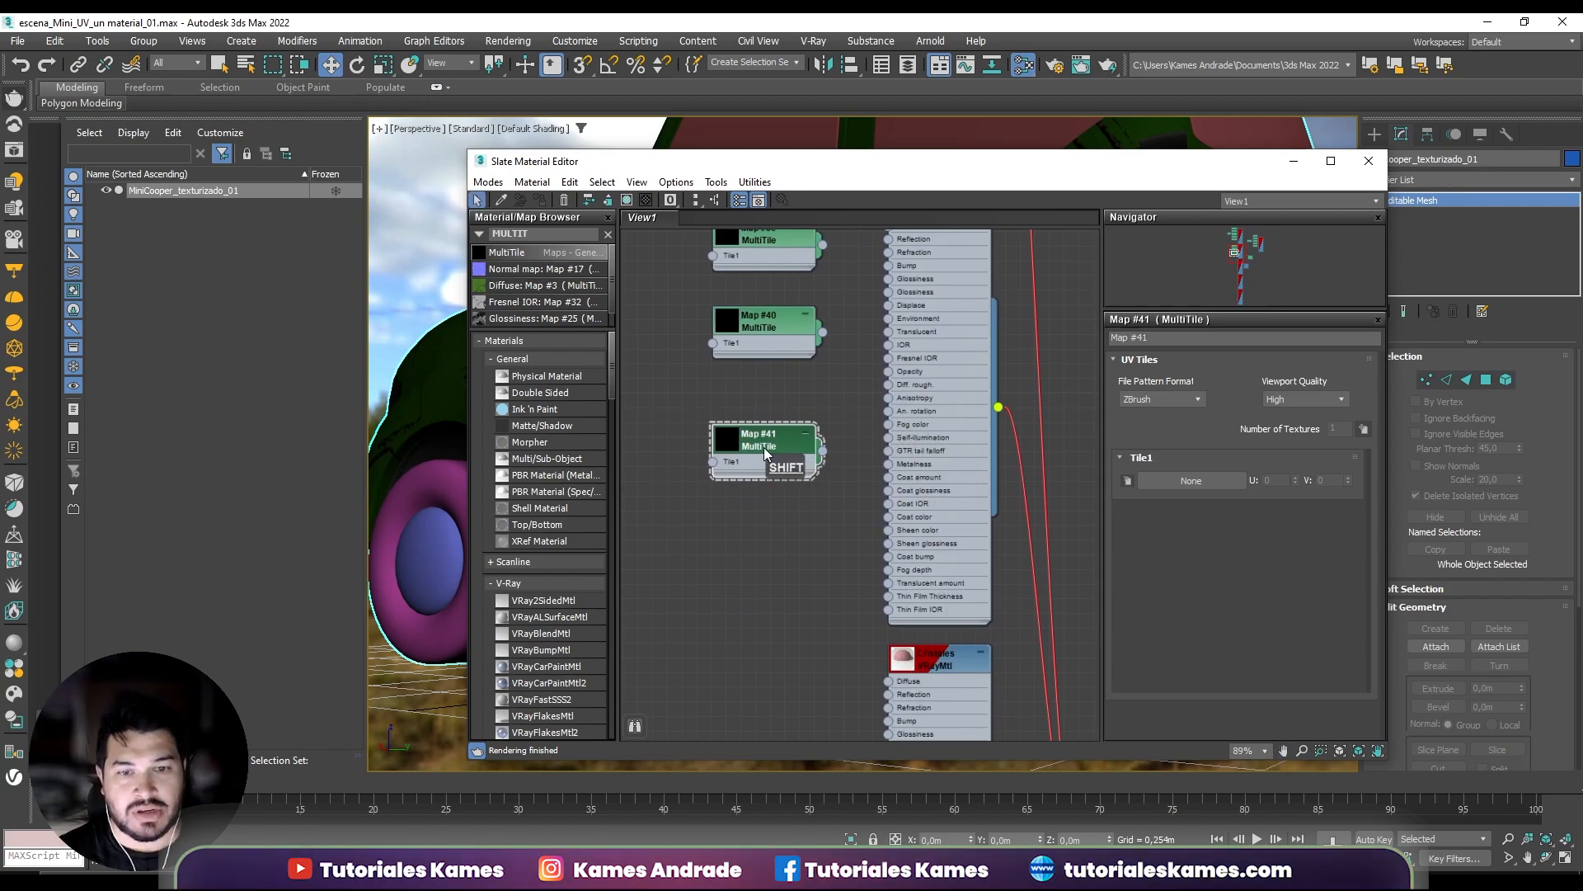
mouse_move(764, 447)
shift+mouse_down()
mouse_move(754, 567)
mouse_move(768, 659)
shift+mouse_up()
drag(765, 557, 765, 525)
drag(773, 660, 759, 601)
middle_drag(815, 629, 779, 640)
scroll(768, 501, up, 3)
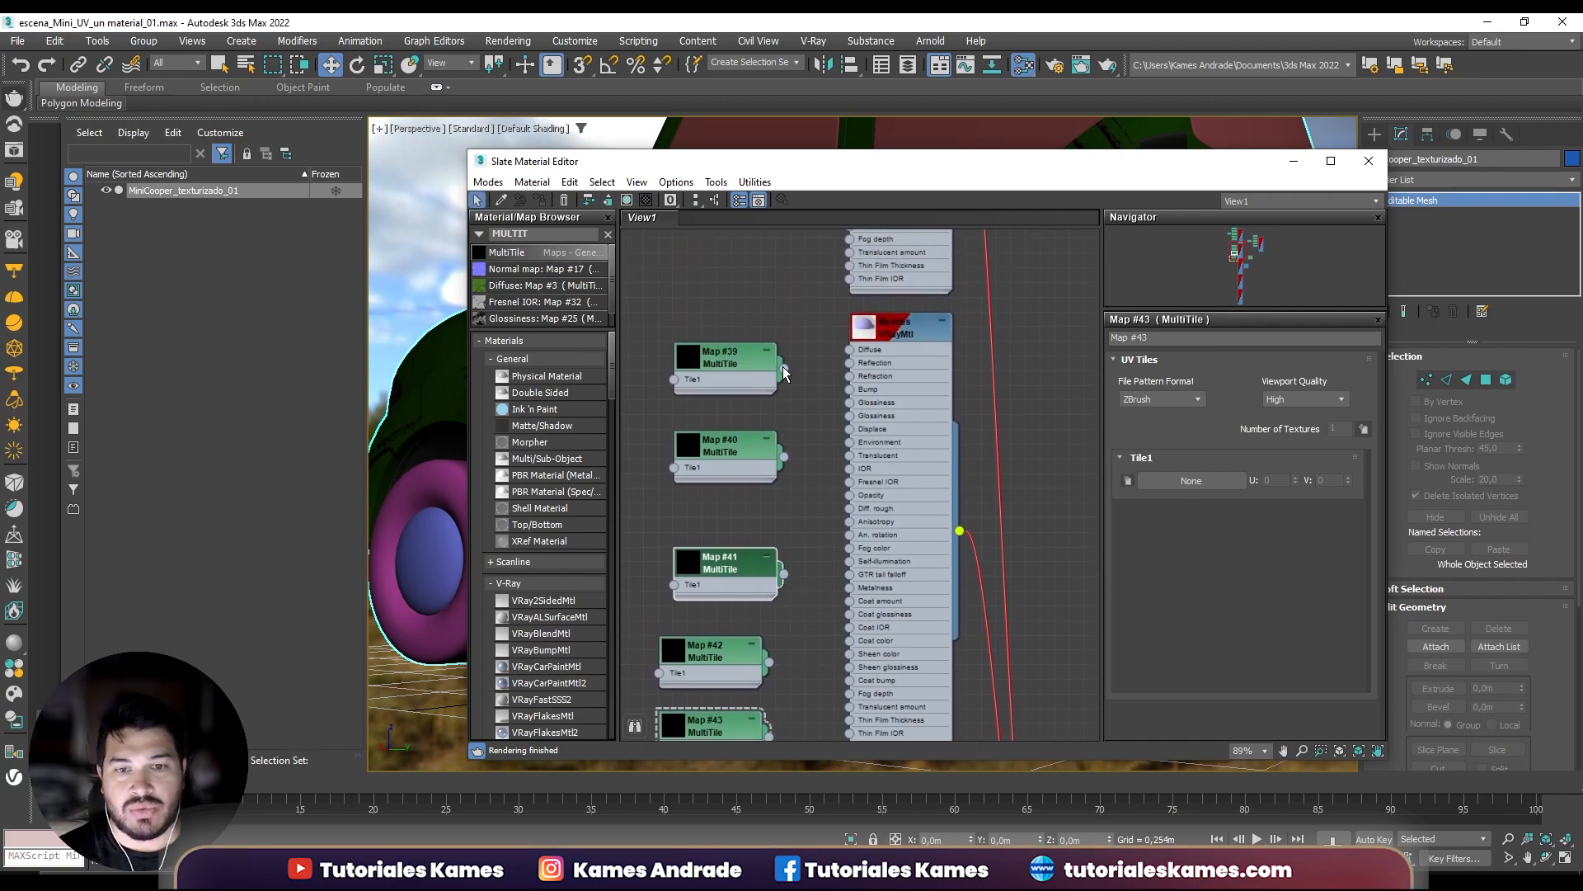
Connect Map #39 to Metales' Diffuse and Map #40 to its Reflection.
drag(784, 373, 850, 350)
drag(783, 456, 850, 363)
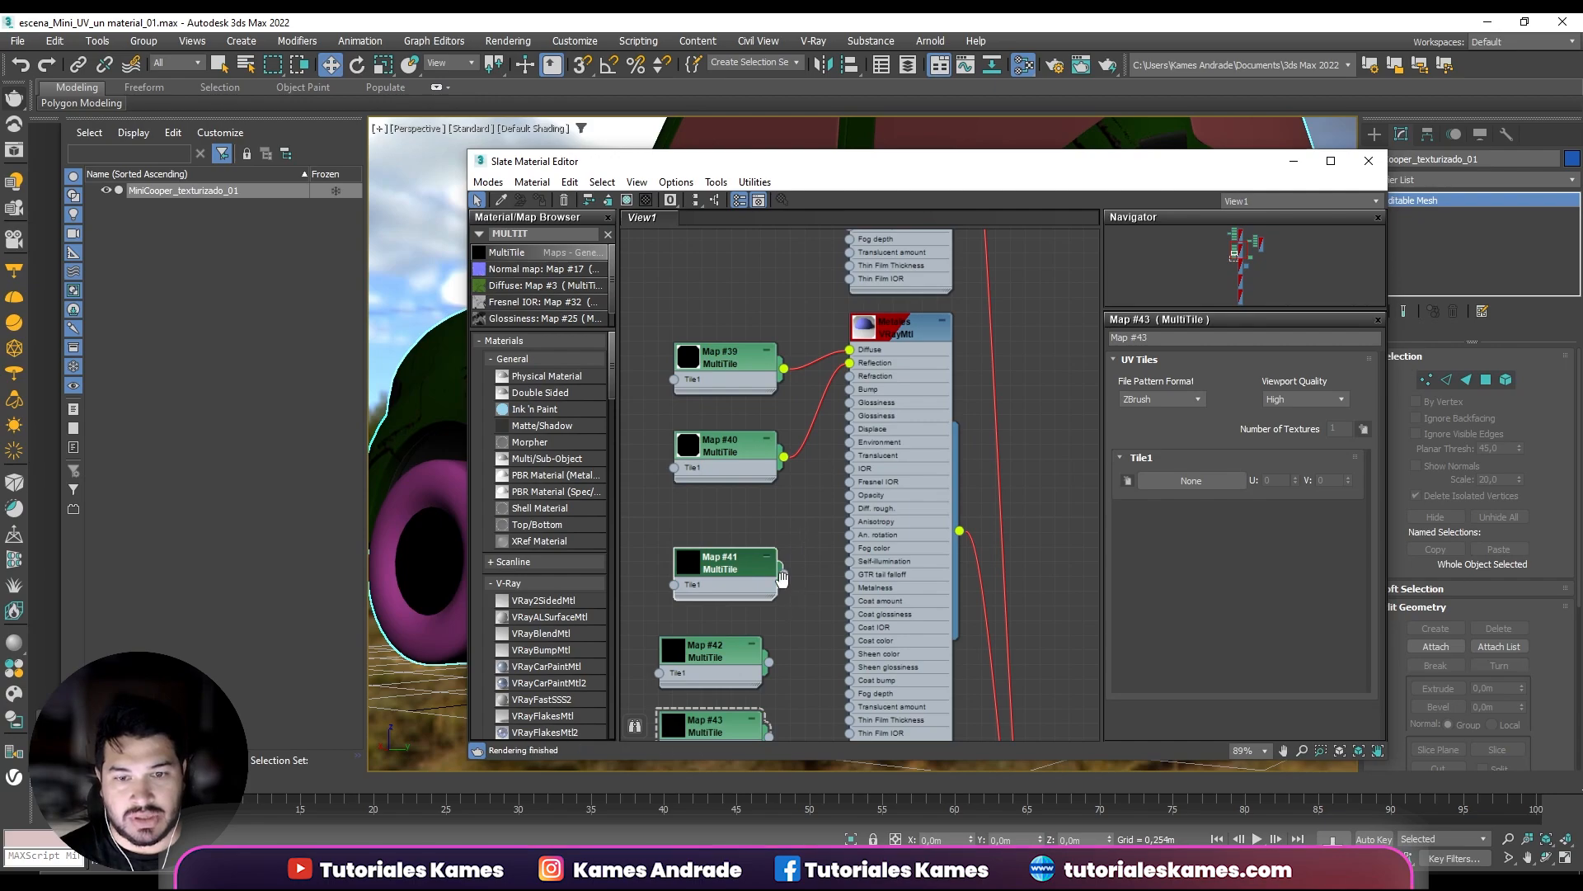
middle_drag(782, 577, 784, 518)
Add a VRayNormalMap that takes Map #41 as its normal map, and connect it to Metales' Bump.
drag(554, 235, 437, 224)
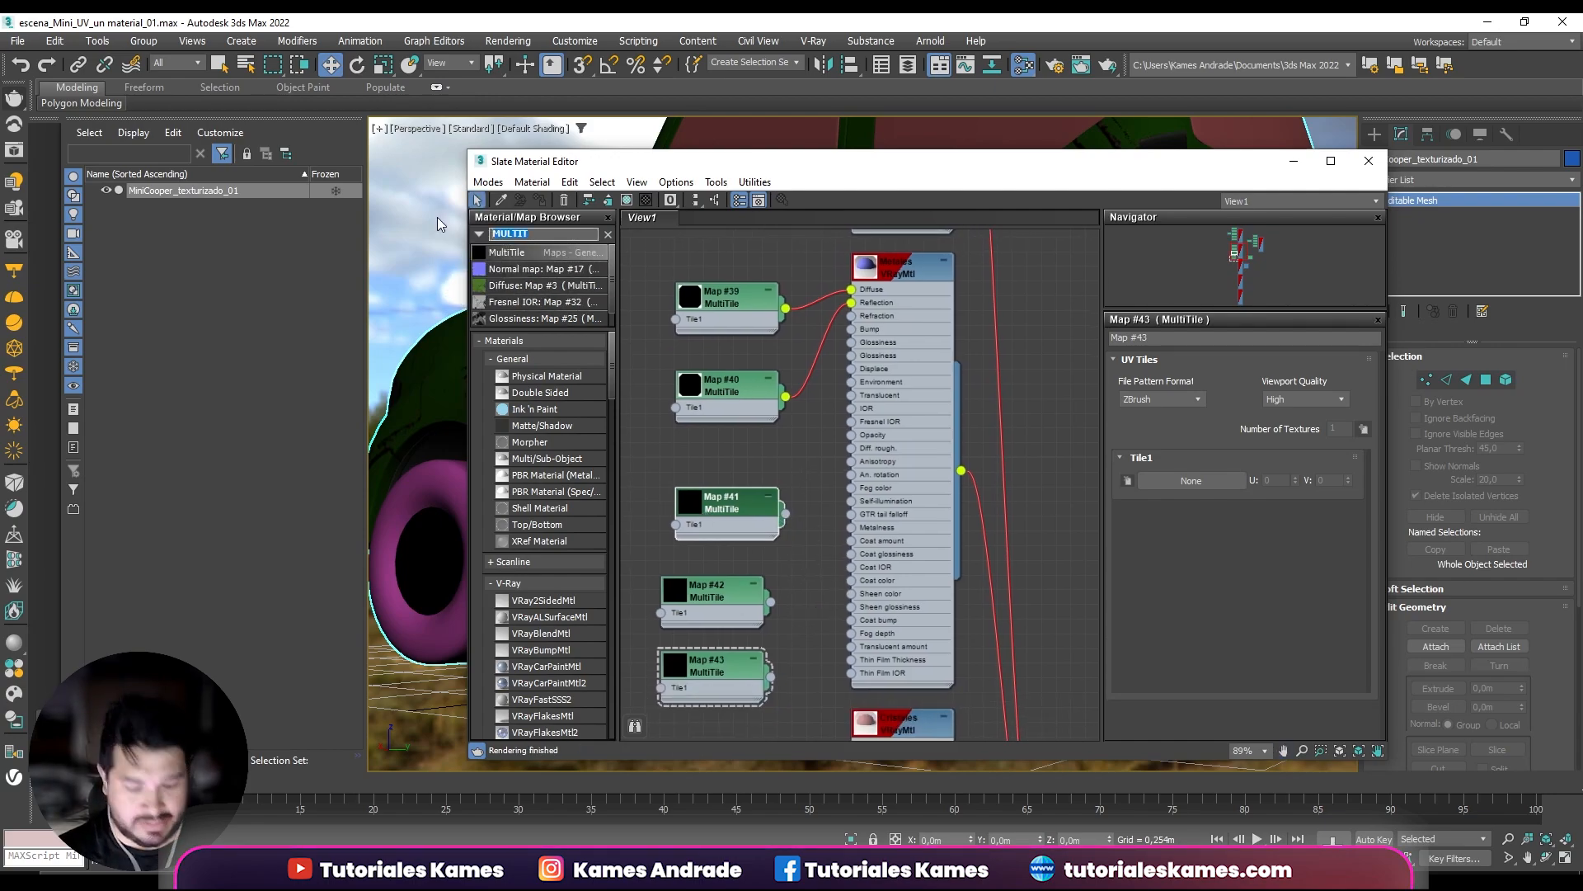
text(NORMA)
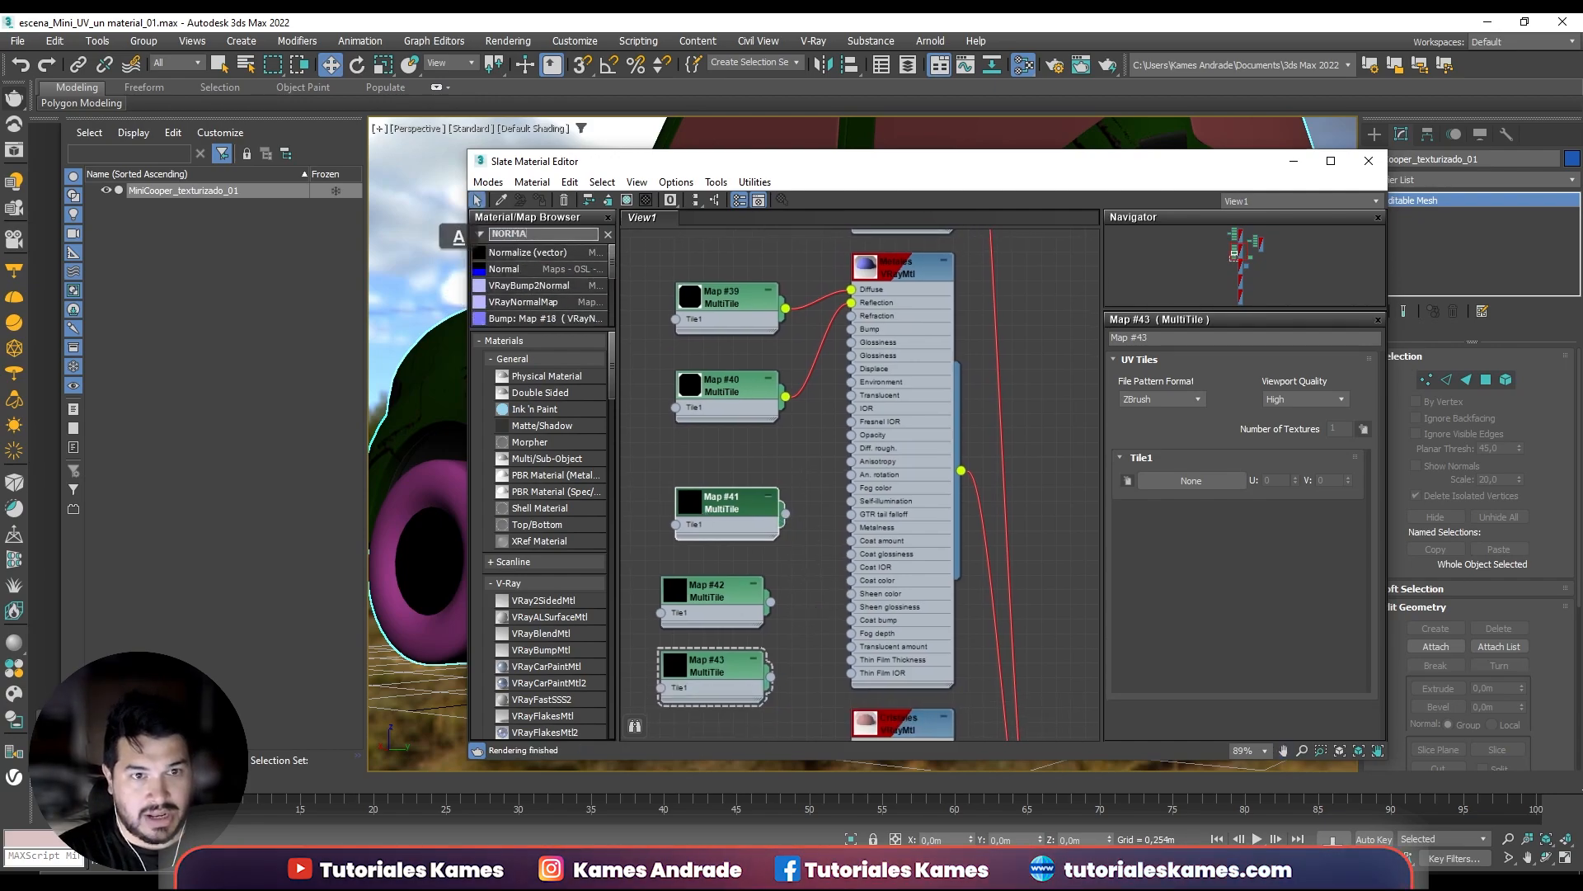
text(L)
drag(523, 302, 720, 483)
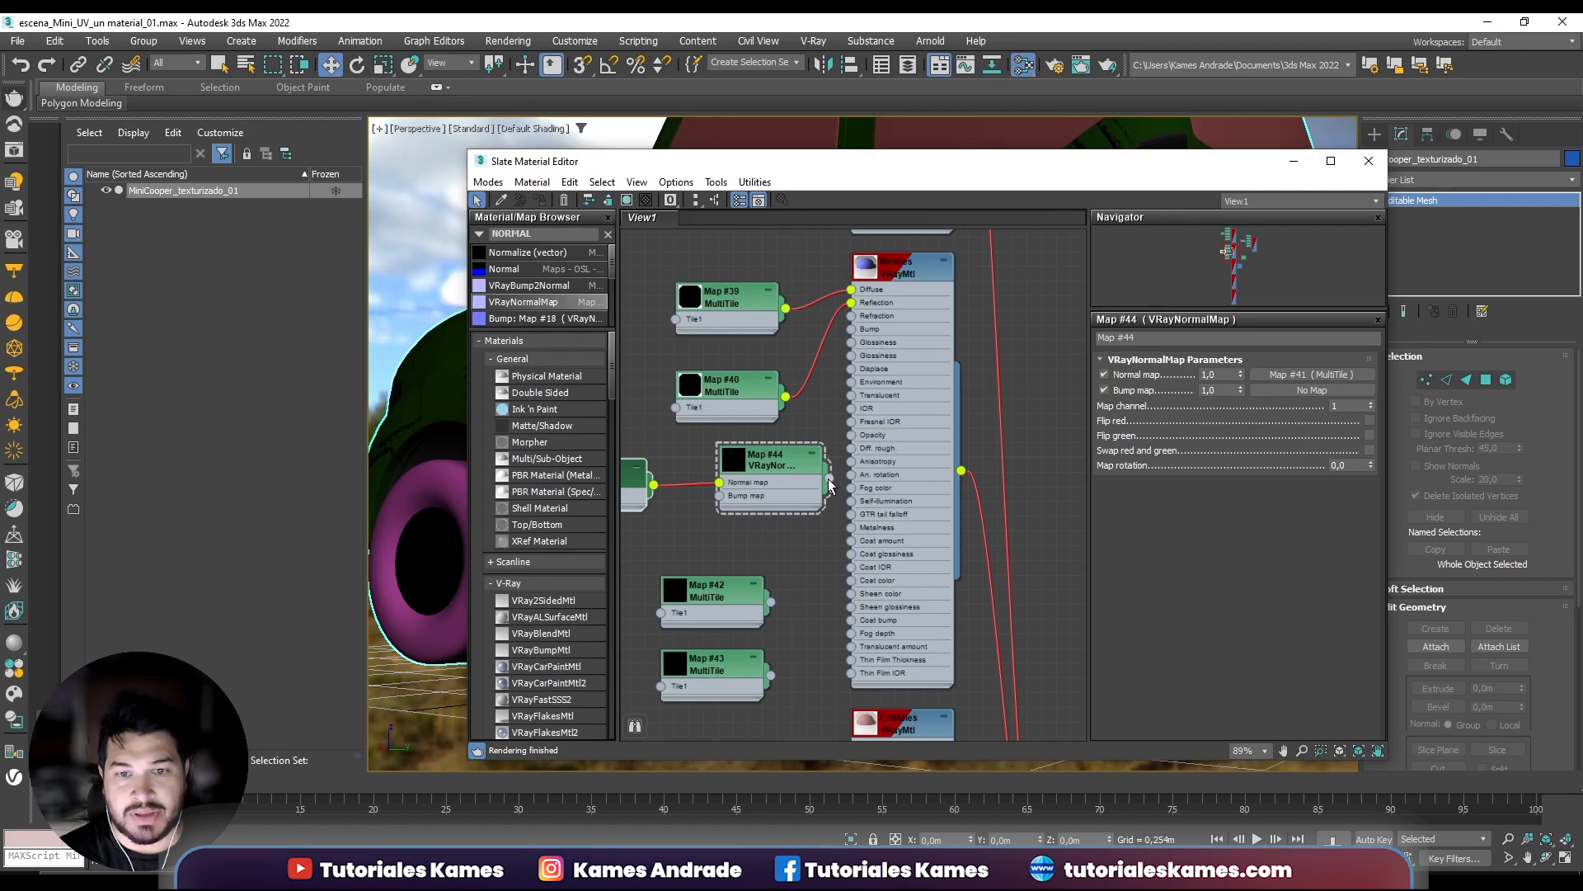
drag(830, 486, 851, 329)
drag(782, 467, 738, 482)
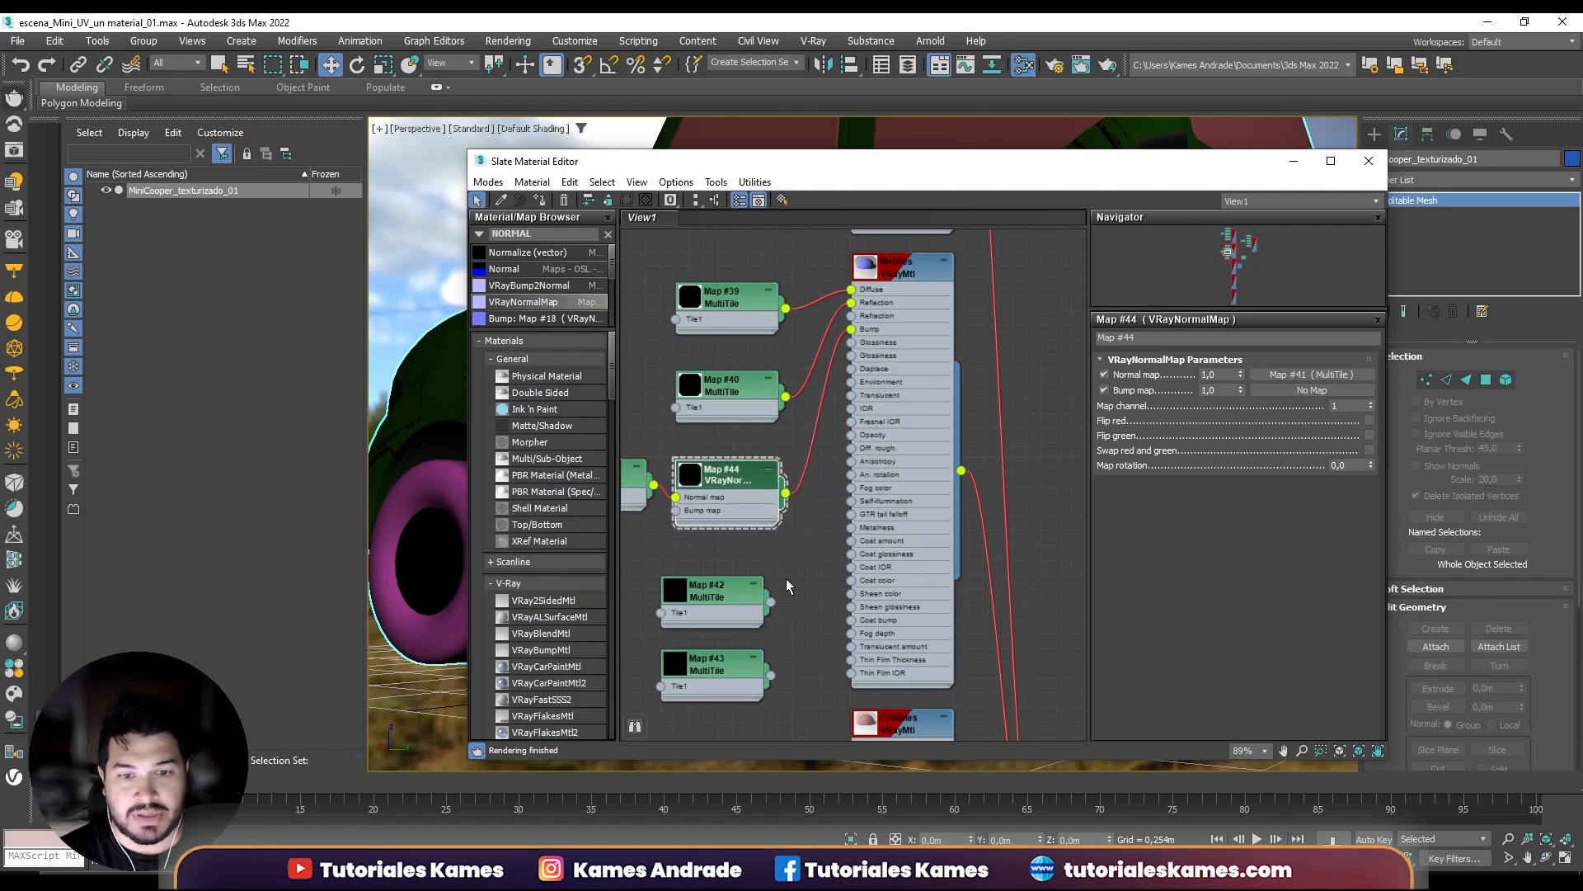
Connect Map #42 to Metales' reflection Glossiness and Map #43 to its Fresnel IOR, aligning both nodes under the normal map.
drag(752, 581, 851, 341)
drag(770, 675, 852, 421)
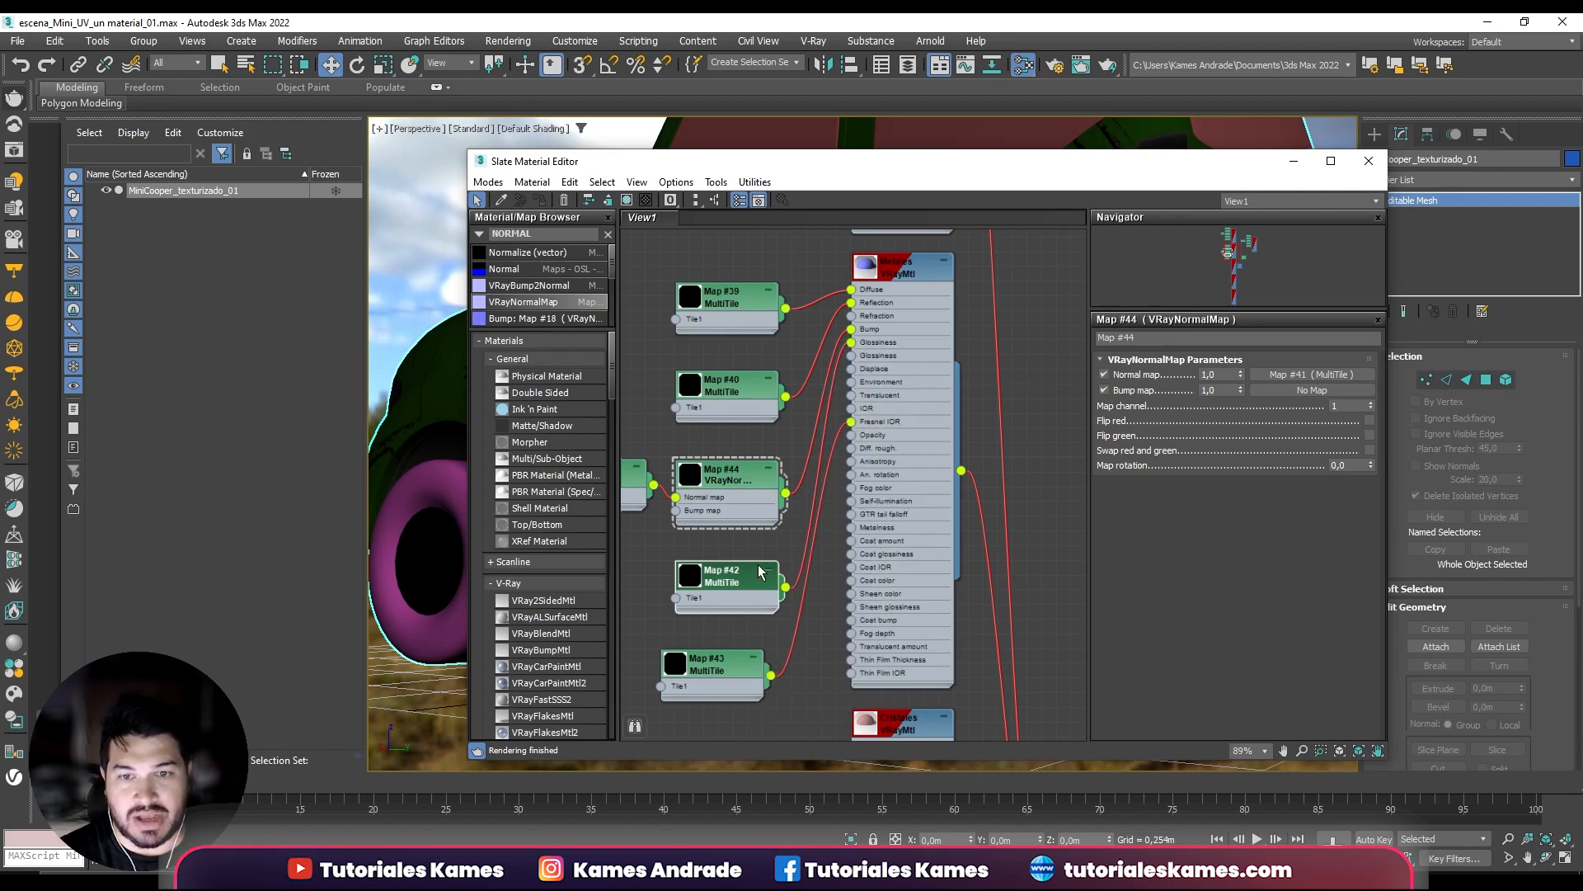
middle_drag(693, 538, 770, 512)
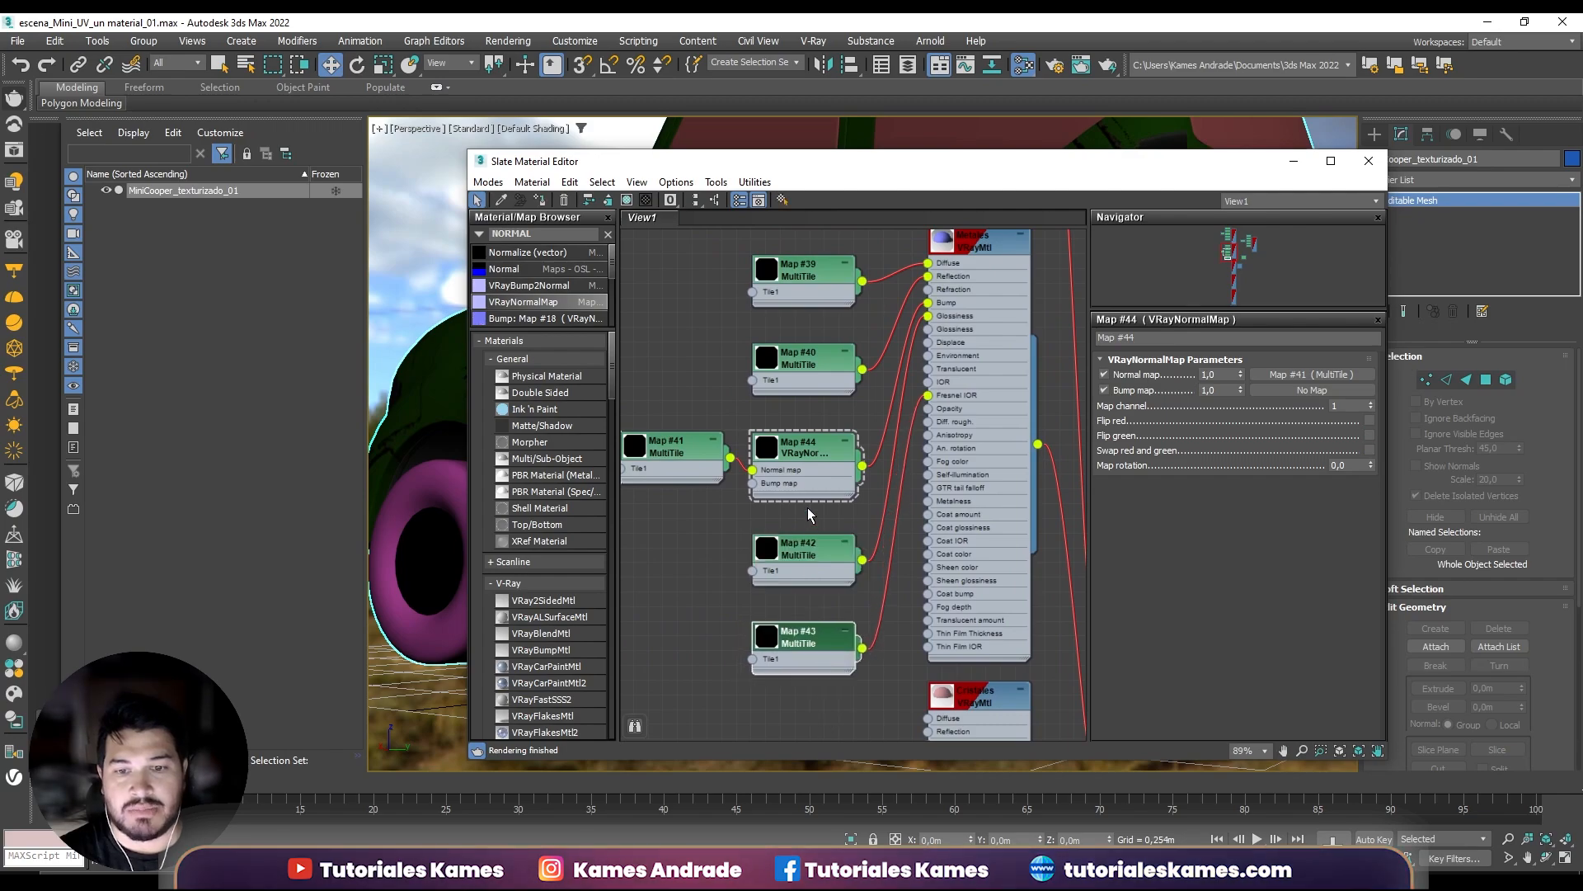
Open the Map #39 MultiTile's parameters and its file pattern format options.
middle_drag(824, 315, 808, 418)
double_click(794, 374)
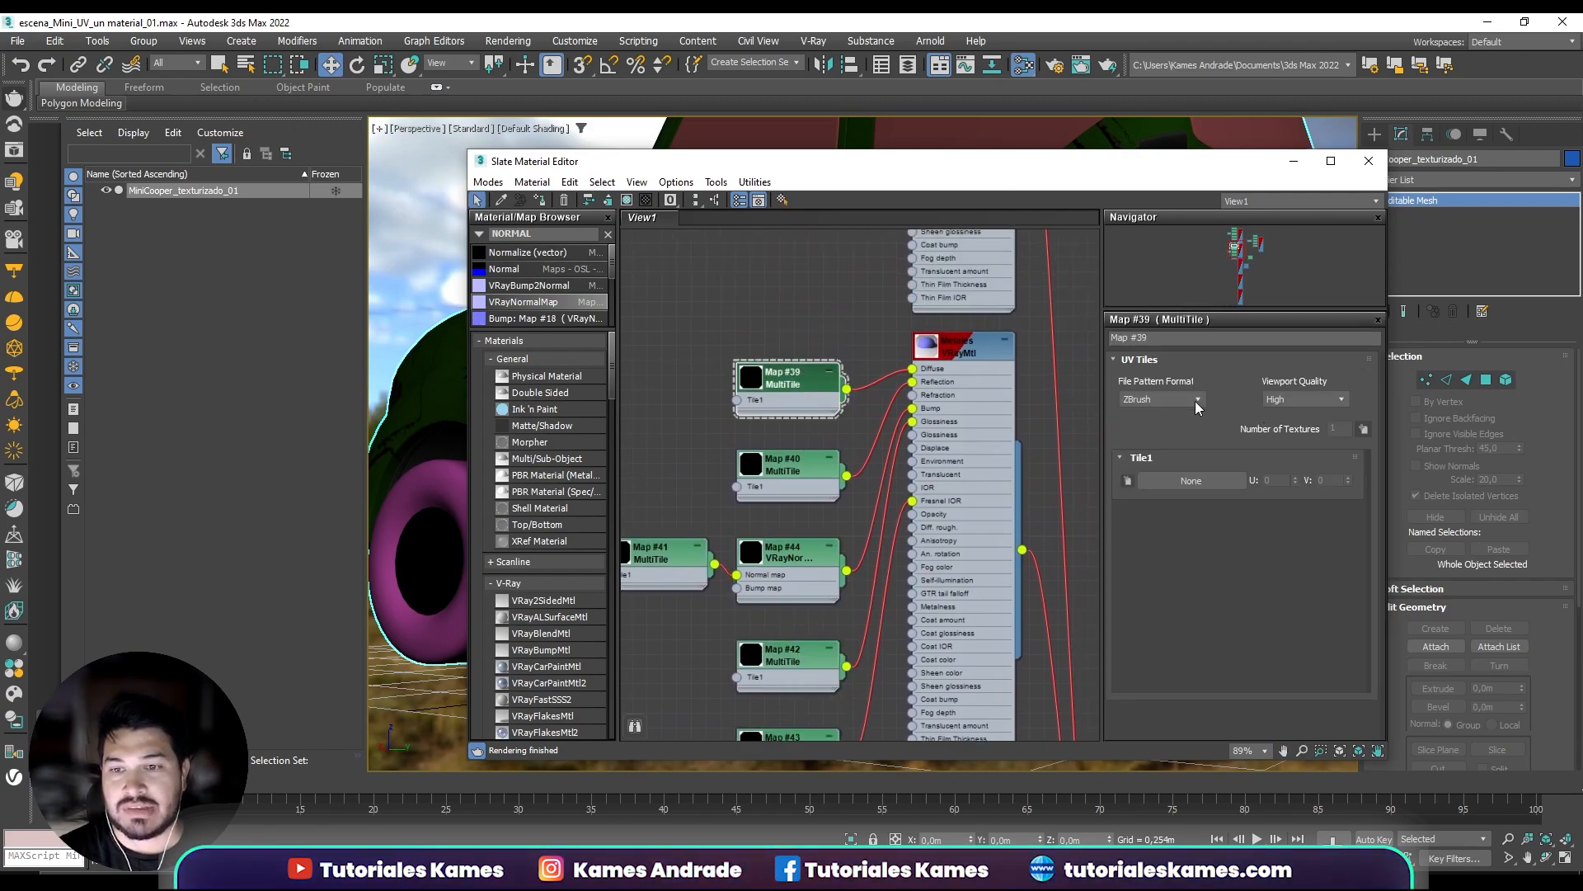
click(1194, 400)
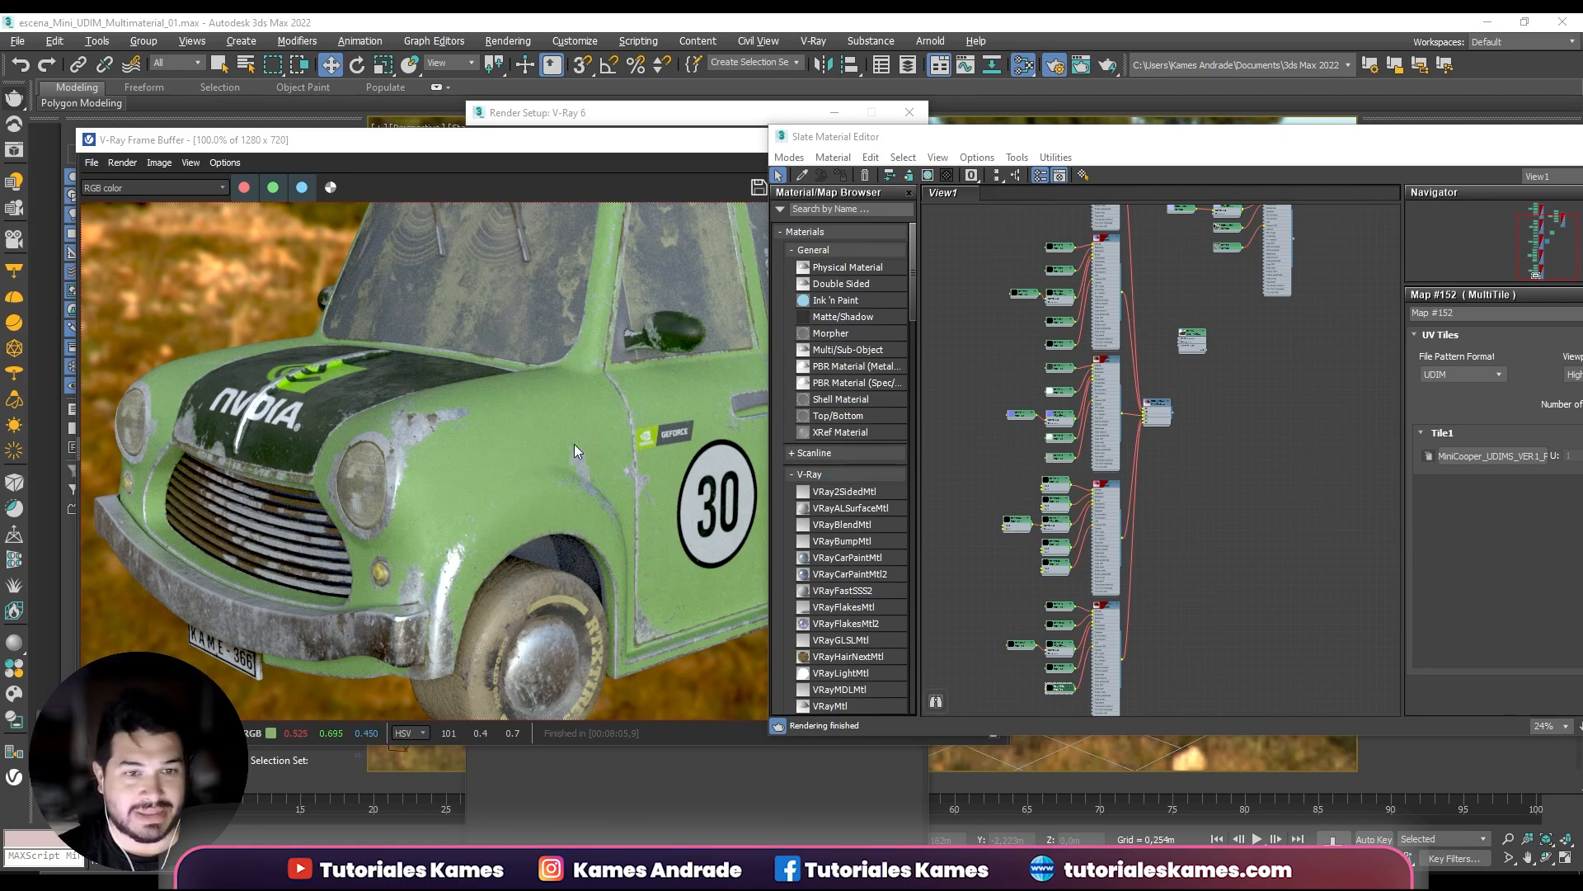
Examine the finished Mini render in the V-Ray Frame Buffer alongside the complete multi-material node network.
scroll(535, 452, down, 1)
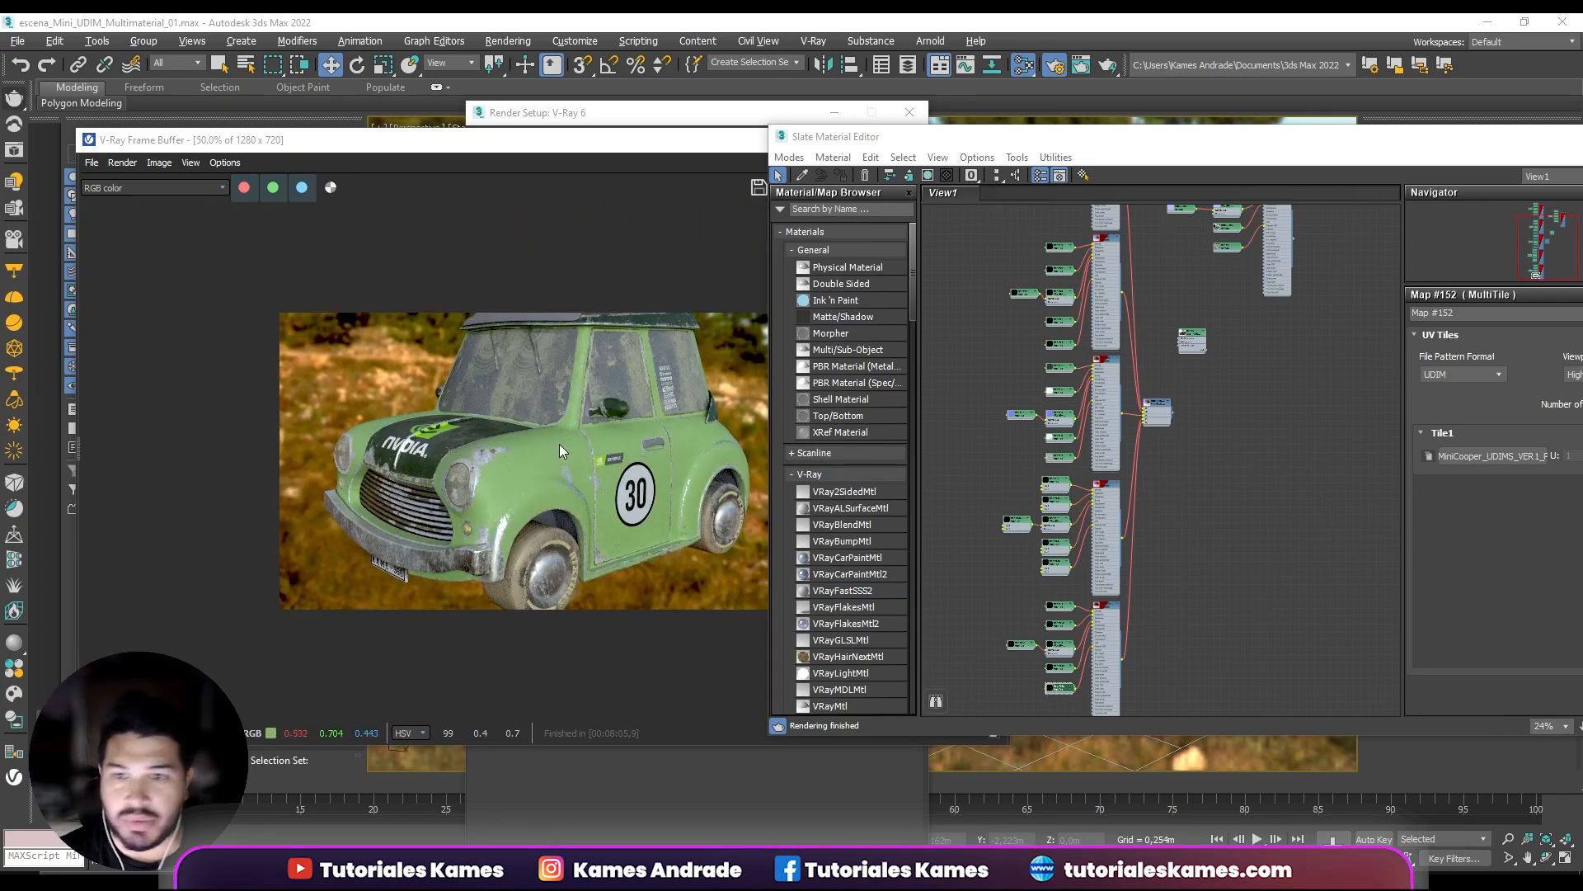
scroll(559, 444, up, 1)
click(502, 470)
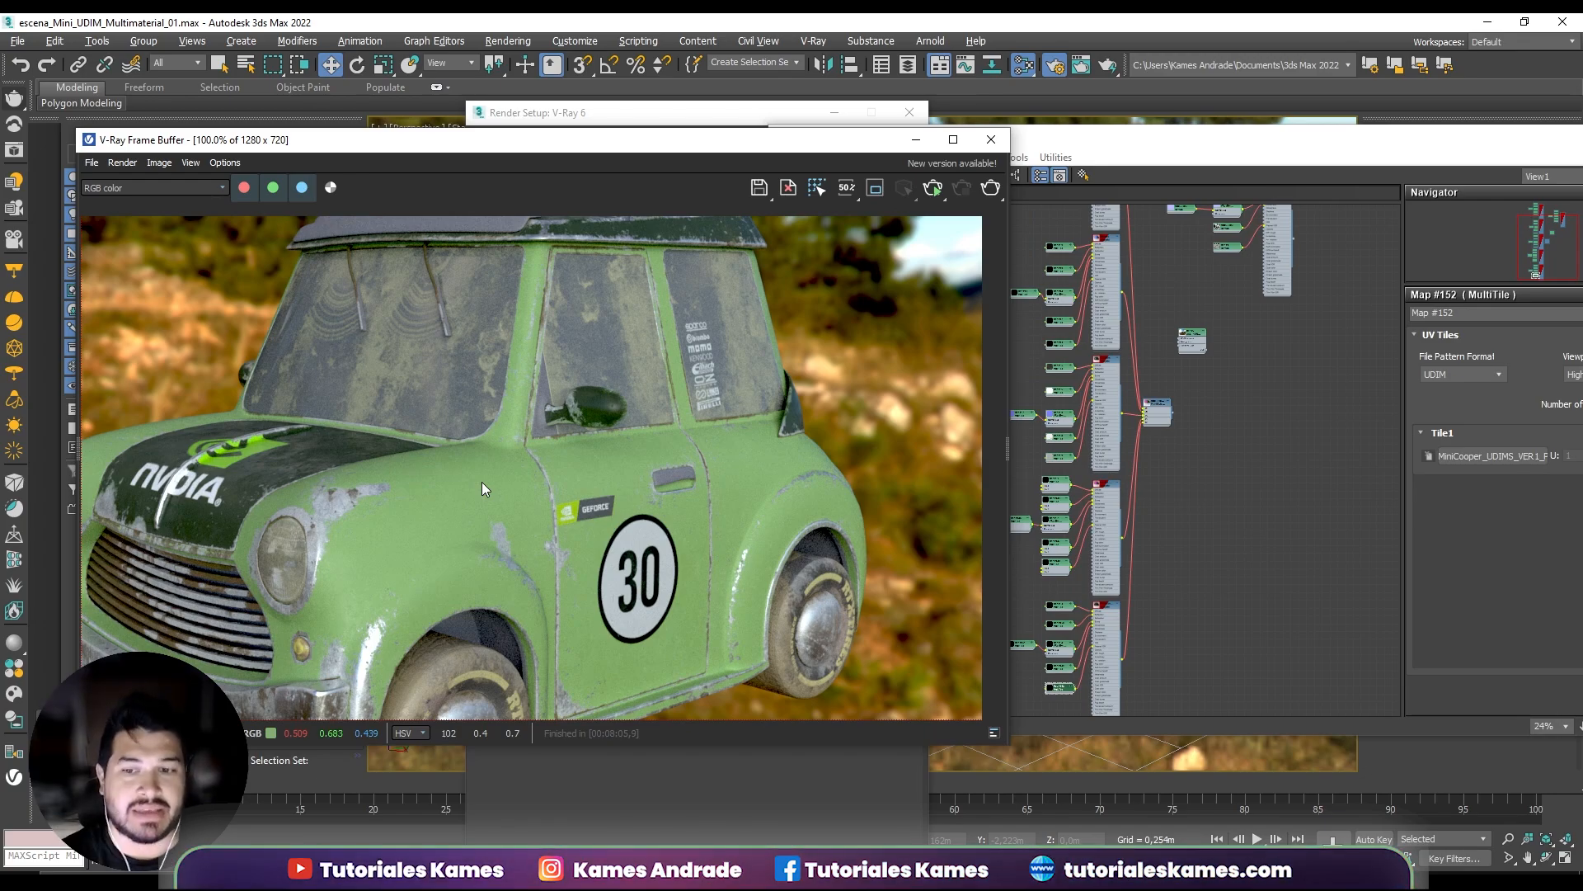
click(1134, 526)
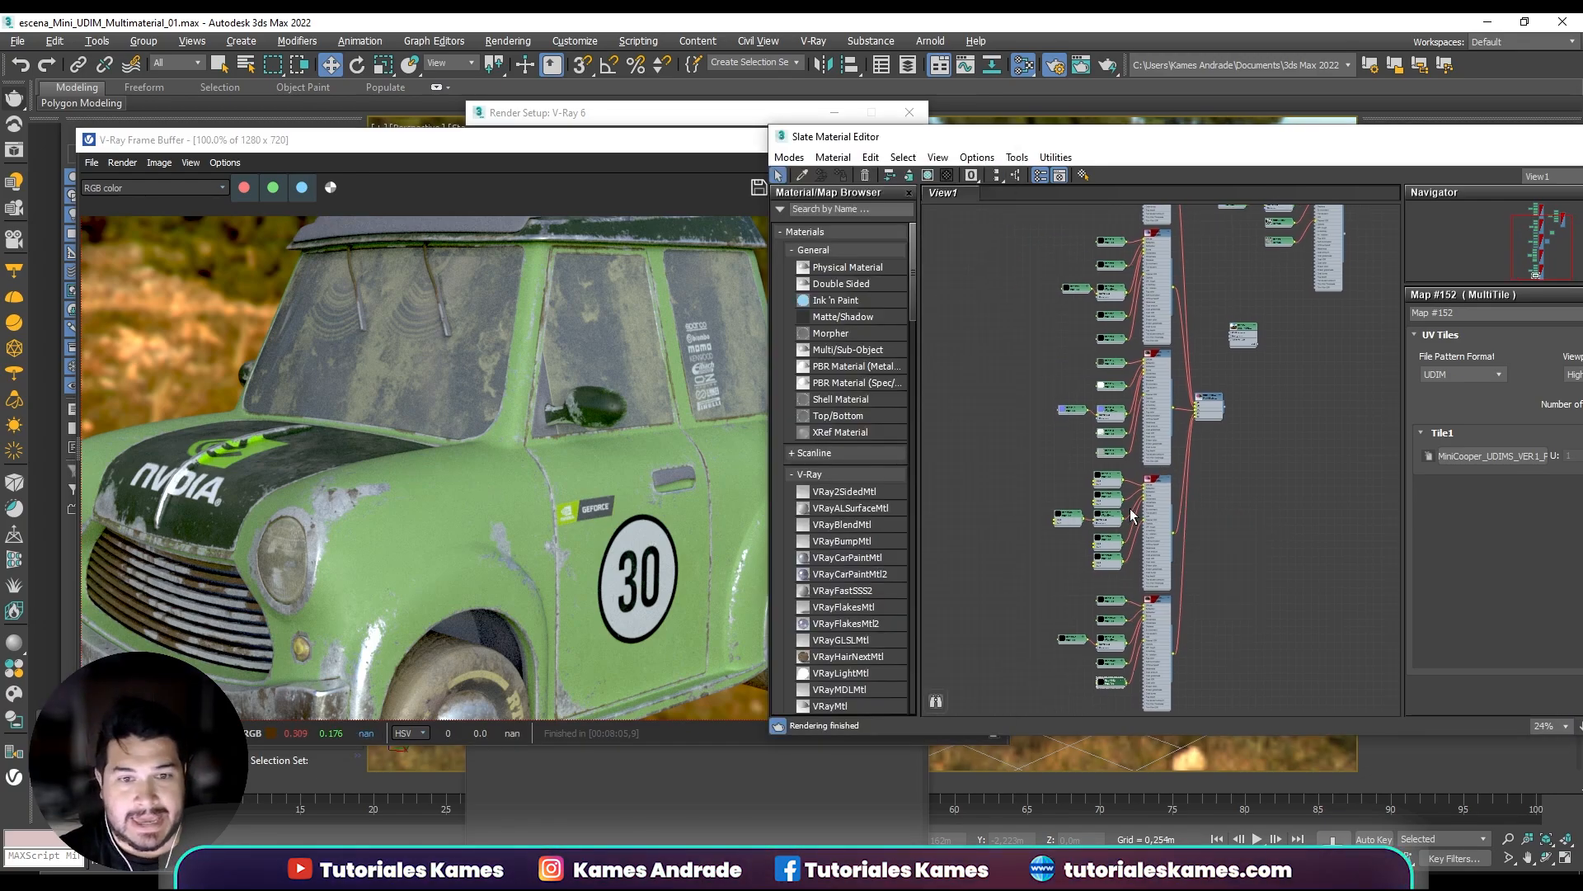
scroll(542, 508, down, 1)
click(543, 504)
scroll(547, 508, up, 1)
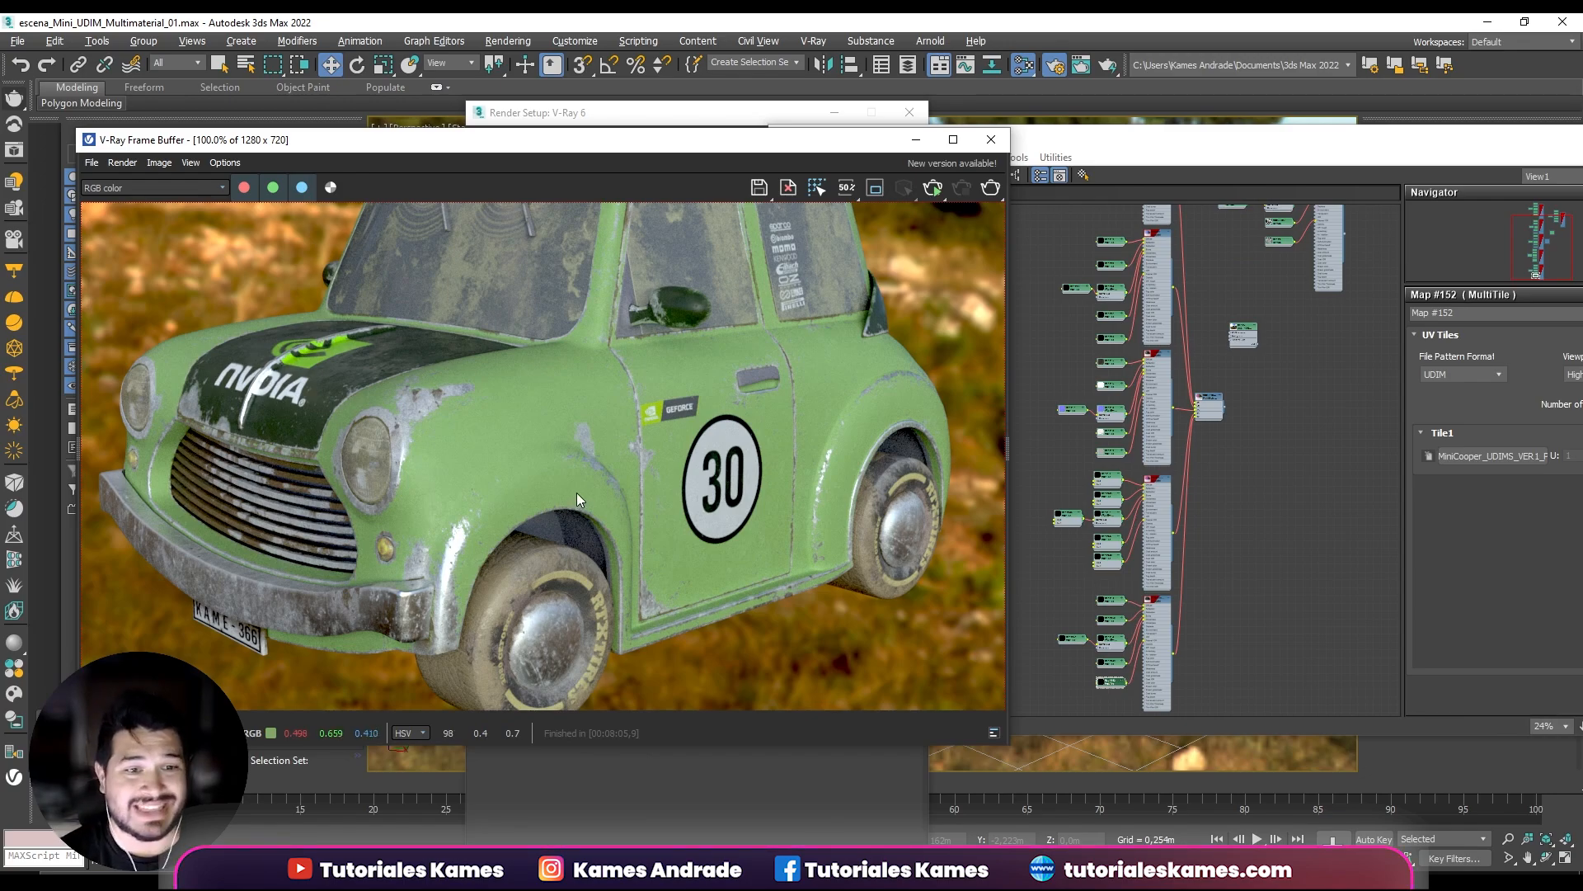
middle_drag(576, 493, 591, 611)
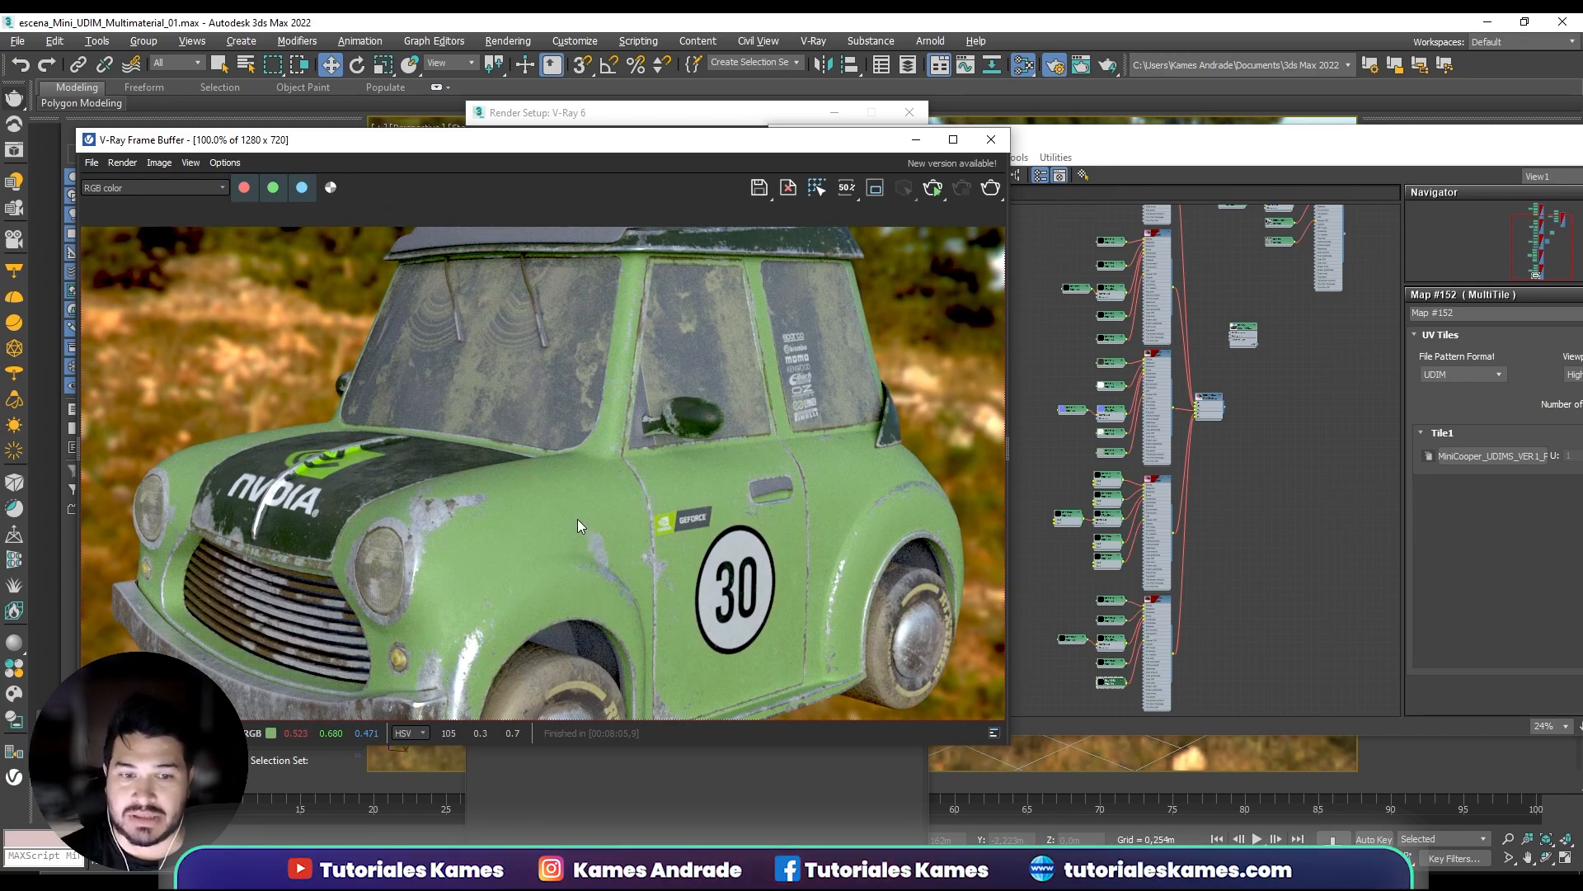
middle_drag(577, 518, 576, 409)
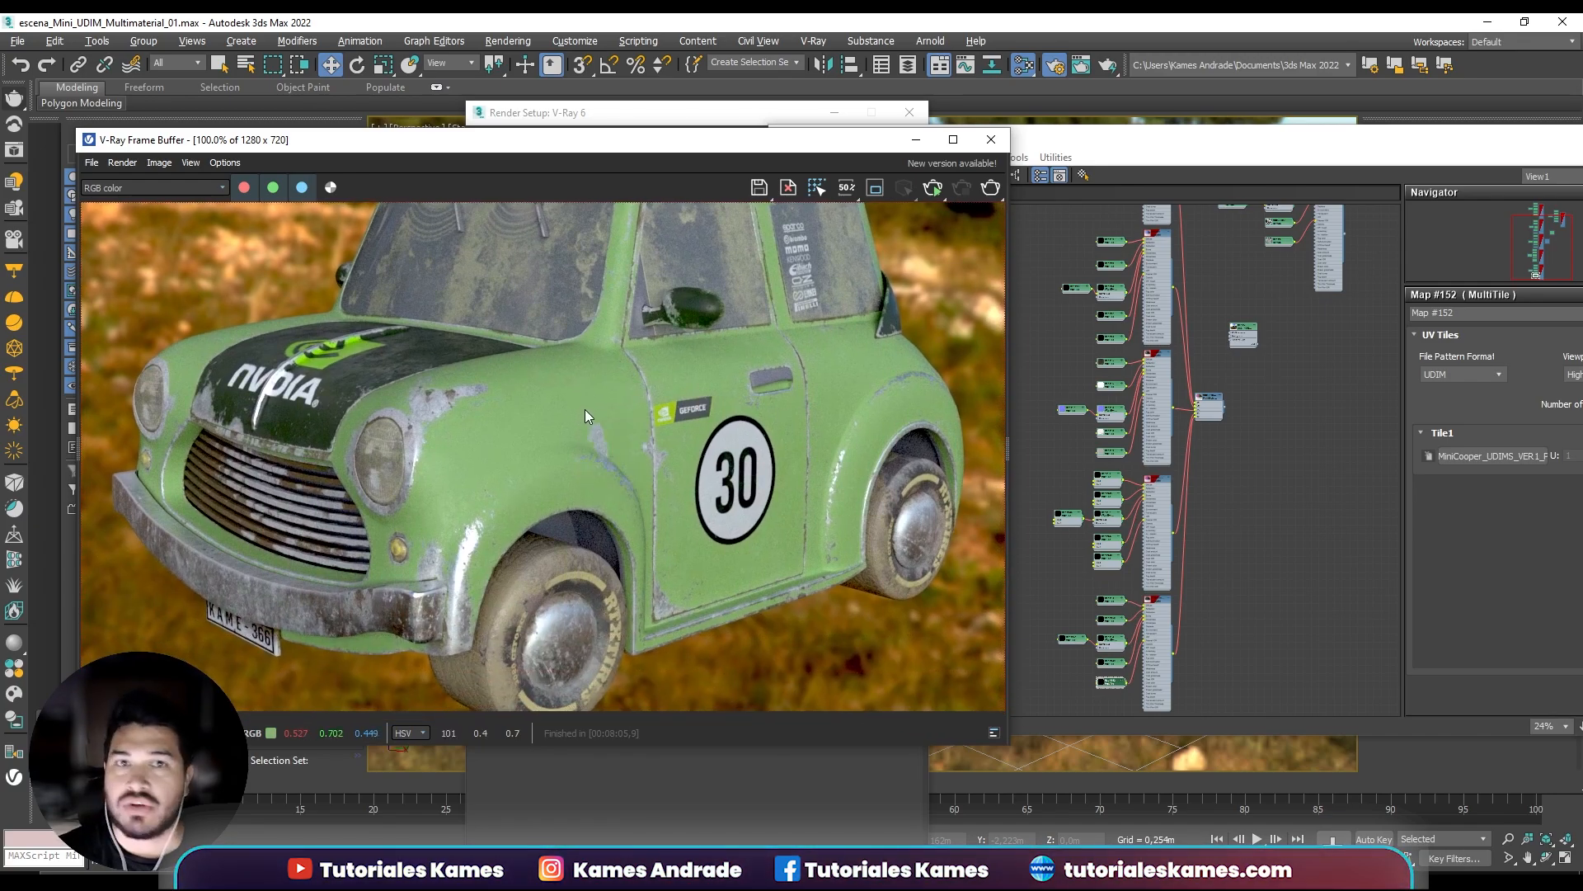
scroll(584, 413, down, 1)
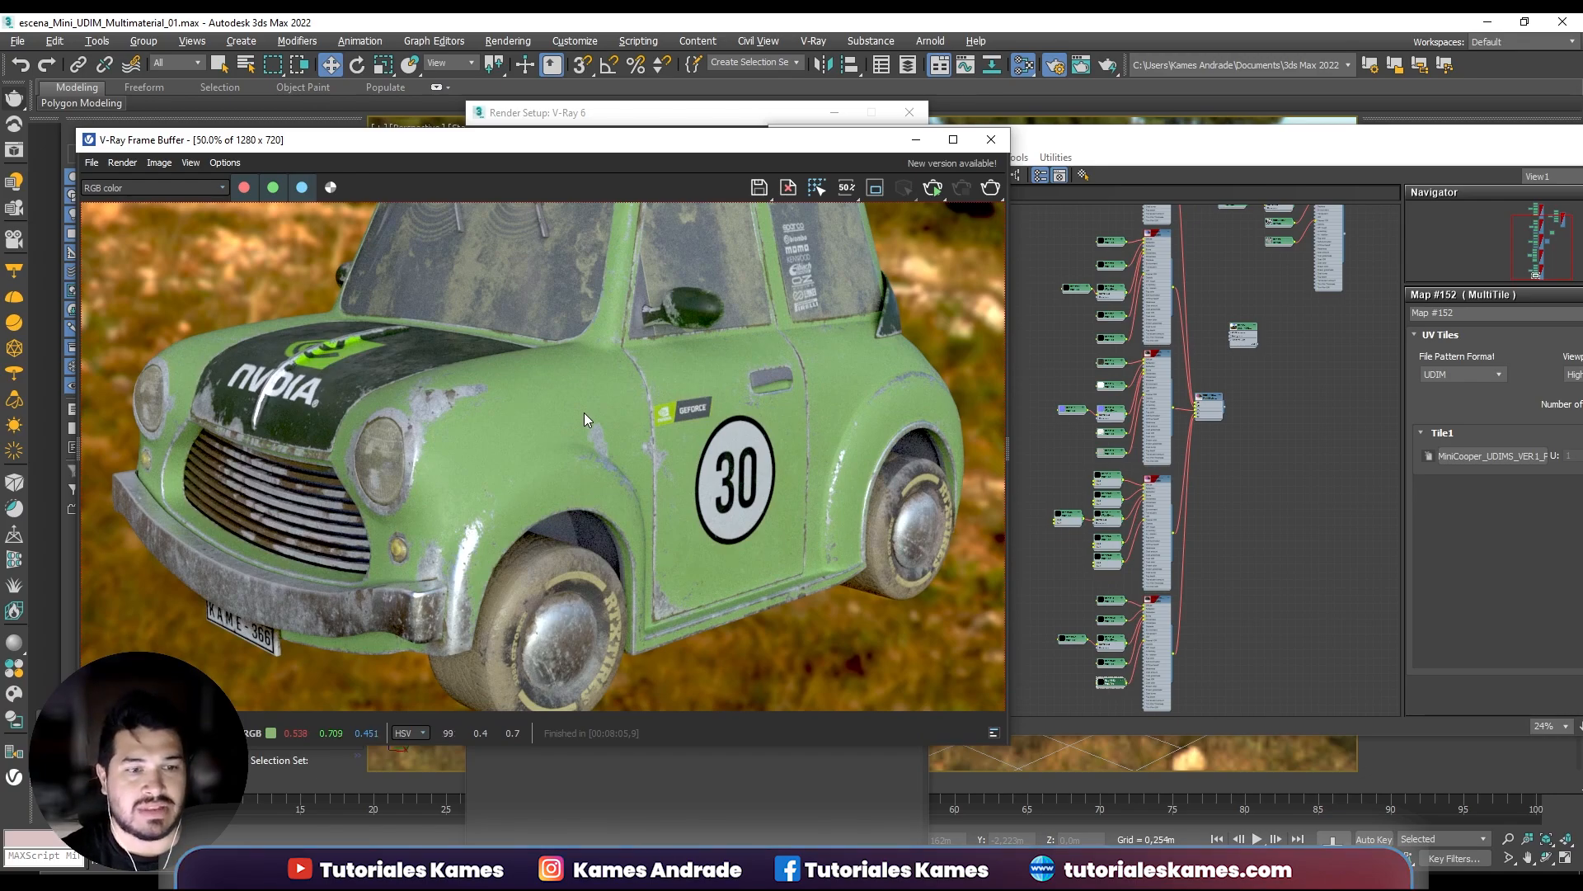